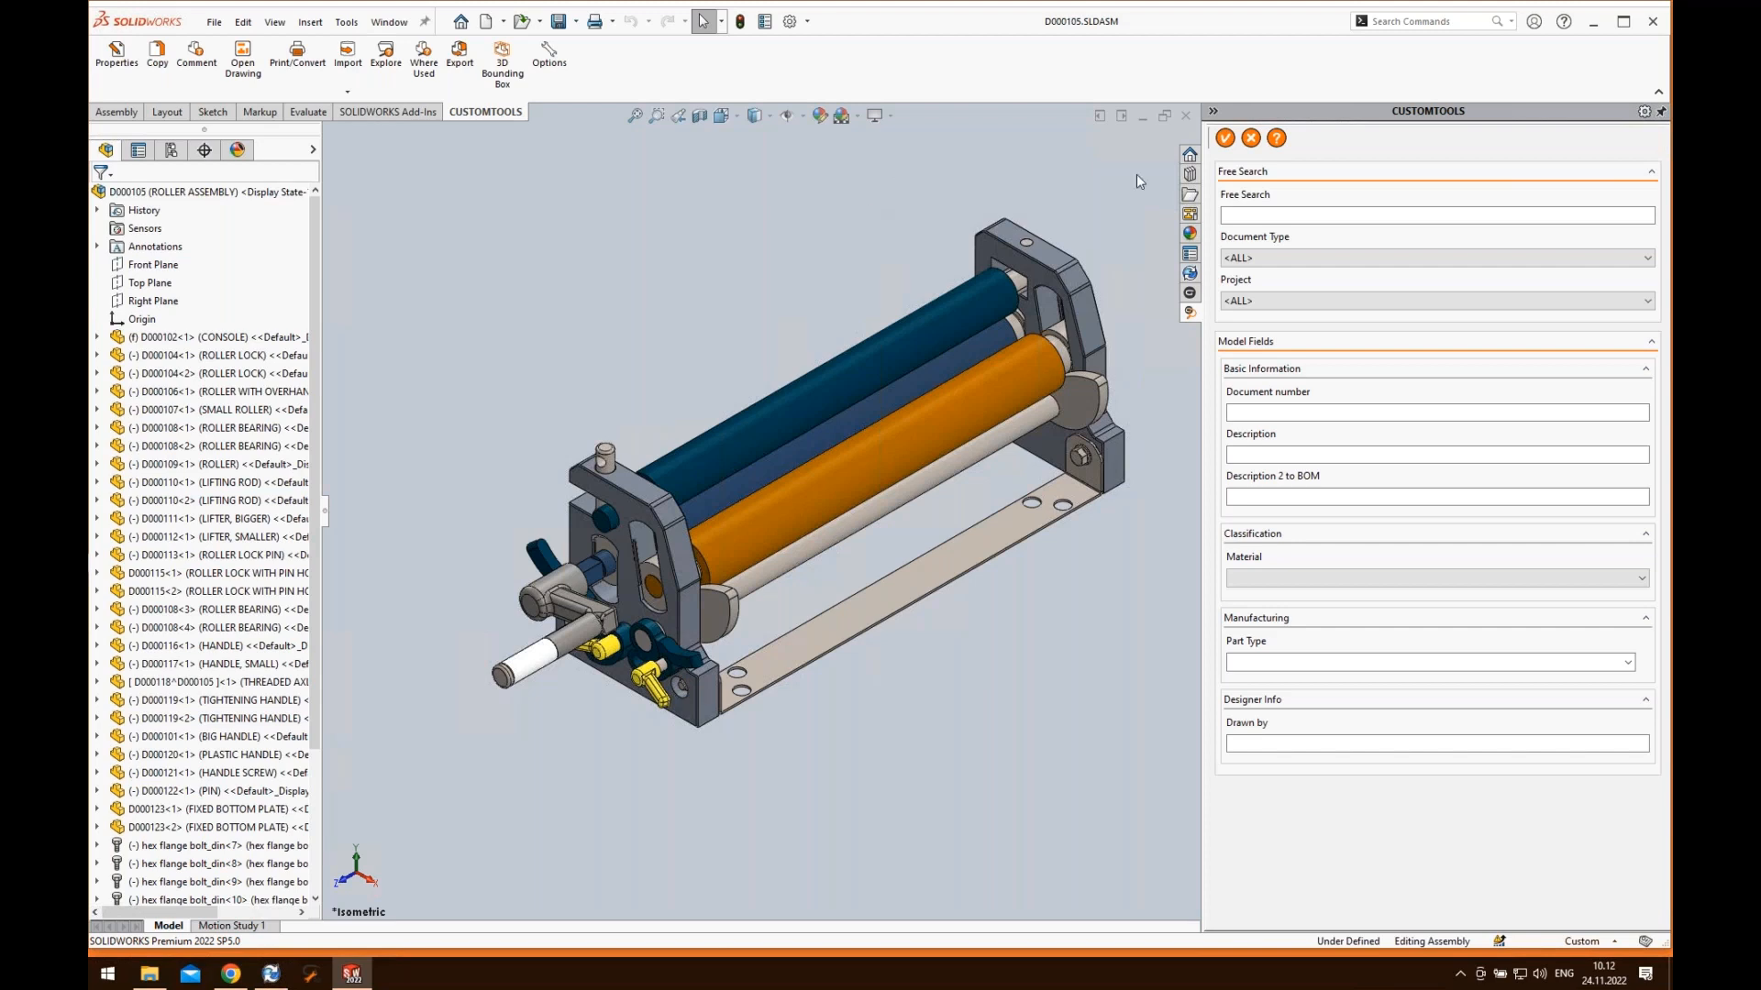
- Open the SOLIDWORKS PDM search tool from the PDM add-in and reposition its window
{"action": "left_click", "coordinate": [1189, 275]}
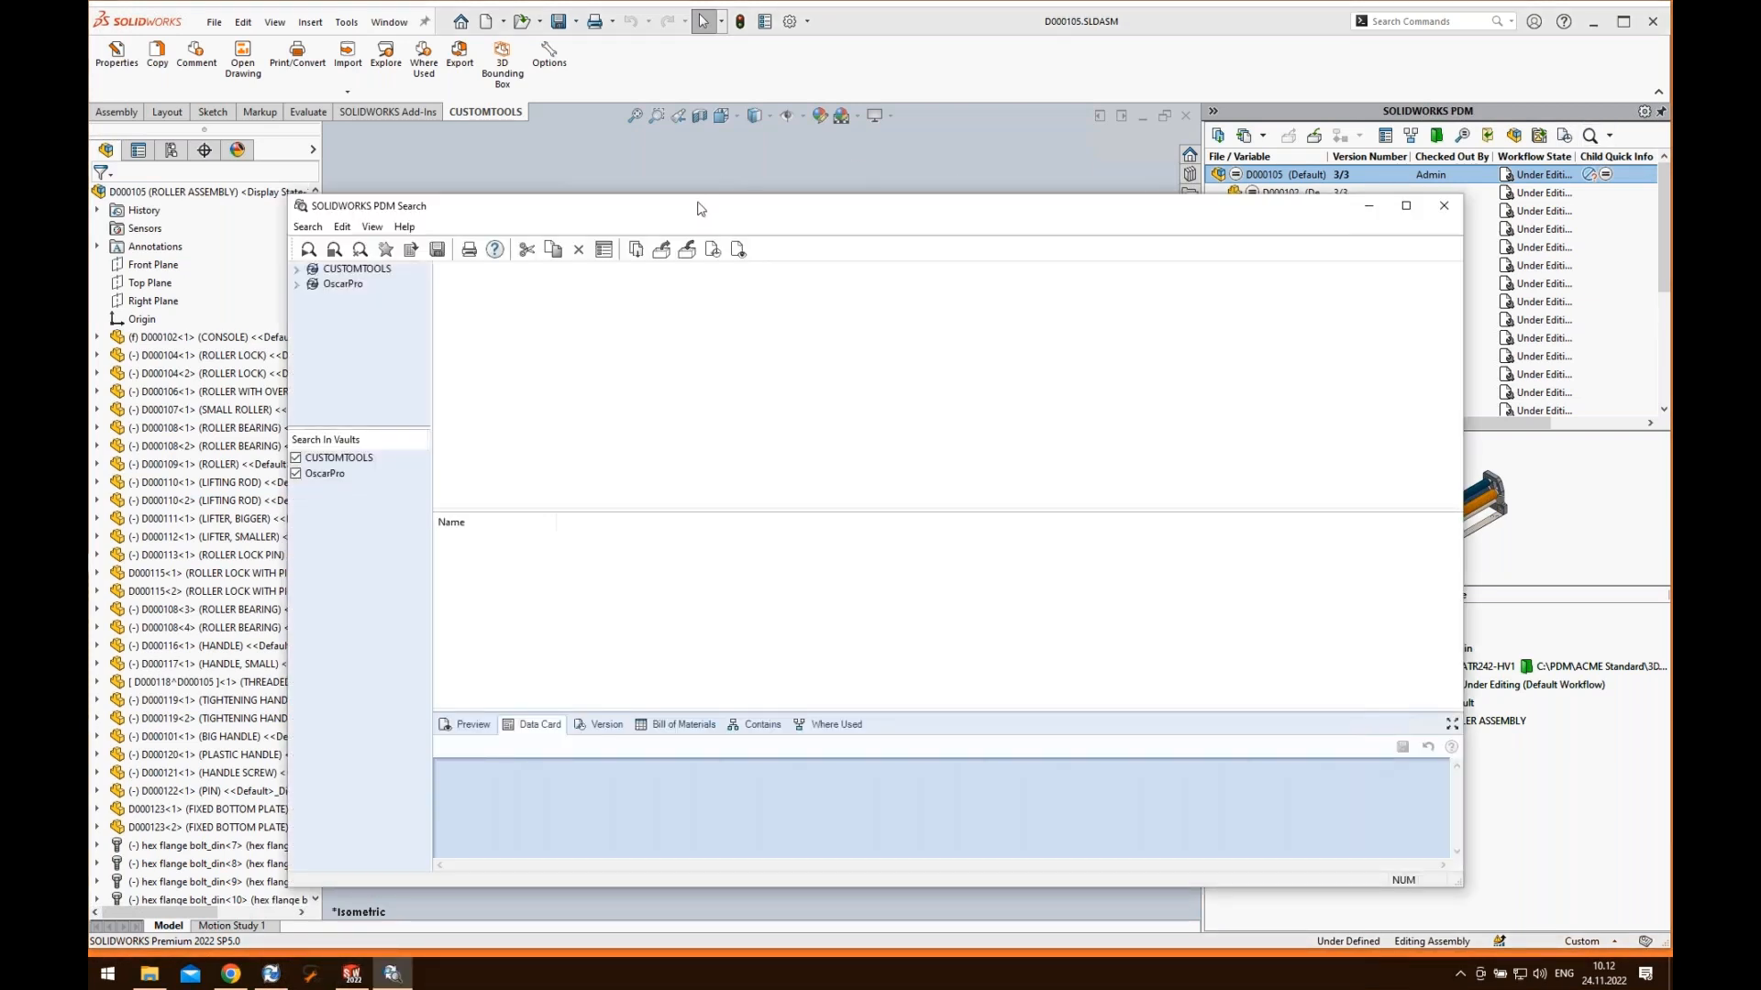
{"action": "left_click_drag", "start_coordinate": [700, 207], "coordinate": [684, 169]}
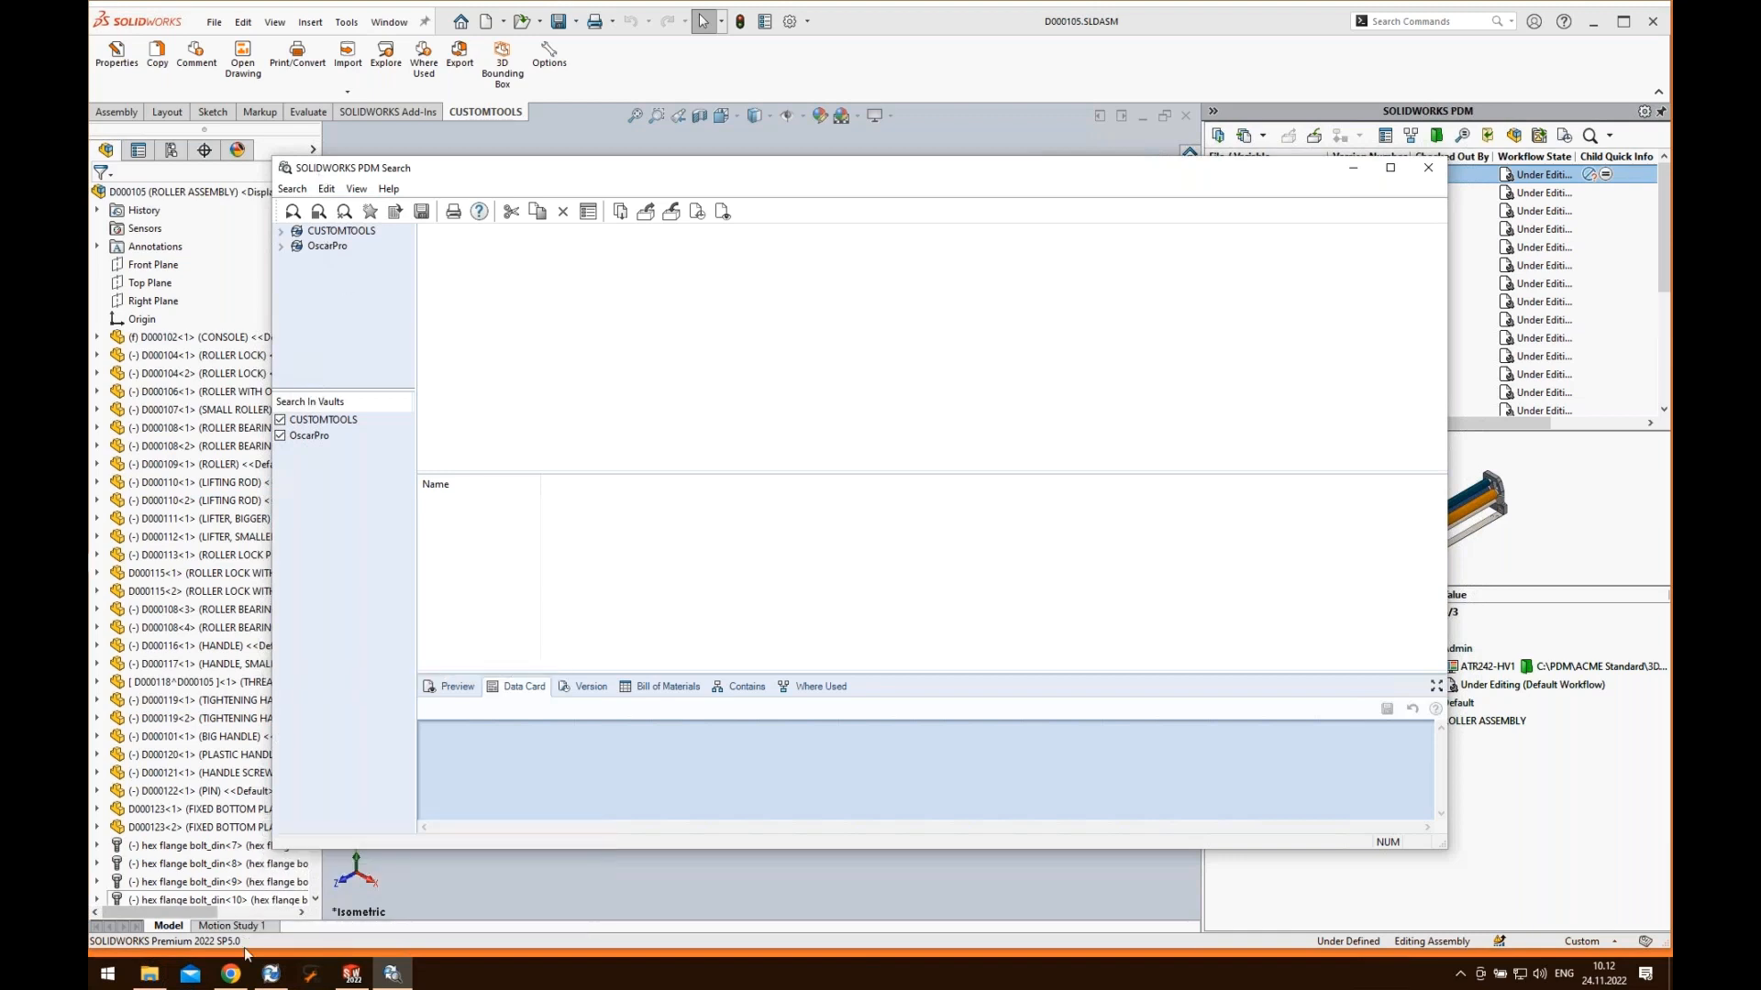
- Switch to SOLIDWORKS PDM Administration and log in to the ACME Standard and CUSTOMTOOLS vaults as admin
{"action": "left_click", "coordinate": [272, 975]}
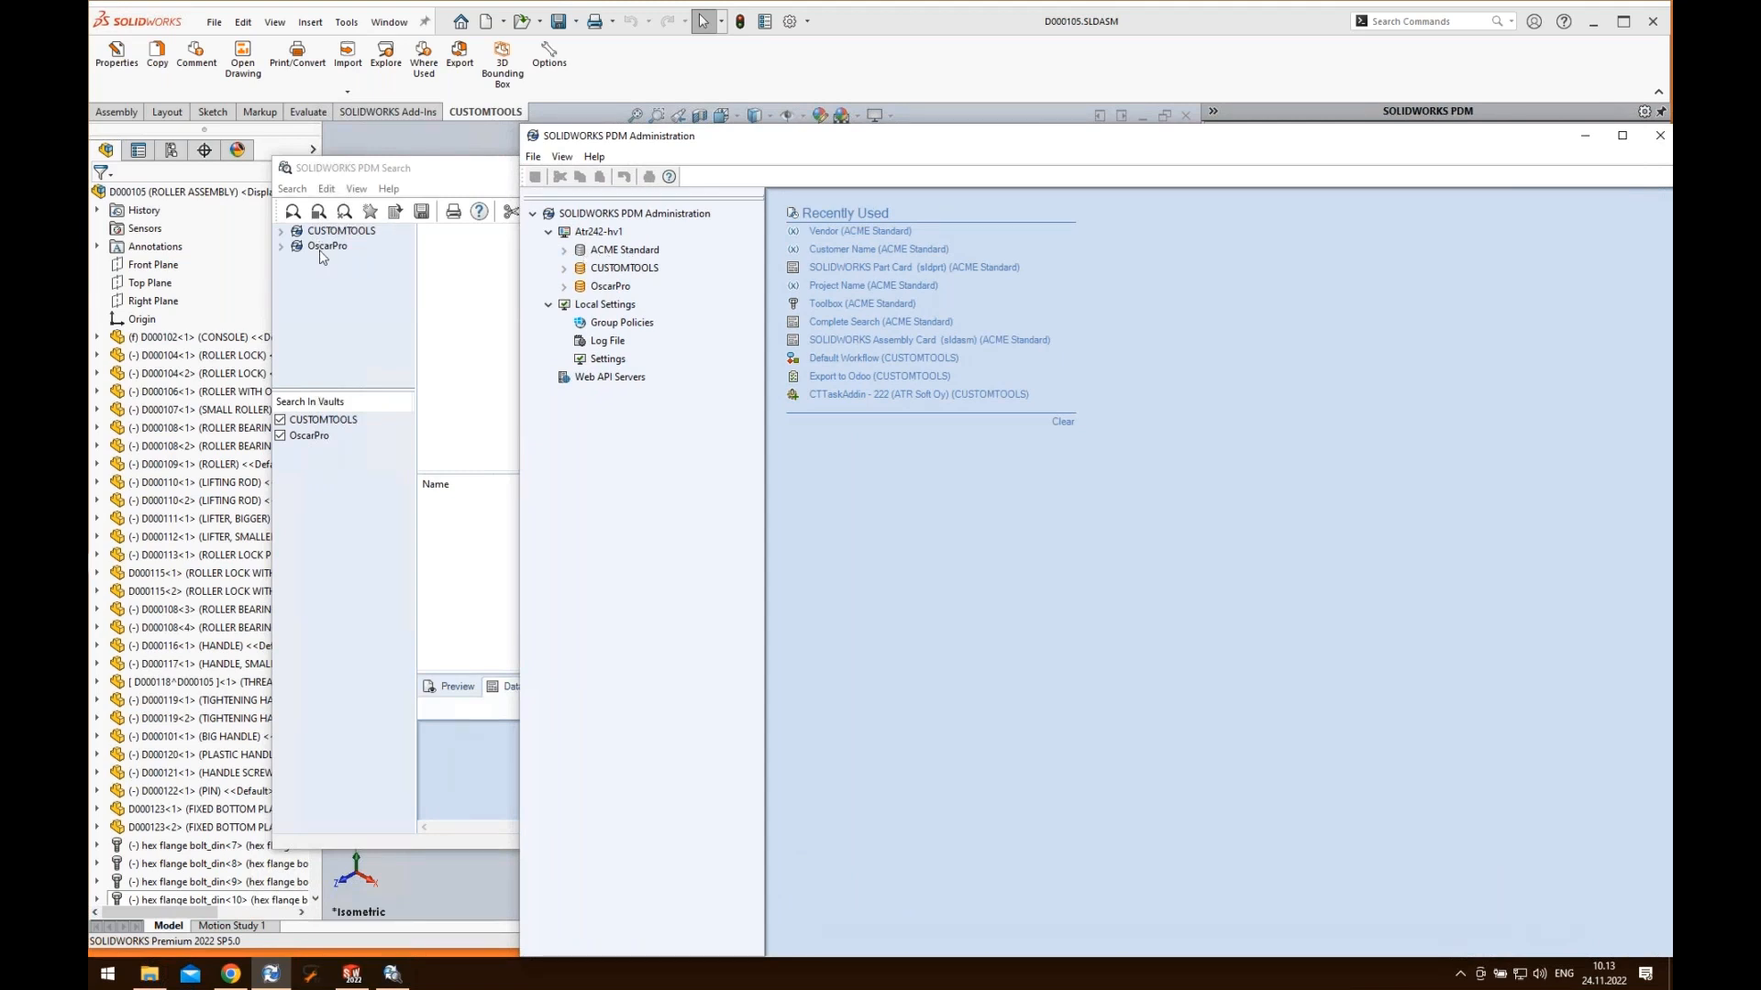
{"action": "left_click", "coordinate": [564, 252]}
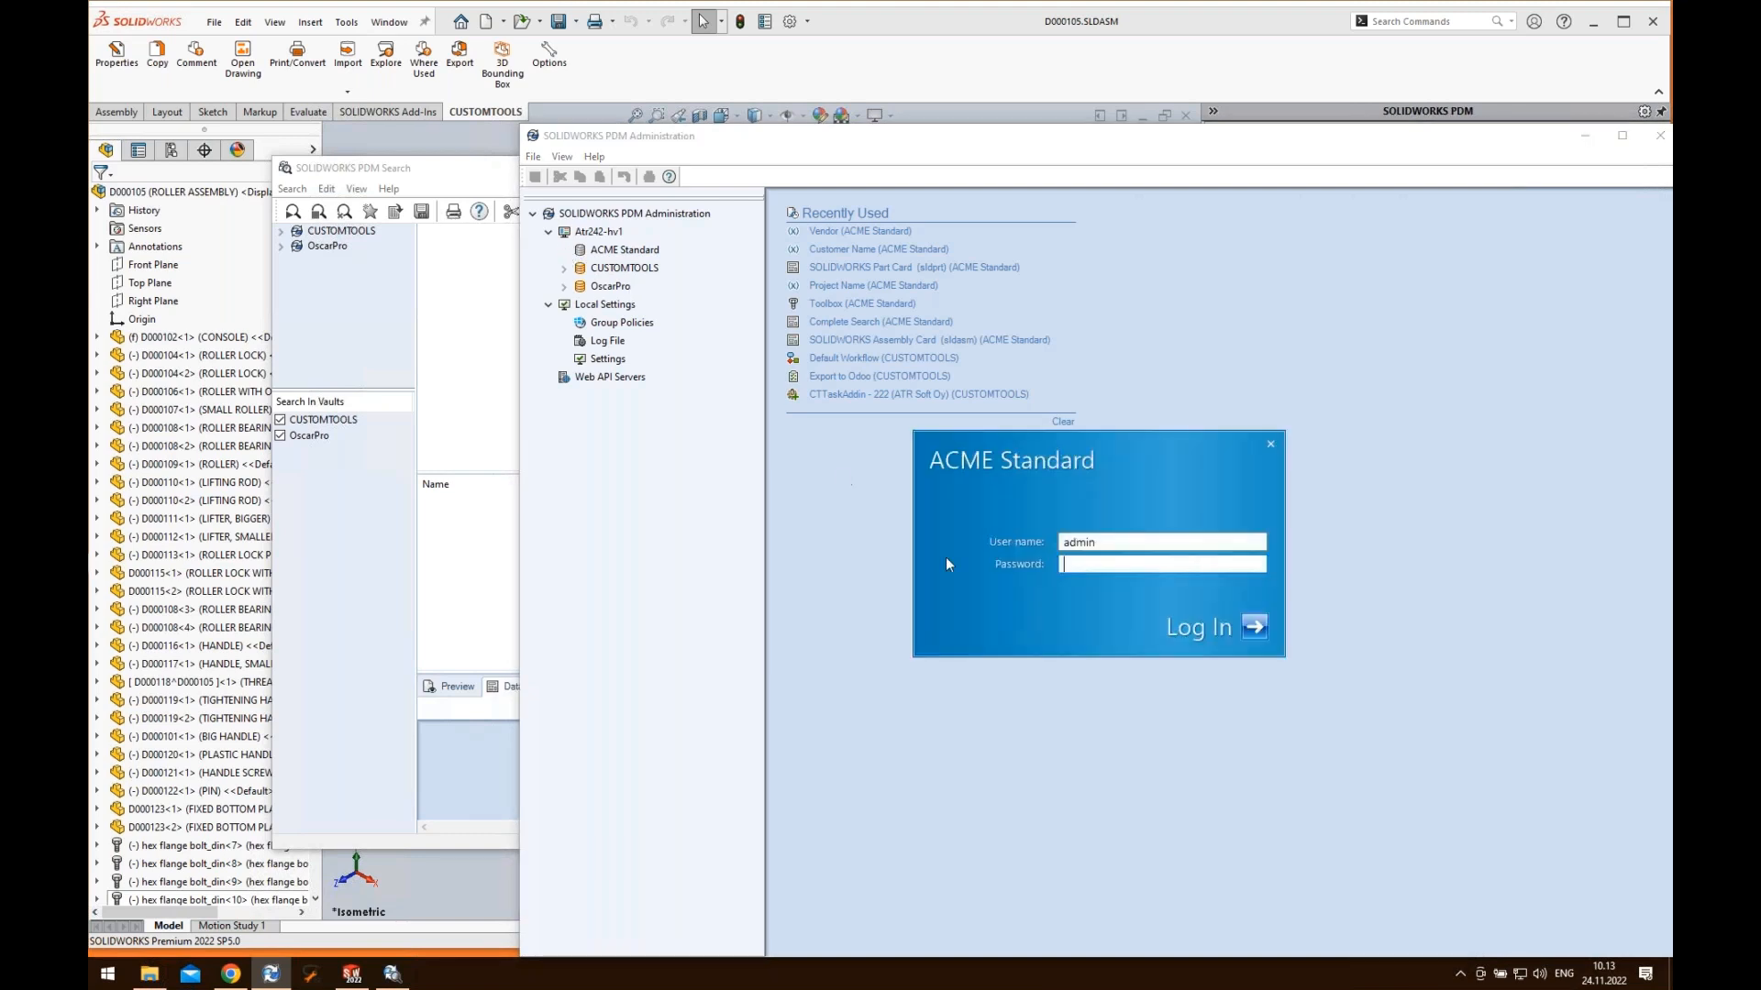
{"action": "left_click", "coordinate": [1251, 627]}
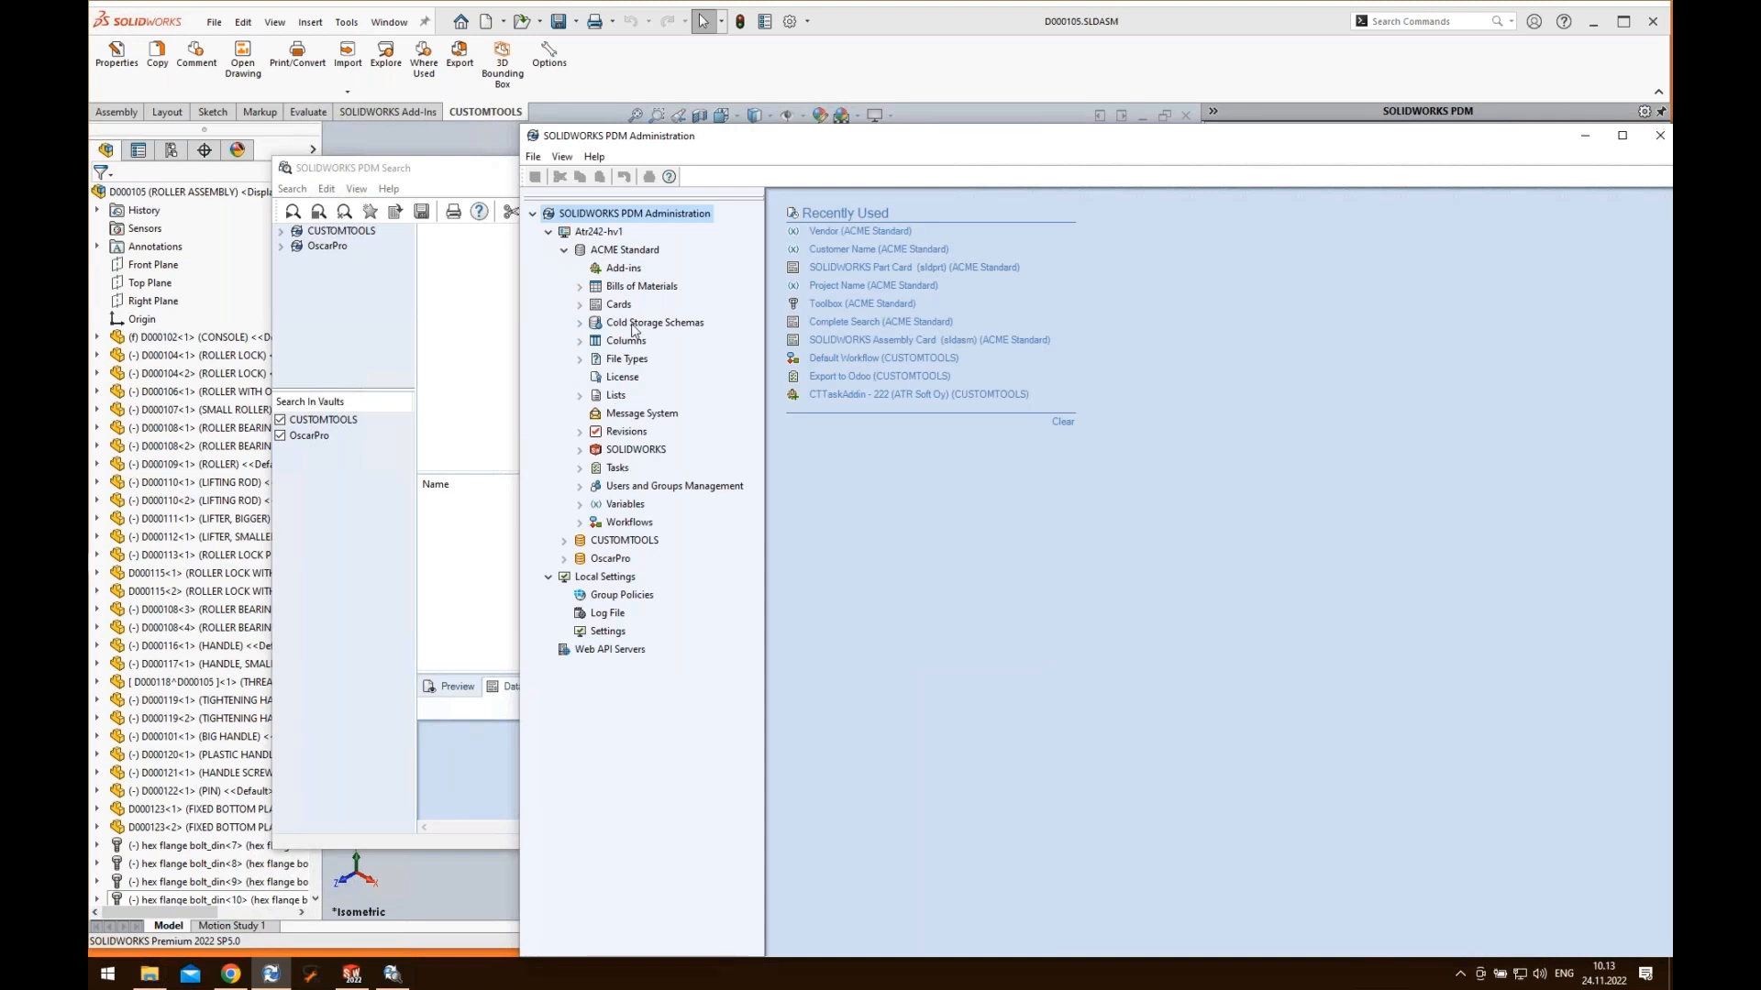
{"action": "left_click", "coordinate": [565, 541]}
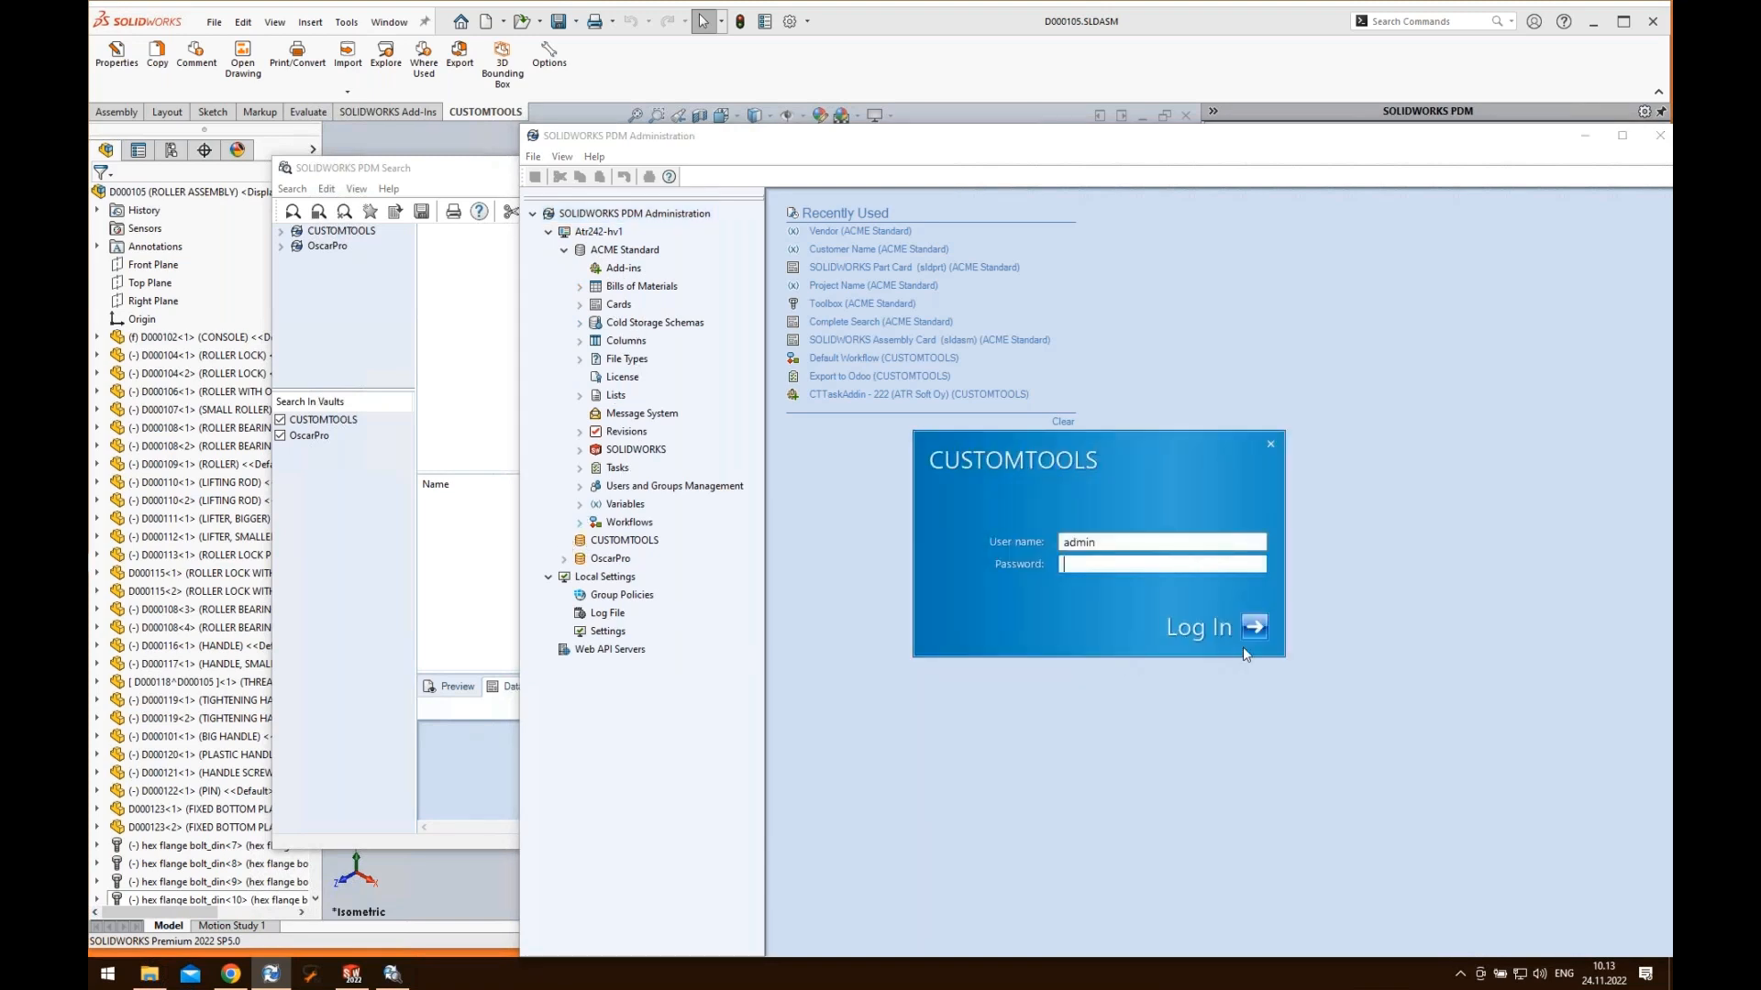
{"action": "key", "text": "Return"}
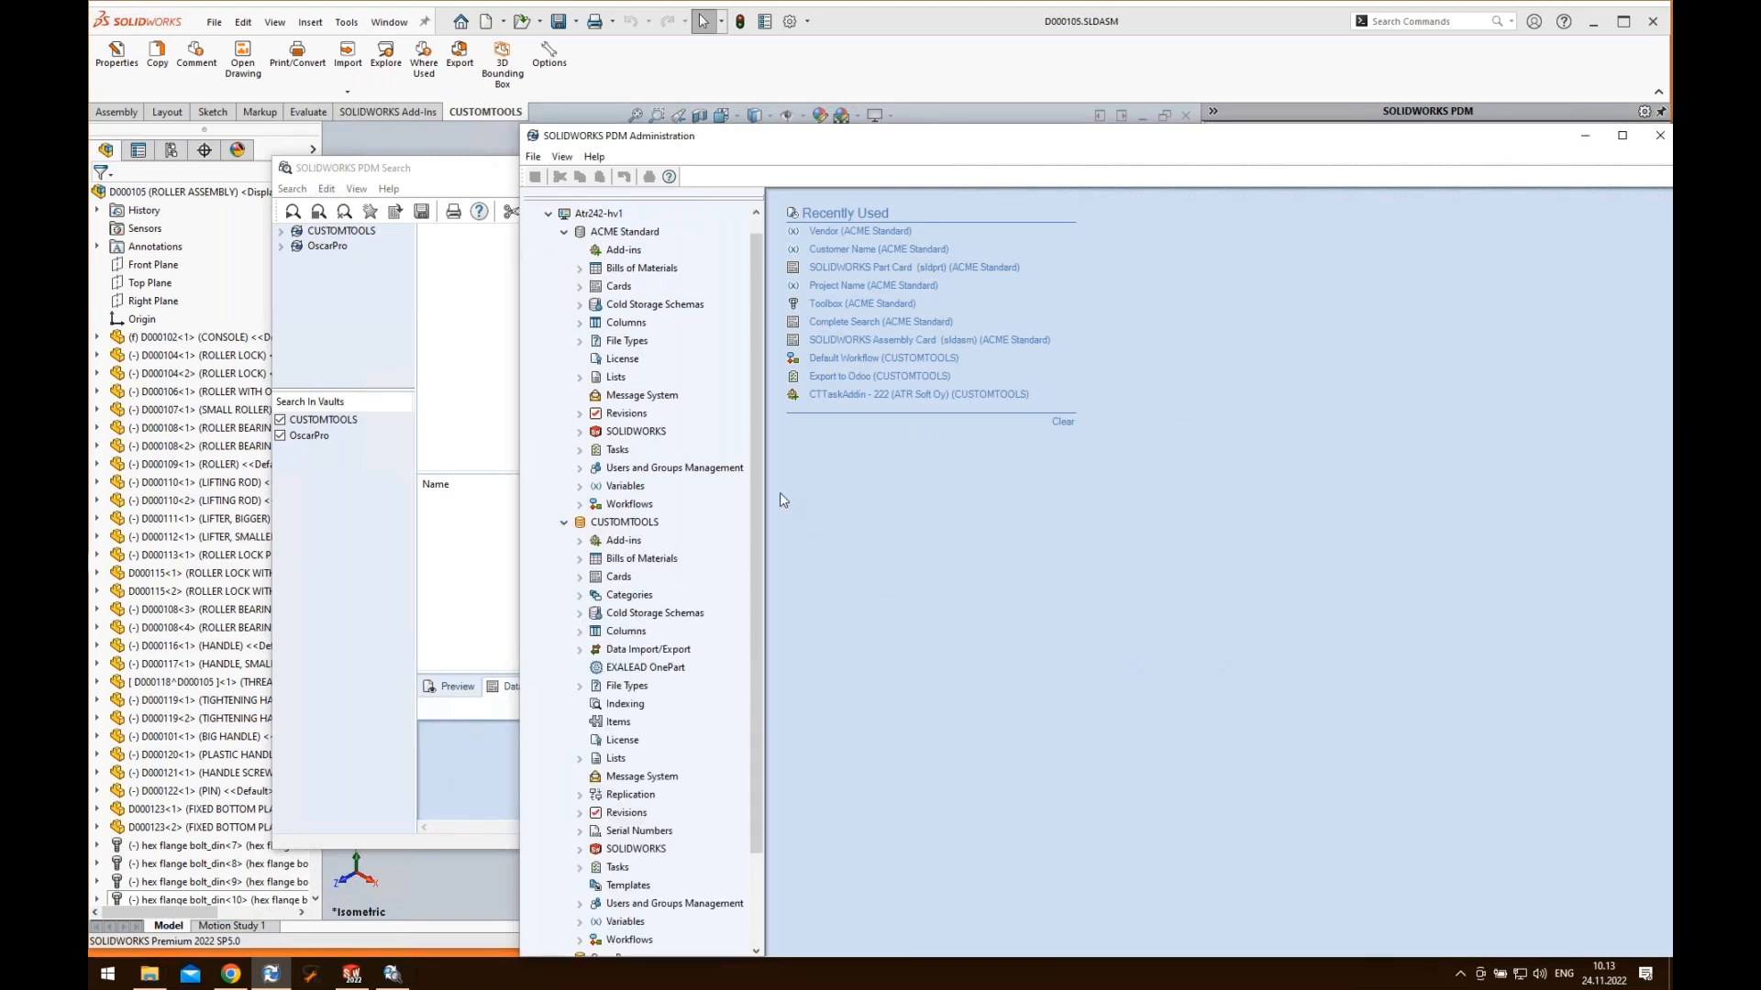
- Compare the administration nodes of the ACME Standard and CUSTOMTOOLS vaults, and put away the administration and search windows
{"action": "scroll", "coordinate": [752, 475], "scroll_direction": "down", "scroll_amount": 2}
{"action": "scroll", "coordinate": [771, 523], "scroll_direction": "down", "scroll_amount": 2}
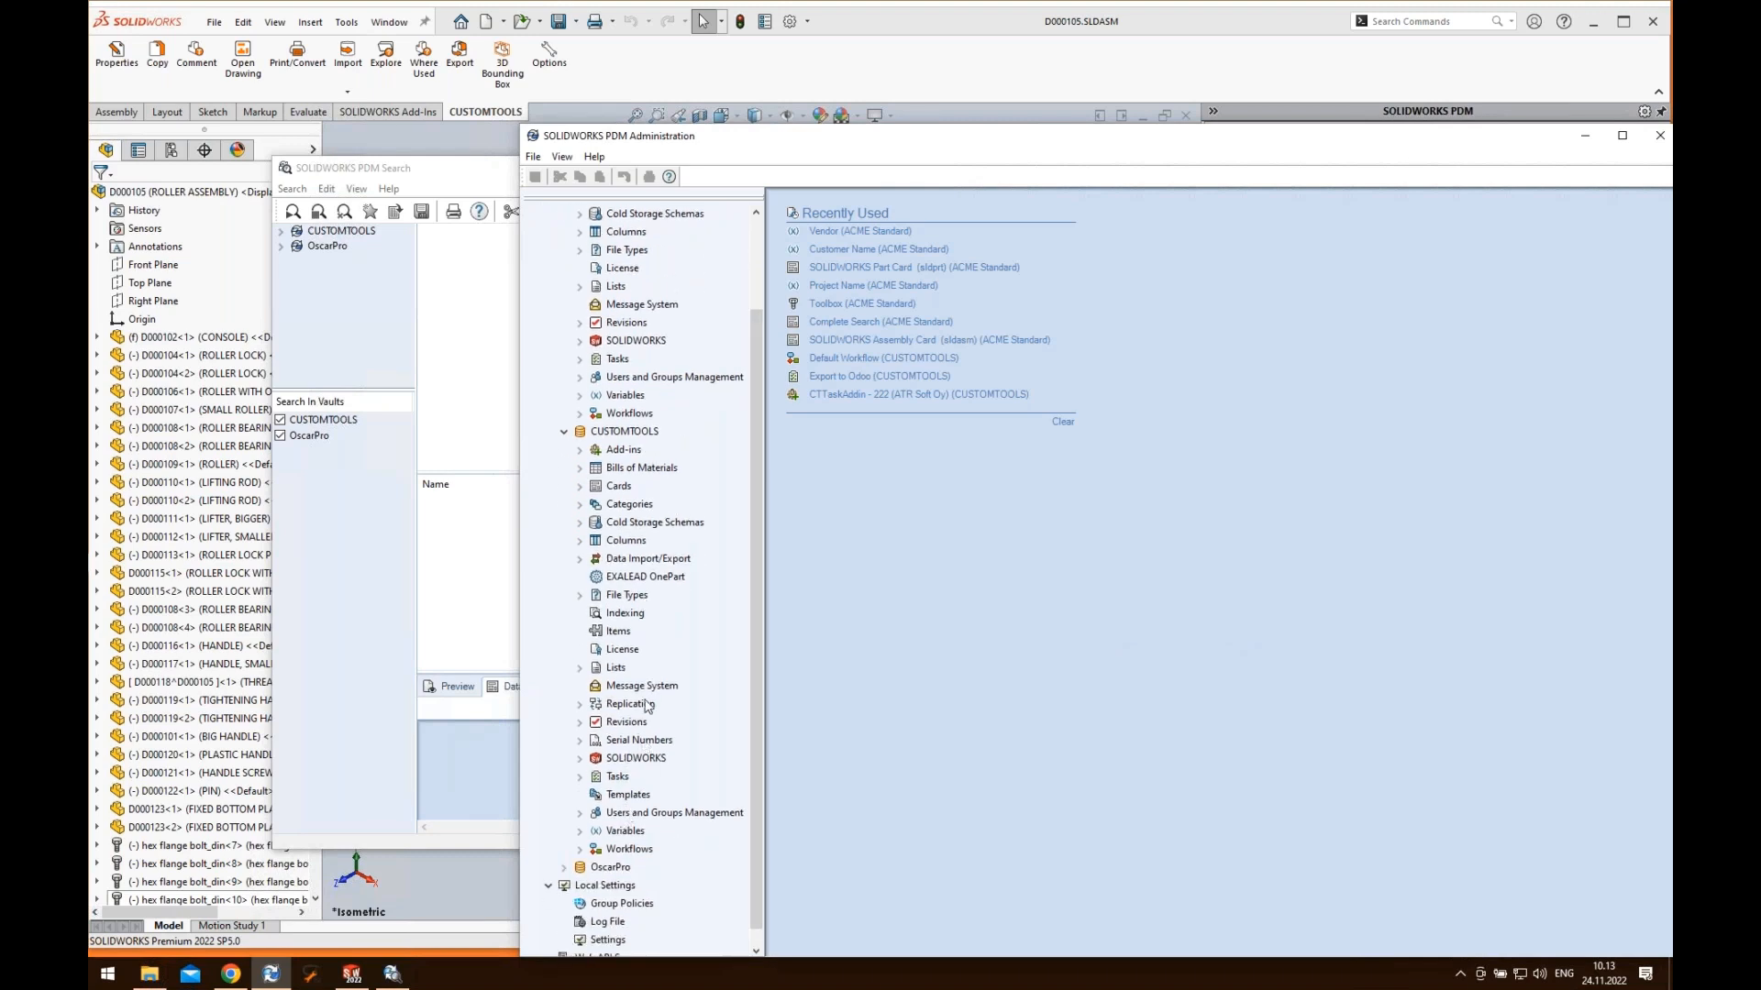
{"action": "scroll", "coordinate": [657, 480], "scroll_direction": "up", "scroll_amount": 3}
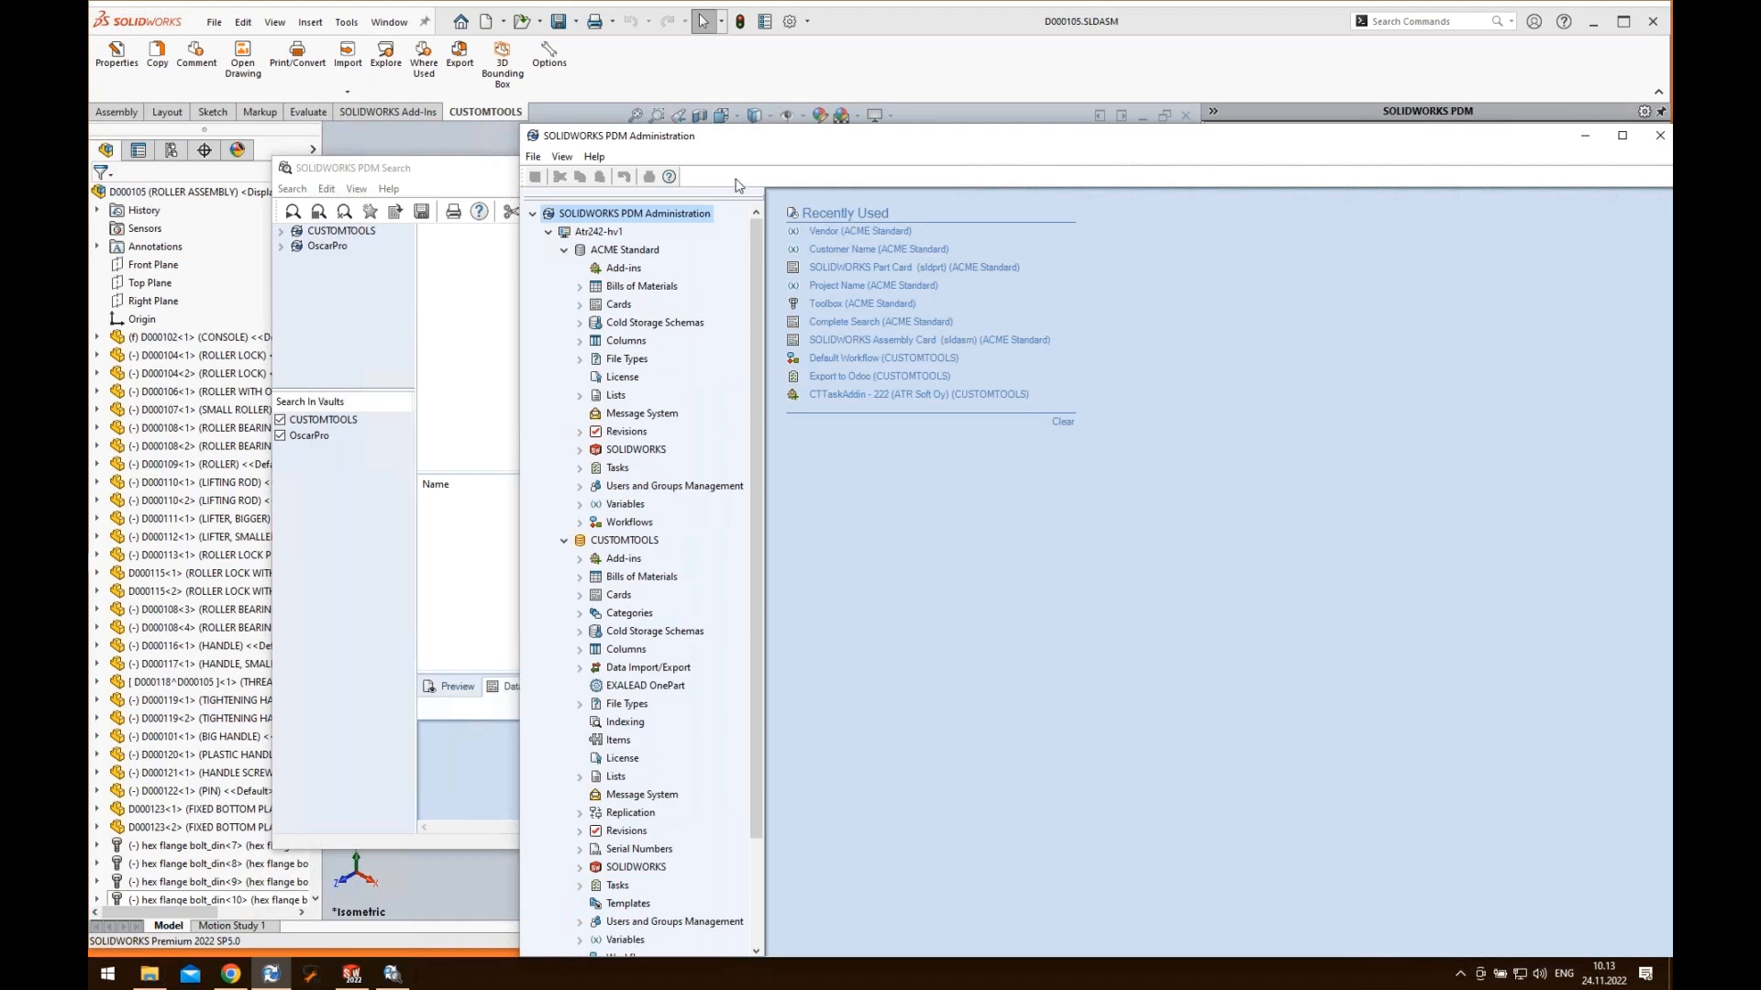
{"action": "left_click_drag", "start_coordinate": [642, 135], "coordinate": [457, 117]}
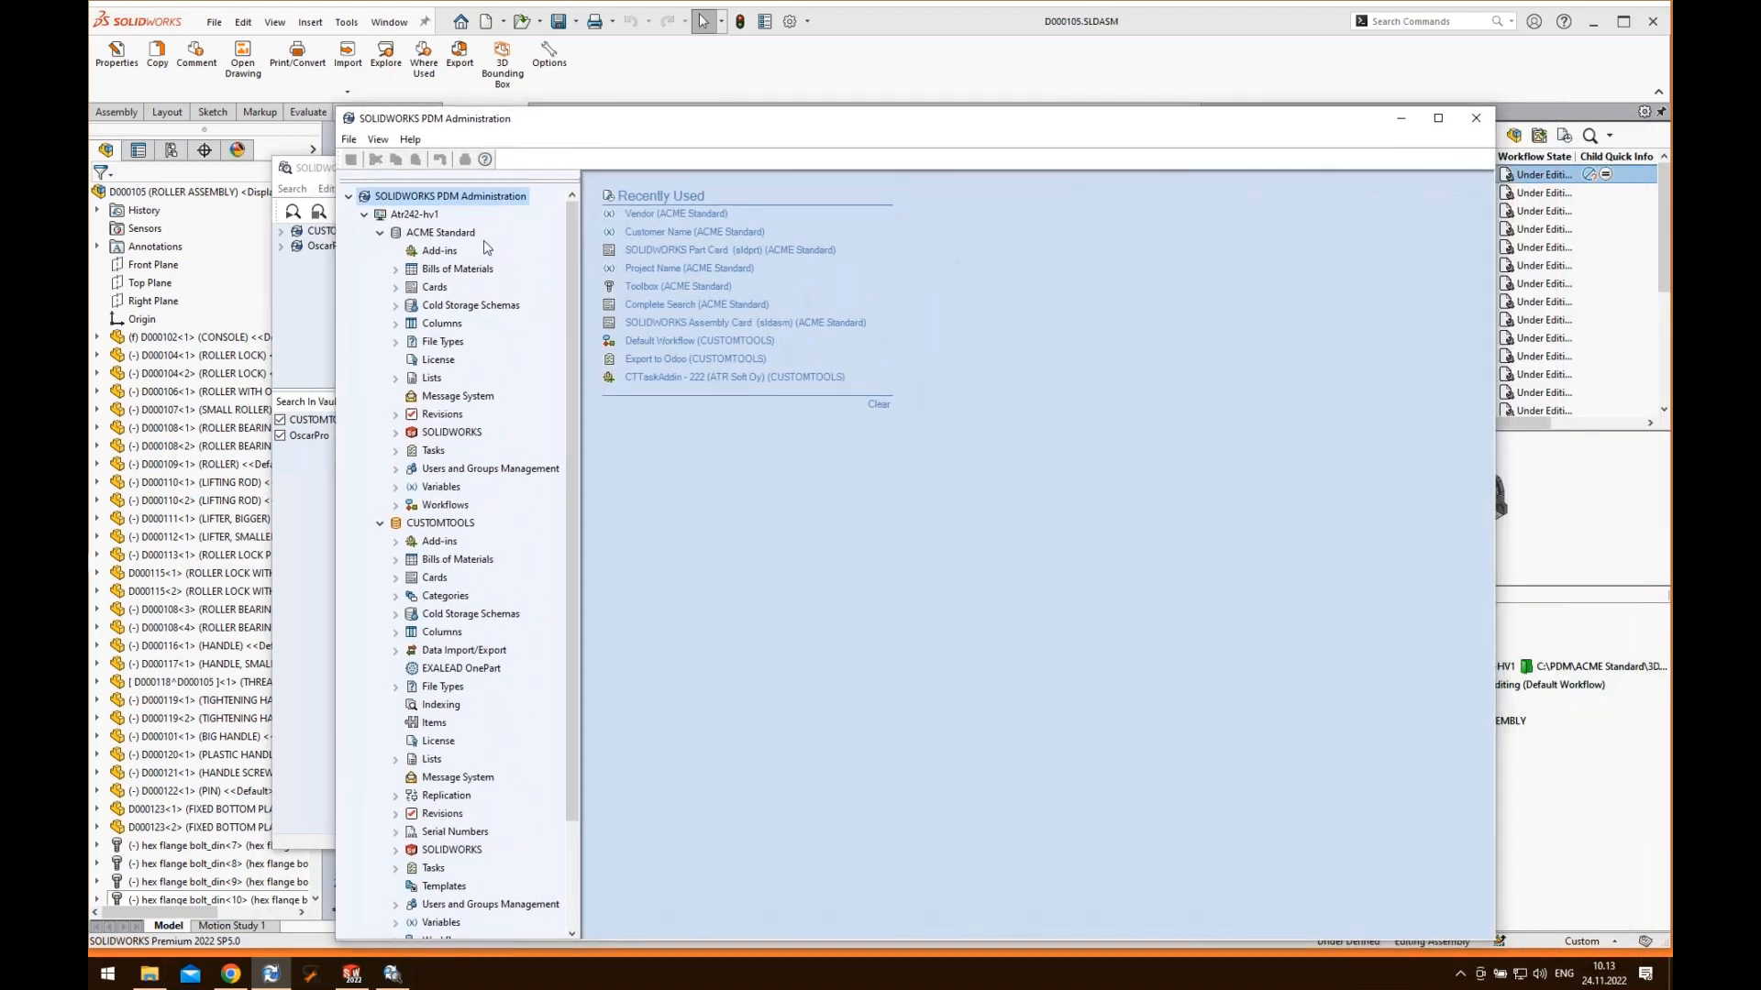
{"action": "left_click", "coordinate": [1400, 117]}
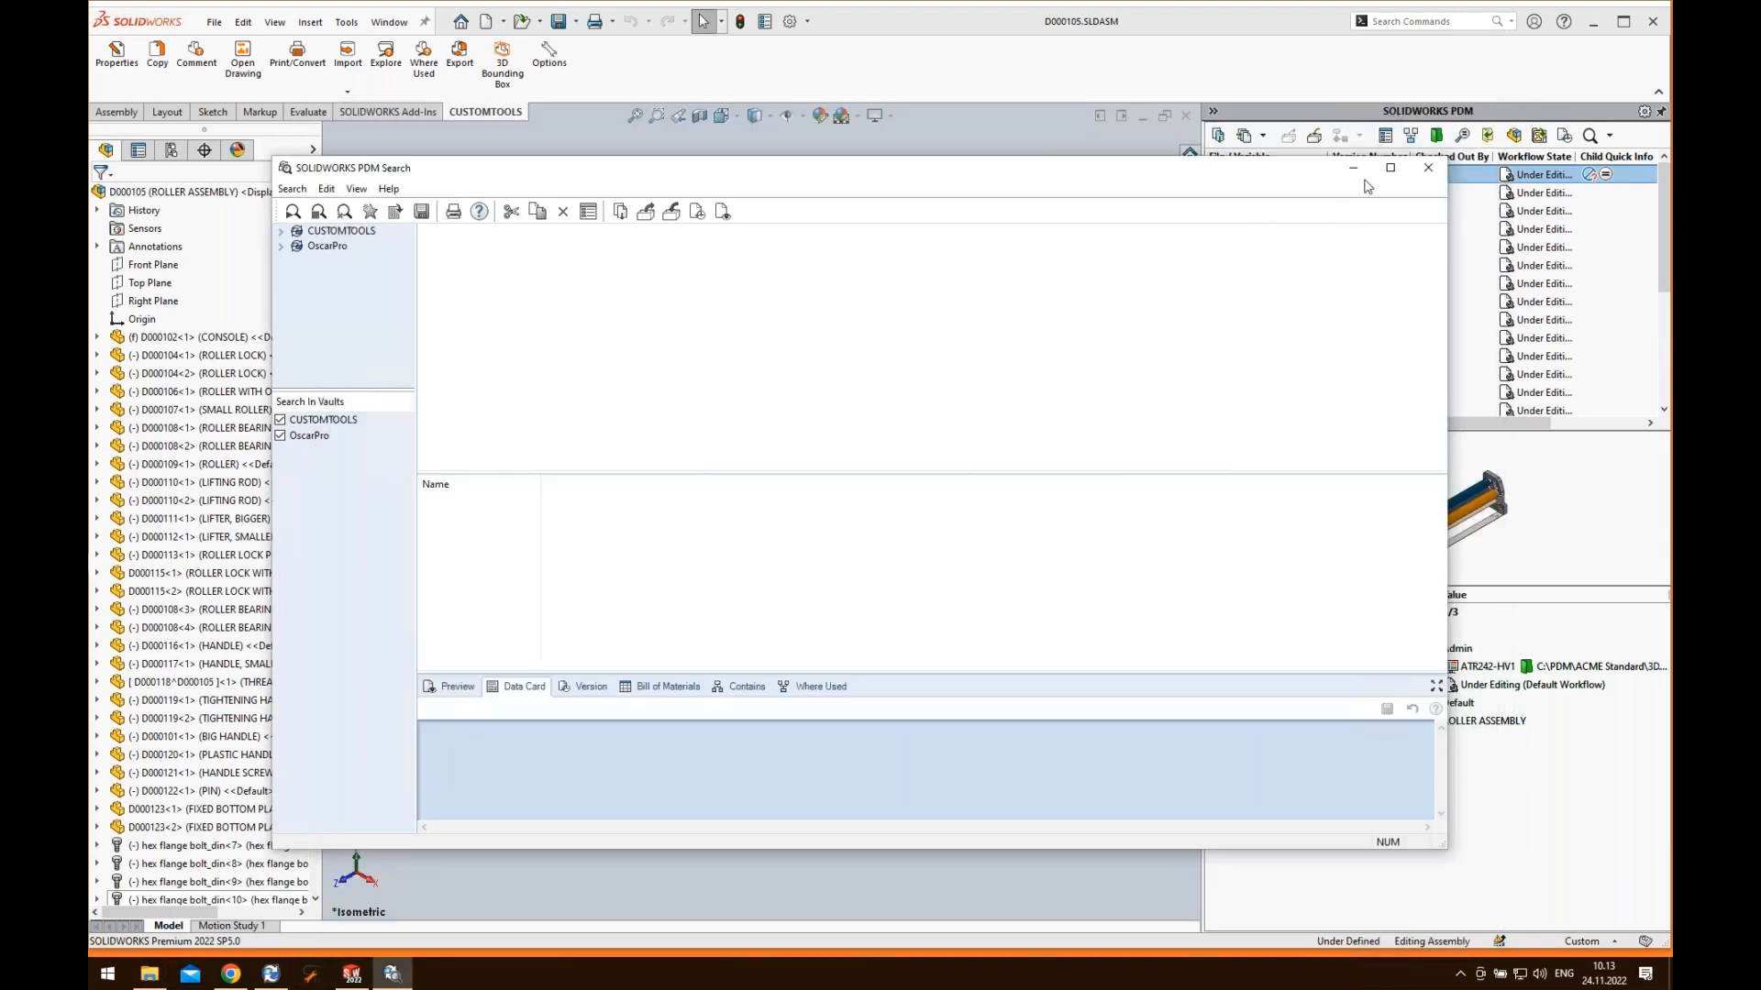
{"action": "left_click", "coordinate": [1428, 168]}
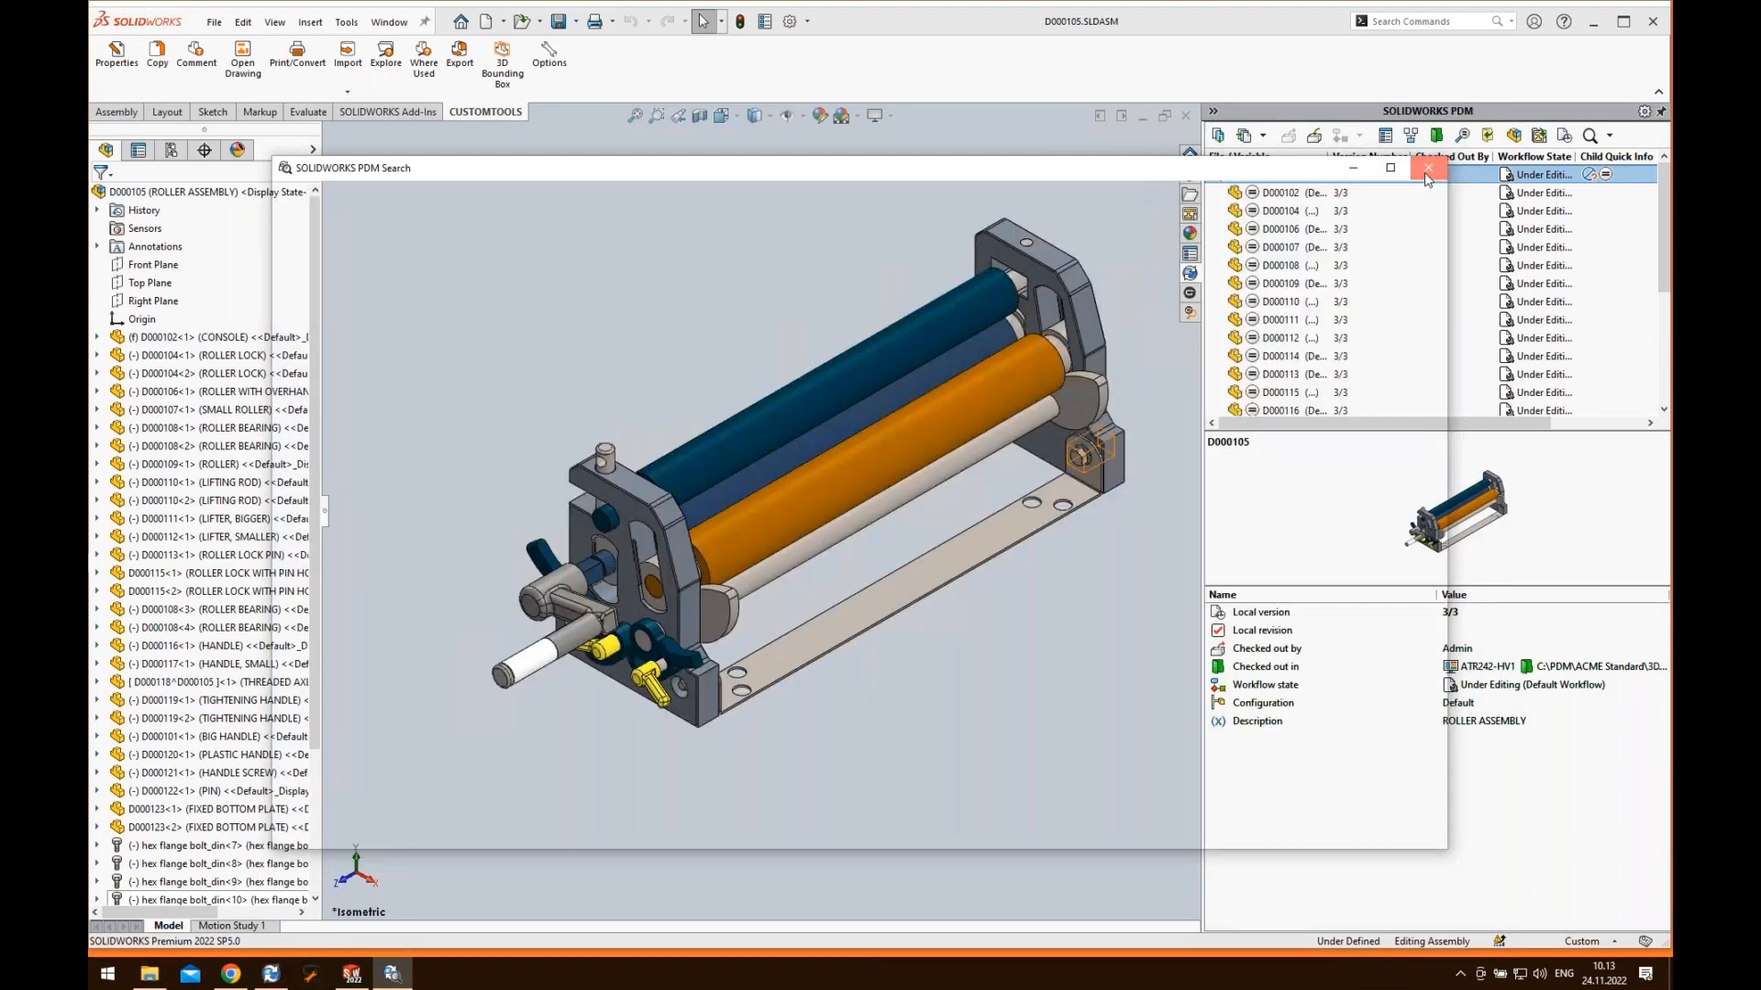
- Run a CUSTOMTOOLS free search for "press" across all document types and look through the results
{"action": "left_click", "coordinate": [1189, 314]}
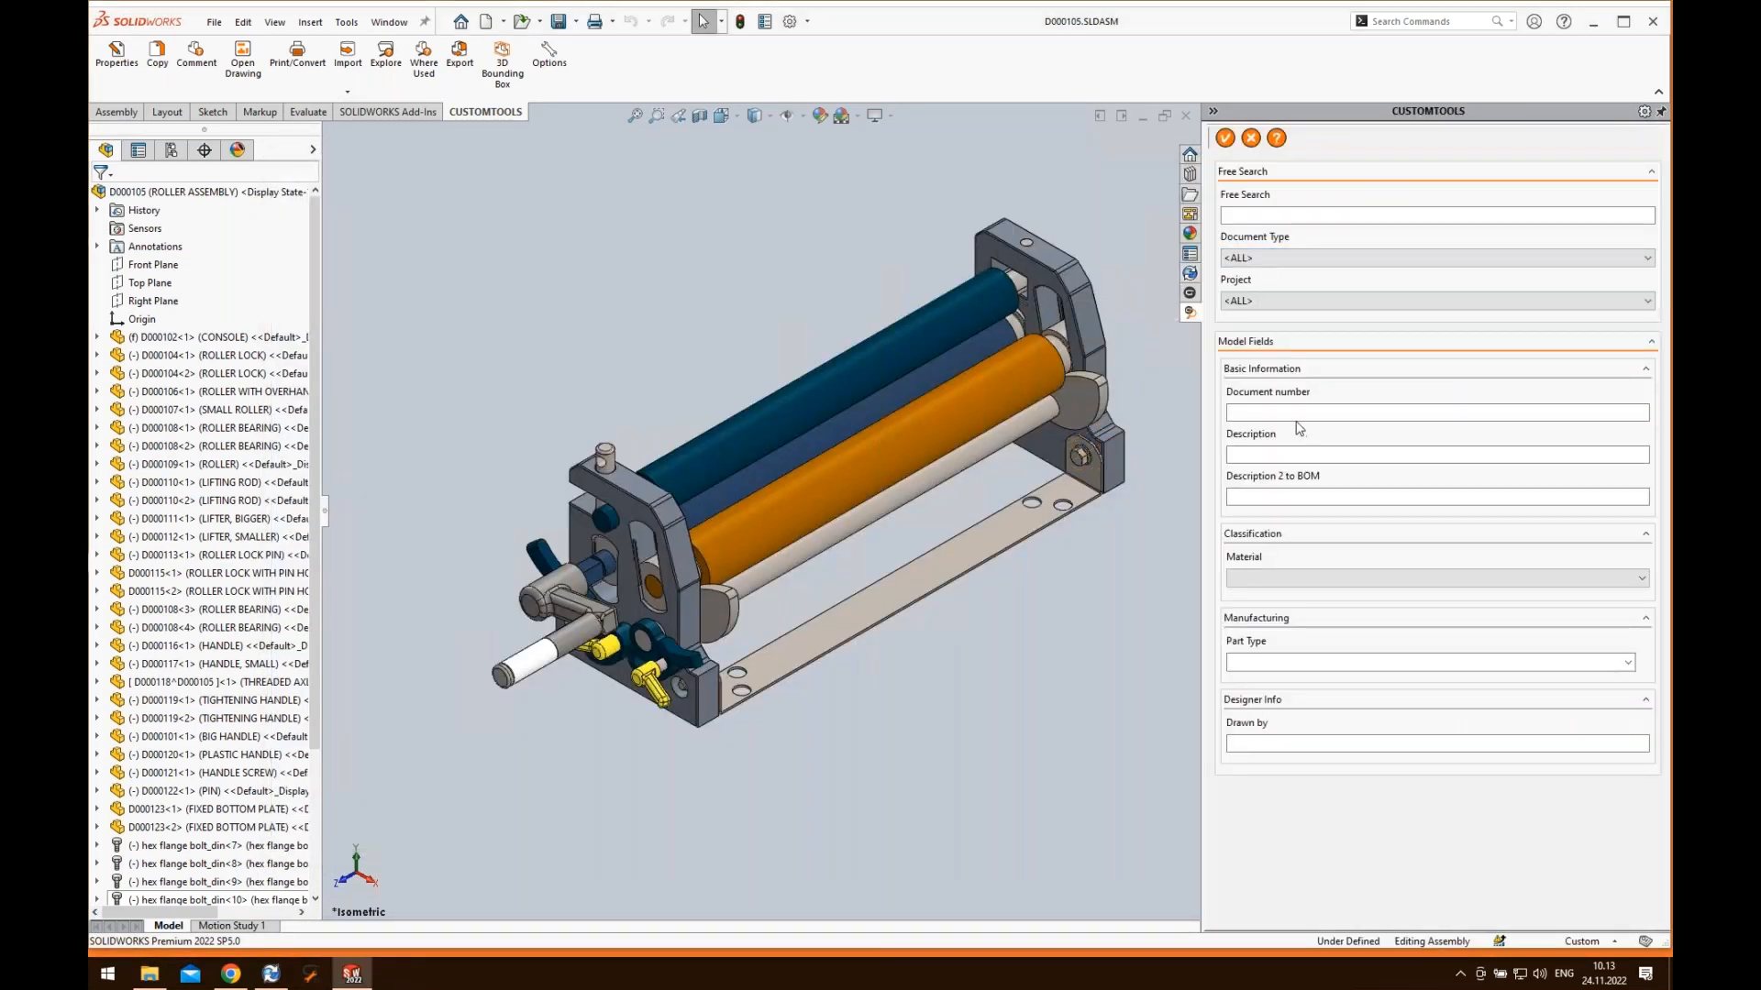
{"action": "left_click", "coordinate": [1267, 218]}
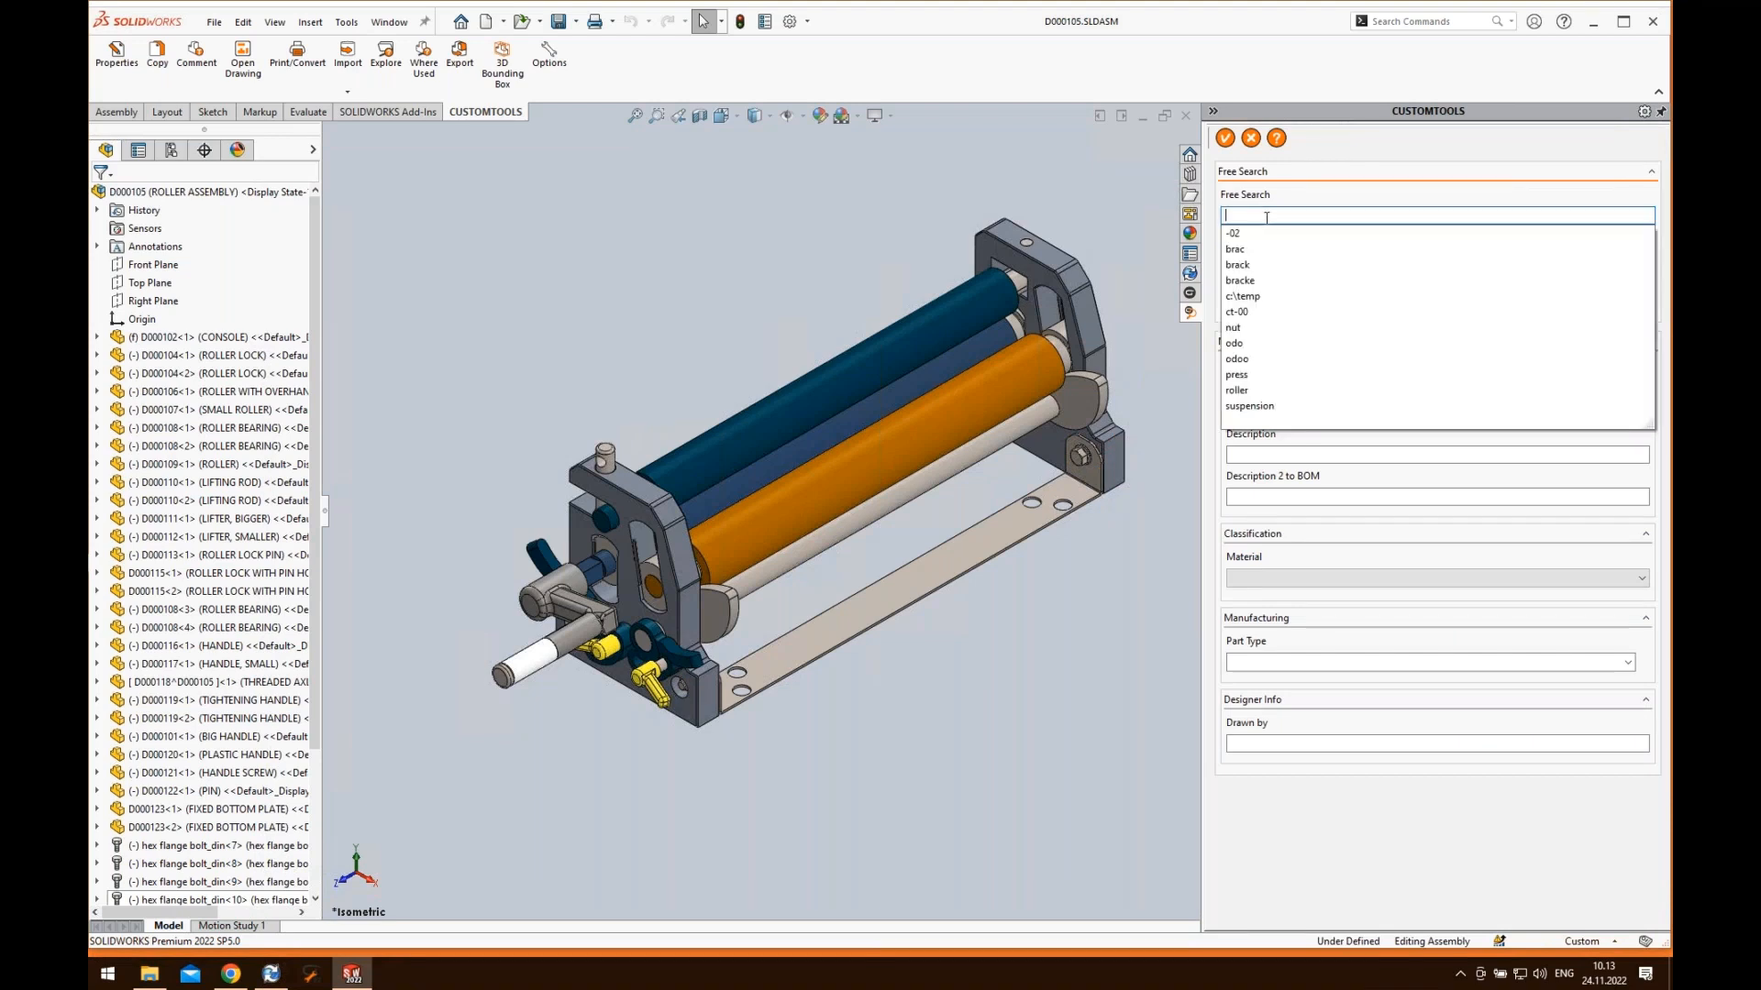
{"action": "type", "text": "pre"}
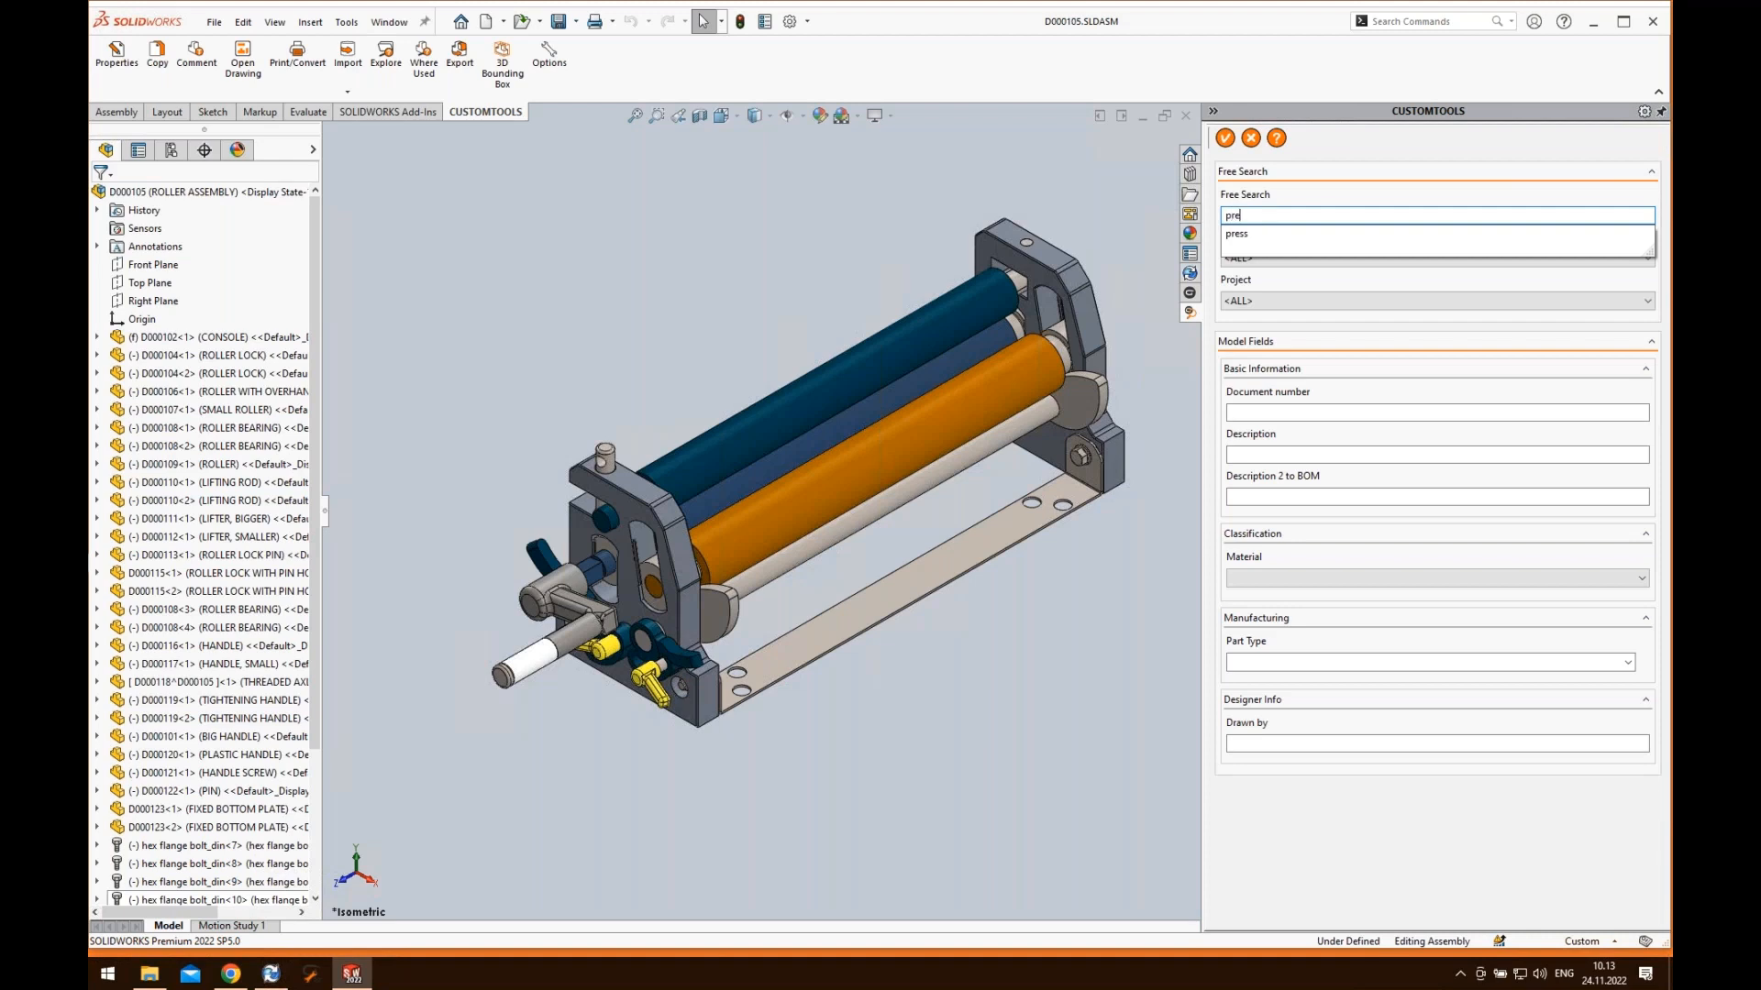
{"action": "left_click", "coordinate": [1284, 235]}
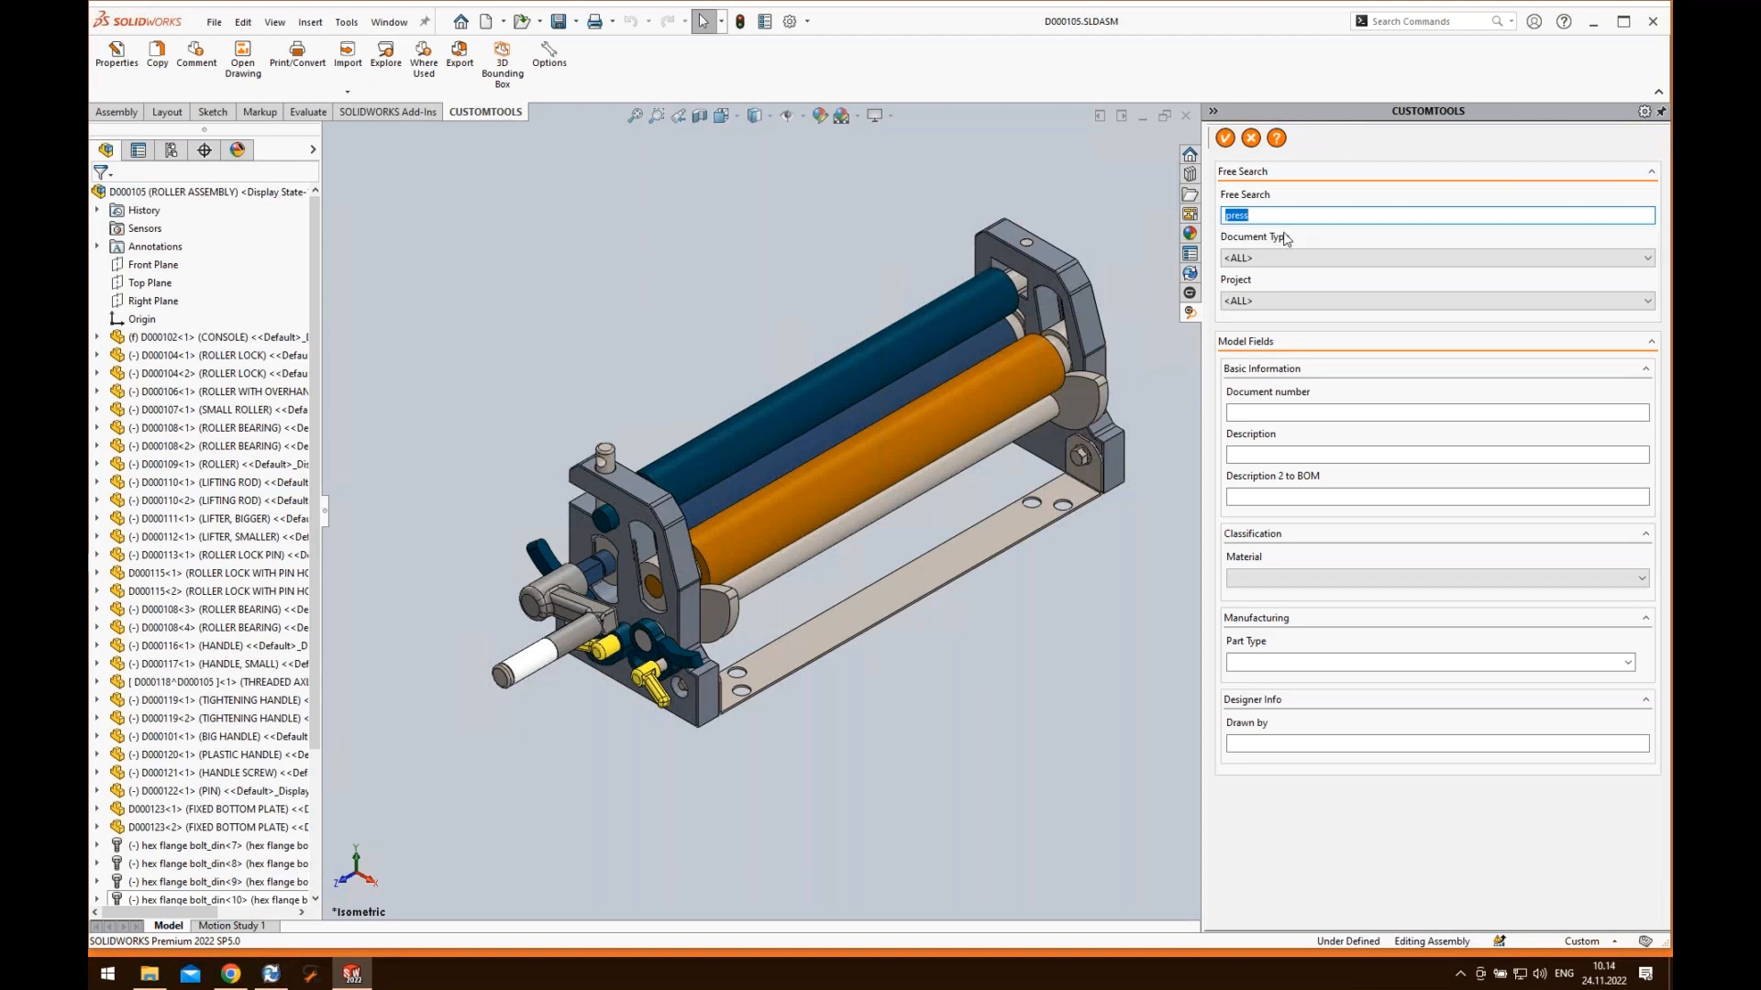
{"action": "left_click", "coordinate": [1231, 143]}
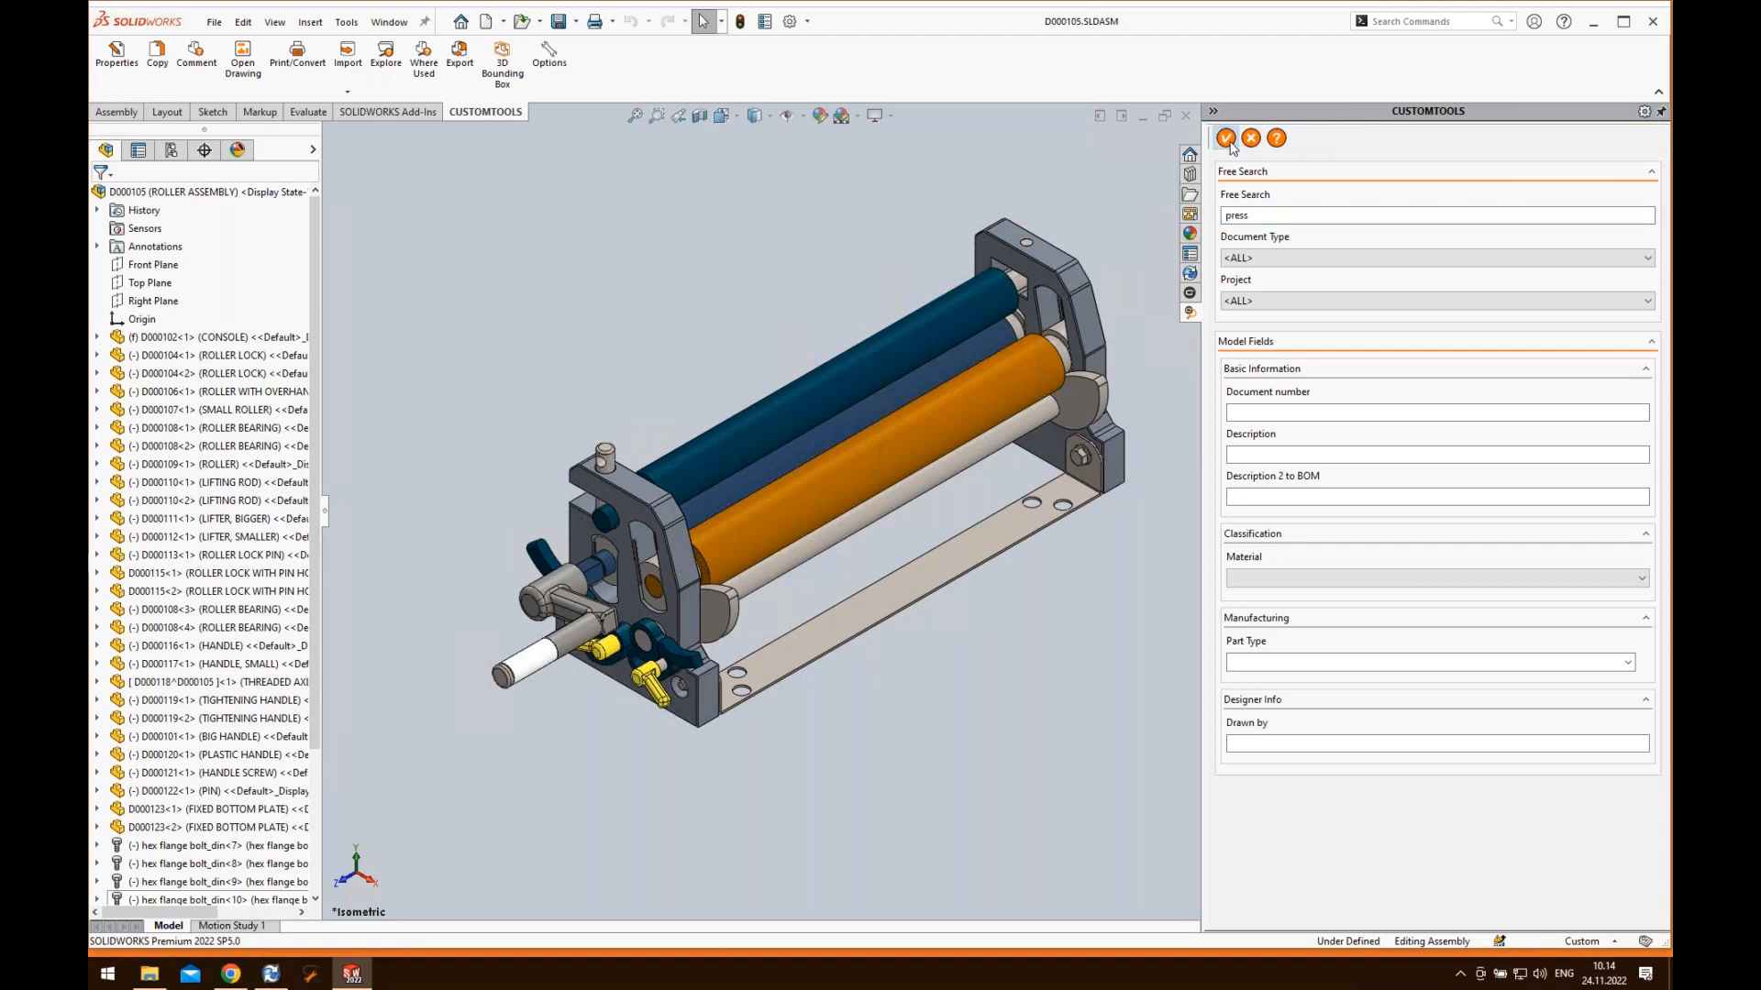
{"action": "left_click", "coordinate": [934, 582]}
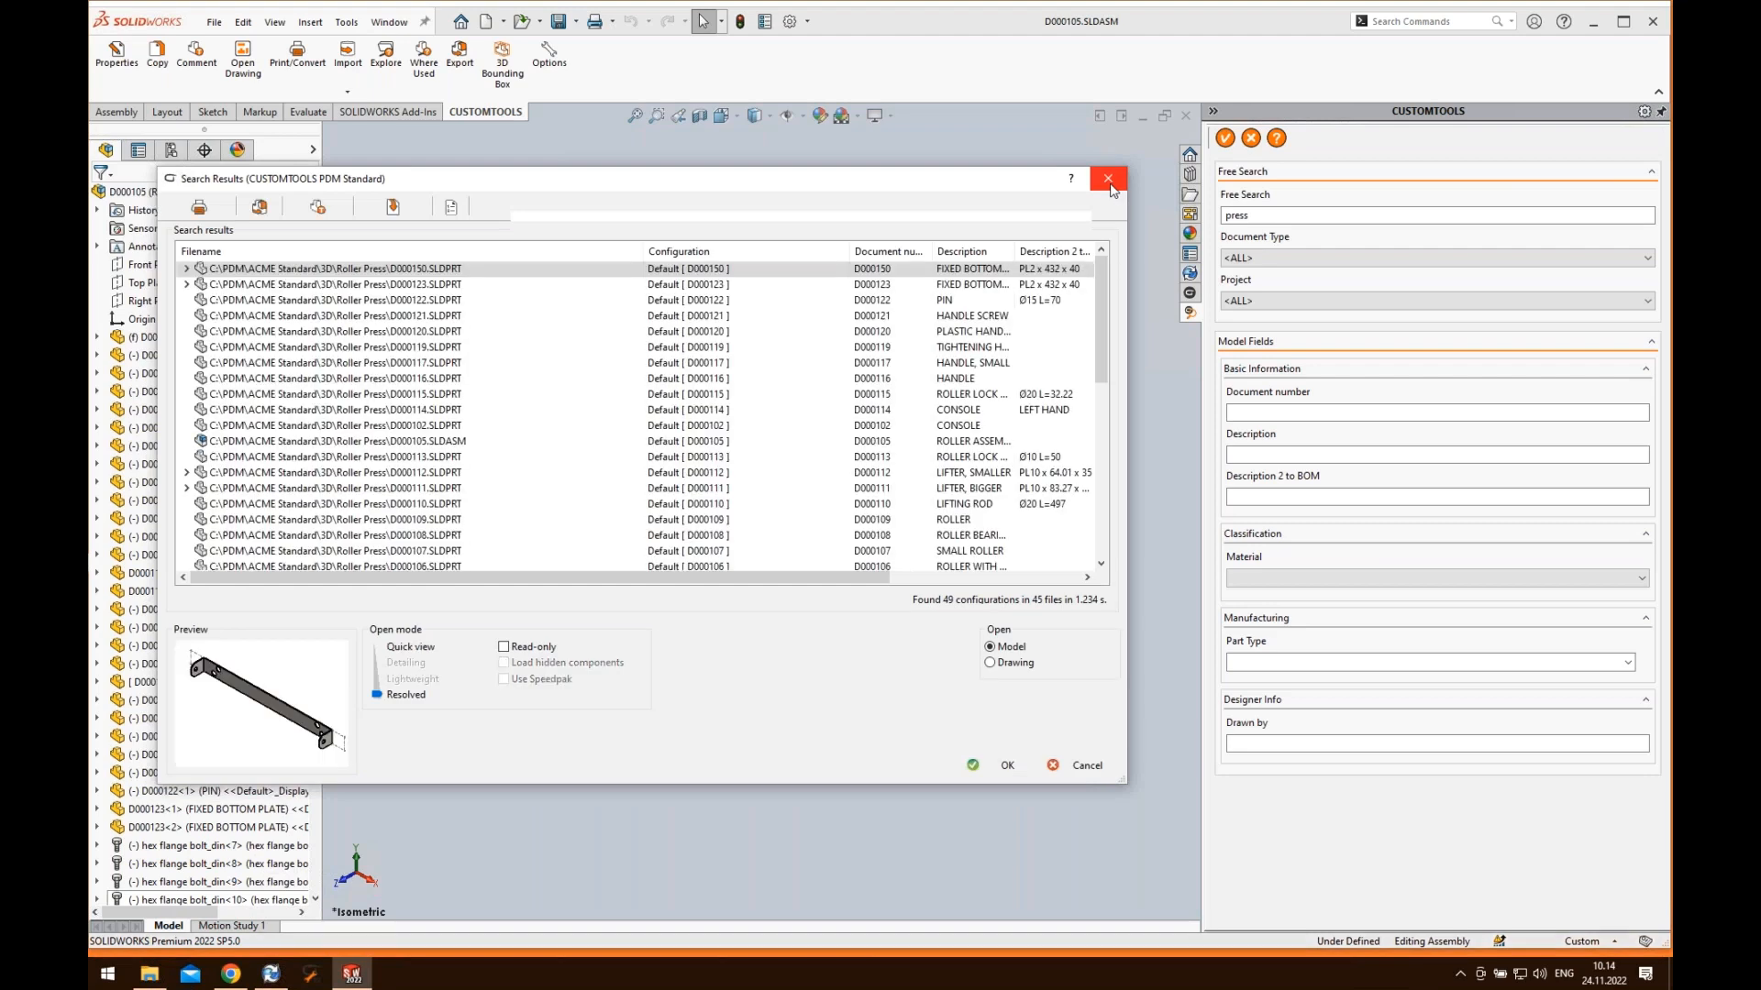
{"action": "left_click_drag", "start_coordinate": [1104, 287], "coordinate": [1097, 528]}
{"action": "scroll", "coordinate": [642, 413], "scroll_direction": "up", "scroll_amount": 10}
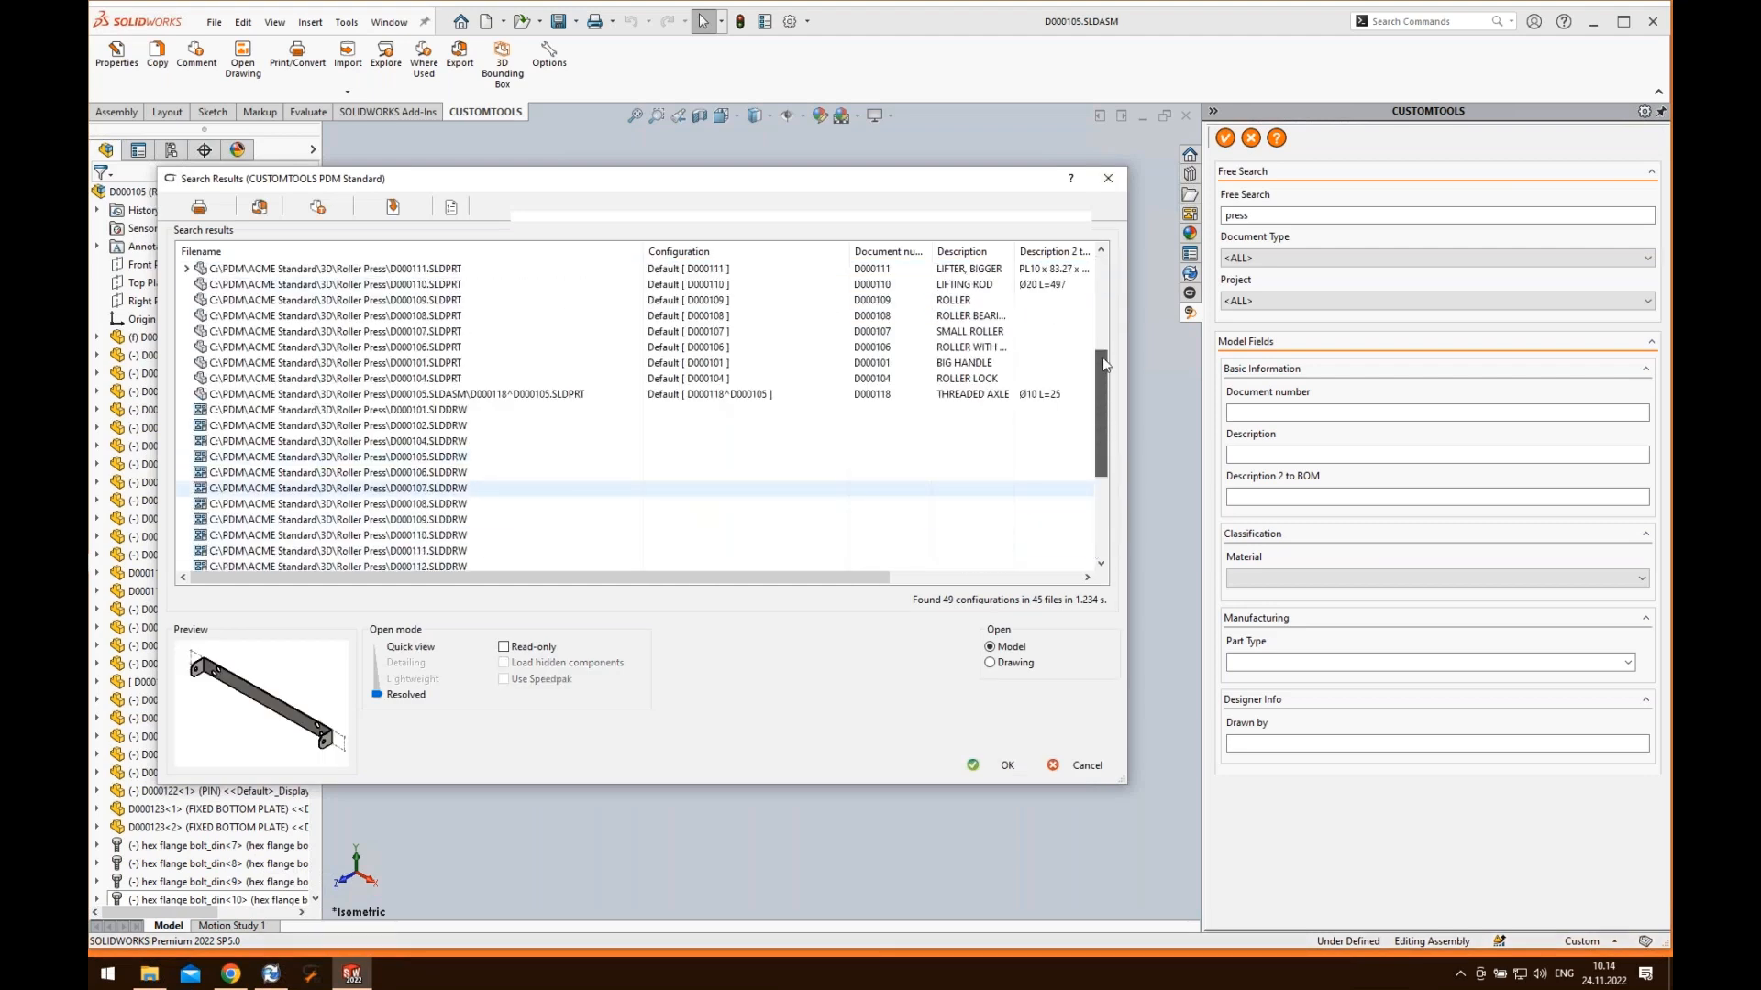
- Repeat the "press" search with the document type limited to Assembly, and dismiss the results without opening a file
{"action": "left_click", "coordinate": [1254, 260]}
{"action": "left_click", "coordinate": [1247, 301]}
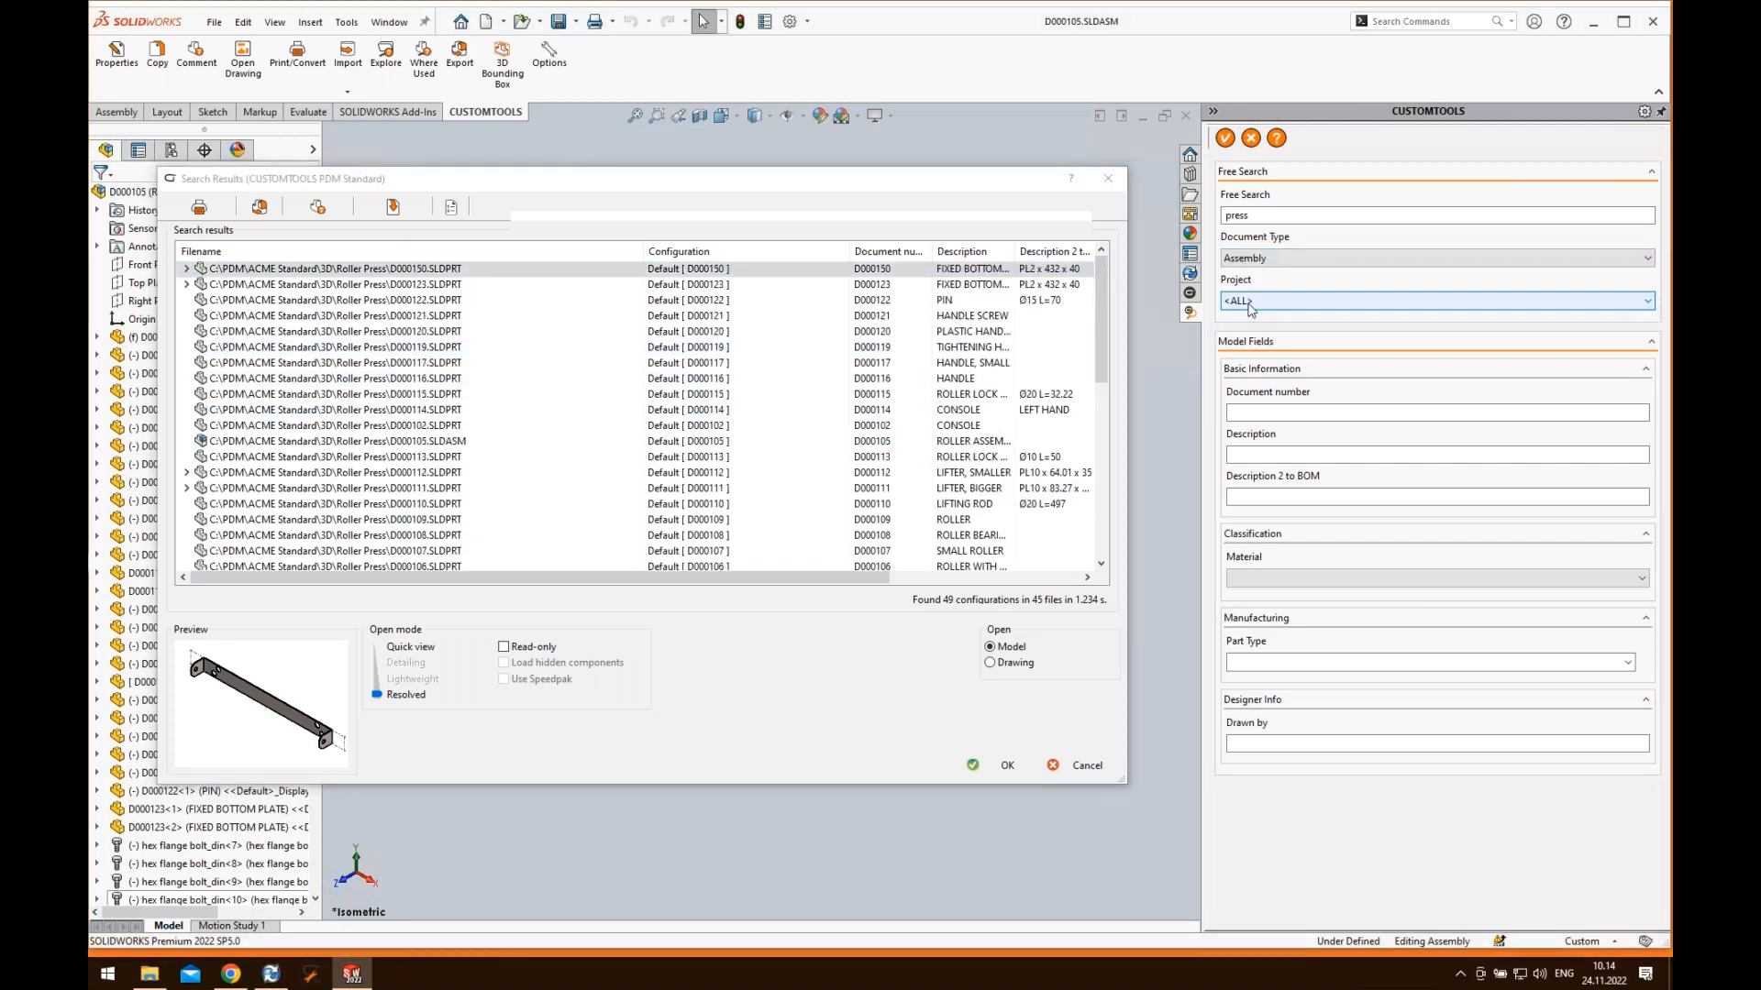
{"action": "left_click", "coordinate": [1224, 139]}
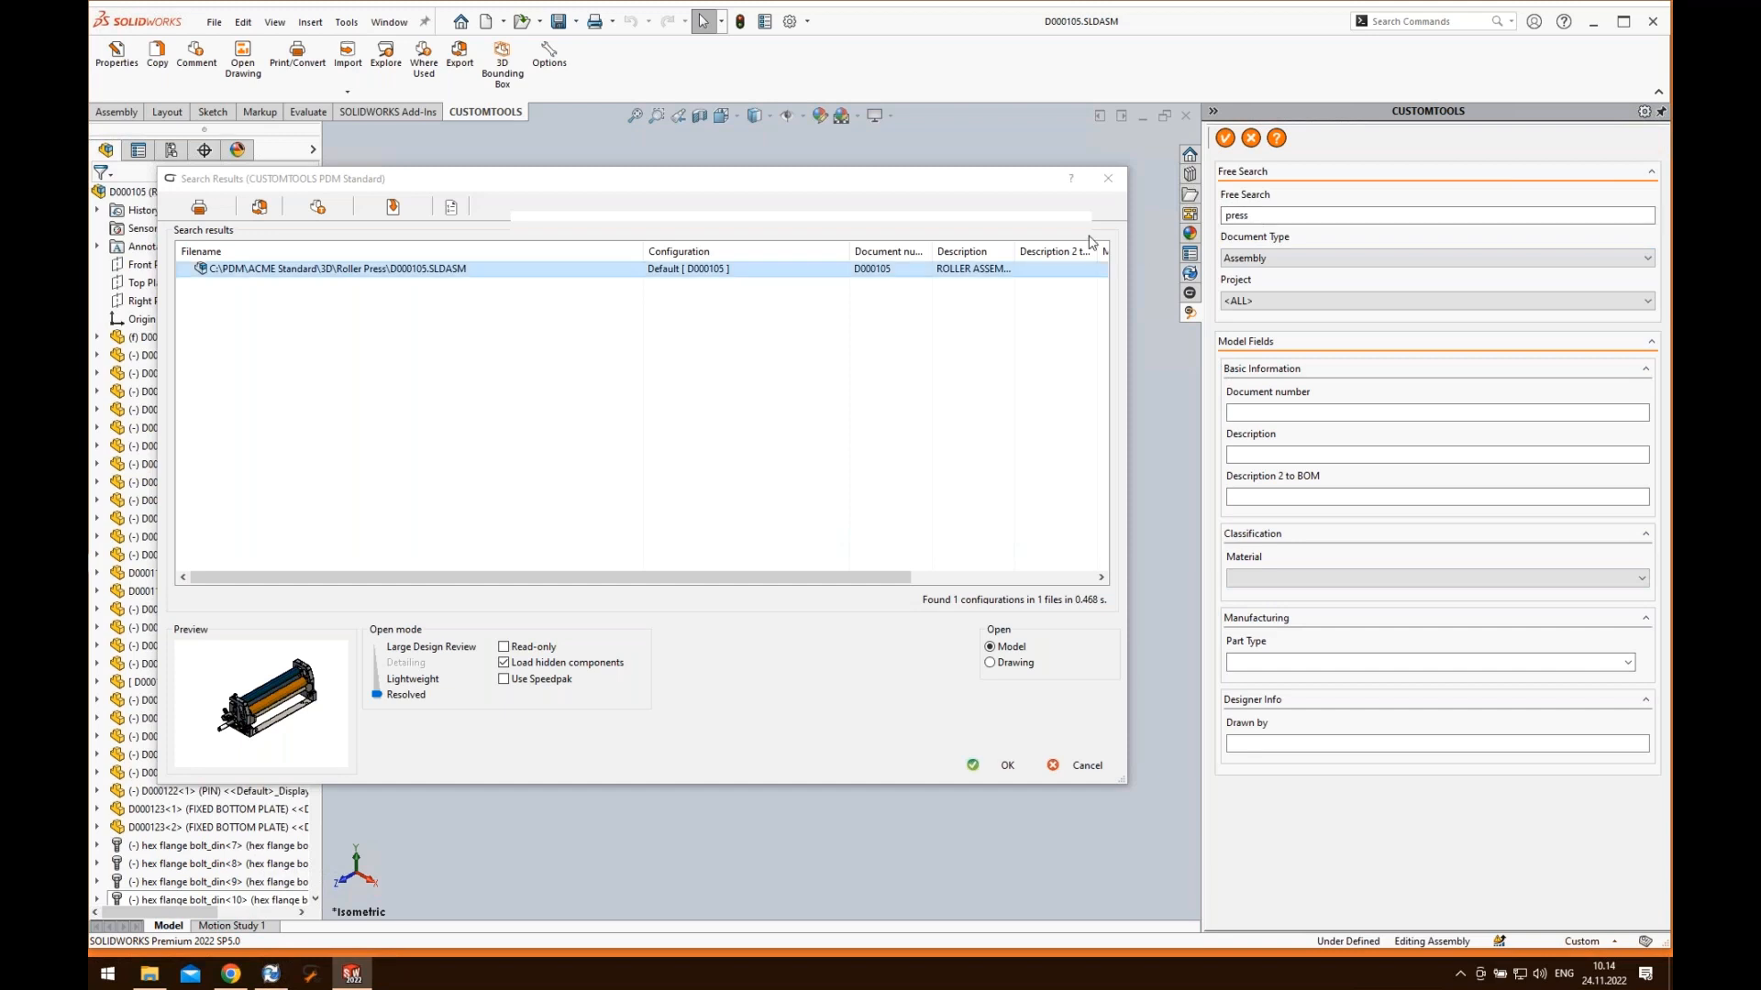
{"action": "left_click", "coordinate": [1082, 767]}
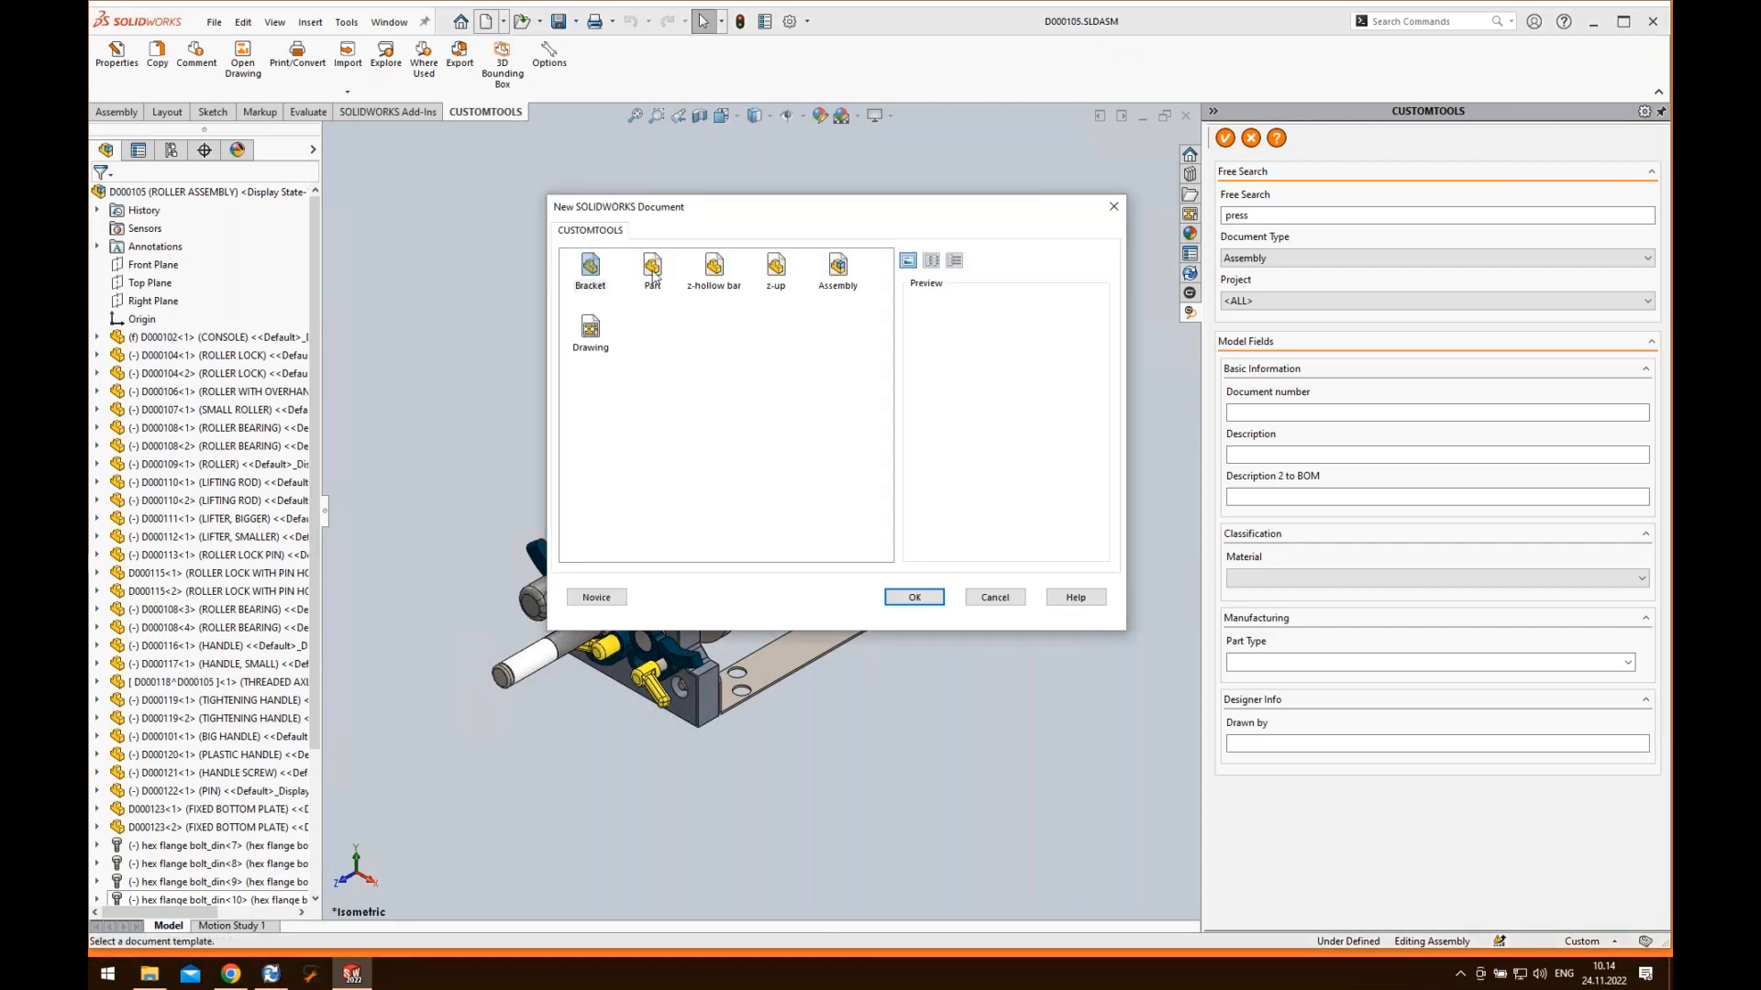
- Create a new part from the Part template and start a sketch on the Top Plane
{"action": "left_click", "coordinate": [653, 273]}
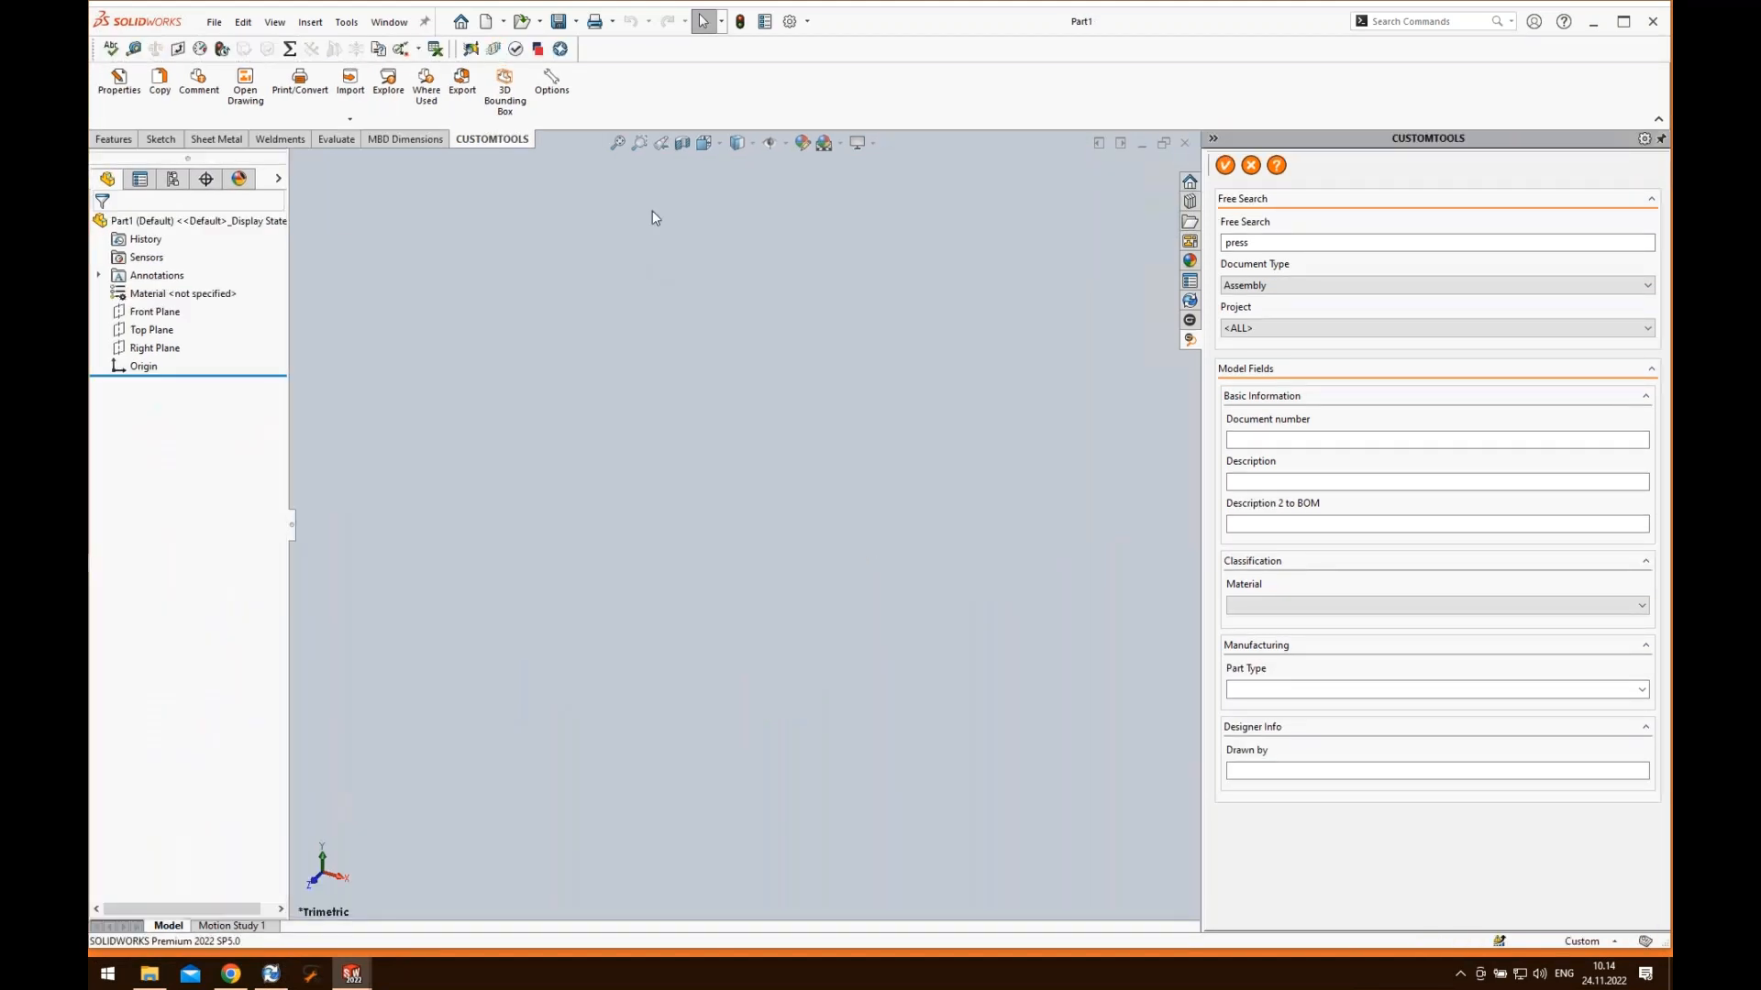
{"action": "left_click", "coordinate": [154, 331]}
{"action": "left_click", "coordinate": [169, 309]}
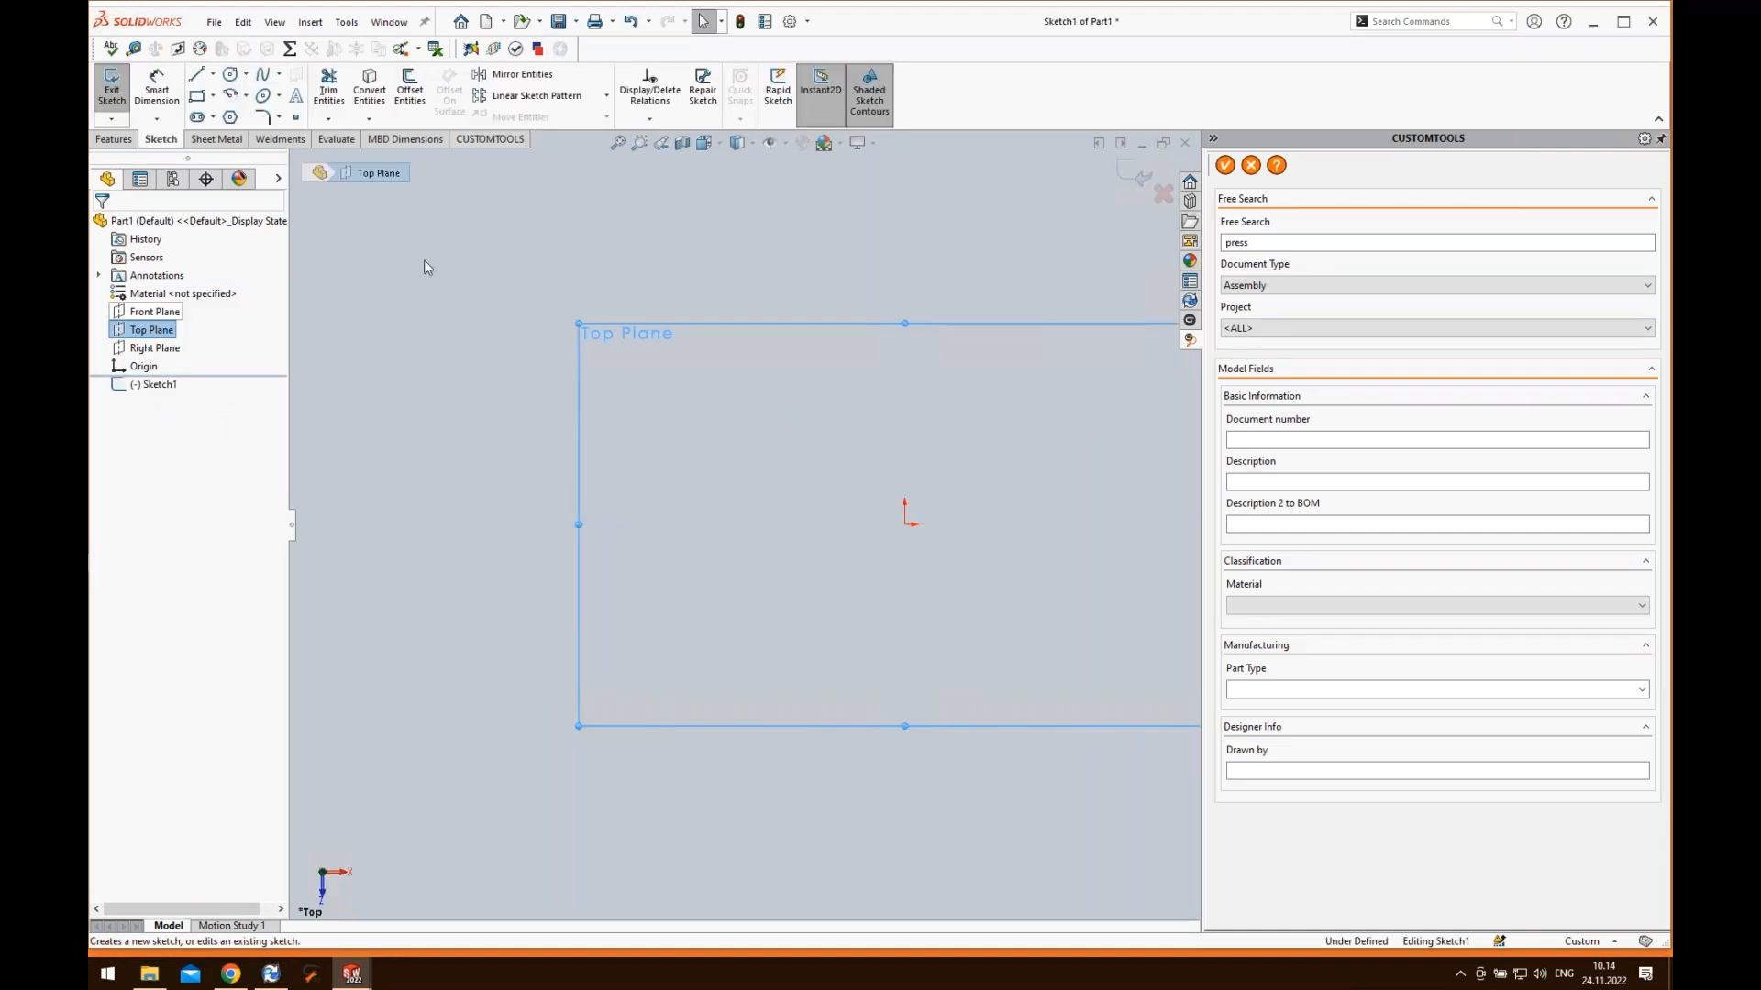
- Sketch a horizontal straight slot starting at the origin, about 76 mm between centres and about 46 mm wide
{"action": "left_click", "coordinate": [197, 118]}
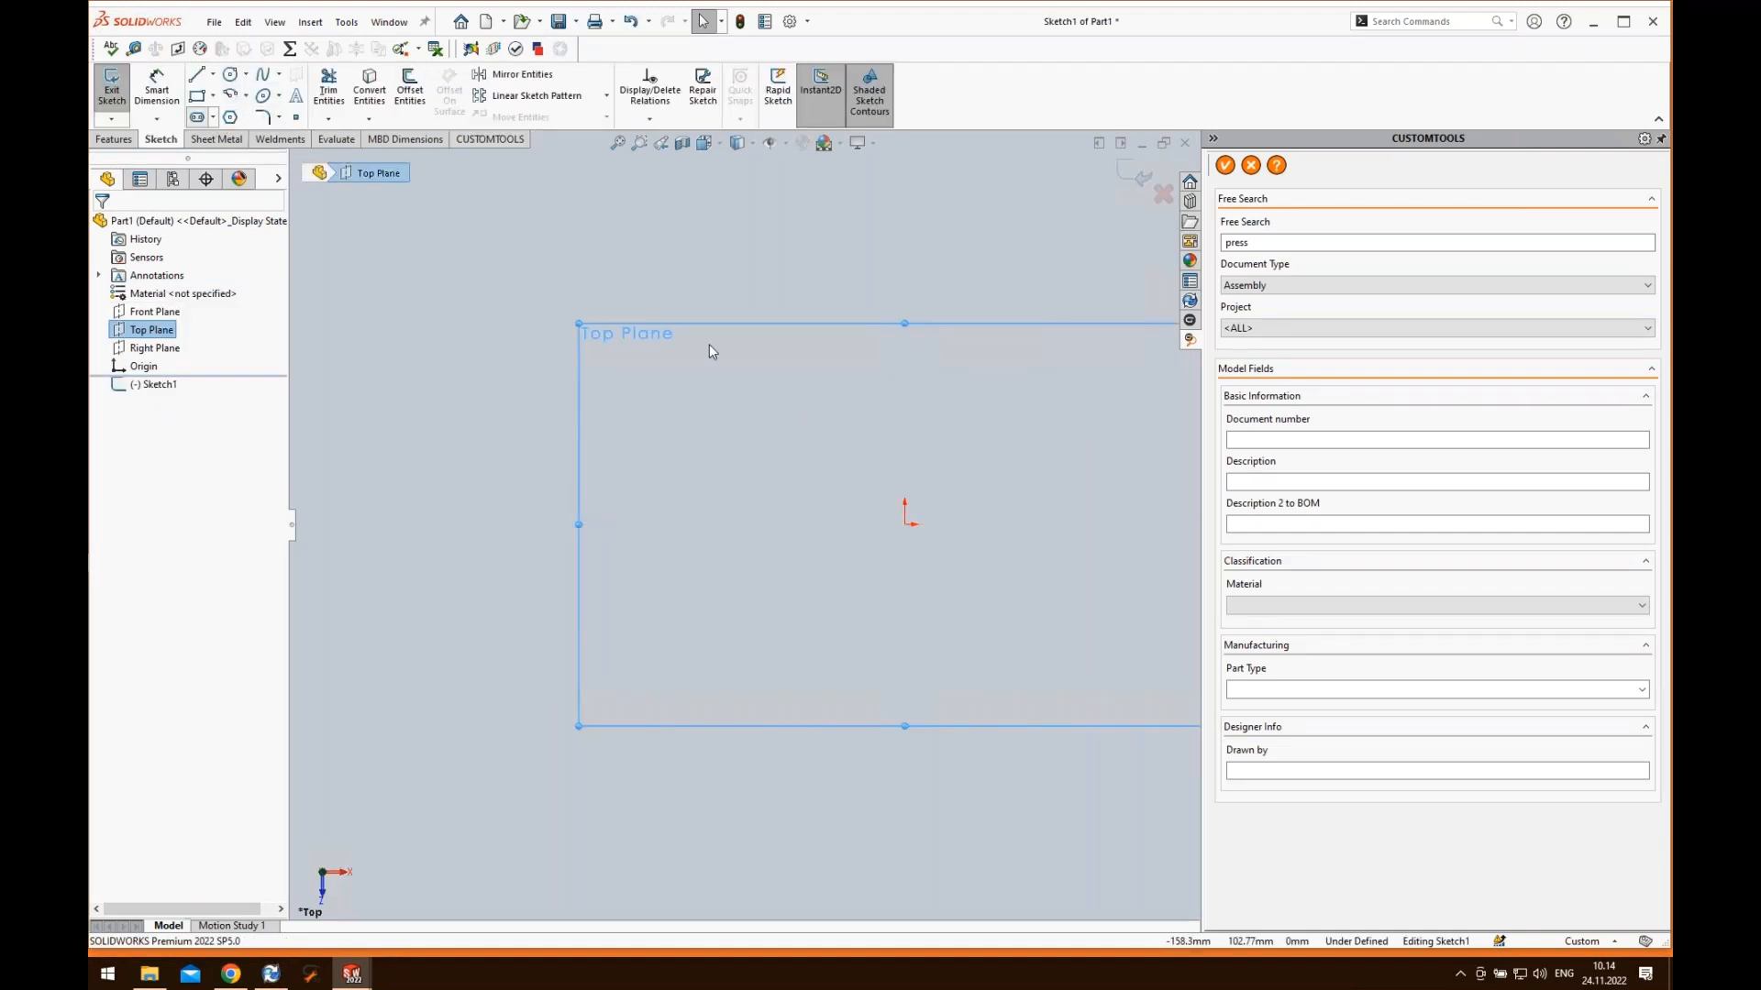
{"action": "left_click", "coordinate": [905, 524]}
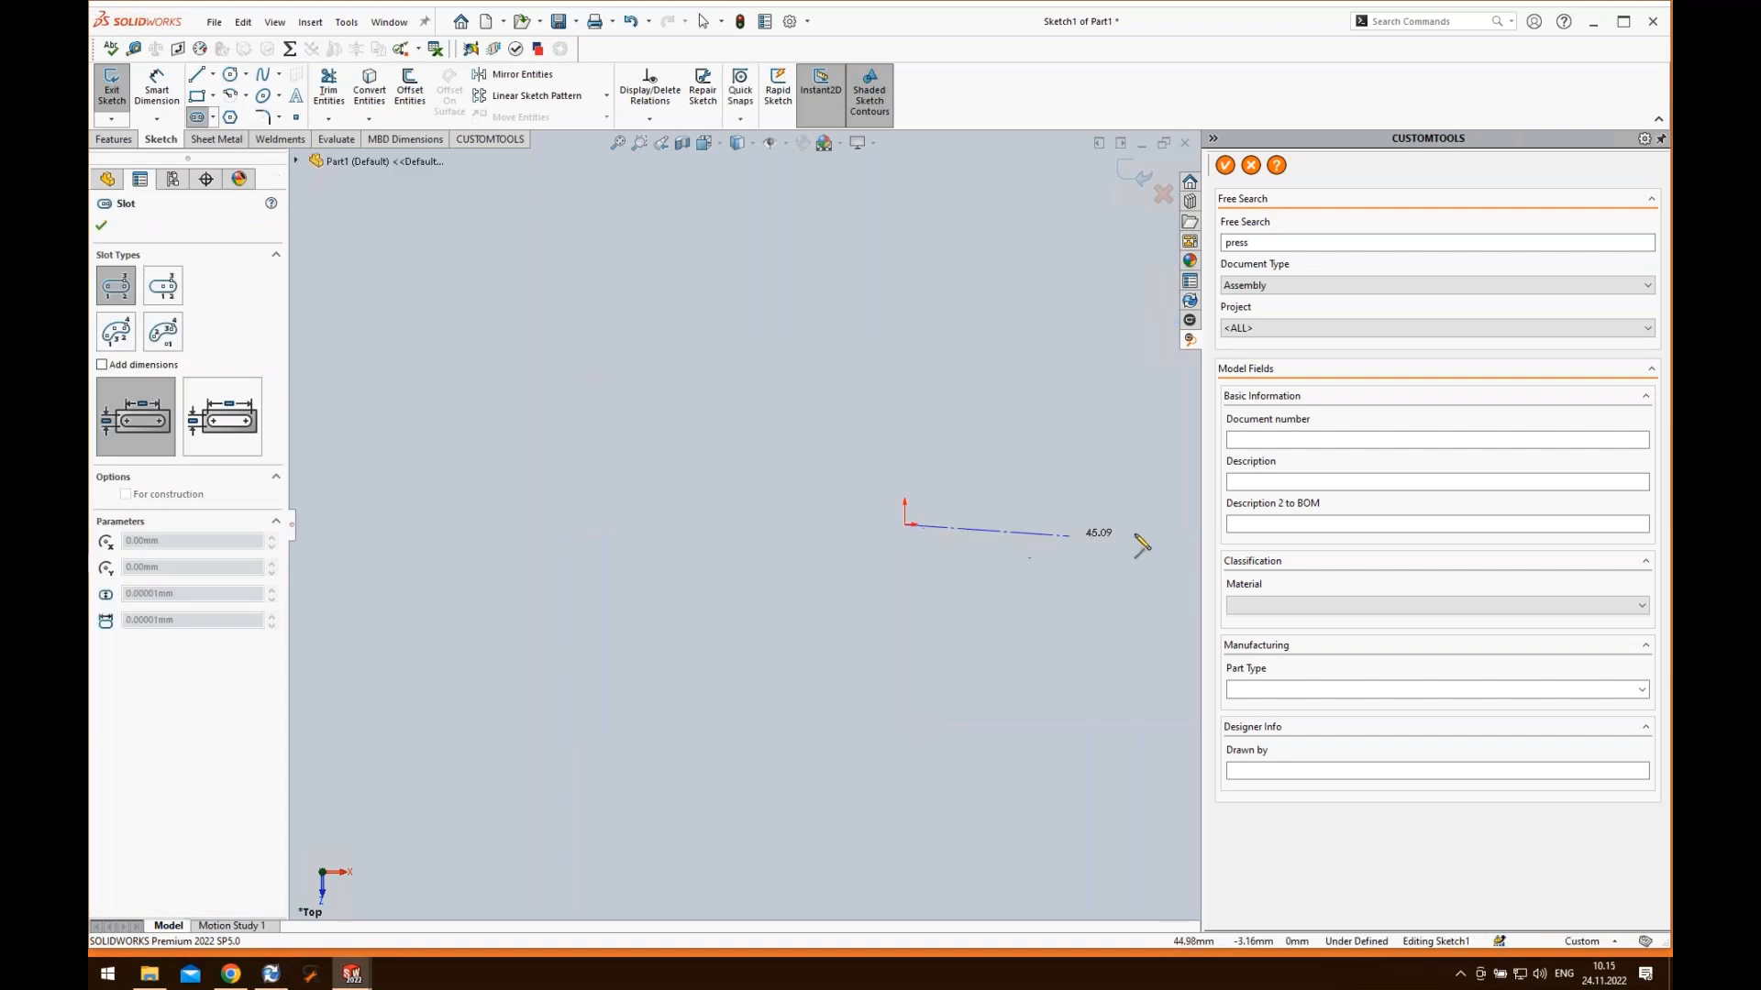
{"action": "left_click", "coordinate": [1184, 525]}
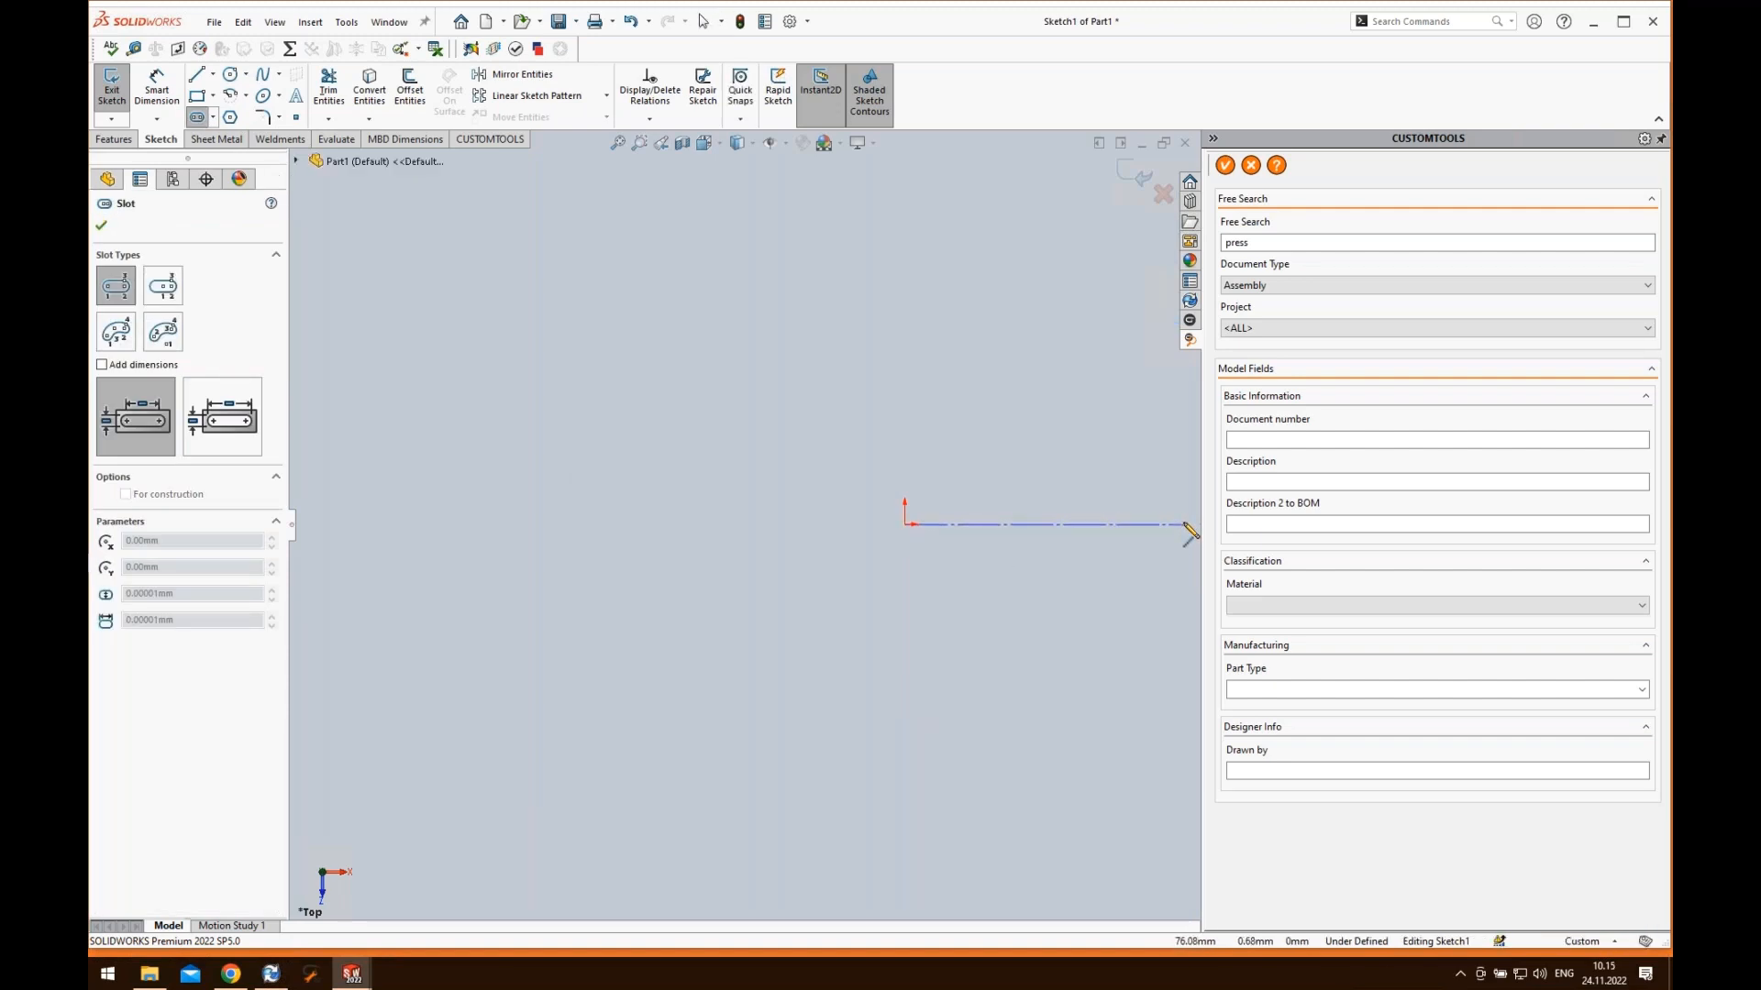
{"action": "left_click", "coordinate": [1049, 440]}
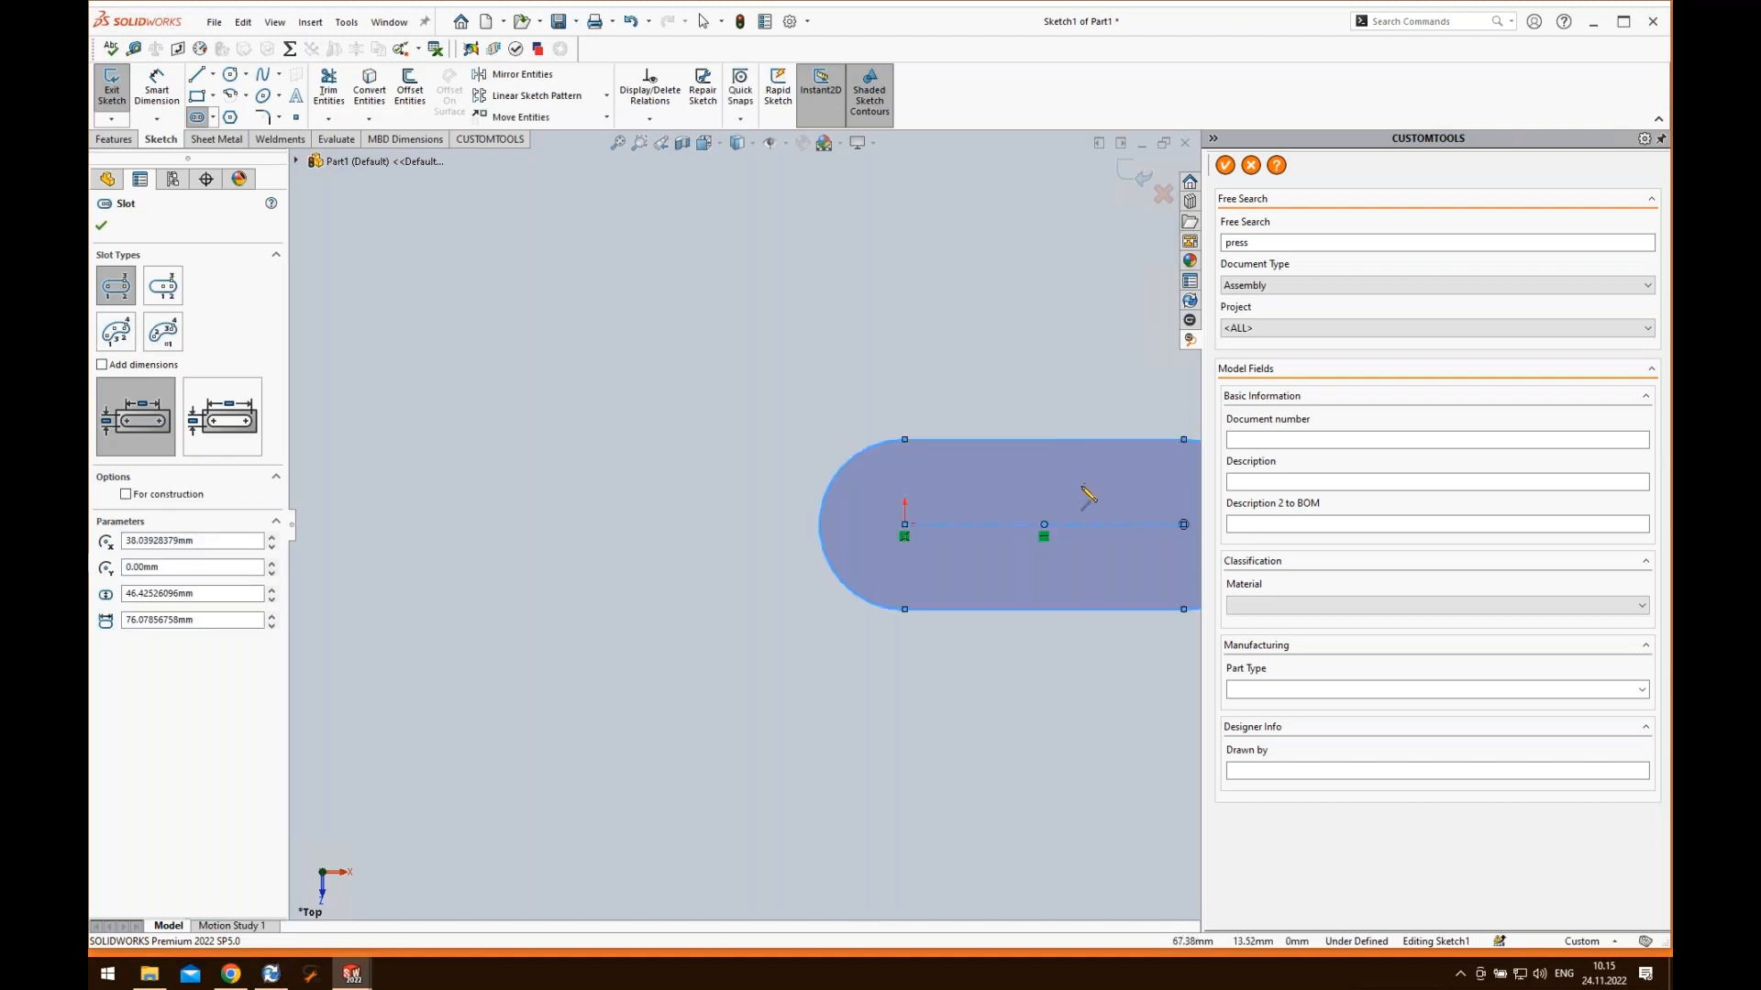
{"action": "scroll", "coordinate": [1083, 487], "scroll_direction": "up", "scroll_amount": 1}
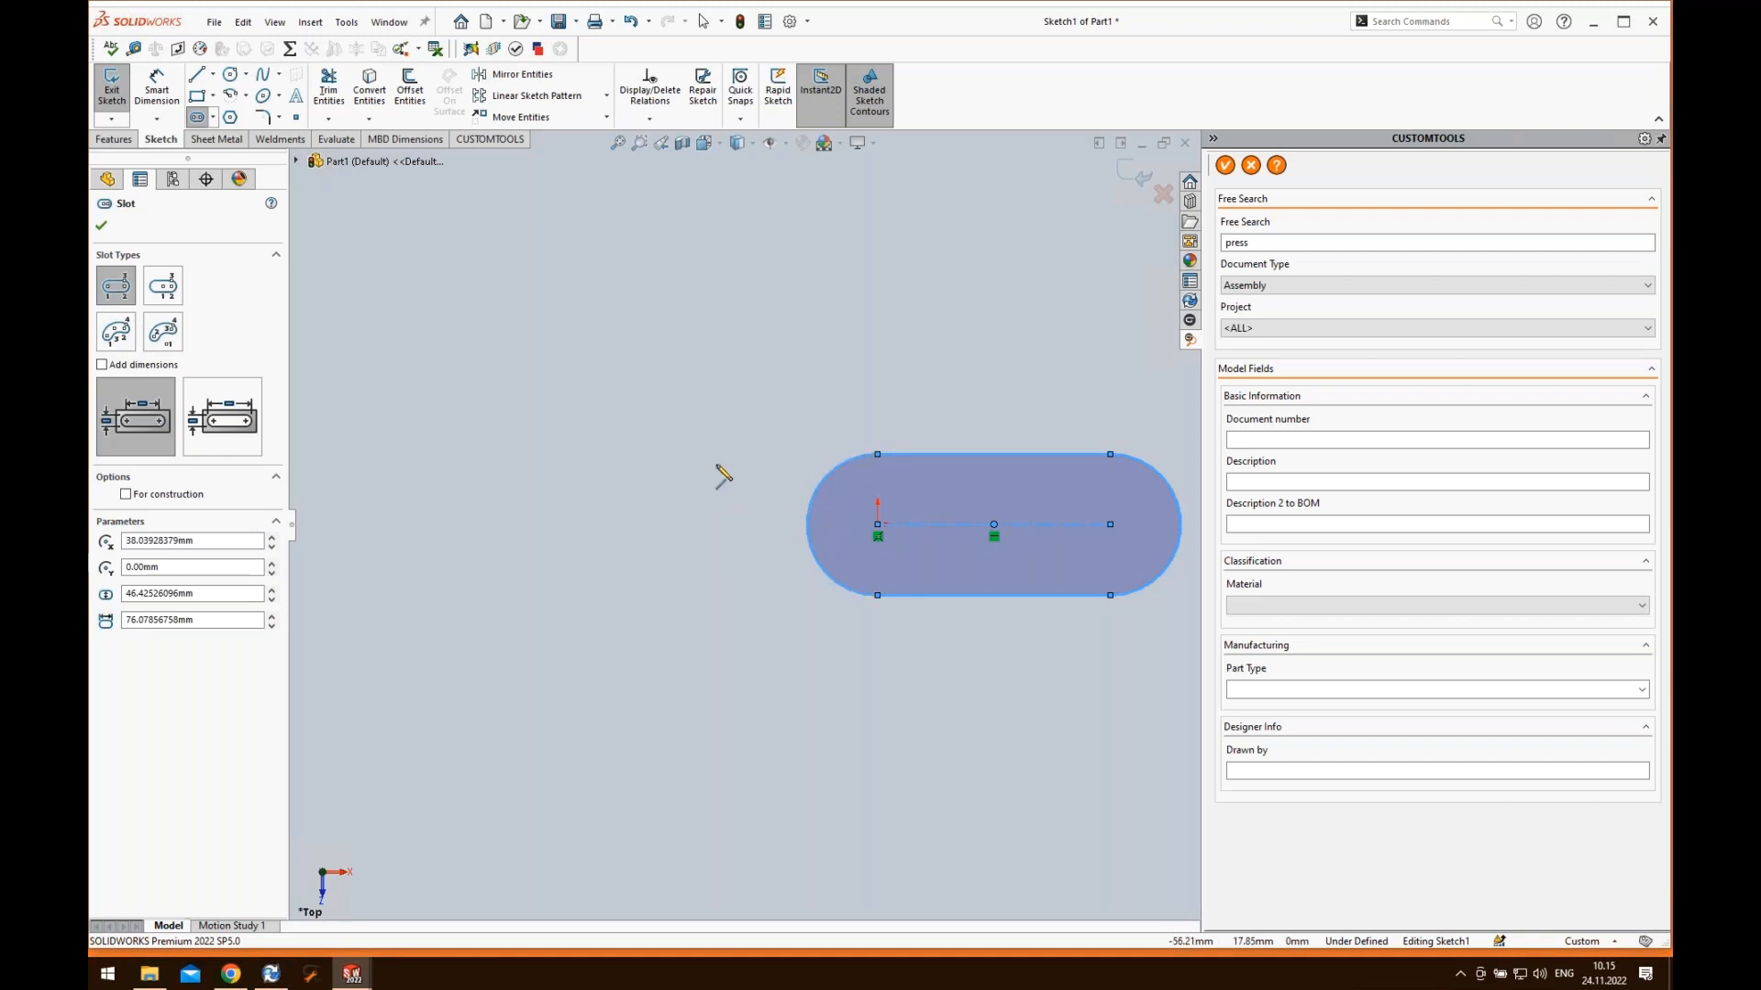
{"action": "left_click", "coordinate": [844, 286]}
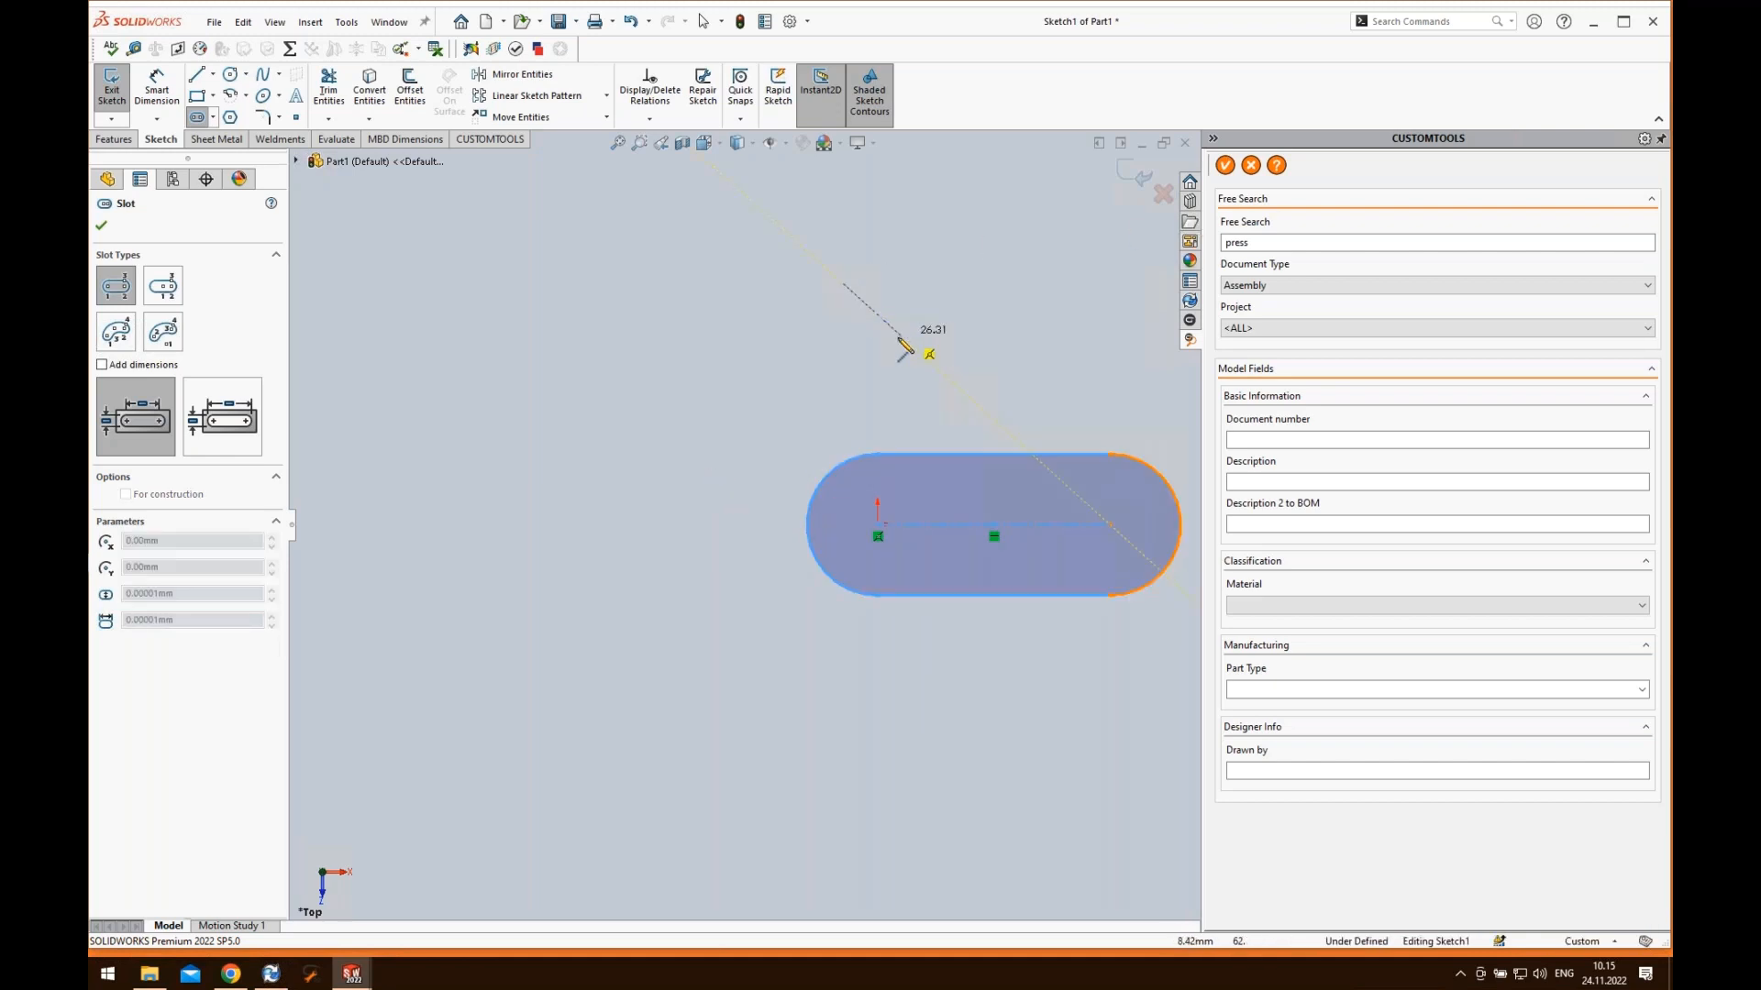
{"action": "key", "text": "Escape"}
- Draw a circle of about 9 mm radius at each of the slot's two arc centres
{"action": "key", "text": "s"}
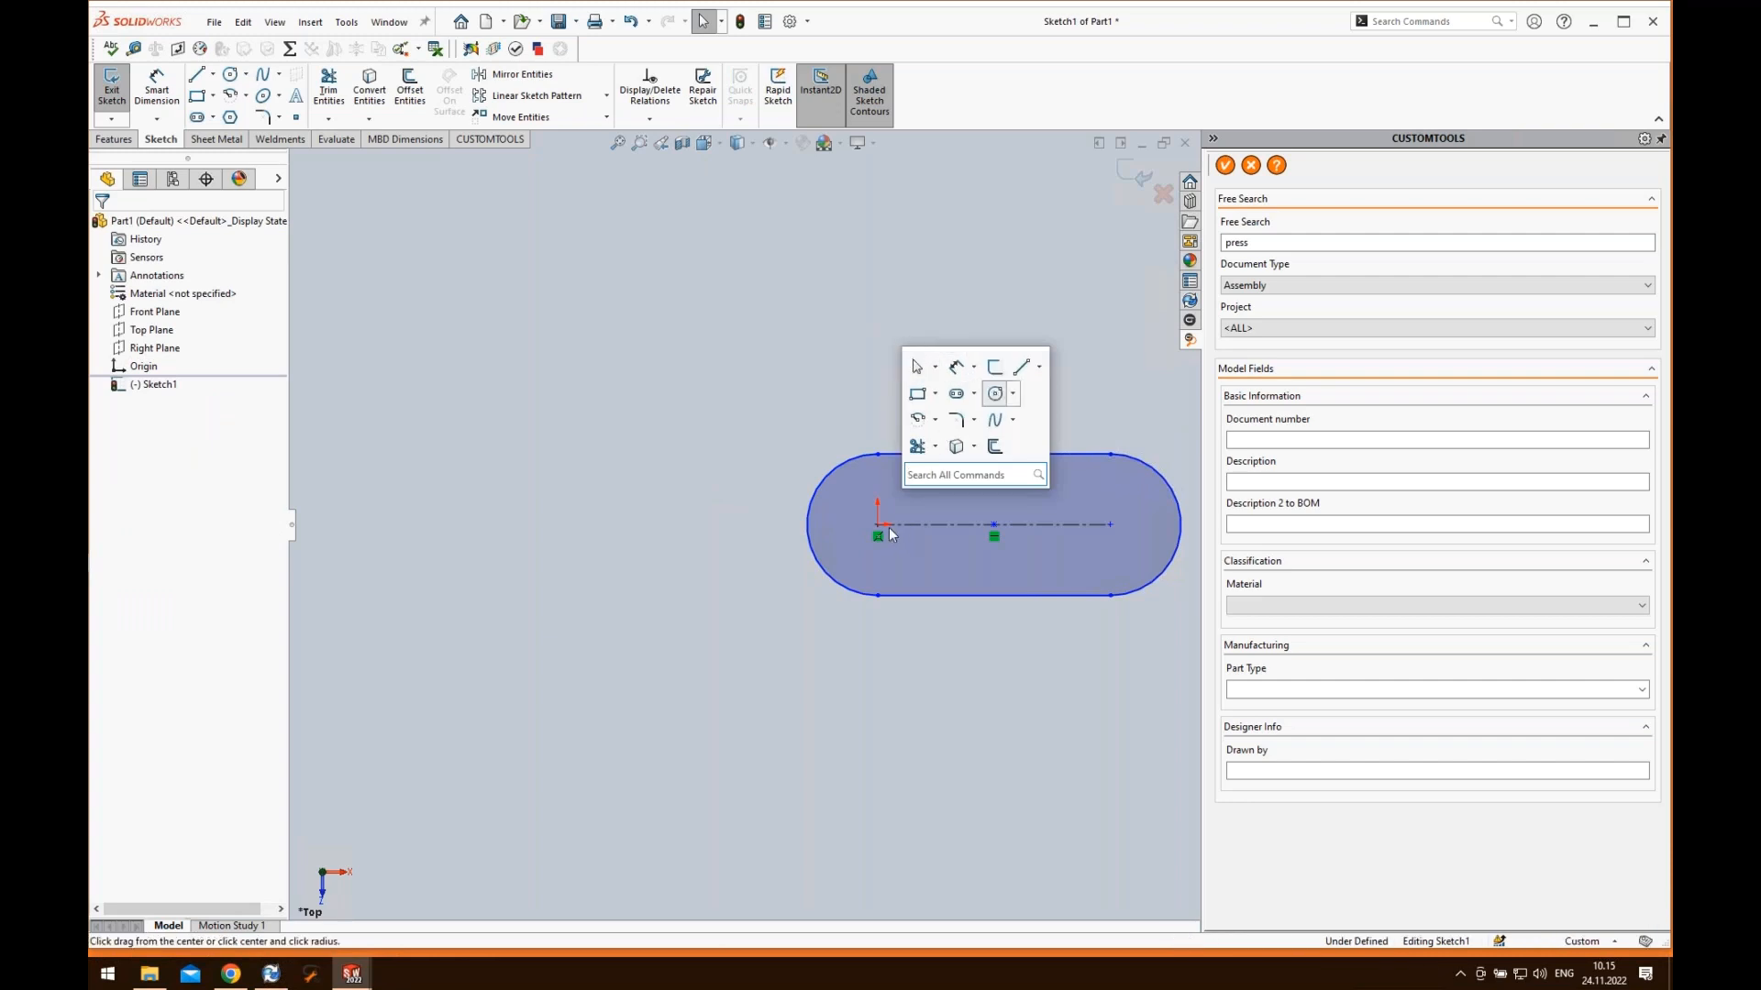
{"action": "left_click", "coordinate": [995, 394]}
{"action": "left_click", "coordinate": [879, 525]}
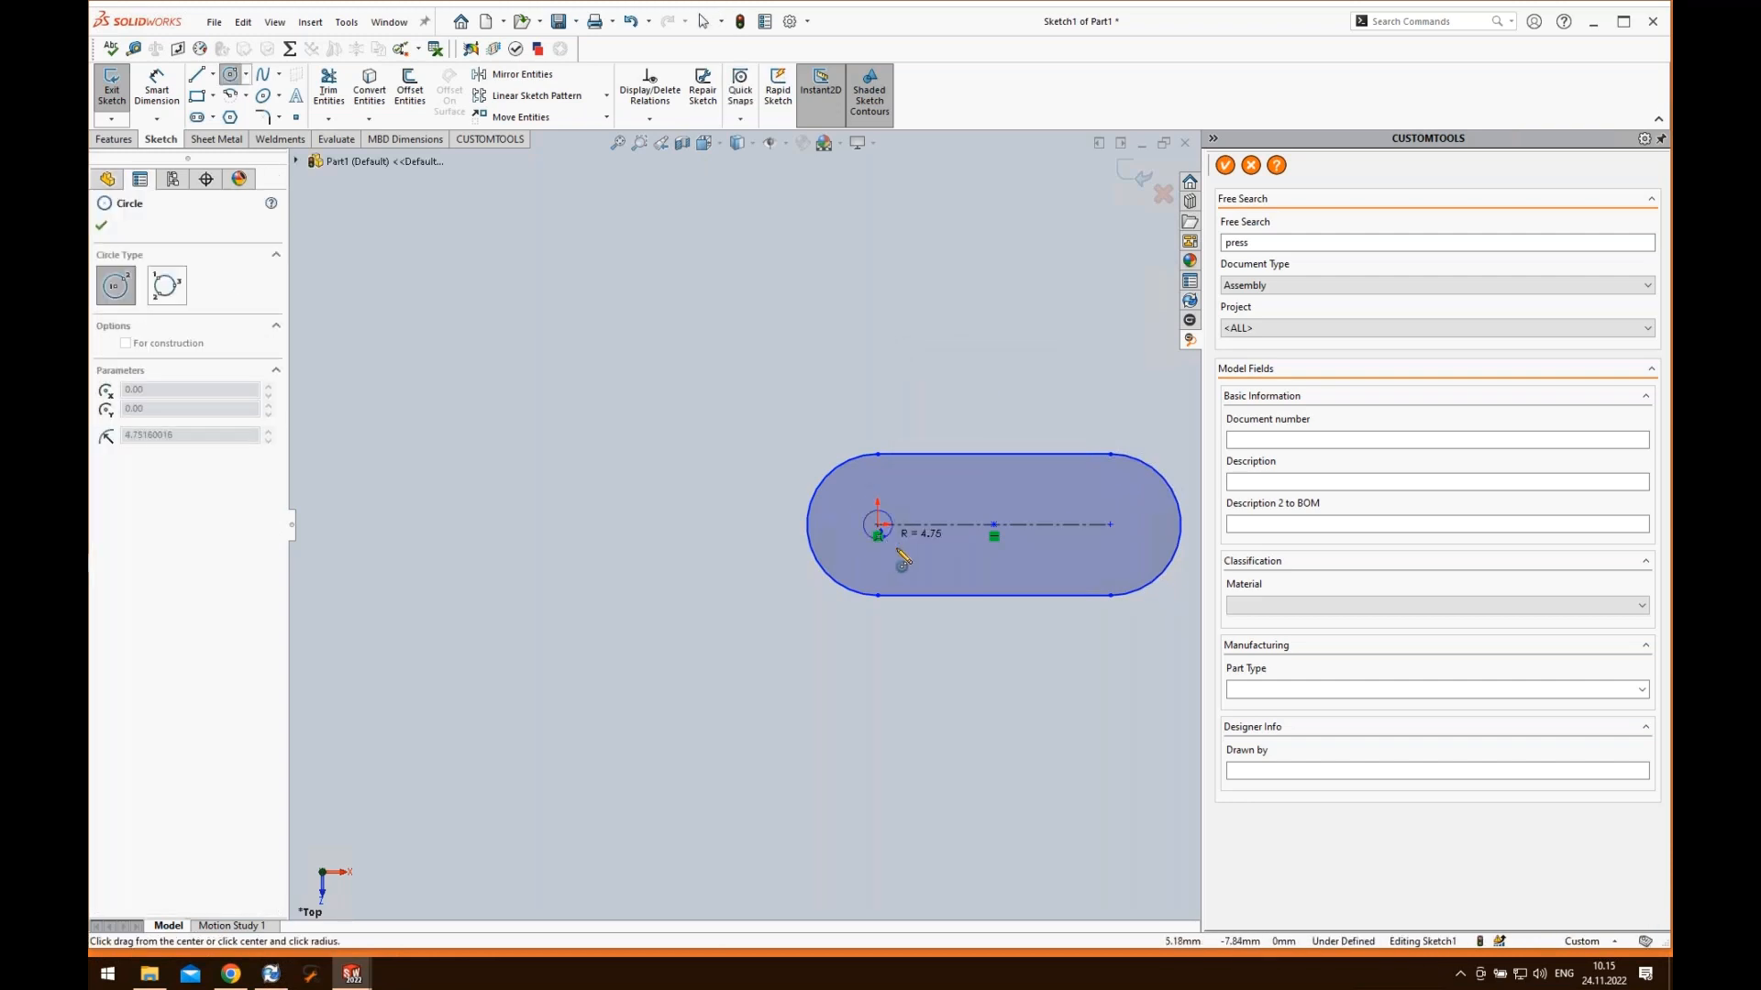
{"action": "left_click", "coordinate": [904, 541]}
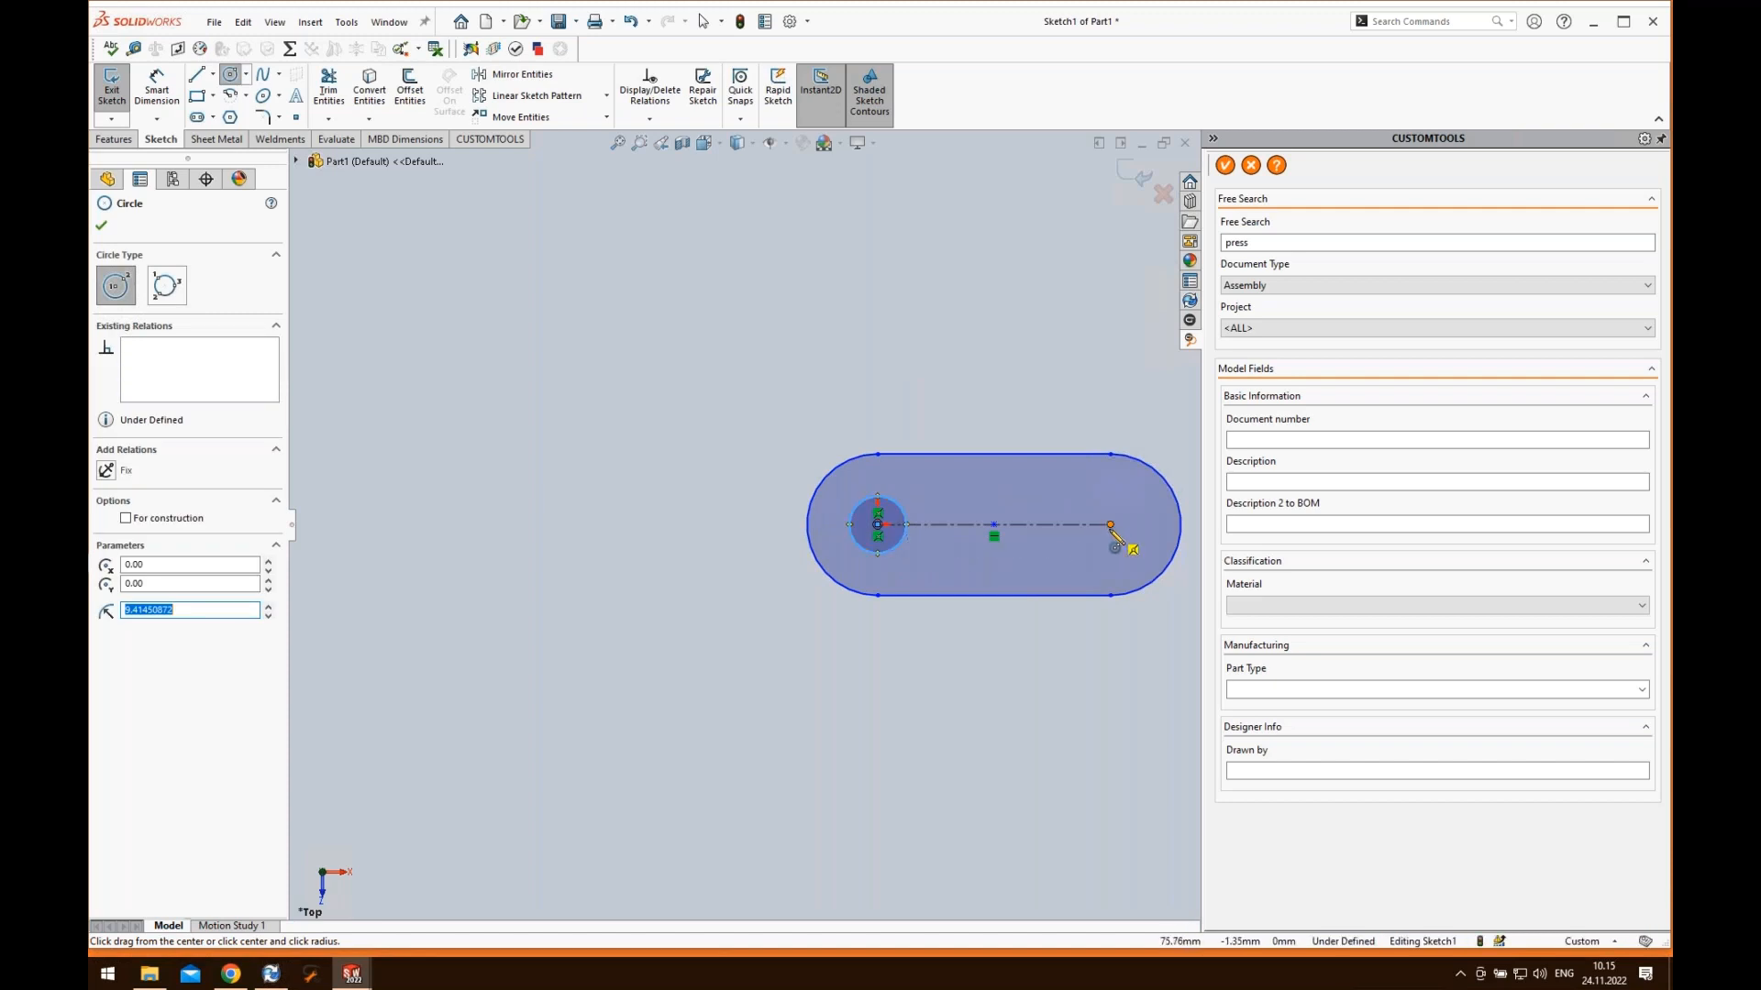
{"action": "left_click", "coordinate": [1111, 525]}
{"action": "left_click", "coordinate": [1123, 551]}
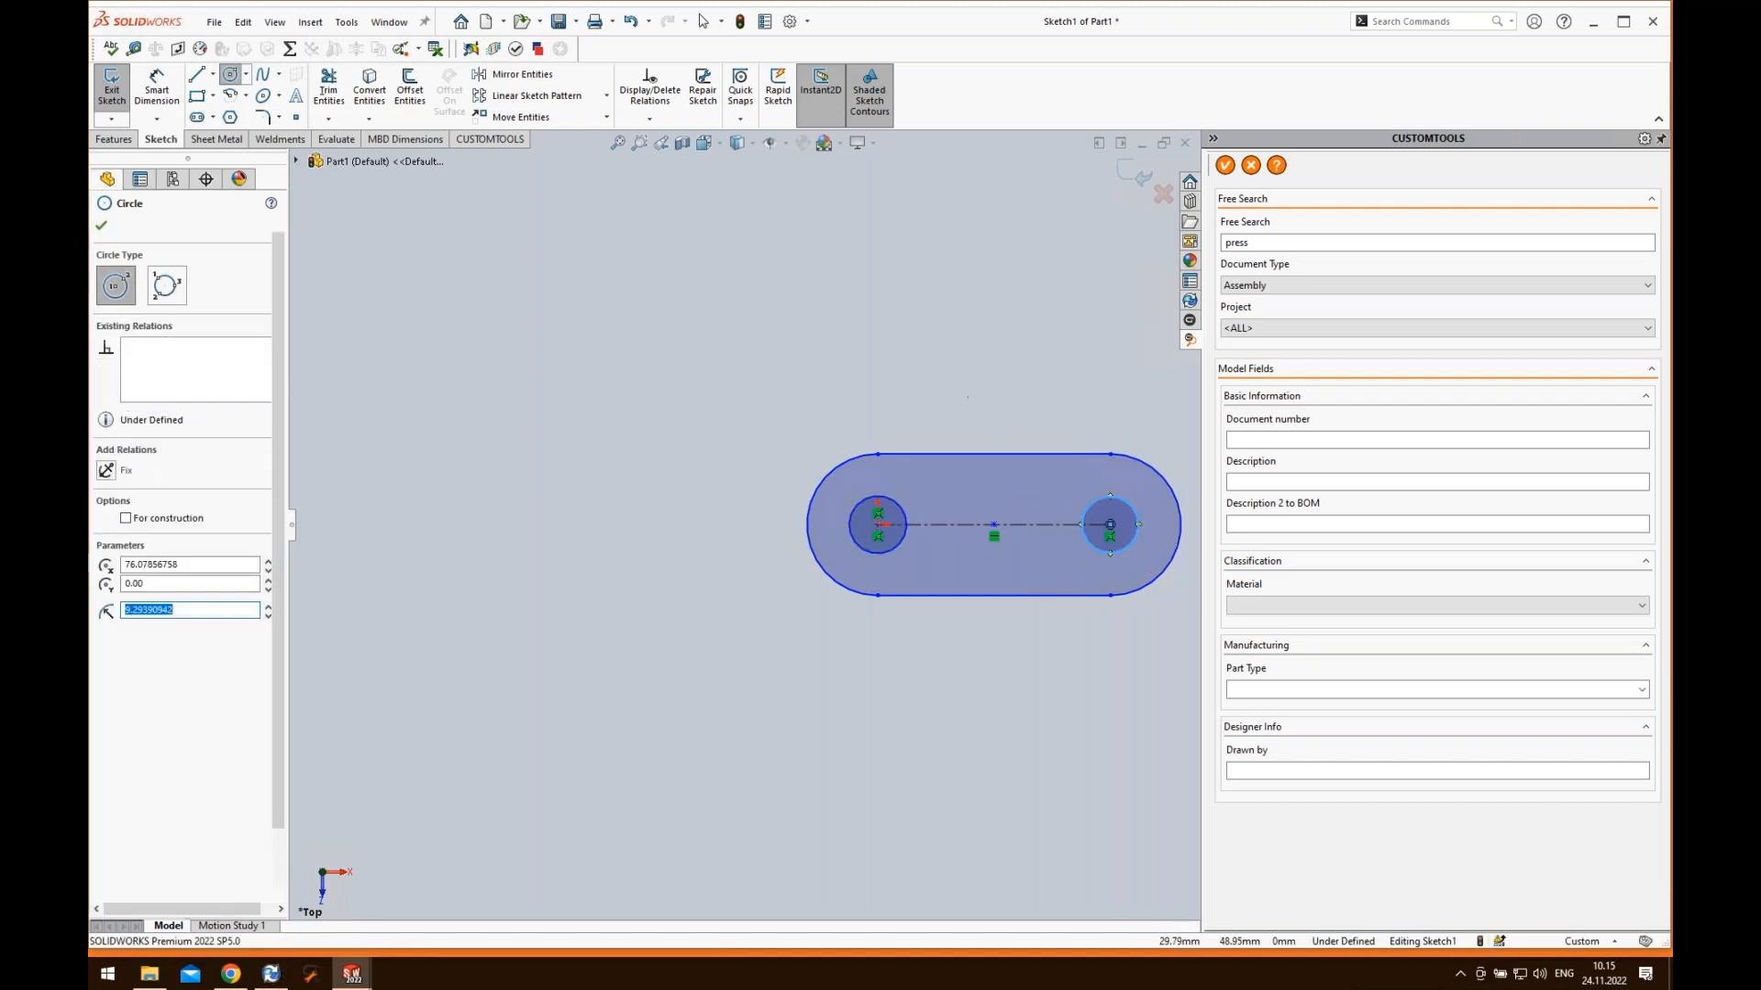
{"action": "key", "text": "Escape"}
{"action": "key", "text": "Escape"}
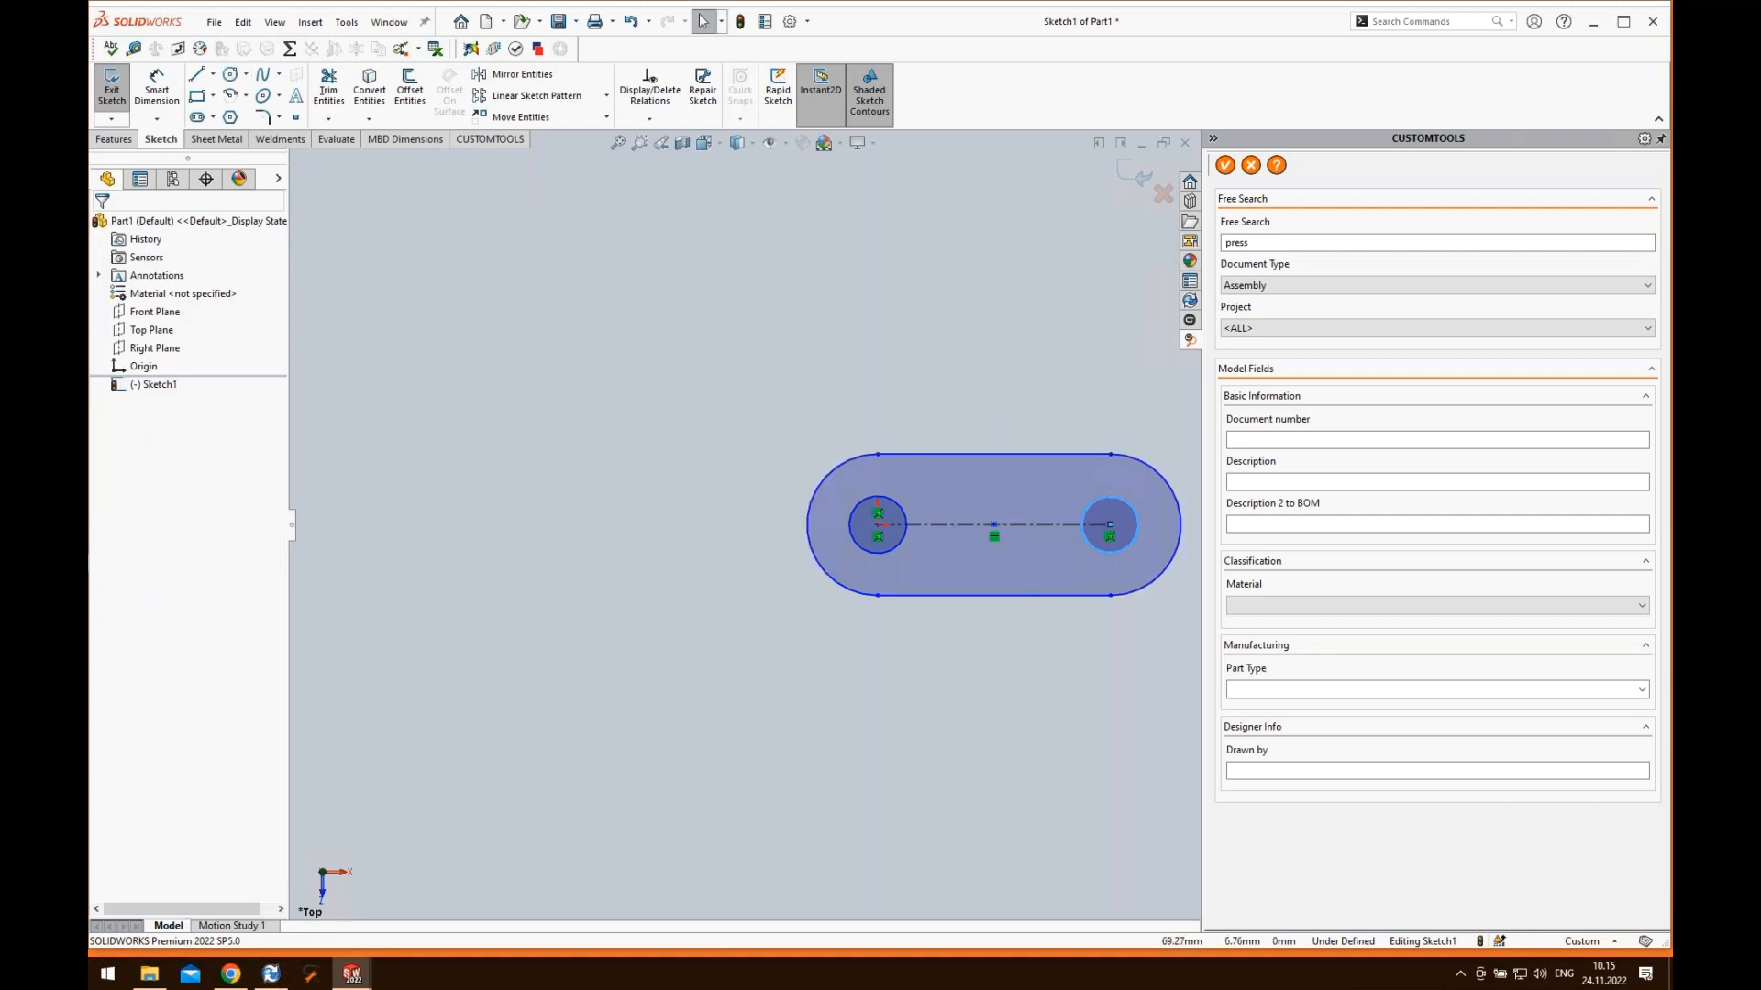
- Add an Equal relation between the two circles at the ends of the slot
{"action": "left_click", "coordinate": [1133, 510]}
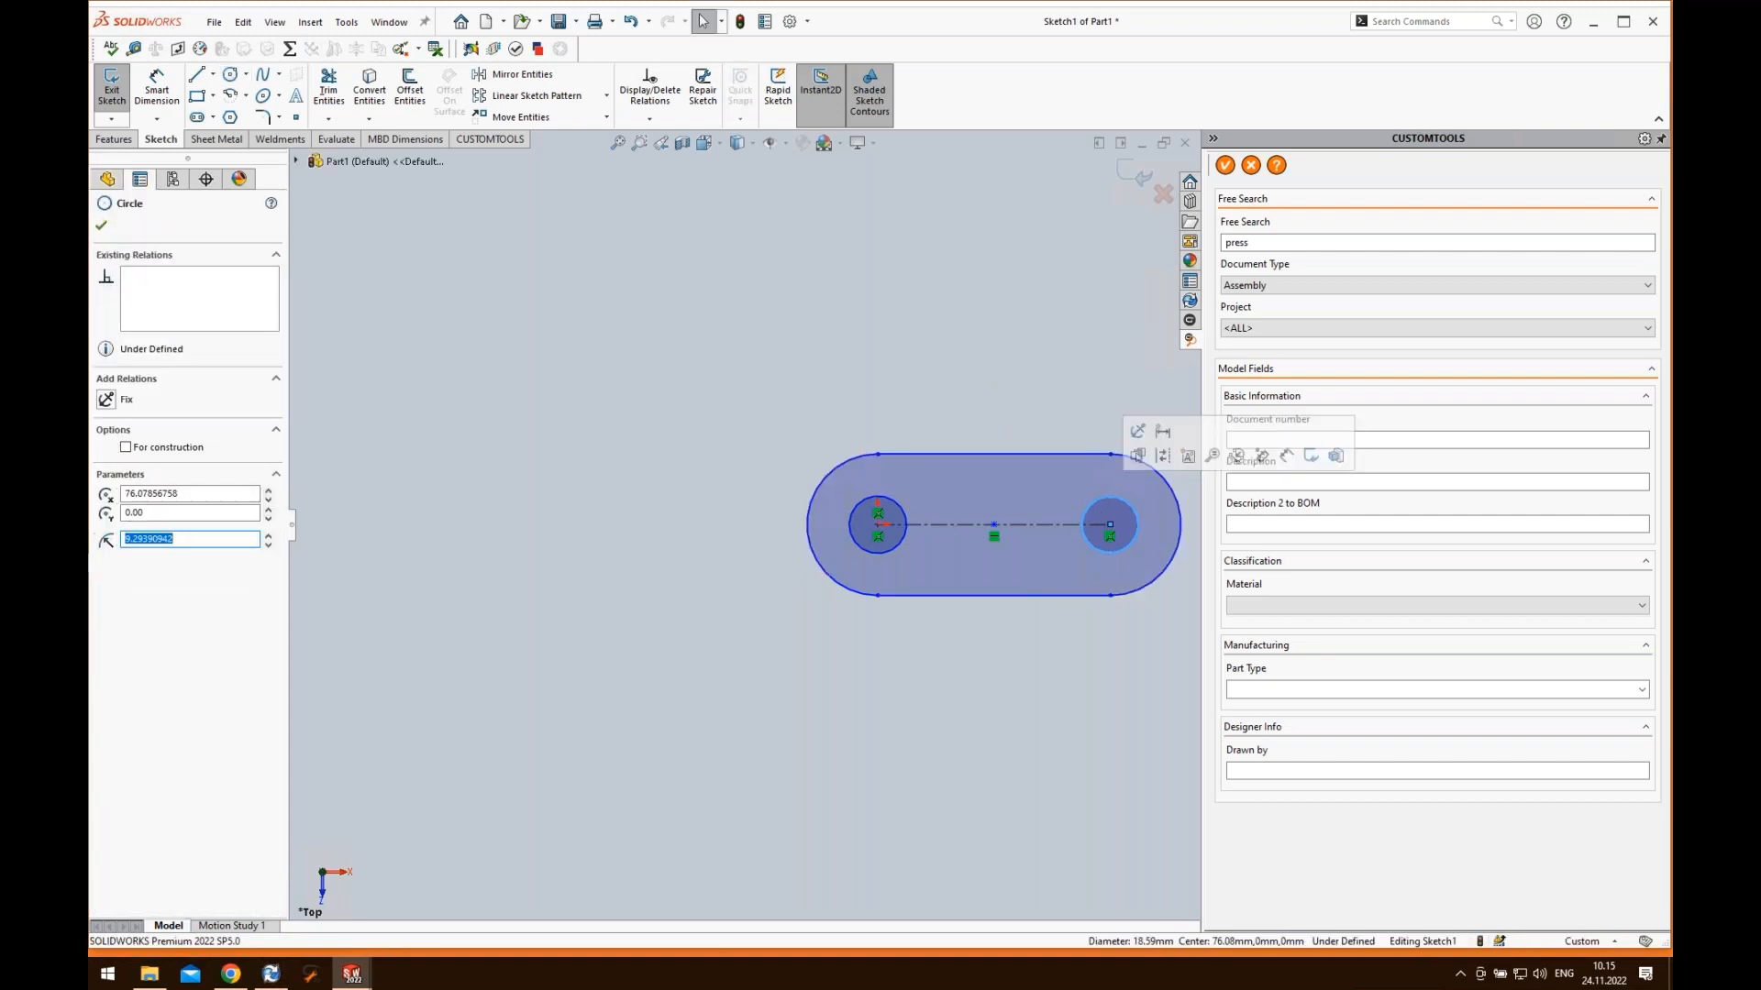
{"action": "left_click", "coordinate": [890, 503], "text": "ctrl"}
{"action": "left_click", "coordinate": [128, 551]}
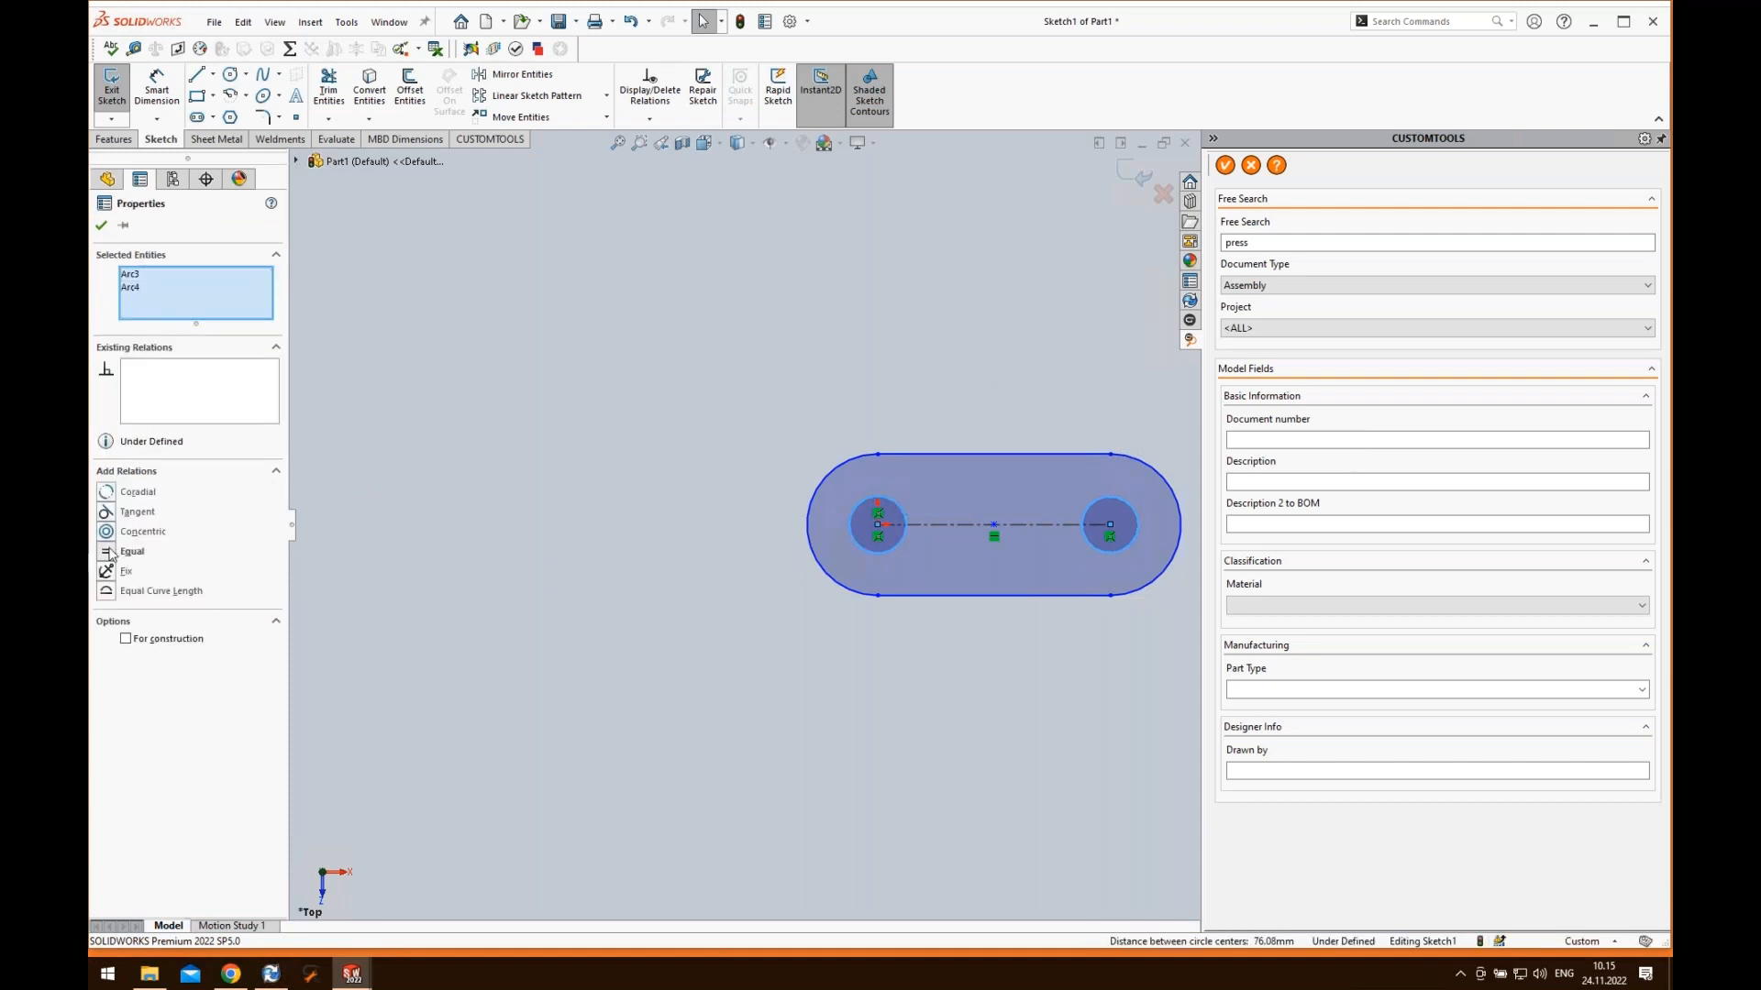
{"action": "left_click", "coordinate": [101, 225]}
- Dimension the circle at the origin with a diameter of 20 mm
{"action": "key", "text": "s"}
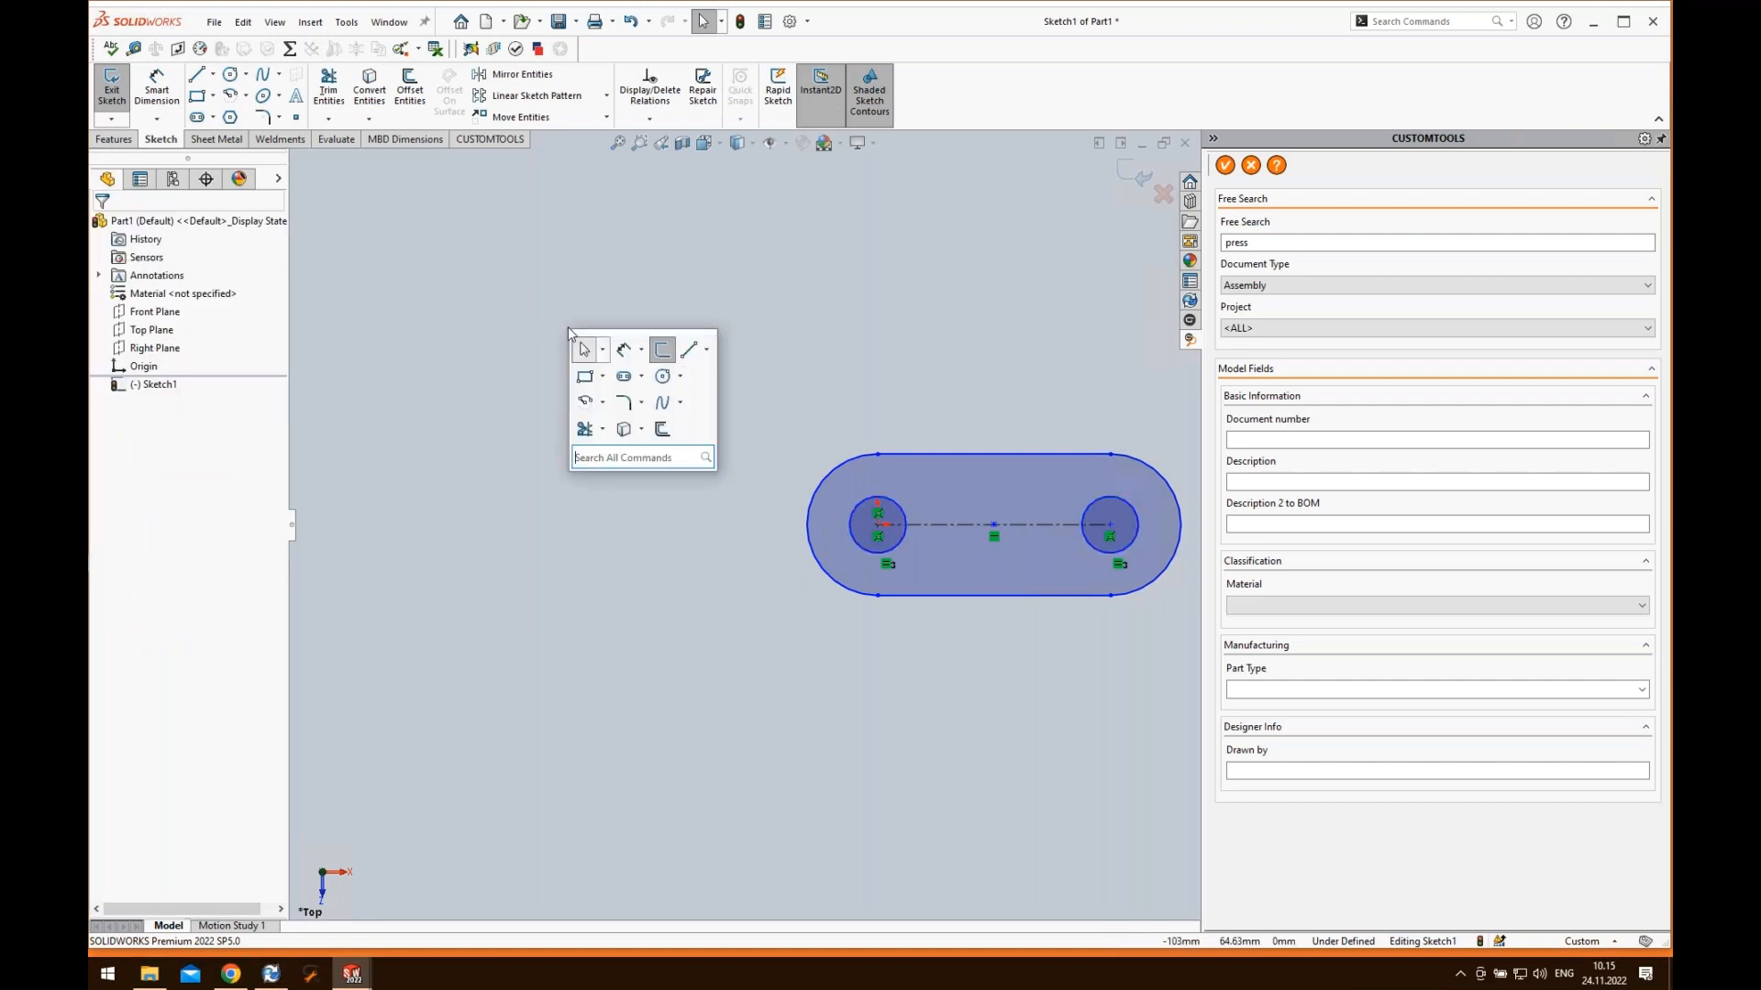
{"action": "left_click", "coordinate": [623, 352]}
{"action": "left_click", "coordinate": [905, 511]}
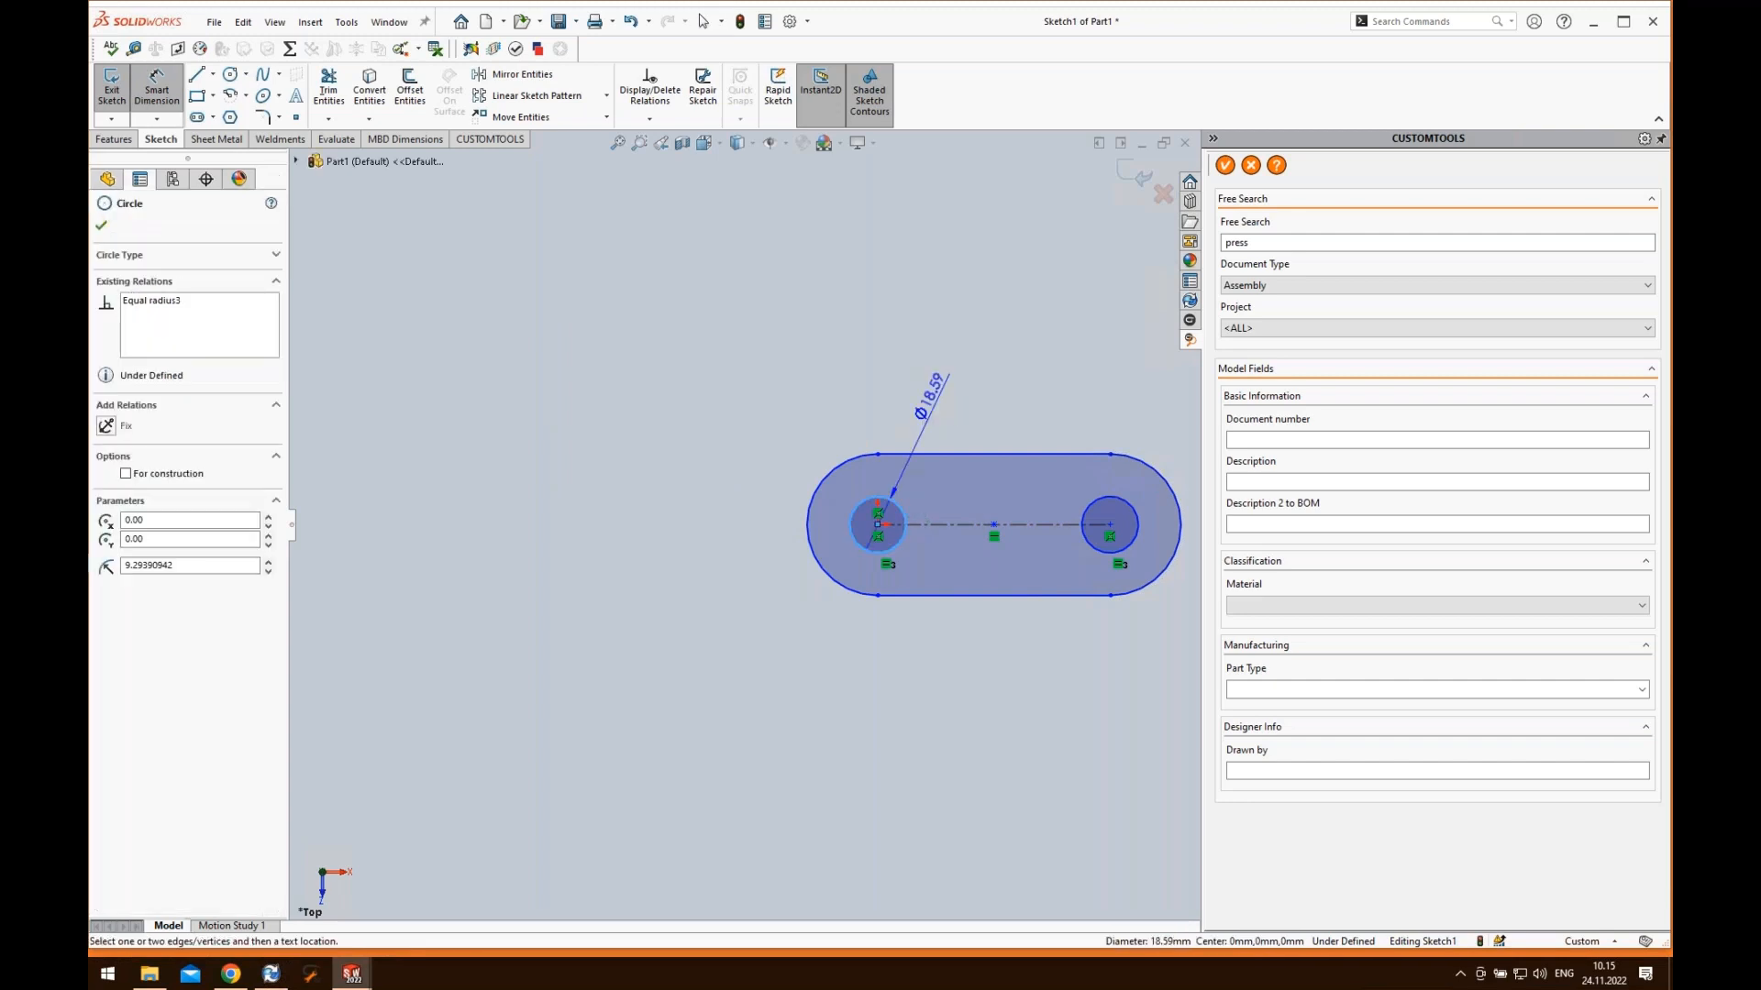
{"action": "left_click", "coordinate": [937, 403]}
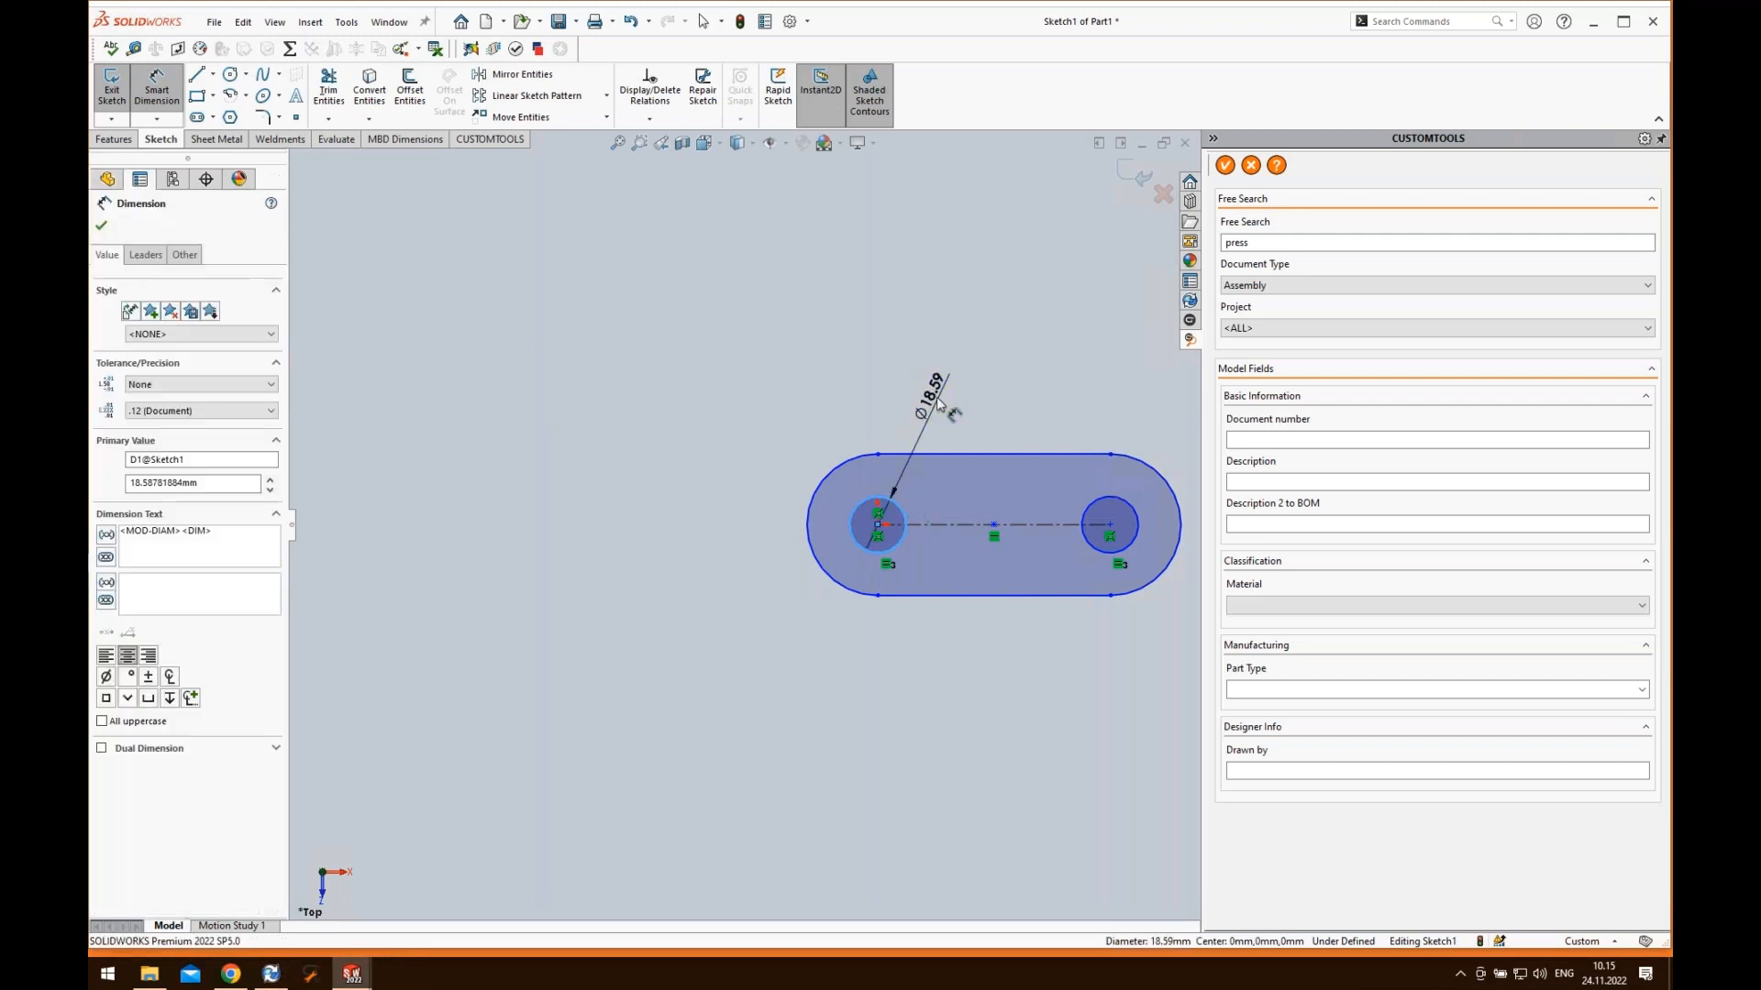
{"action": "type", "text": "20"}
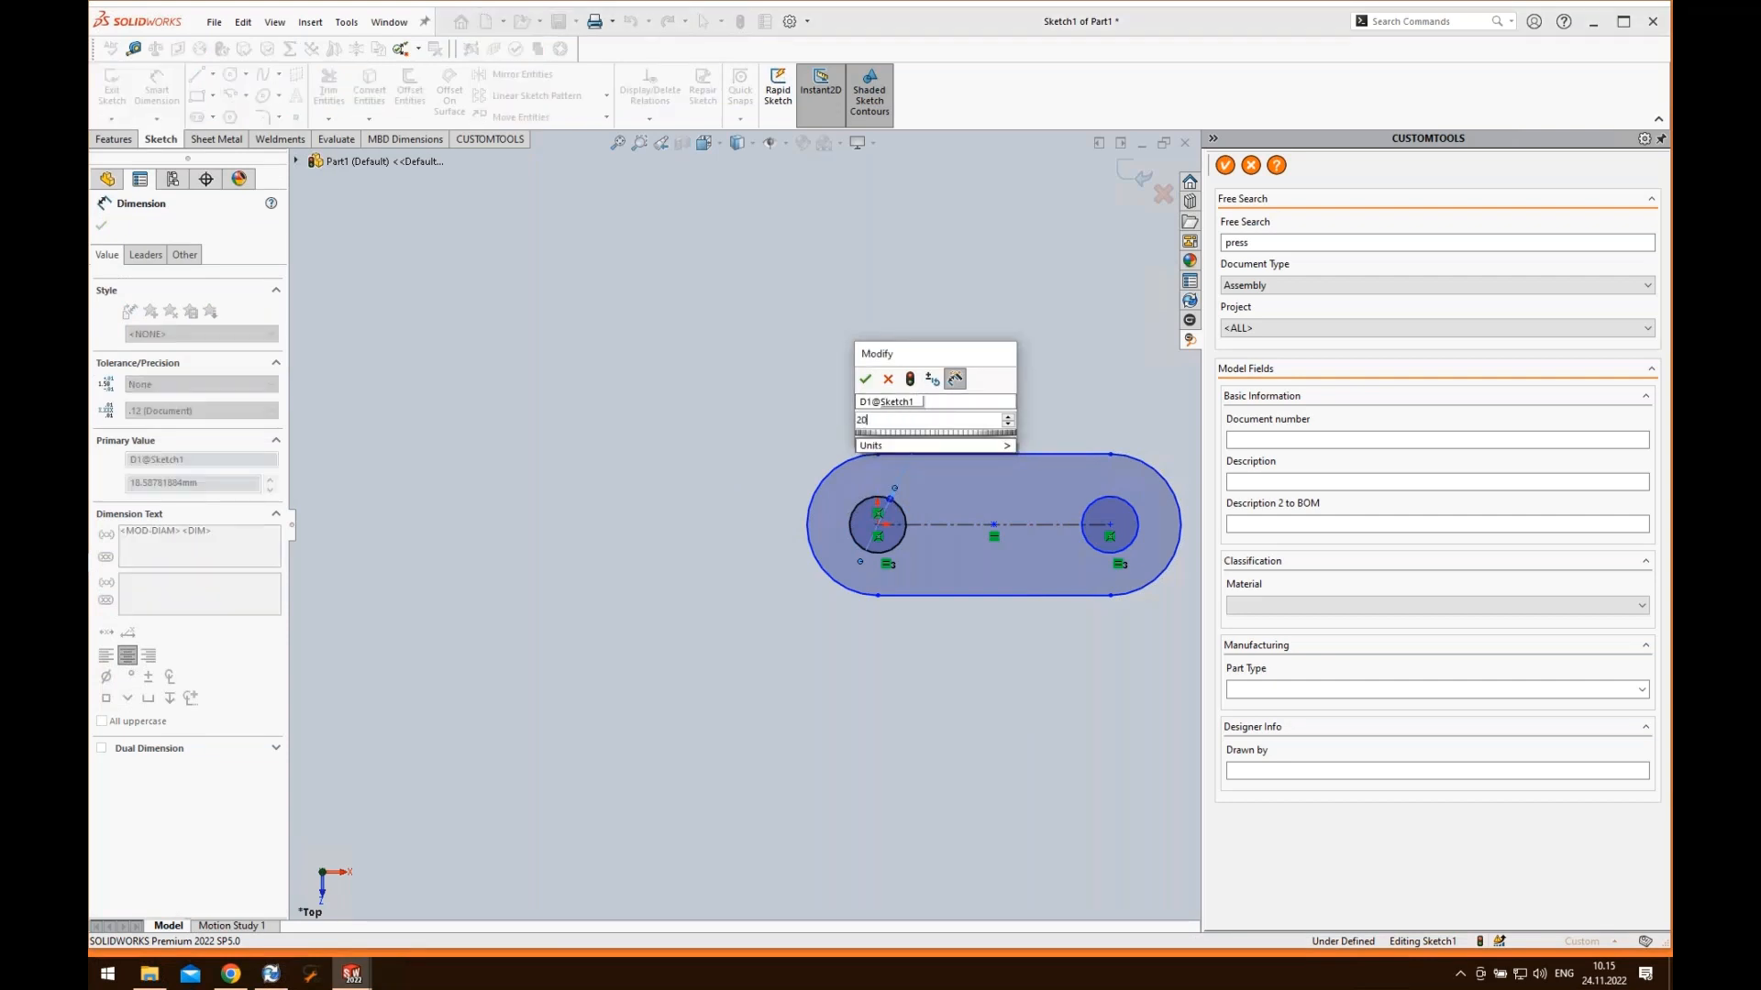
{"action": "key", "text": "Return"}
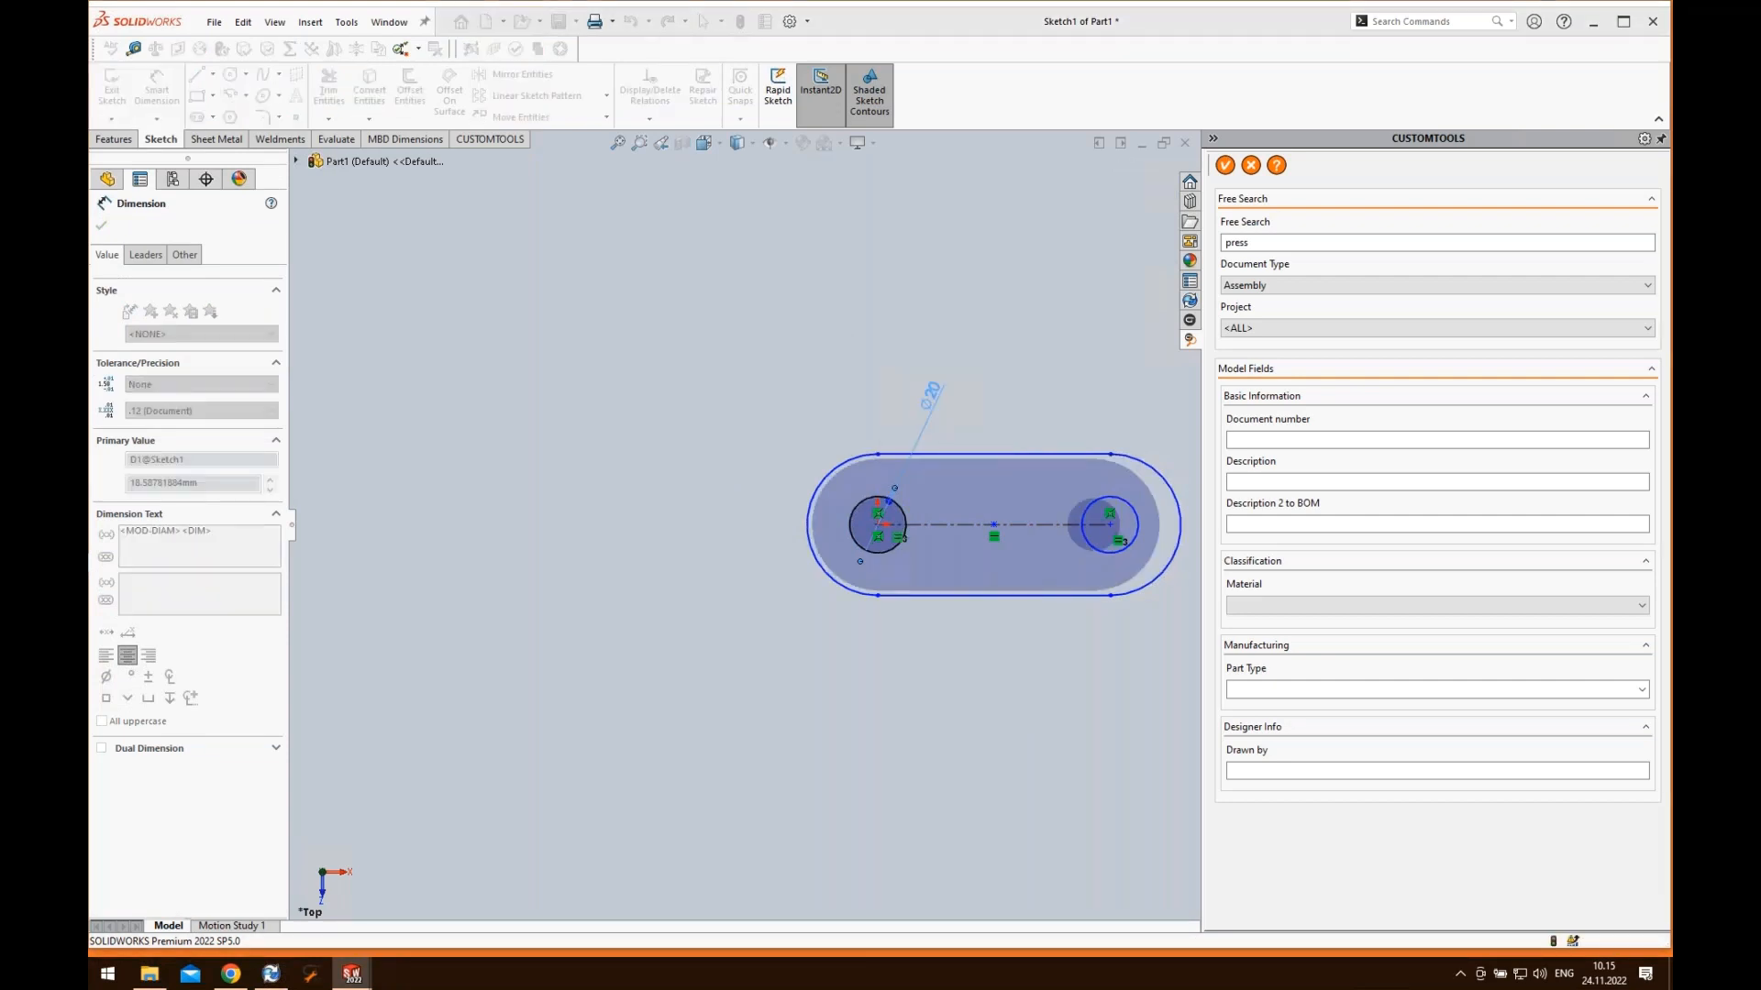
- Dimension the slot's overall width between its two straight edges as 50 mm
{"action": "left_click", "coordinate": [982, 591]}
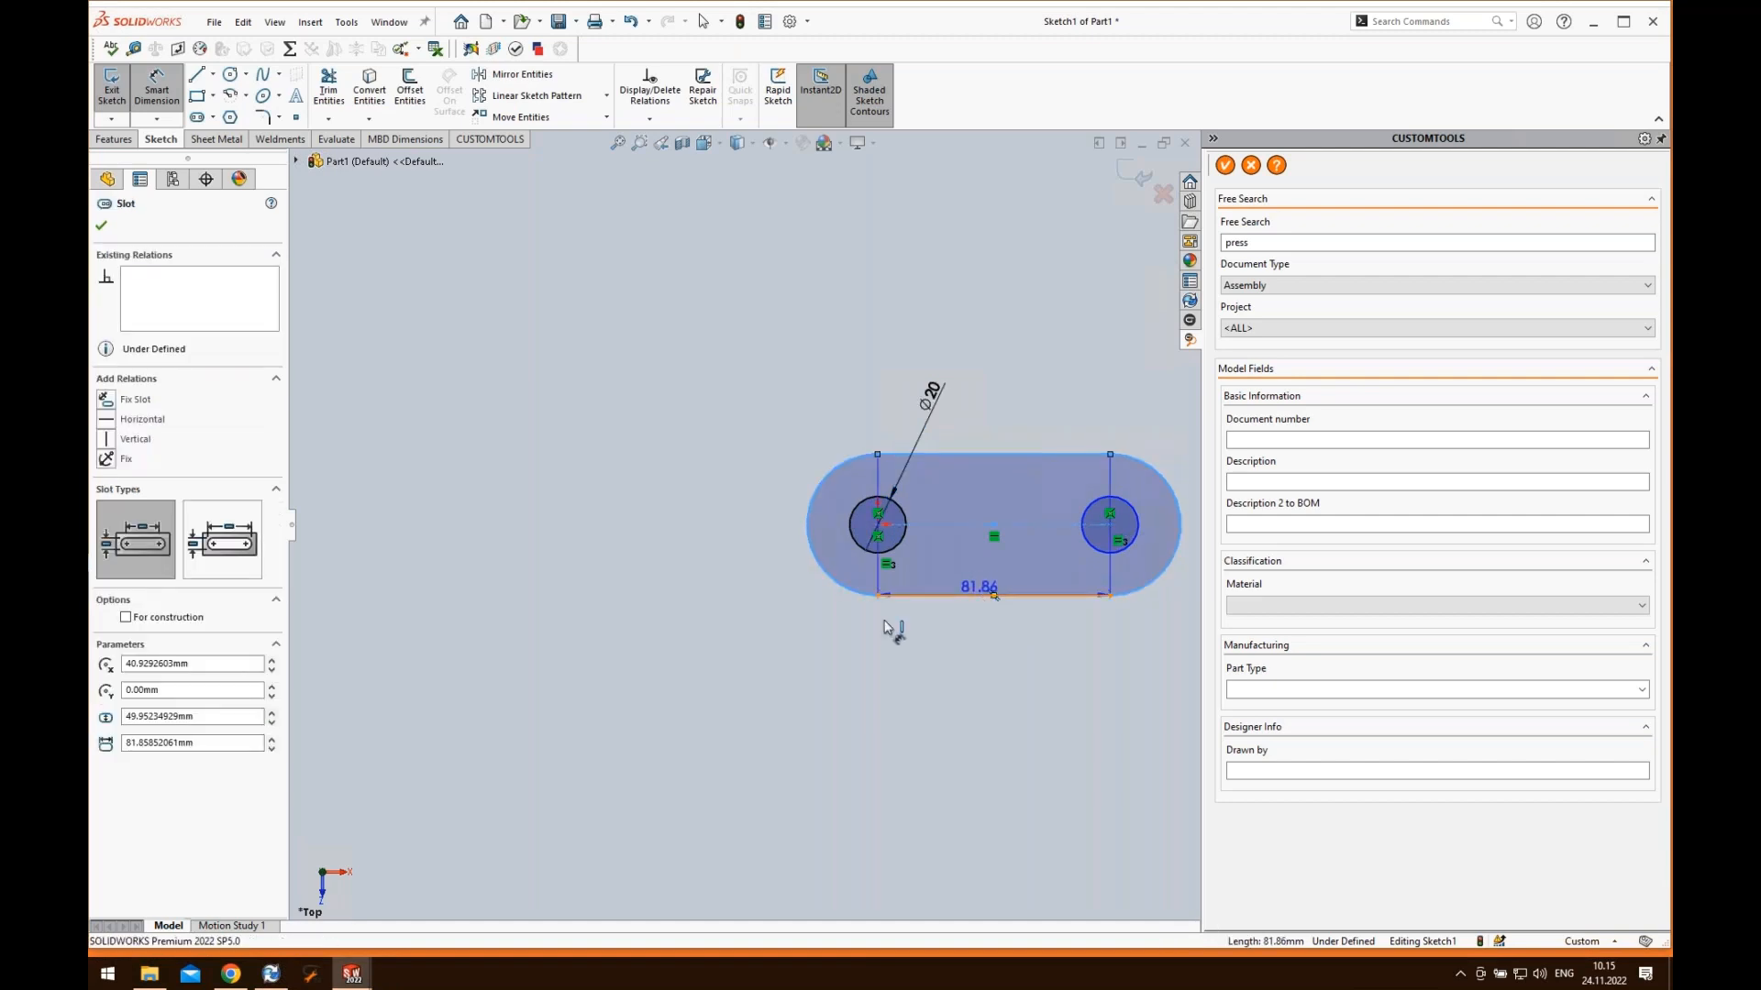
{"action": "left_click", "coordinate": [806, 703]}
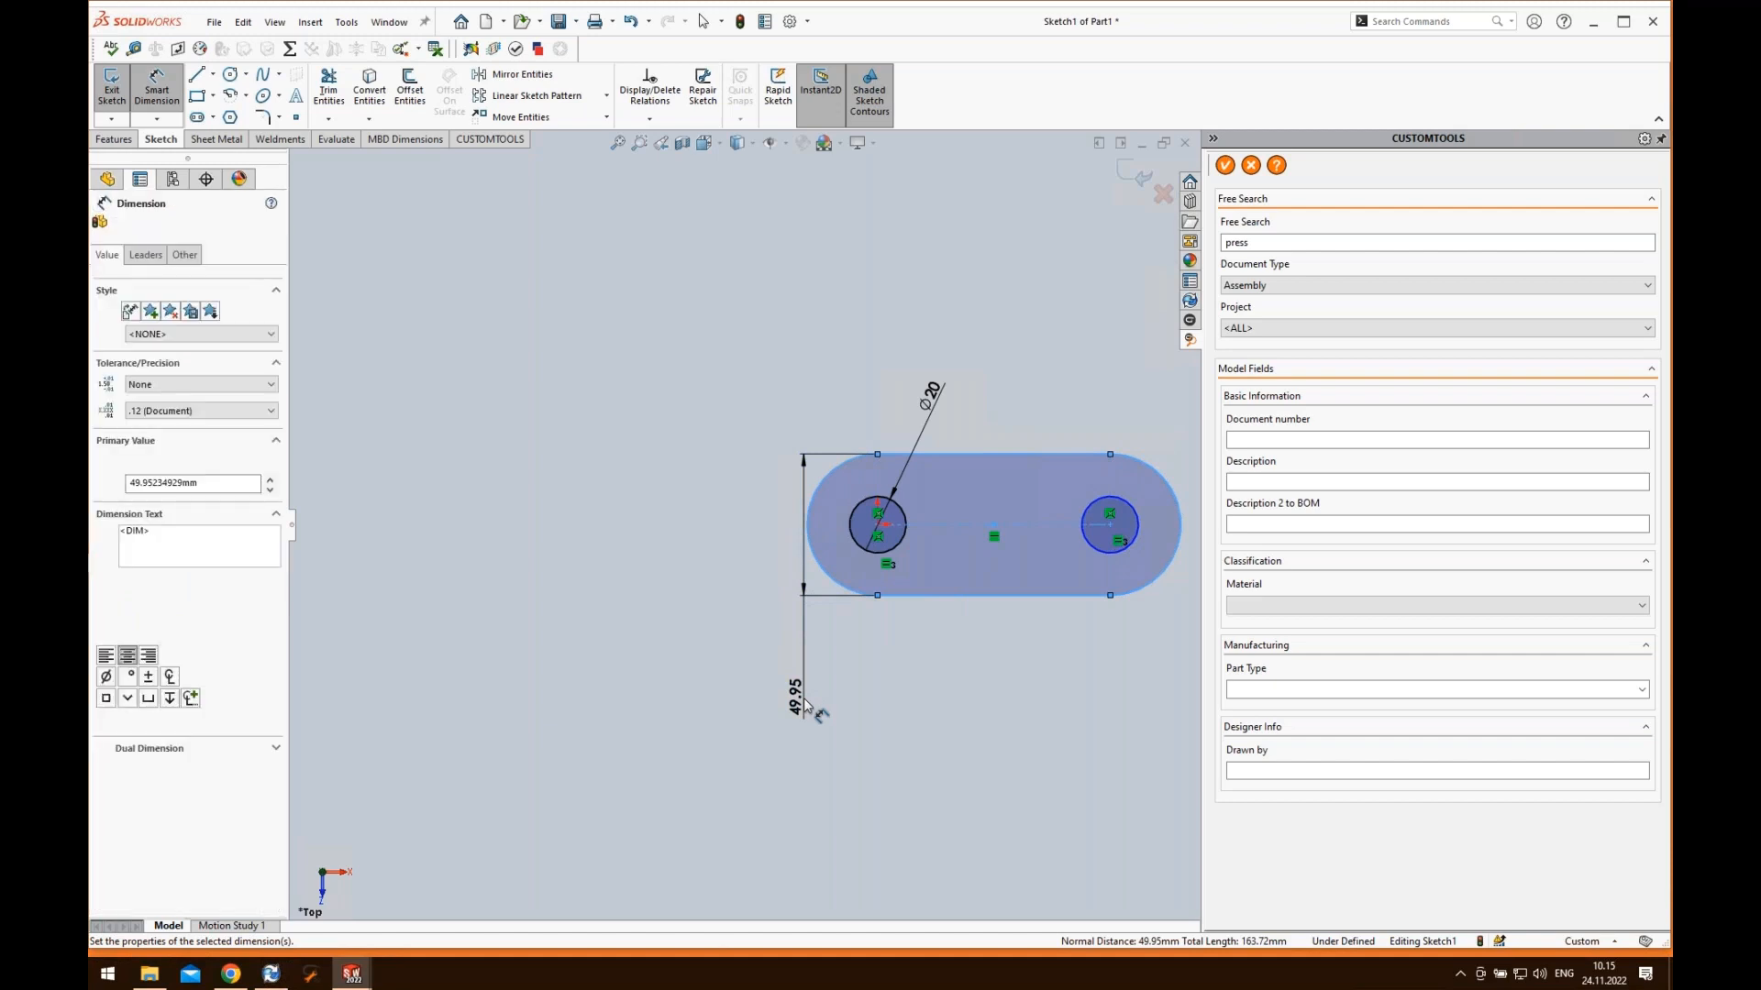
{"action": "type", "text": "50"}
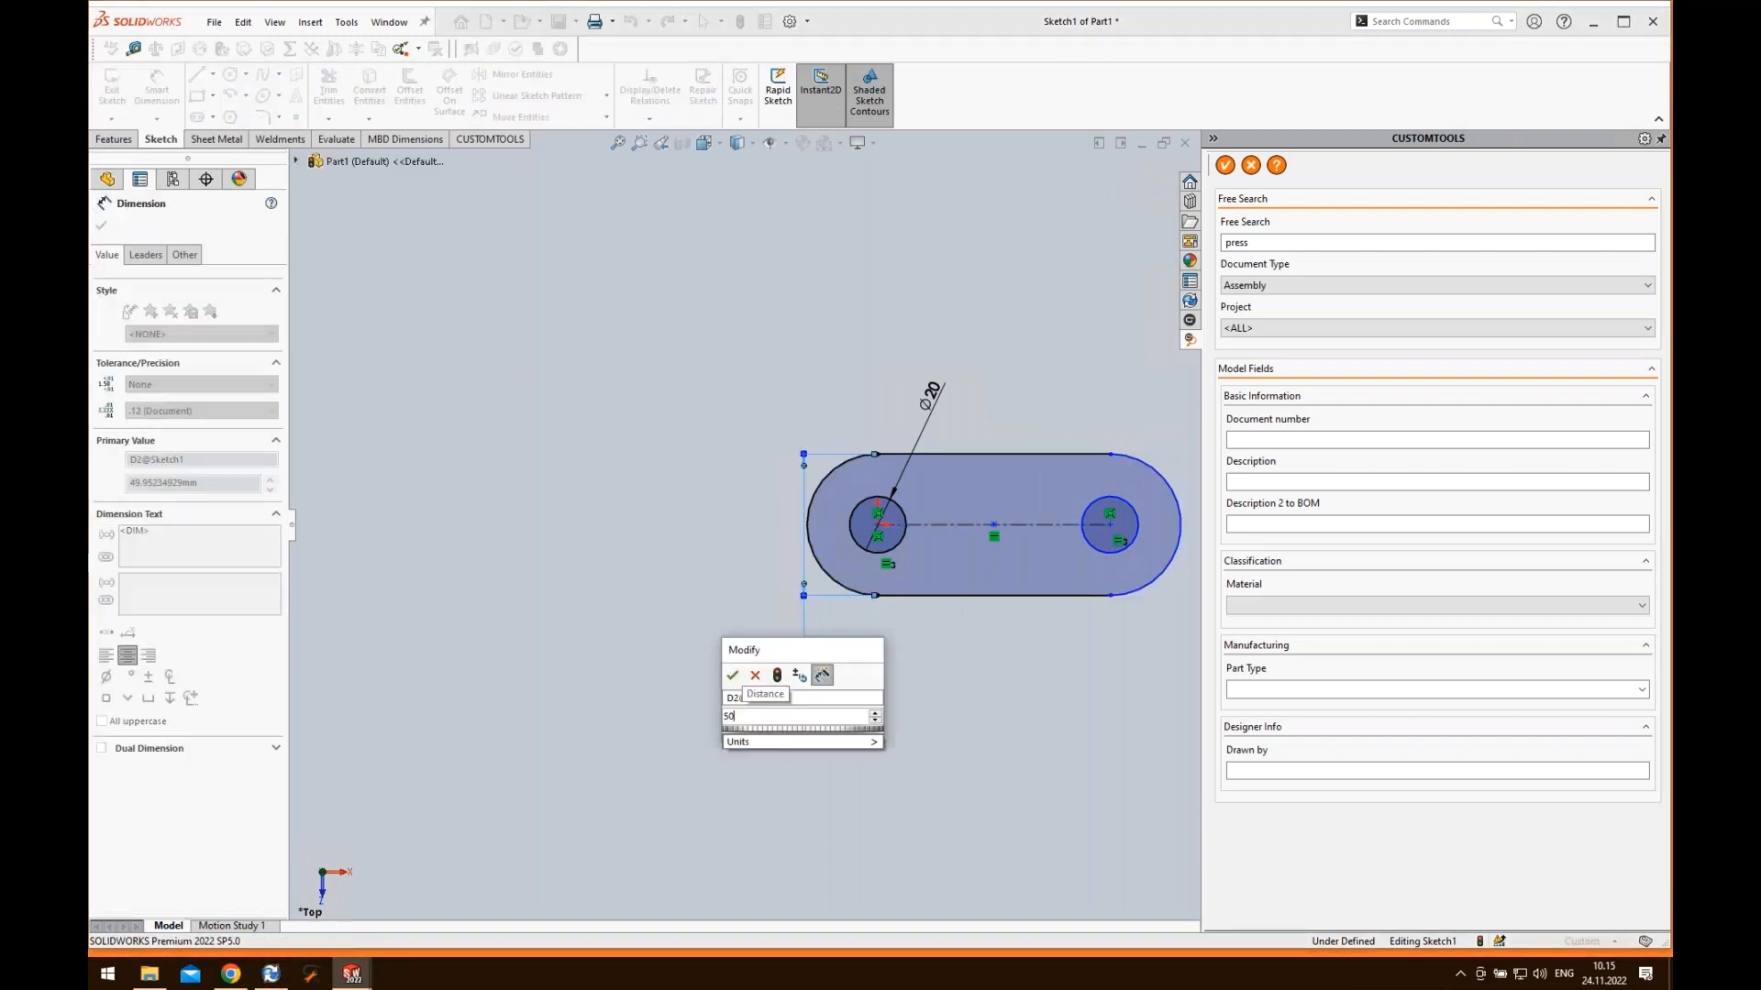
{"action": "key", "text": "Return"}
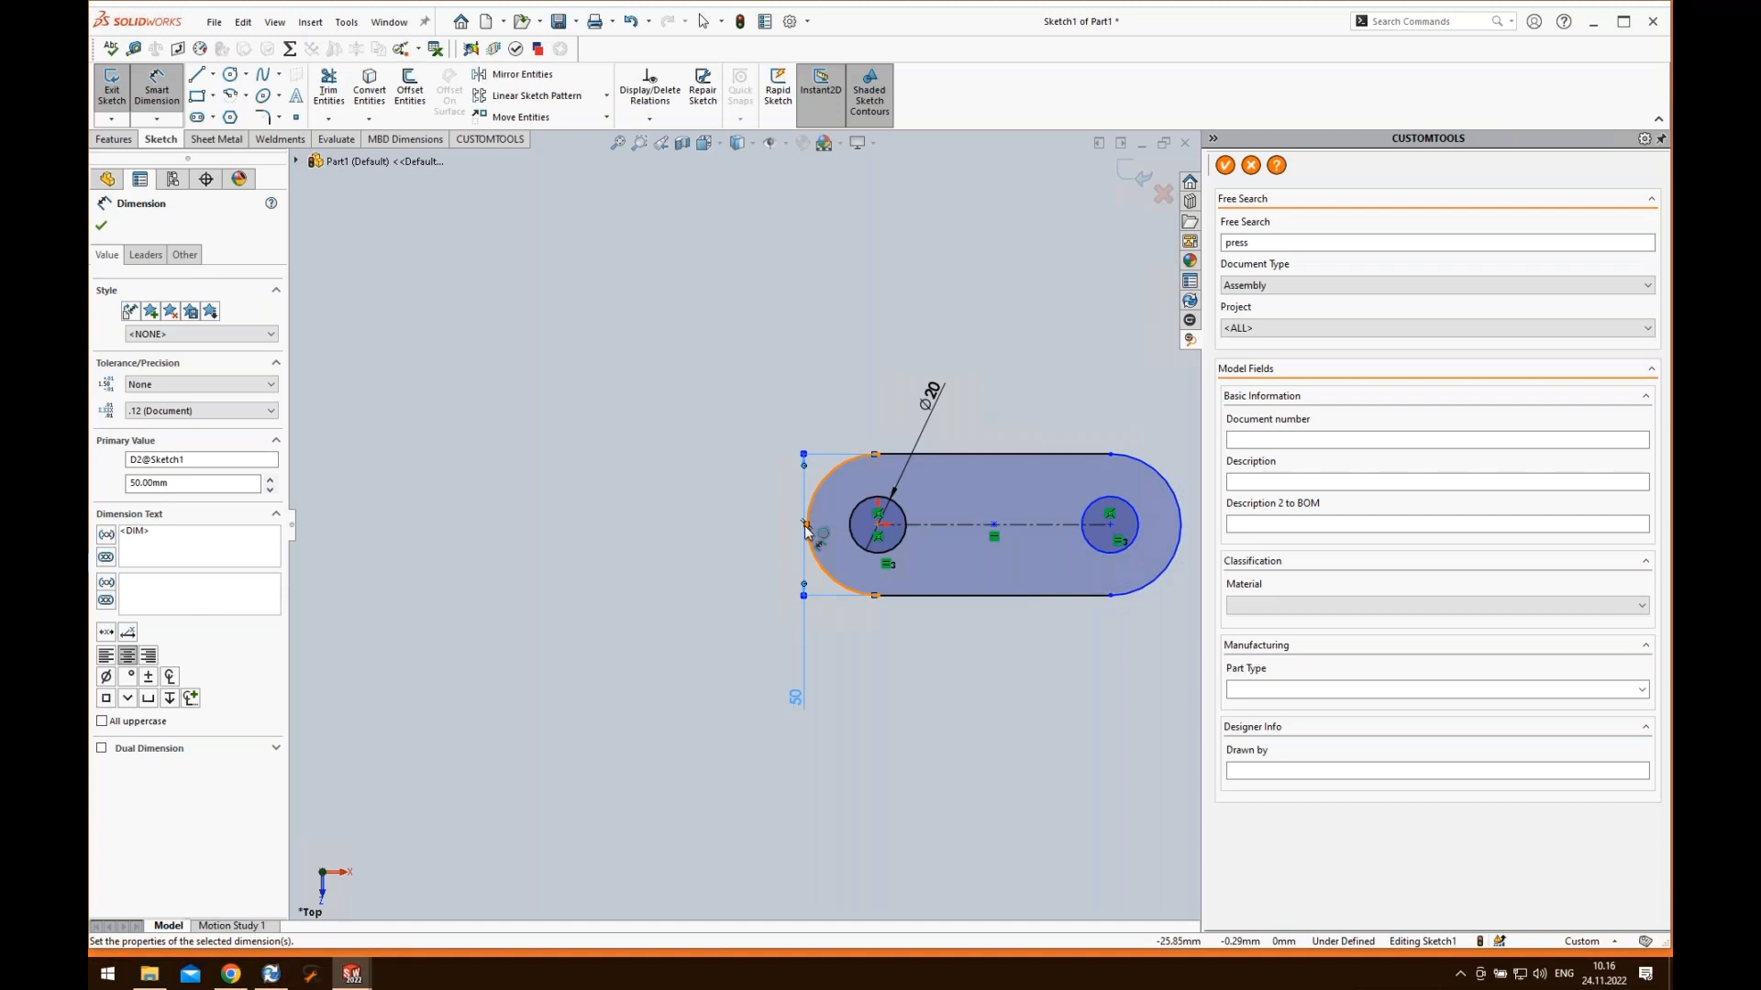
- Dimension the distance from the outer end of the slot's origin-side arc to the opposite arc's centre as 110 mm
{"action": "left_click", "coordinate": [1060, 537]}
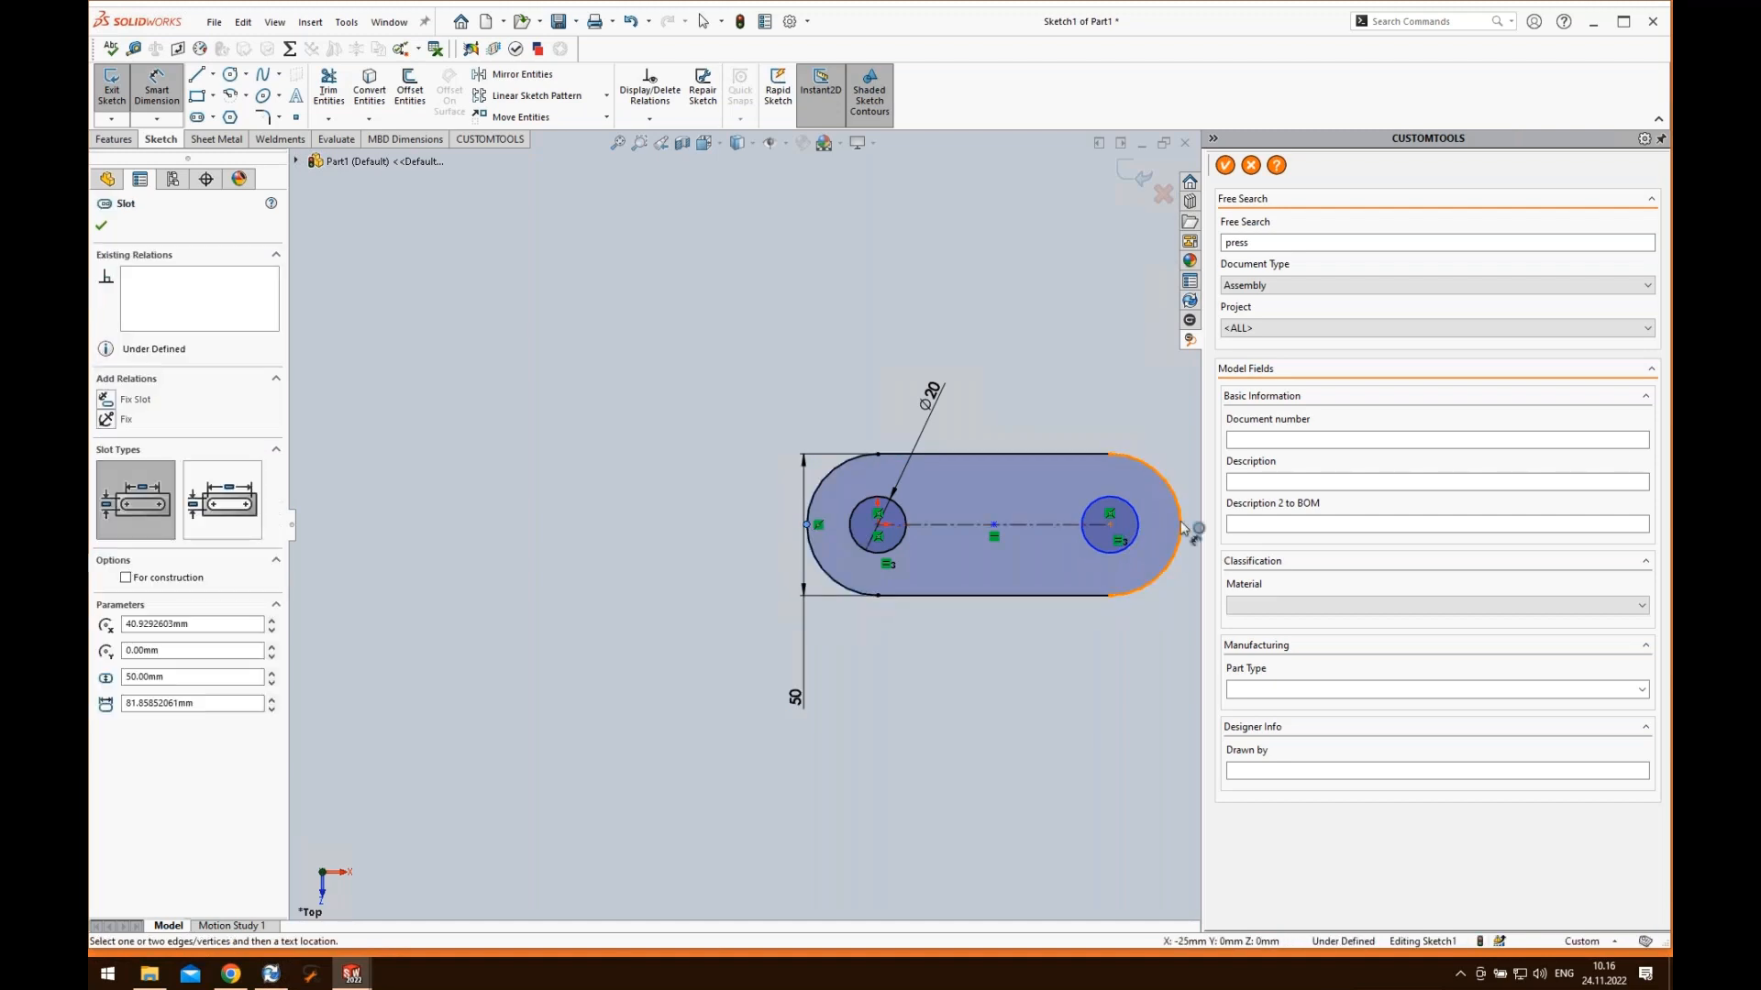
{"action": "left_click", "coordinate": [1181, 525]}
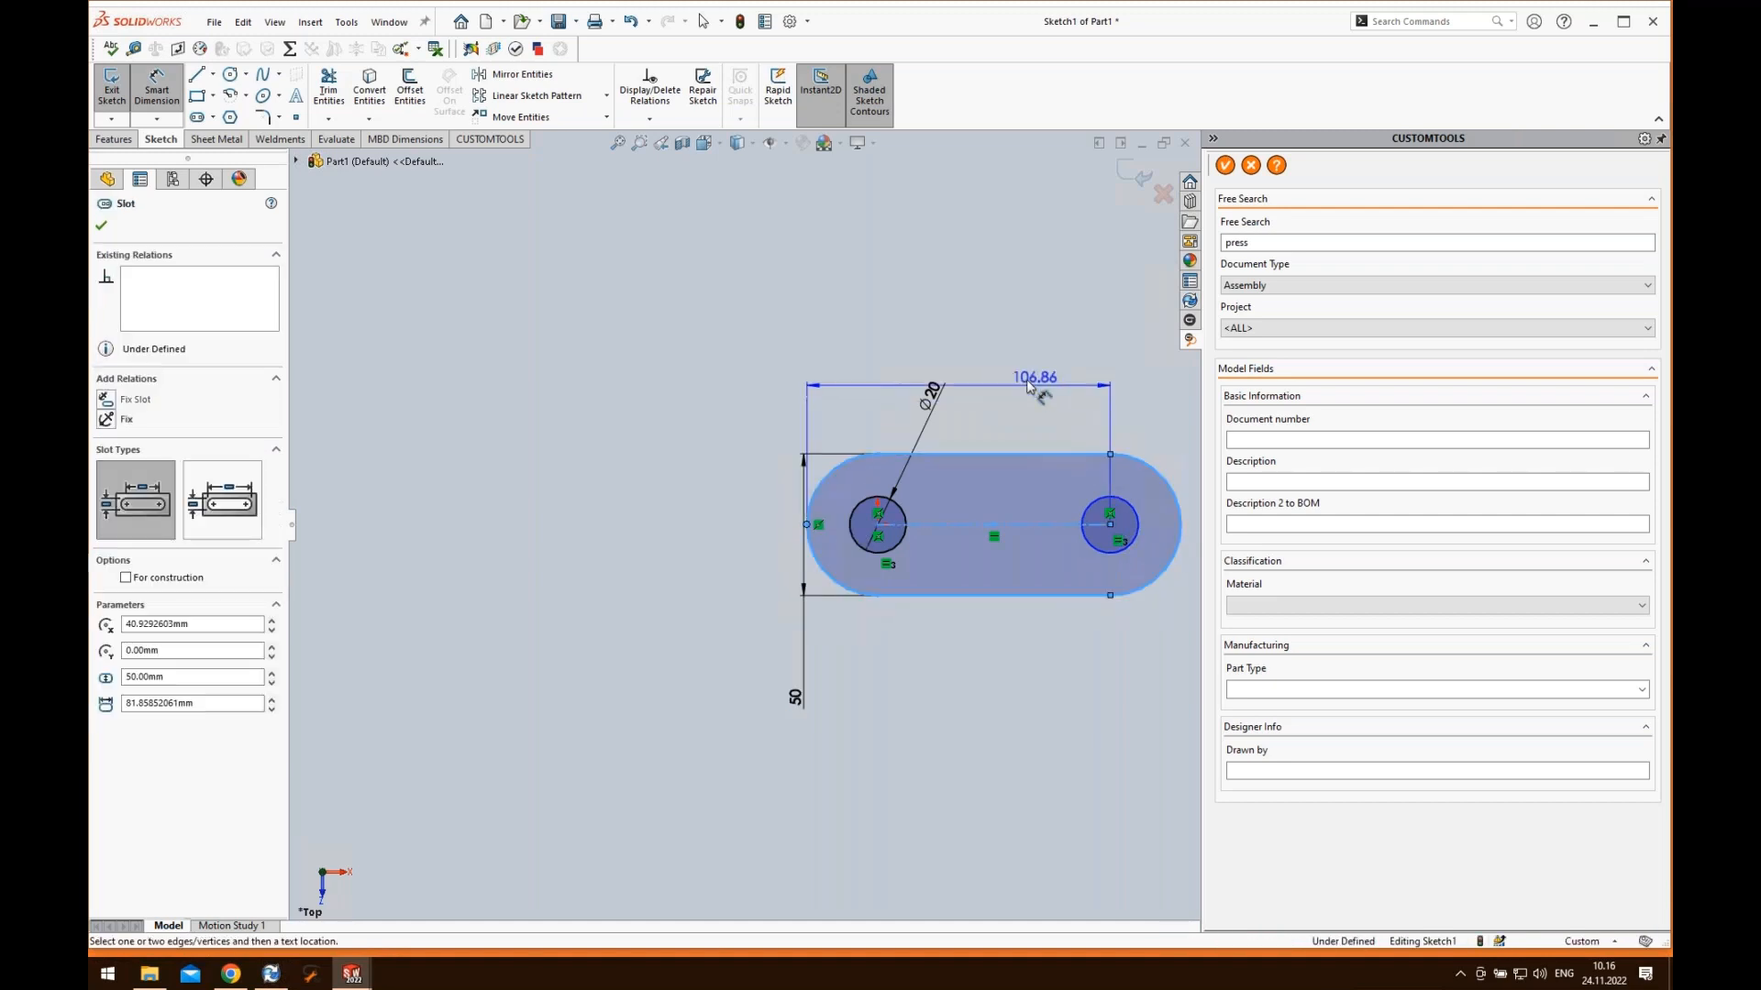
{"action": "left_click", "coordinate": [697, 365]}
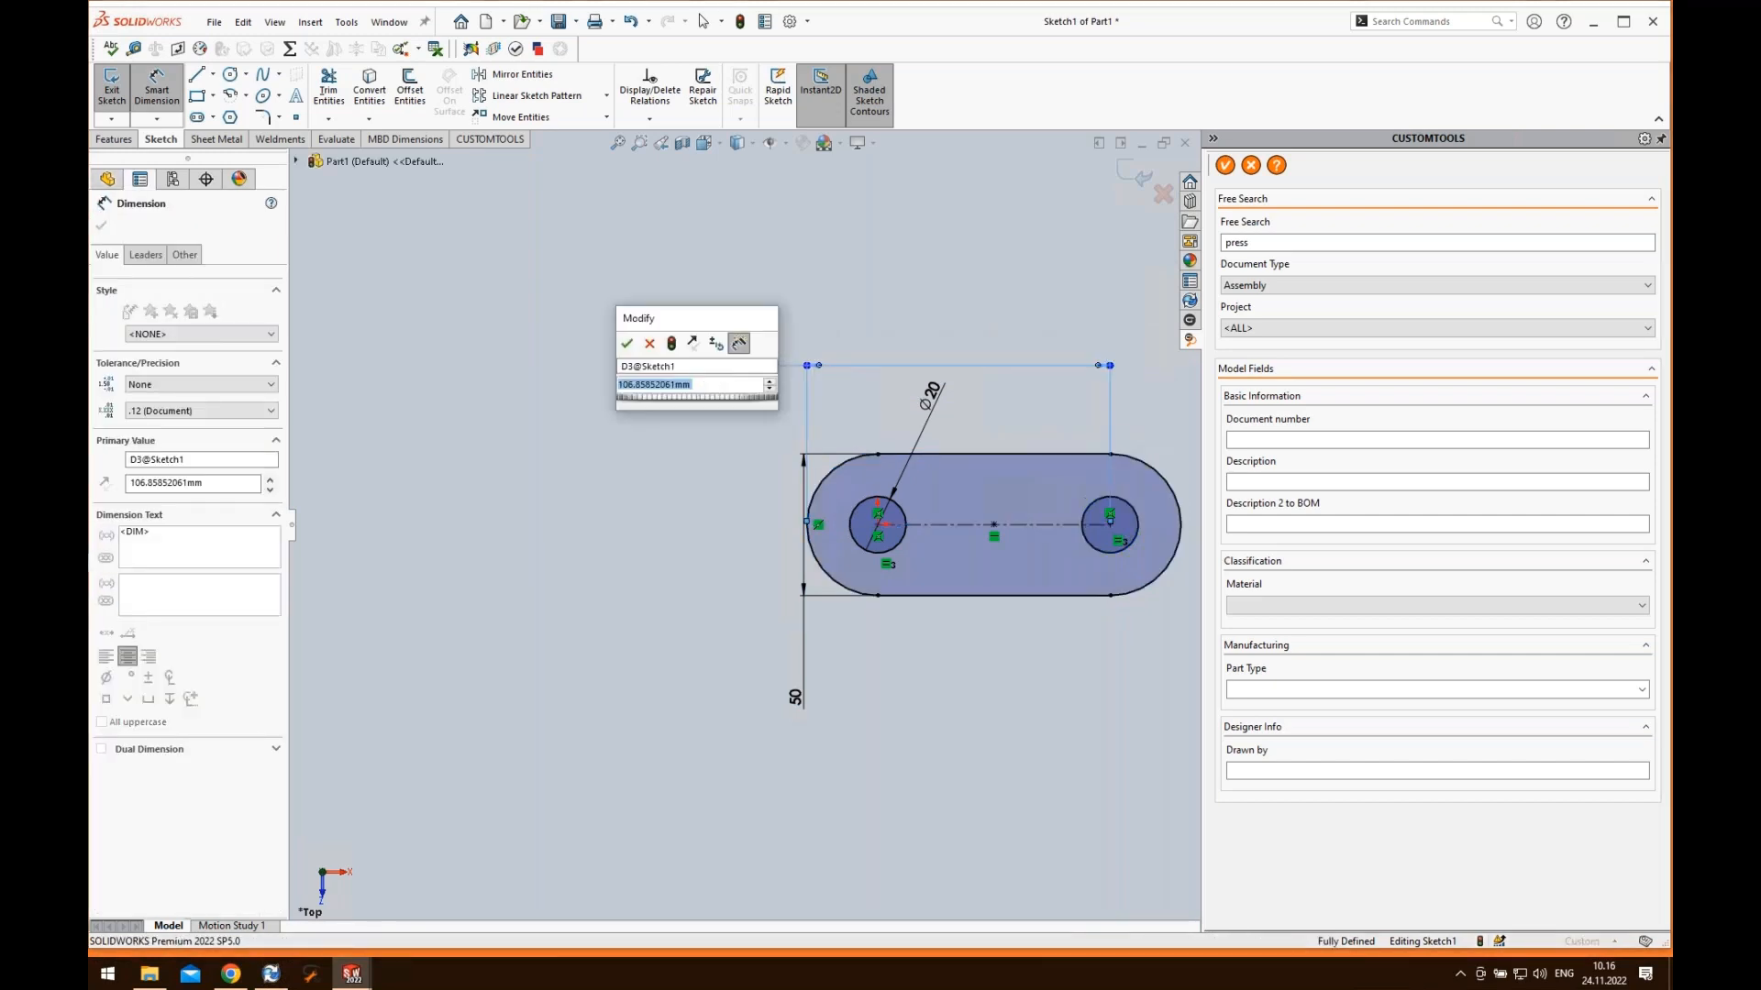
{"action": "type", "text": "110"}
{"action": "key", "text": "Return"}
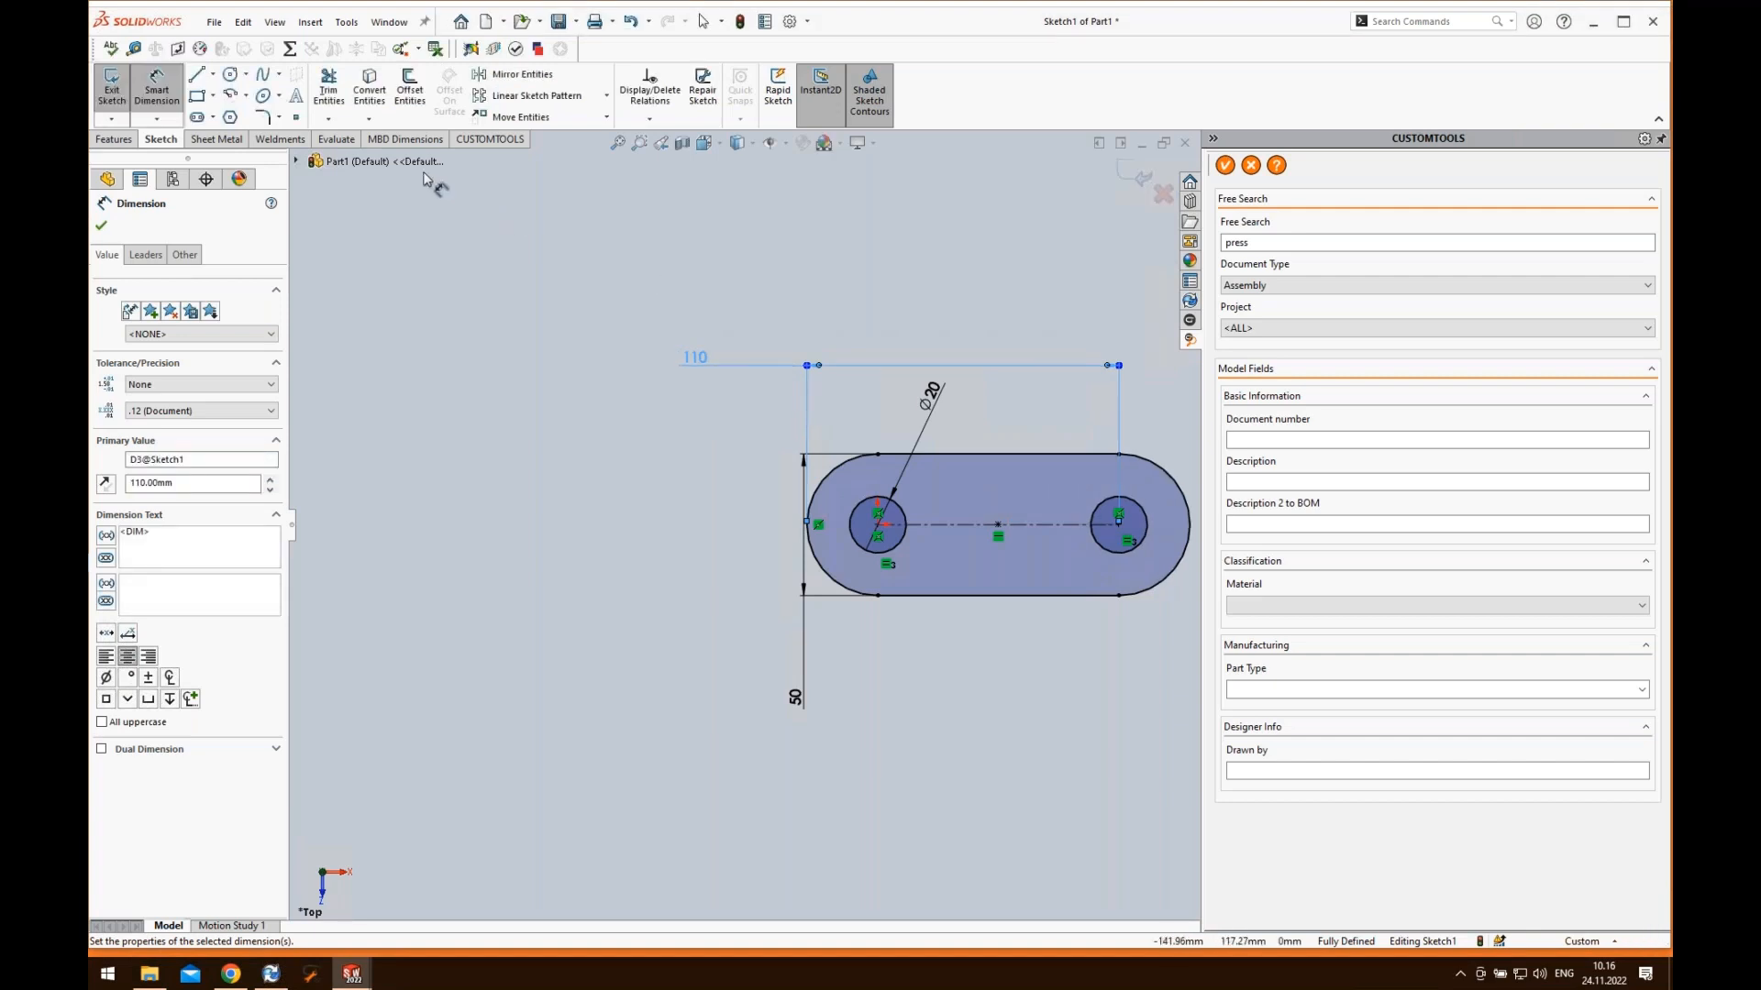
- Create a 5 mm thick sheet metal base flange from the slot sketch
{"action": "left_click", "coordinate": [239, 143]}
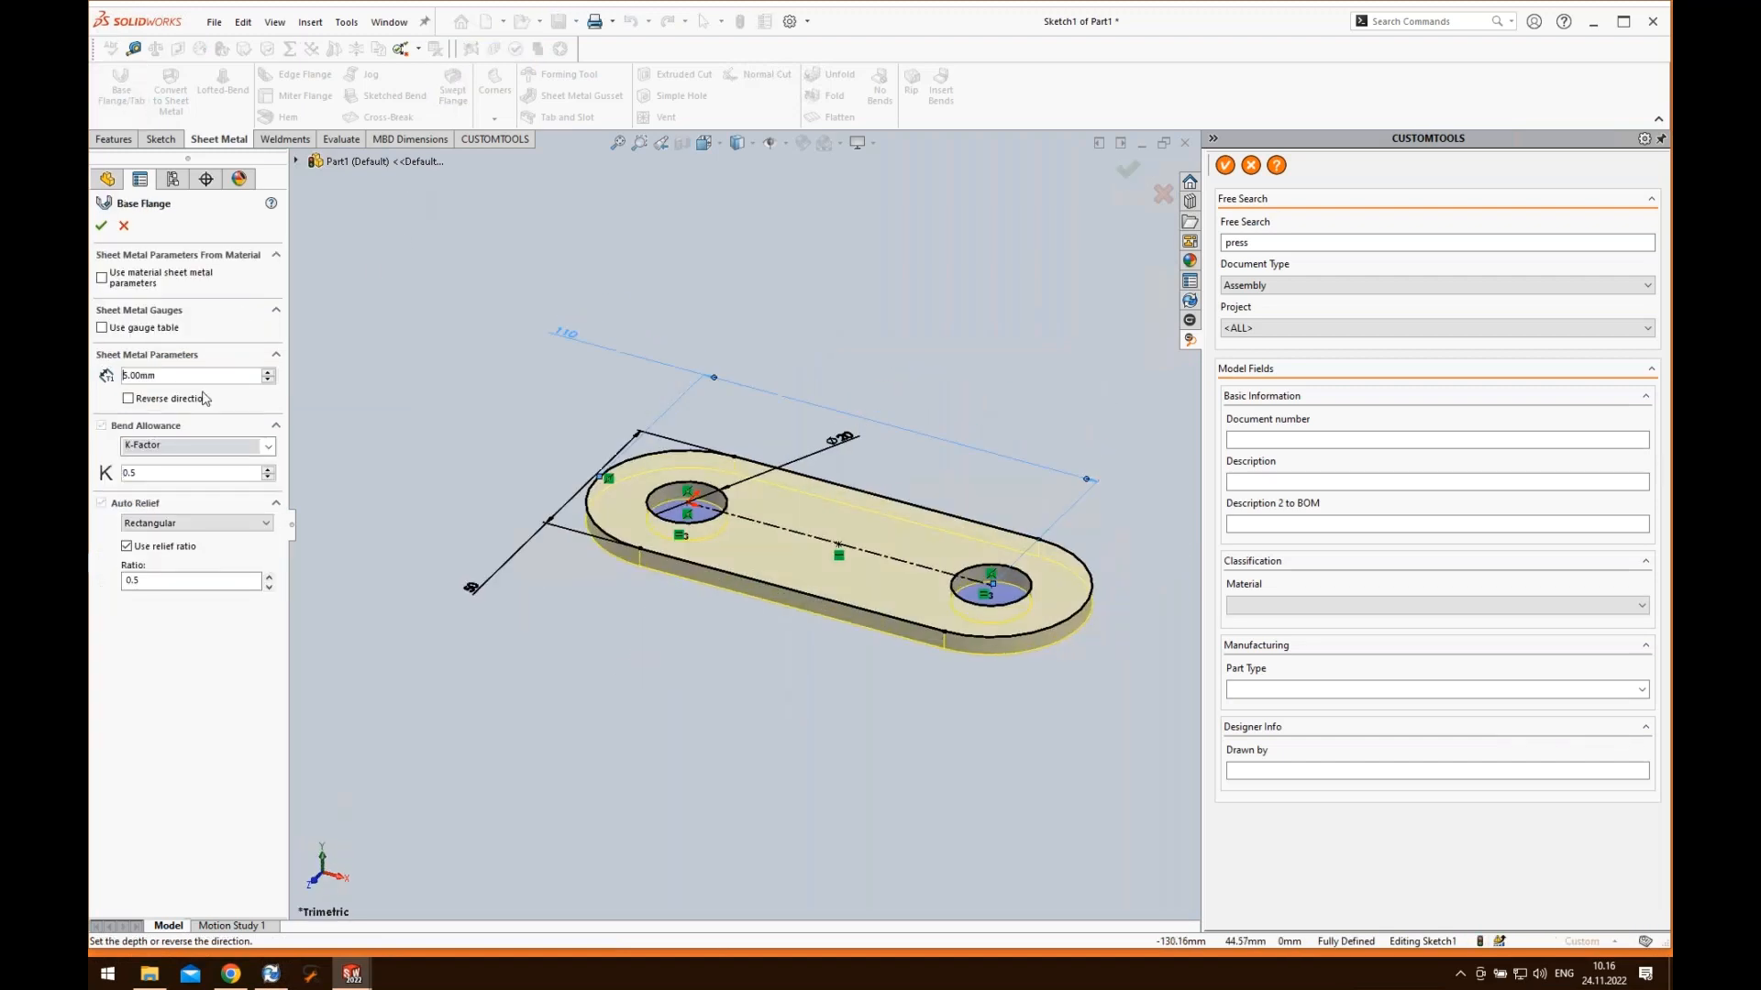
{"action": "left_click", "coordinate": [101, 225]}
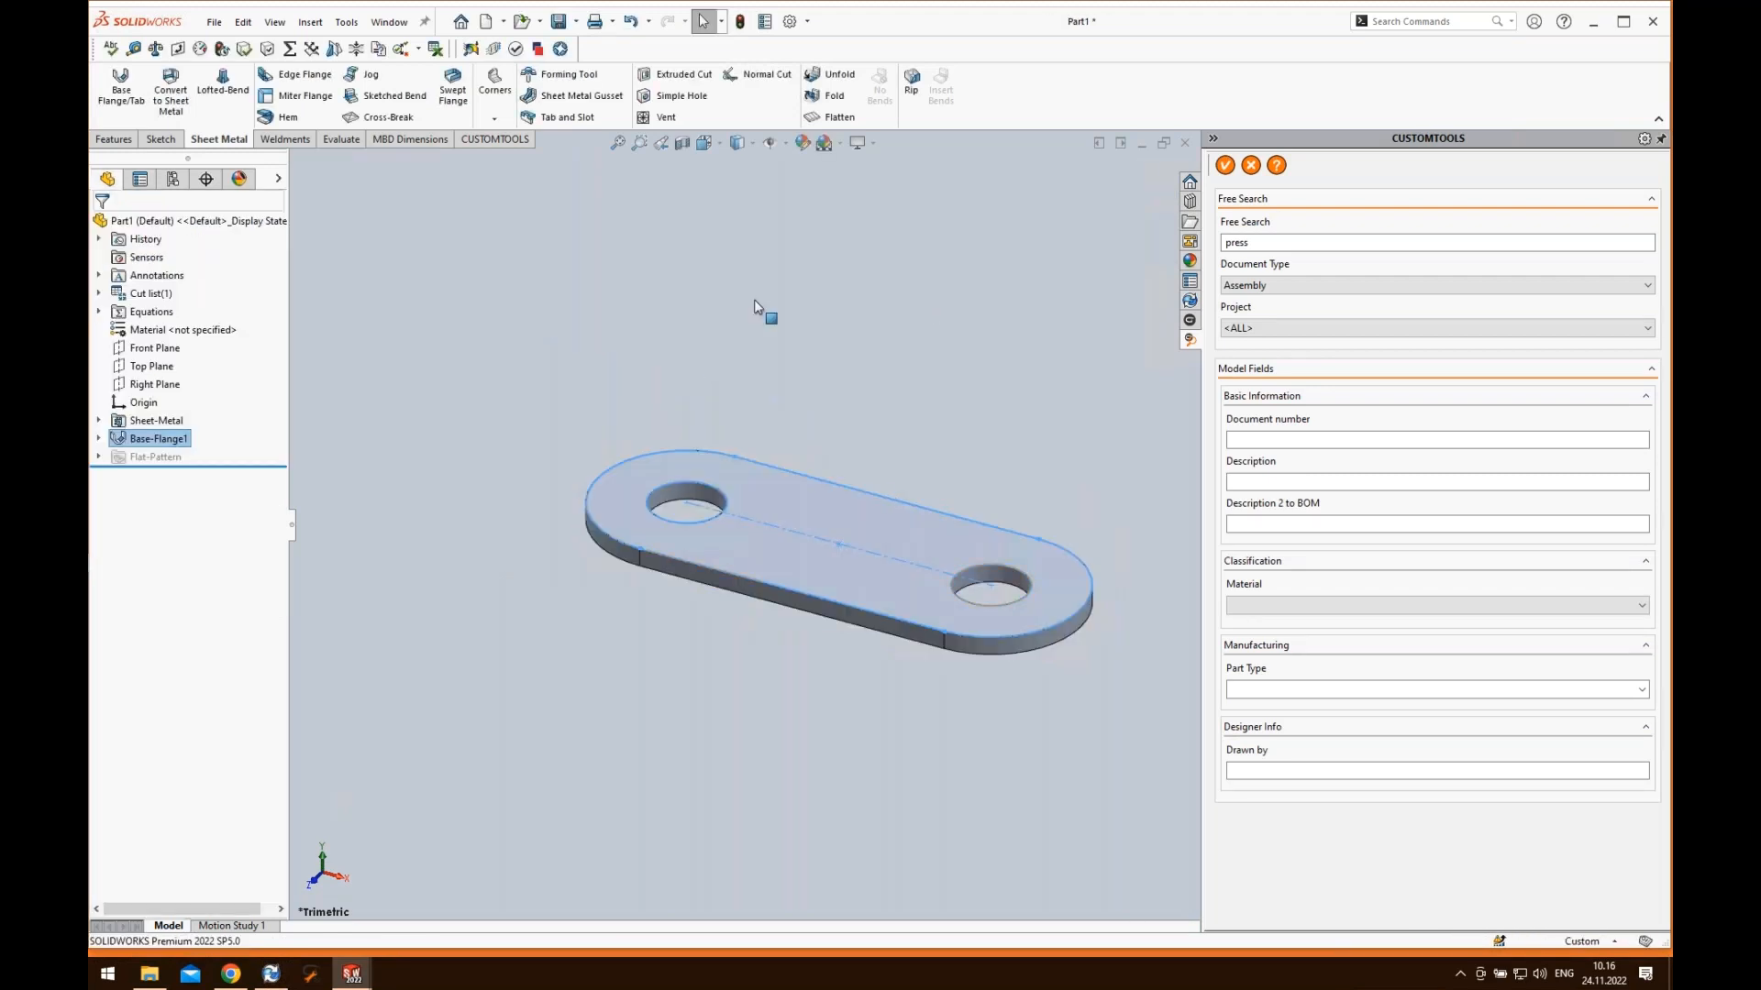
{"action": "left_click", "coordinate": [506, 278]}
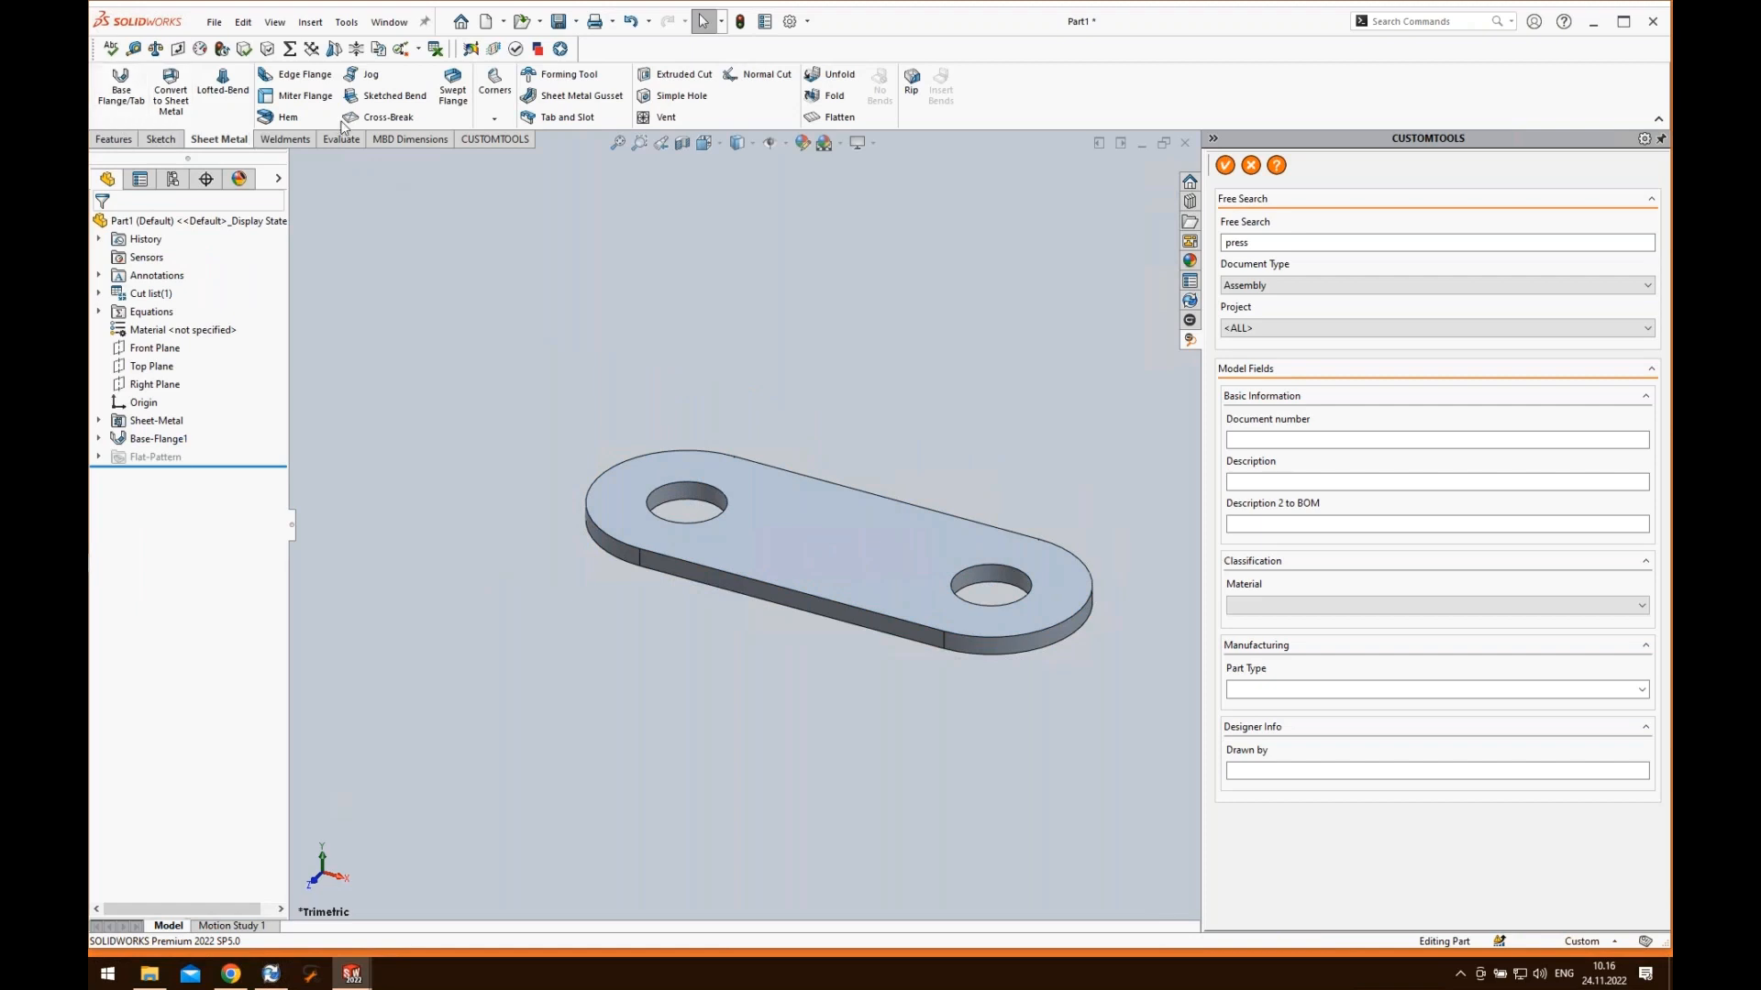
- Open the CUSTOMTOOLS properties of the part and assign it to the PDM Standard Webinar project by searching for "pd"
{"action": "left_click", "coordinate": [494, 140]}
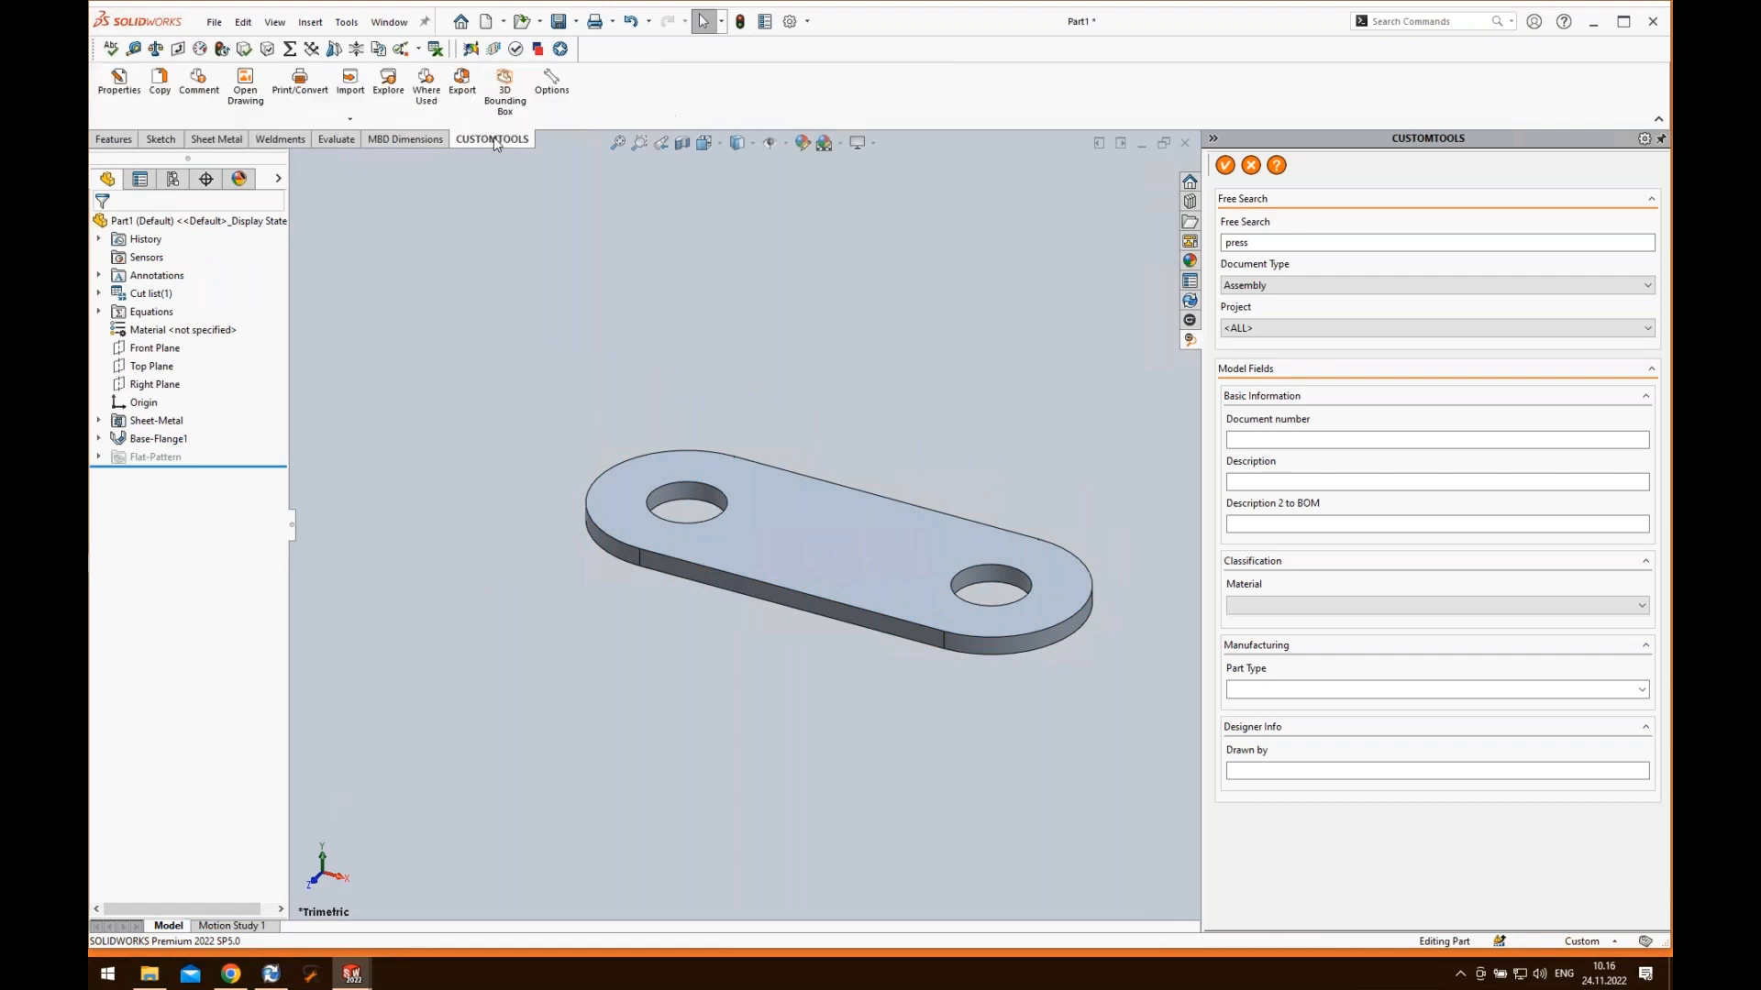
{"action": "left_click", "coordinate": [129, 101]}
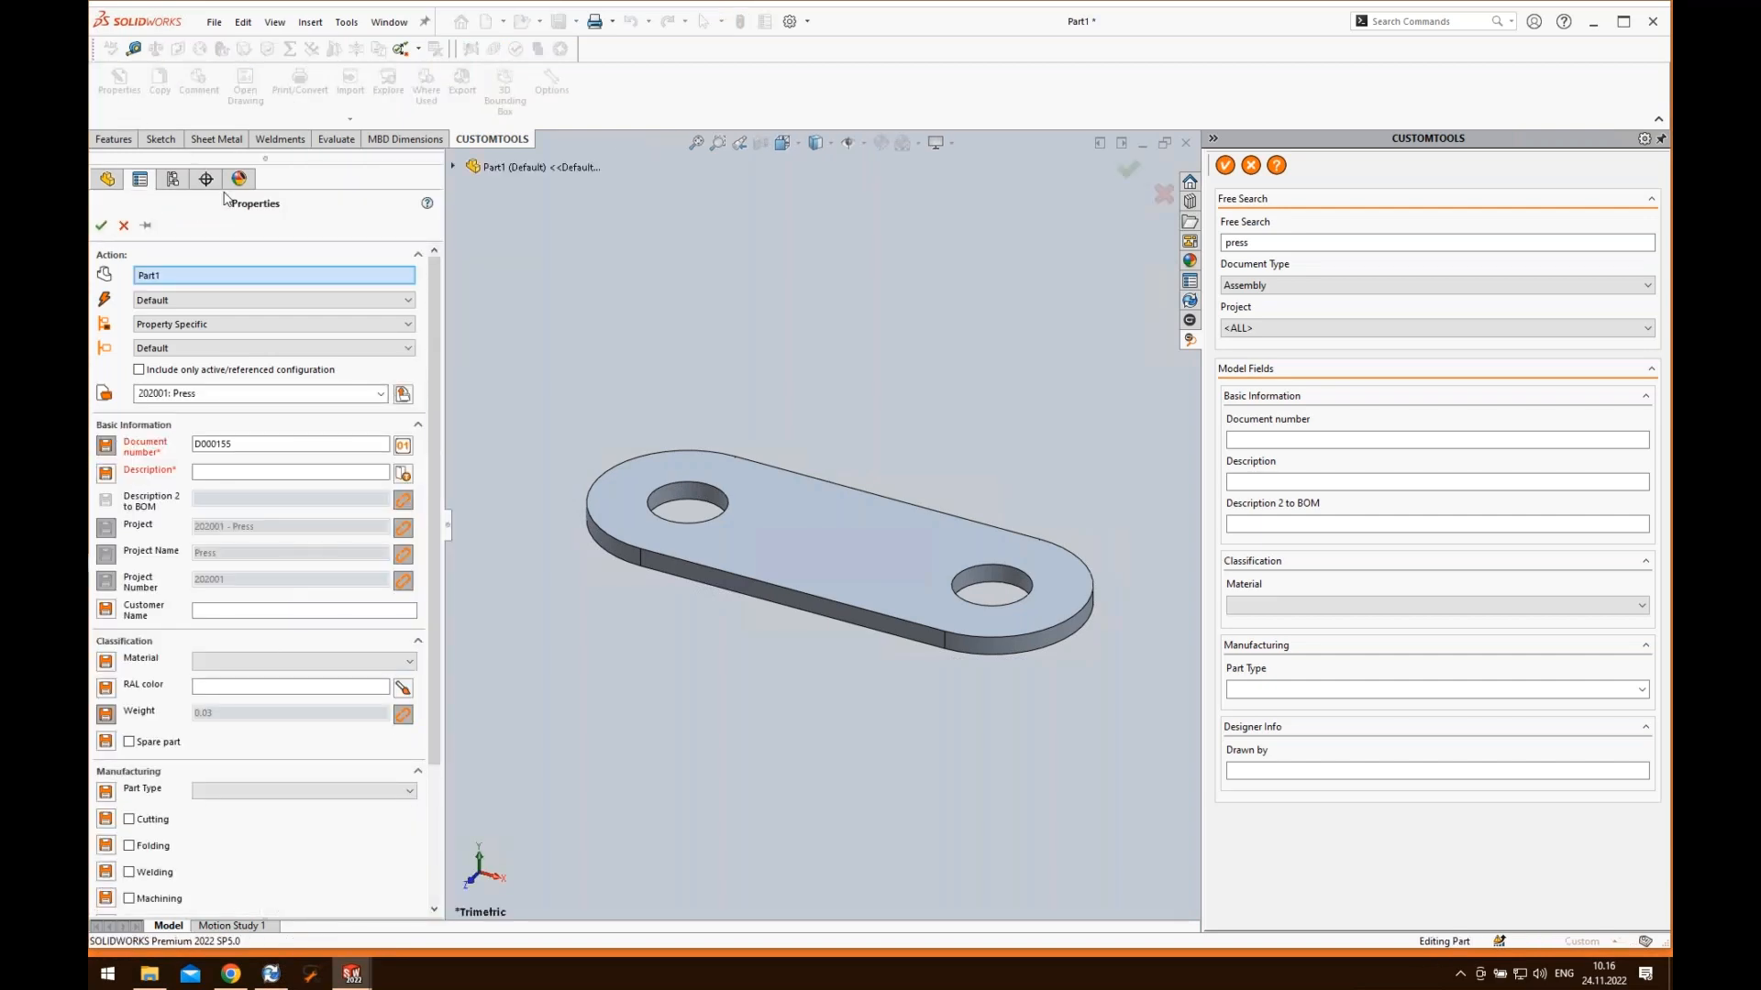
{"action": "left_click", "coordinate": [285, 475]}
{"action": "left_click", "coordinate": [381, 394]}
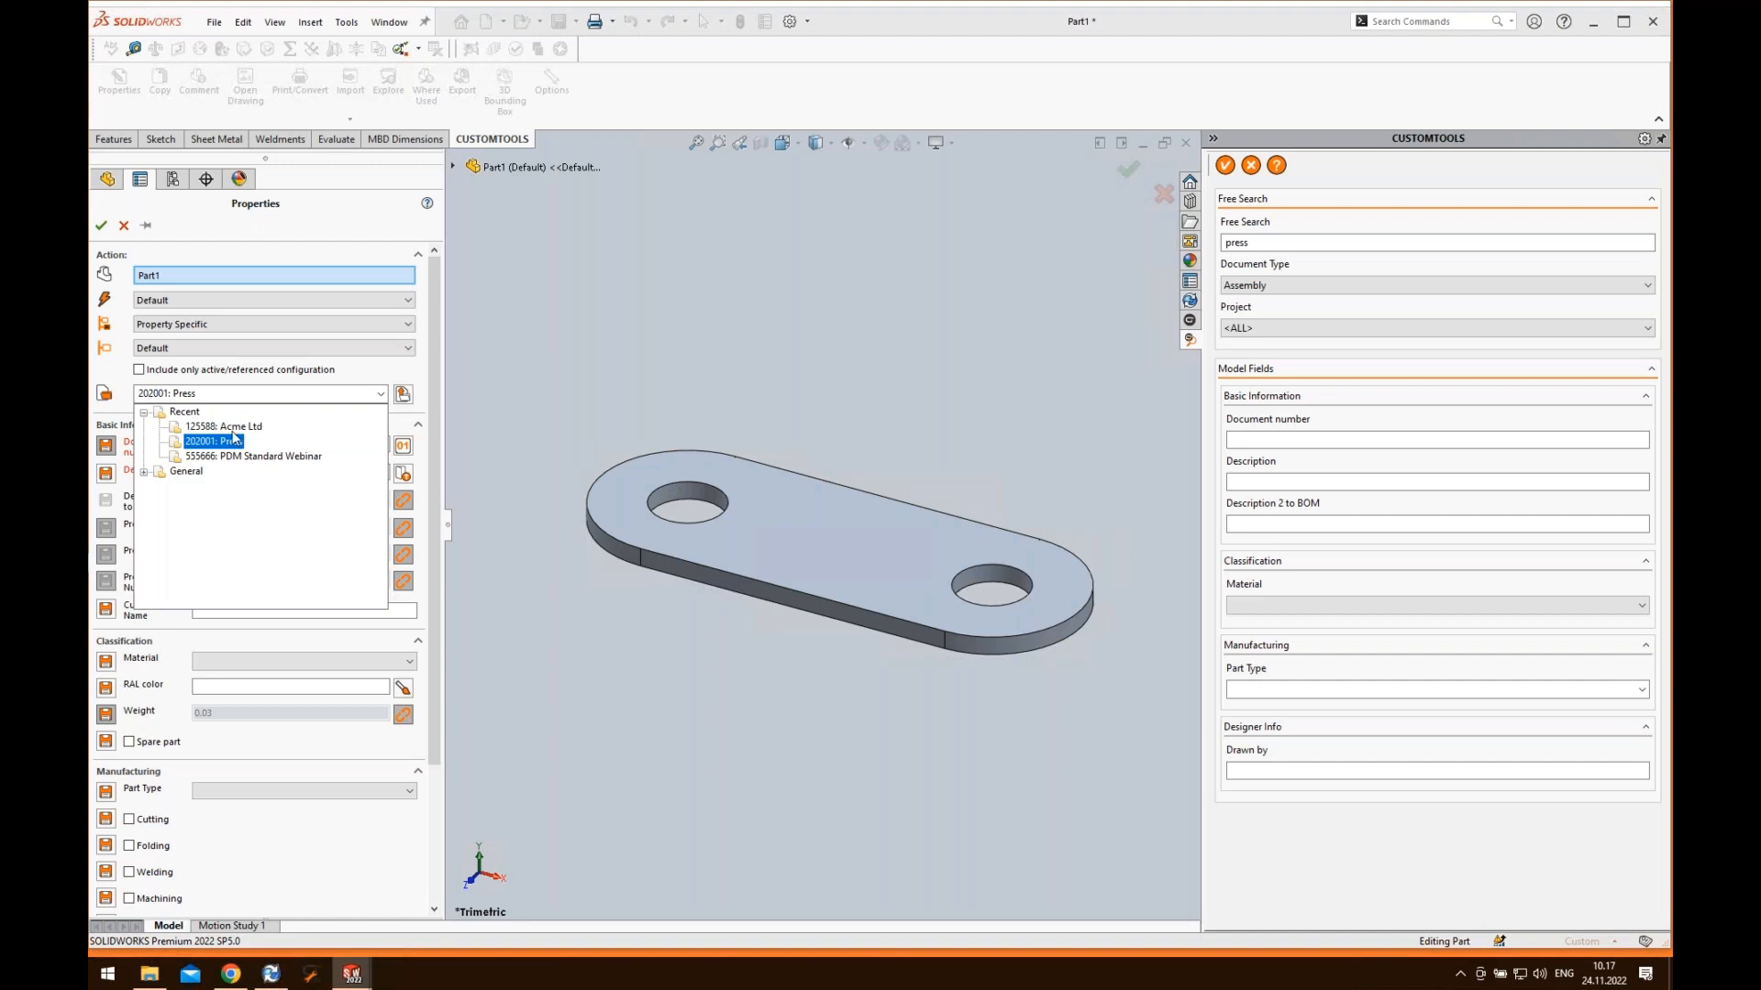
{"action": "left_click", "coordinate": [145, 474]}
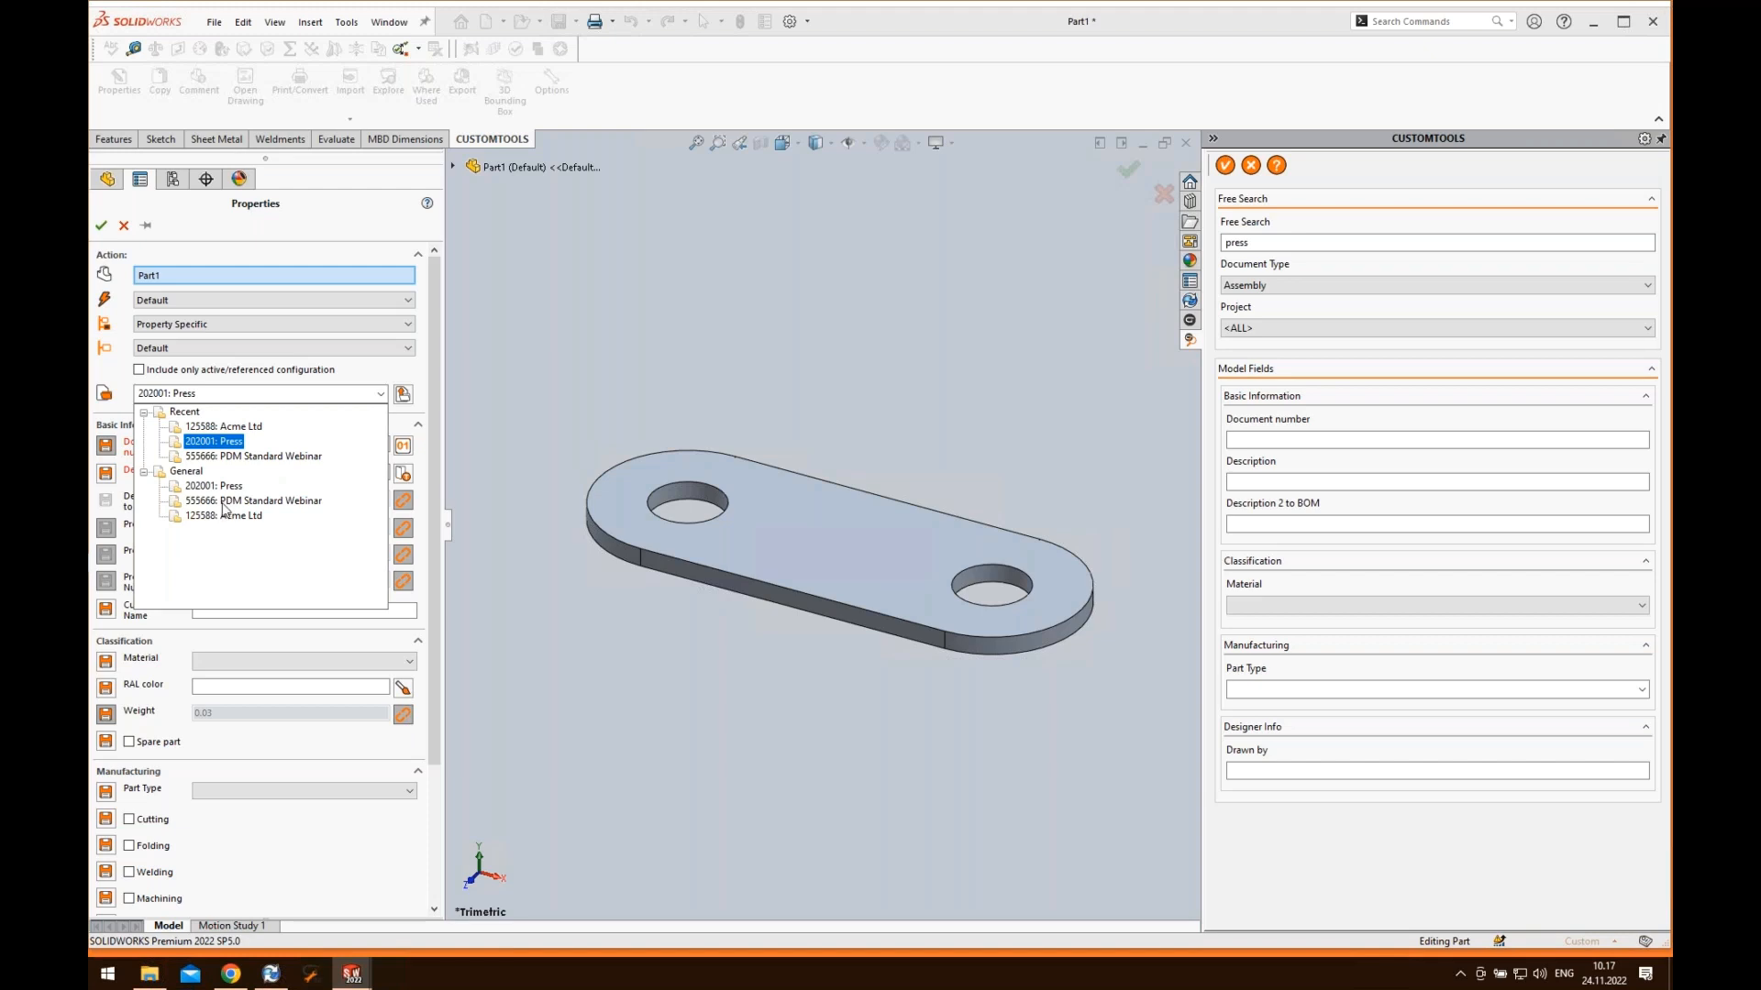
{"action": "left_click", "coordinate": [218, 392]}
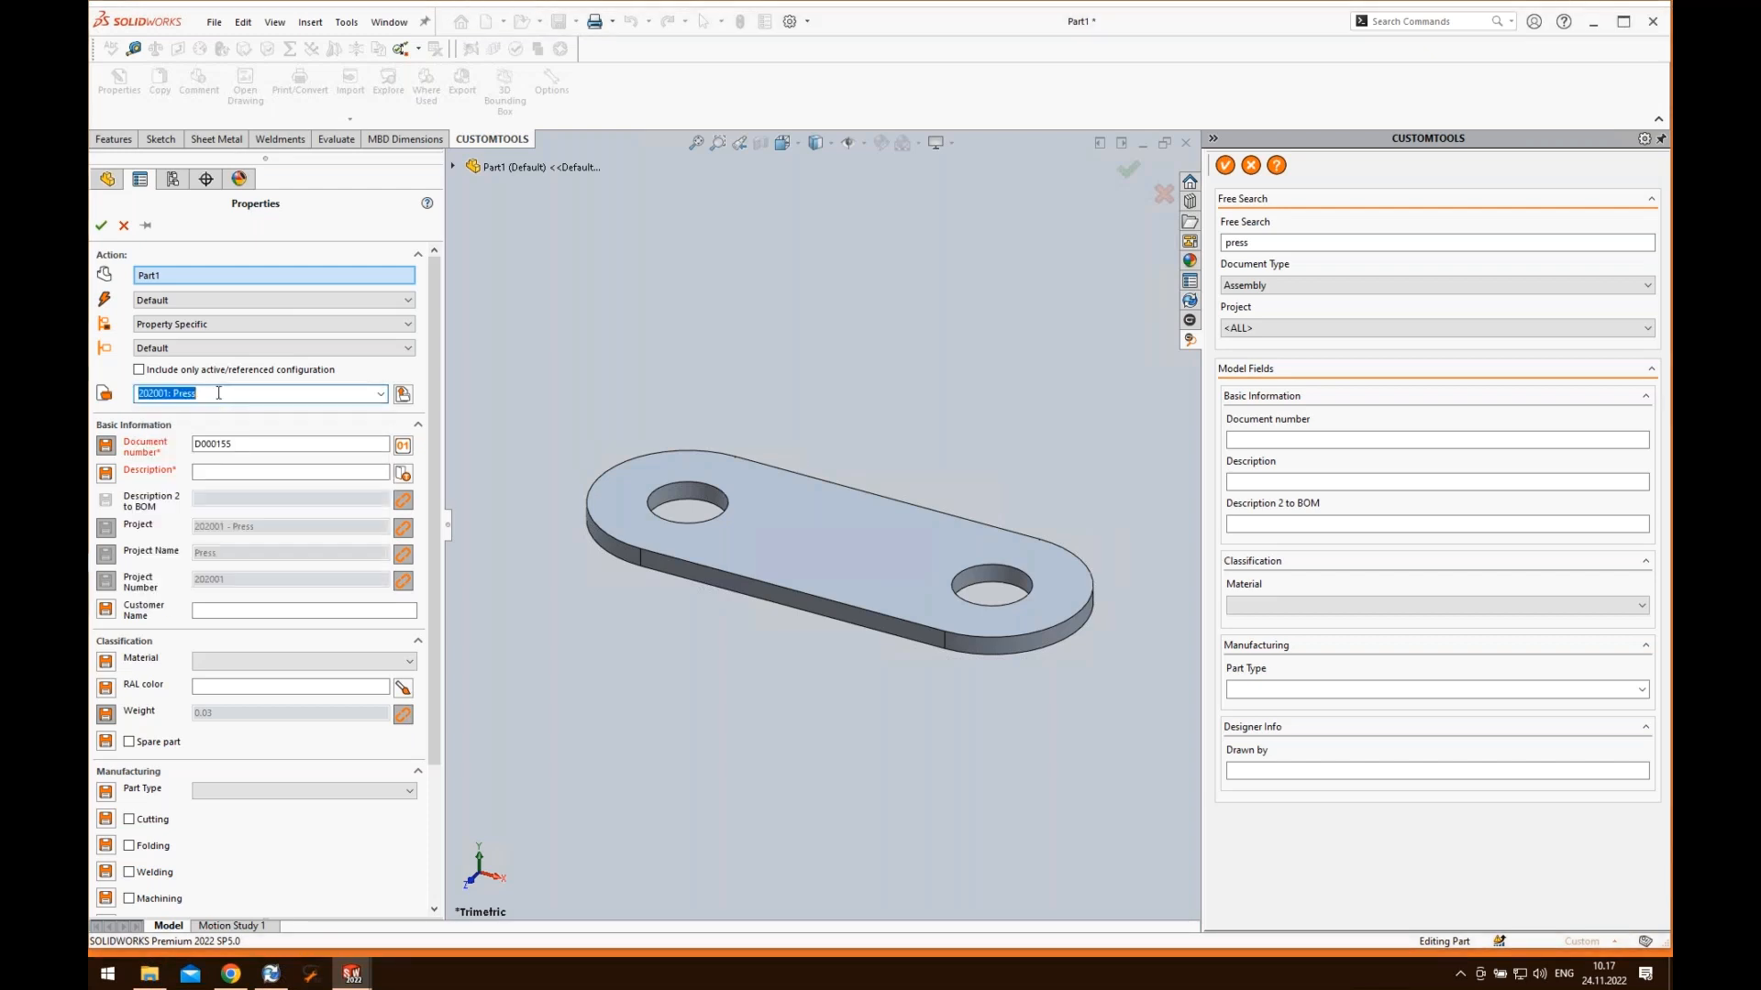
{"action": "type", "text": "pd"}
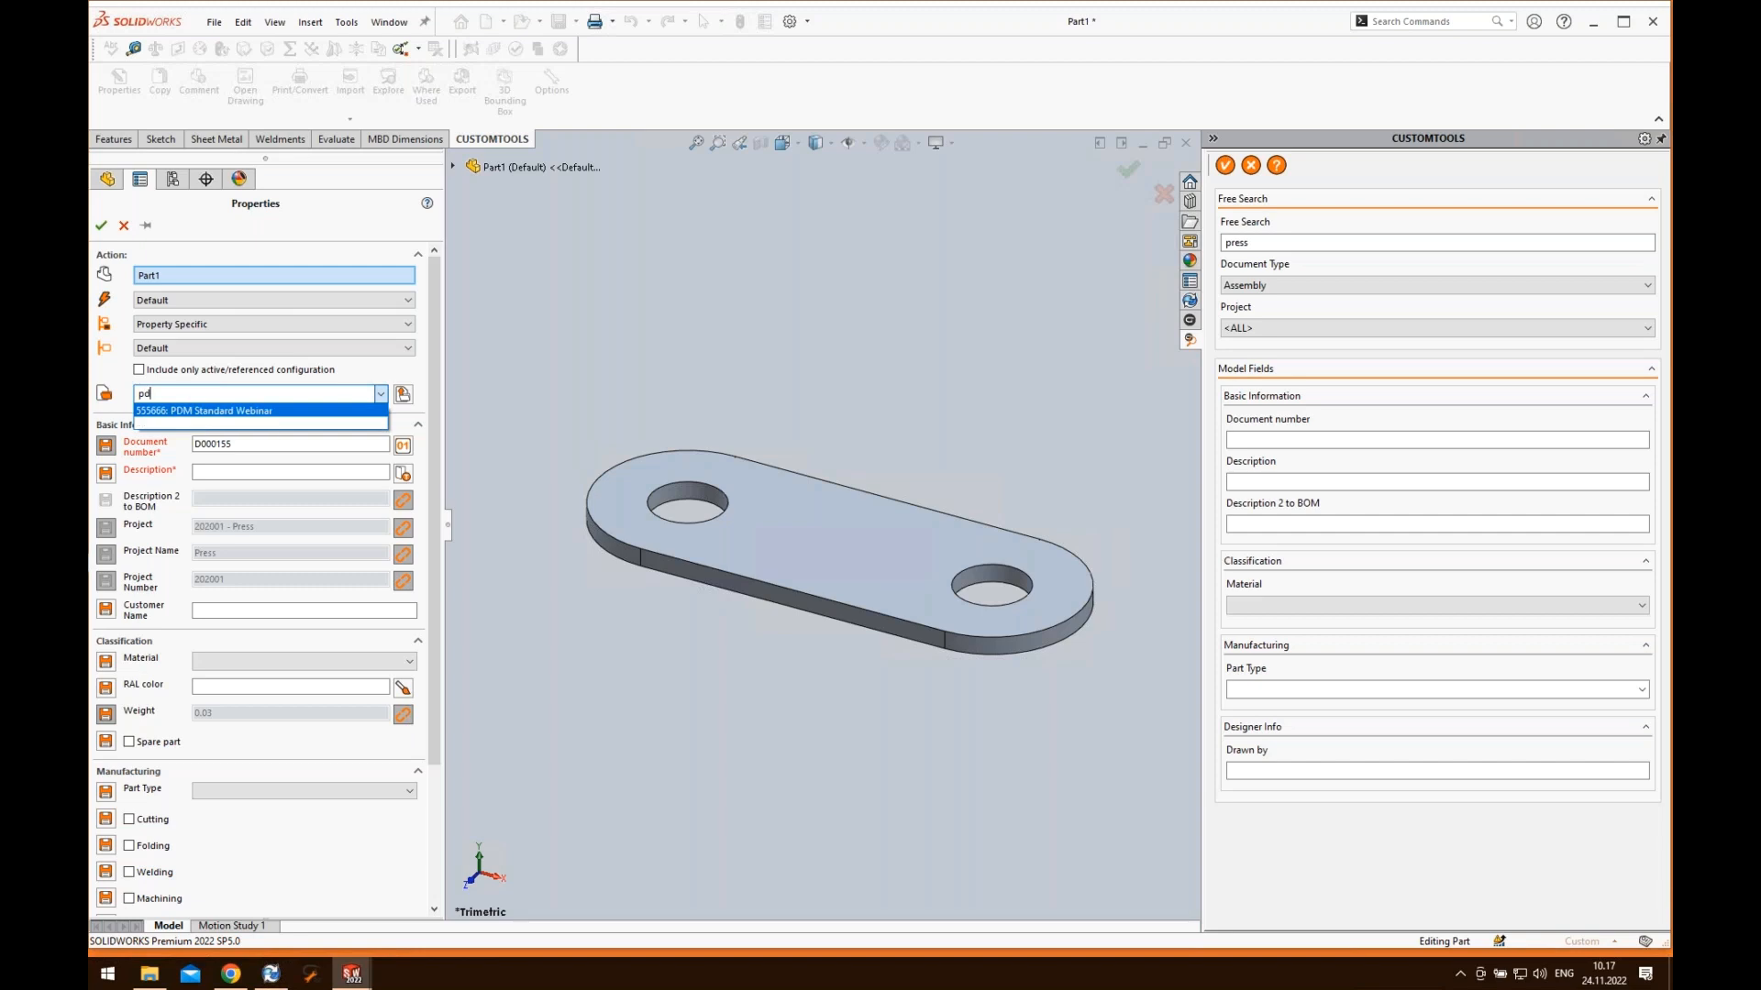
{"action": "left_click", "coordinate": [231, 411]}
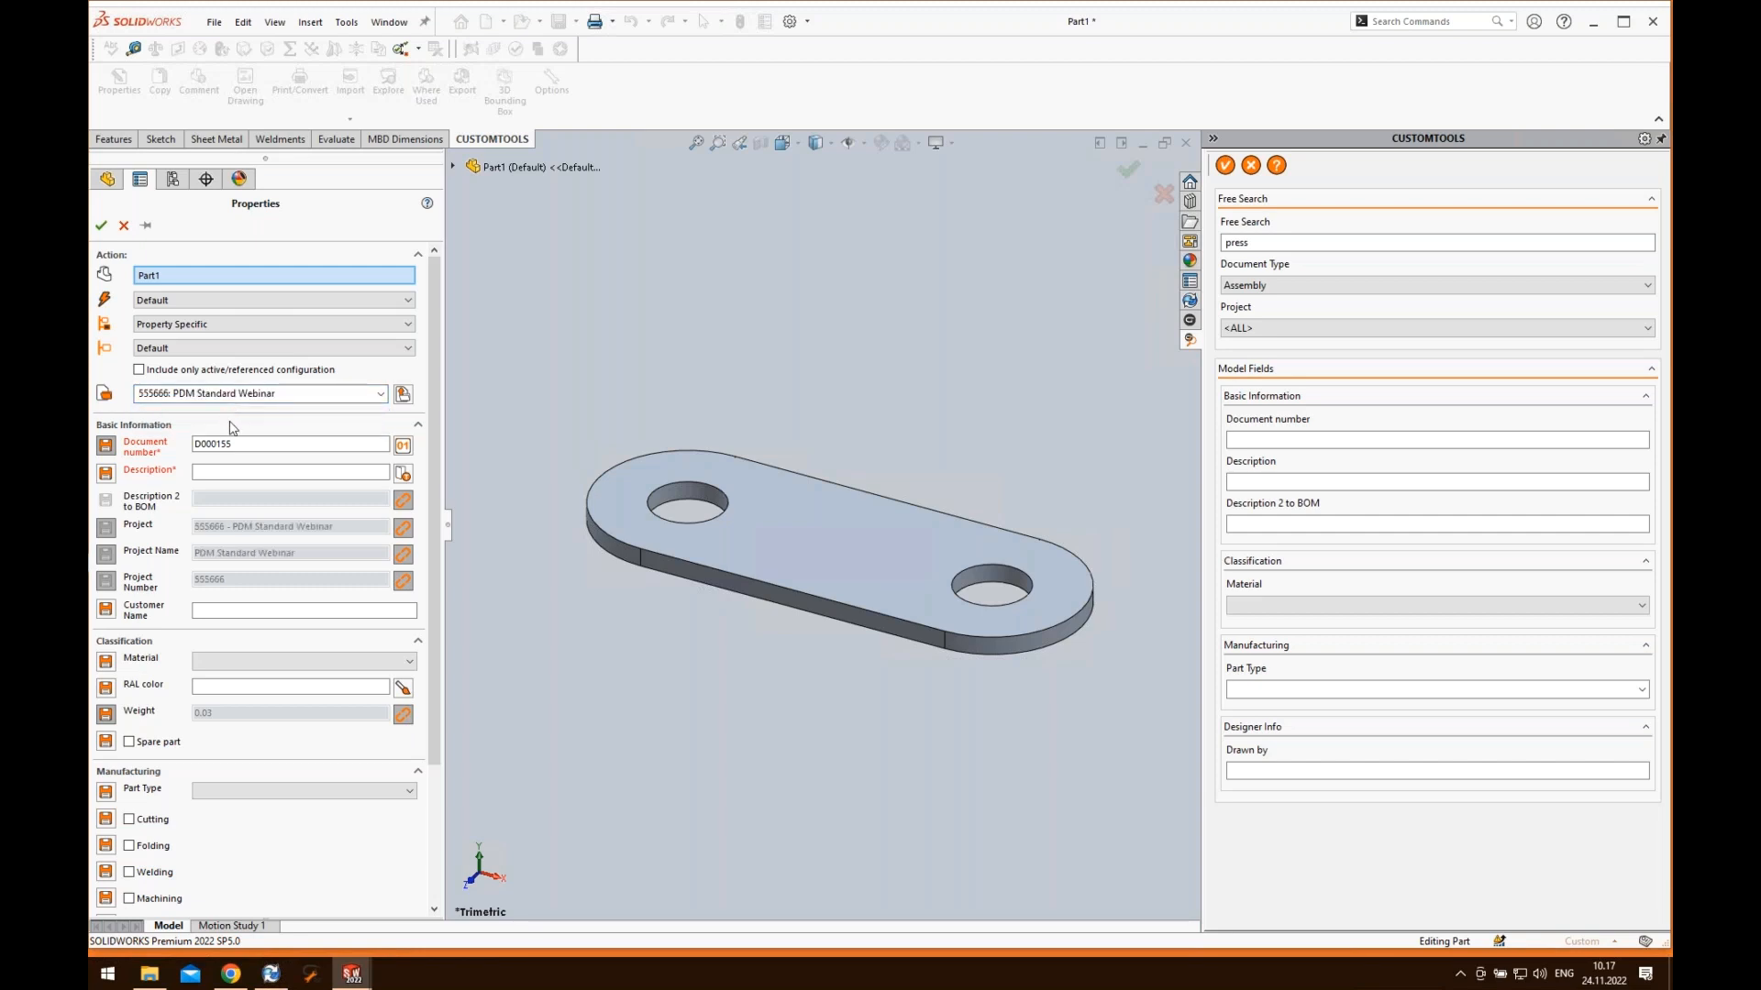
- Set the part's description to BRACKET, looked up in the translation dictionary with the search term "bra"
{"action": "left_click", "coordinate": [229, 445]}
{"action": "left_click", "coordinate": [243, 471]}
{"action": "type", "text": "B"}
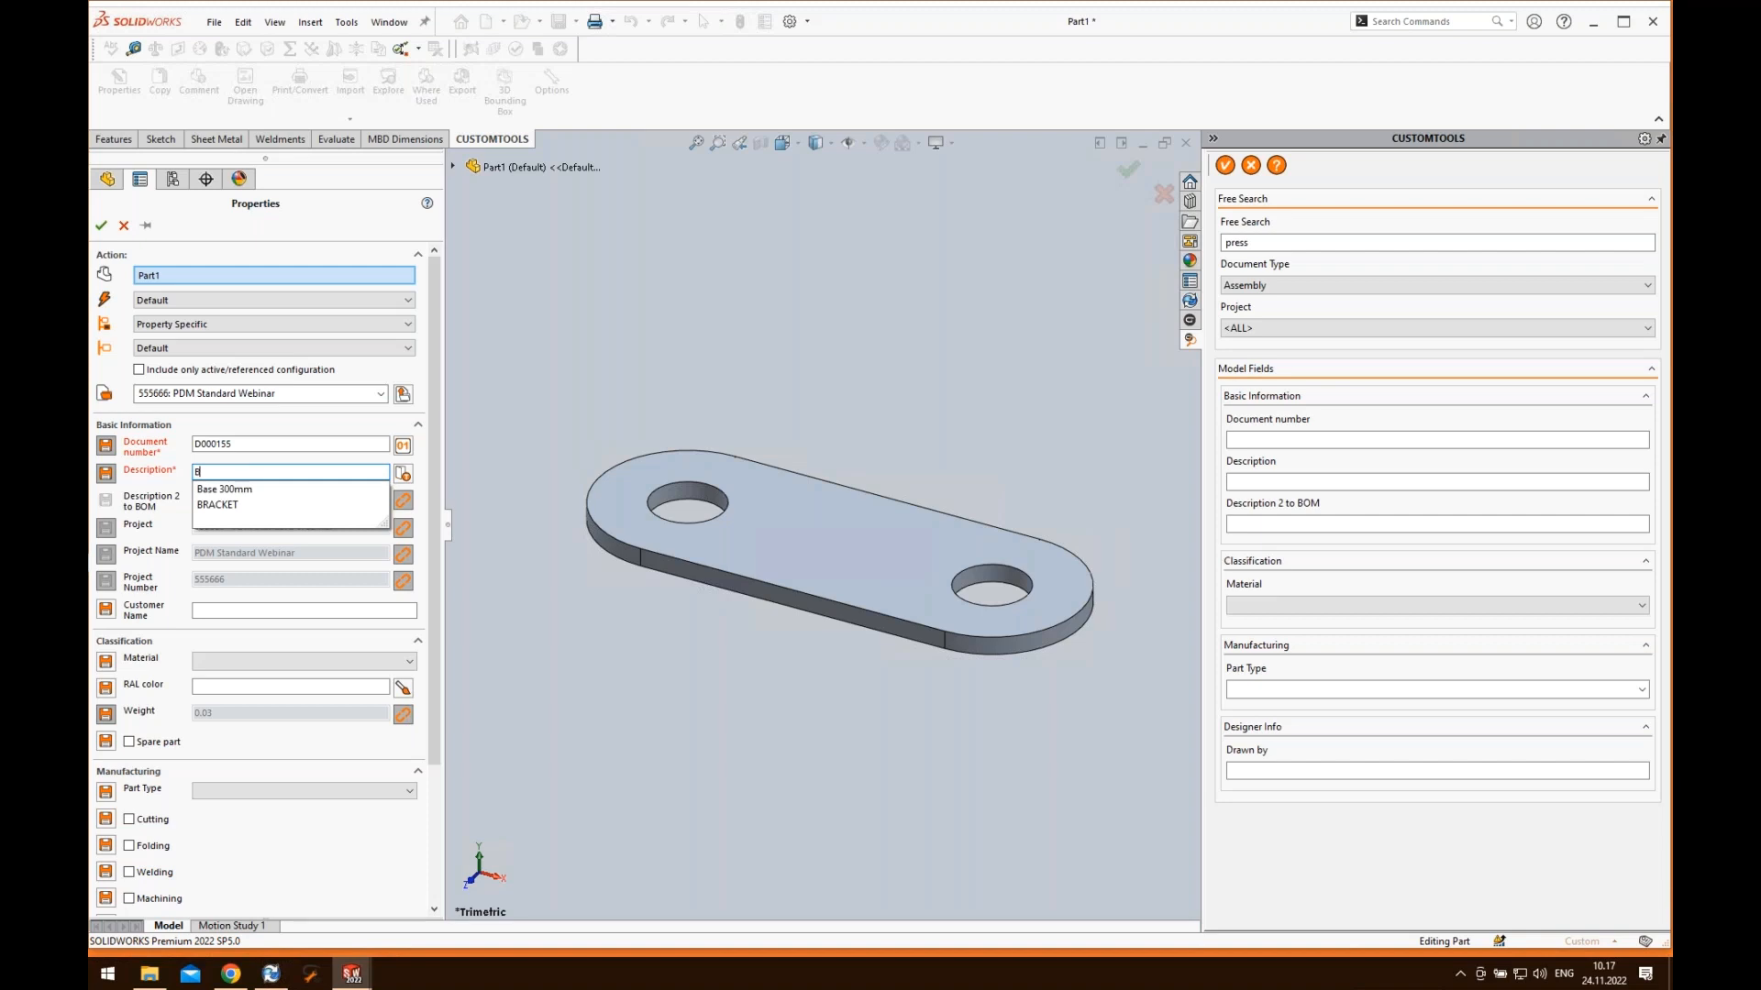
{"action": "key", "text": "BackSpace"}
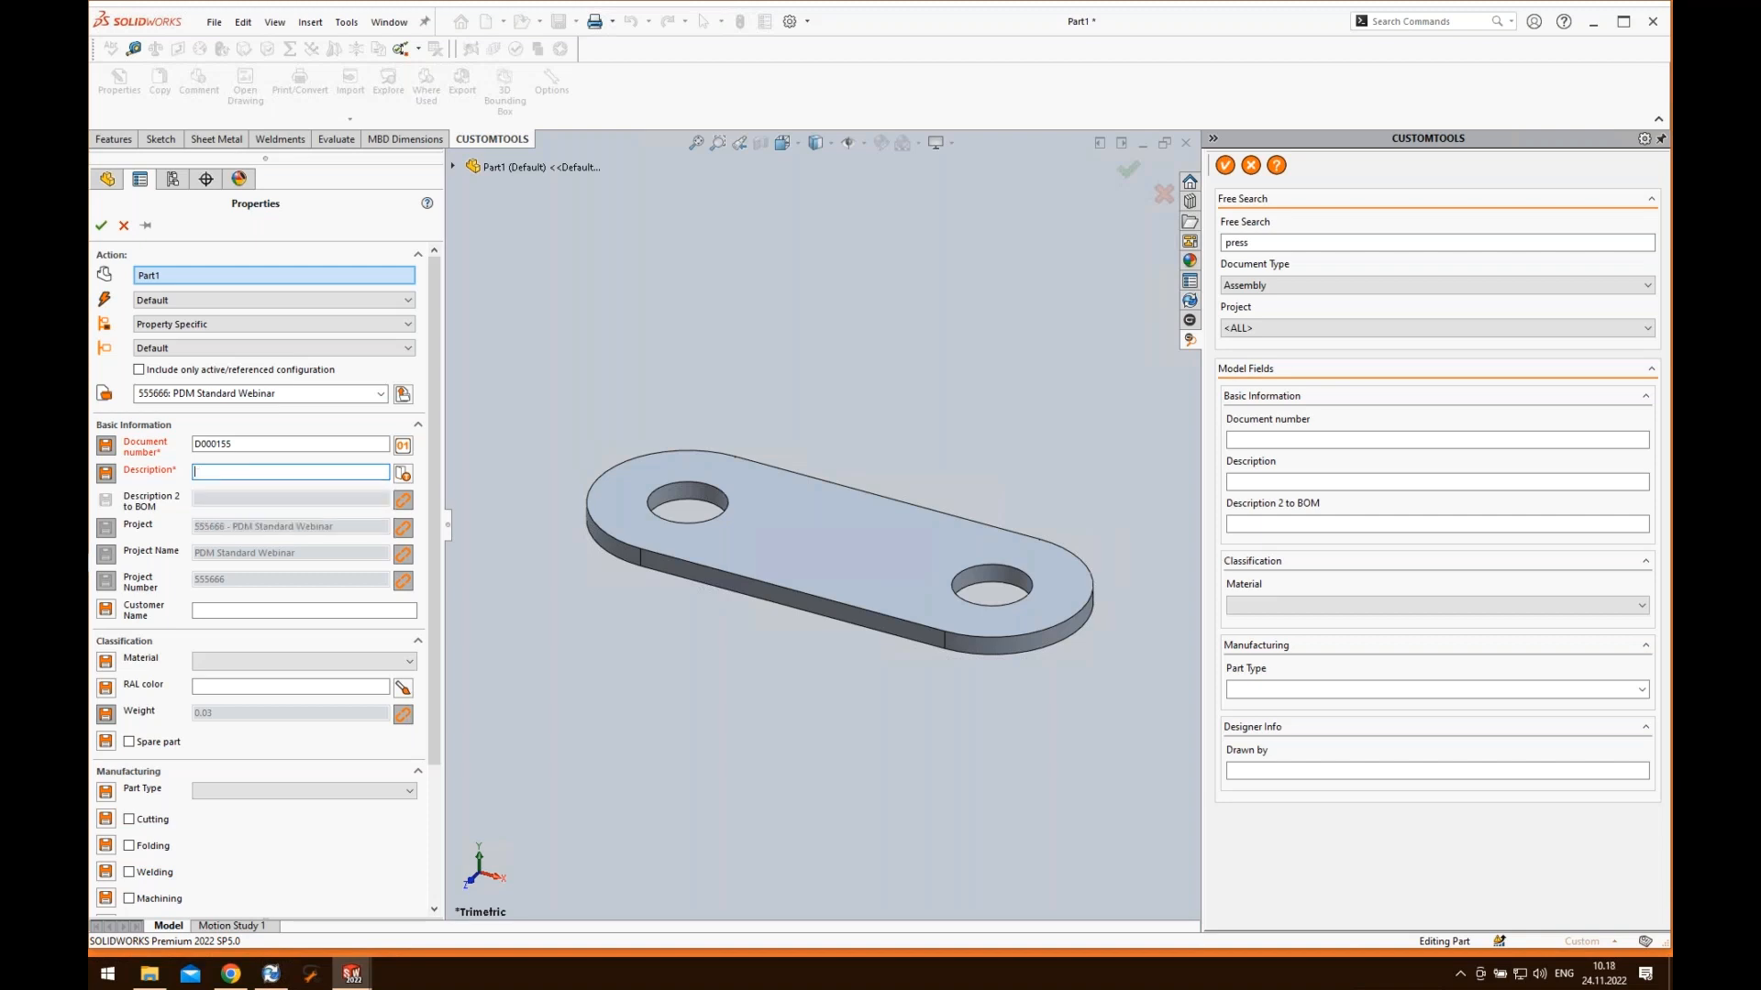
{"action": "left_click", "coordinate": [405, 479]}
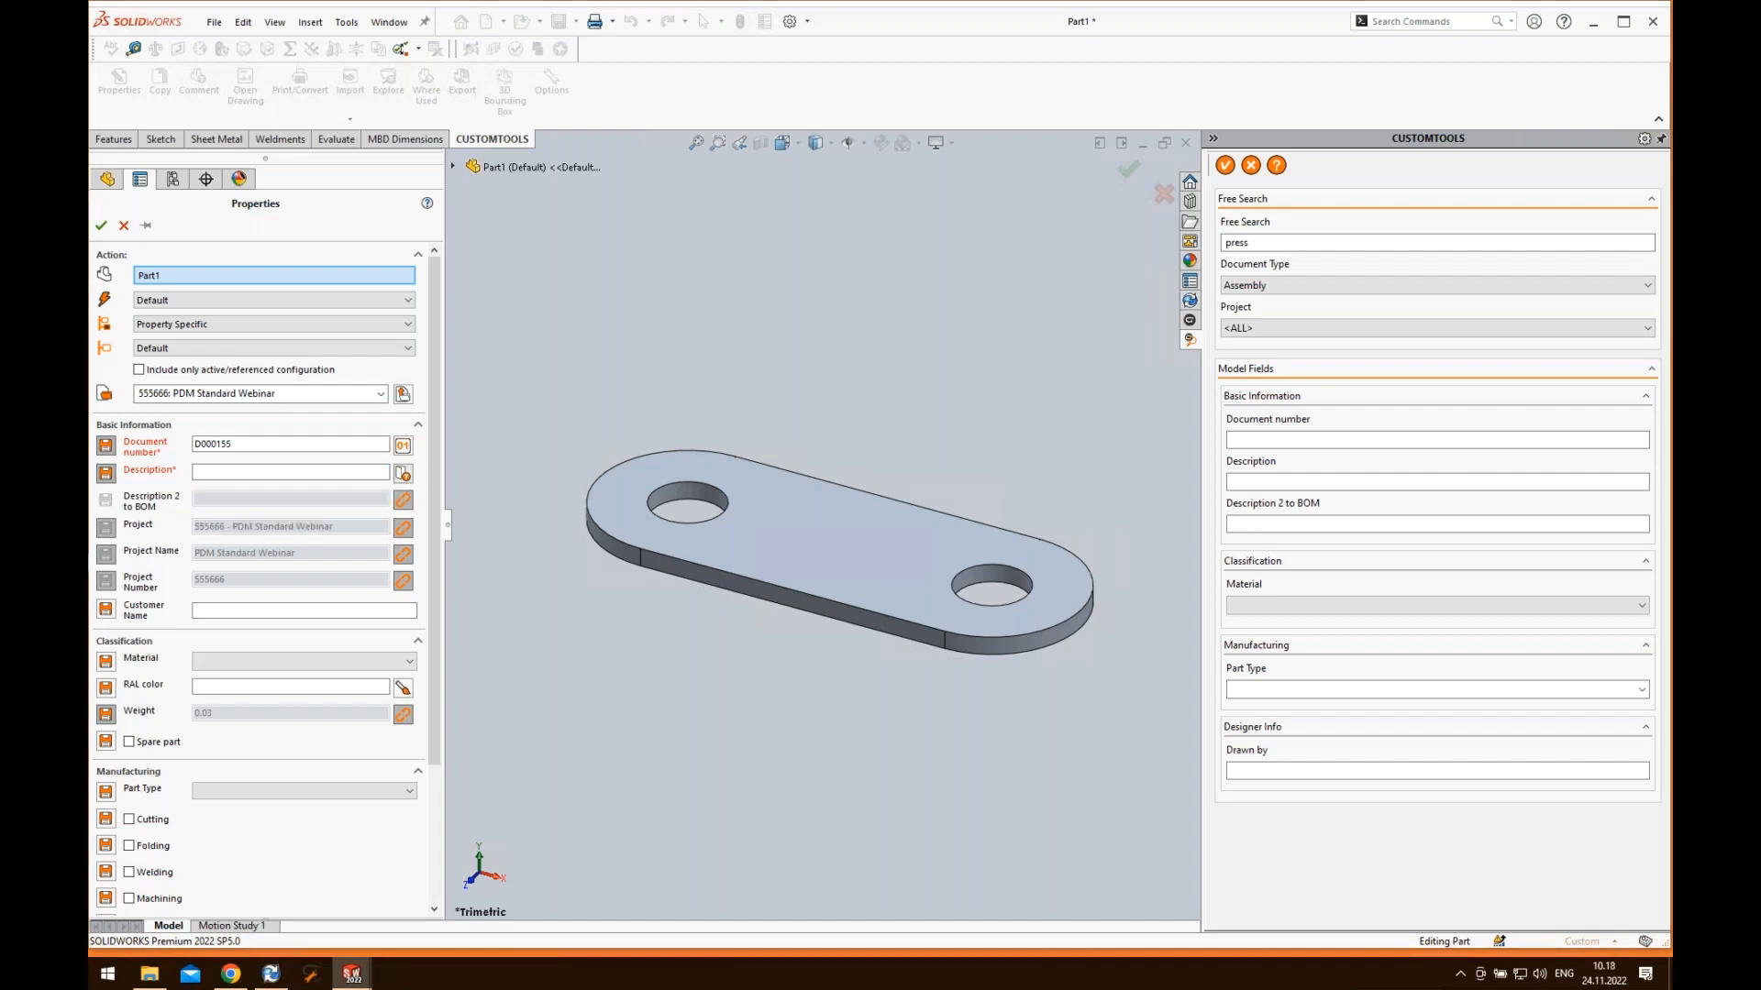
{"action": "type", "text": "bra"}
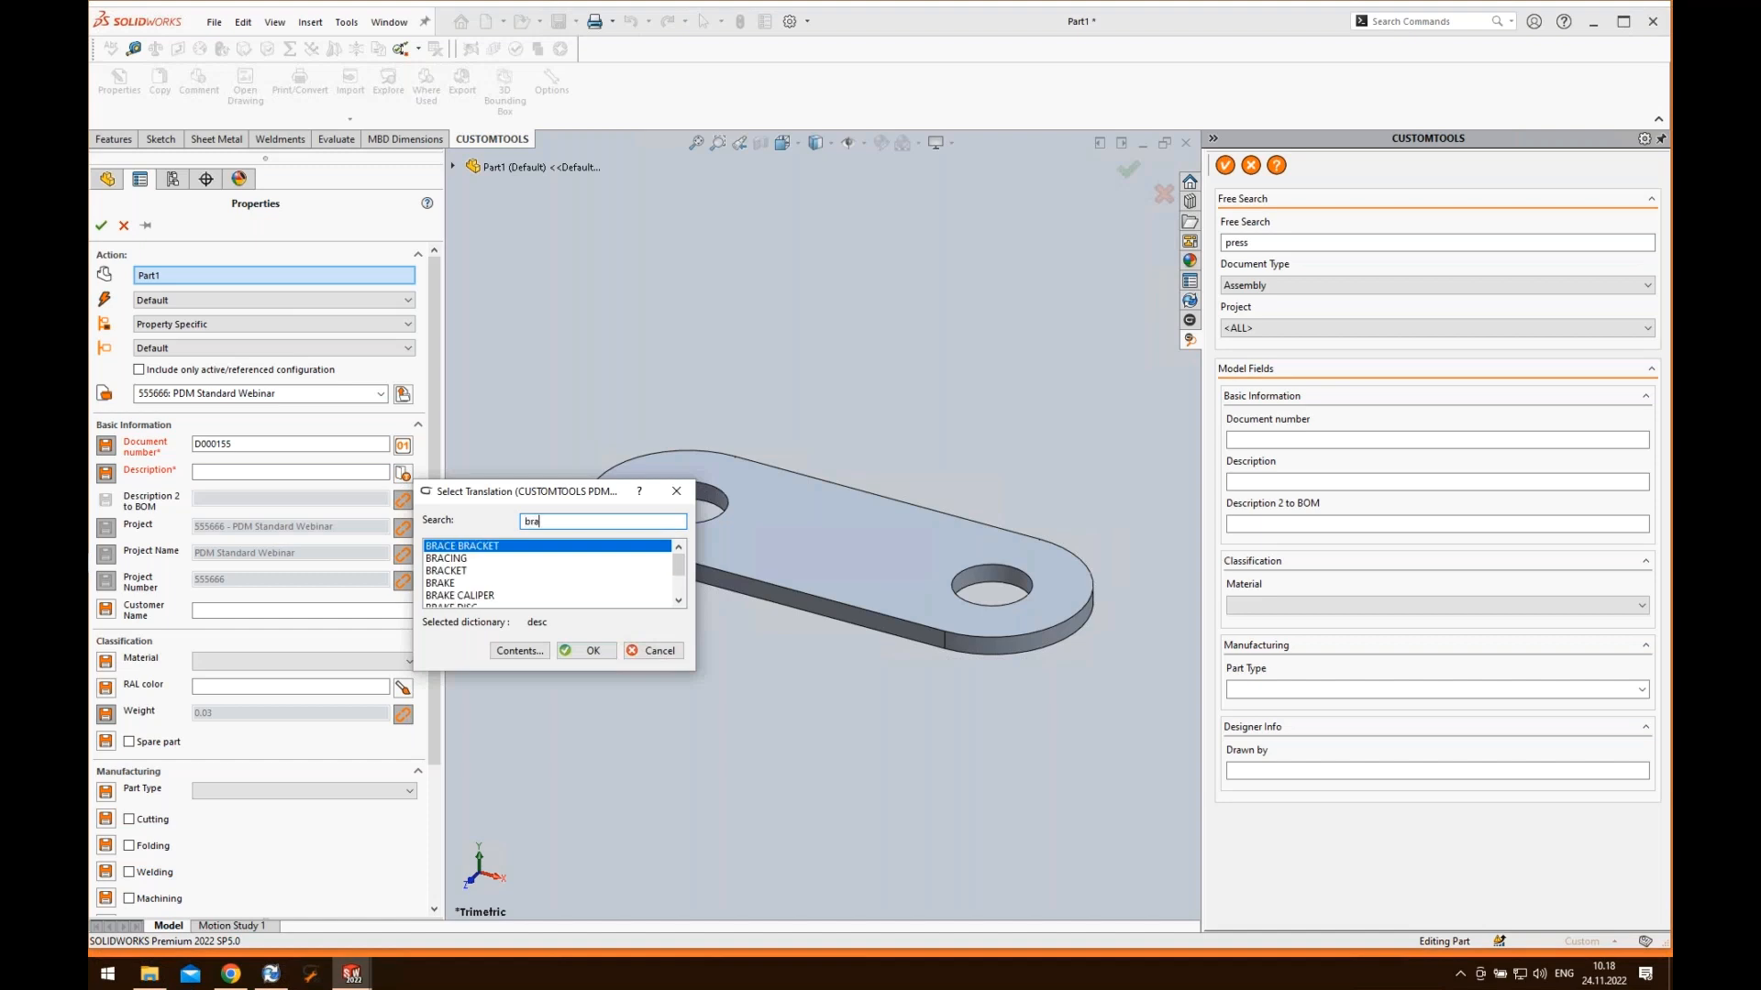
{"action": "double_click", "coordinate": [470, 571]}
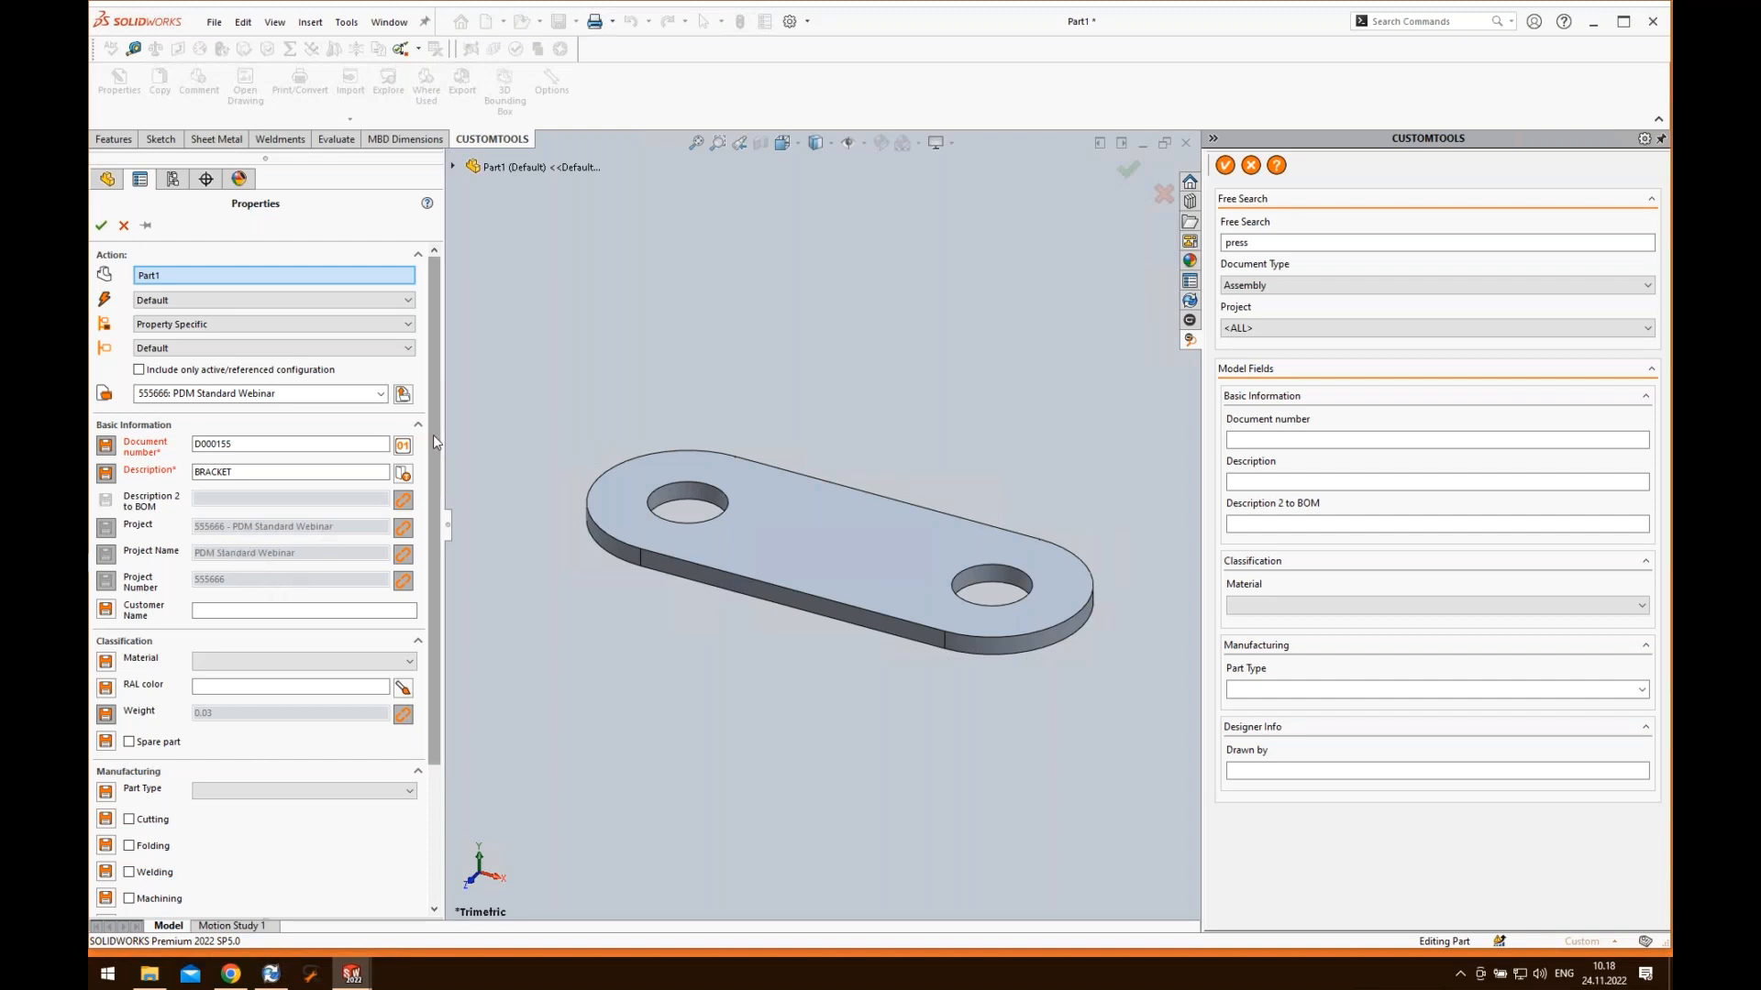
- Set the part's material to 1060 Alloy and its RAL color to RAL 6001 Emerald green
{"action": "scroll", "coordinate": [436, 495], "scroll_direction": "down", "scroll_amount": 3}
{"action": "left_click", "coordinate": [409, 479]}
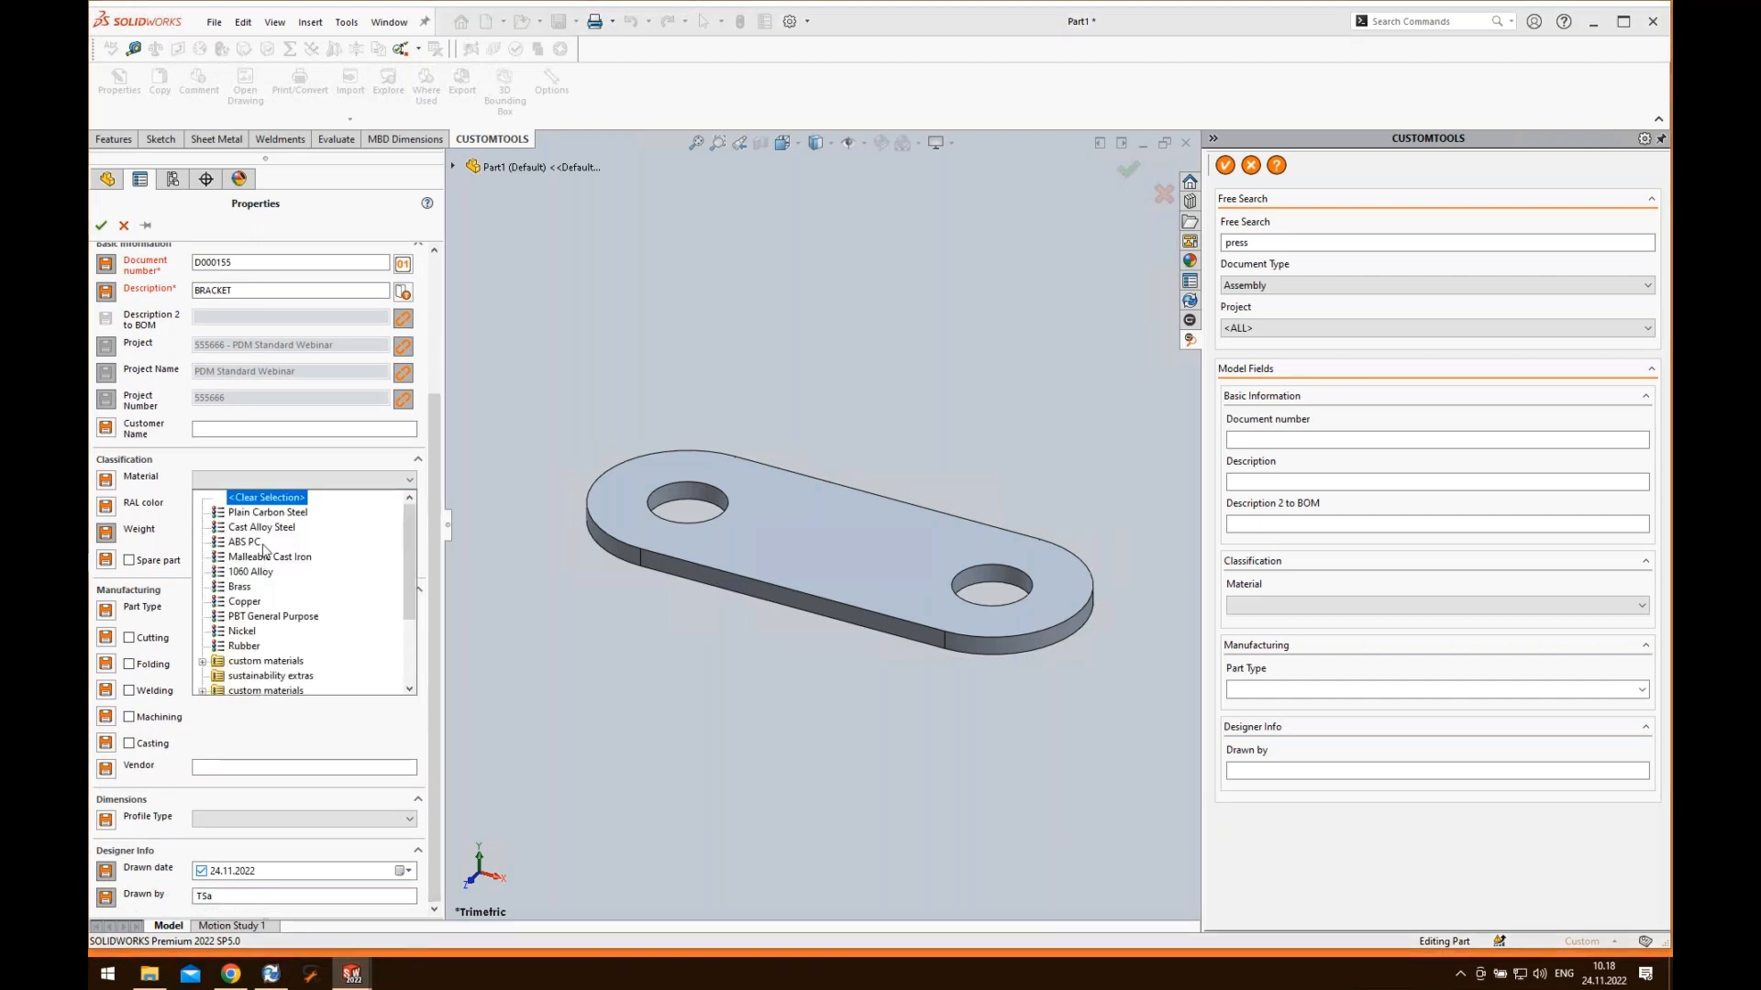
{"action": "left_click", "coordinate": [261, 572]}
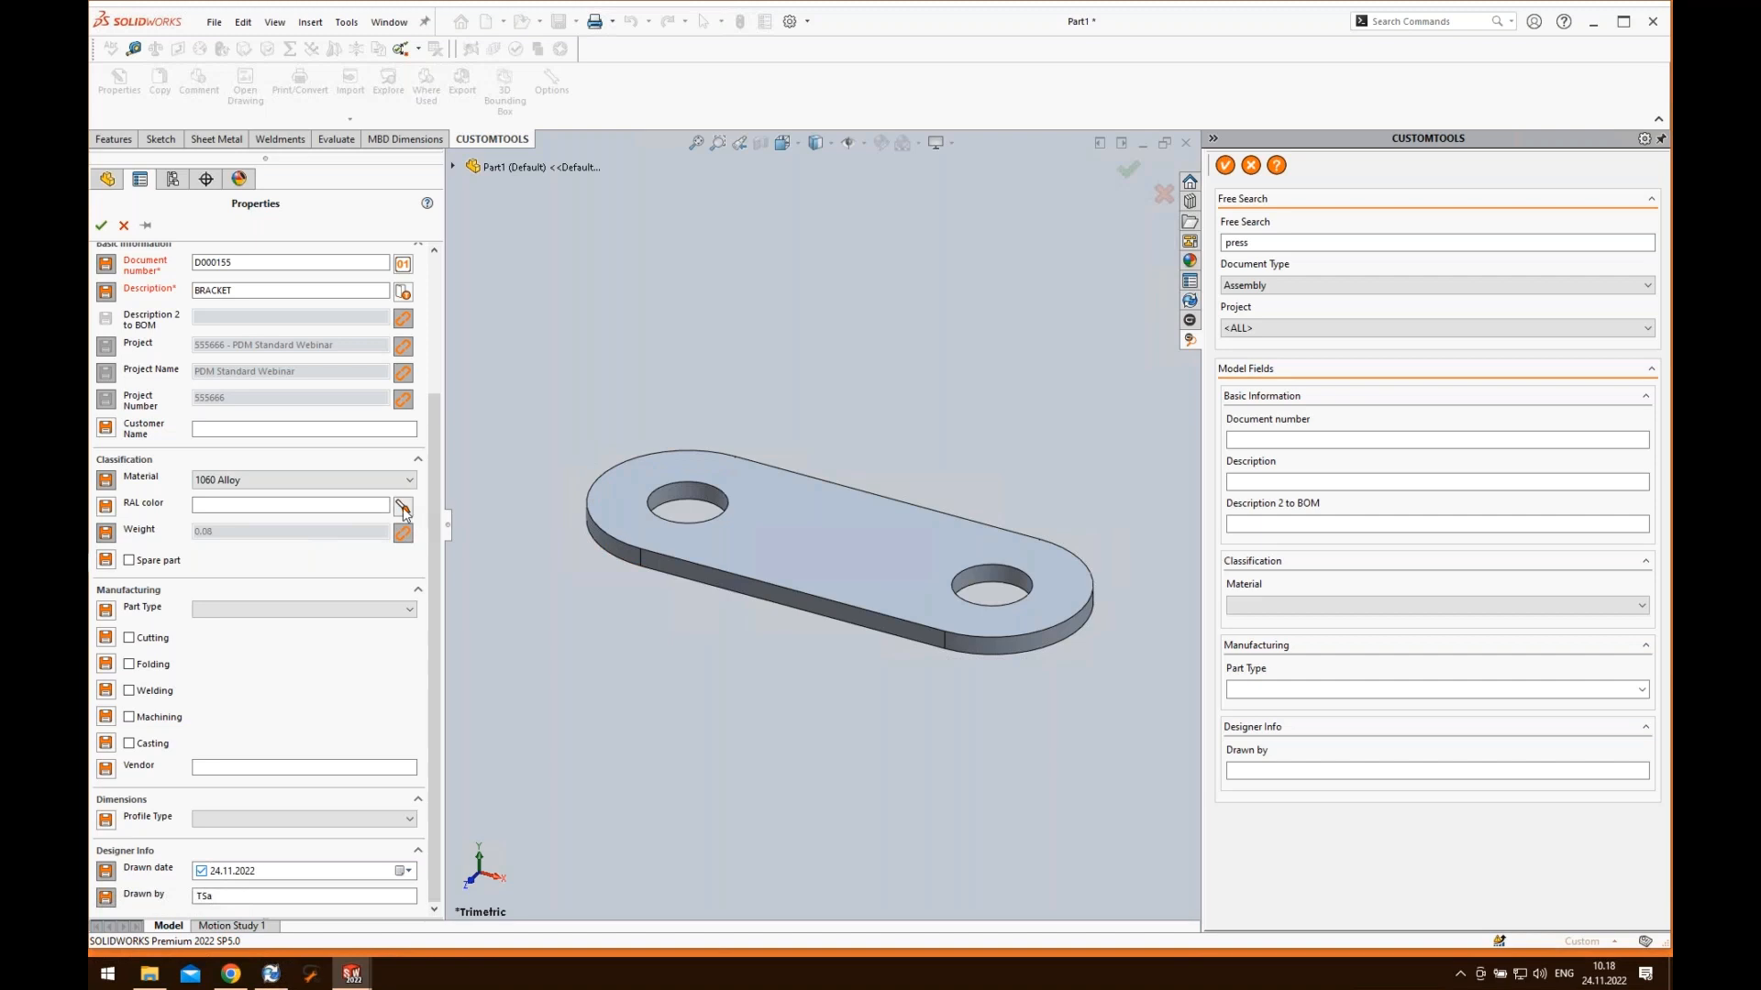
{"action": "left_click", "coordinate": [403, 507]}
{"action": "left_click_drag", "start_coordinate": [665, 576], "coordinate": [671, 673]}
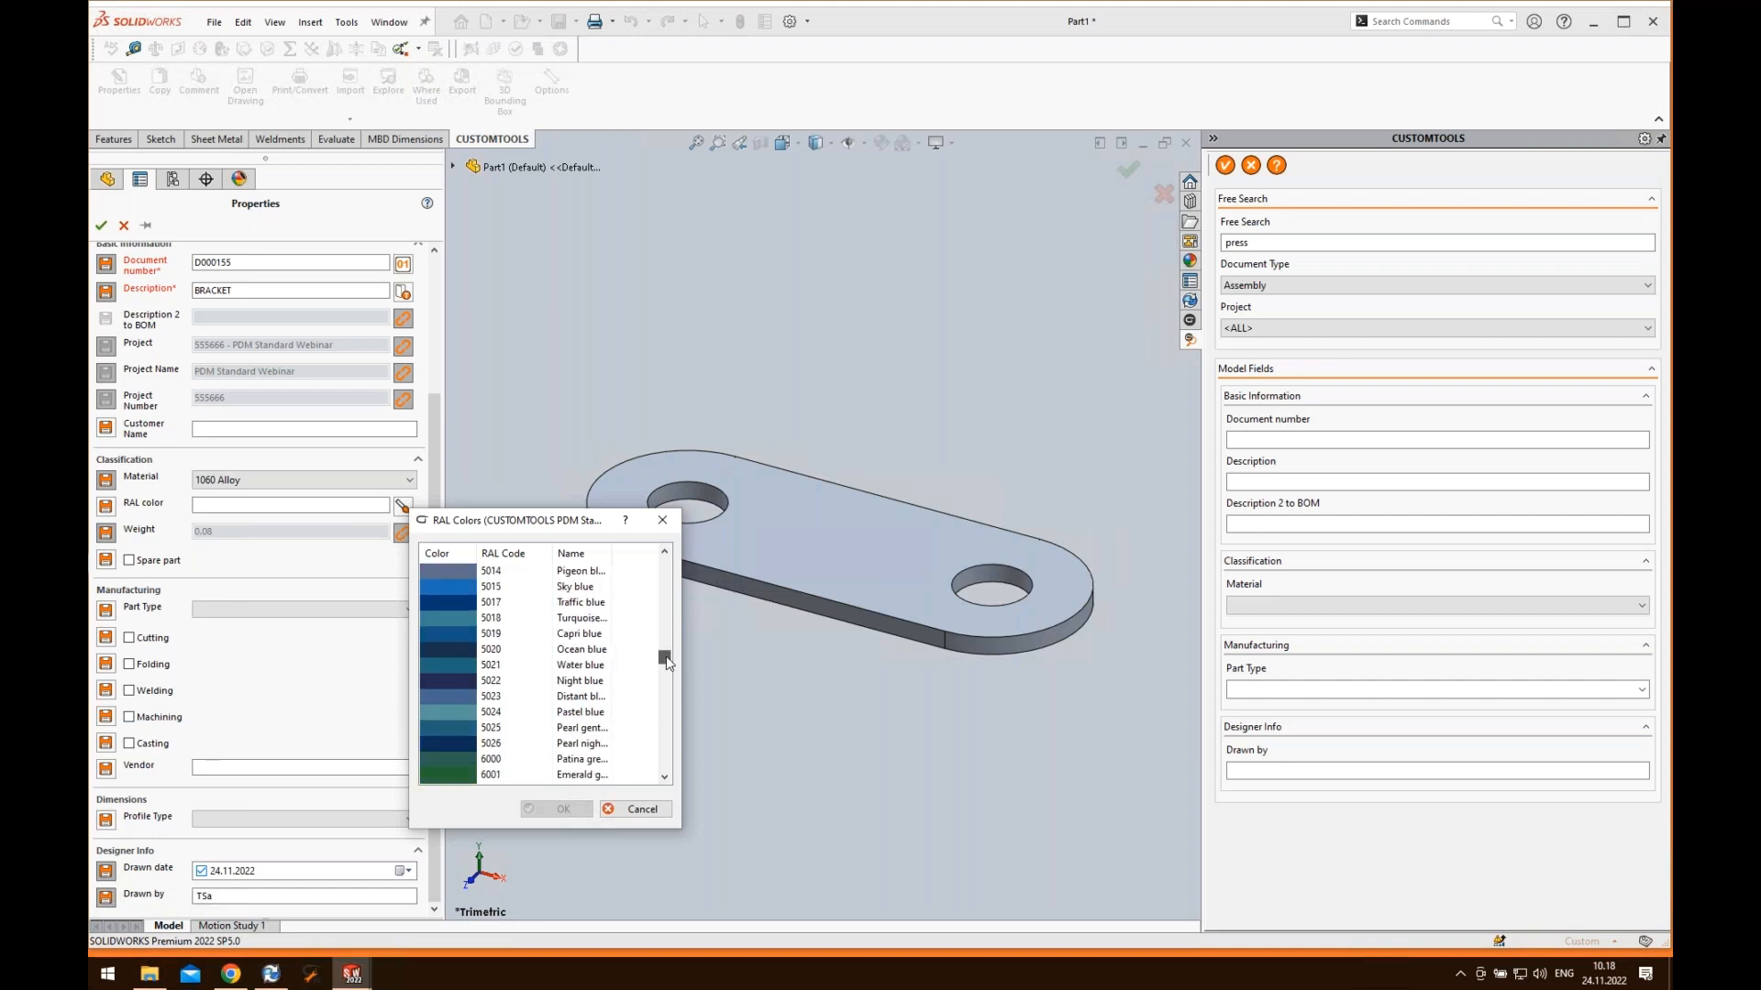
{"action": "double_click", "coordinate": [448, 778]}
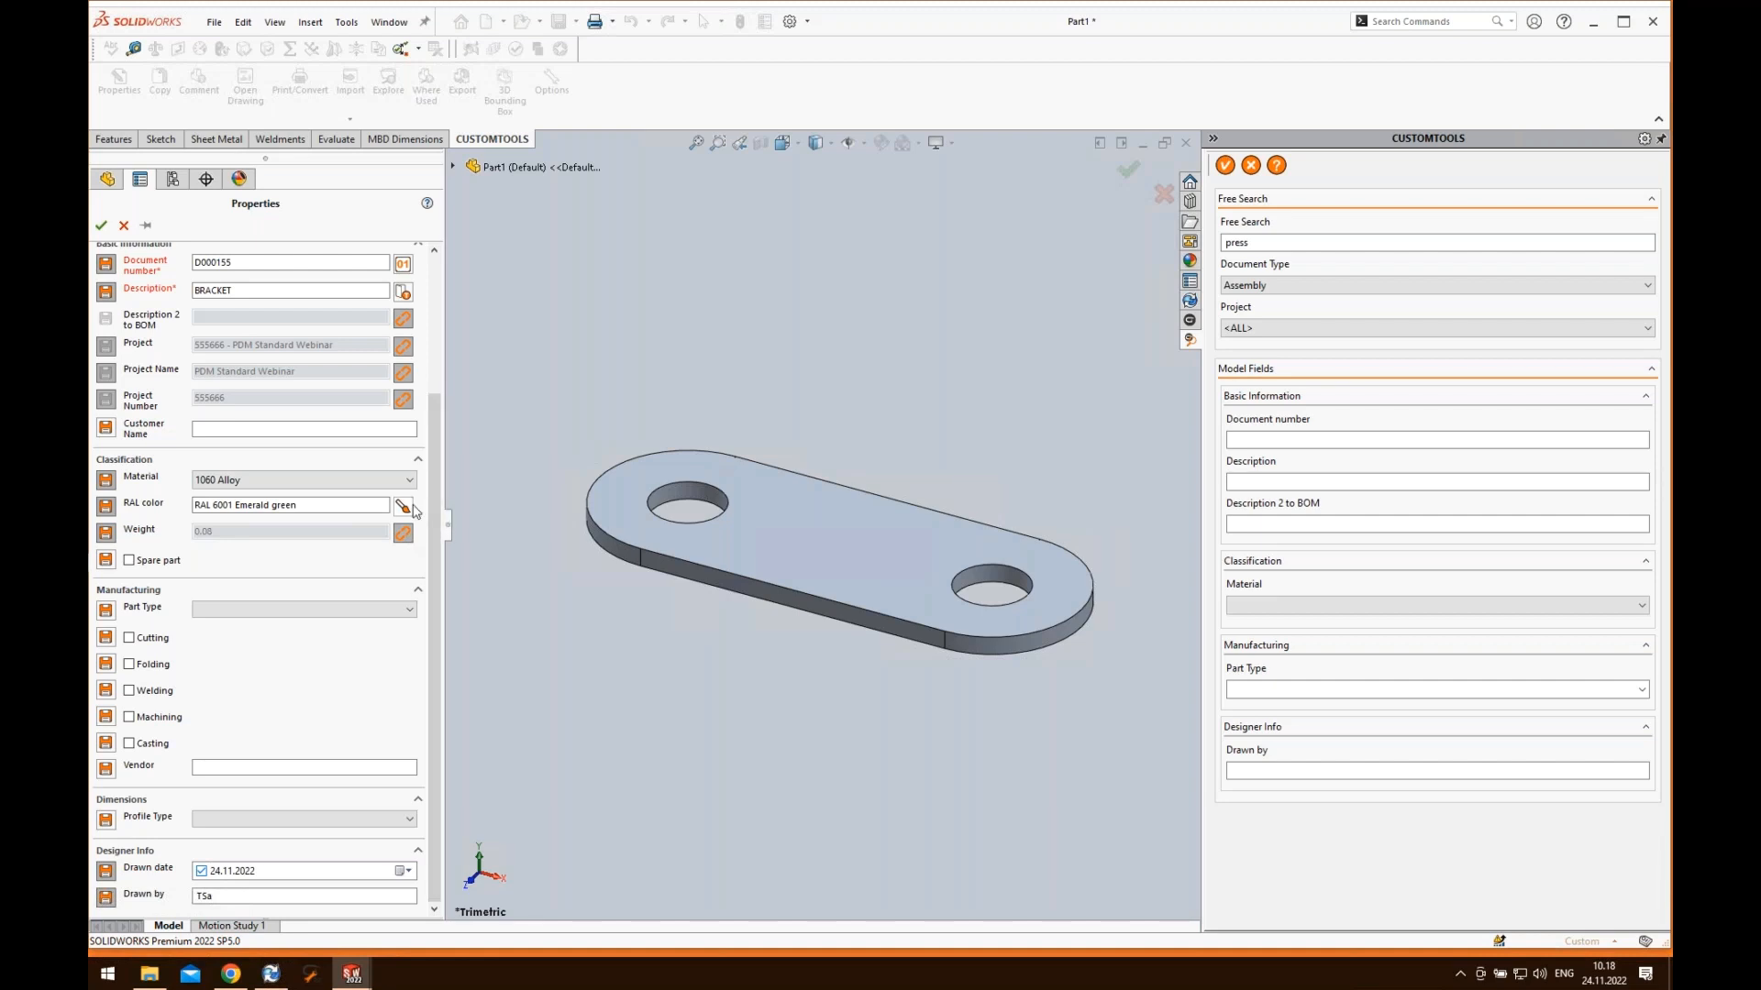
- Set the part type to Built and mark Cutting as the manufacturing method
{"action": "left_click", "coordinate": [240, 609]}
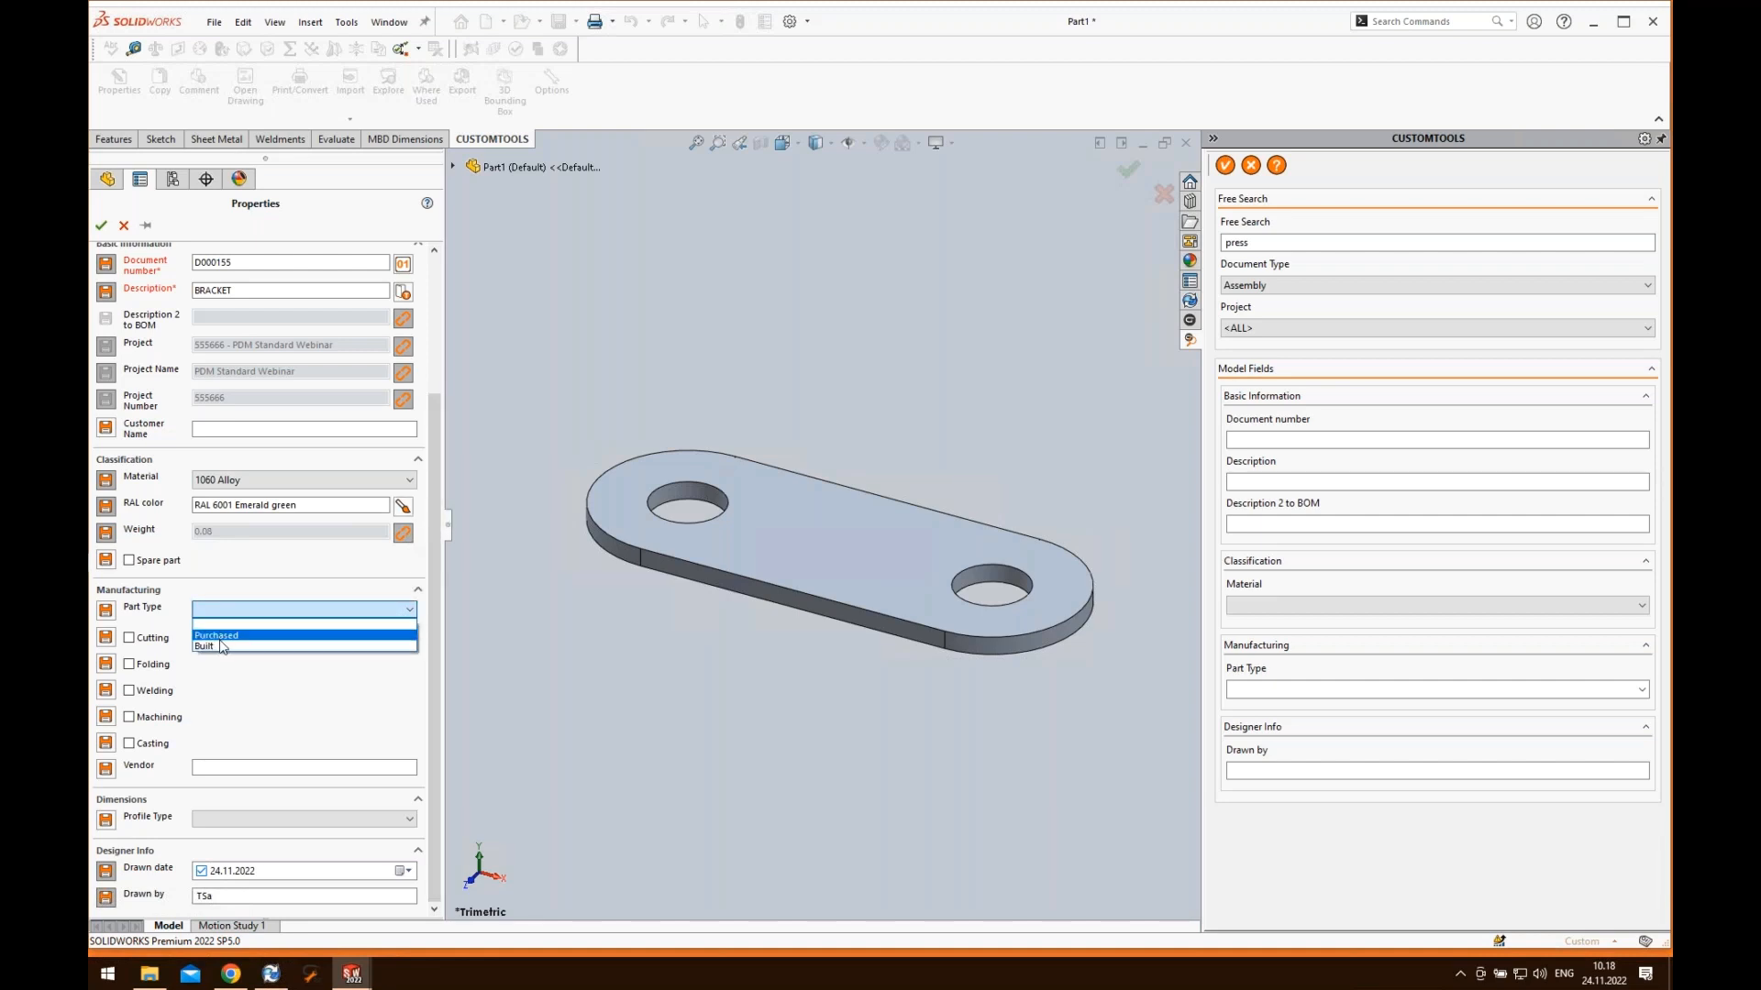
{"action": "left_click", "coordinate": [223, 645]}
{"action": "left_click", "coordinate": [130, 637]}
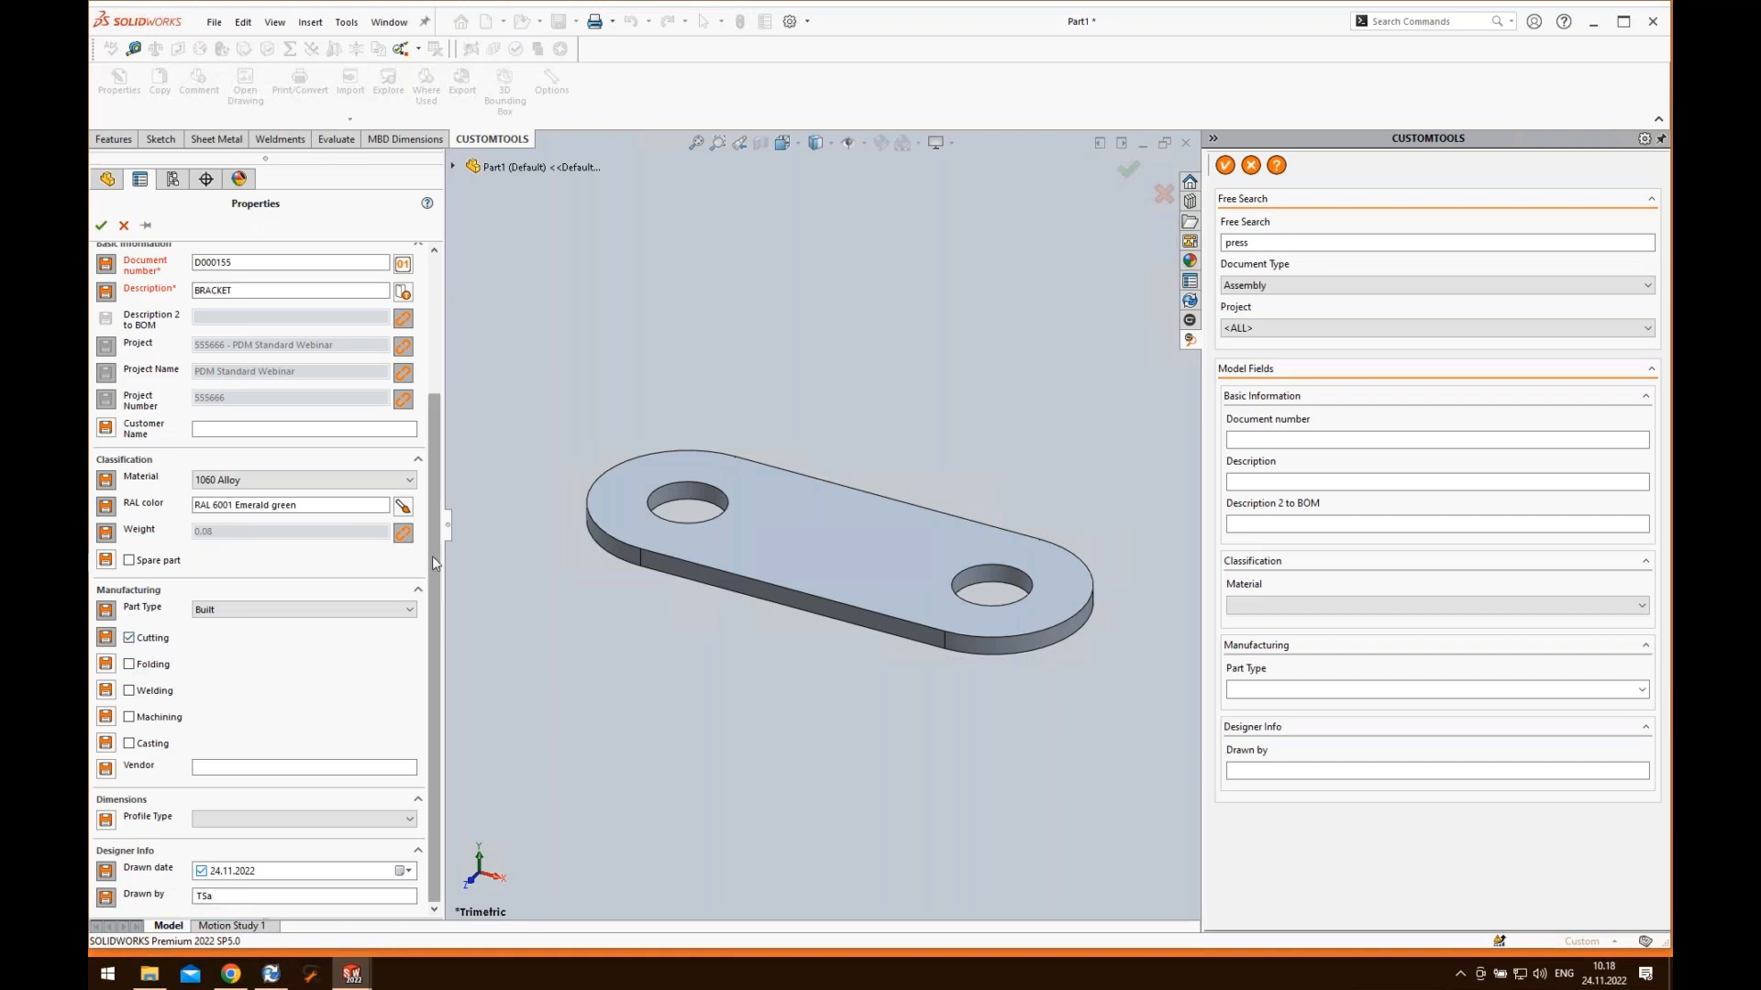
- Set the profile type to Plate, fill thickness 5, width 50 and length 110 from the model dimensions, and apply the properties
{"action": "left_click", "coordinate": [404, 819]}
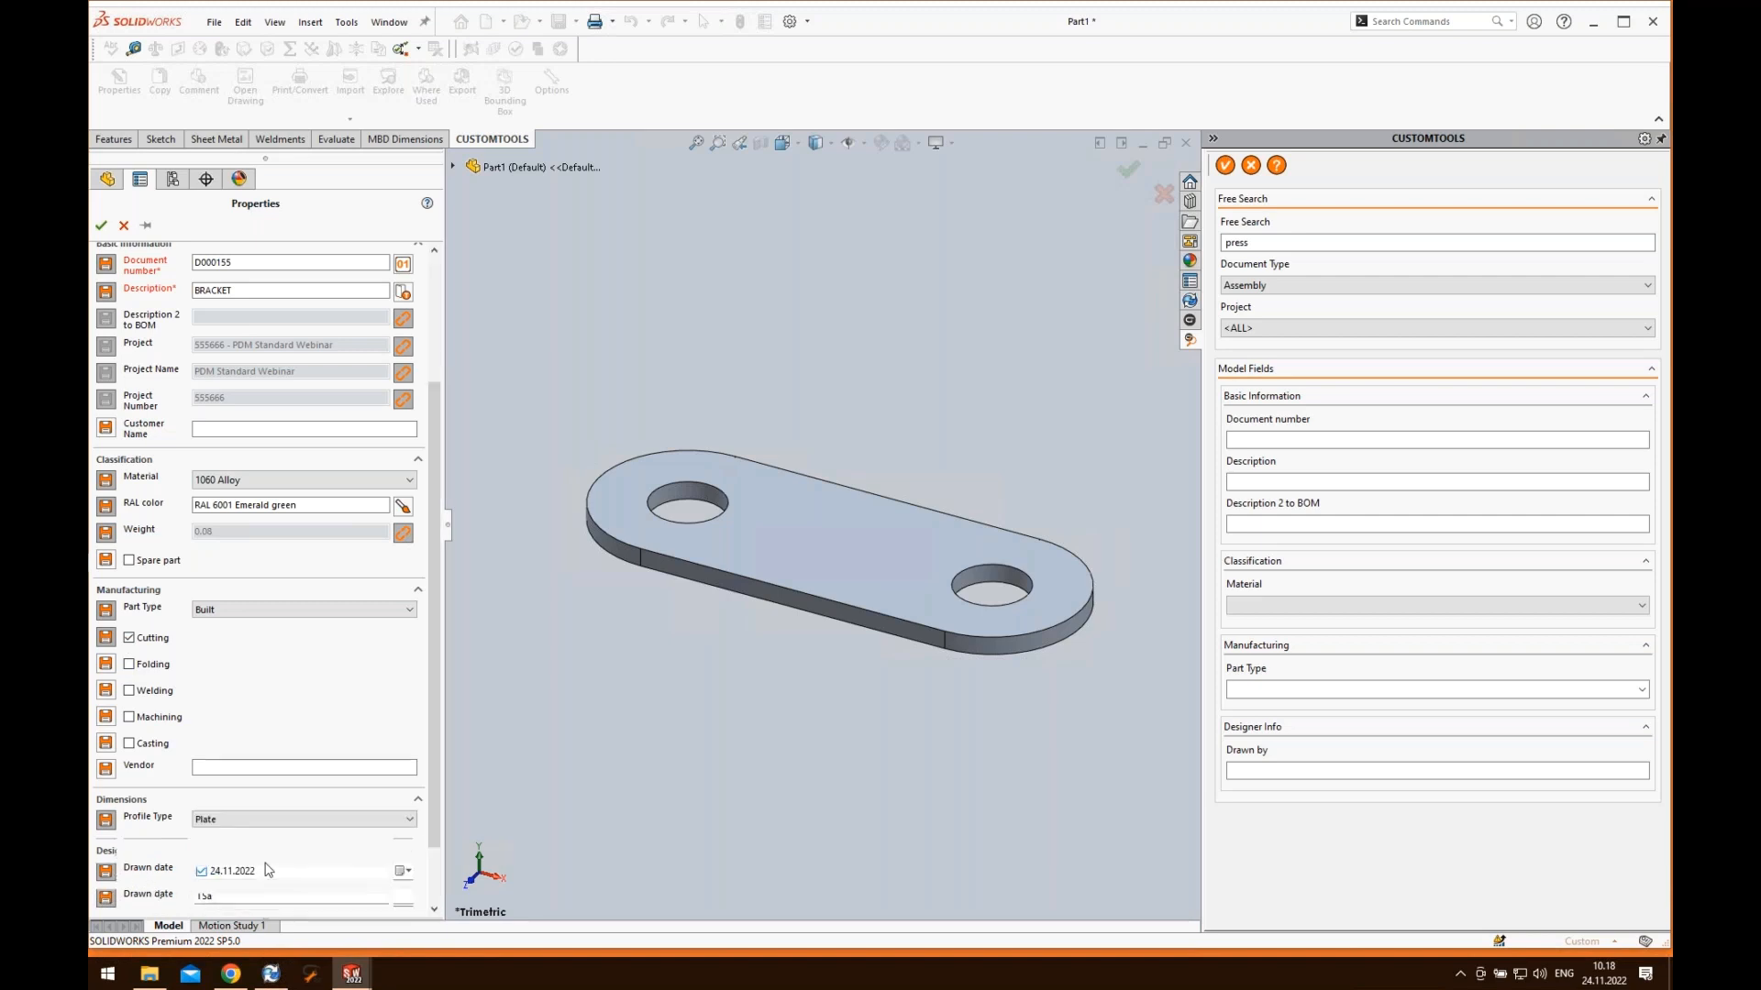
{"action": "scroll", "coordinate": [439, 586], "scroll_direction": "down", "scroll_amount": 1}
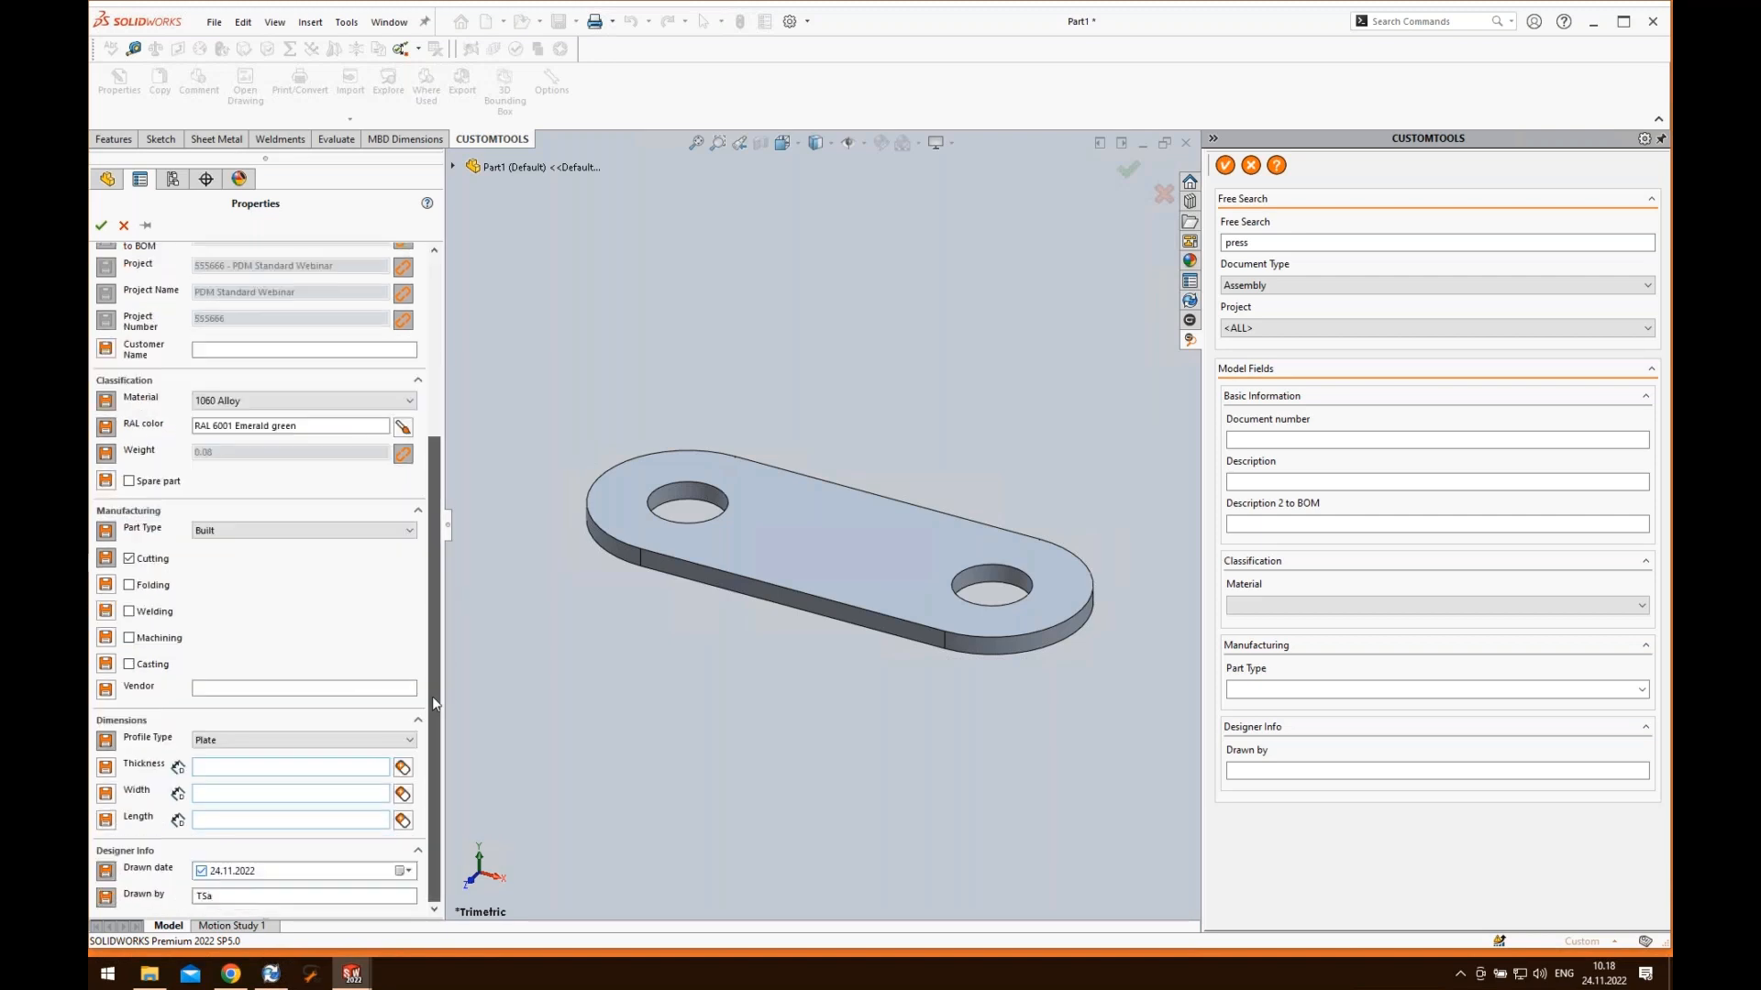
{"action": "left_click", "coordinate": [355, 765]}
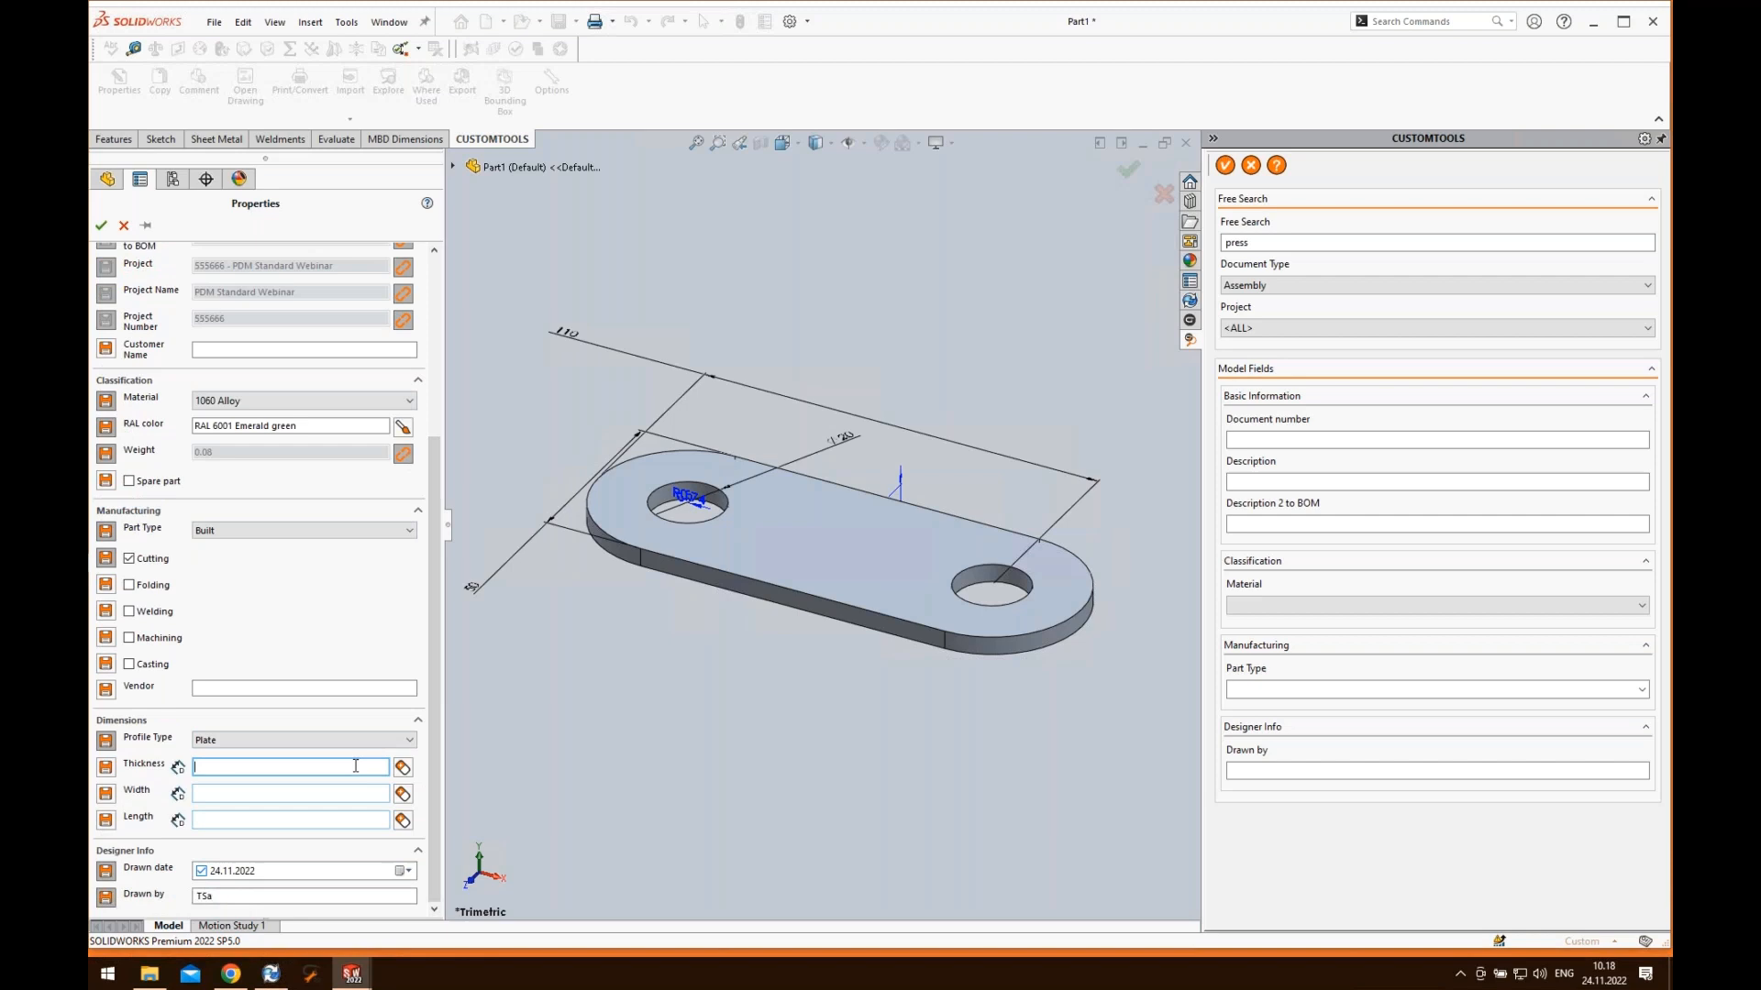
{"action": "left_click", "coordinate": [899, 493]}
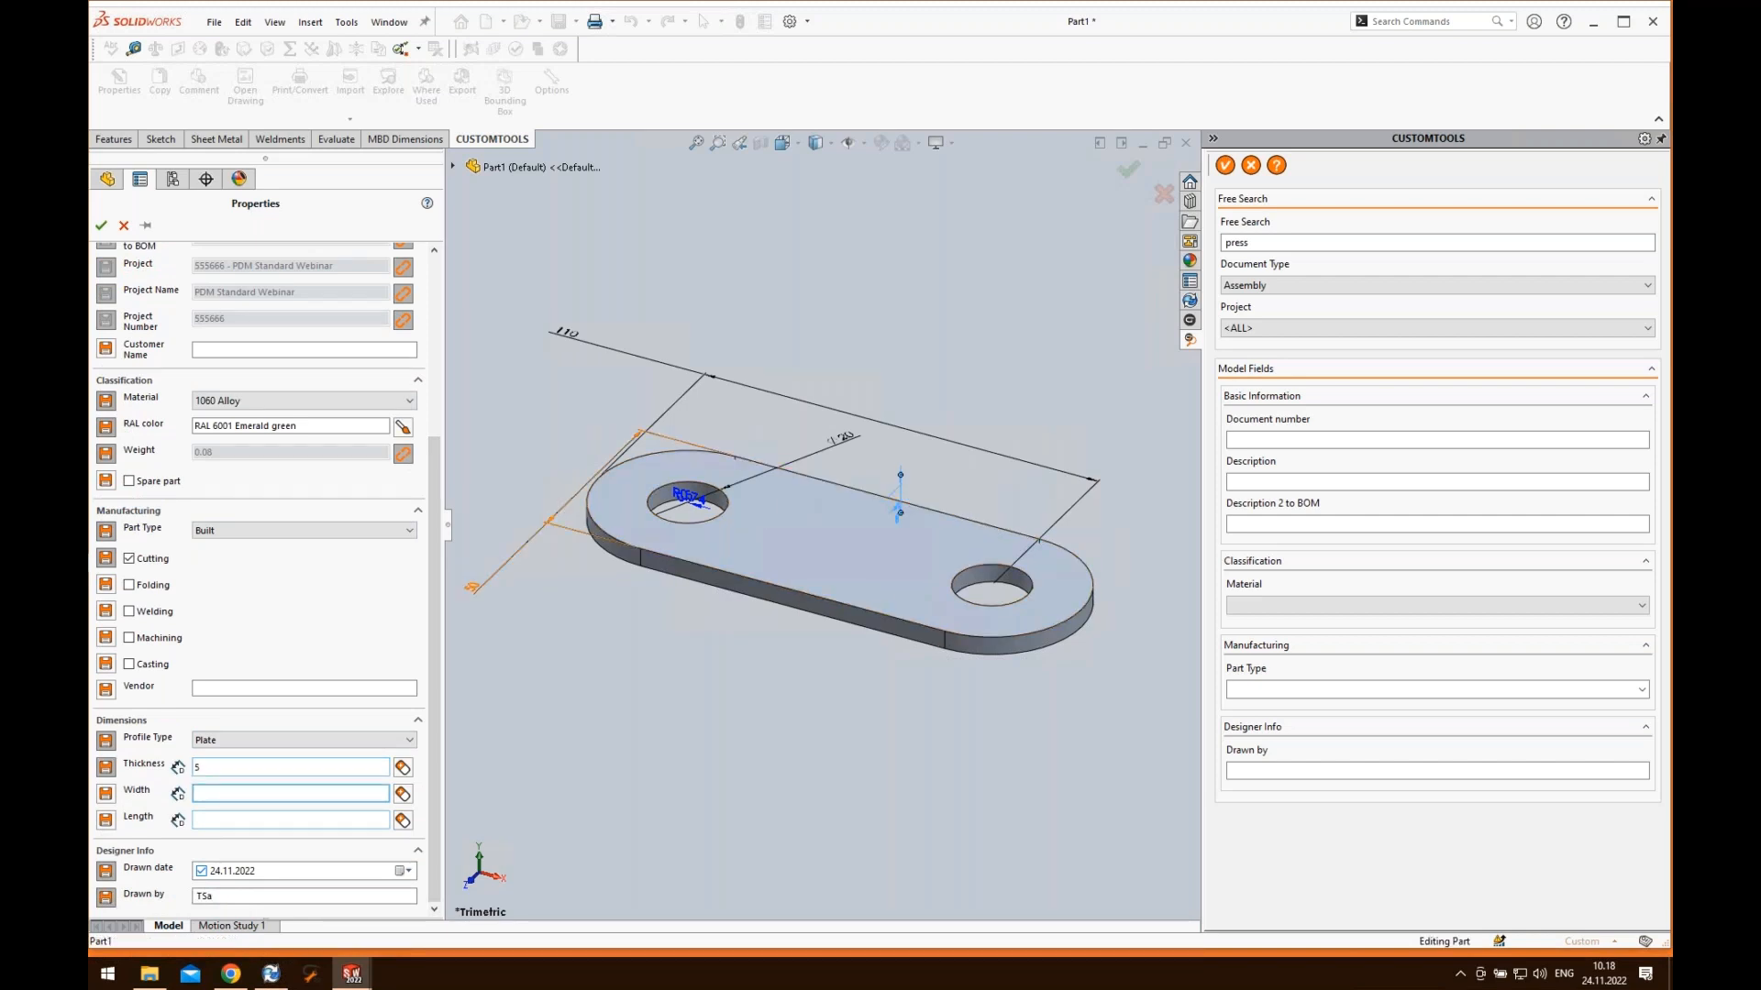
{"action": "left_click", "coordinate": [472, 587]}
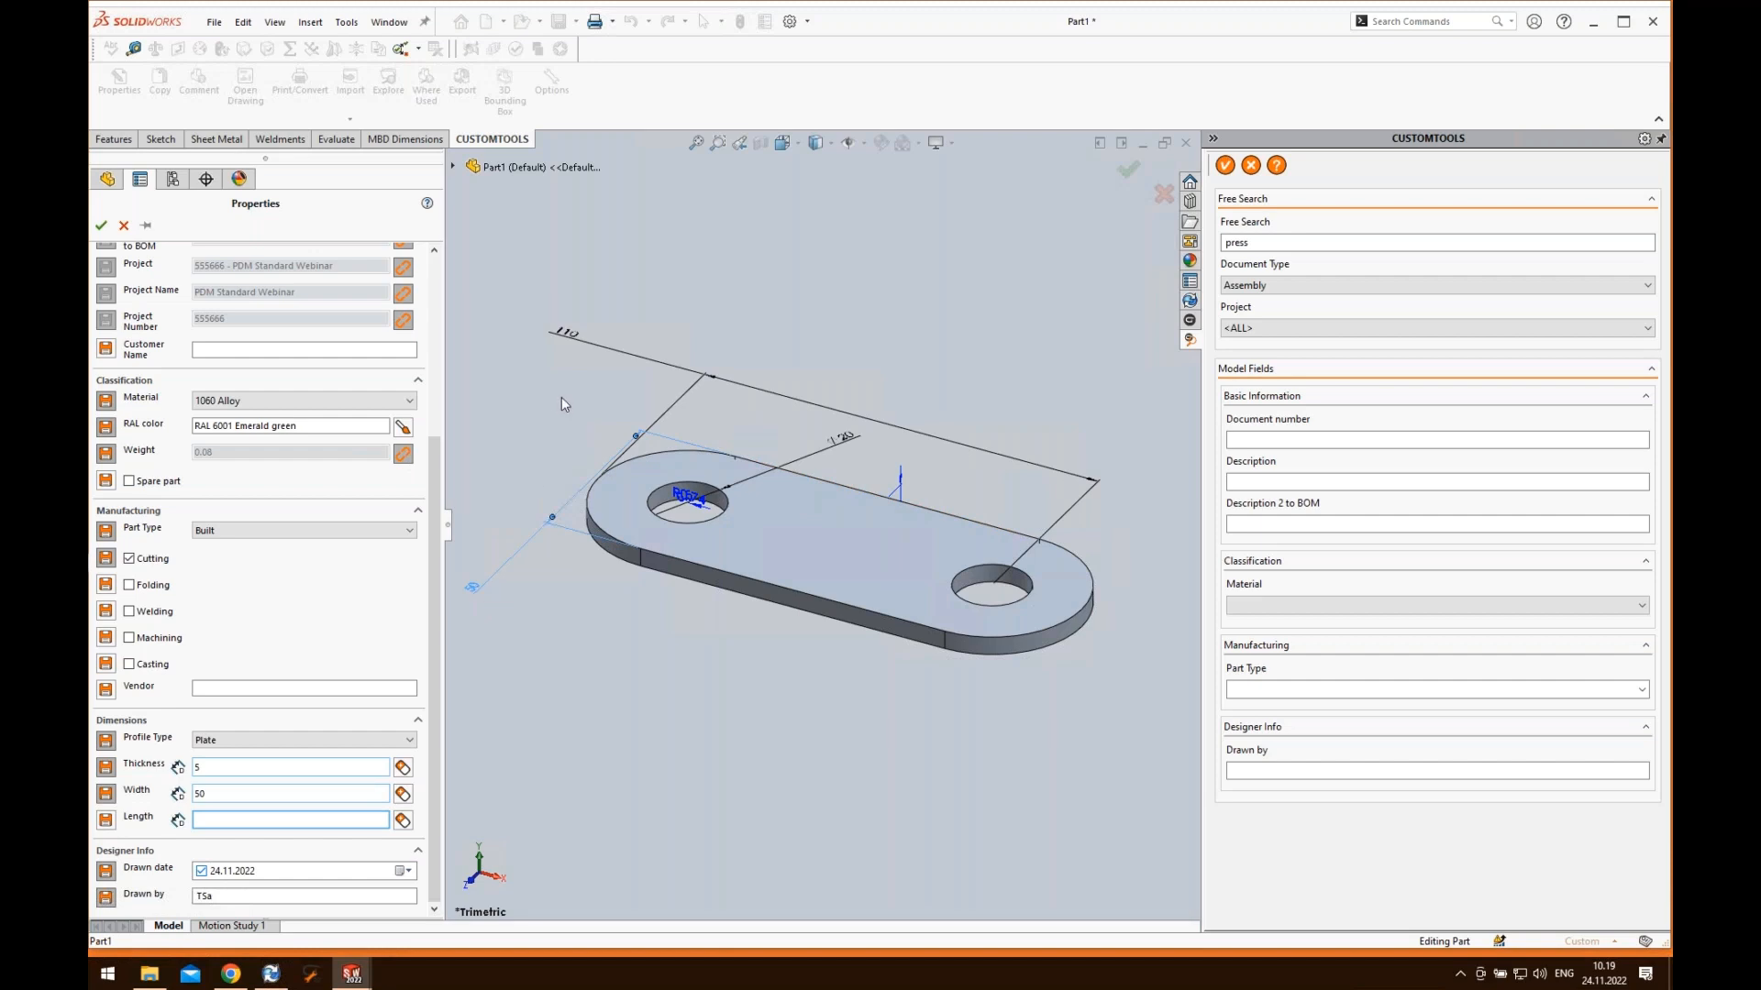
{"action": "left_click", "coordinate": [568, 337]}
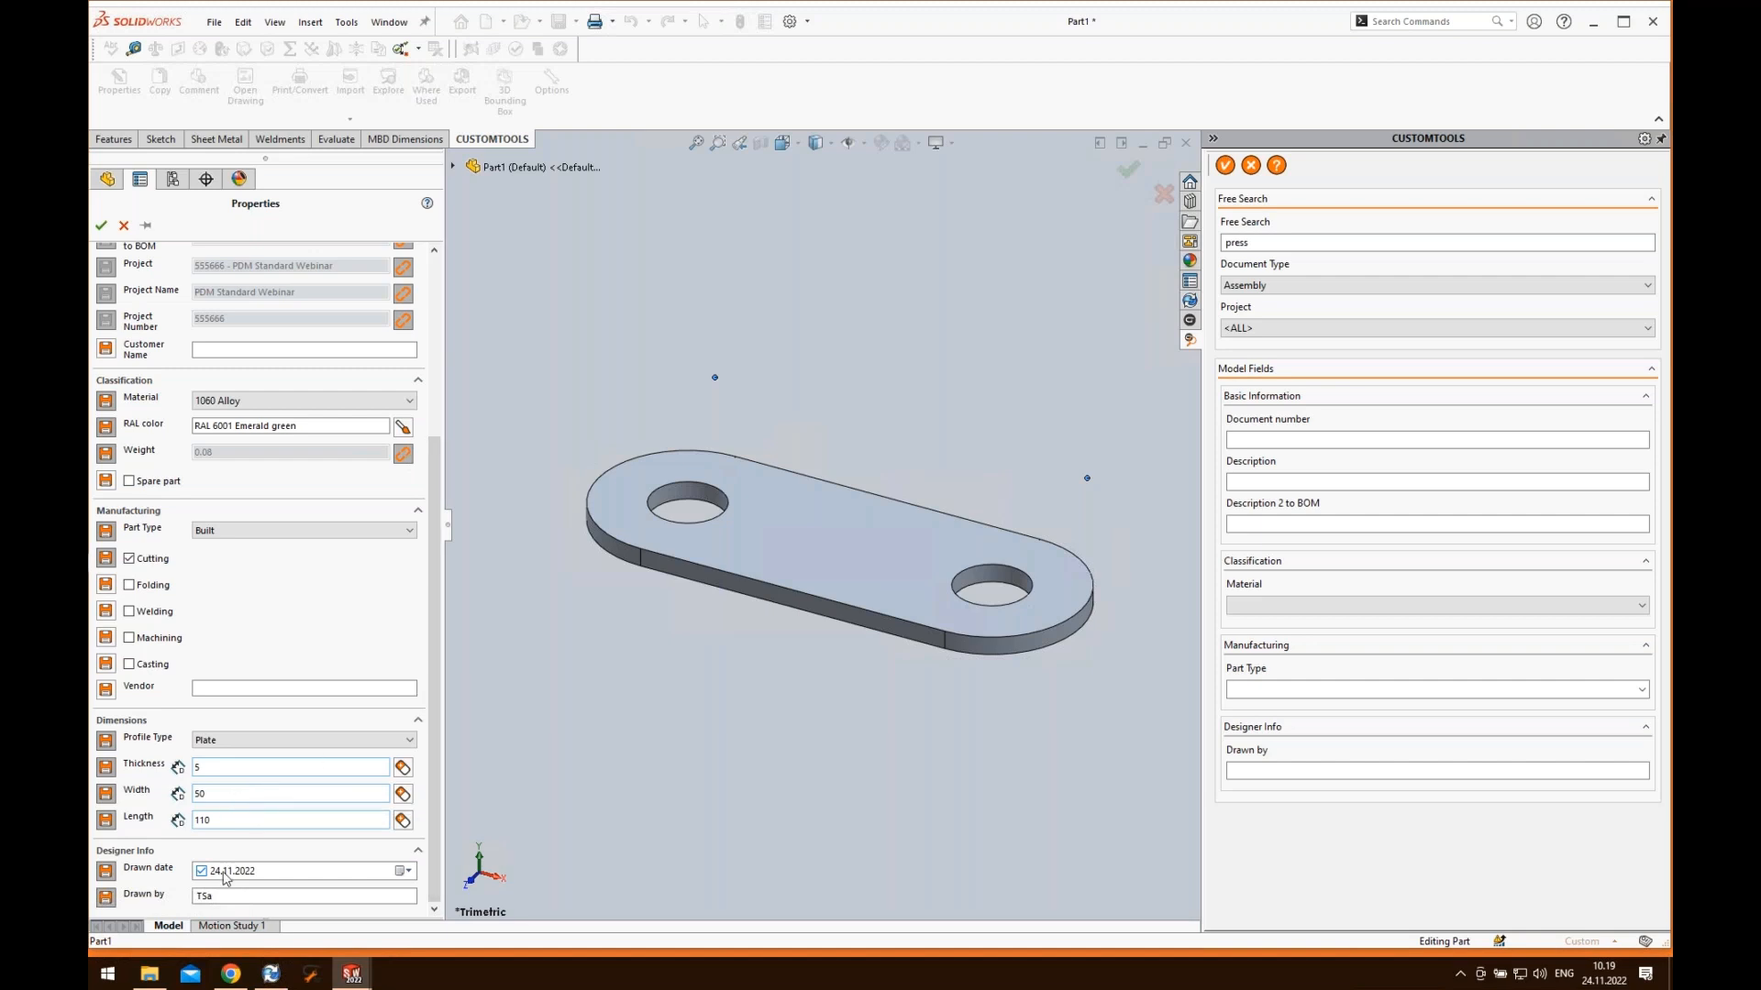
{"action": "left_click_drag", "start_coordinate": [431, 793], "coordinate": [482, 595]}
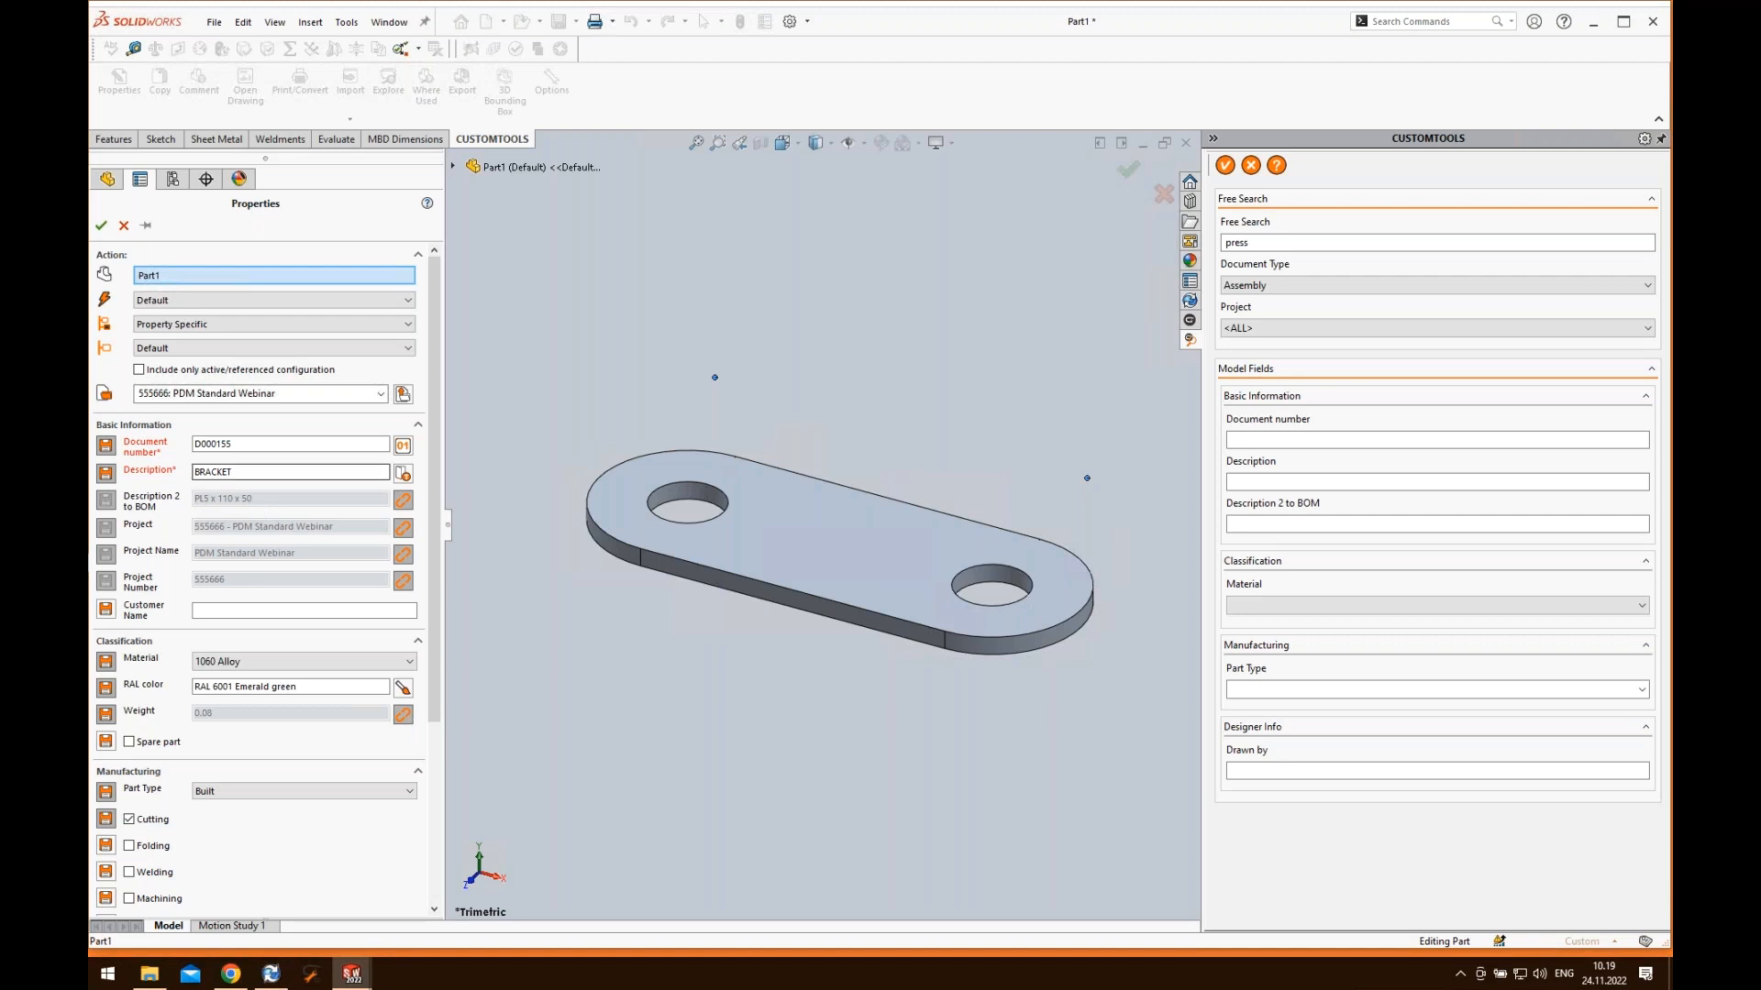
{"action": "left_click", "coordinate": [101, 227]}
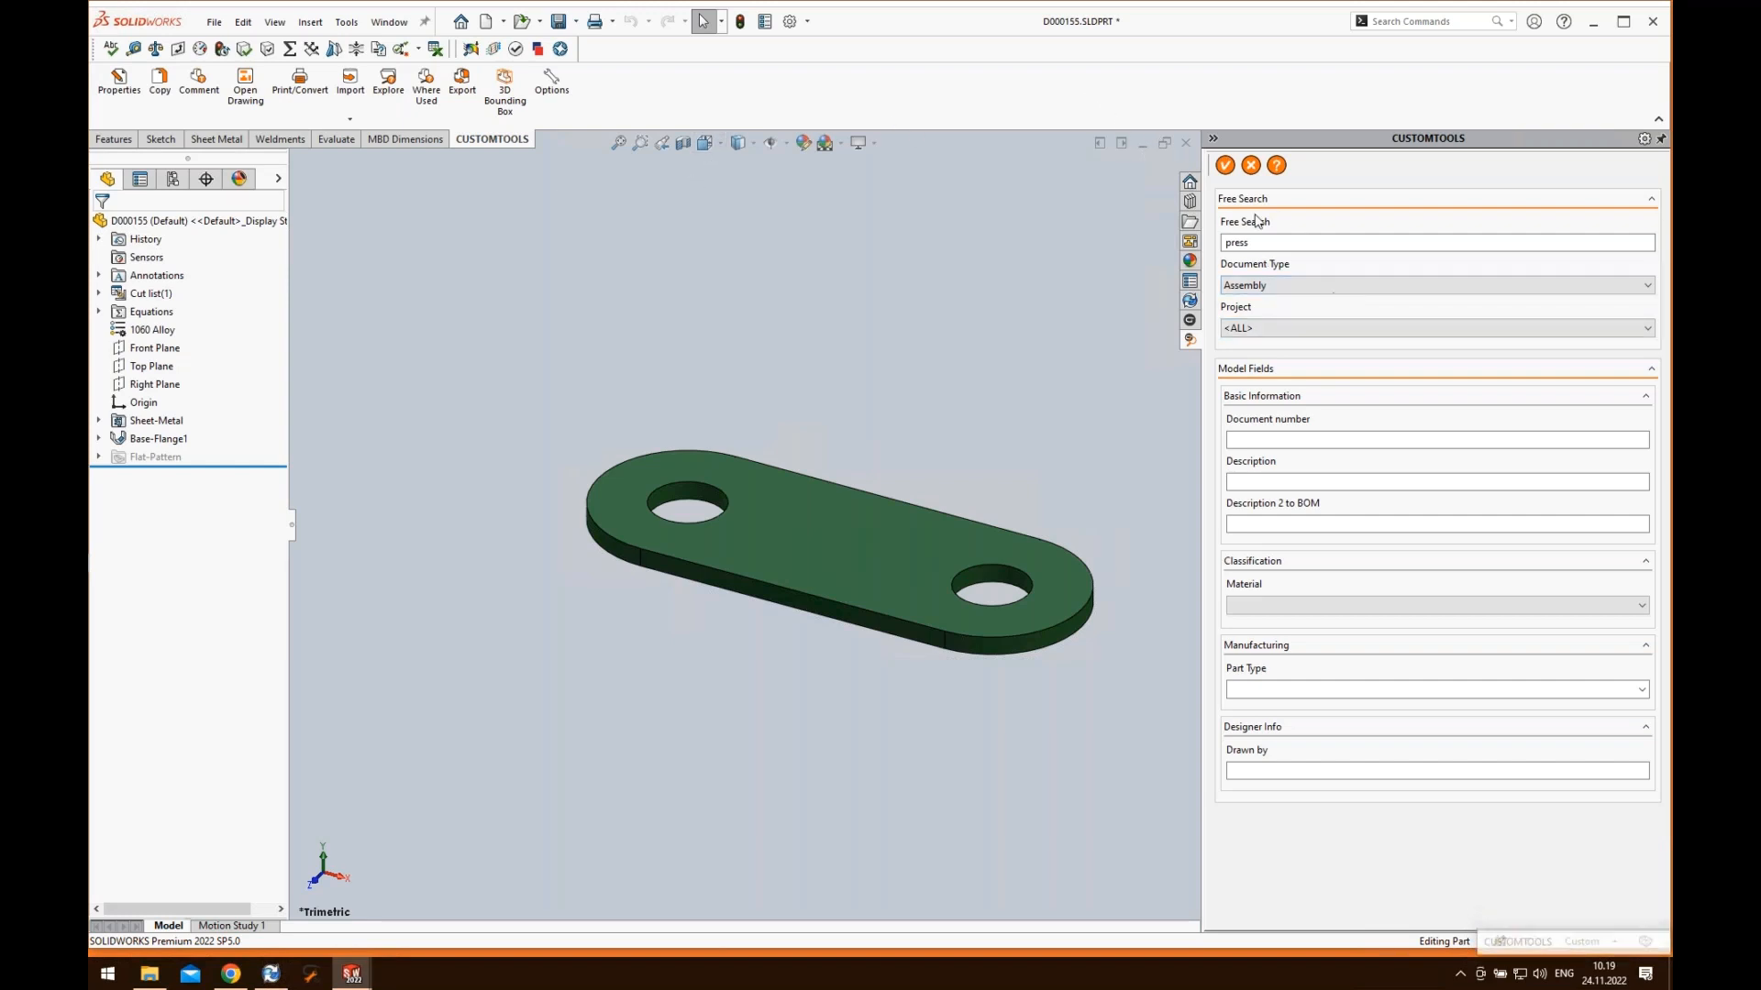
- Review the PDM data card of part D000155, checking its part number, description, material and project fields
{"action": "left_click", "coordinate": [1189, 301]}
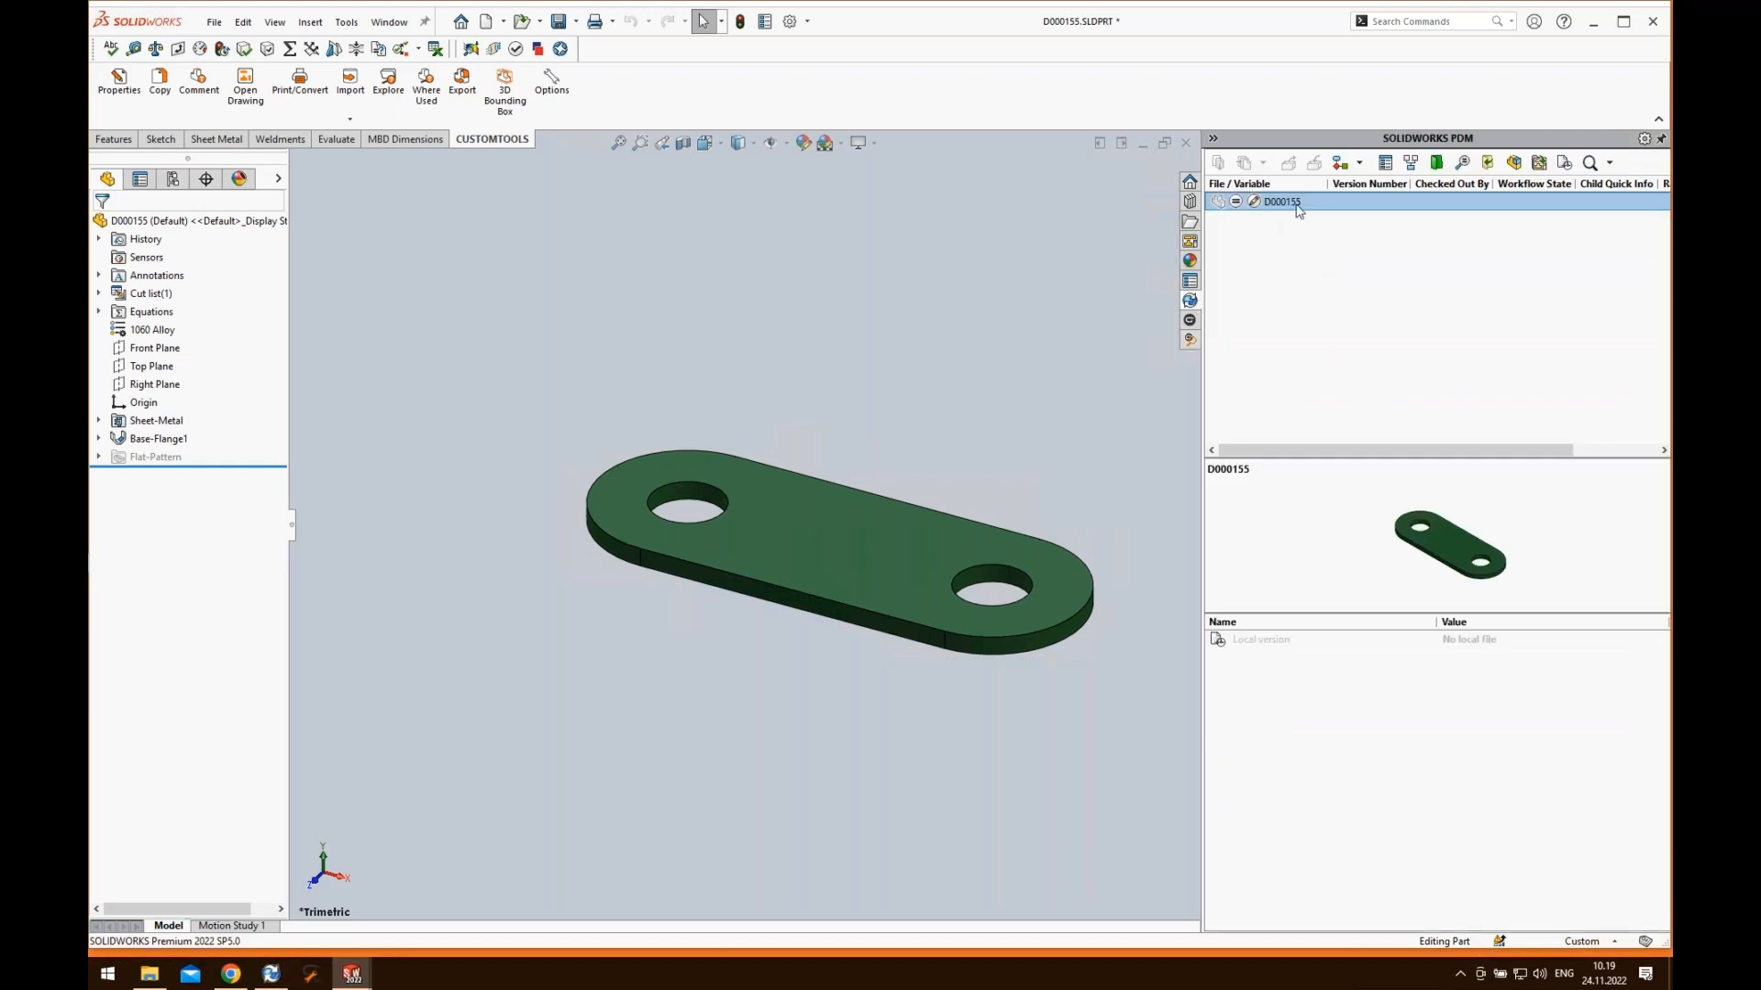
{"action": "left_click", "coordinate": [1387, 168]}
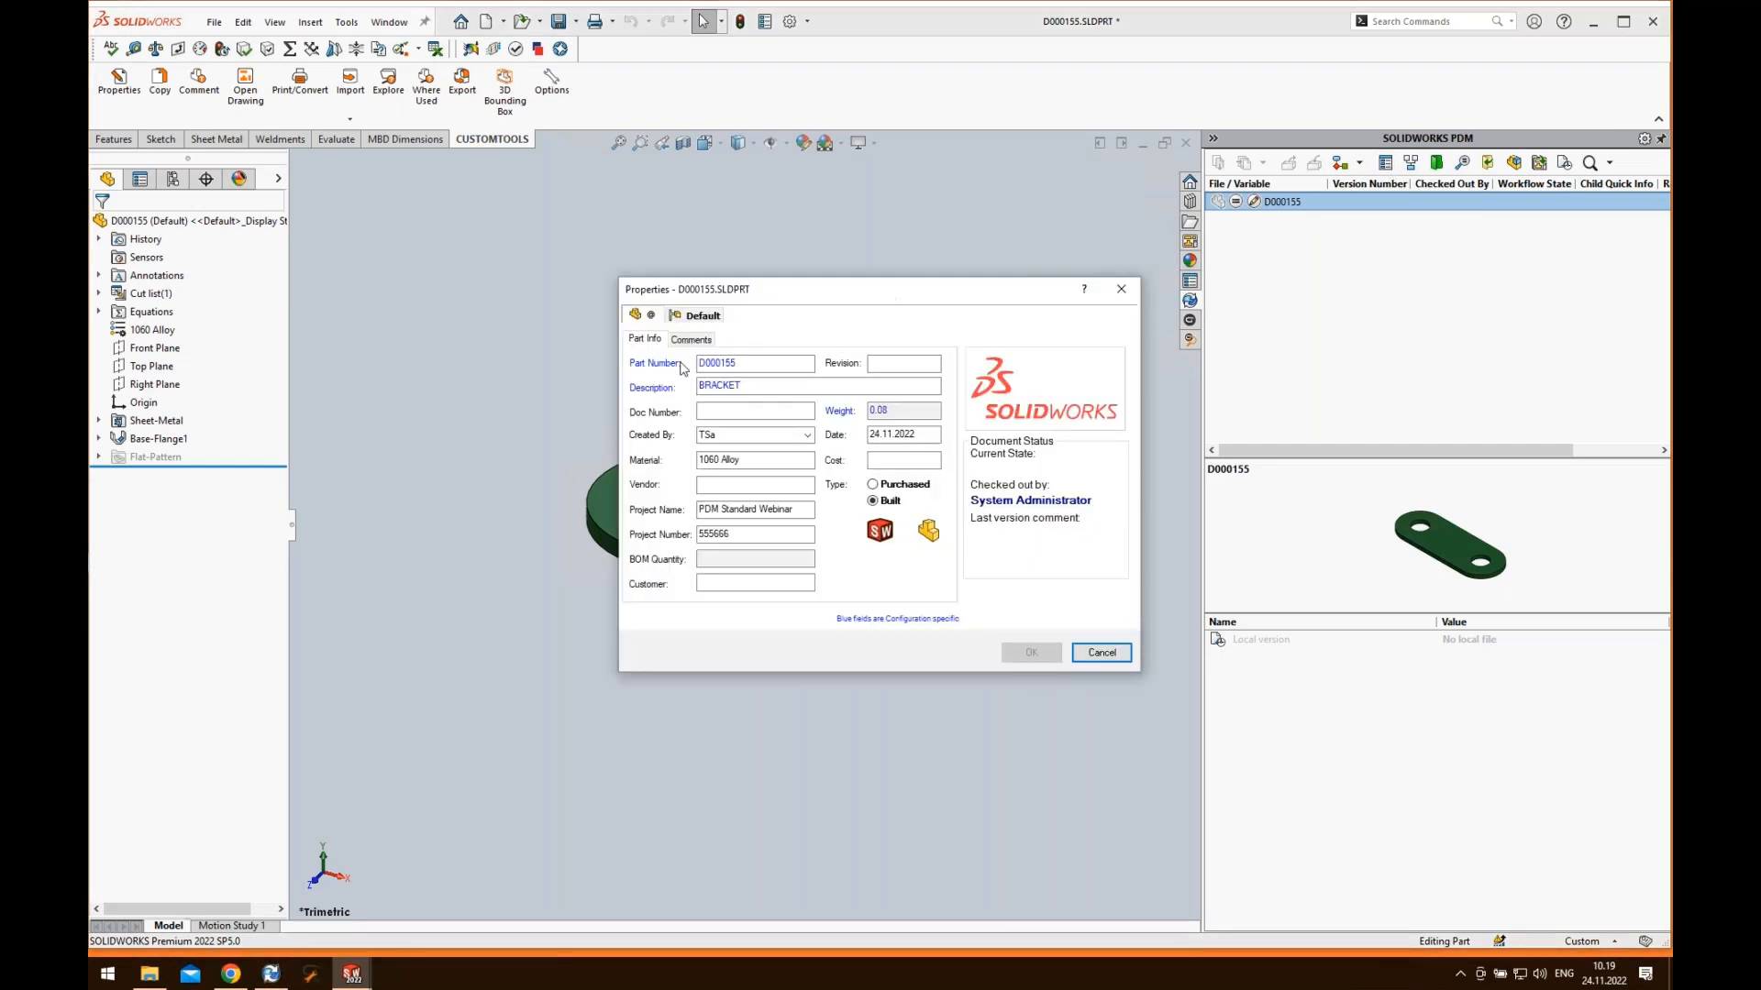
{"action": "left_click", "coordinate": [736, 385]}
{"action": "left_click_drag", "start_coordinate": [937, 305], "coordinate": [849, 269]}
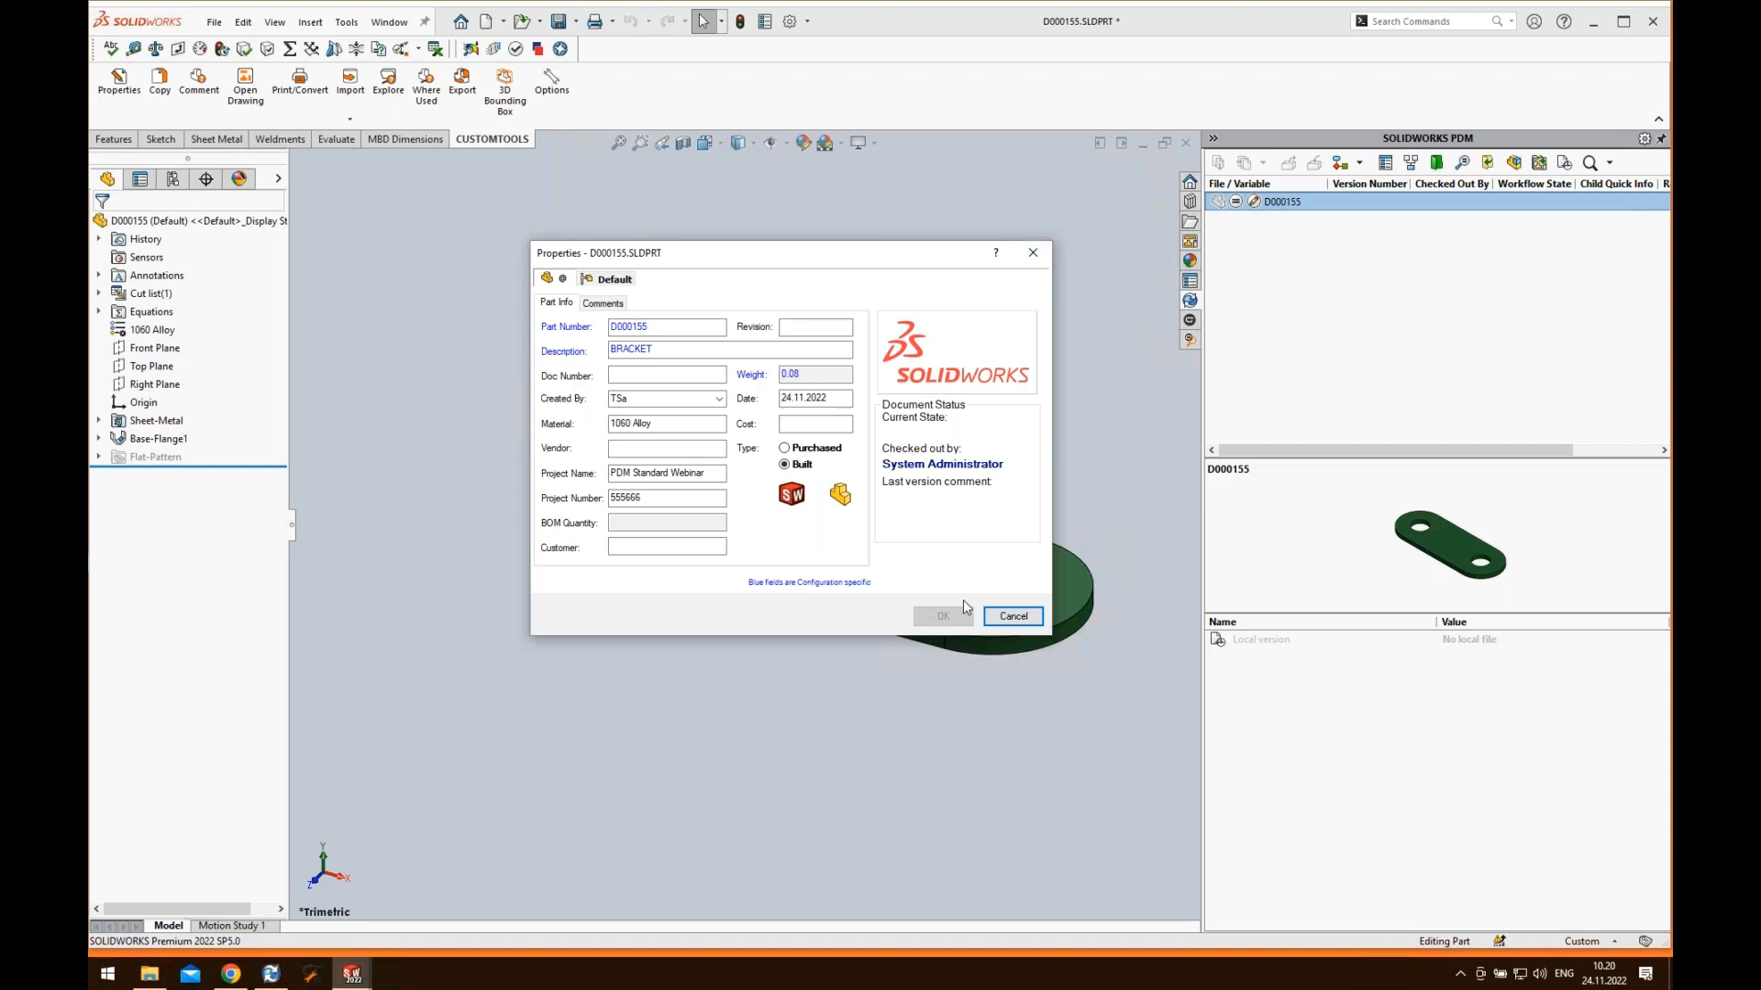
{"action": "left_click", "coordinate": [1010, 625]}
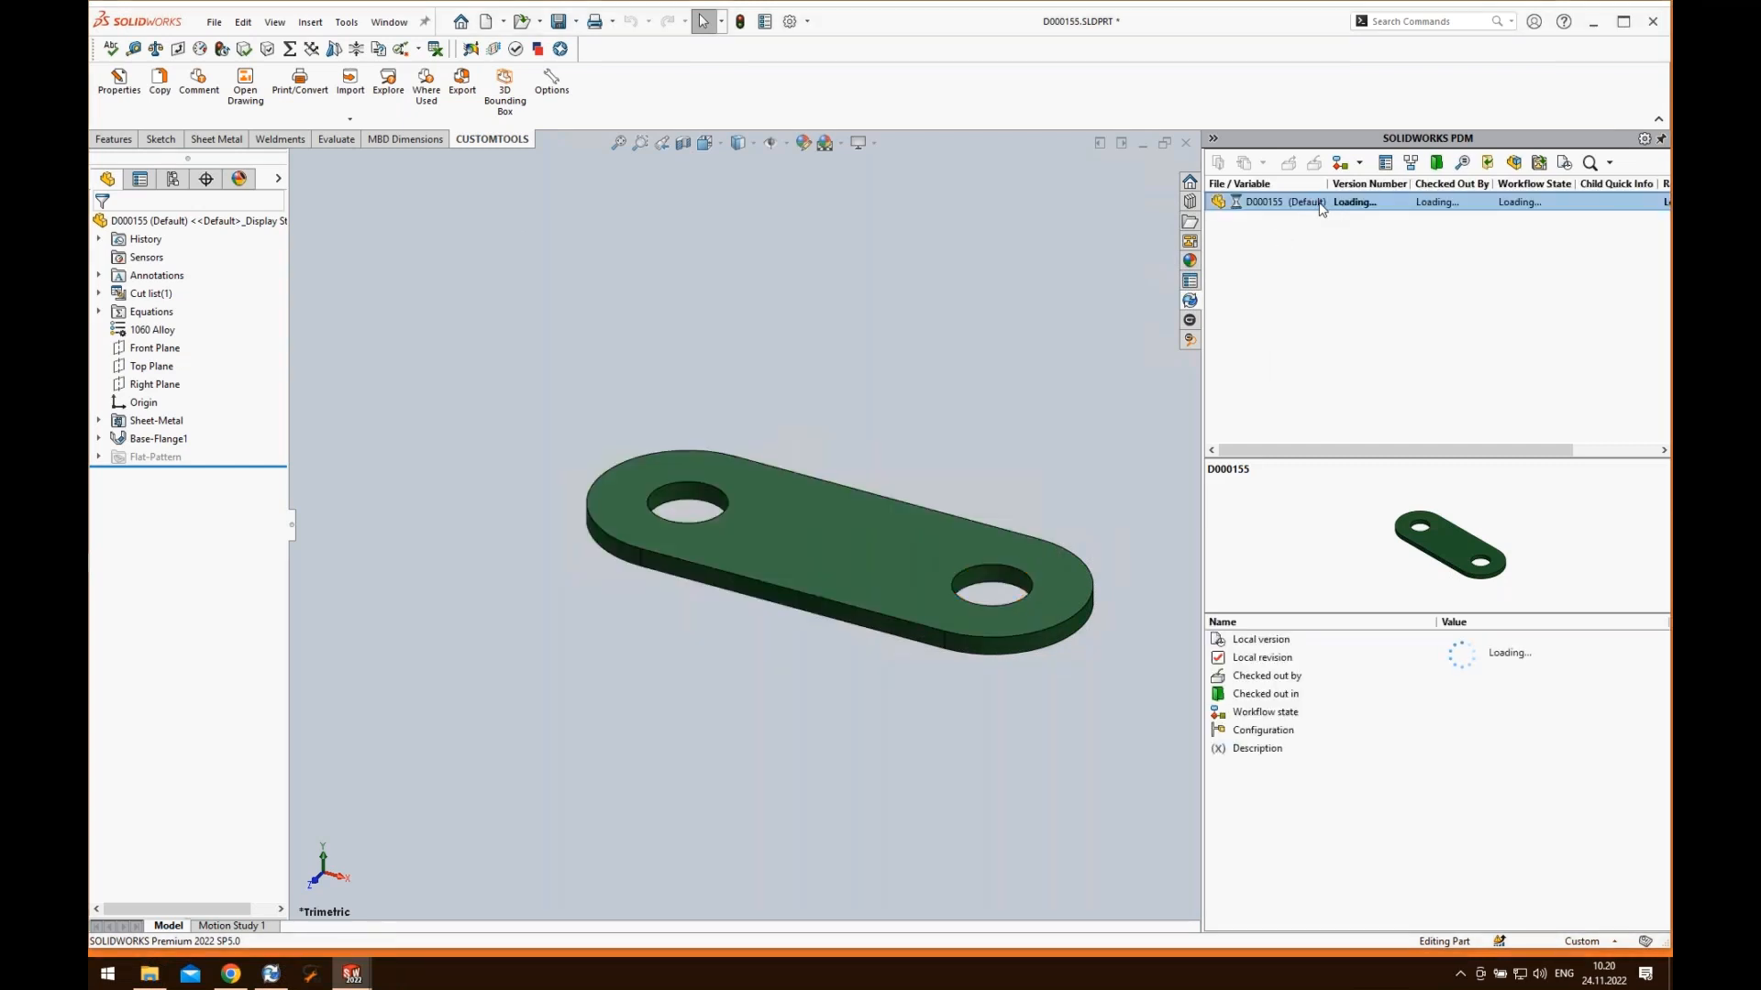
- Create a drawing from the part using the CUSTOMTOOLS Drawing template and the A4-P sheet format
{"action": "left_click", "coordinate": [503, 21]}
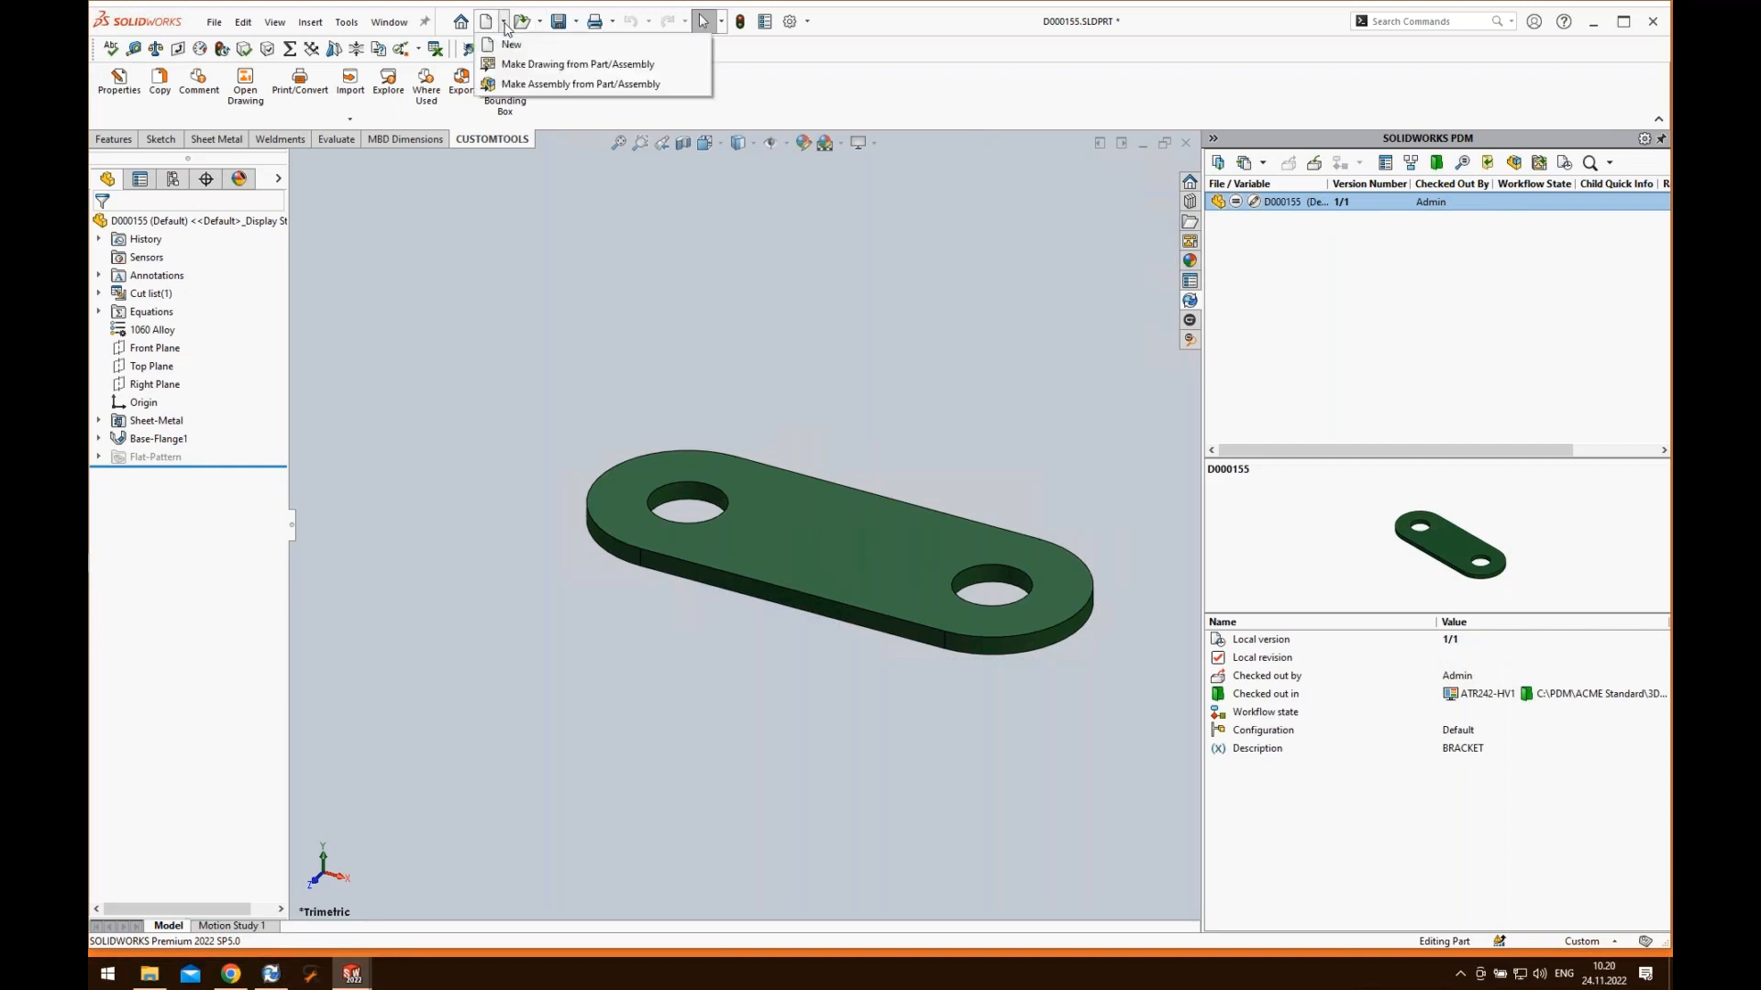
{"action": "left_click", "coordinate": [532, 64]}
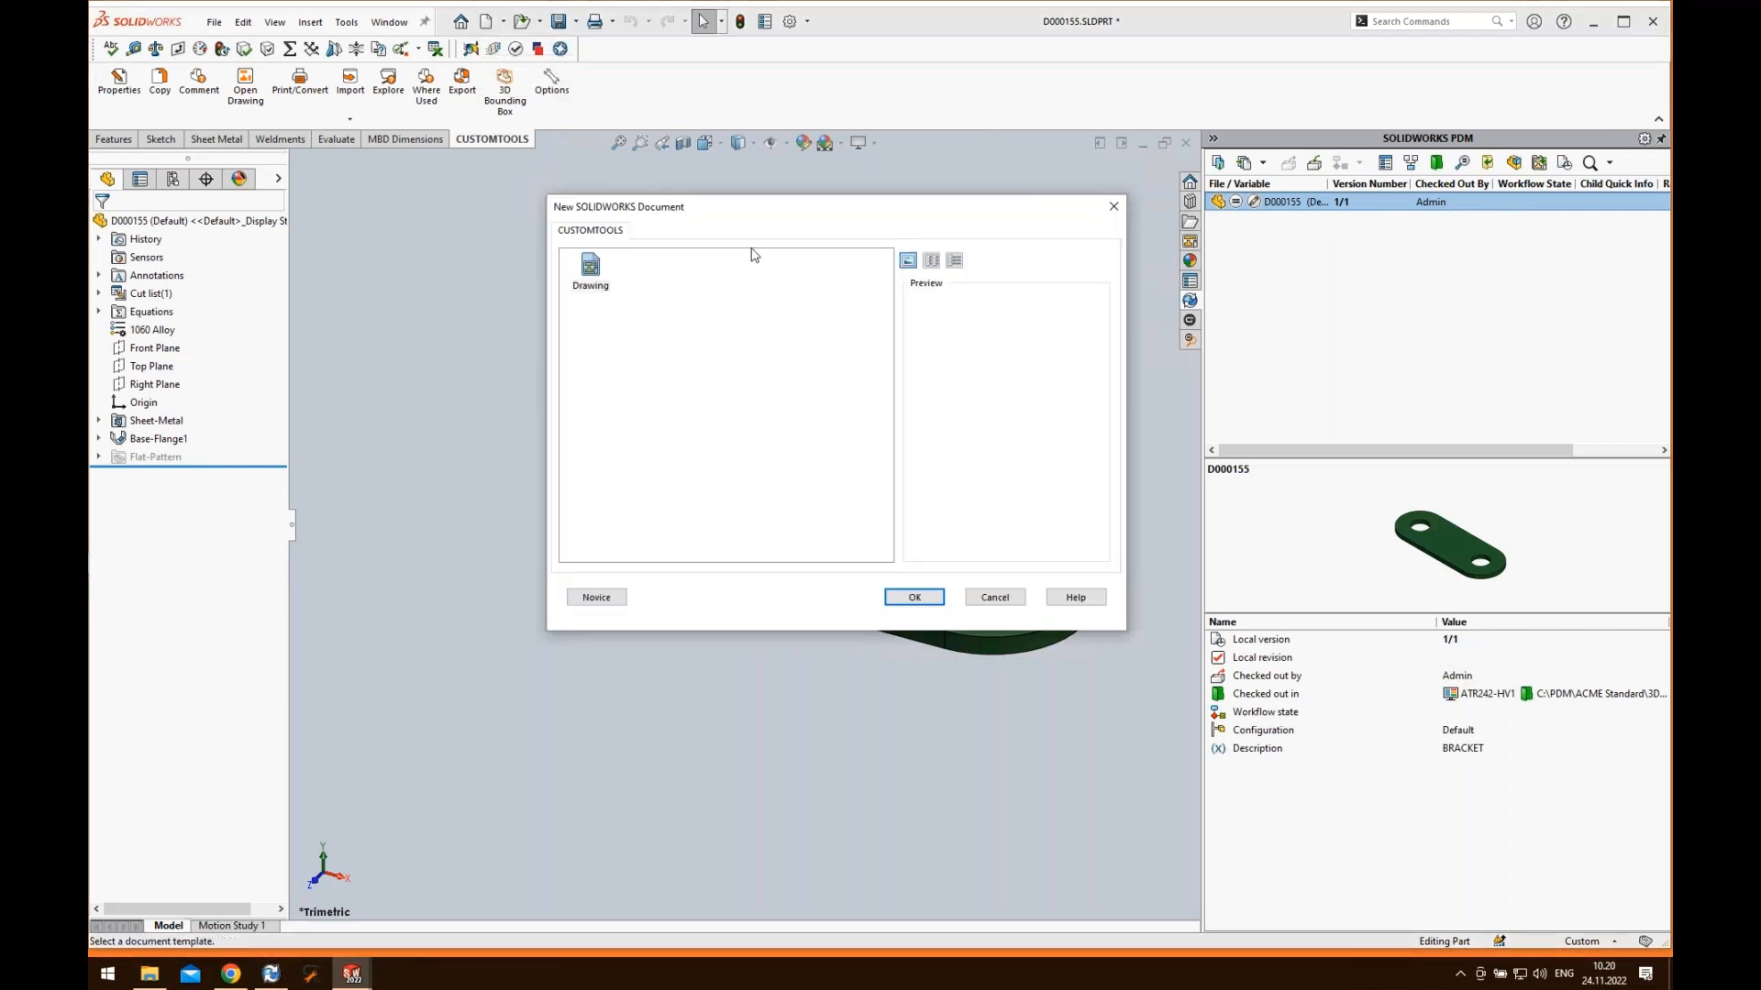
{"action": "double_click", "coordinate": [592, 269]}
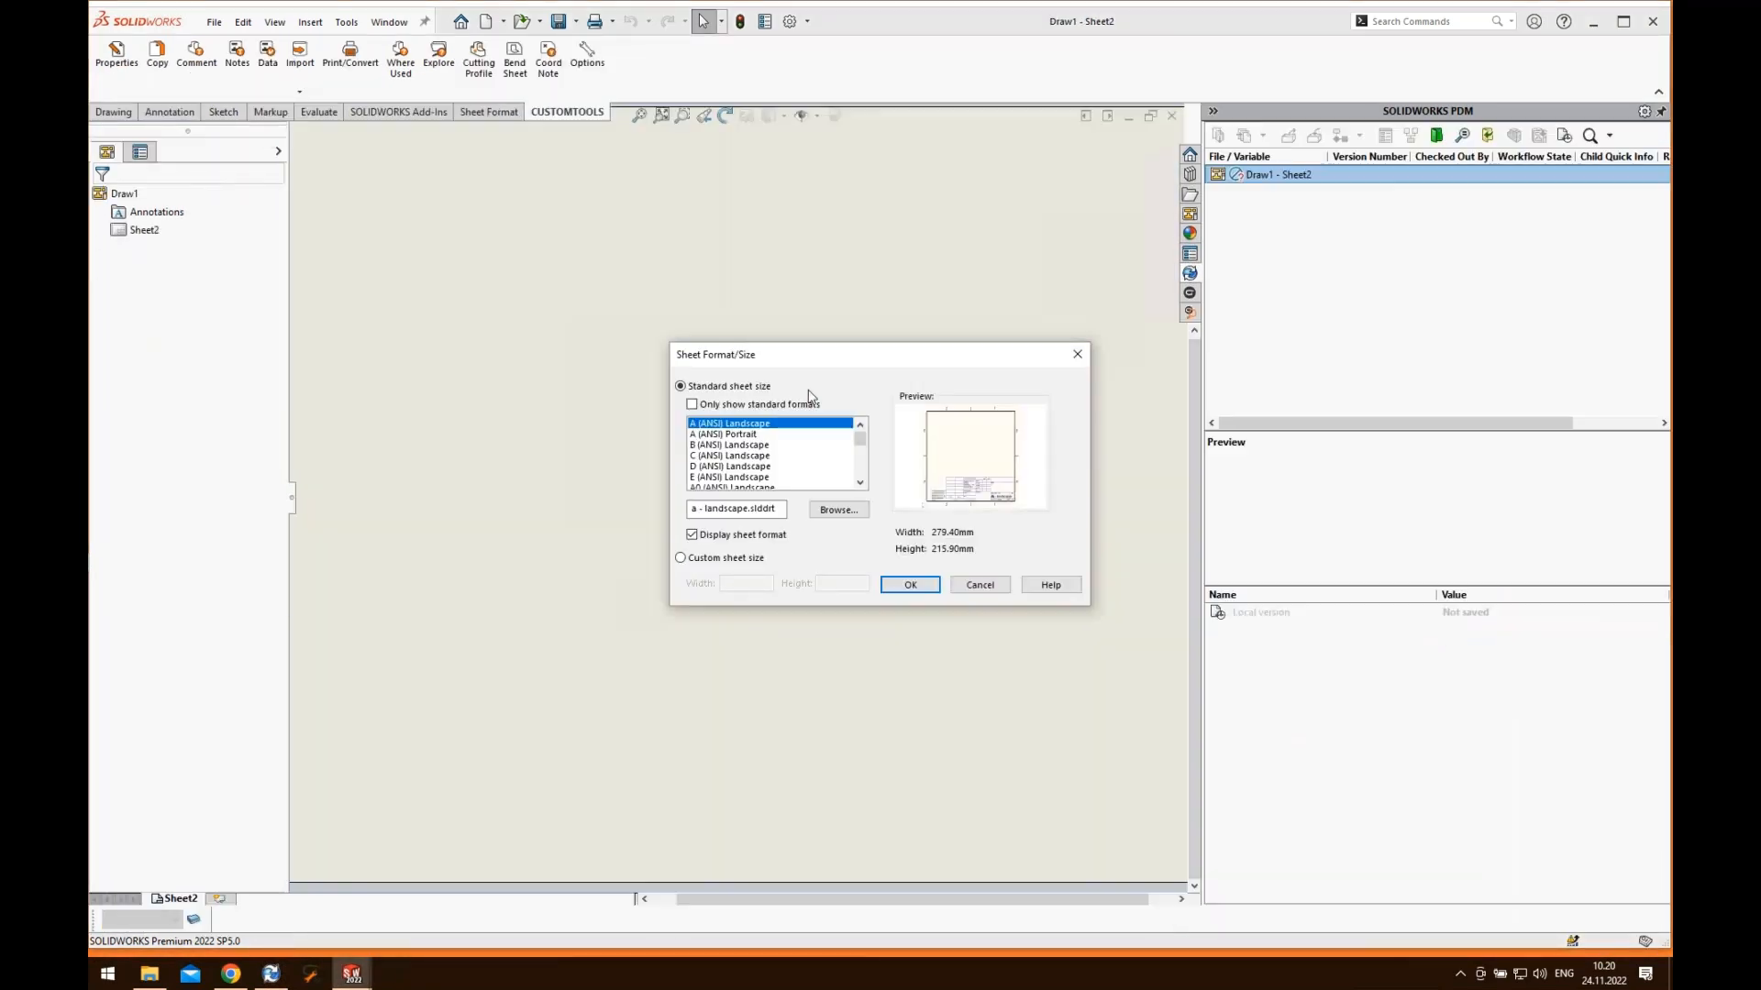
{"action": "left_click_drag", "start_coordinate": [860, 440], "coordinate": [861, 476]}
{"action": "left_click", "coordinate": [725, 477]}
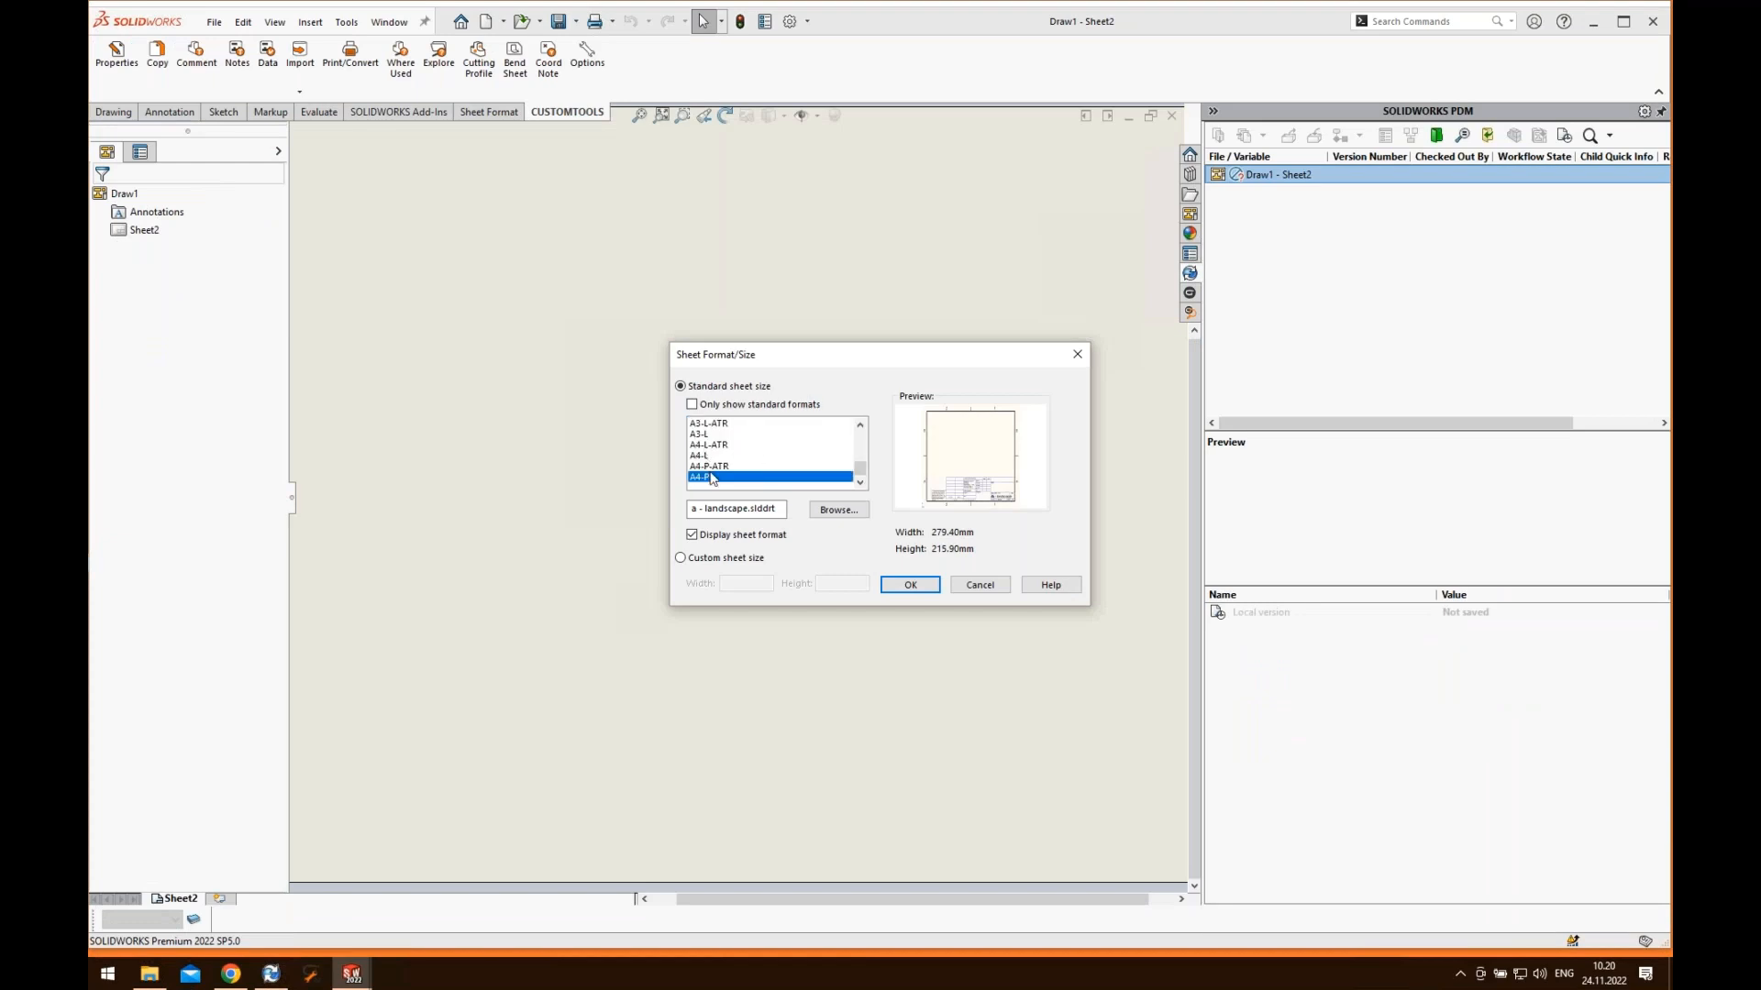
{"action": "left_click", "coordinate": [911, 584]}
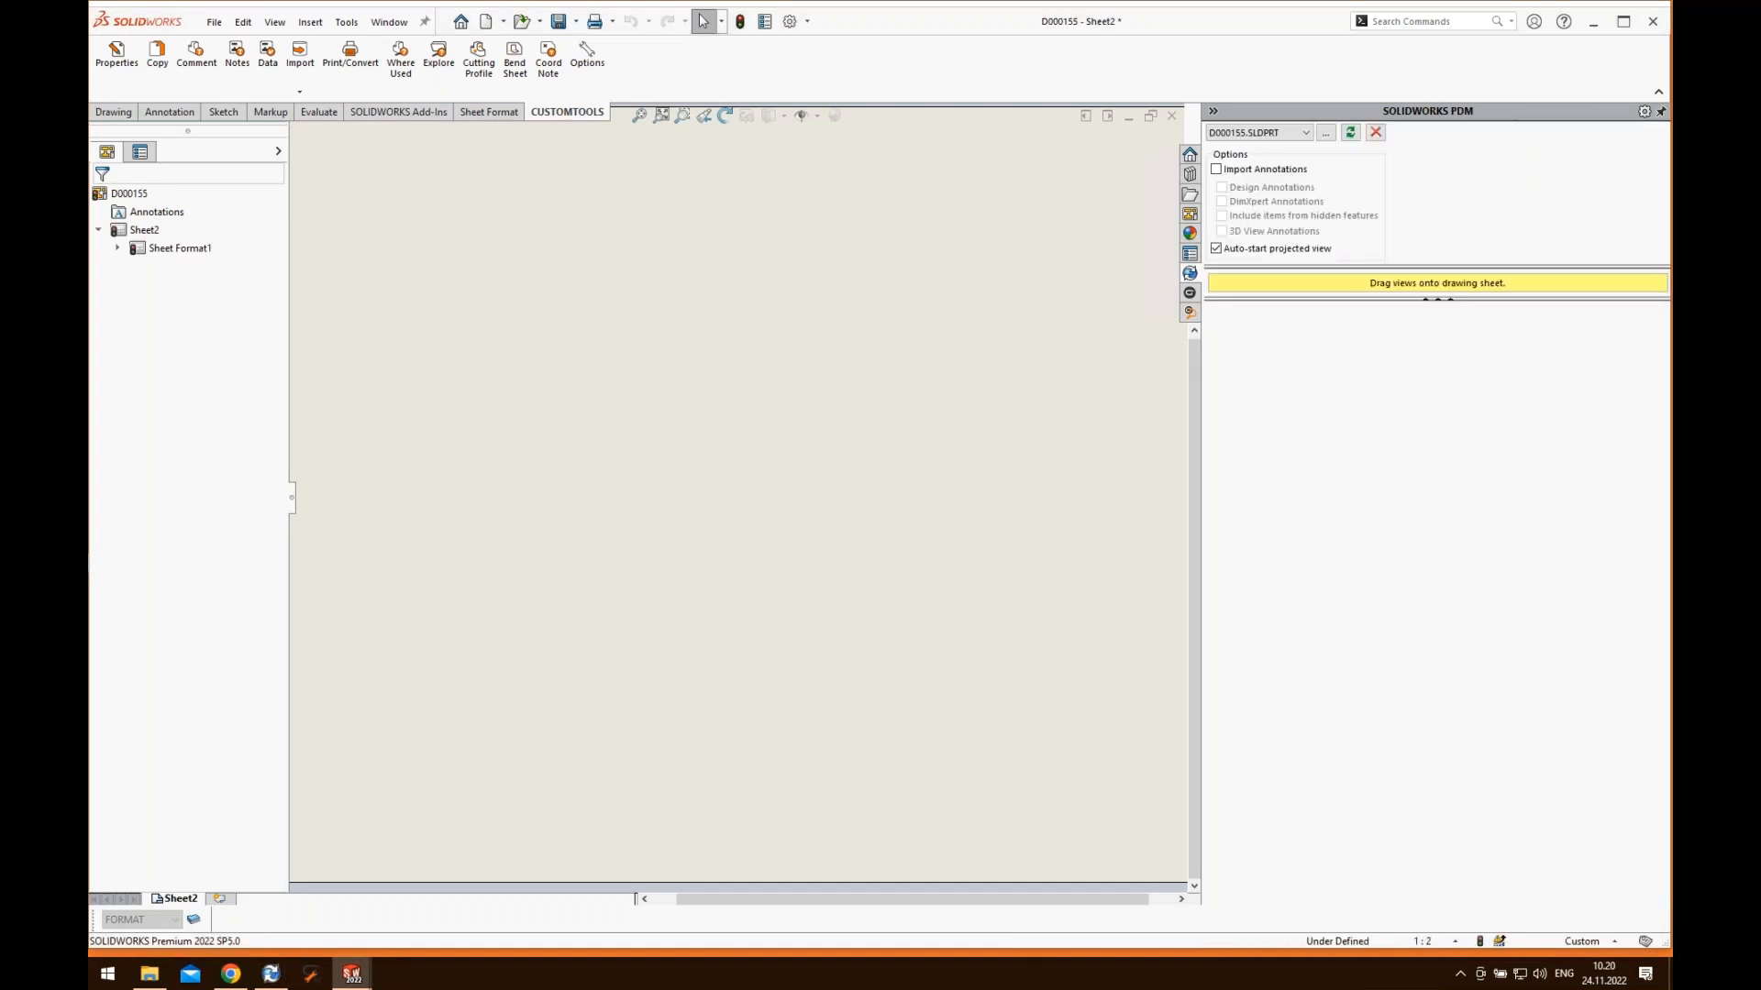
- Place the top view with a projected view below it, and a Shaded With Edges isometric view at the sheet's lower right
{"action": "mouse_move", "coordinate": [1255, 343]}
{"action": "left_mouse_down"}
{"action": "mouse_move", "coordinate": [1148, 345]}
{"action": "mouse_move", "coordinate": [677, 253]}
{"action": "mouse_move", "coordinate": [665, 321]}
{"action": "left_mouse_up"}
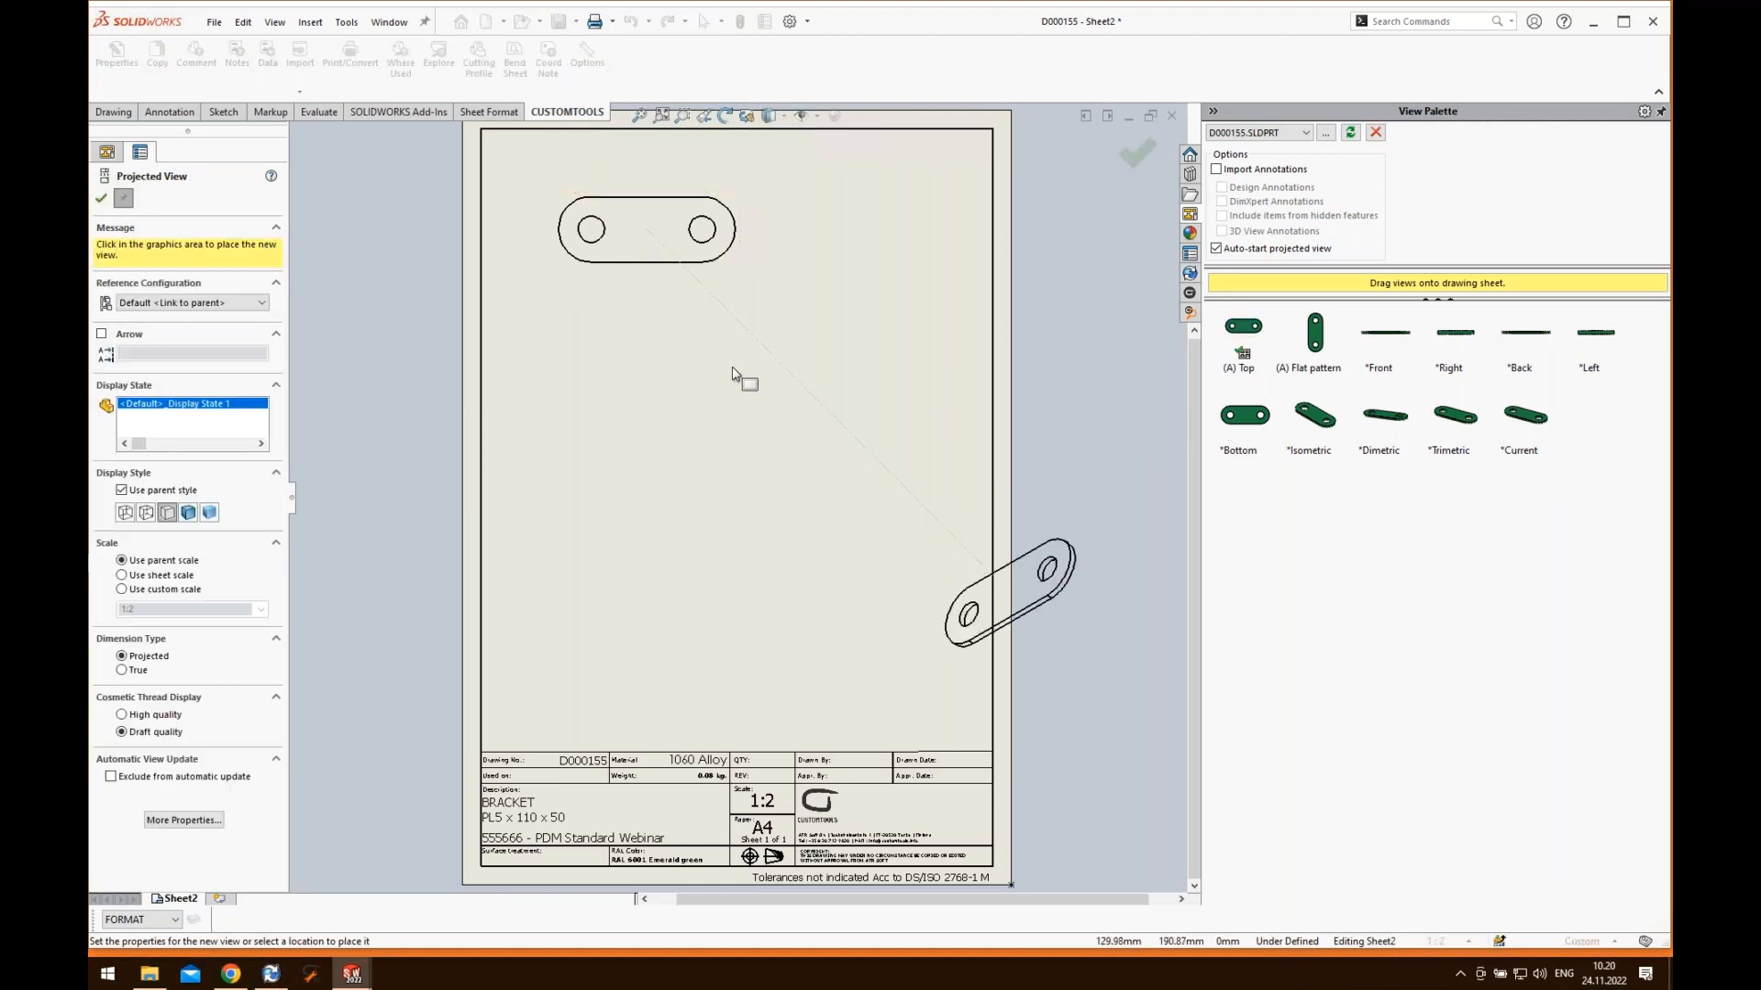
{"action": "left_click", "coordinate": [688, 352]}
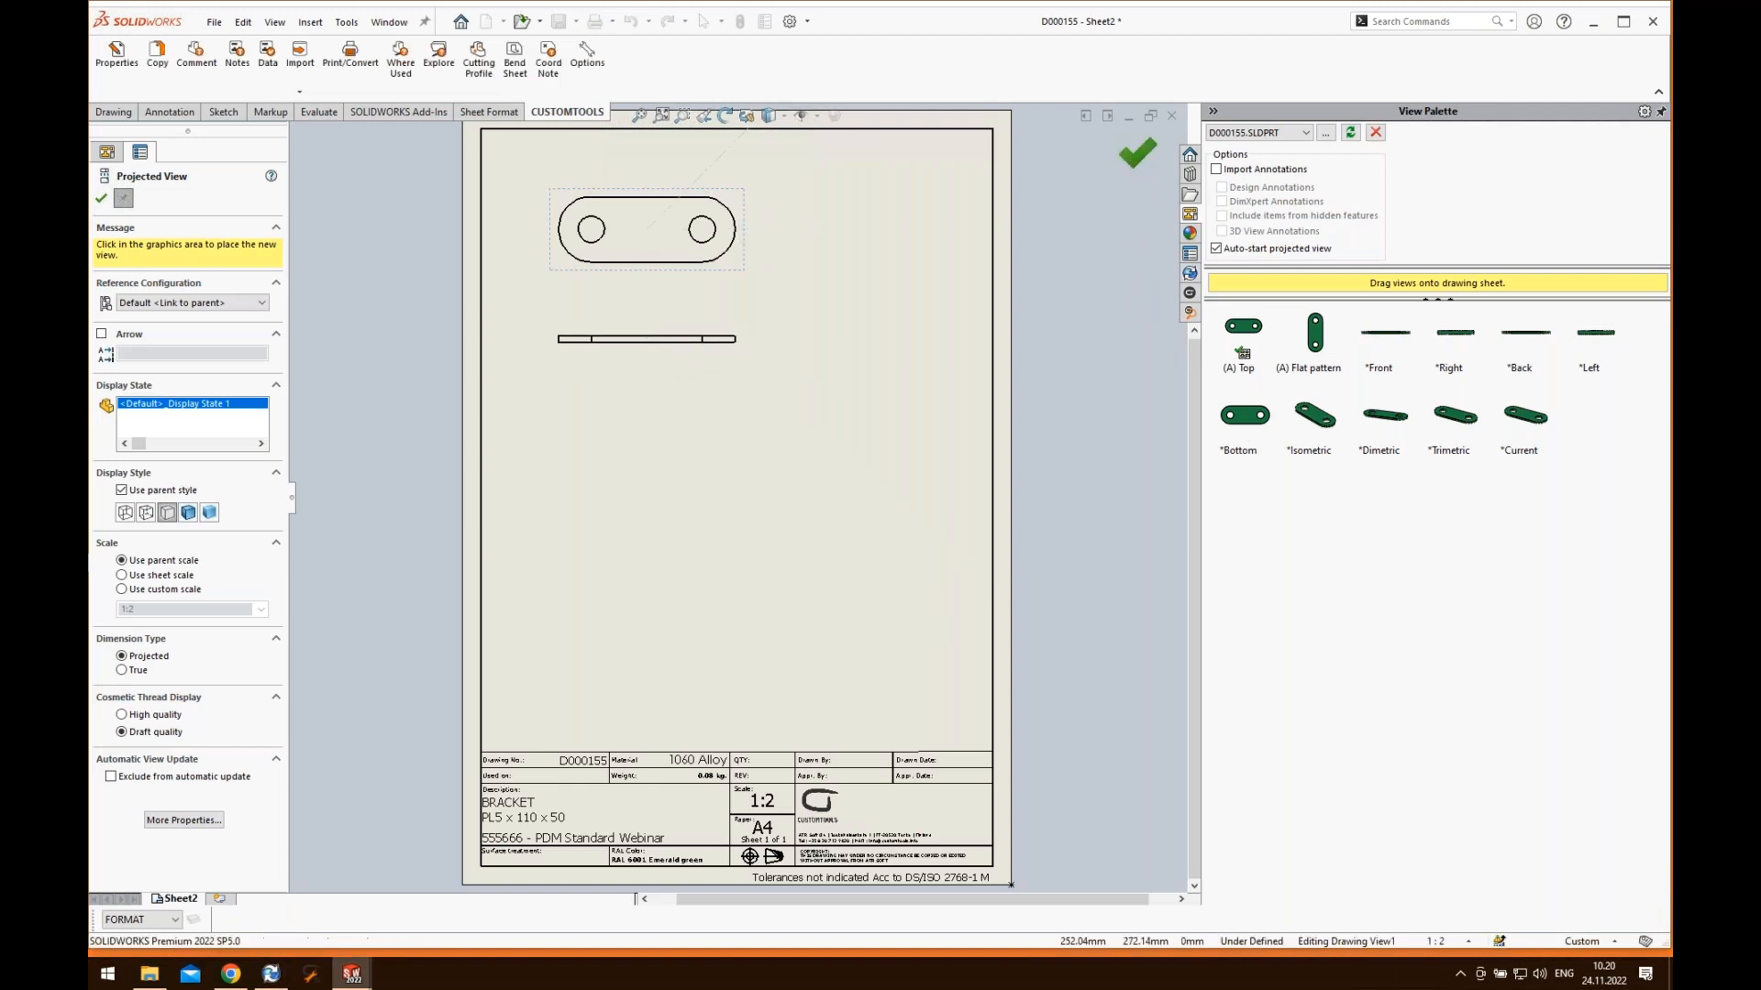
{"action": "left_click", "coordinate": [1137, 153]}
{"action": "left_click_drag", "start_coordinate": [1319, 426], "coordinate": [823, 544]}
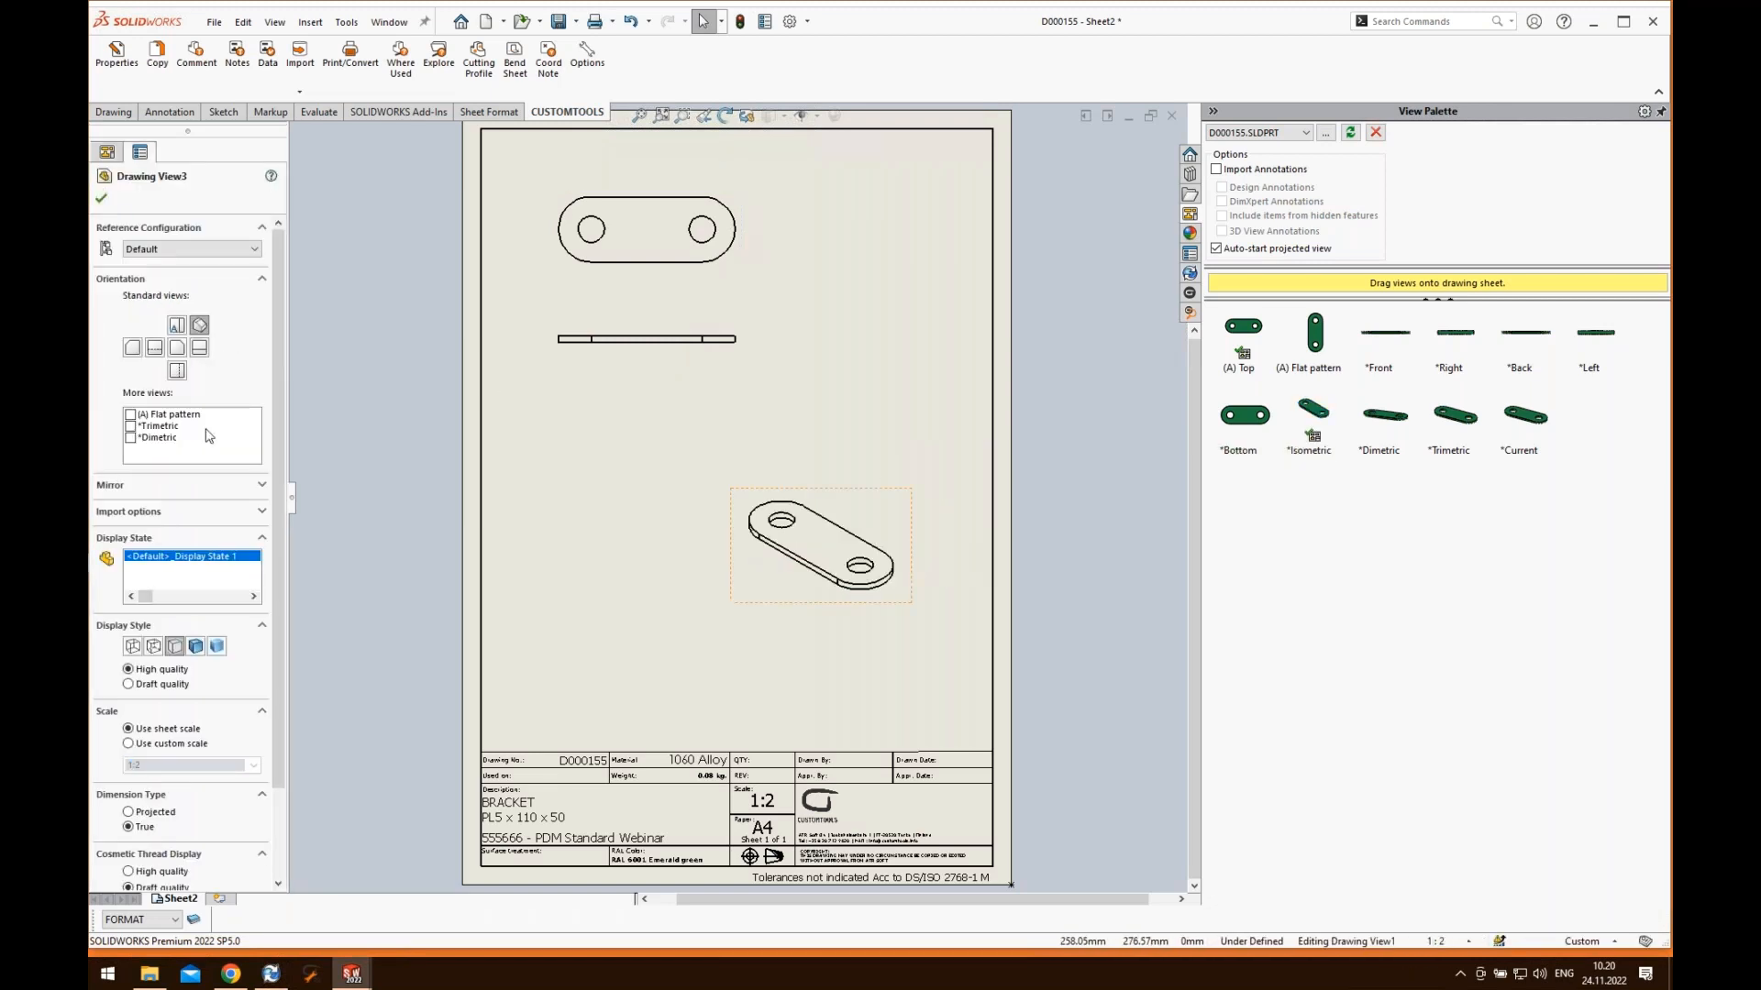
{"action": "left_click", "coordinate": [195, 646]}
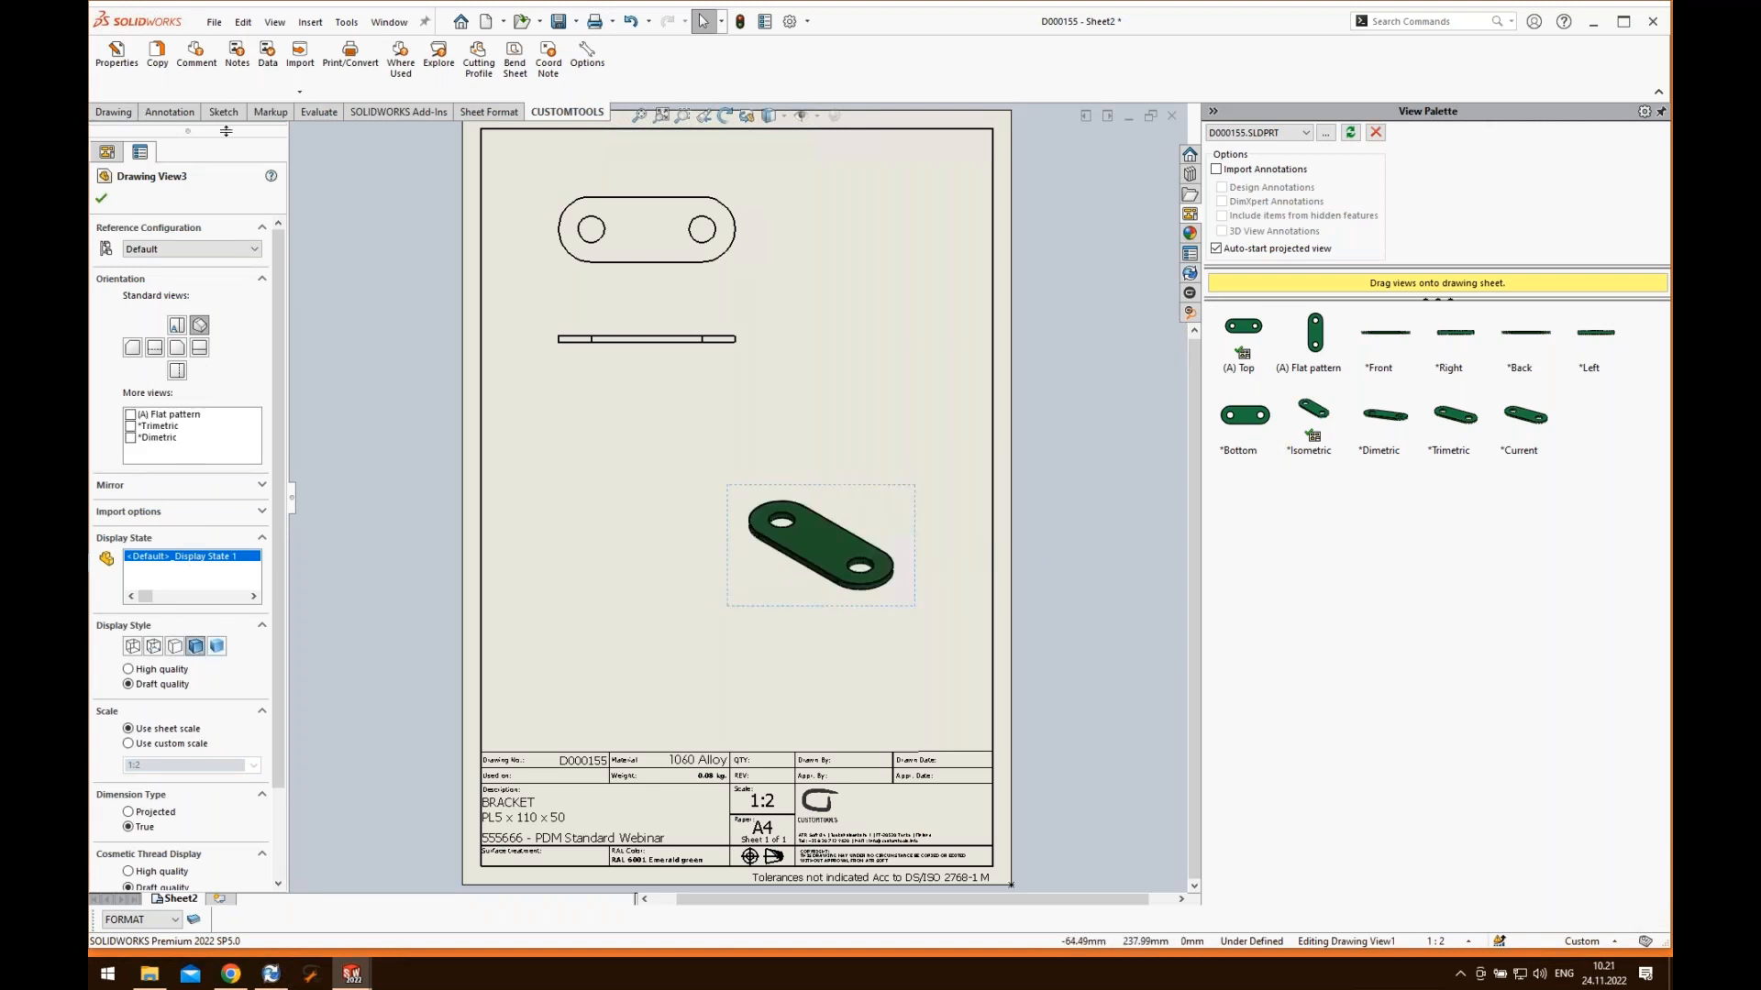
- Save the drawing together with its referenced part, and close the drawing to return to the part
{"action": "left_click", "coordinate": [559, 22]}
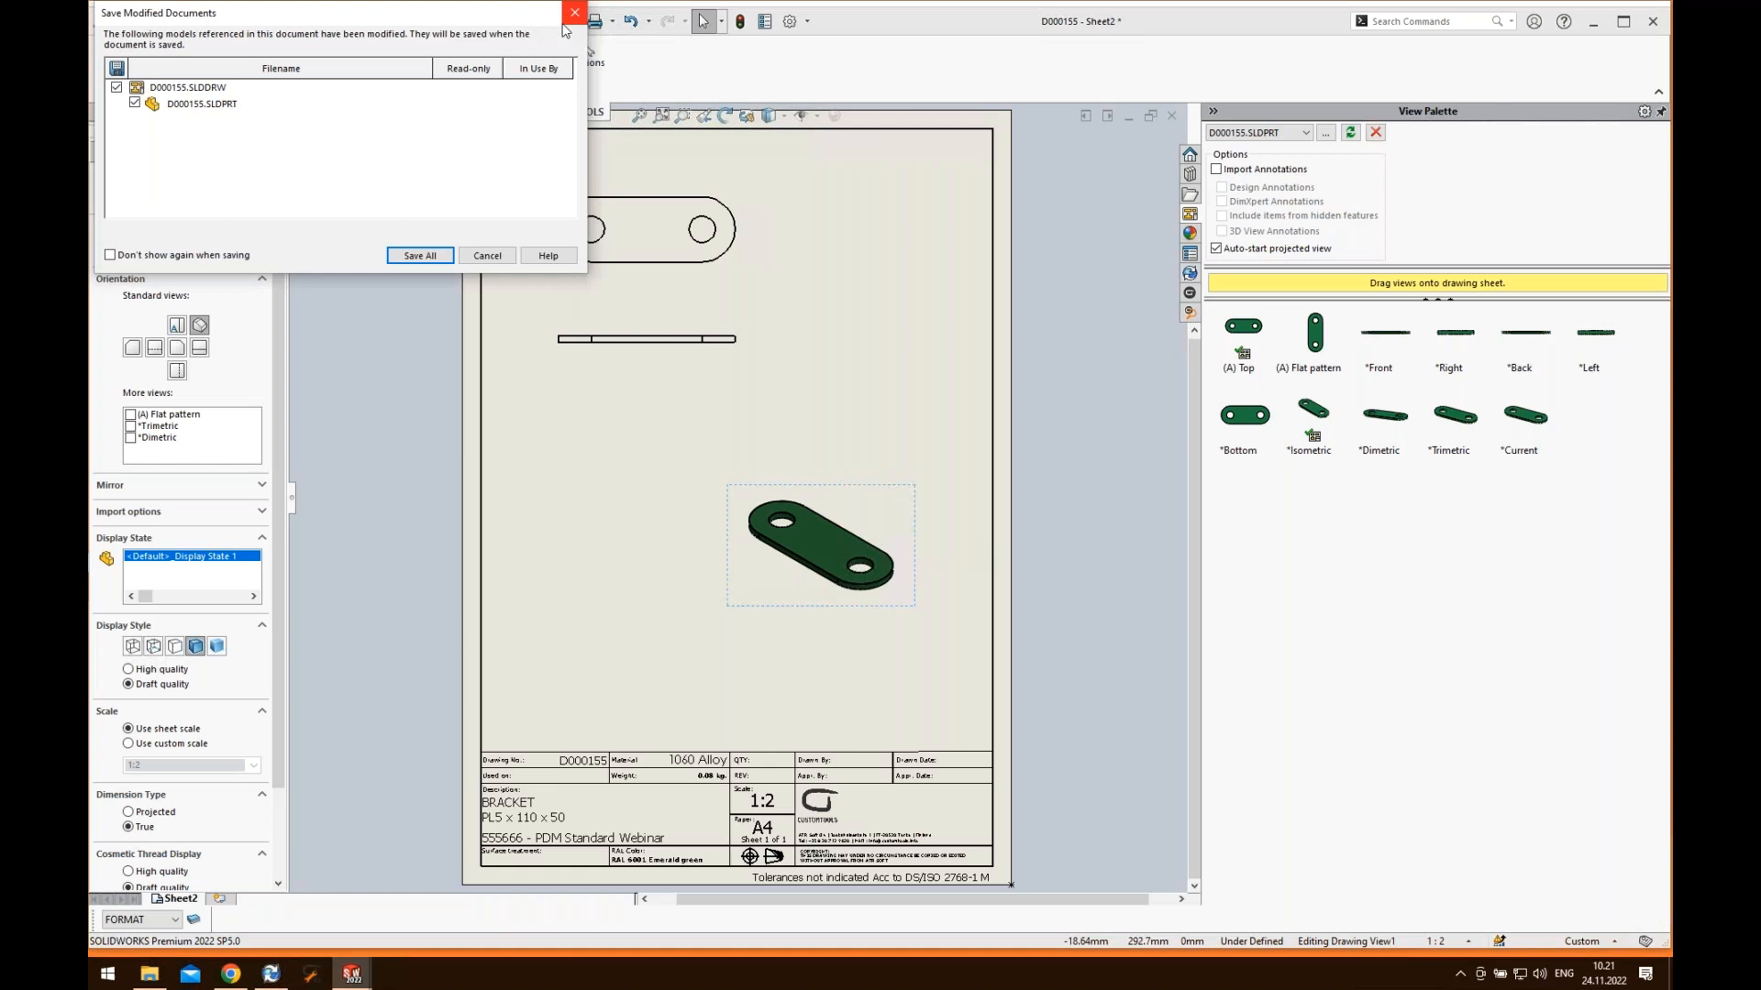
{"action": "left_click", "coordinate": [420, 256]}
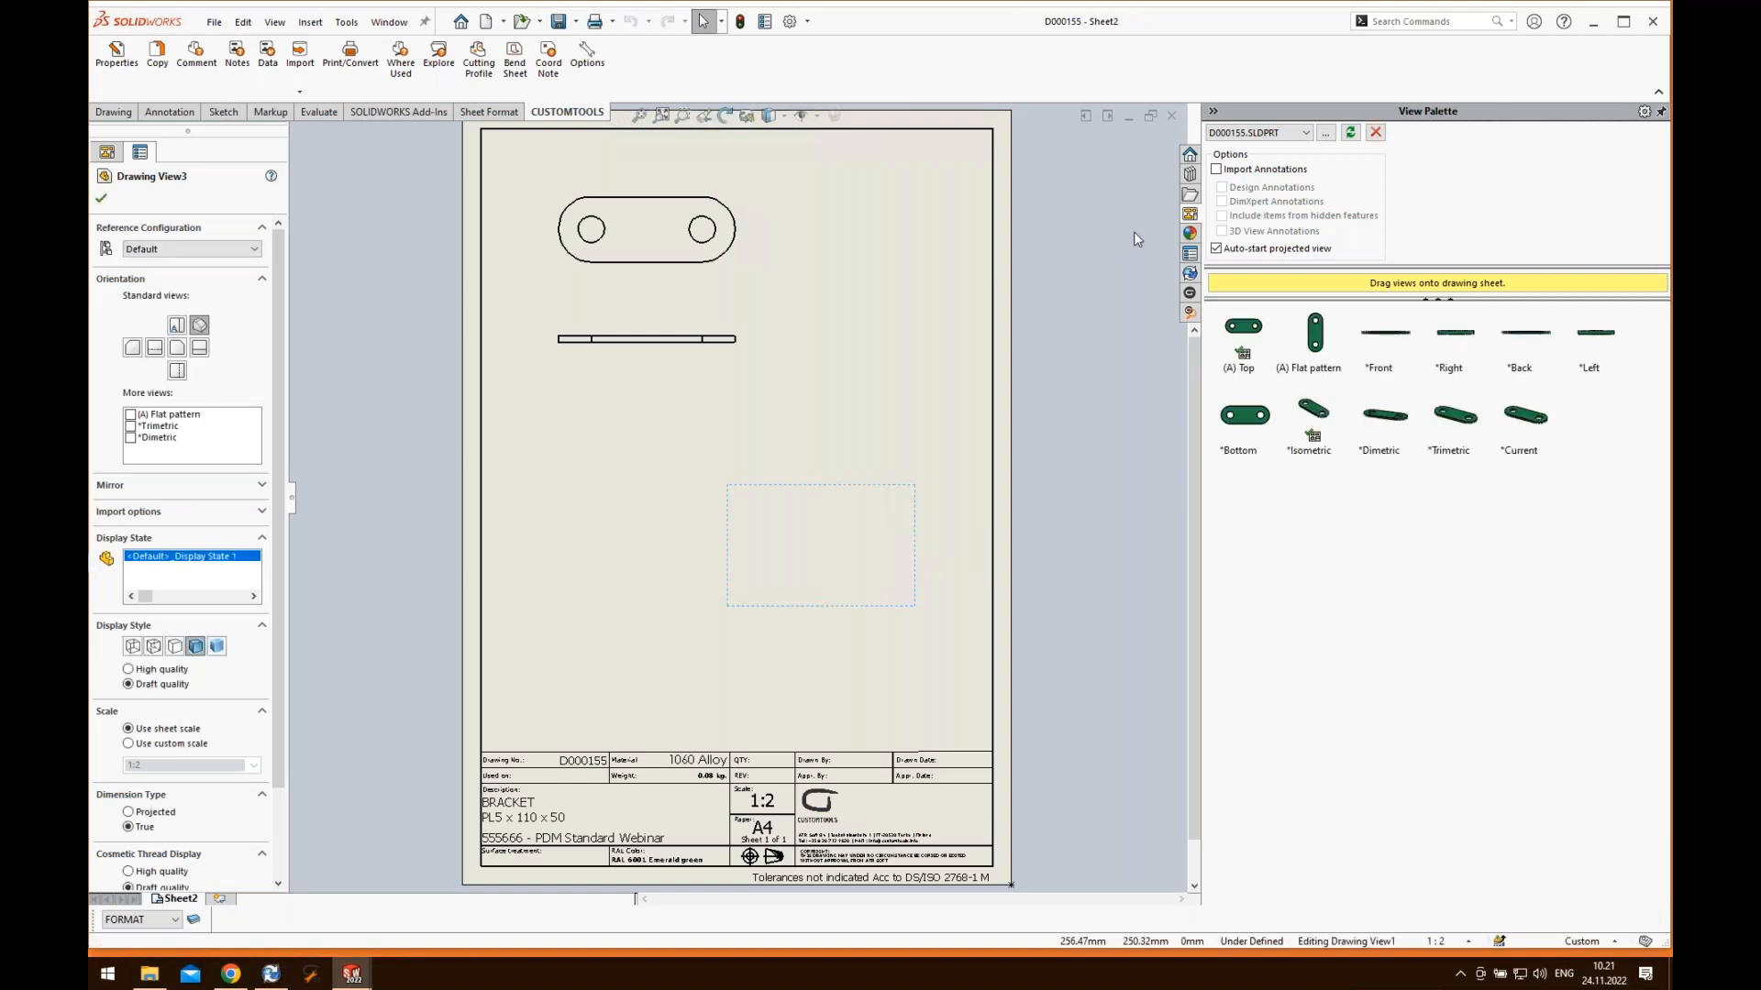
{"action": "left_click", "coordinate": [1171, 115]}
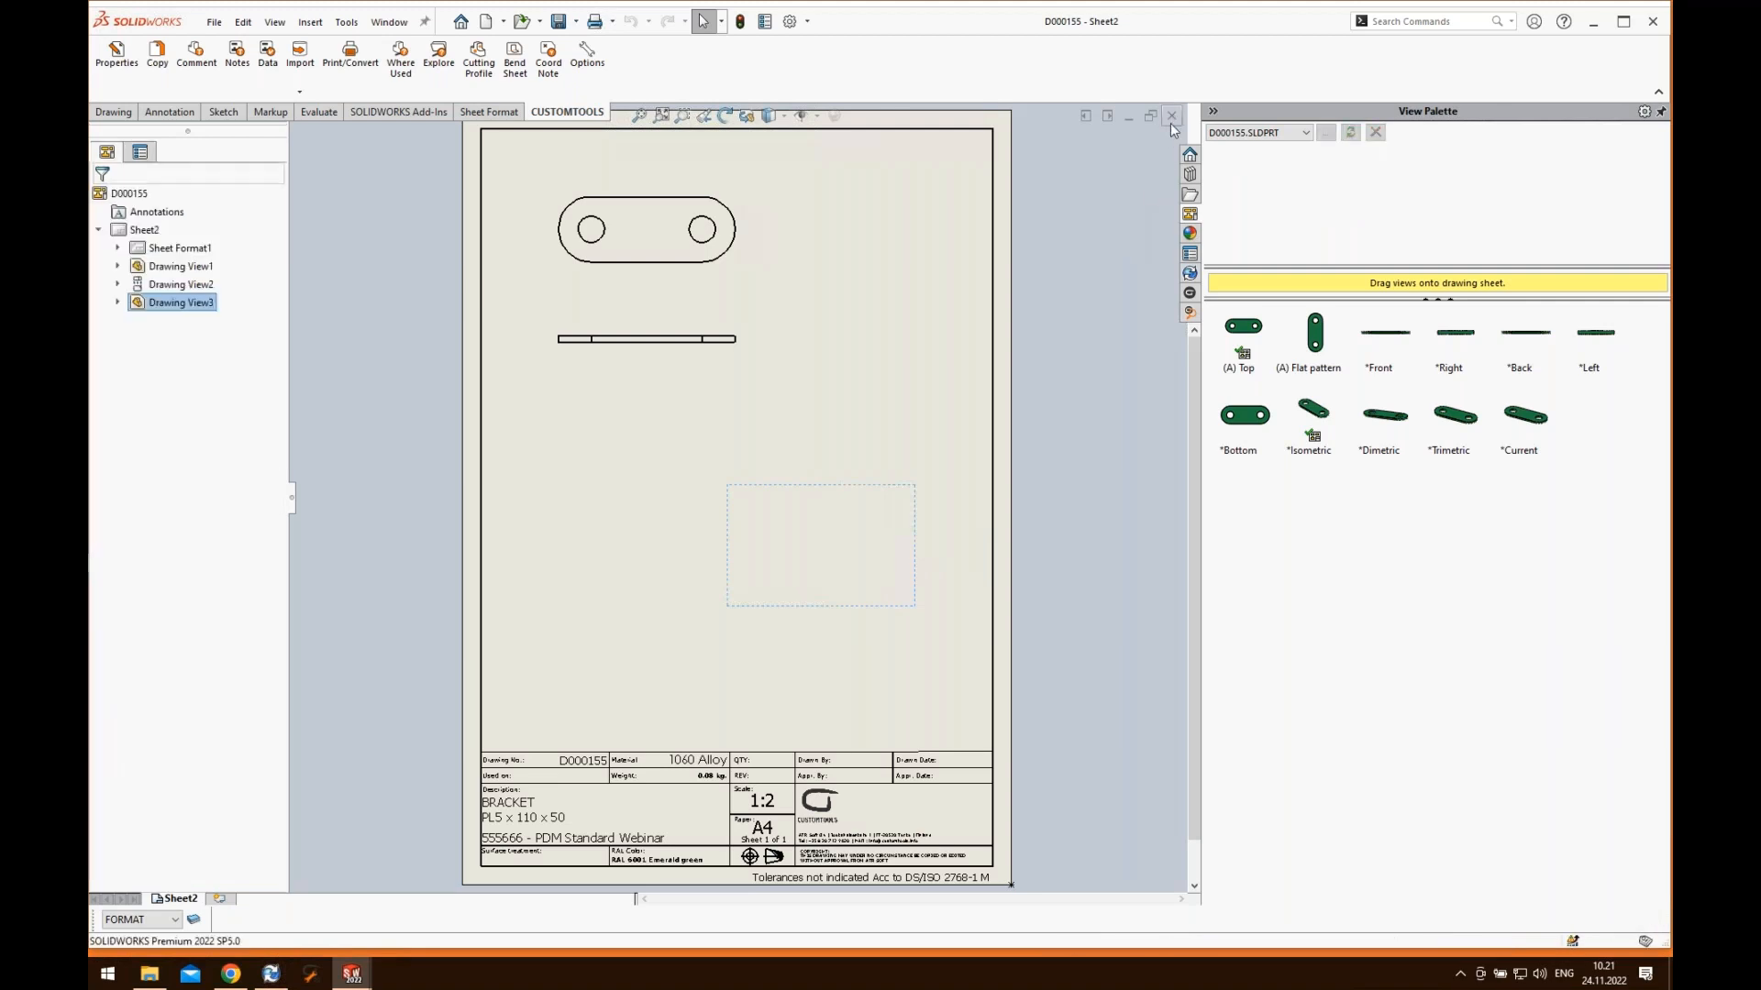
{"action": "key", "text": "ctrl+Tab"}
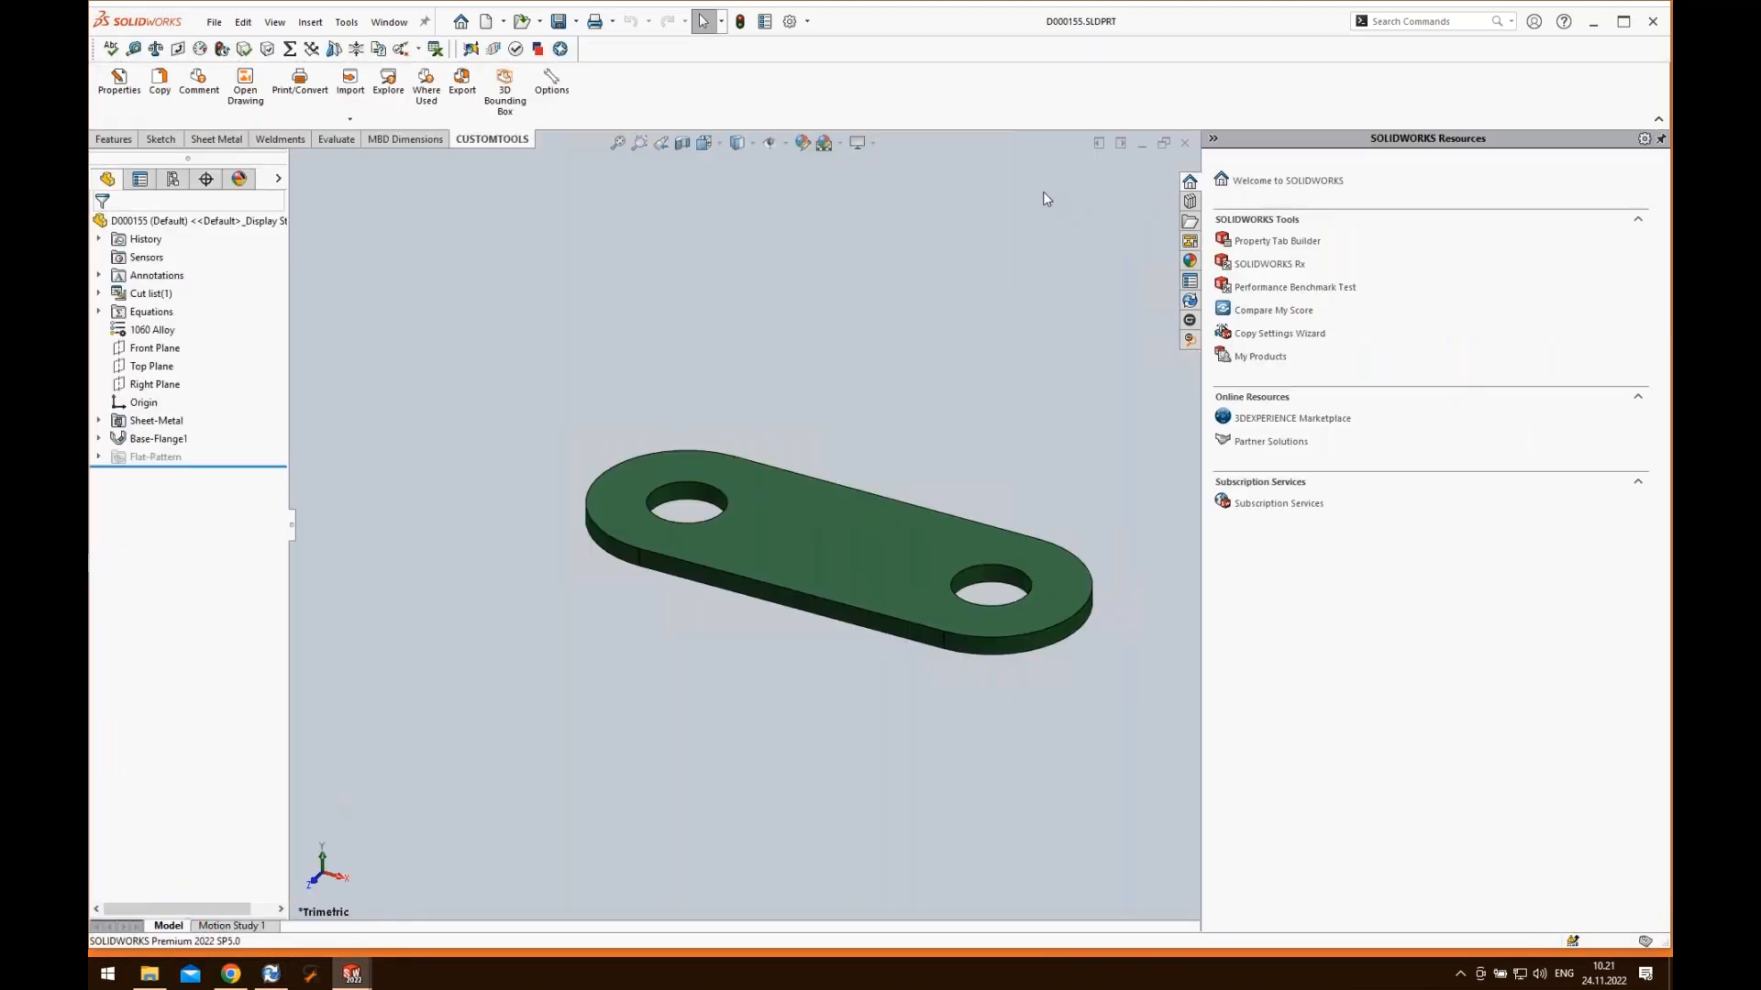
- Check in the part D000155 and its drawing to the PDM vault
{"action": "left_click", "coordinate": [1189, 280]}
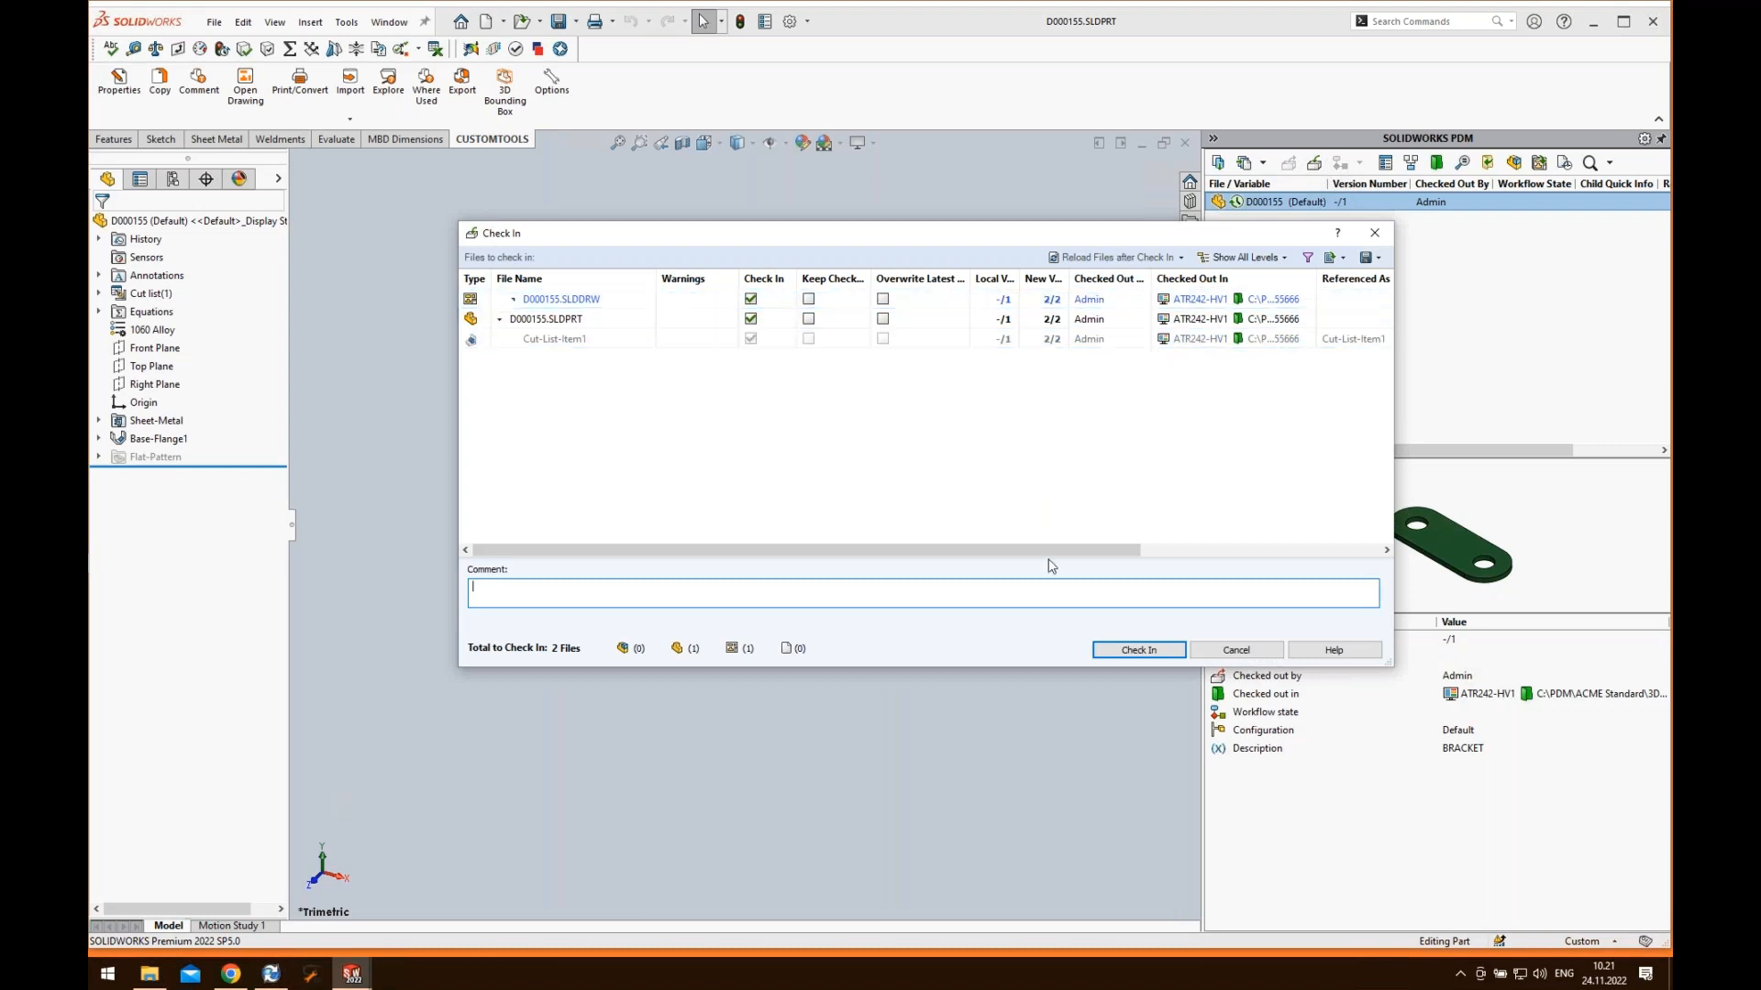
{"action": "left_click", "coordinate": [1138, 649]}
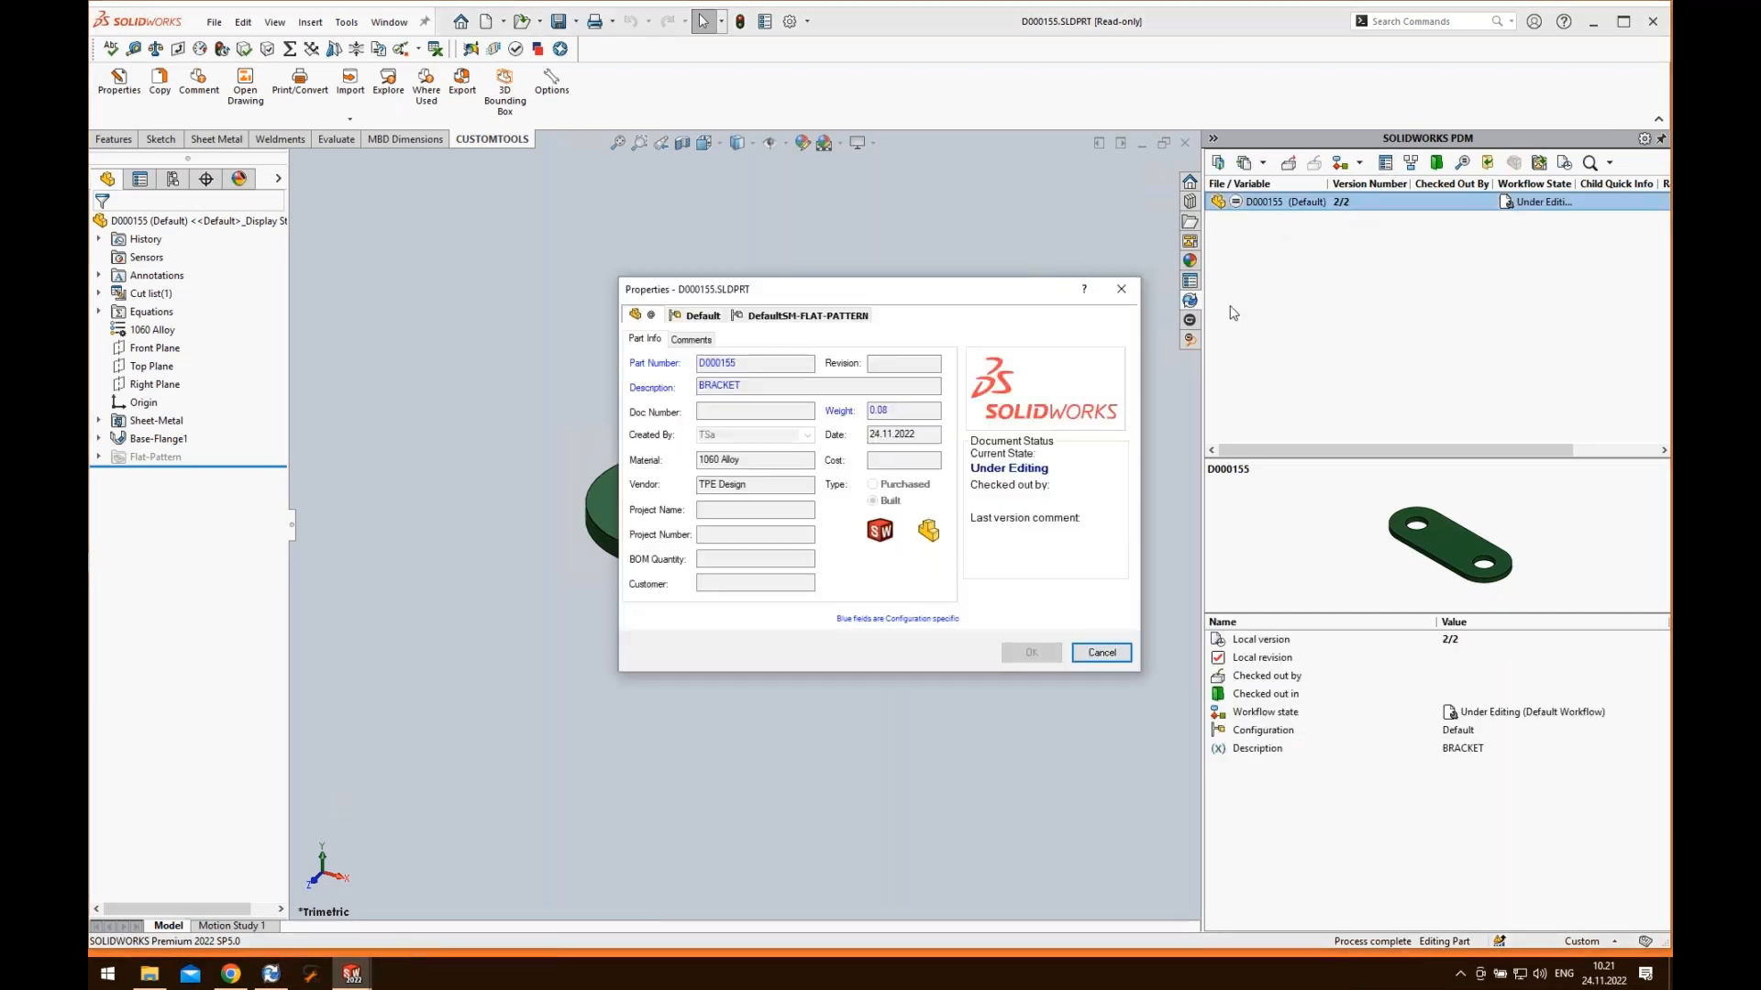
- Examine the checked-in part's data card, especially the vendor and project fields, and compare them with its CUSTOMTOOLS properties
{"action": "left_click_drag", "start_coordinate": [844, 301], "coordinate": [736, 232]}
{"action": "left_click_drag", "start_coordinate": [718, 424], "coordinate": [620, 421]}
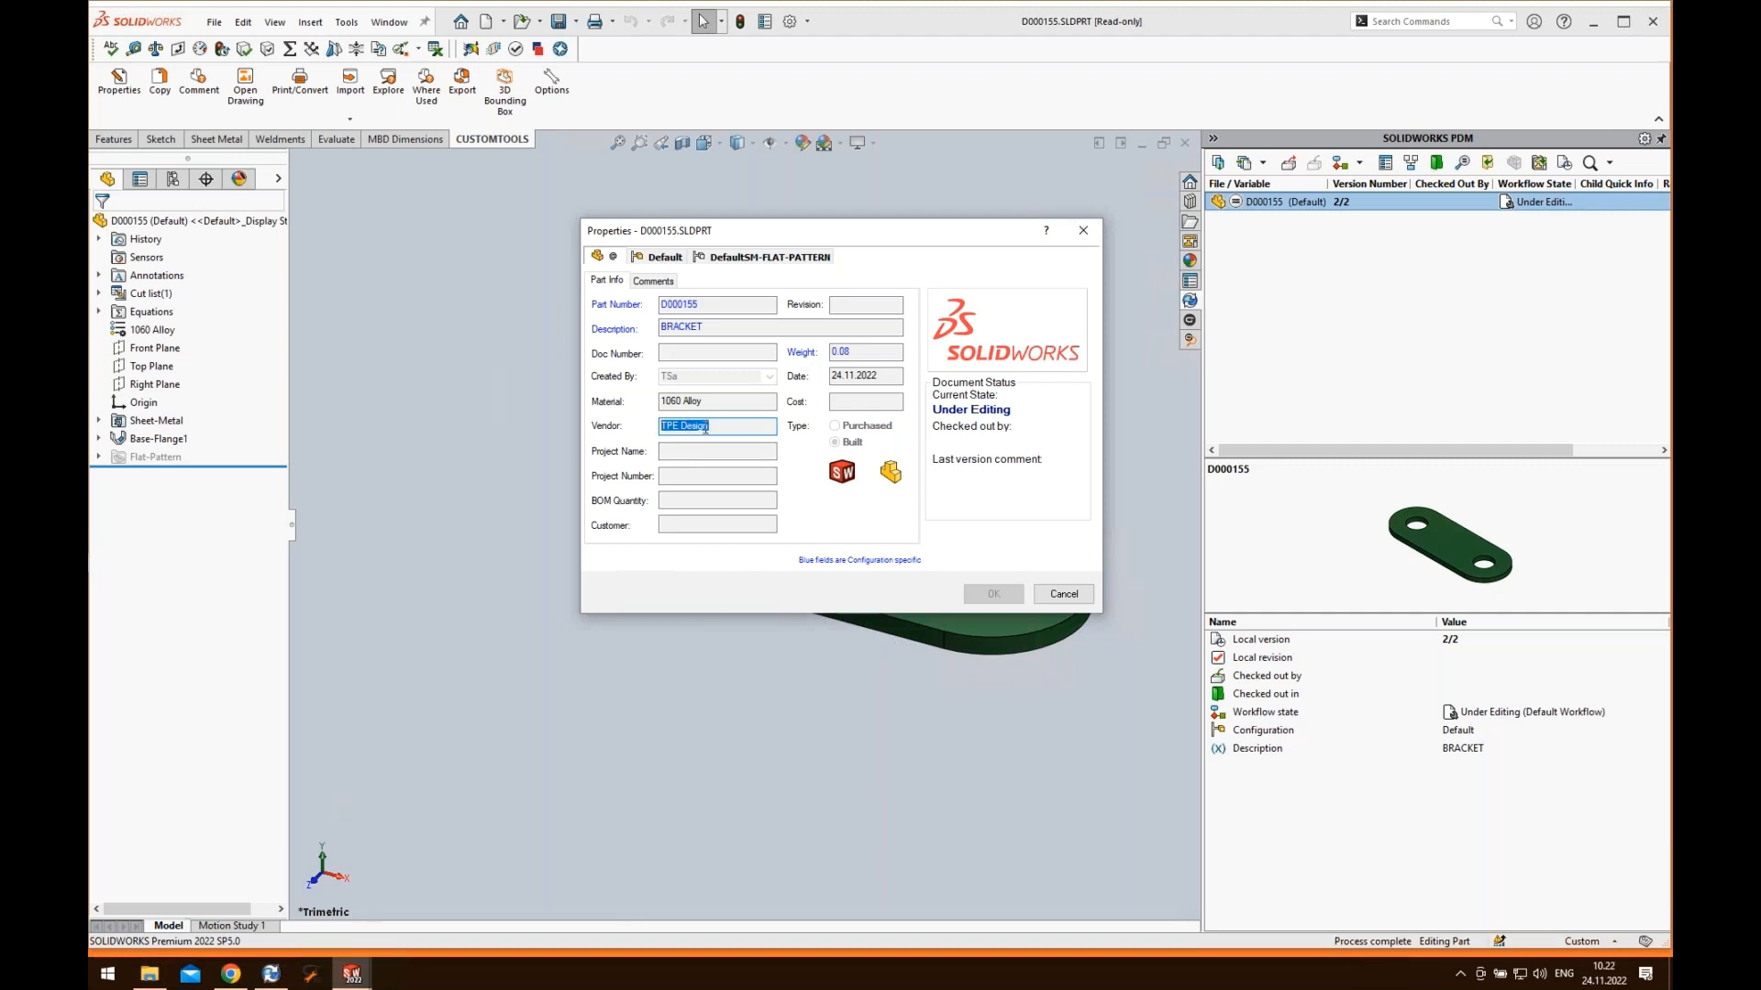
{"action": "left_click", "coordinate": [1062, 595]}
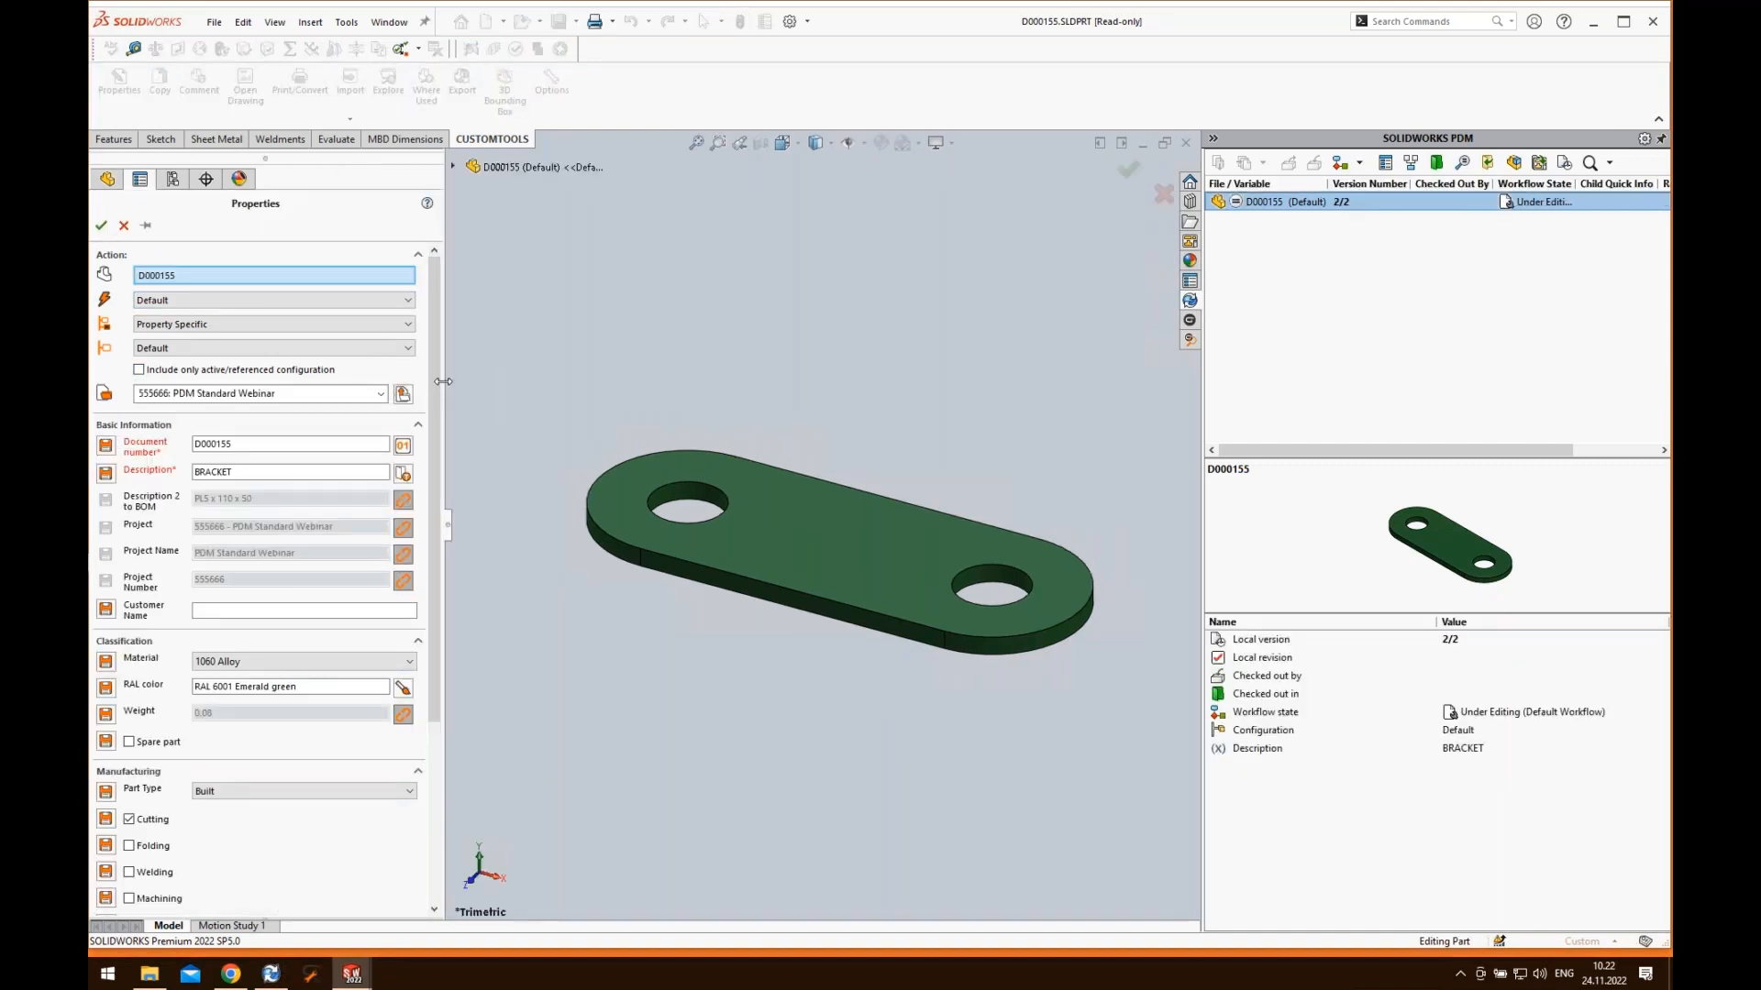
{"action": "left_click_drag", "start_coordinate": [438, 386], "coordinate": [442, 532]}
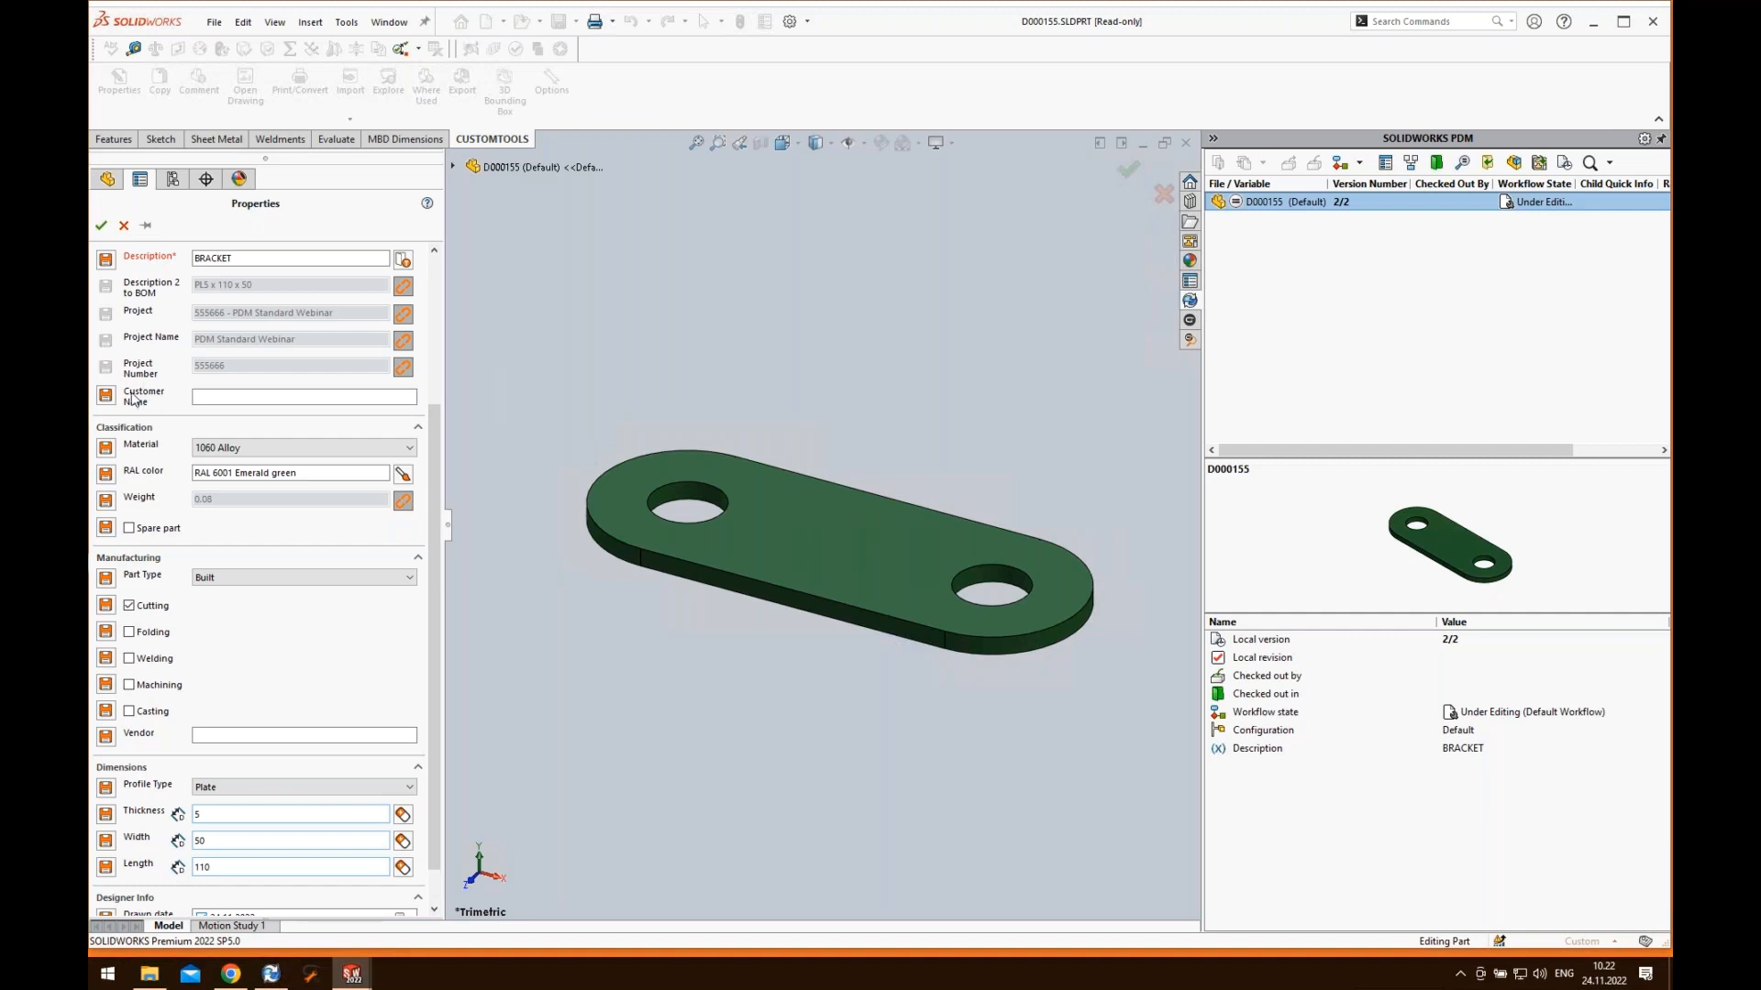
{"action": "left_click", "coordinate": [124, 225]}
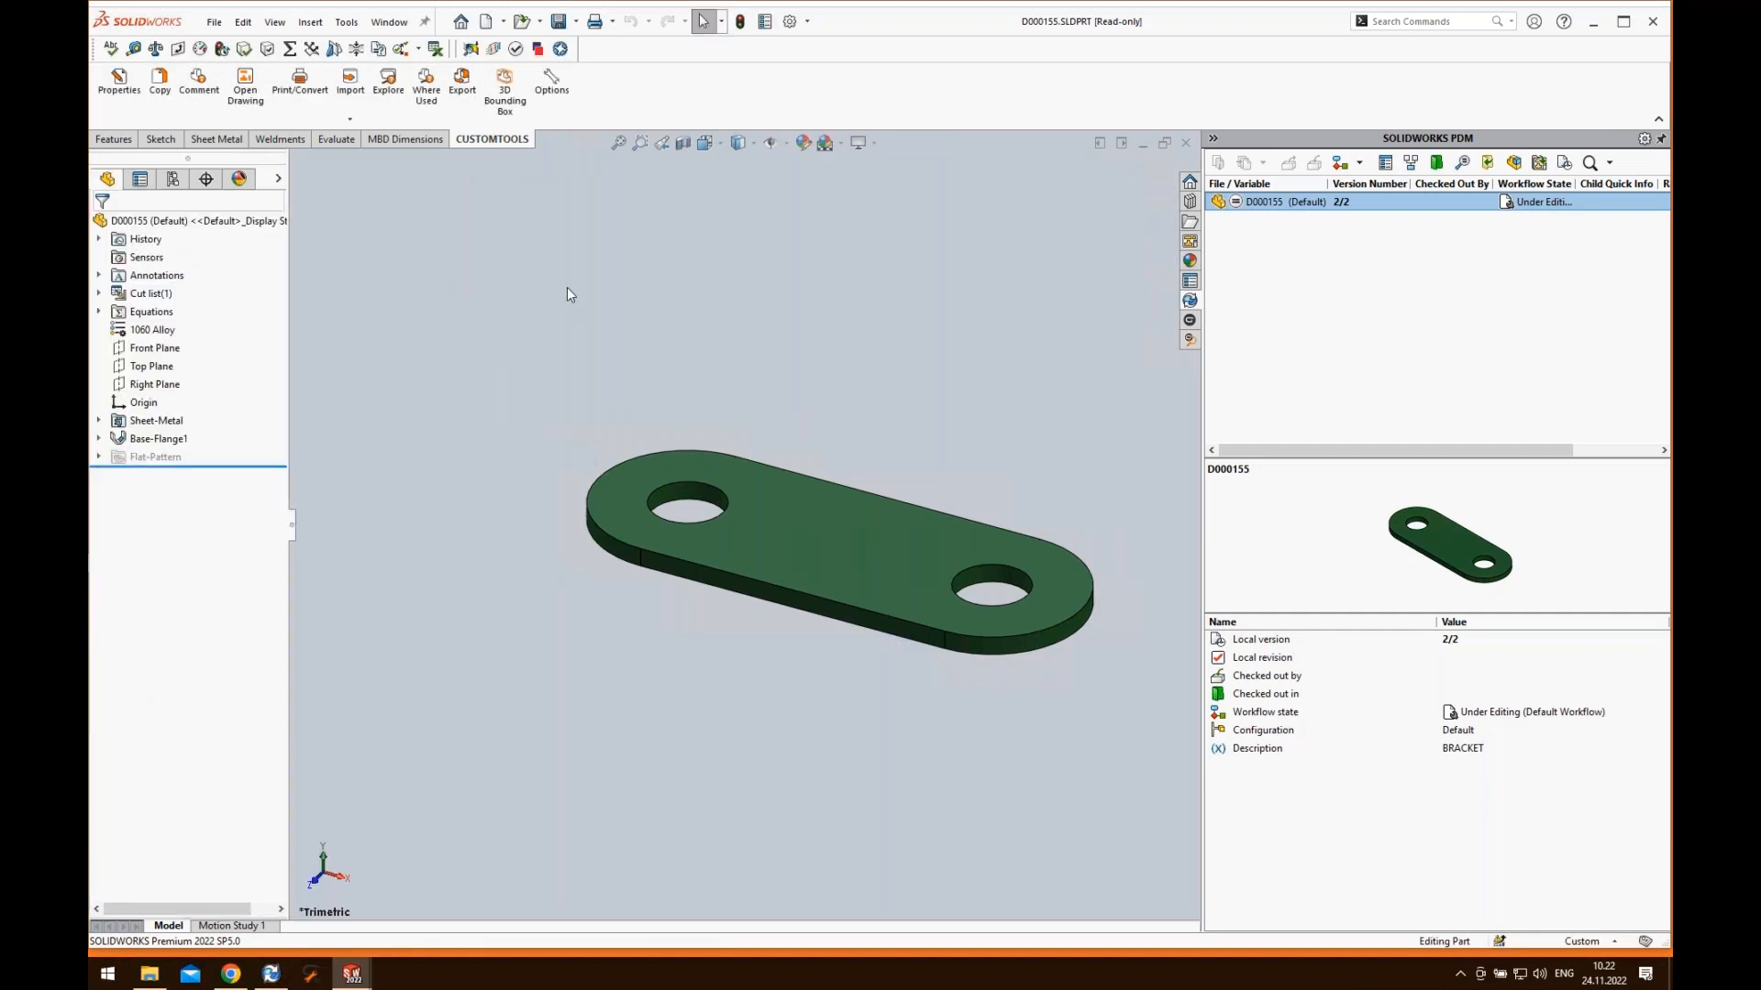
- Examine the project settings of Acme Ltd and PDM Standard Webinar, including the default values for parts
{"action": "left_click", "coordinate": [559, 98]}
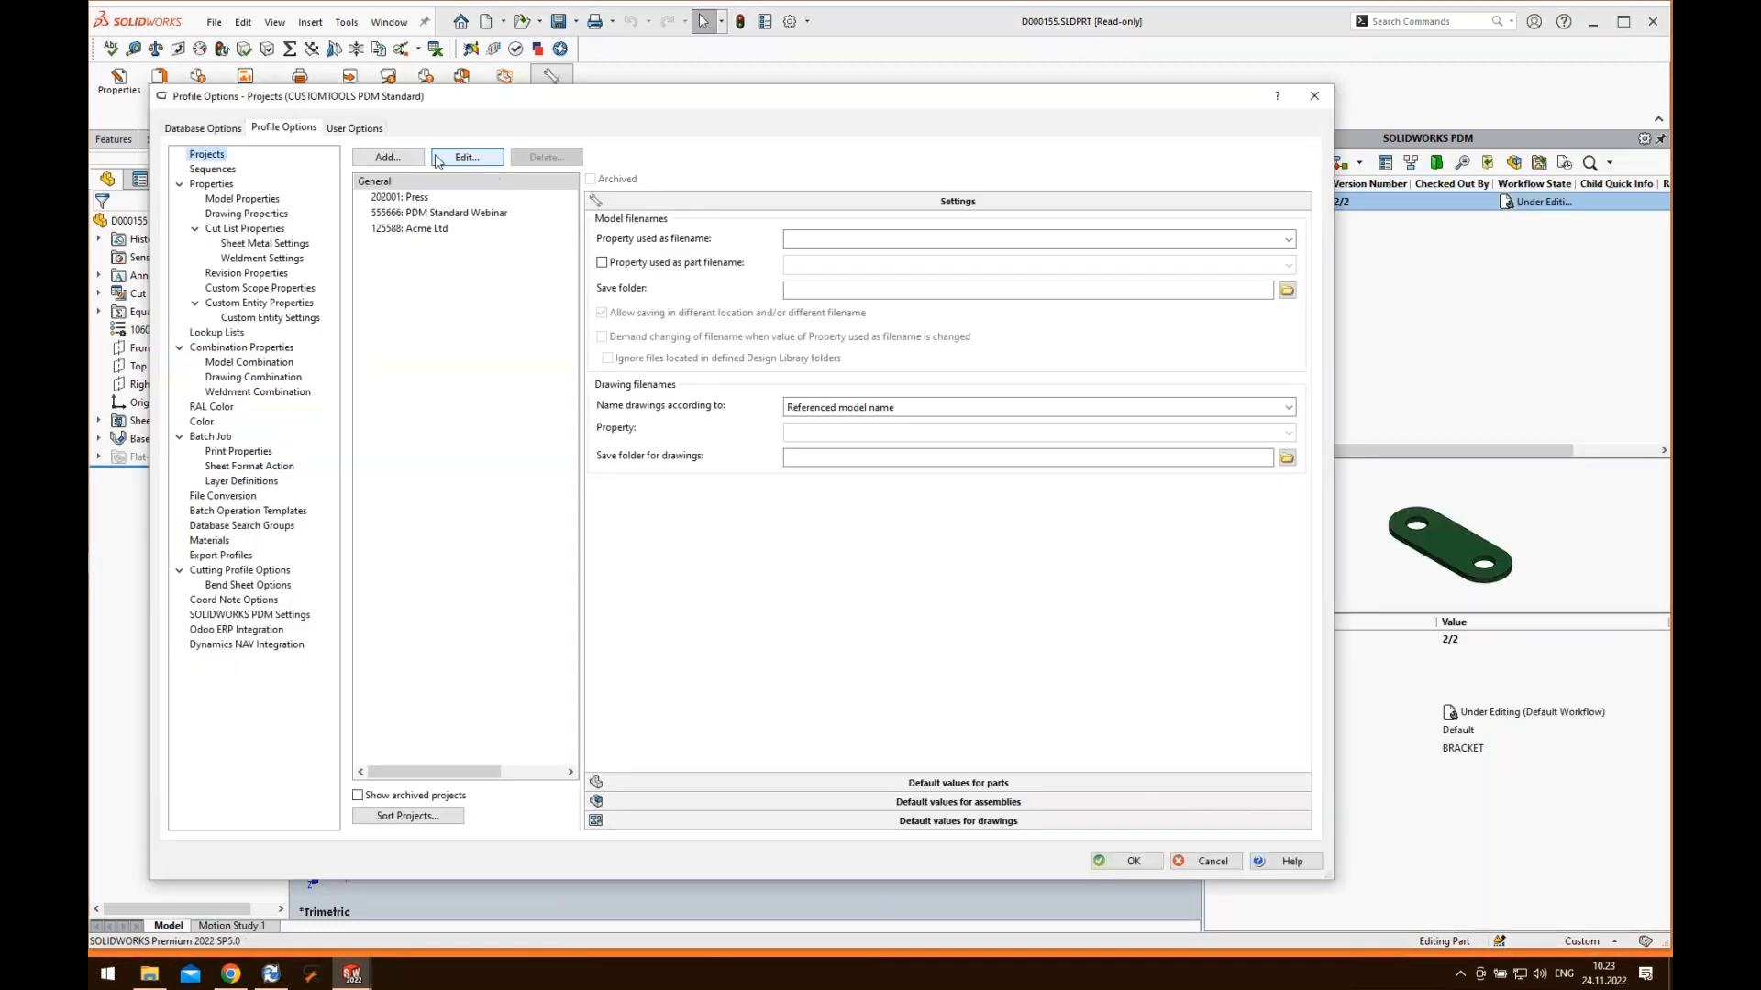
{"action": "left_click", "coordinate": [425, 232]}
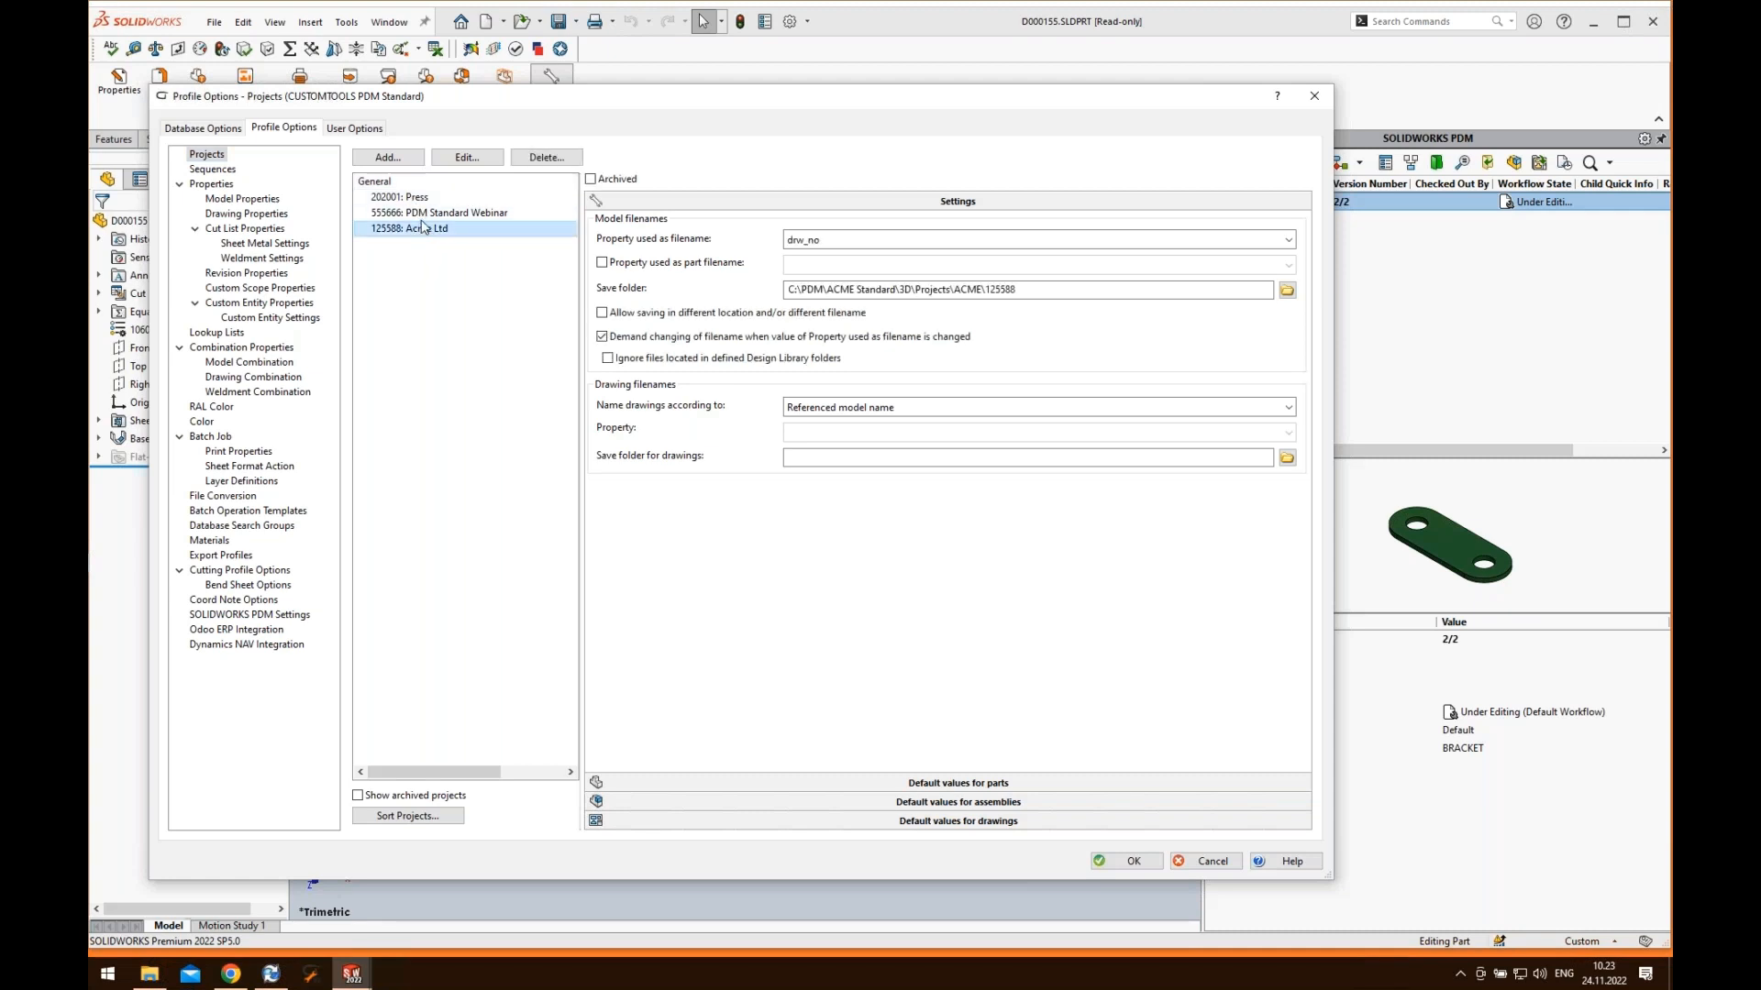
{"action": "left_click", "coordinate": [424, 219]}
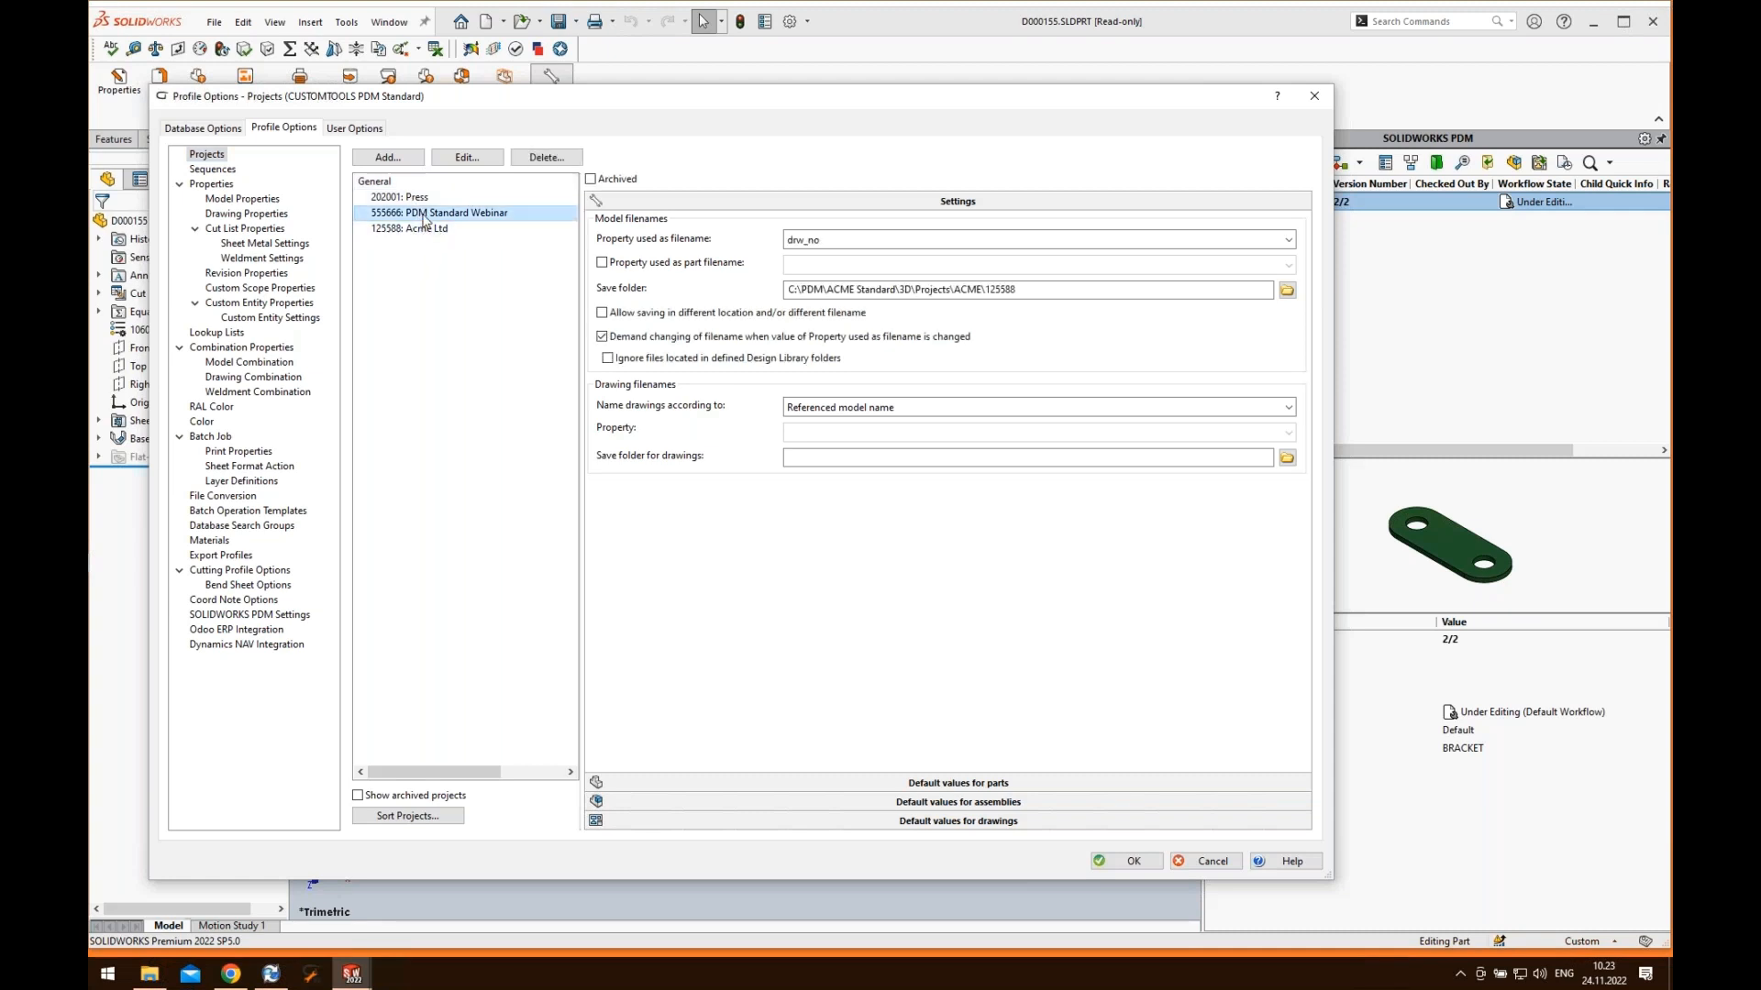
{"action": "left_click", "coordinate": [934, 784]}
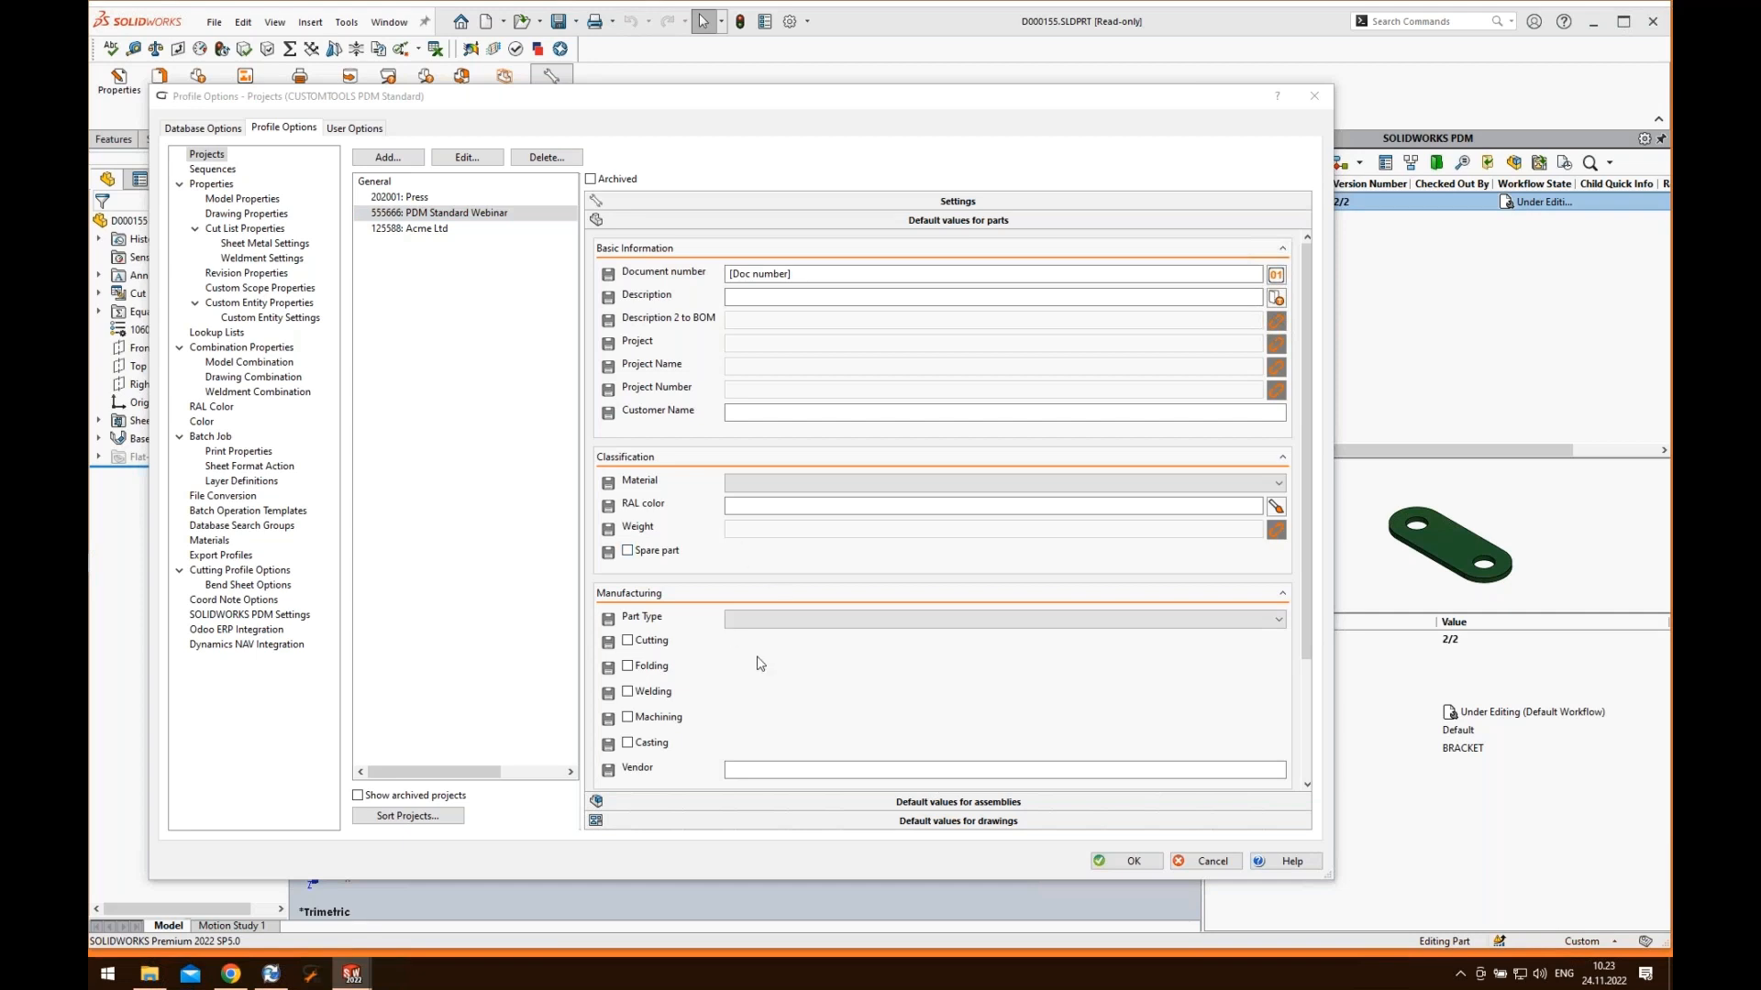
- Try TPI Design as the project's default vendor for parts, and discard the profile option changes
{"action": "left_click", "coordinate": [752, 772]}
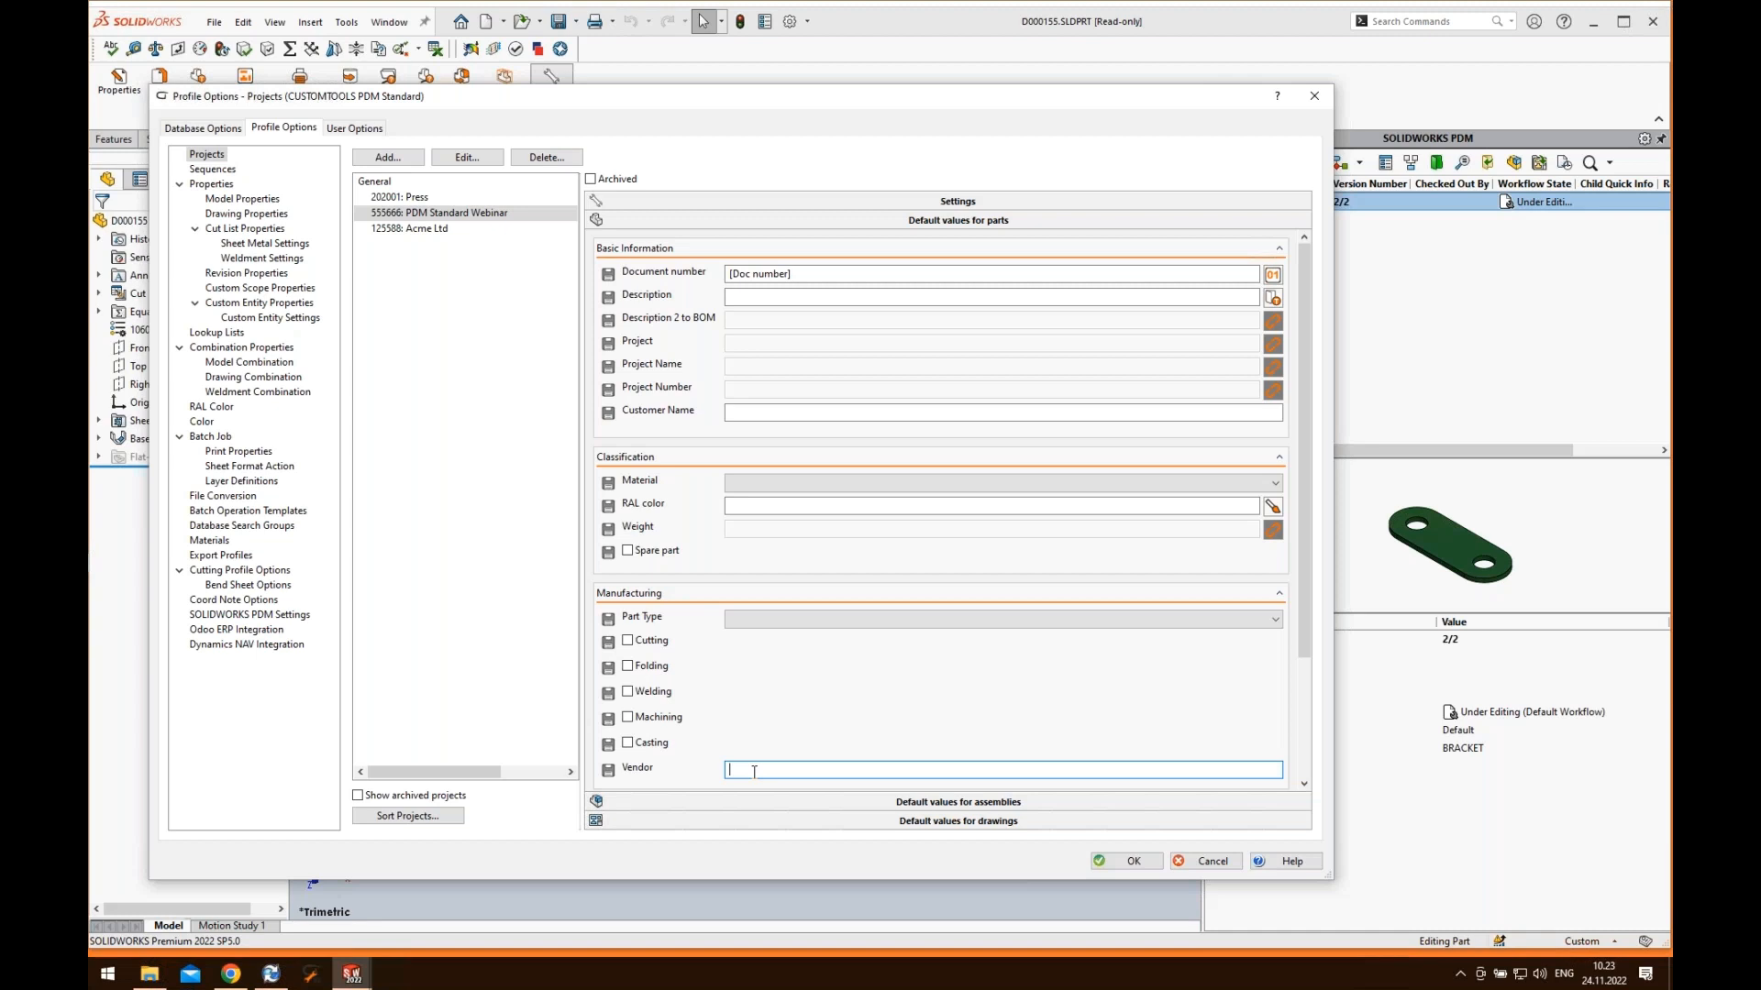
{"action": "type", "text": "TPI Design"}
{"action": "left_click", "coordinate": [1209, 862]}
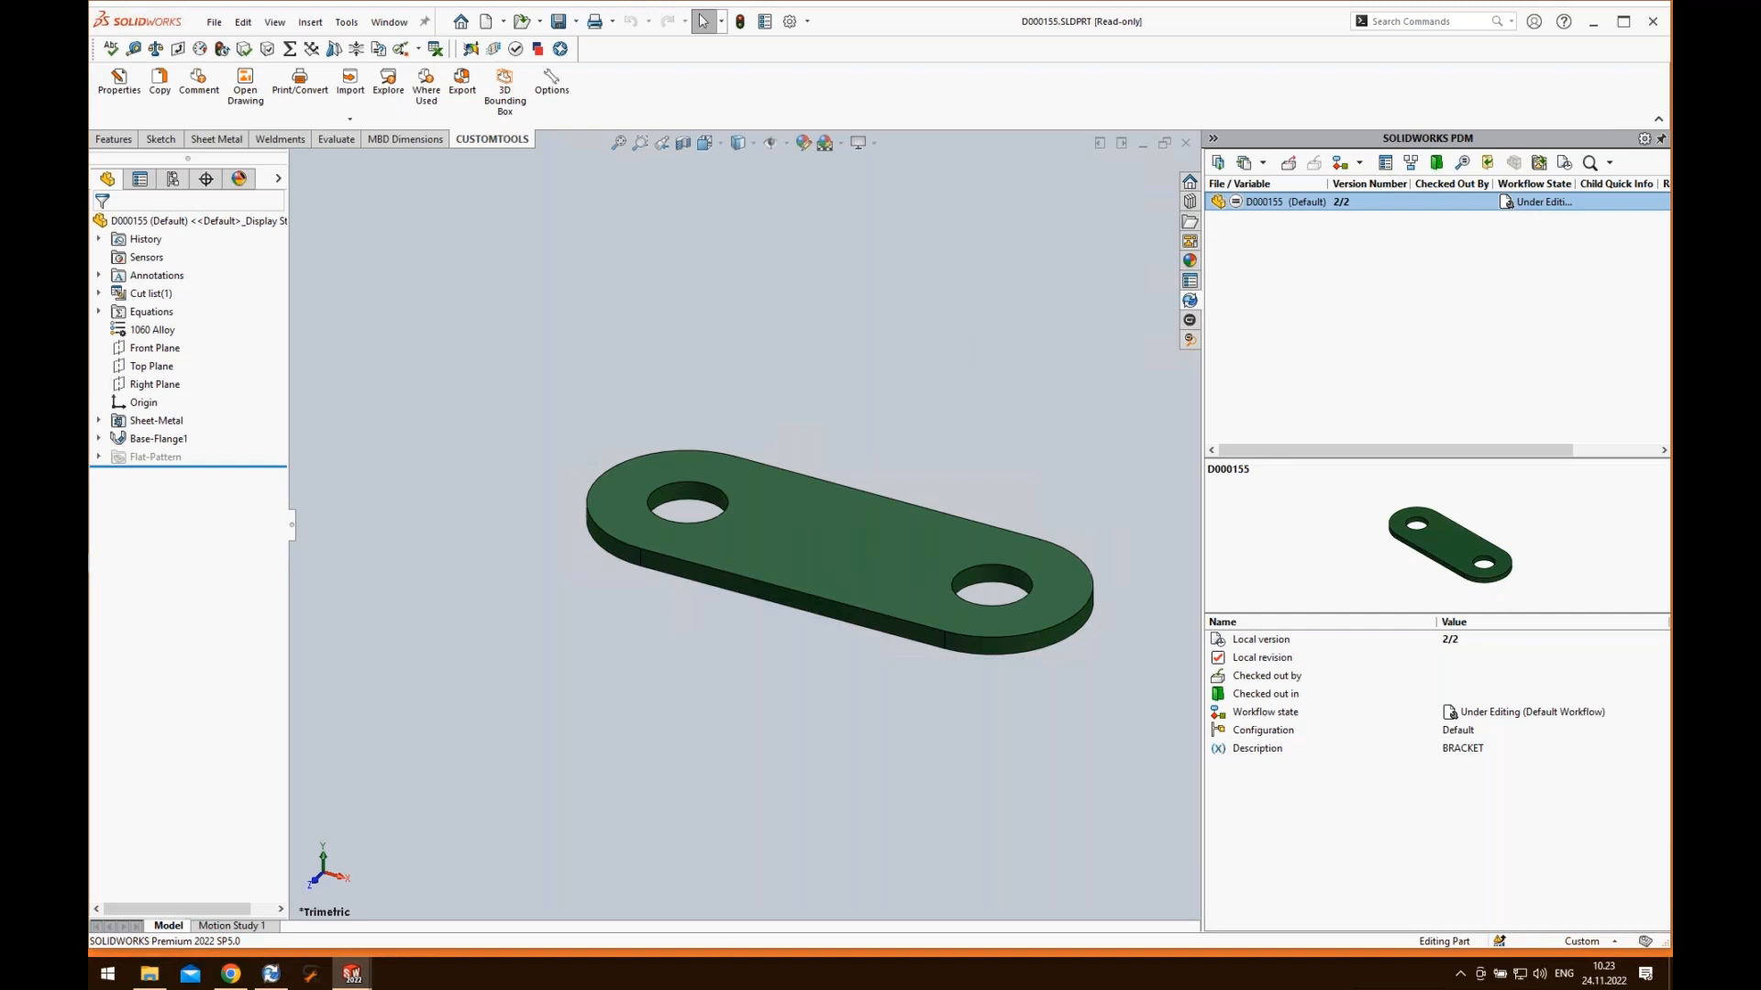
- Switch the part's project to 125588: Acme Ltd in its properties, and back out of the save options
{"action": "left_click", "coordinate": [123, 97]}
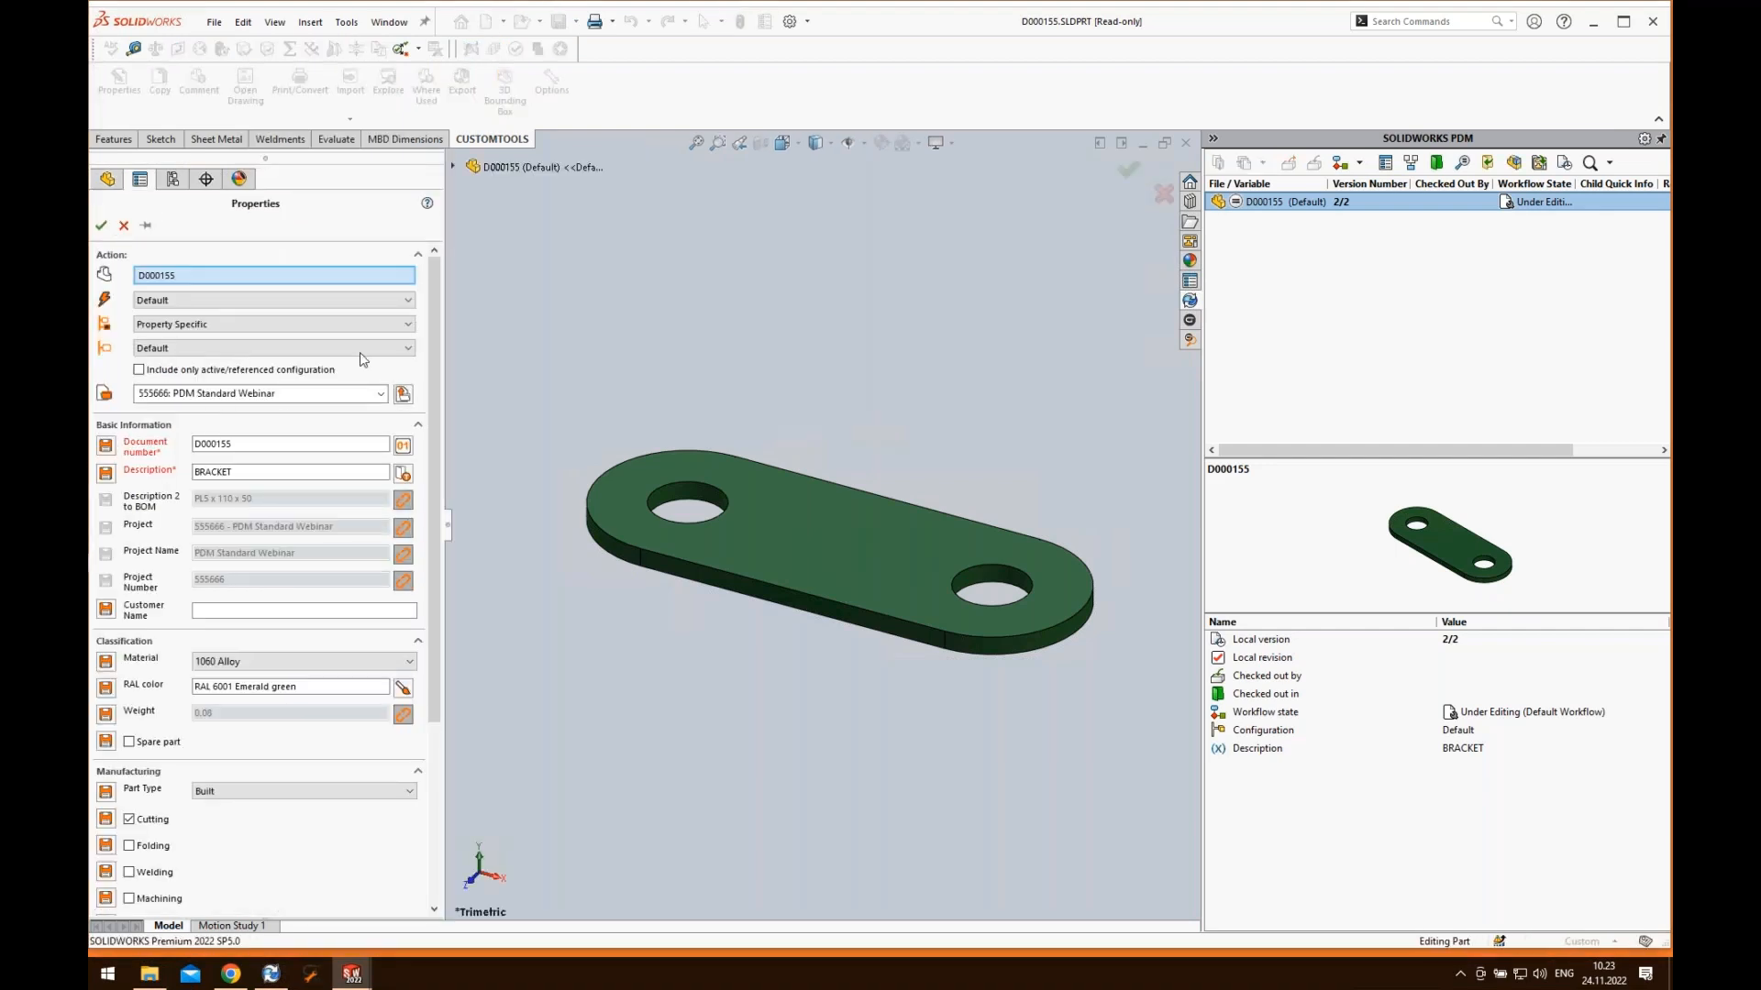
{"action": "left_click", "coordinate": [306, 398]}
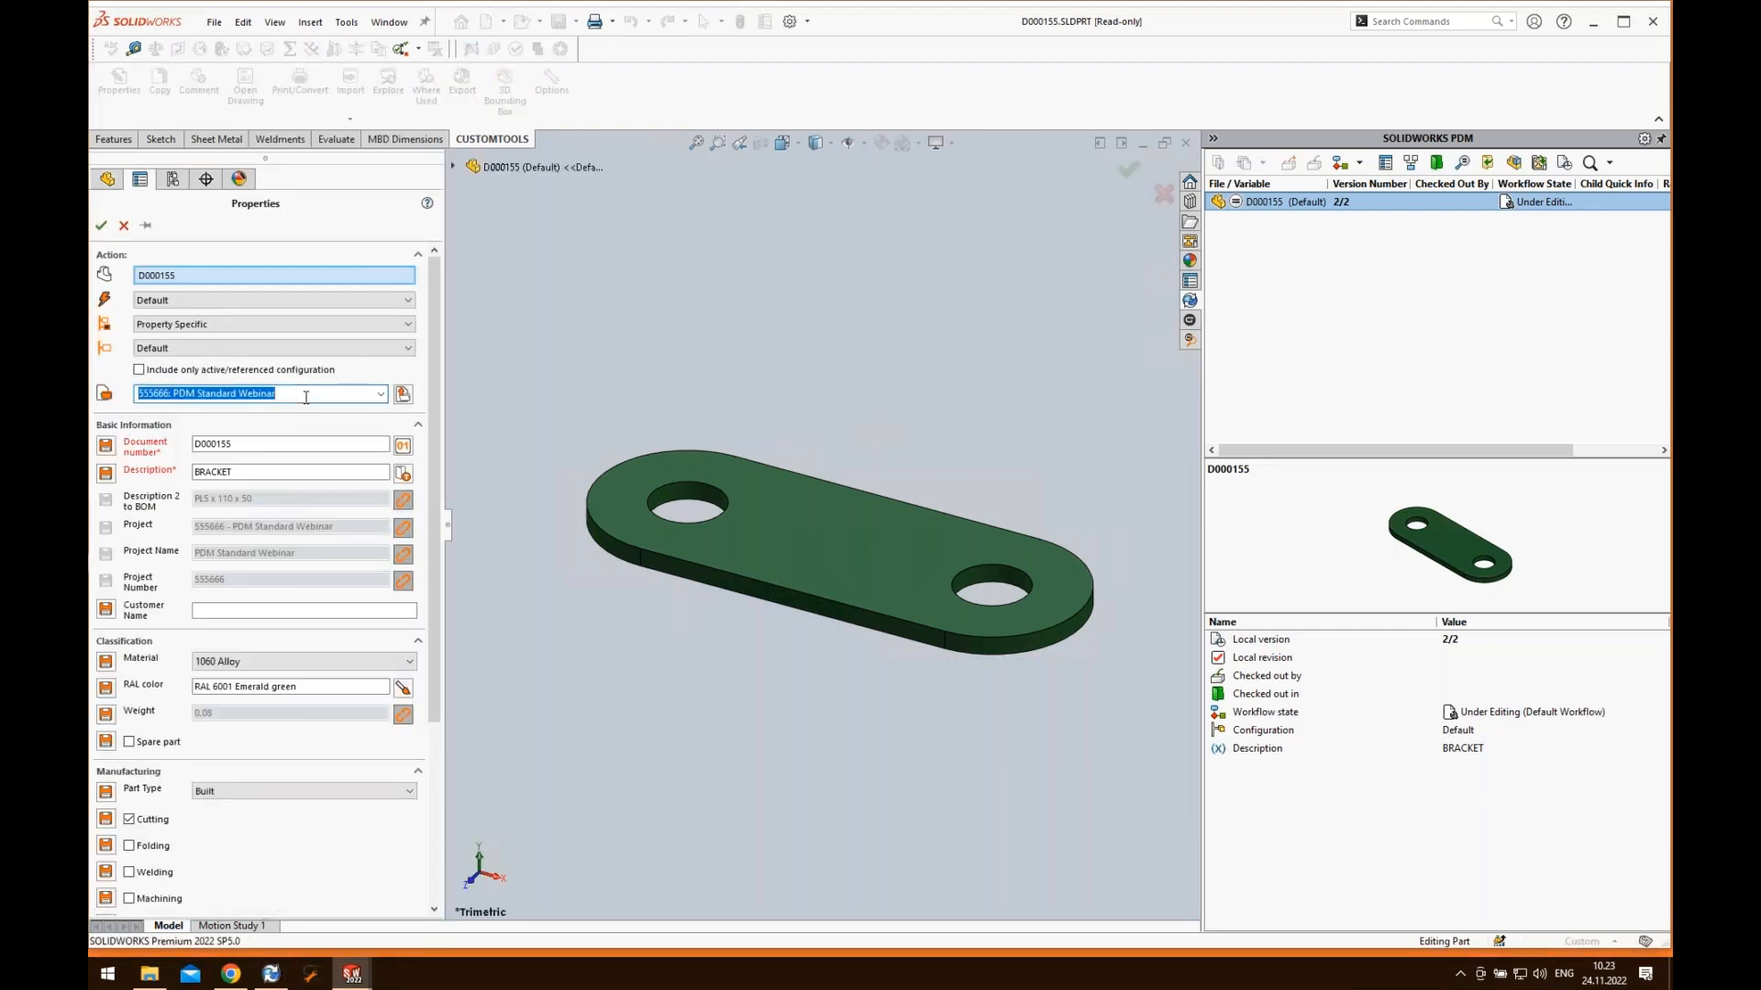
{"action": "type", "text": "ac"}
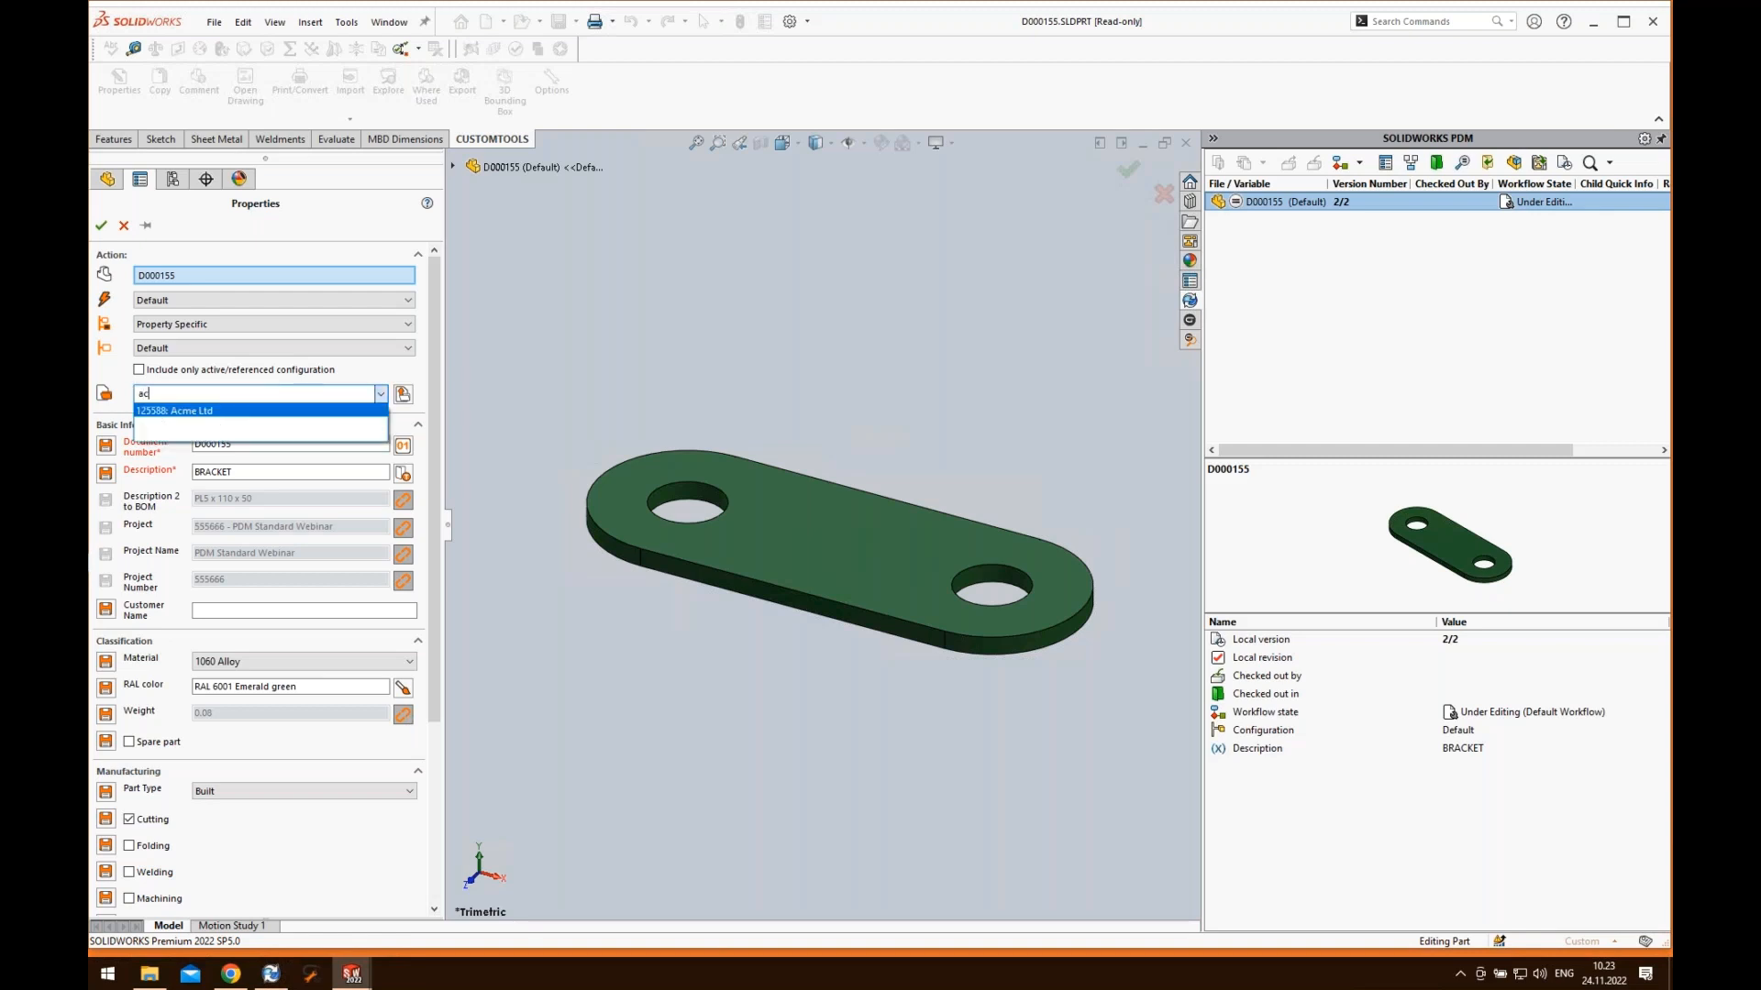
{"action": "left_click", "coordinate": [306, 412]}
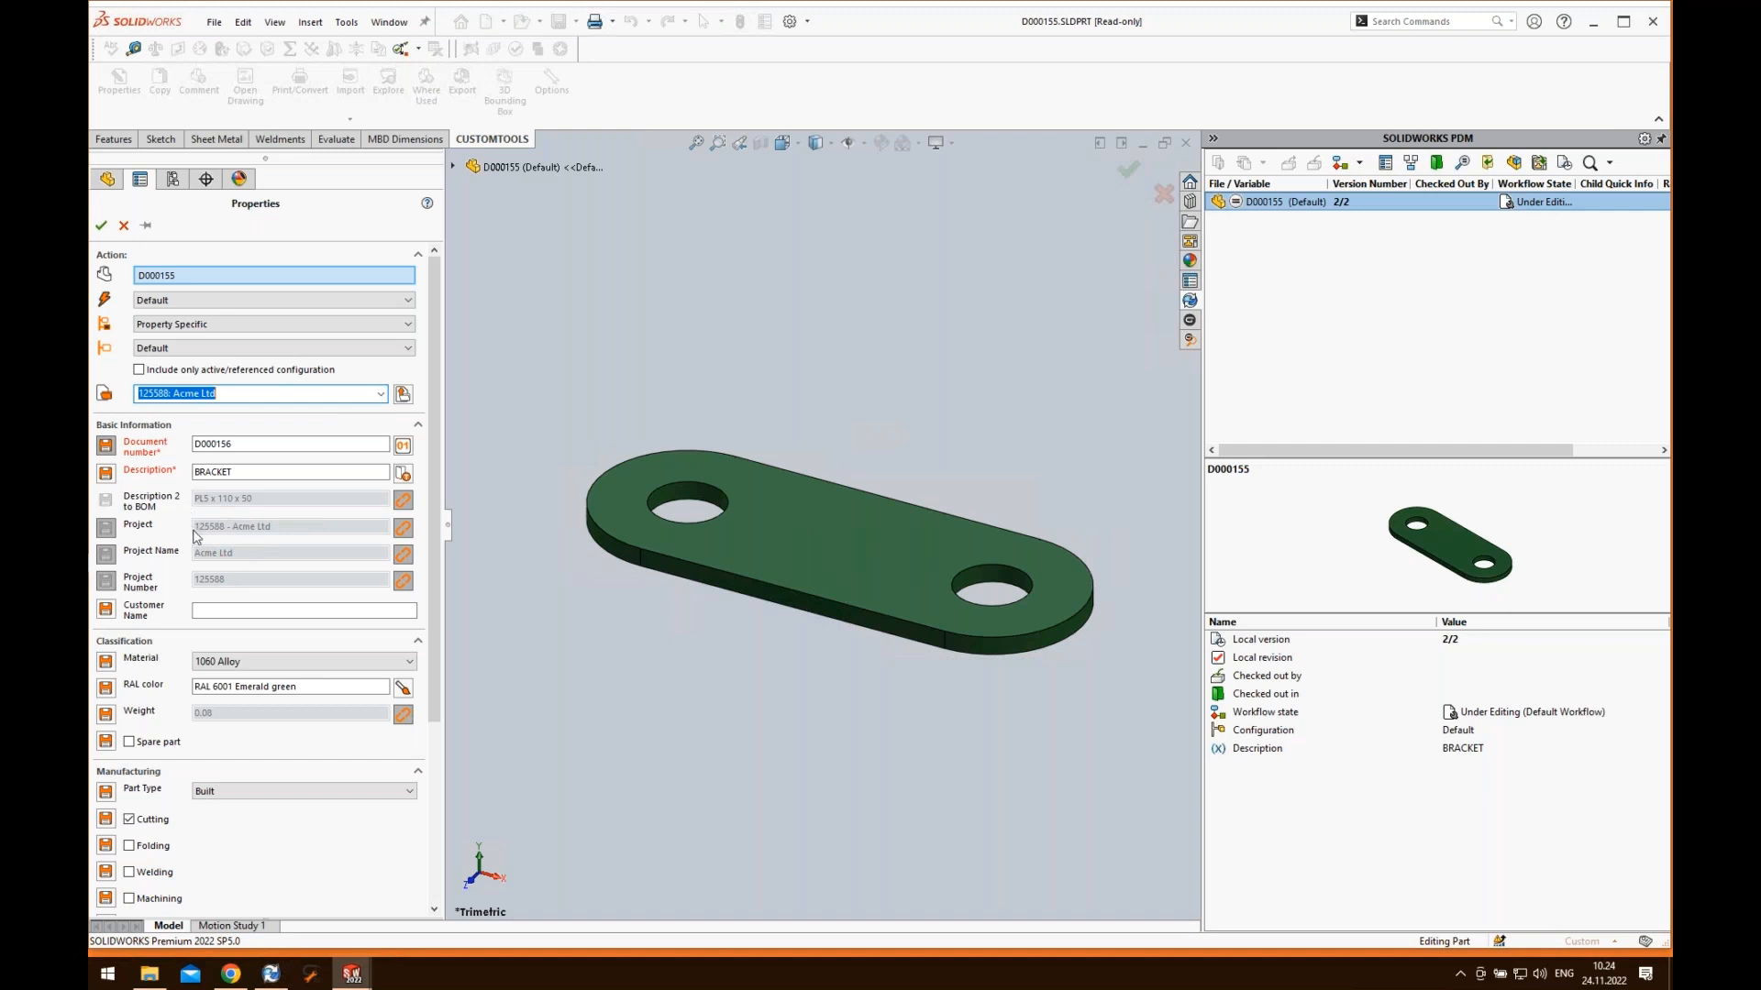
{"action": "left_click", "coordinate": [234, 449]}
{"action": "left_click", "coordinate": [101, 227]}
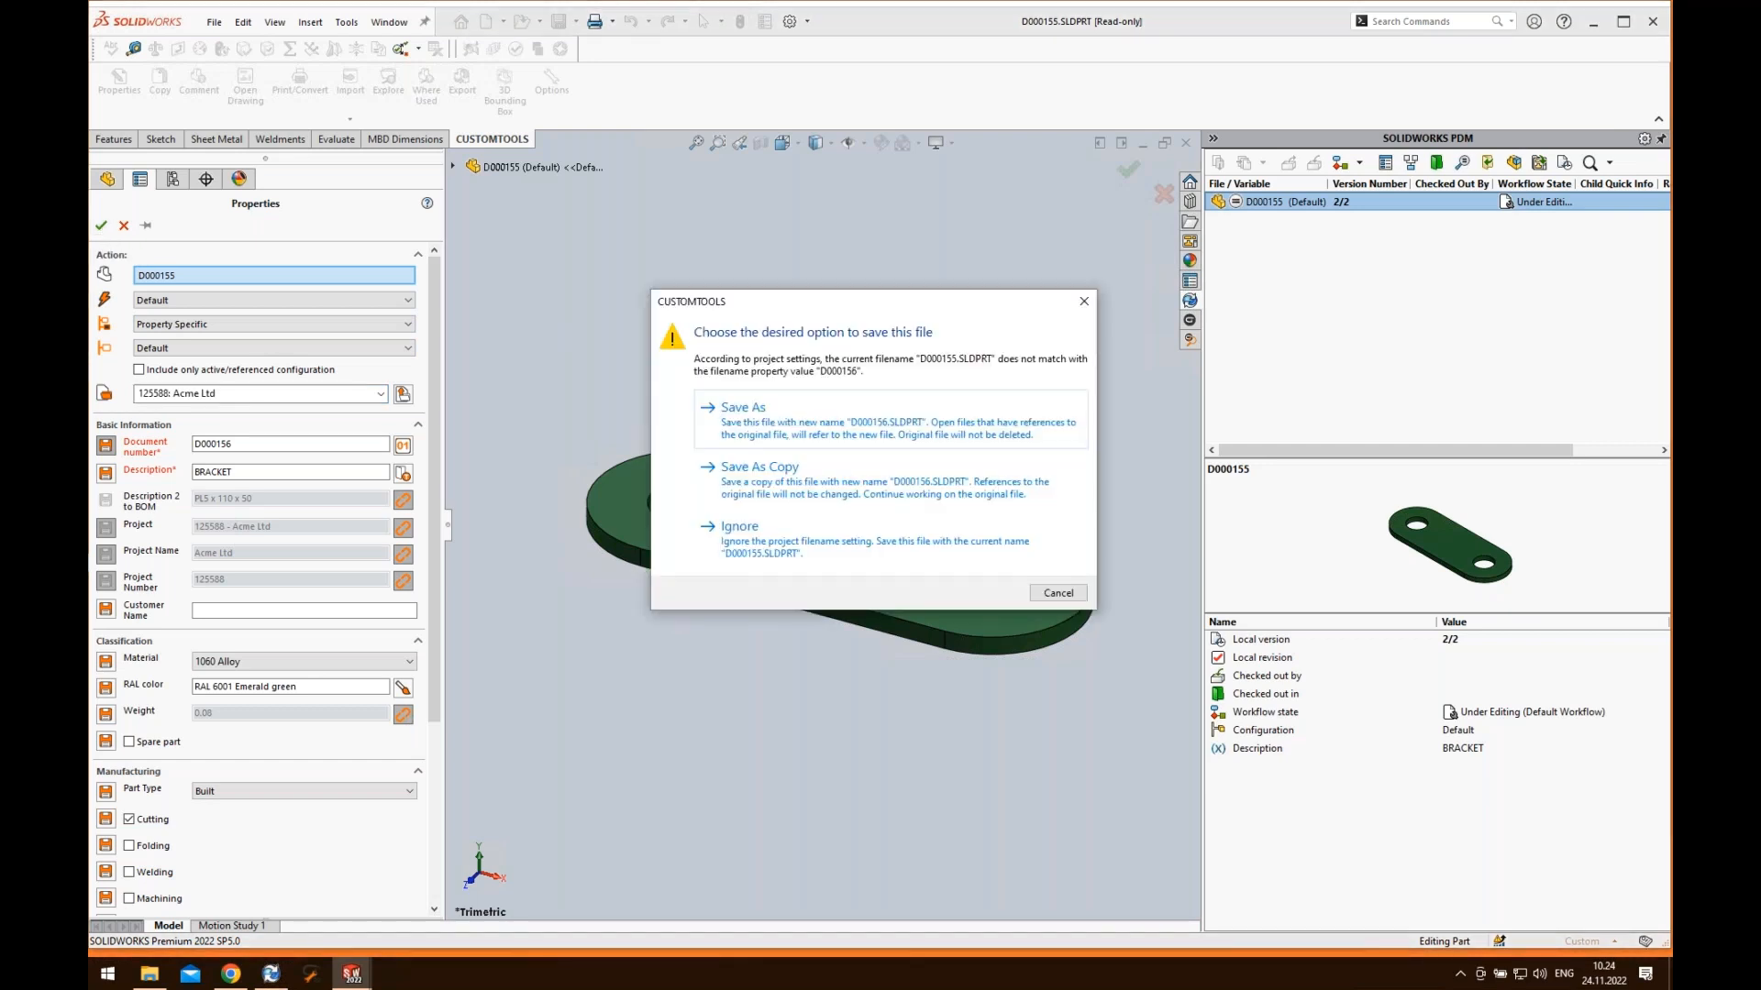
{"action": "left_click", "coordinate": [1045, 592]}
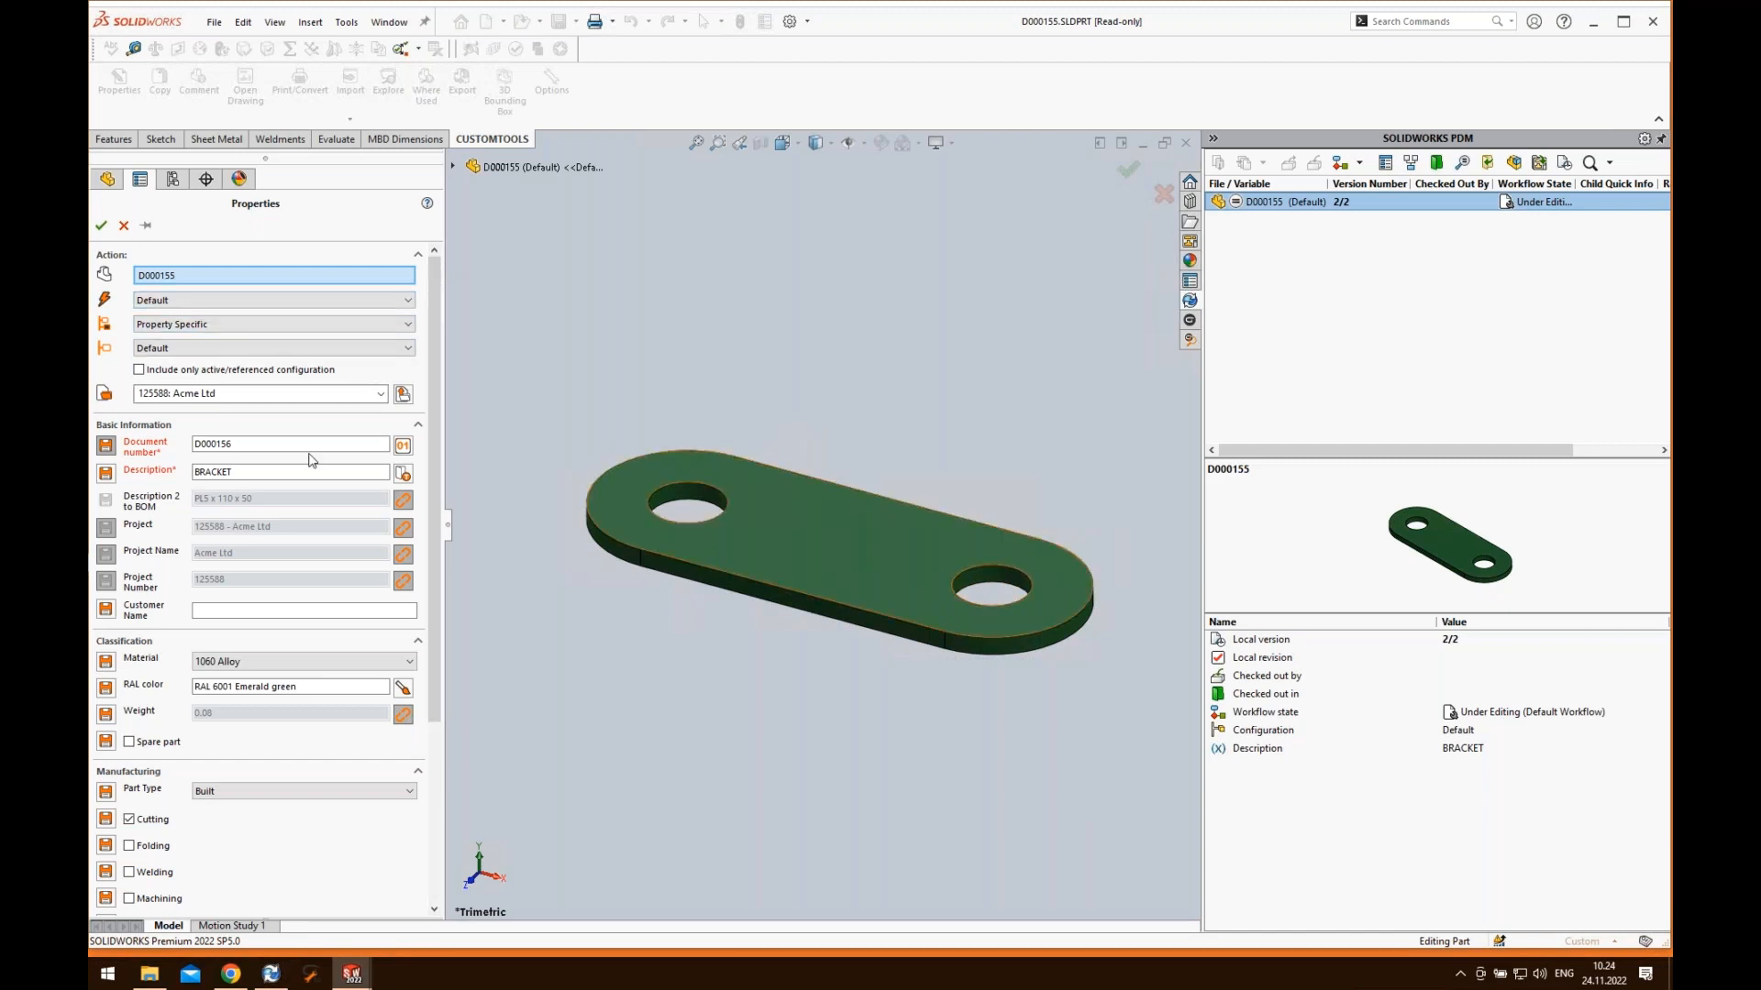
- Set the part's RAL color to RAL 3003 Ruby red
{"action": "scroll", "coordinate": [440, 292], "scroll_direction": "down", "scroll_amount": 3}
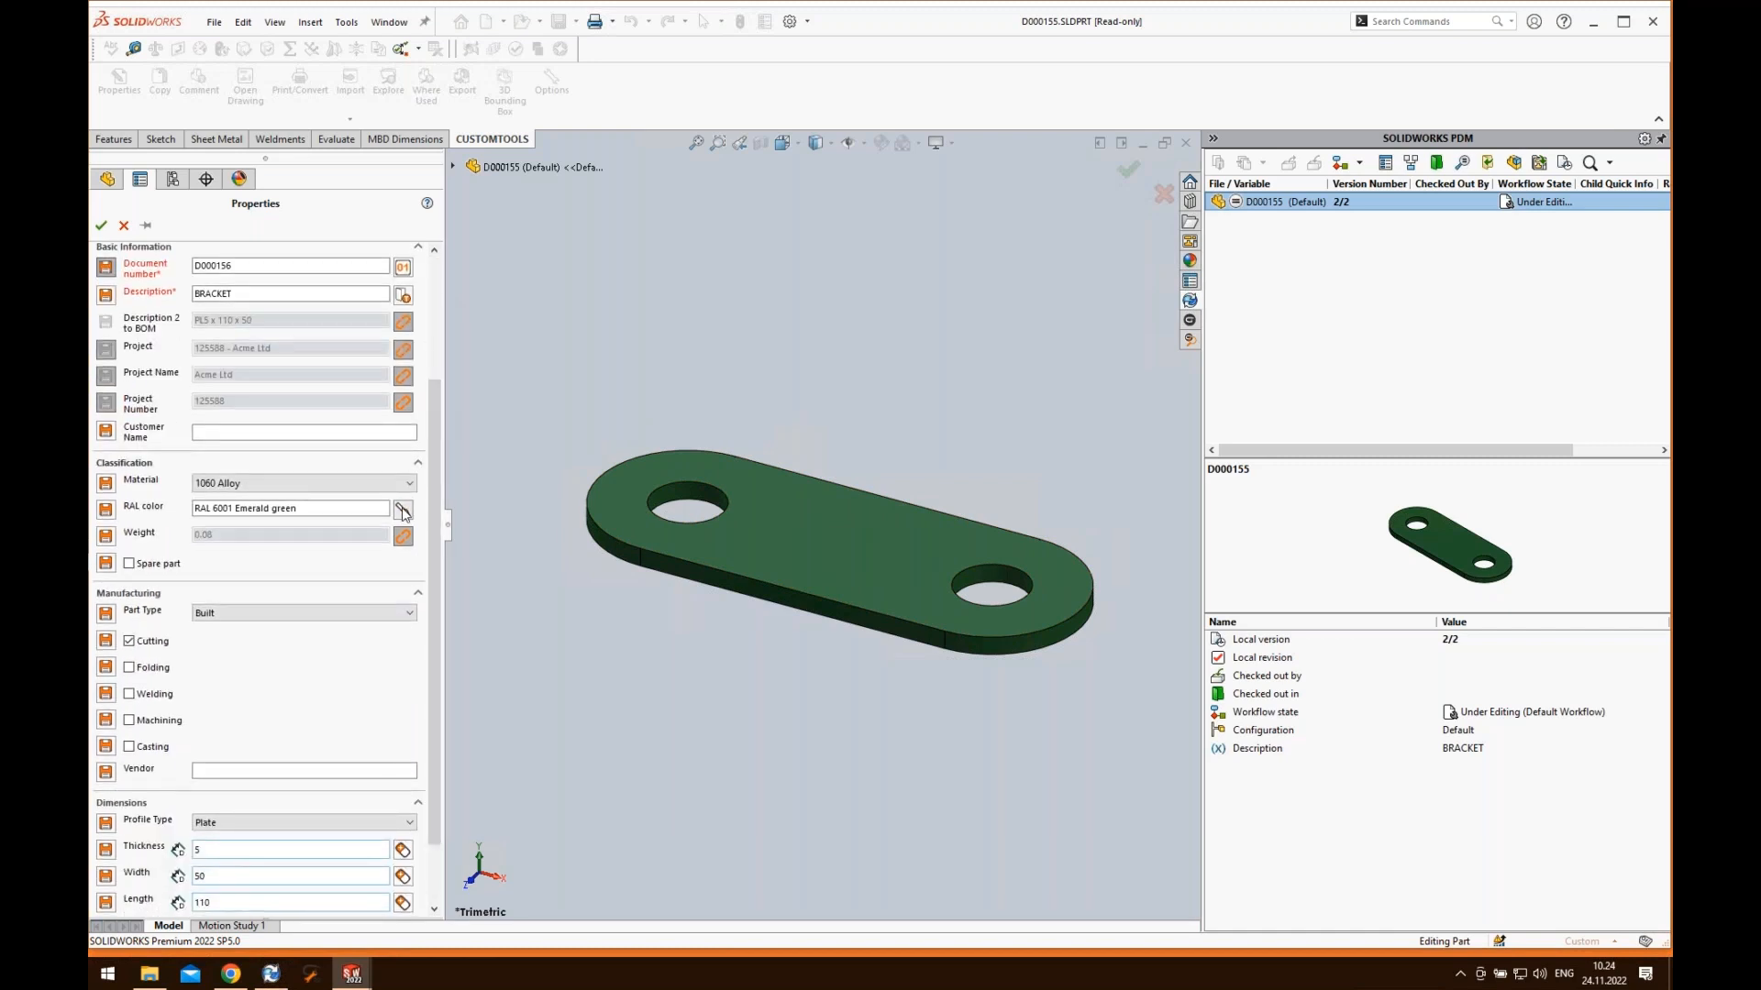
{"action": "left_click", "coordinate": [403, 510]}
{"action": "left_click_drag", "start_coordinate": [663, 573], "coordinate": [663, 619]}
{"action": "left_click", "coordinate": [465, 640]}
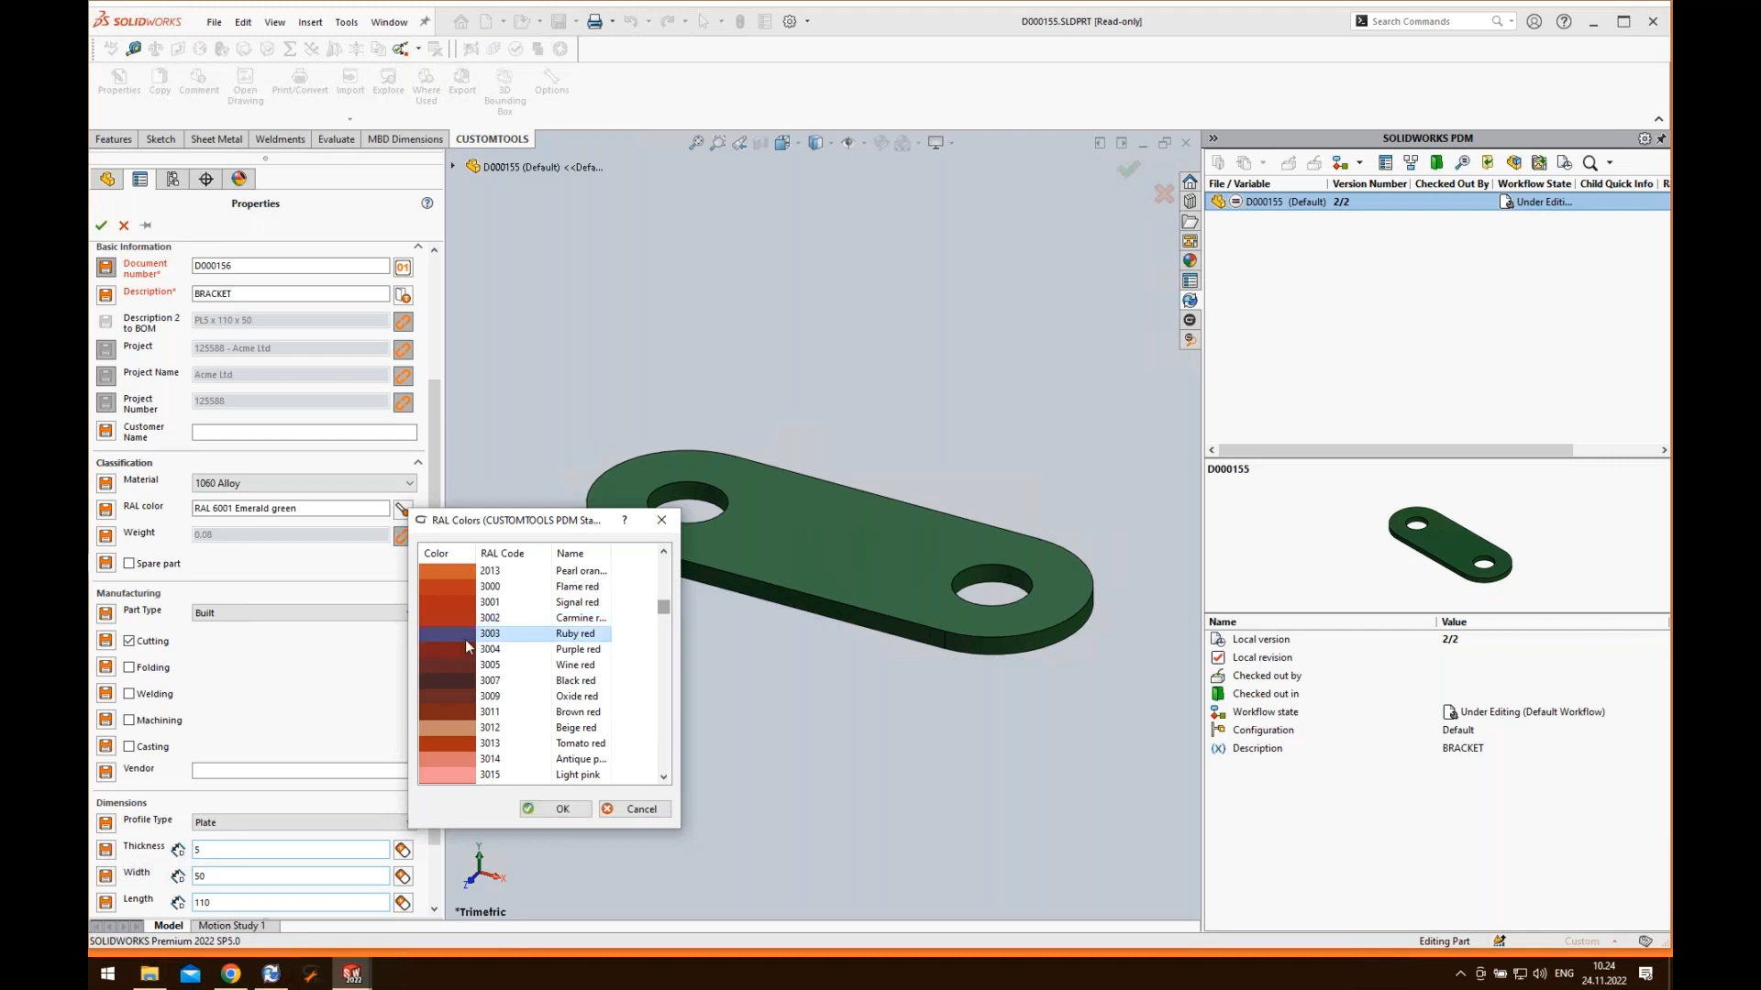
{"action": "double_click", "coordinate": [465, 640]}
- Apply the properties, save the part as D000156.SLDPRT, and copy its referenced drawing as D000156.SLDDRW into the 125588 project folder
{"action": "left_click", "coordinate": [101, 226]}
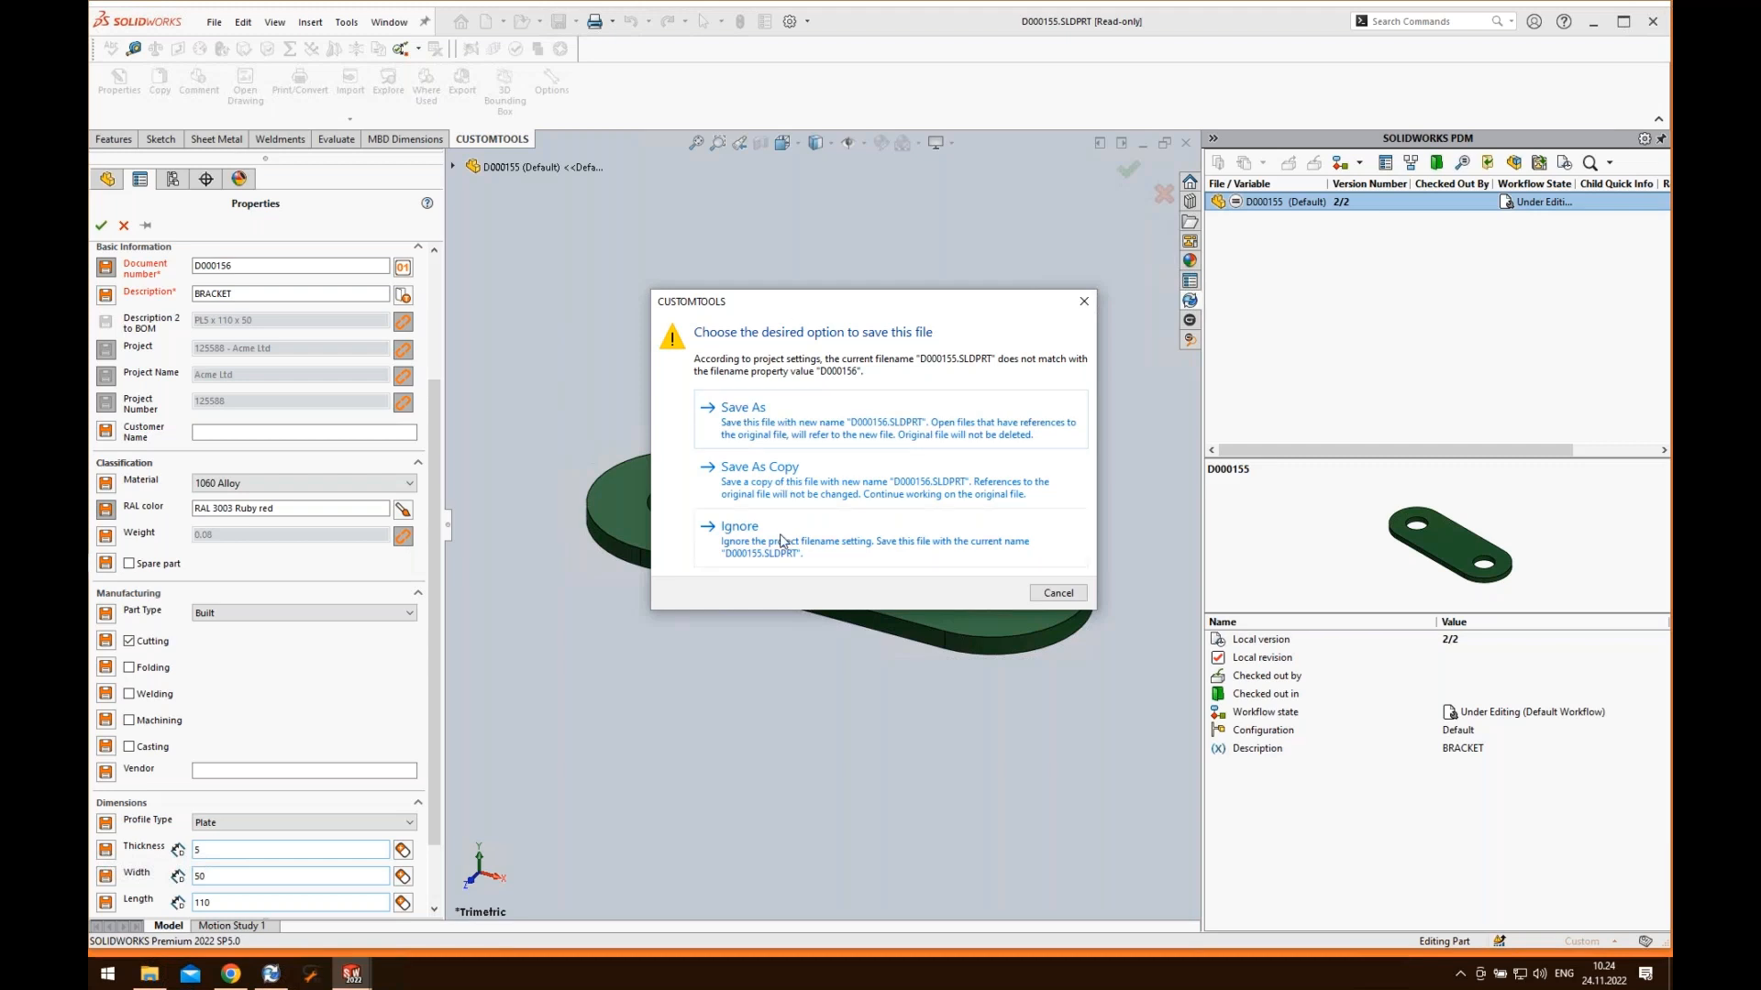
{"action": "left_click", "coordinate": [812, 428]}
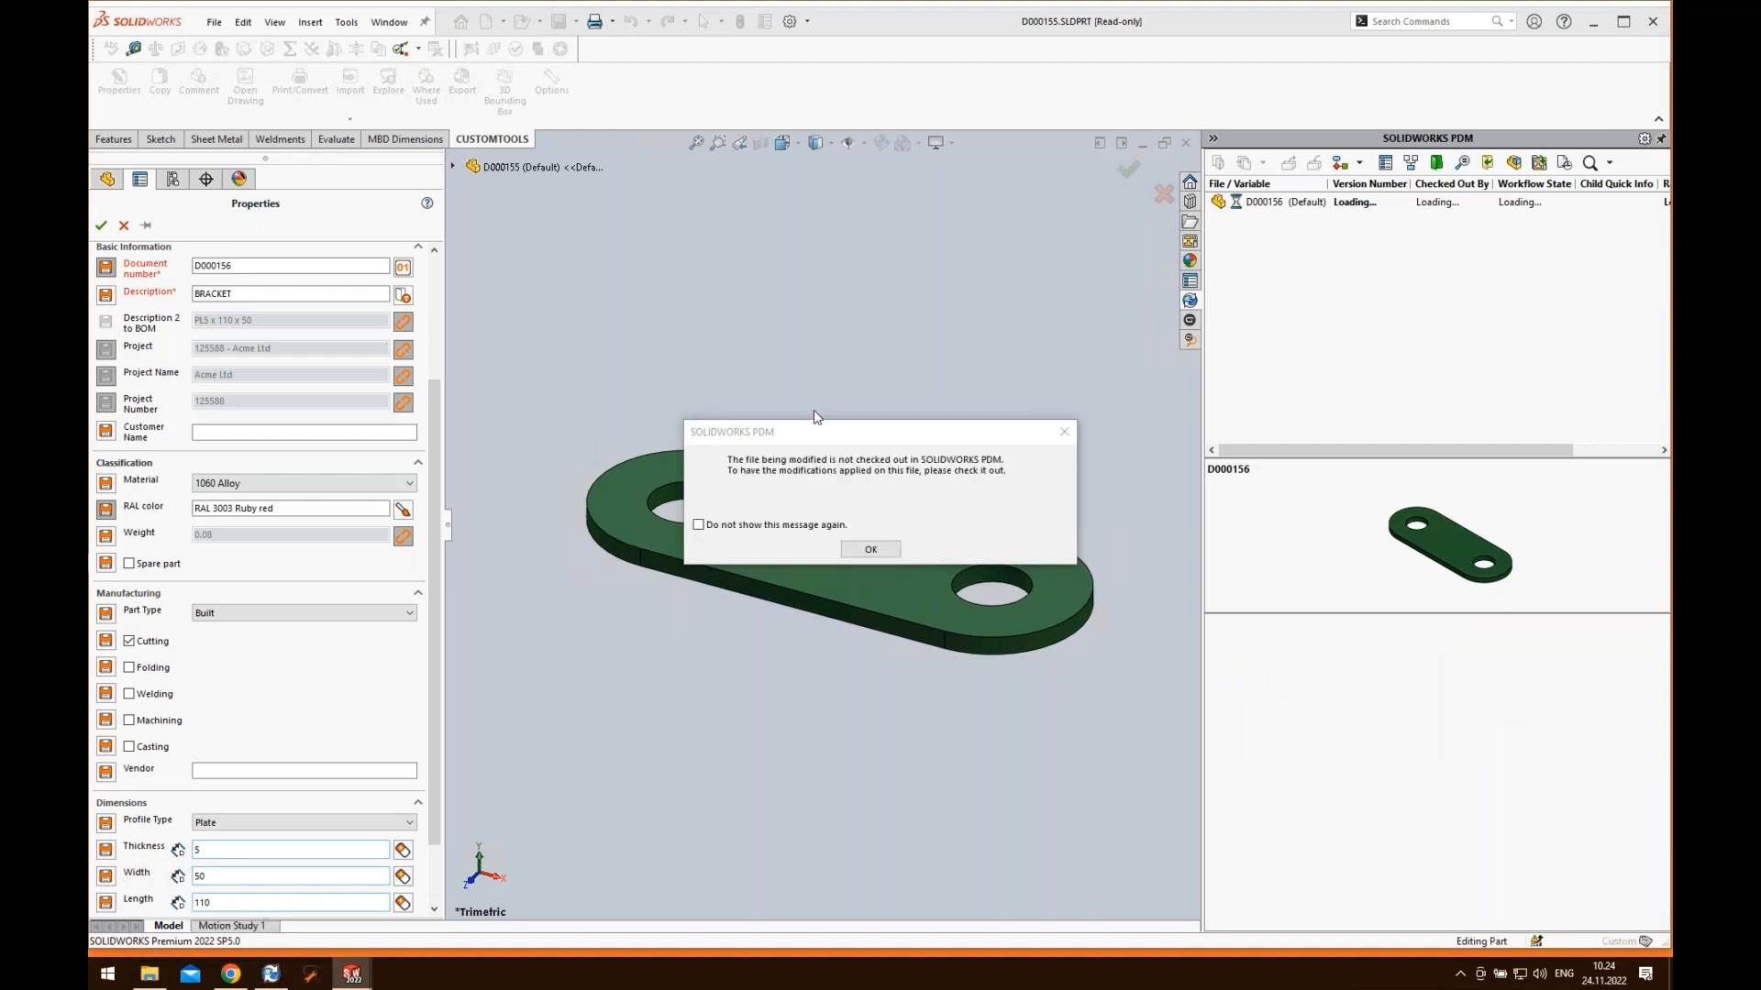
{"action": "left_click", "coordinate": [871, 549]}
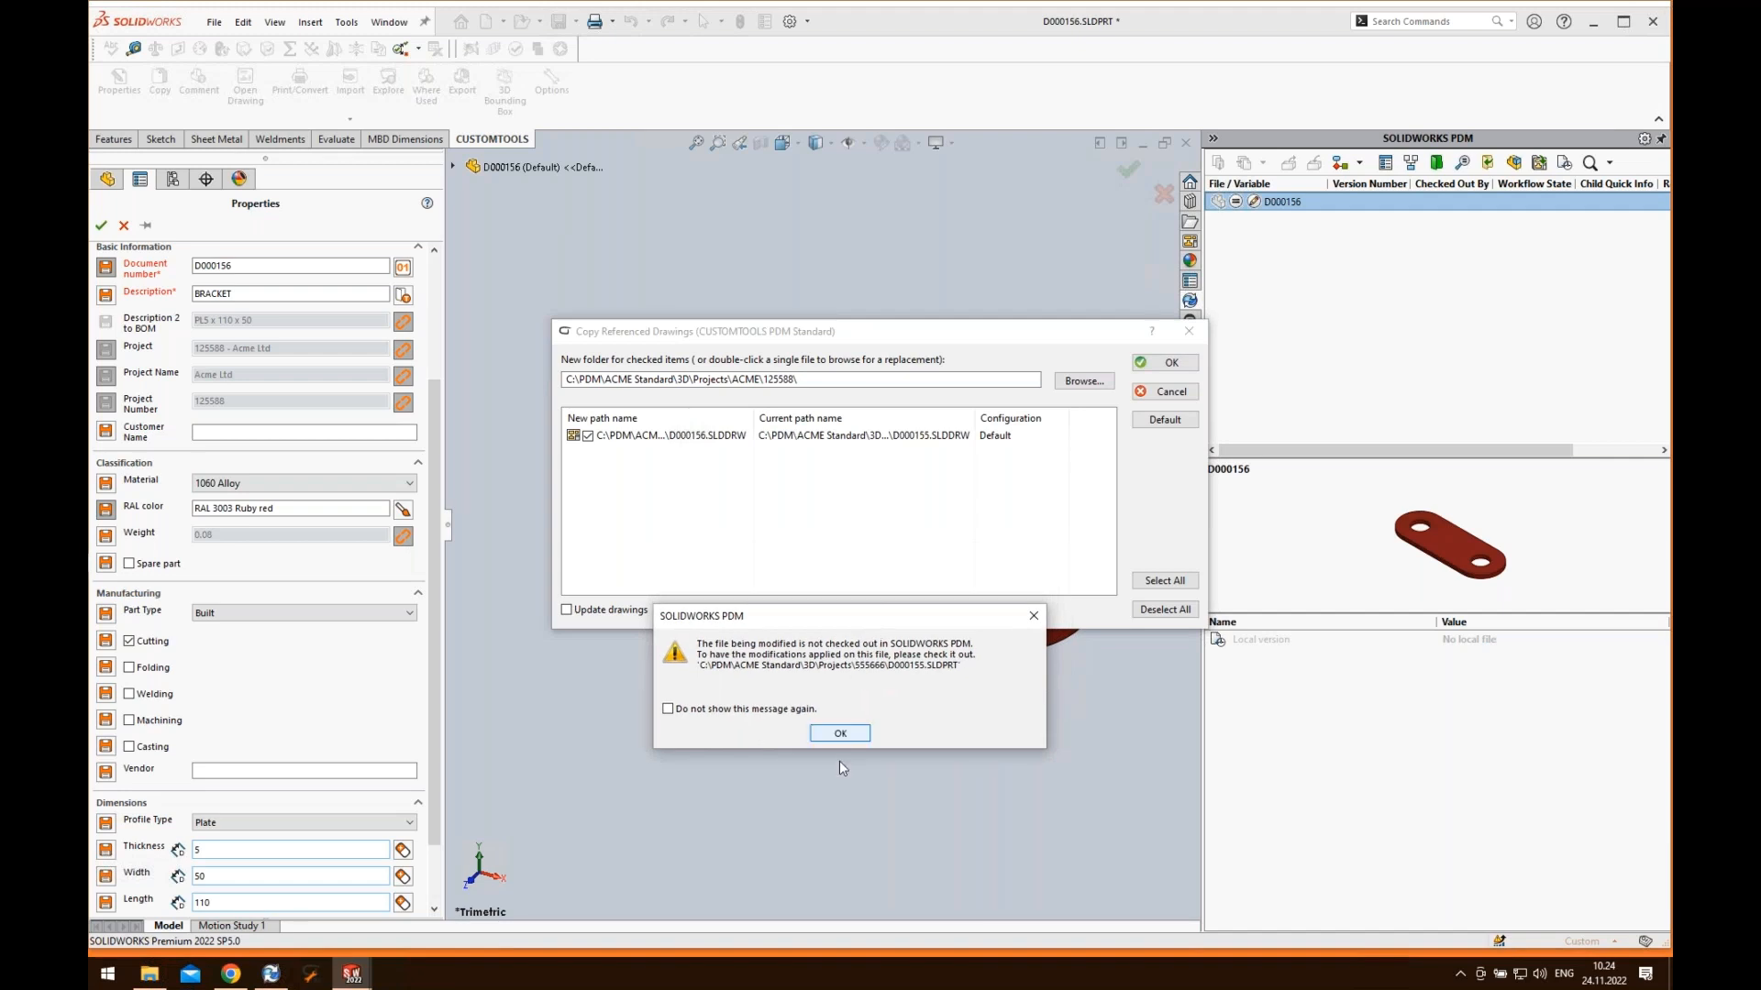
{"action": "left_click", "coordinate": [834, 667]}
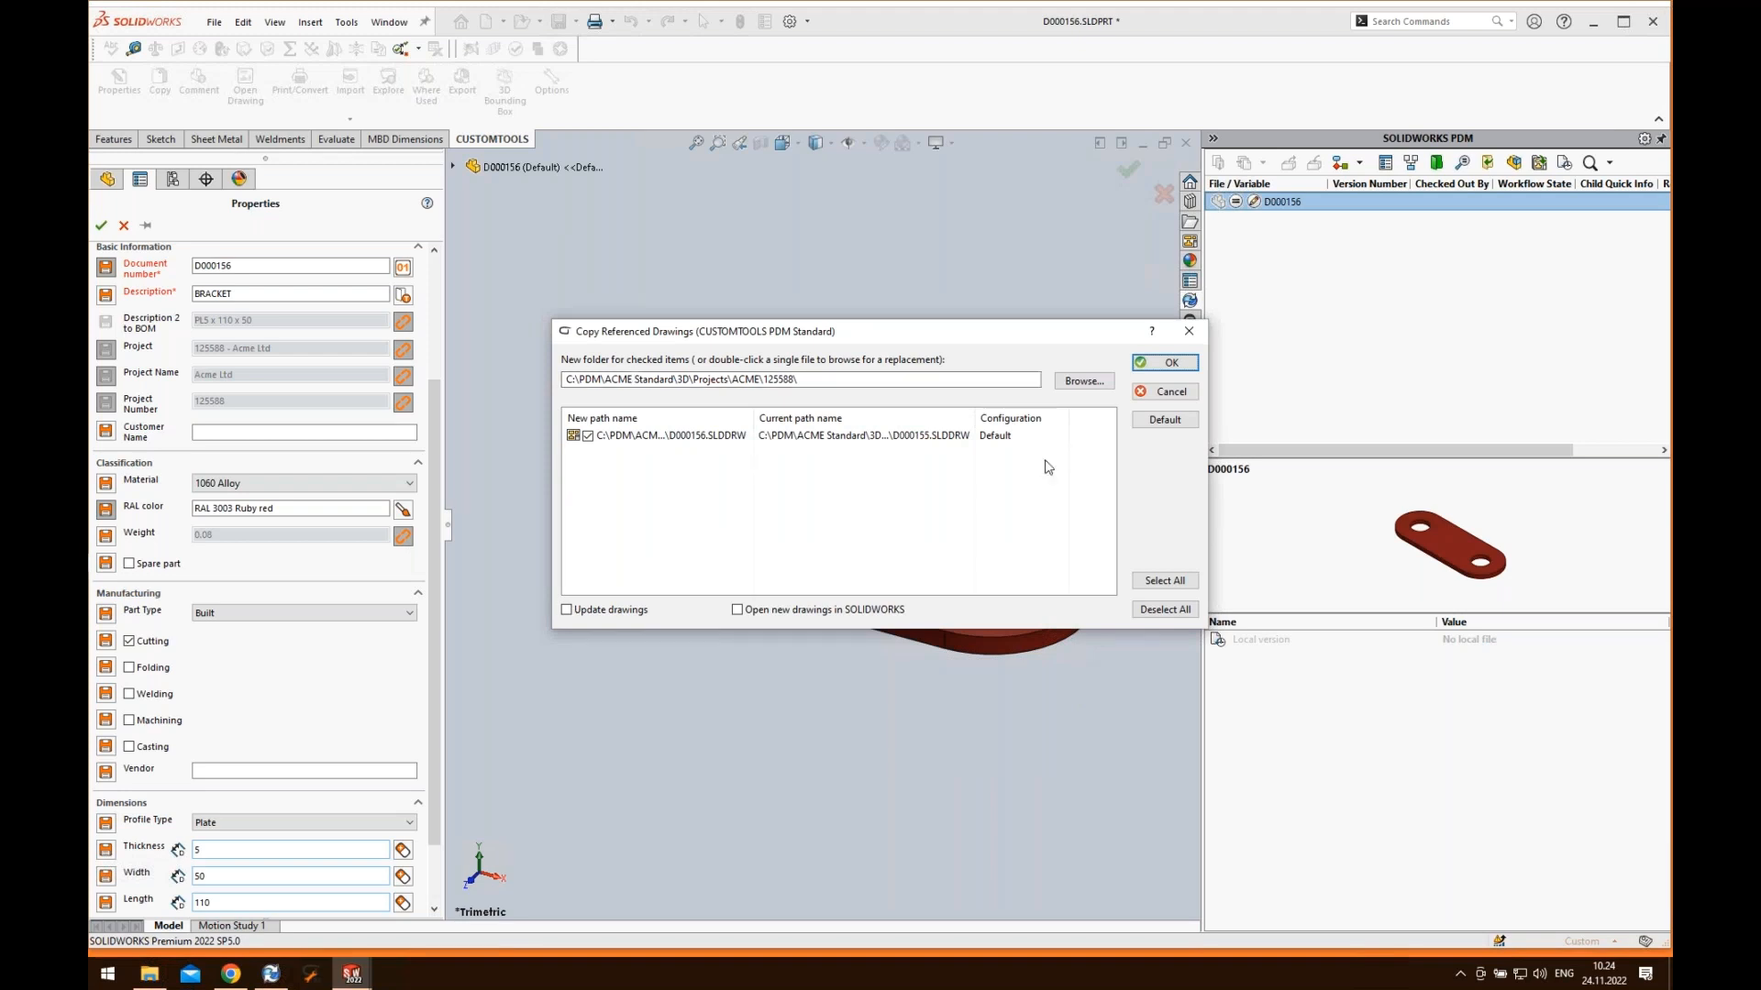
{"action": "left_click", "coordinate": [1171, 367]}
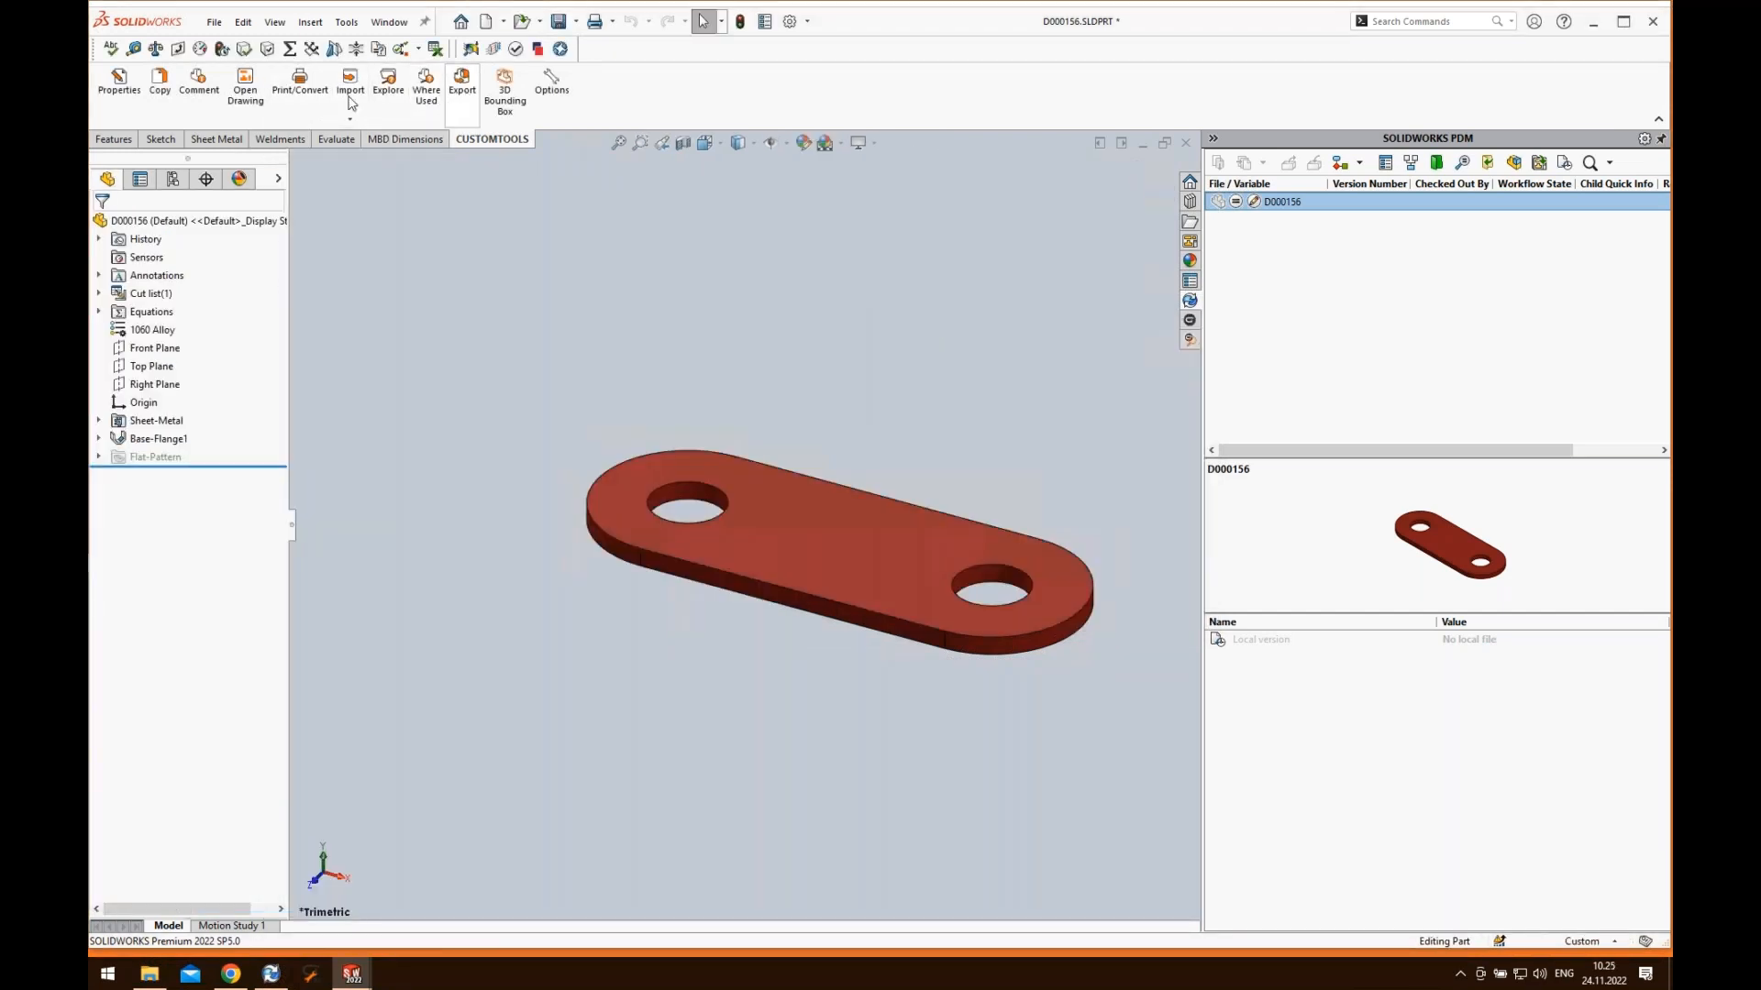
- Open the part's copied drawing, save it together with the referenced part, and close it
{"action": "left_click", "coordinate": [245, 88]}
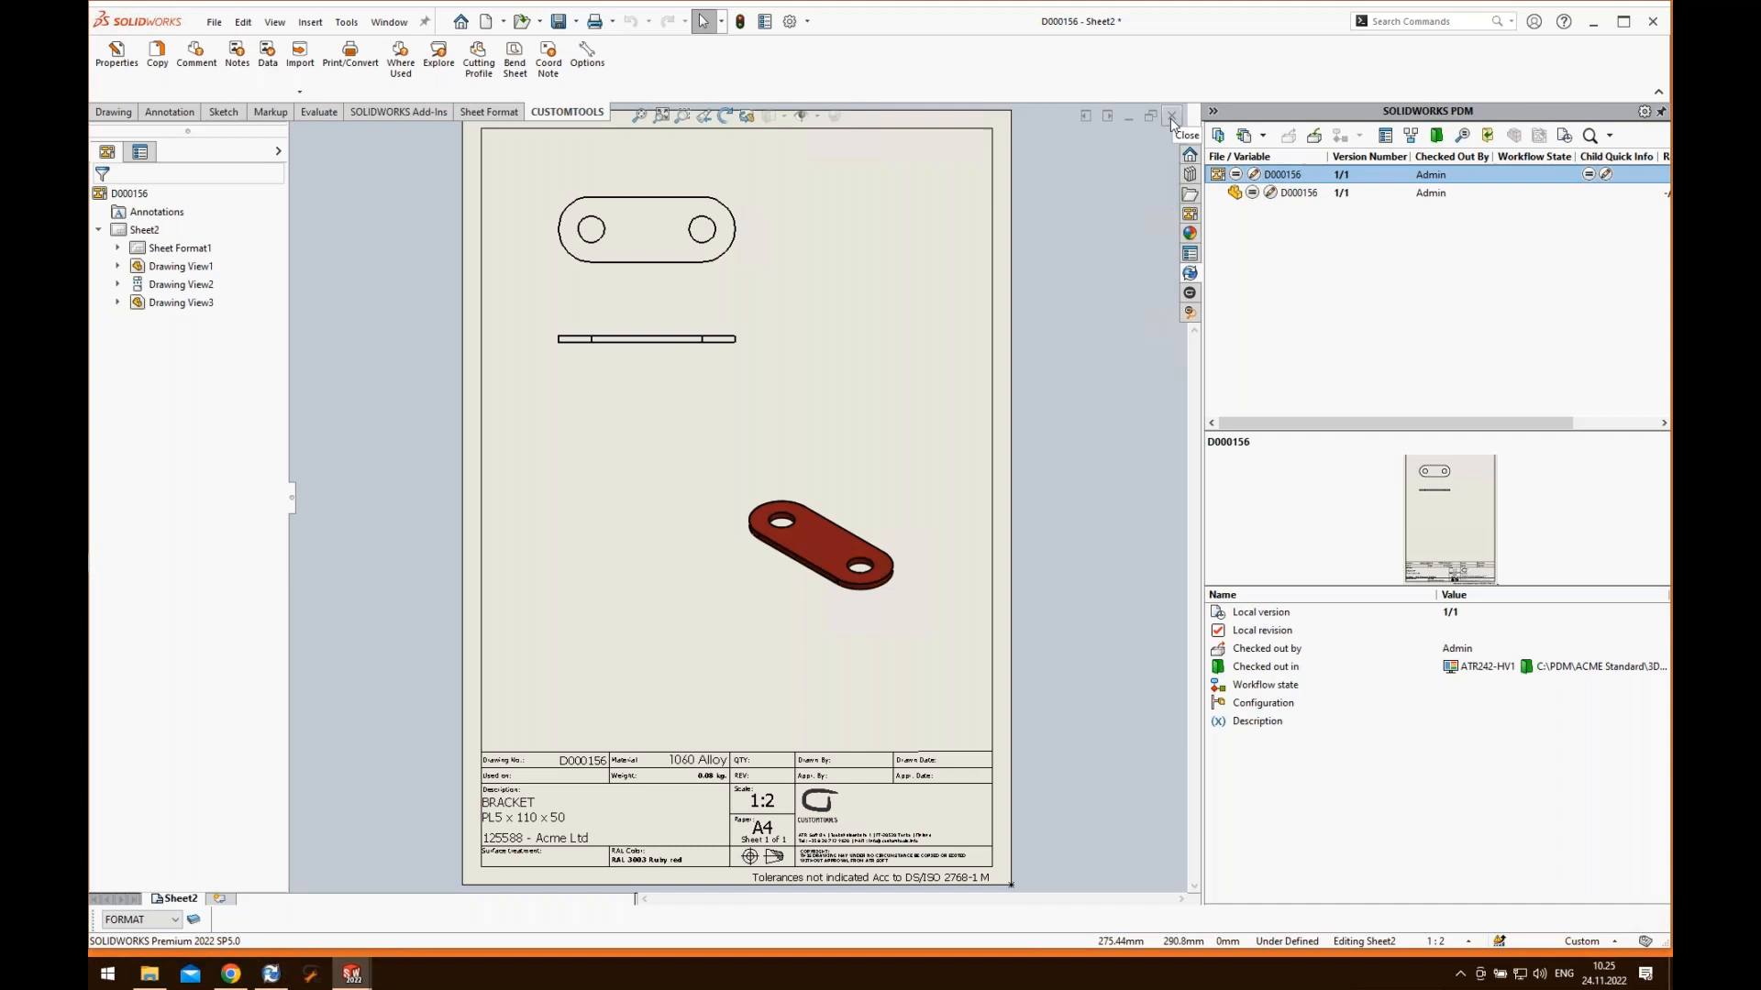
{"action": "left_click", "coordinate": [558, 22]}
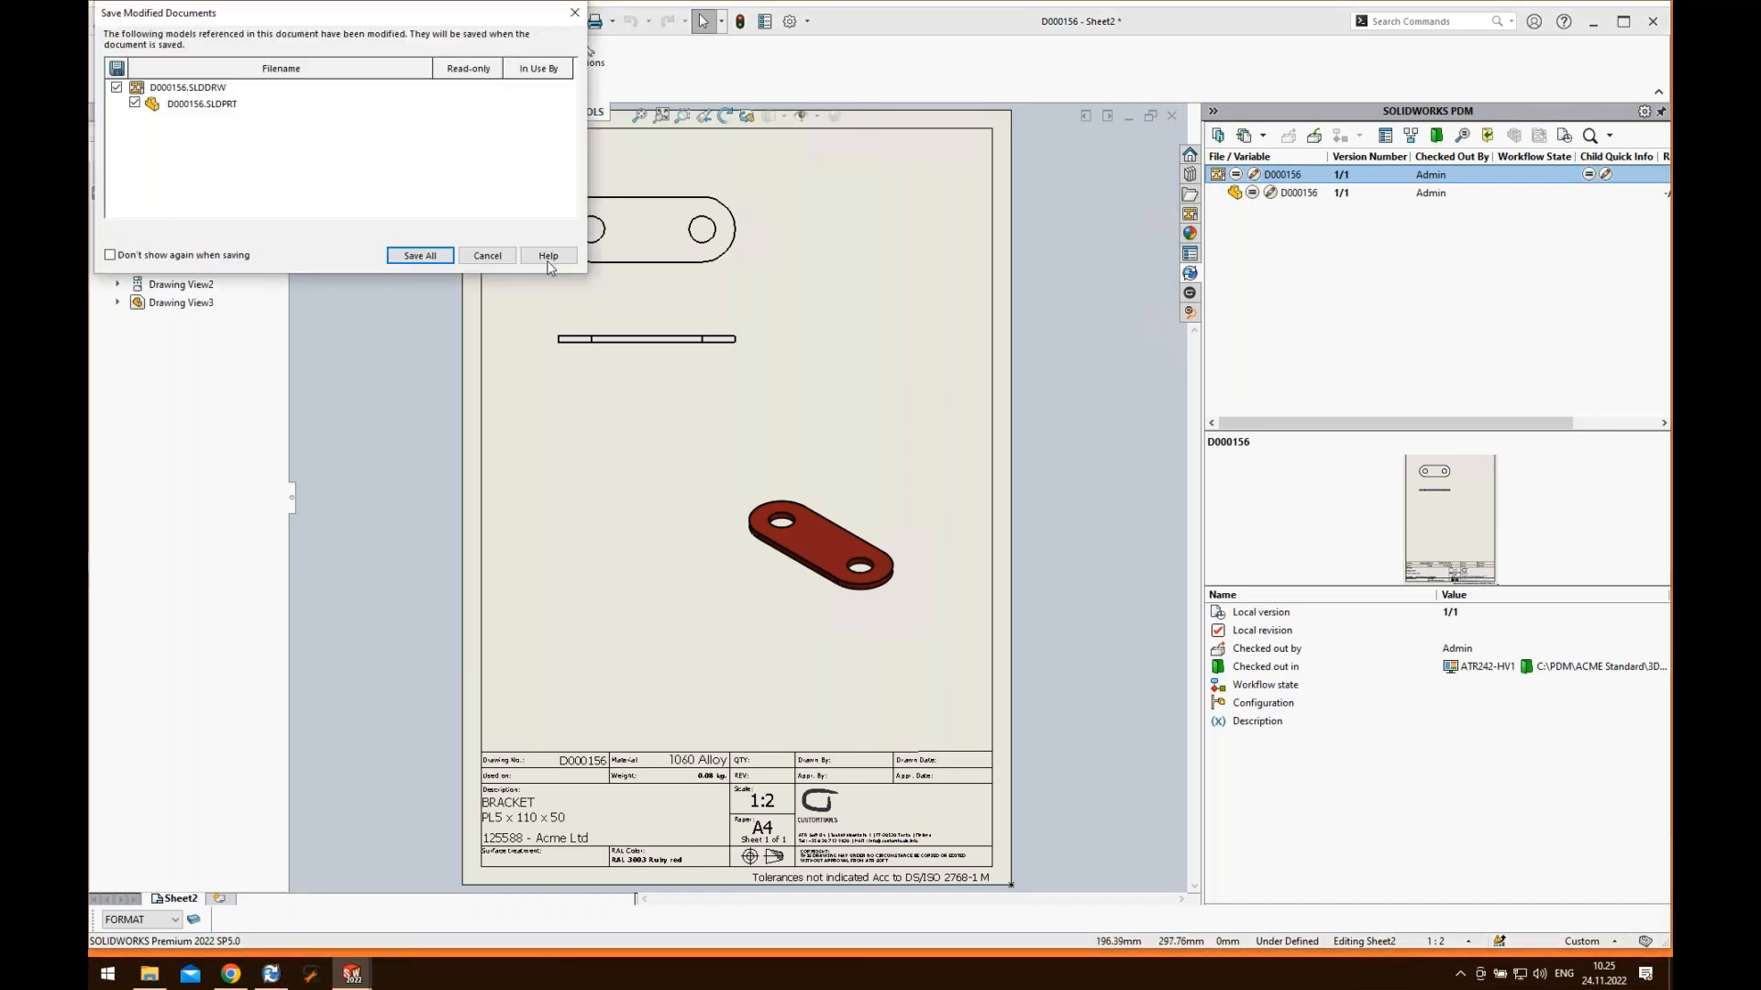
{"action": "left_click", "coordinate": [428, 260]}
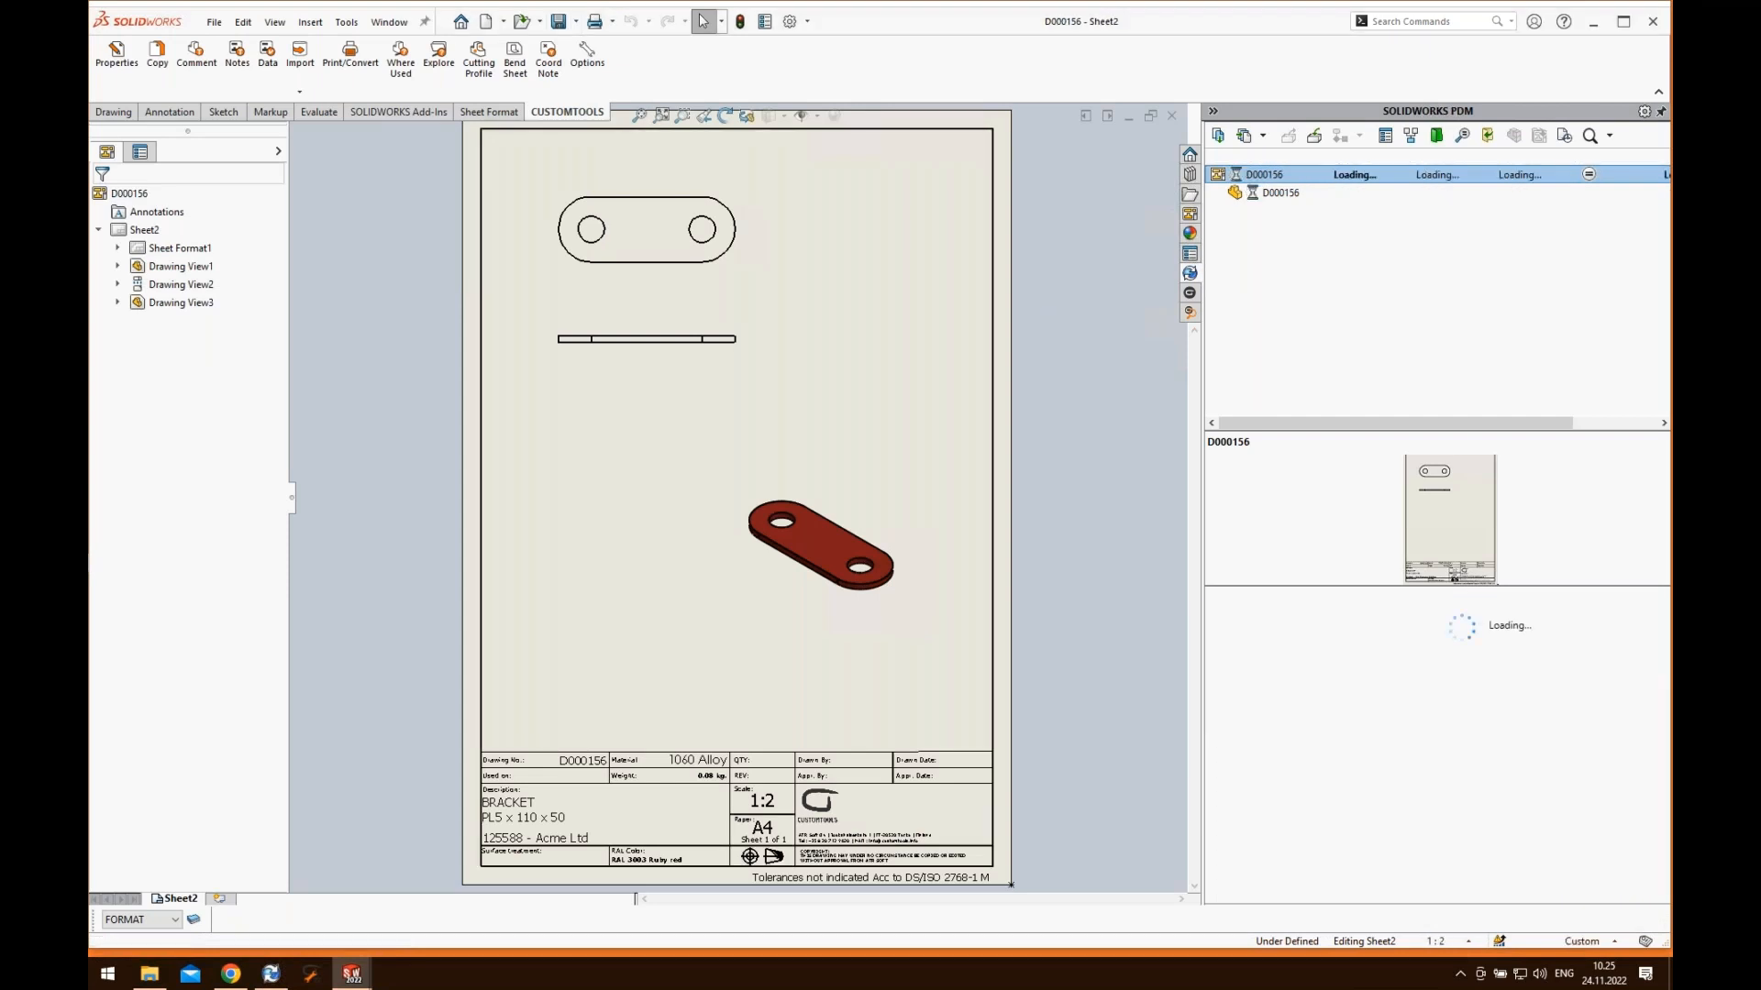
{"action": "left_click", "coordinate": [1174, 117]}
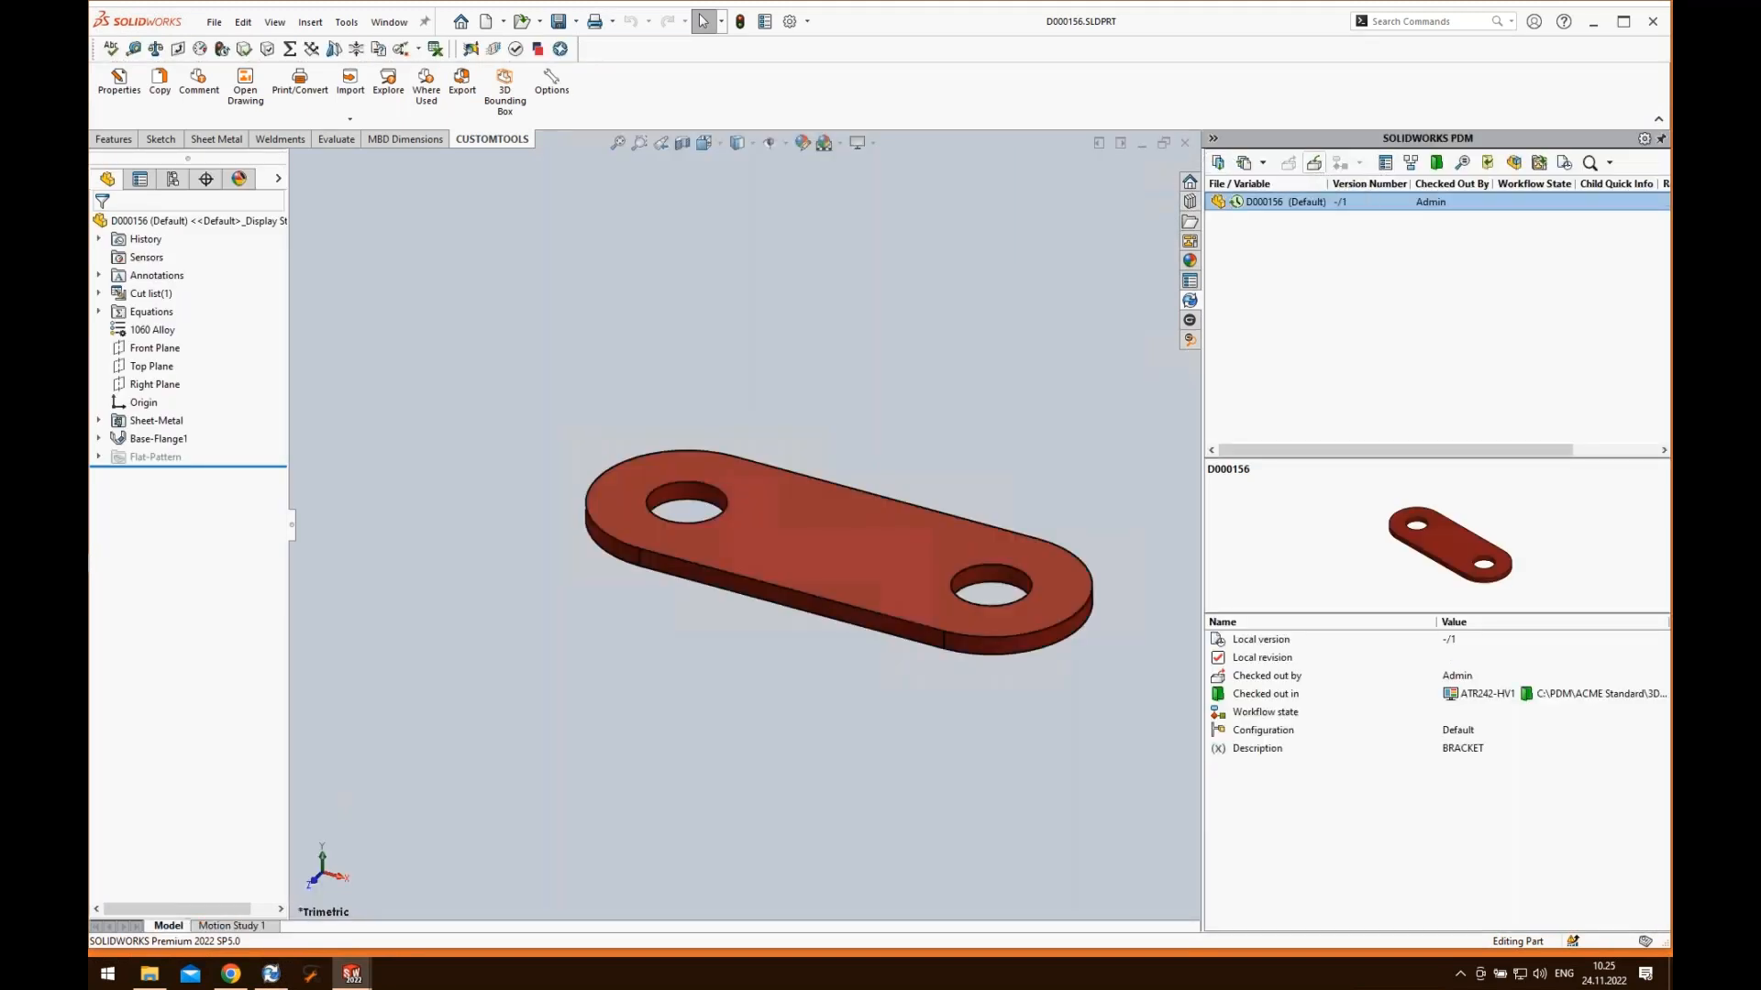
- Check in the part D000156 and its drawing to the PDM vault
{"action": "left_click", "coordinate": [1313, 164]}
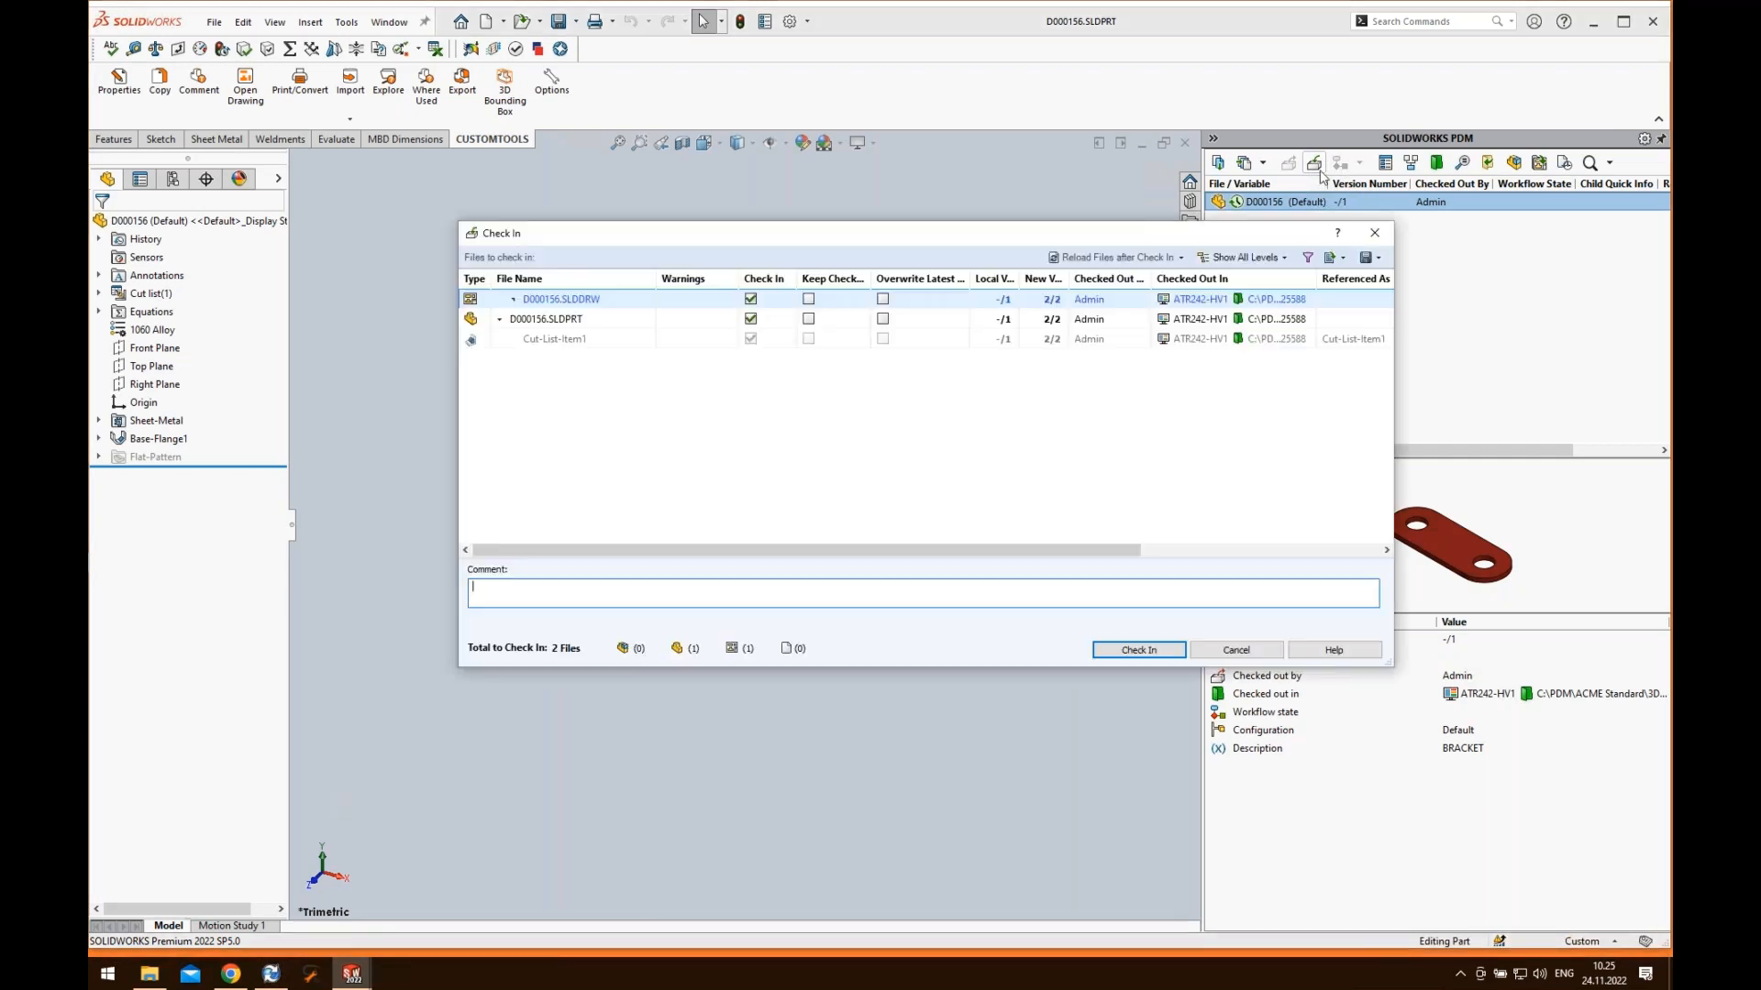
{"action": "left_click", "coordinate": [1122, 649]}
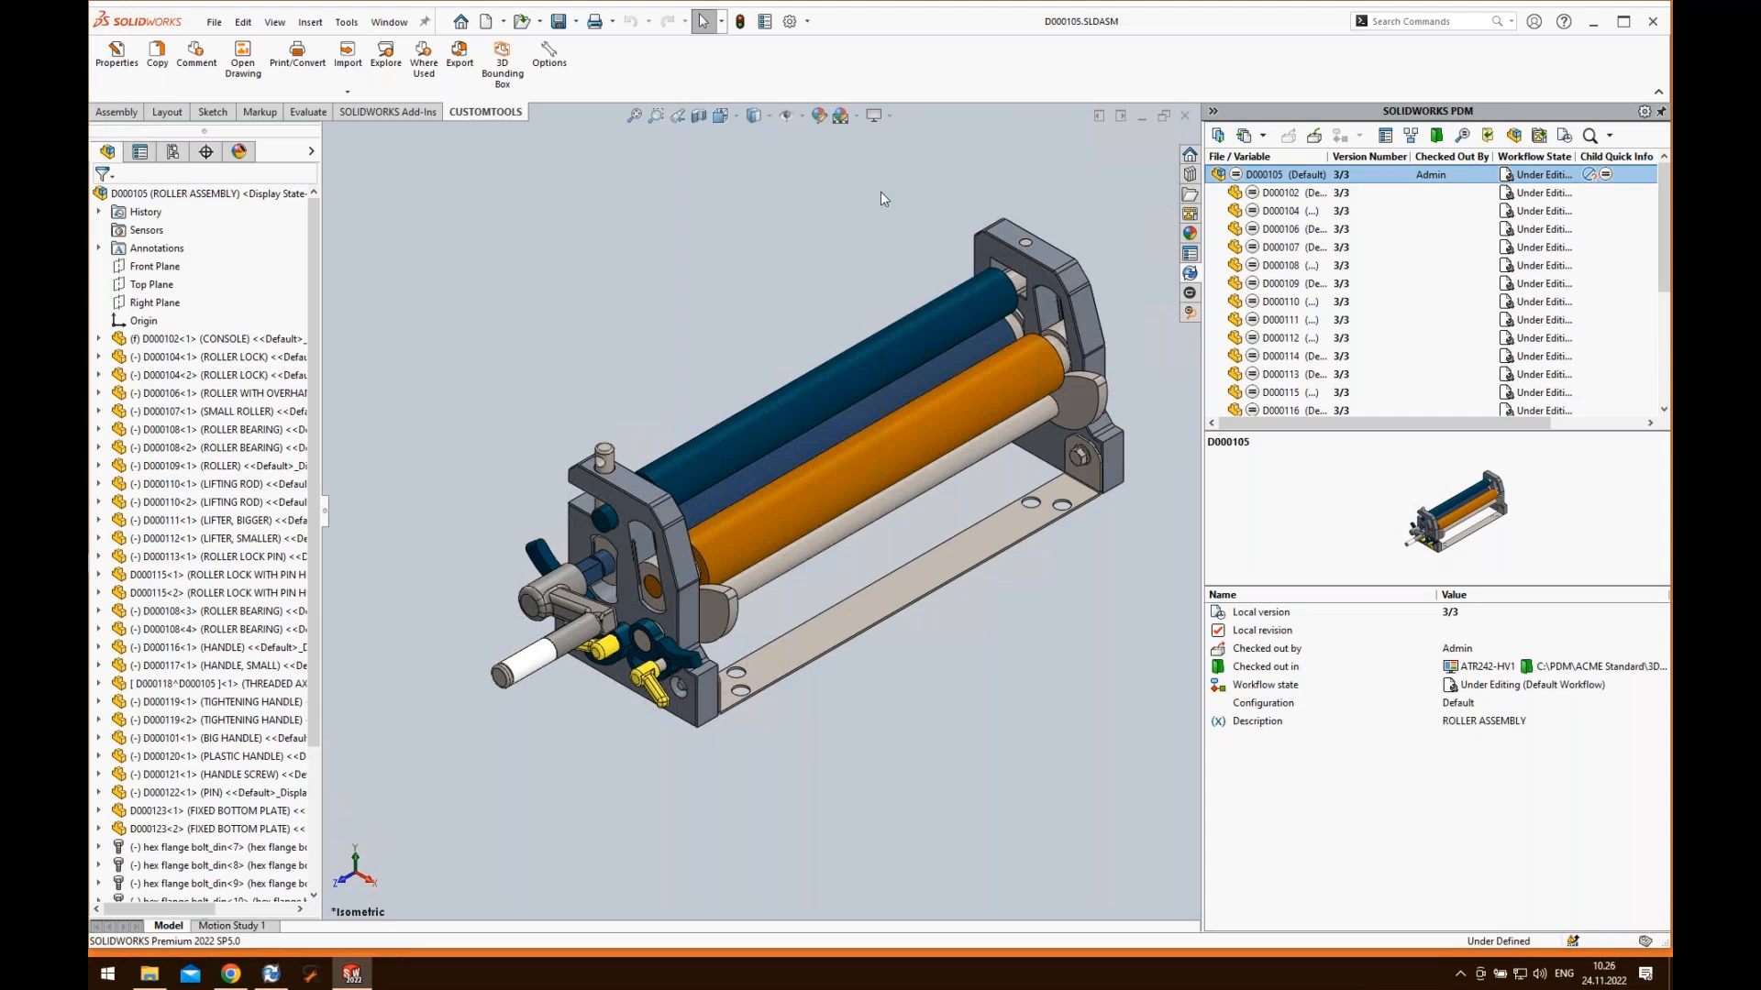
- Search all projects in CUSTOMTOOLS for "brac" with the document type set to Part
{"action": "left_click", "coordinate": [1188, 314]}
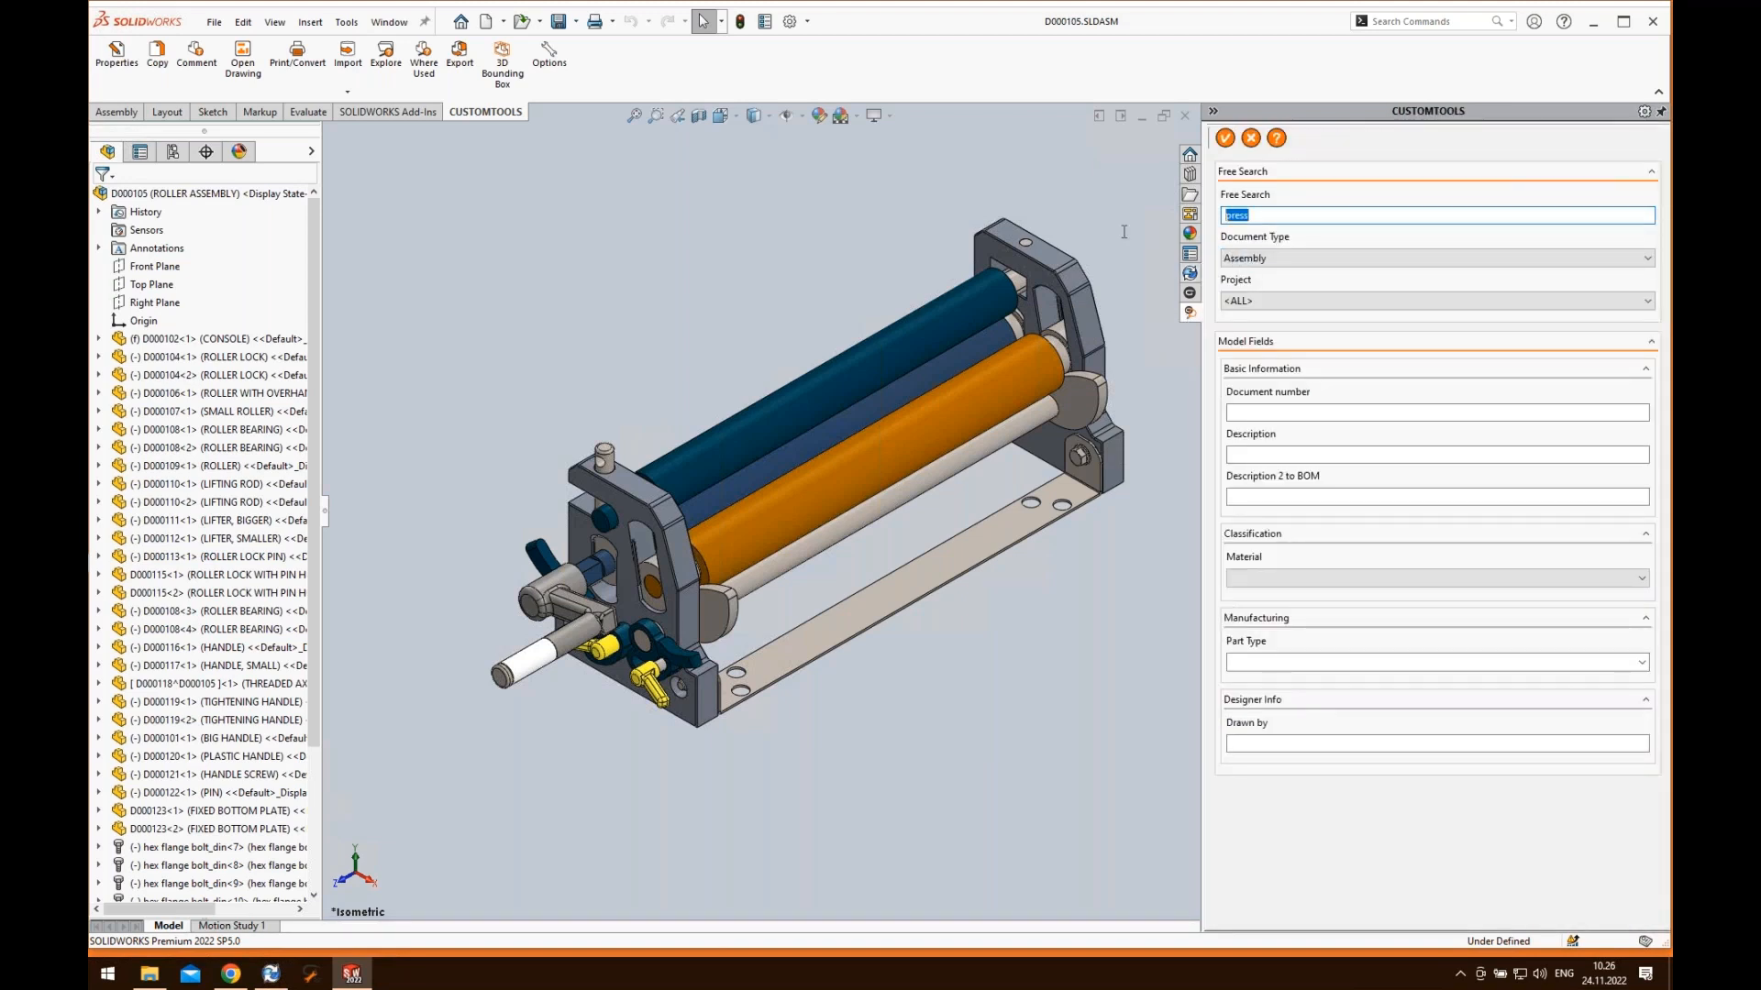
{"action": "type", "text": "br"}
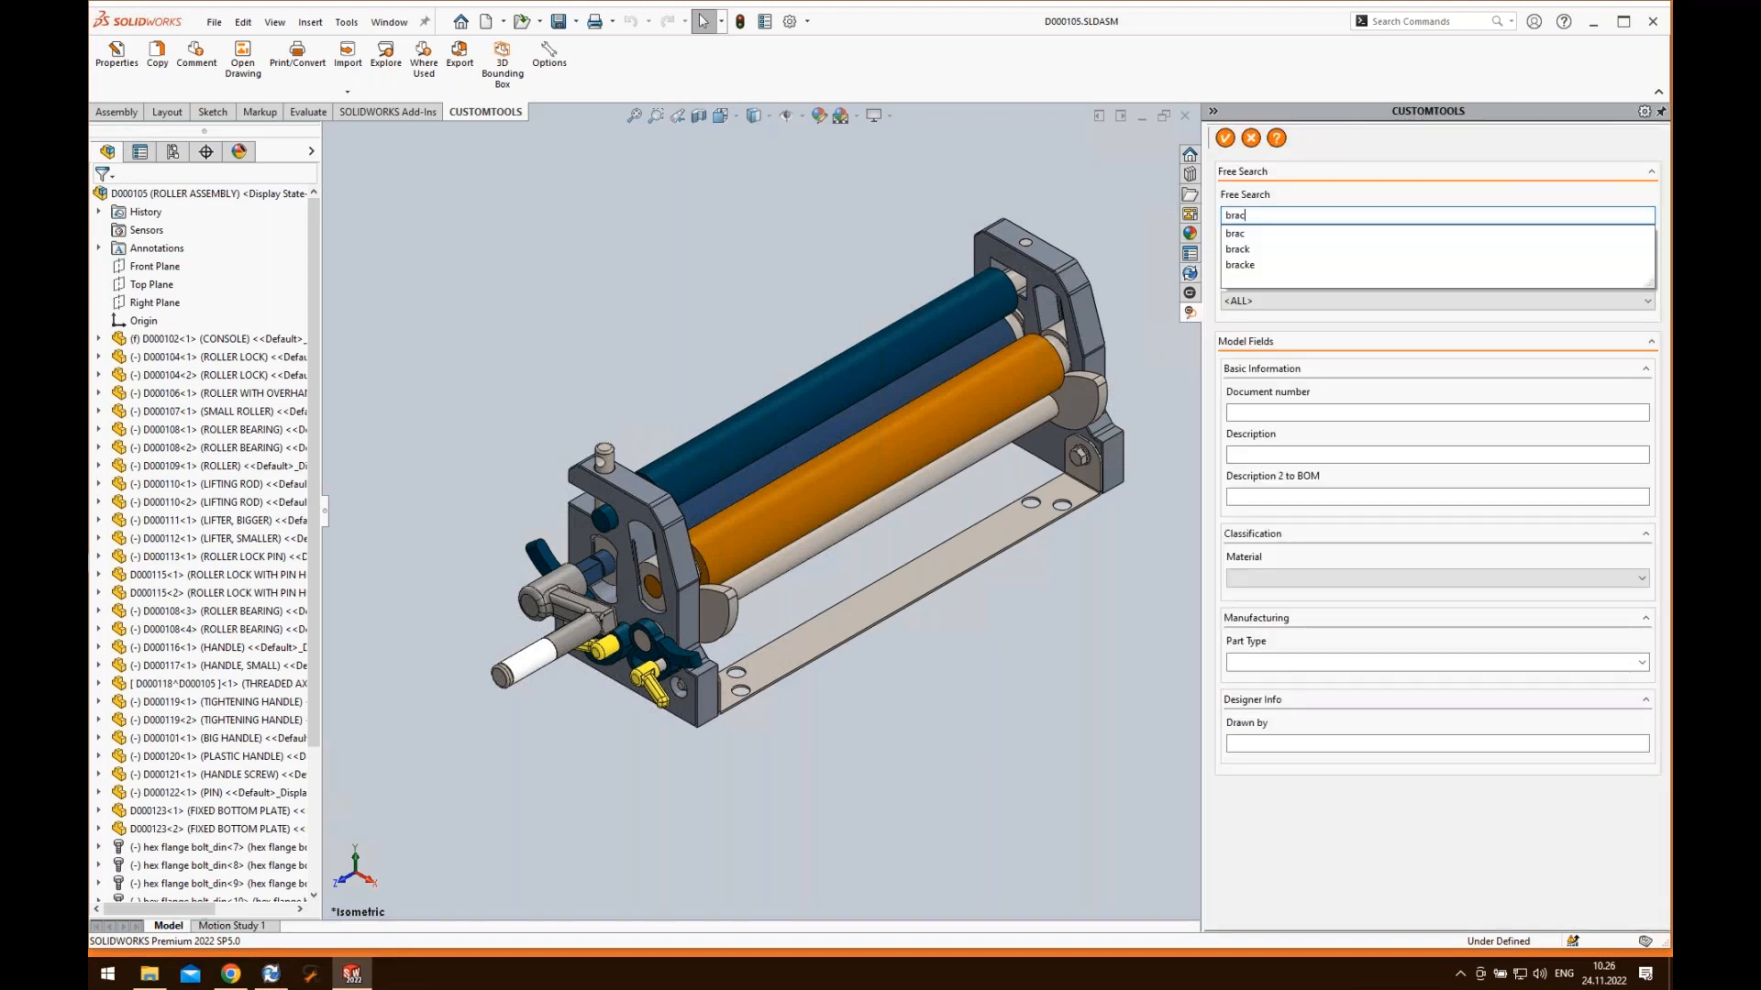
{"action": "type", "text": "ac"}
{"action": "key", "text": "Return"}
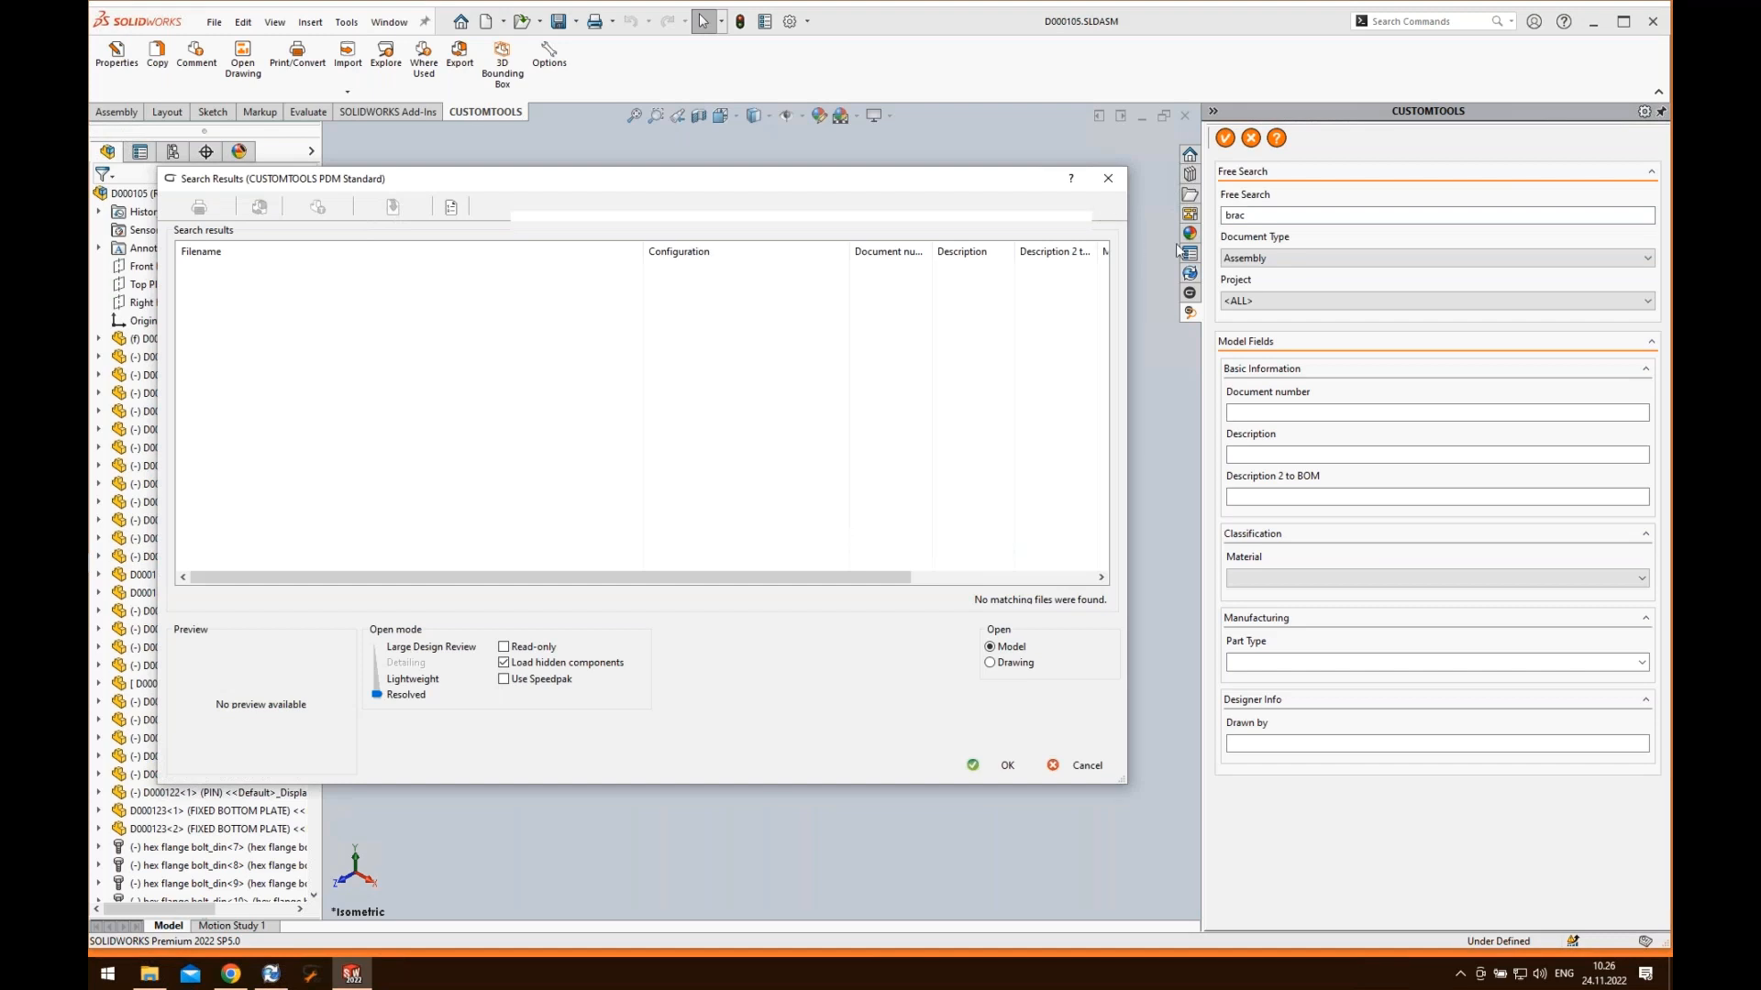
{"action": "left_click", "coordinate": [1230, 265]}
{"action": "left_click", "coordinate": [1243, 292]}
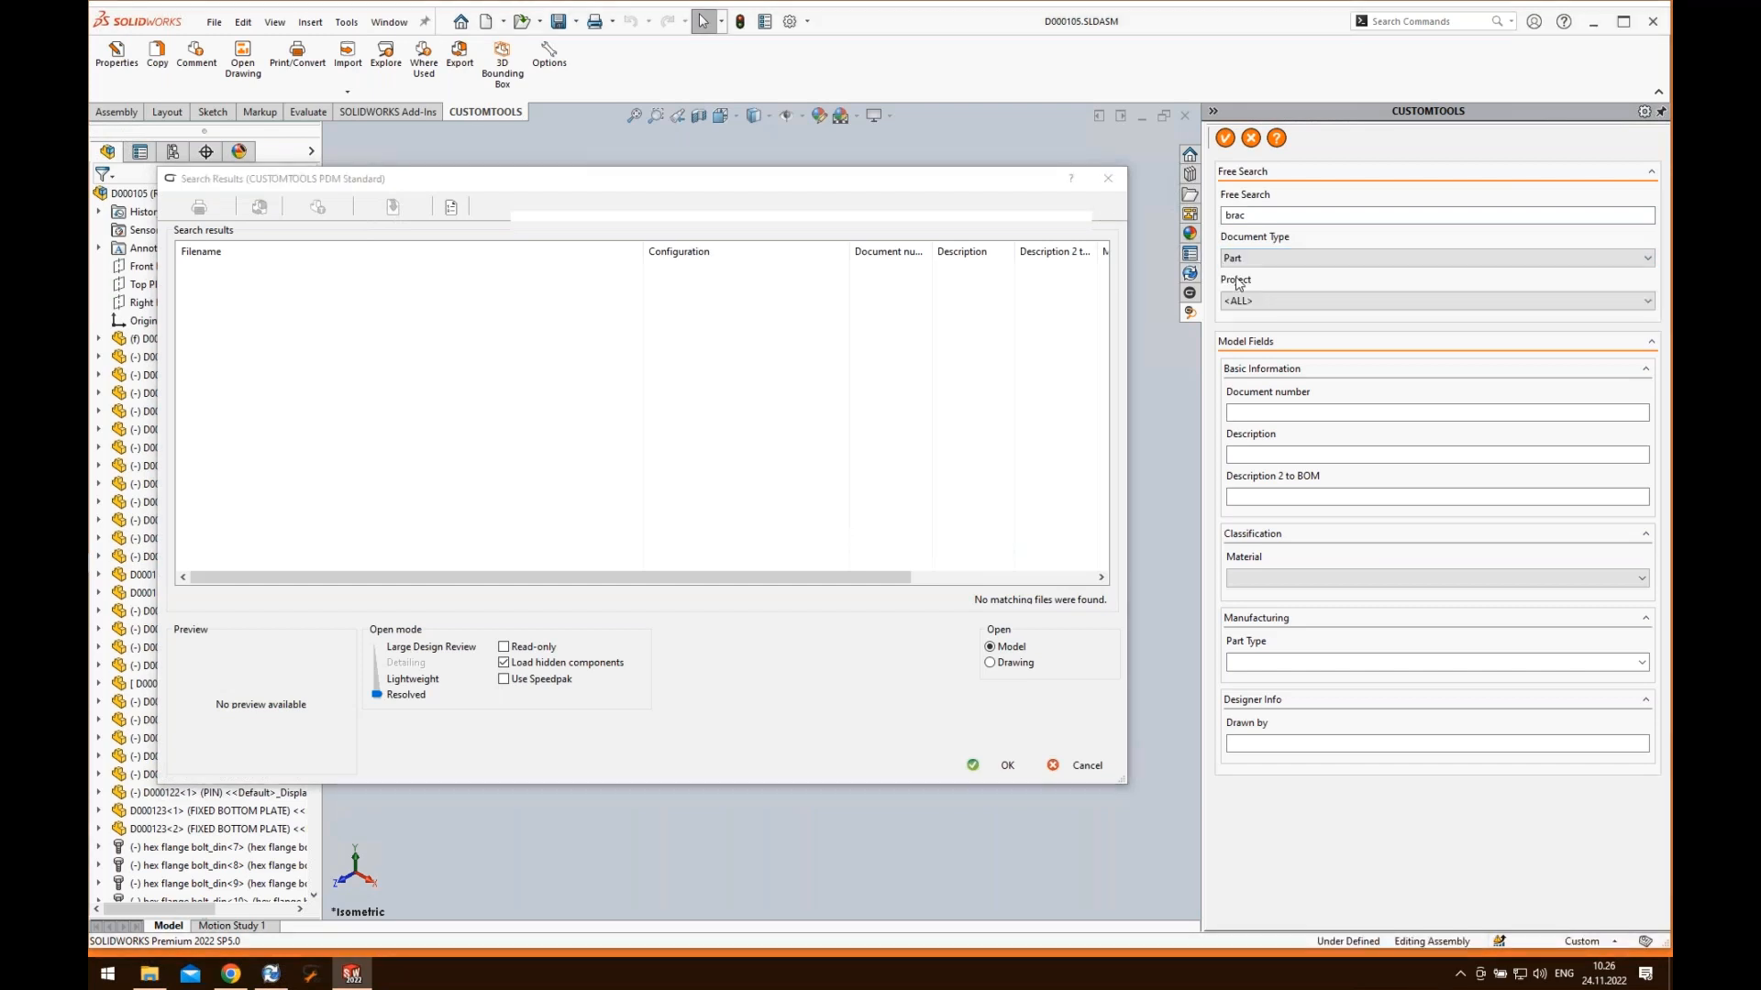
{"action": "left_click", "coordinate": [1237, 139]}
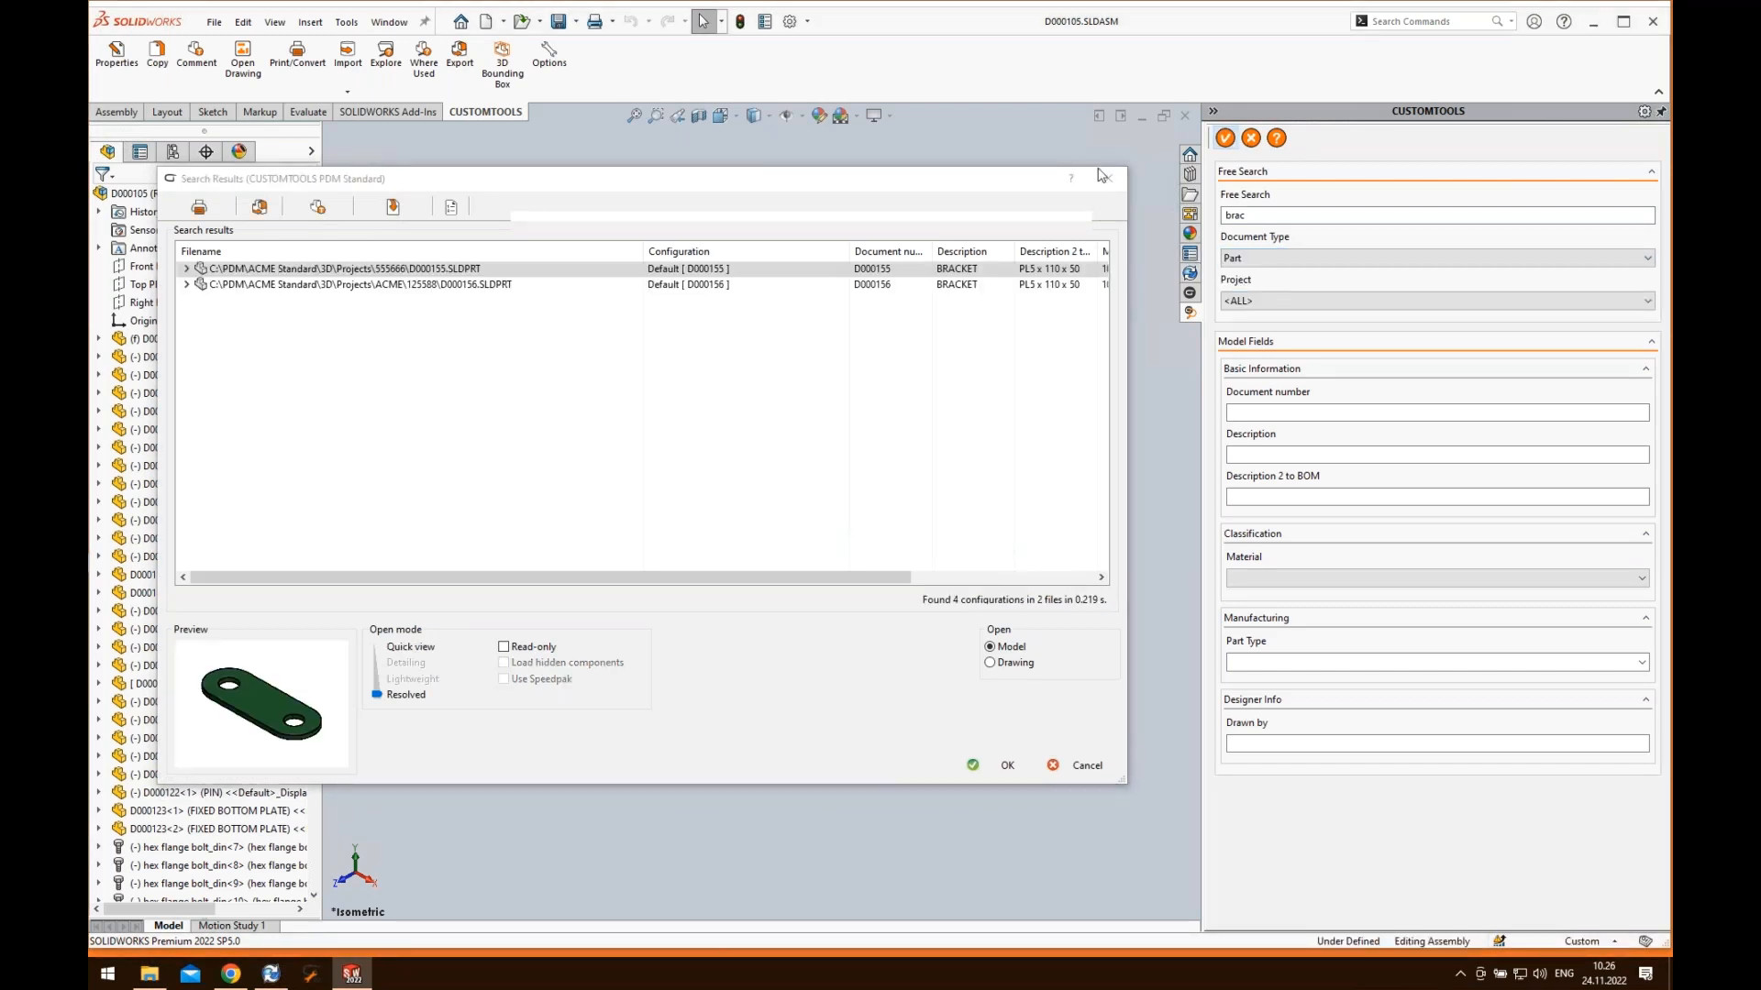
- Insert the found bracket D000155 beside the roller assembly in its Default configuration, and close the search results
{"action": "left_click", "coordinate": [511, 284]}
{"action": "left_click", "coordinate": [502, 268]}
{"action": "left_click", "coordinate": [504, 285]}
{"action": "left_click", "coordinate": [503, 268]}
{"action": "left_click_drag", "start_coordinate": [527, 194], "coordinate": [1173, 239]}
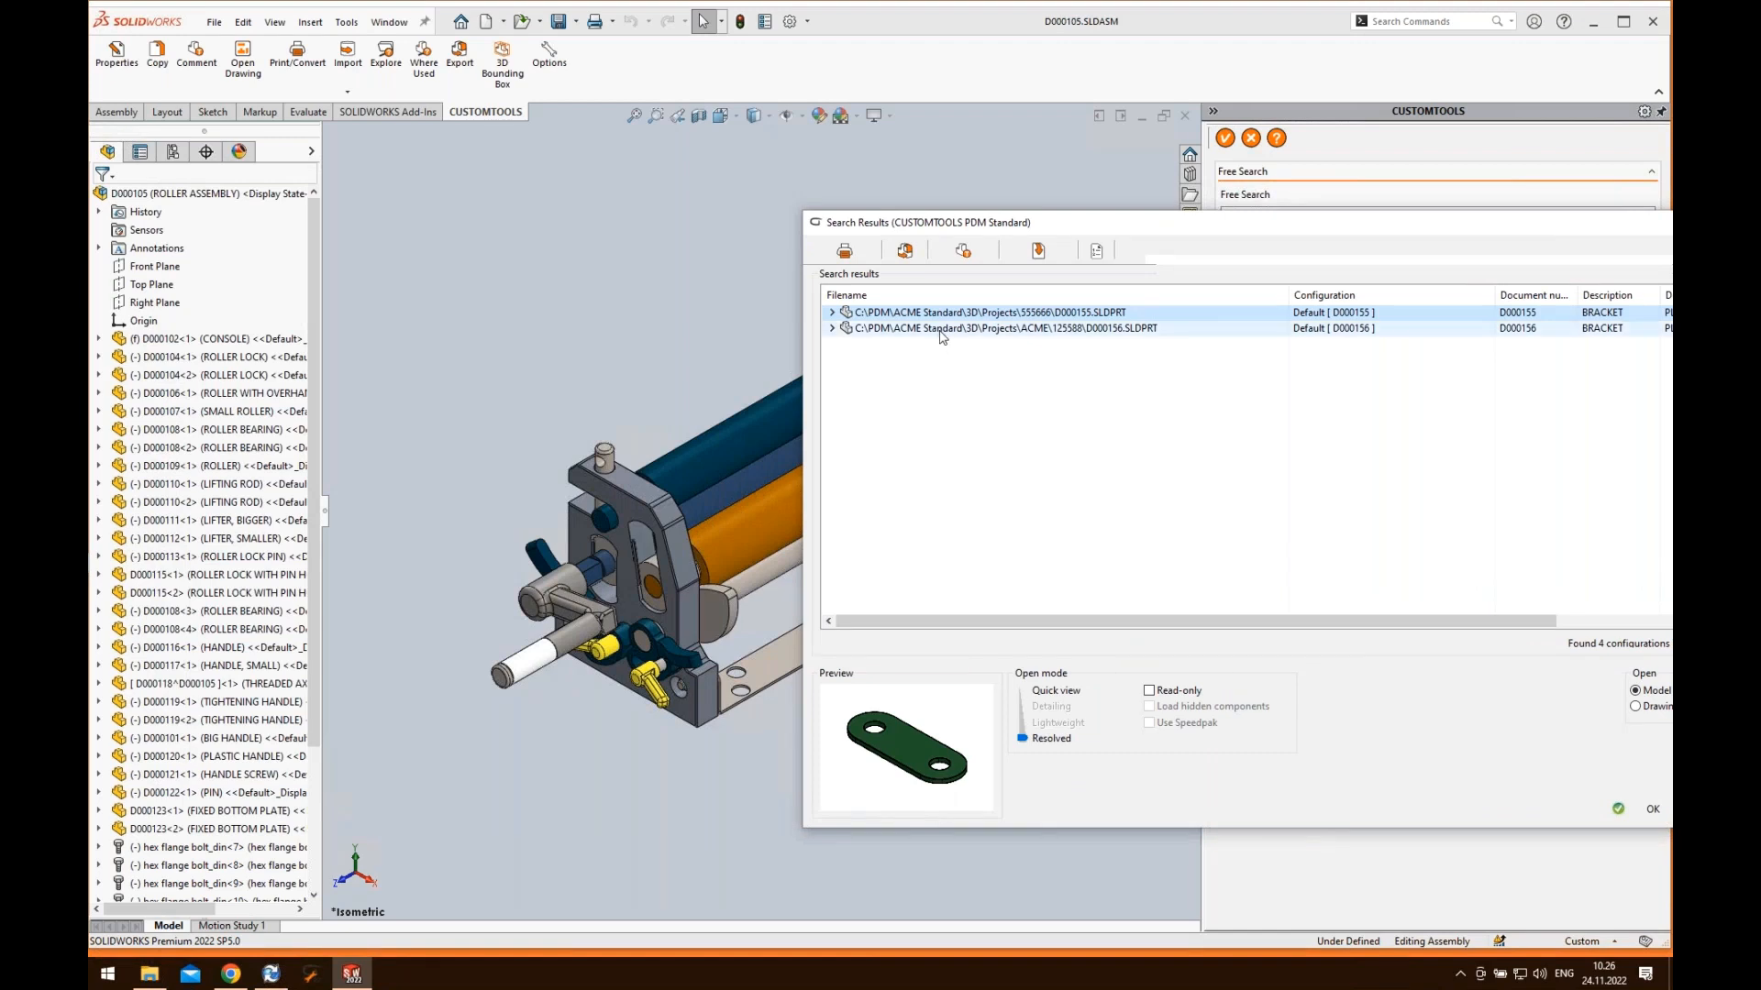
{"action": "left_click_drag", "start_coordinate": [946, 318], "coordinate": [496, 363]}
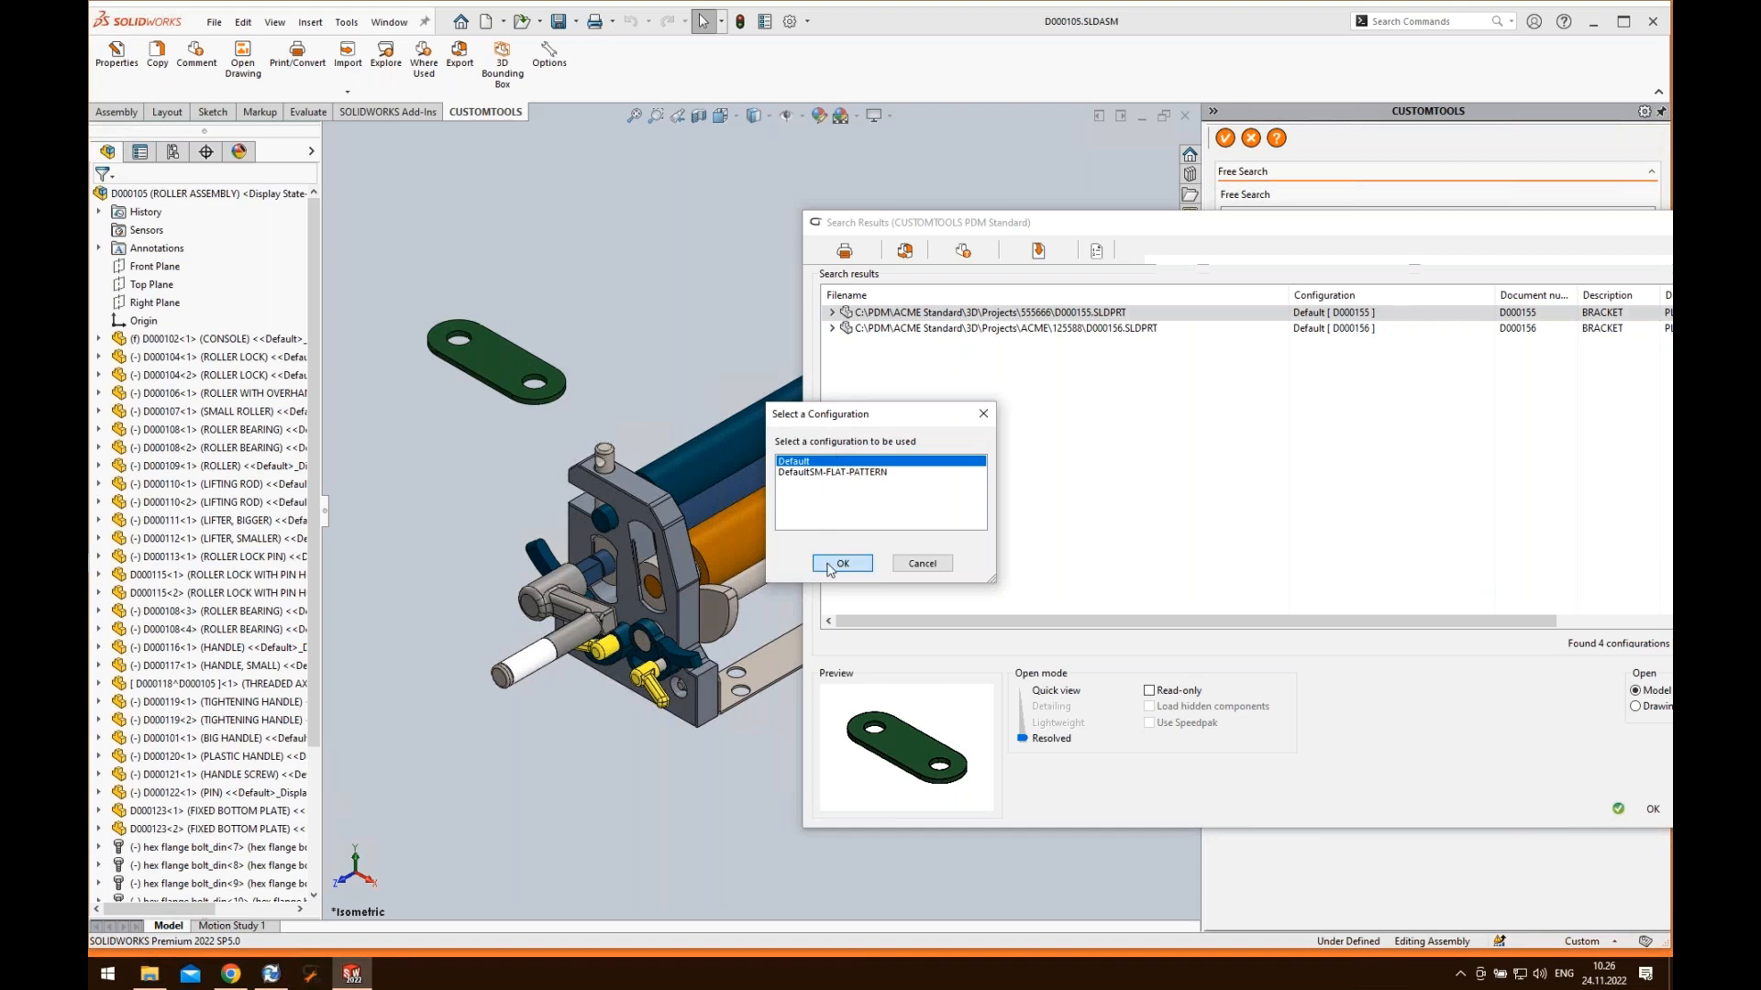
{"action": "left_click", "coordinate": [840, 563]}
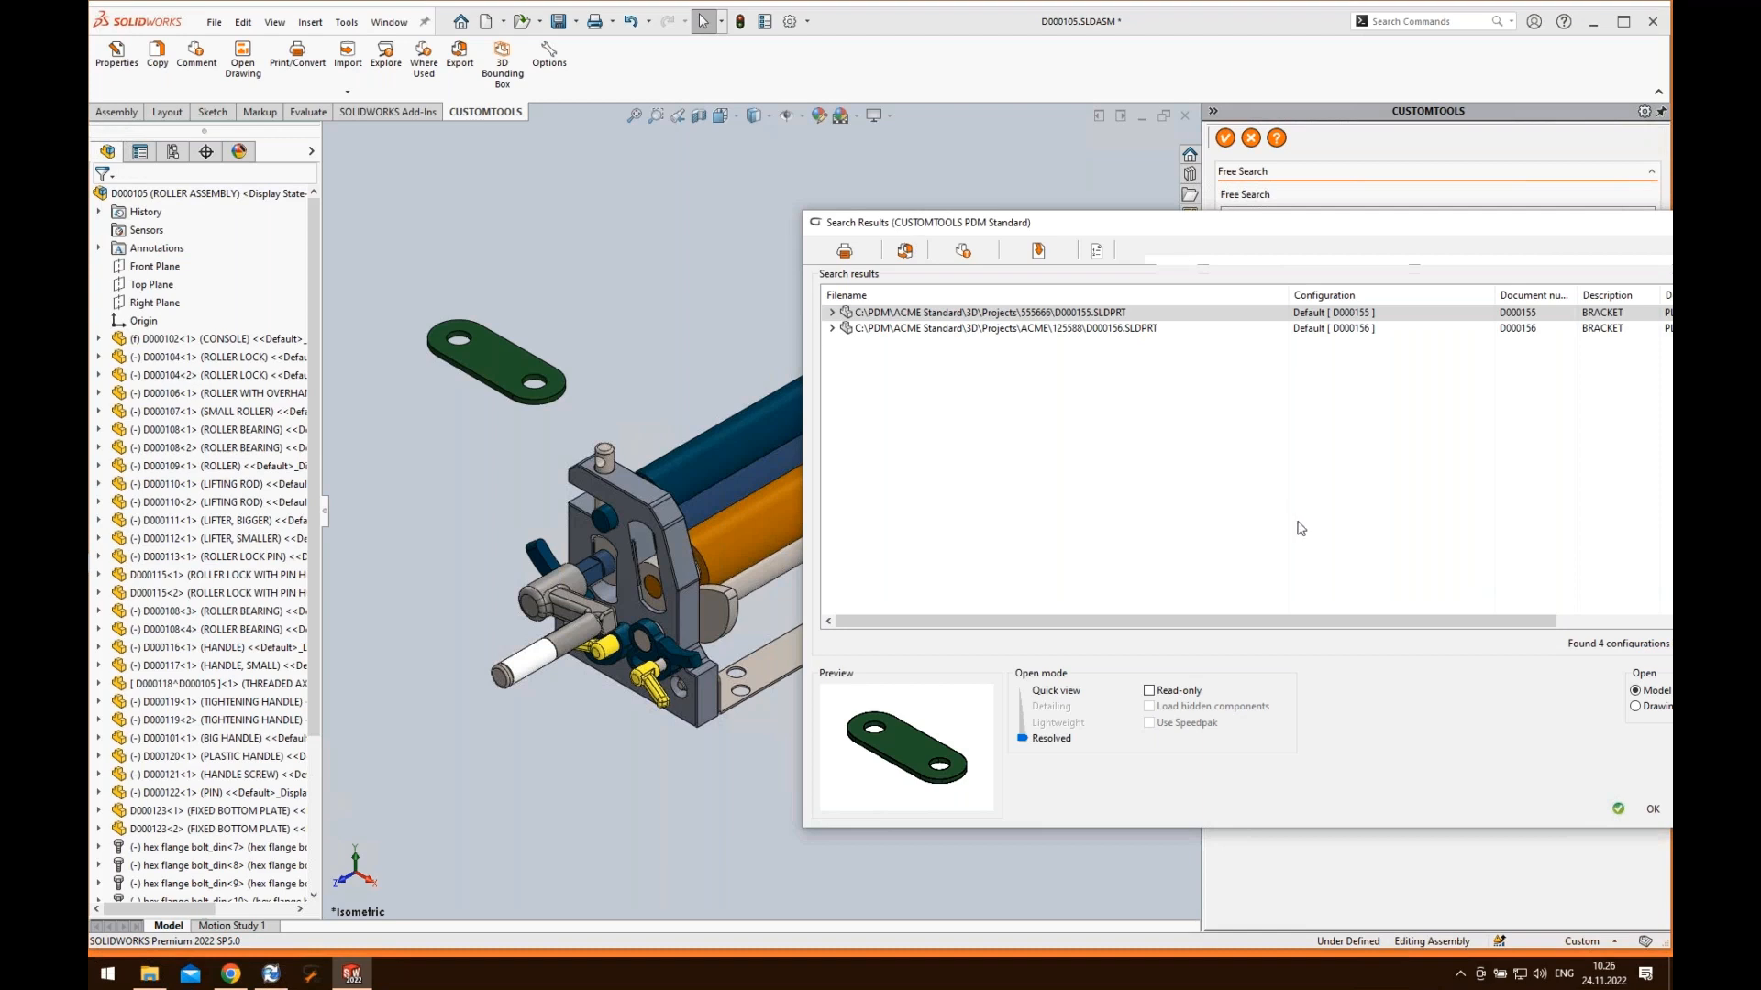
{"action": "left_click_drag", "start_coordinate": [1189, 230], "coordinate": [870, 233]}
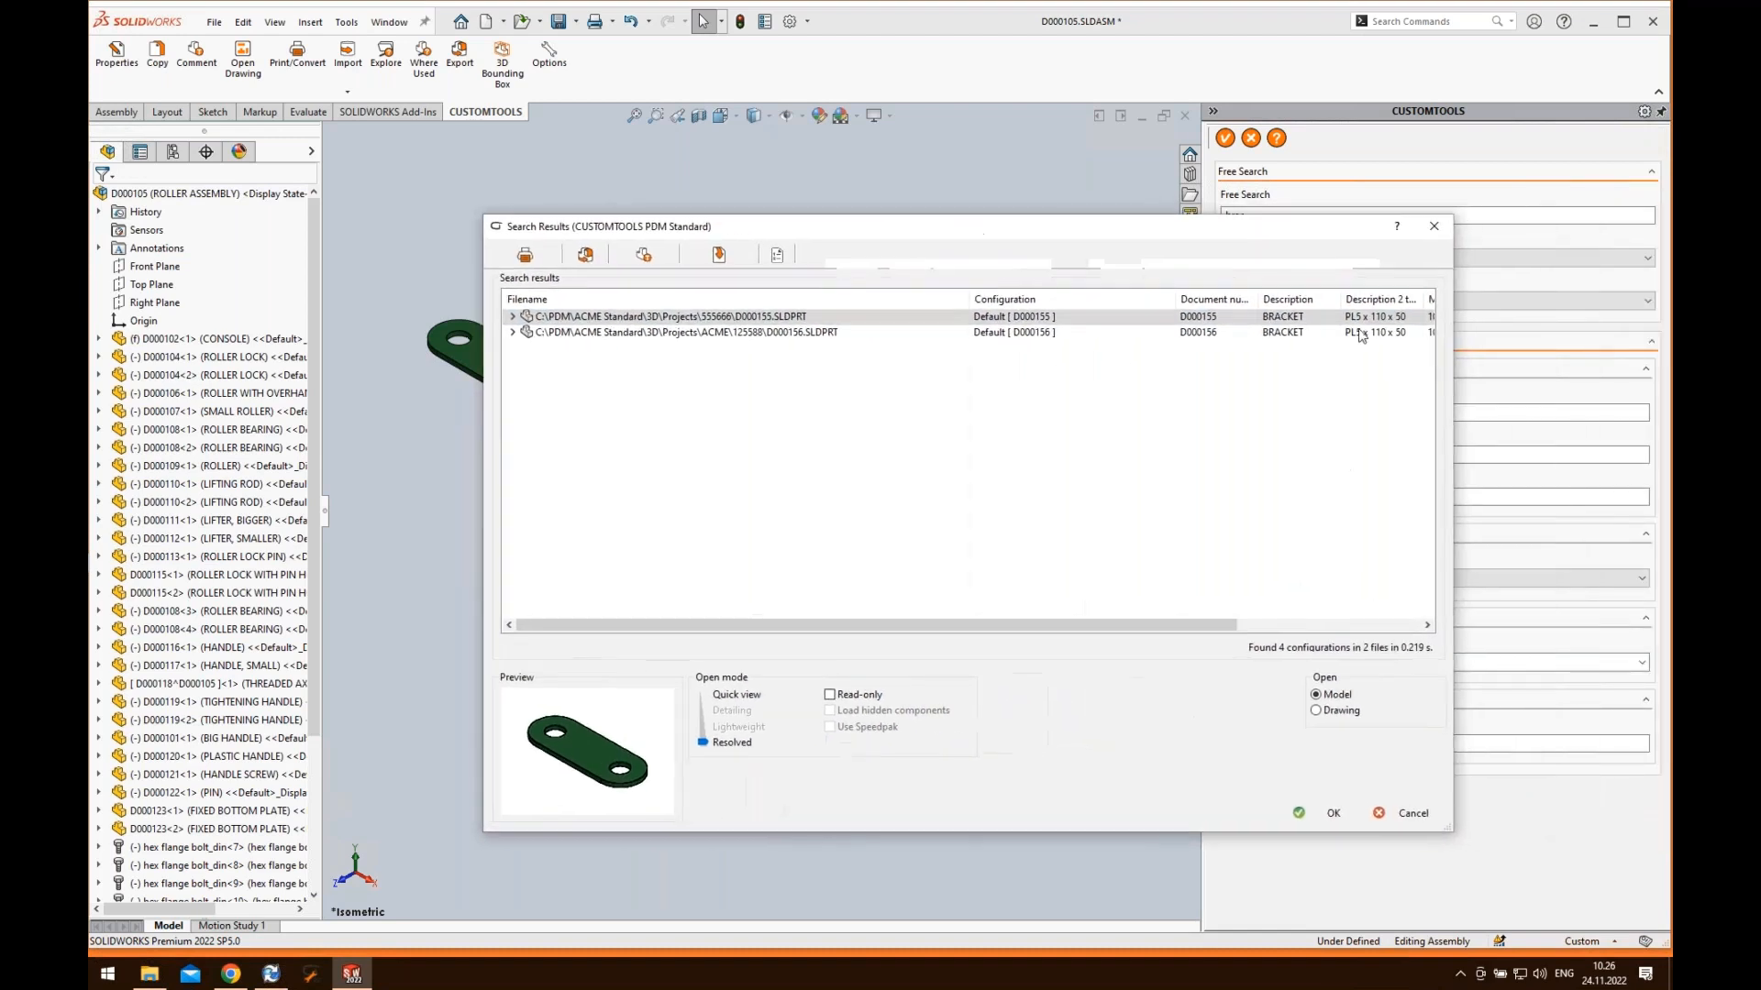
{"action": "left_click", "coordinate": [1411, 814]}
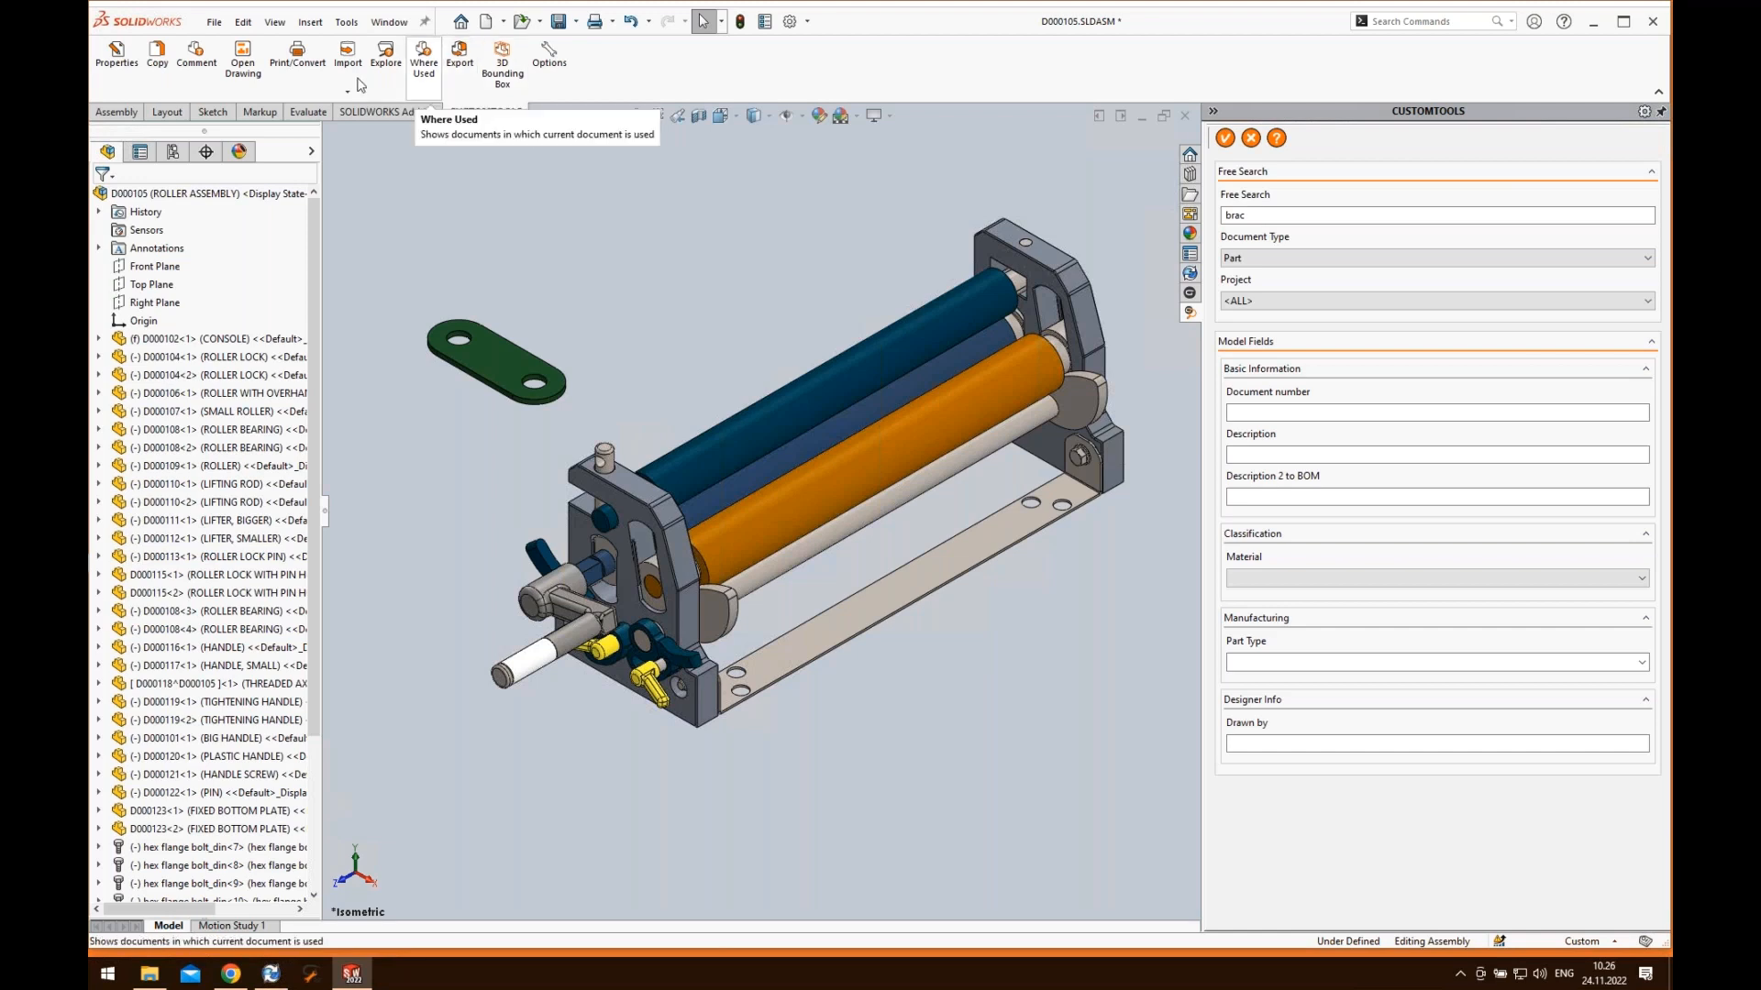
- Start a batch print/convert operation for the roller assembly and apply the Spare Parts Catalog template
{"action": "left_click", "coordinate": [311, 81]}
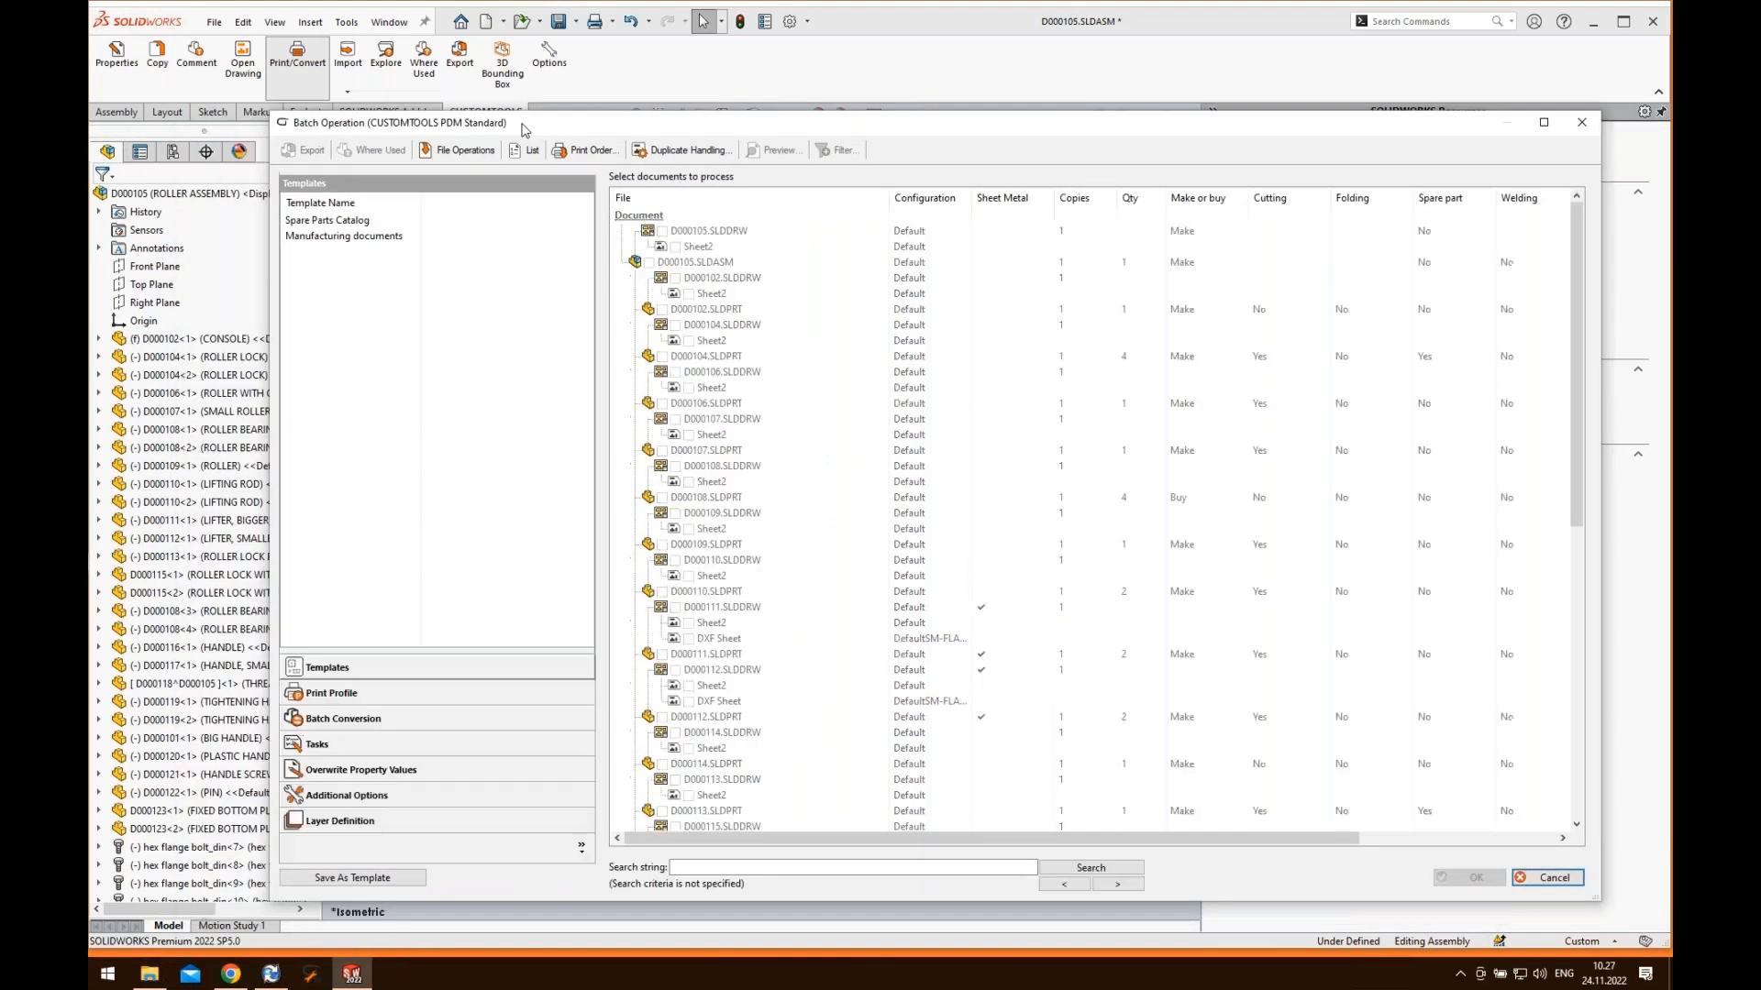
{"action": "left_click_drag", "start_coordinate": [532, 126], "coordinate": [525, 111]}
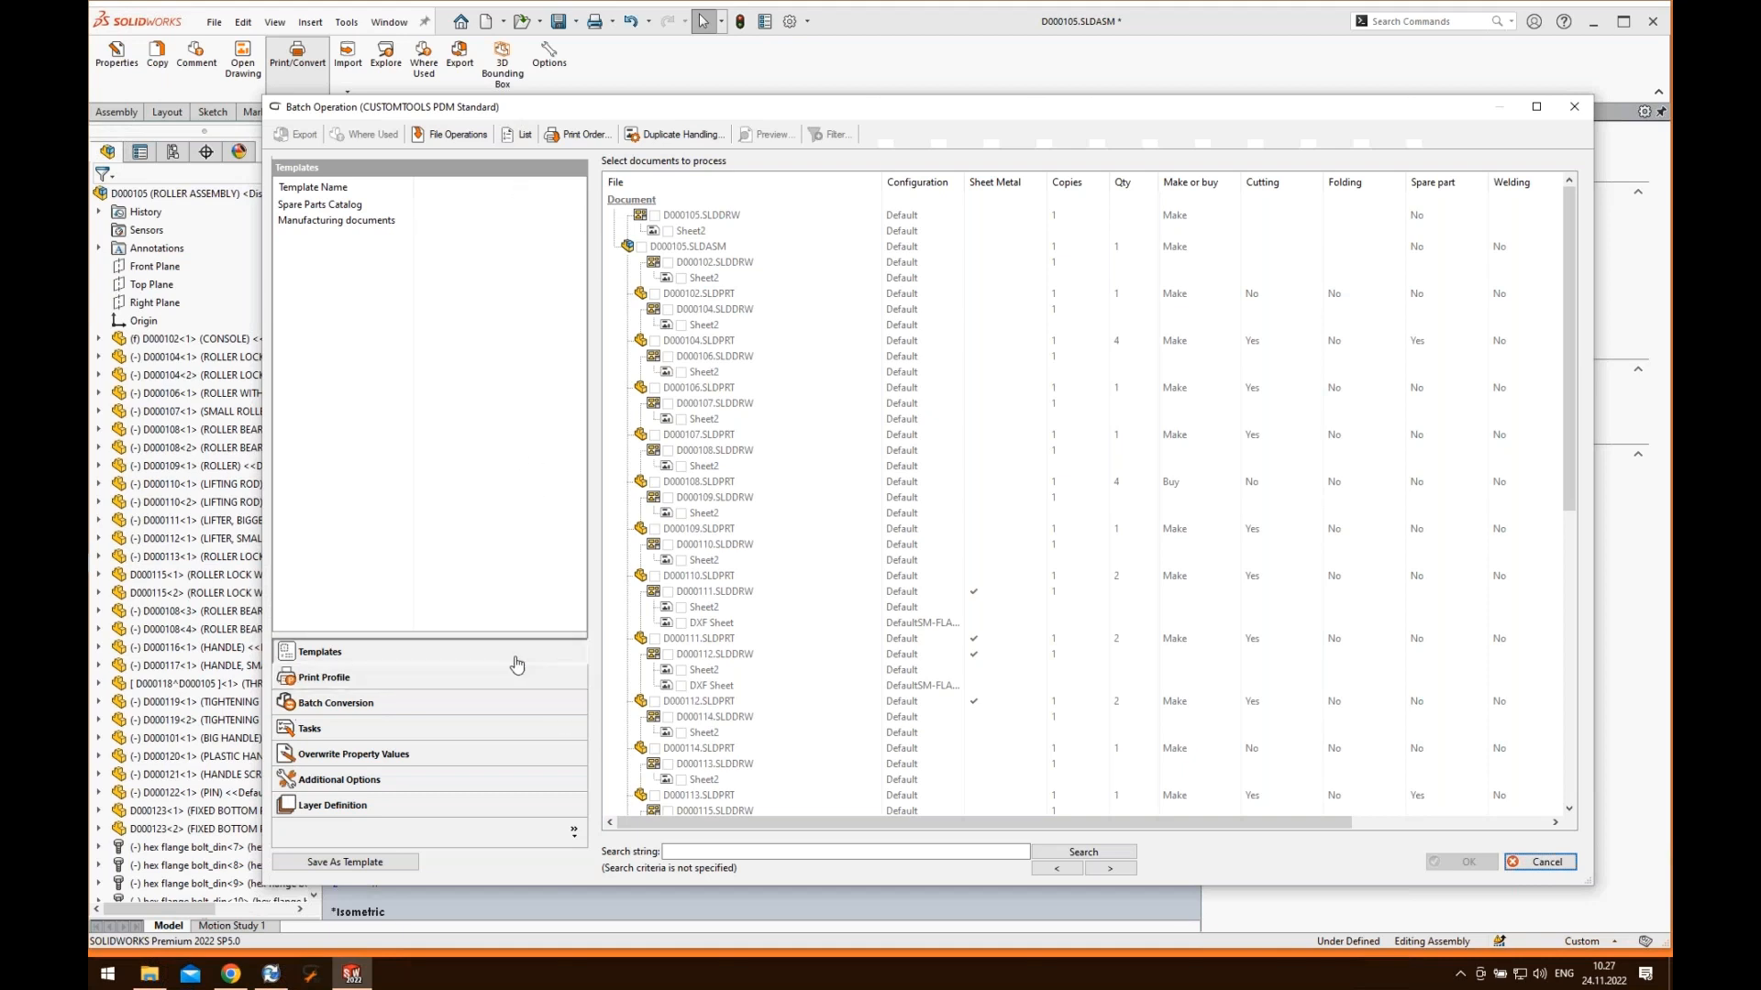
{"action": "double_click", "coordinate": [342, 204]}
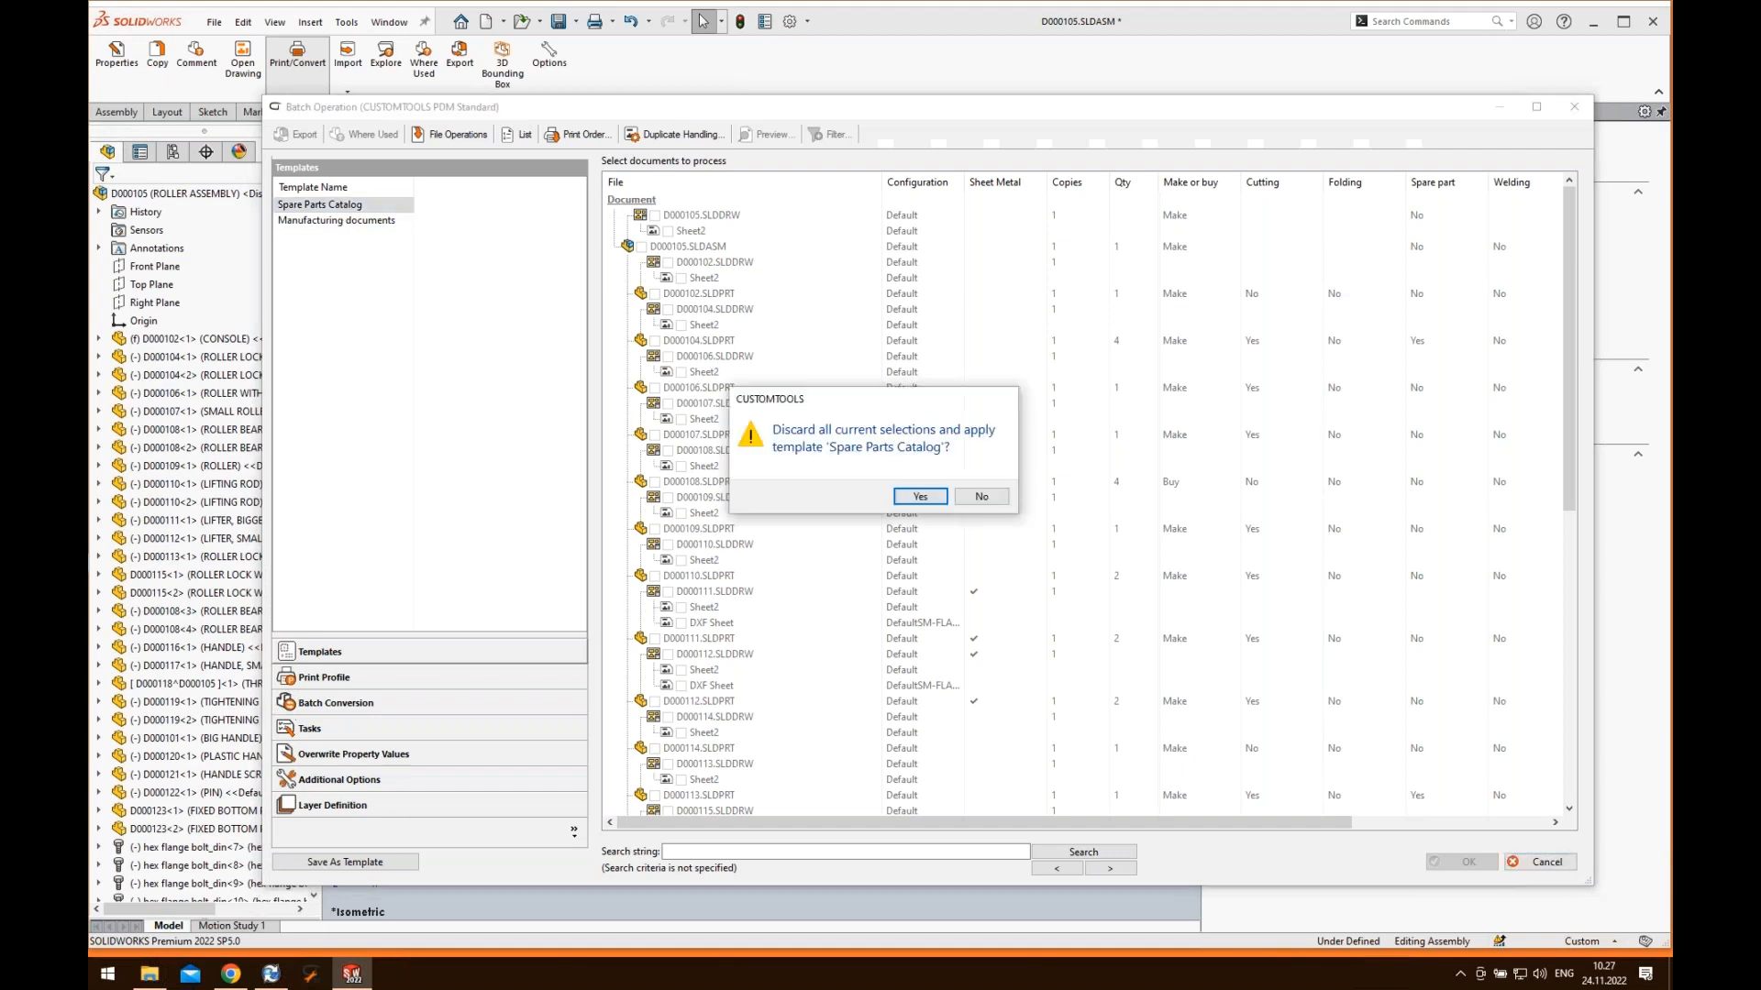
{"action": "left_click", "coordinate": [918, 494]}
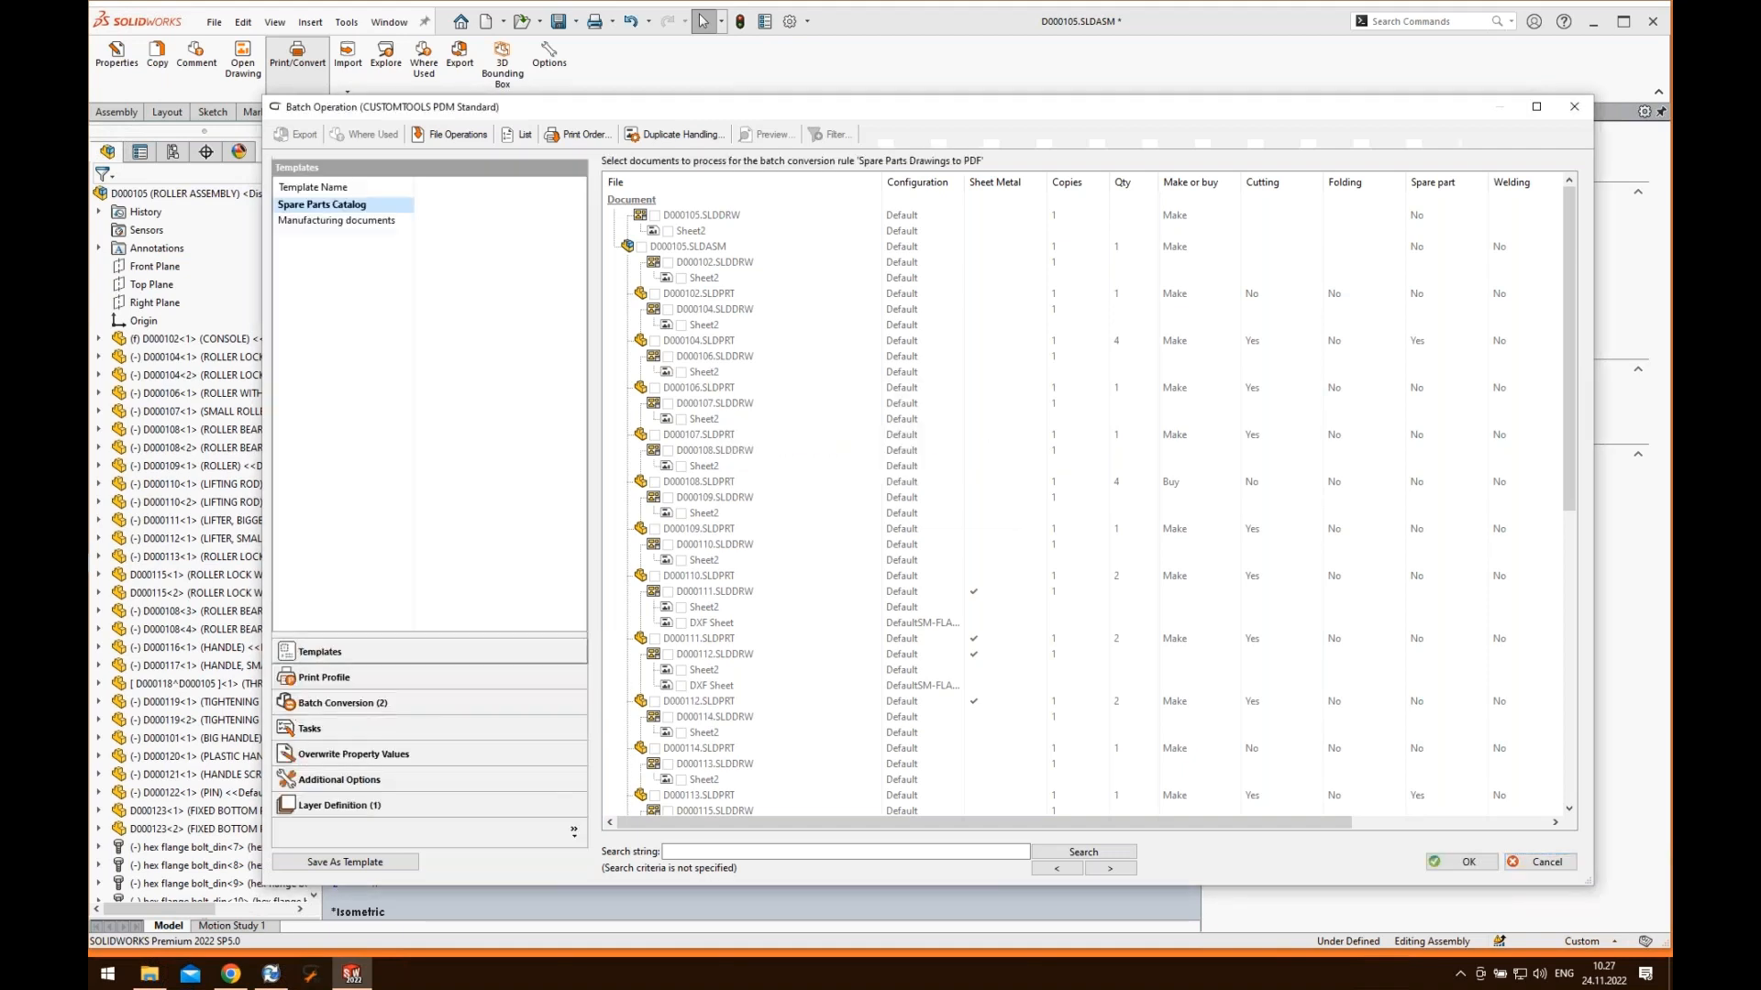
- Review the Spare Parts Catalog template's batch conversion rules, layer definition and printing order list
{"action": "left_click", "coordinate": [431, 709]}
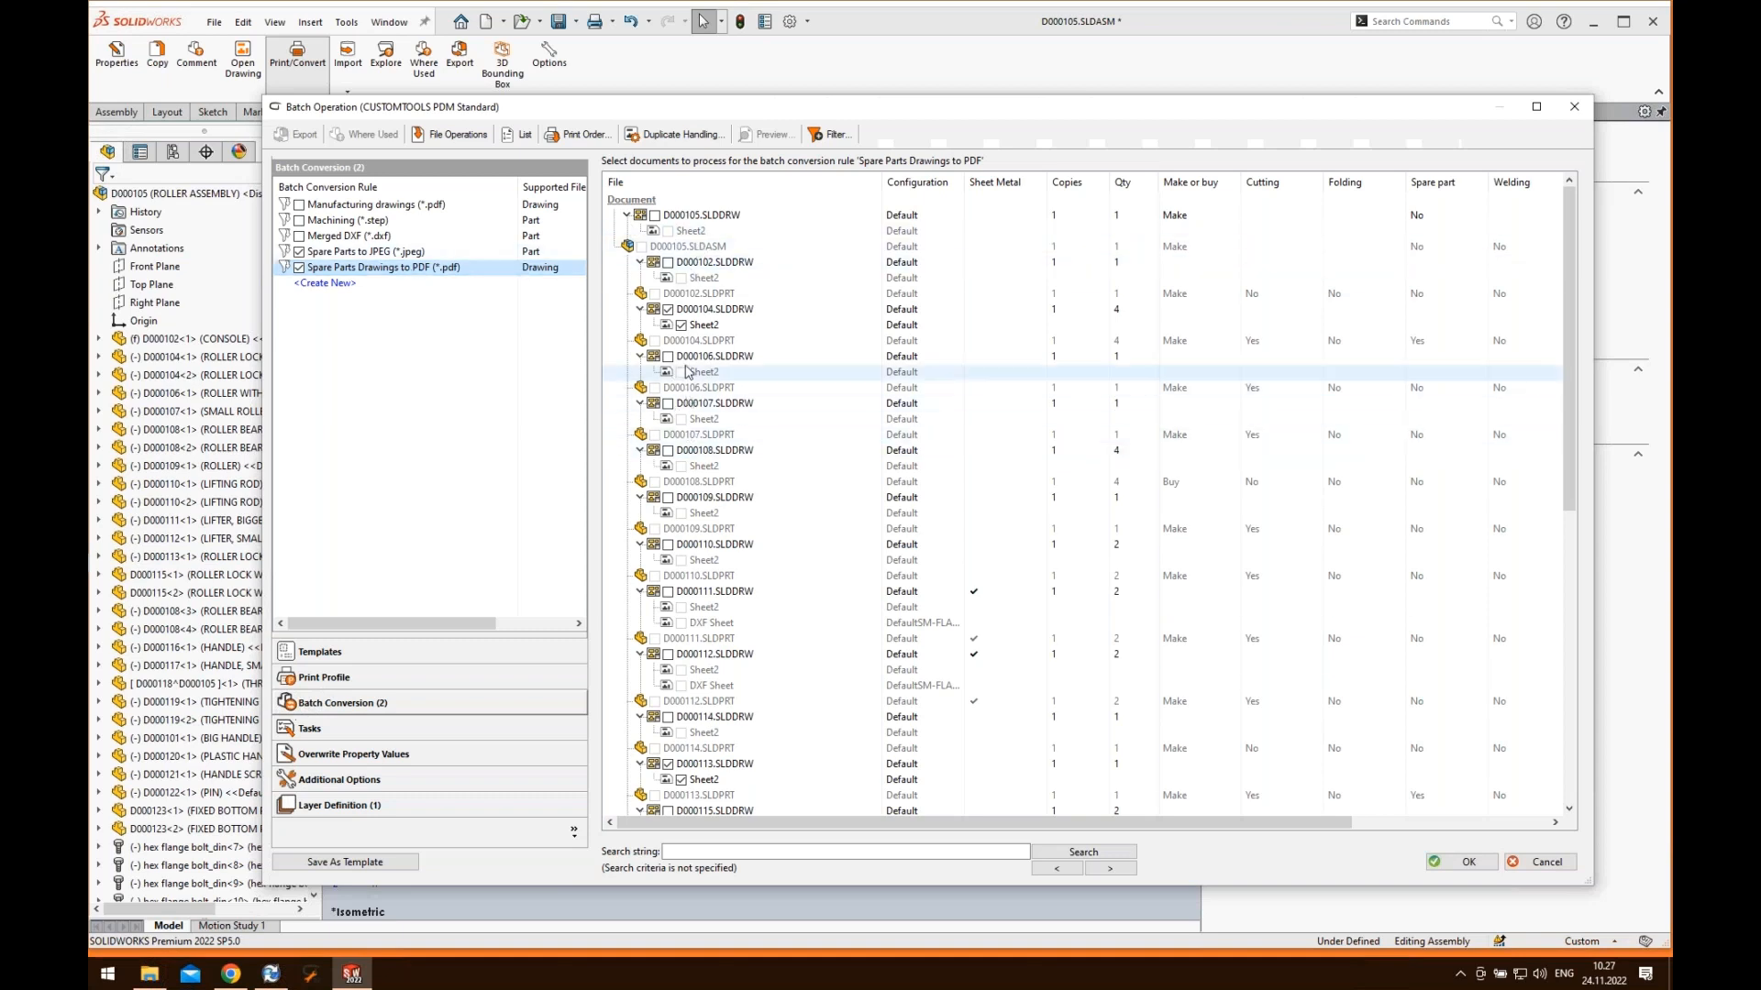
{"action": "left_click", "coordinate": [392, 812]}
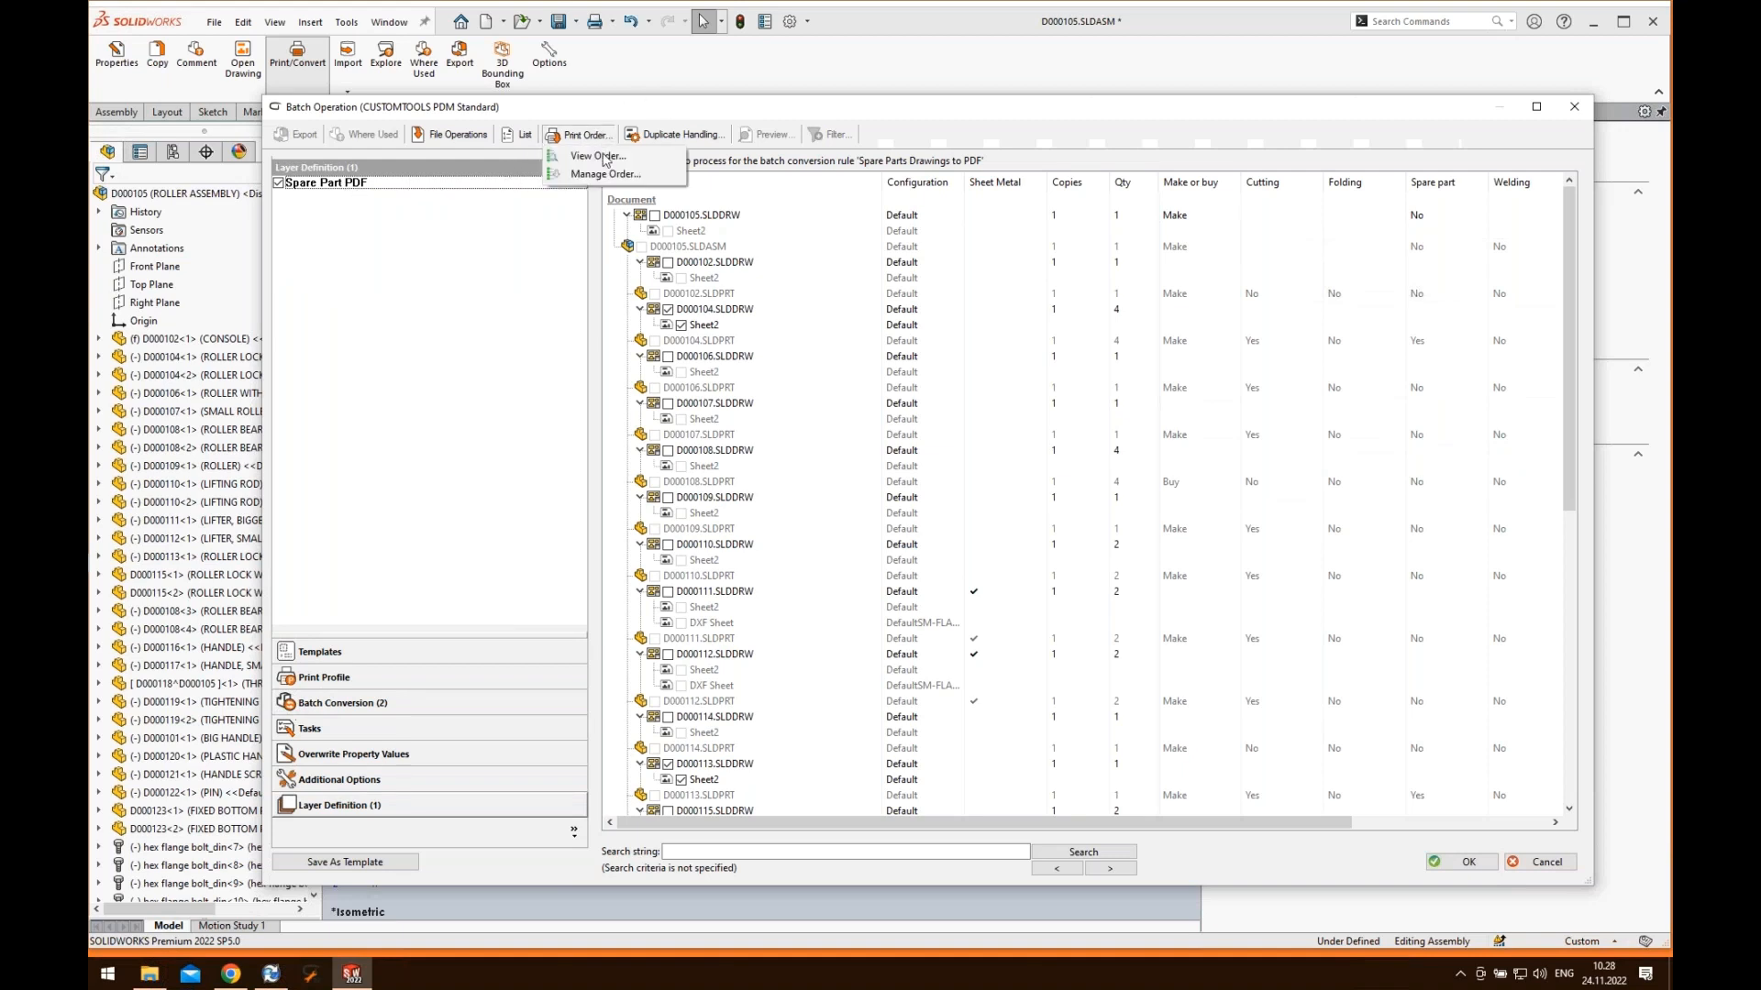
{"action": "left_click", "coordinate": [577, 135]}
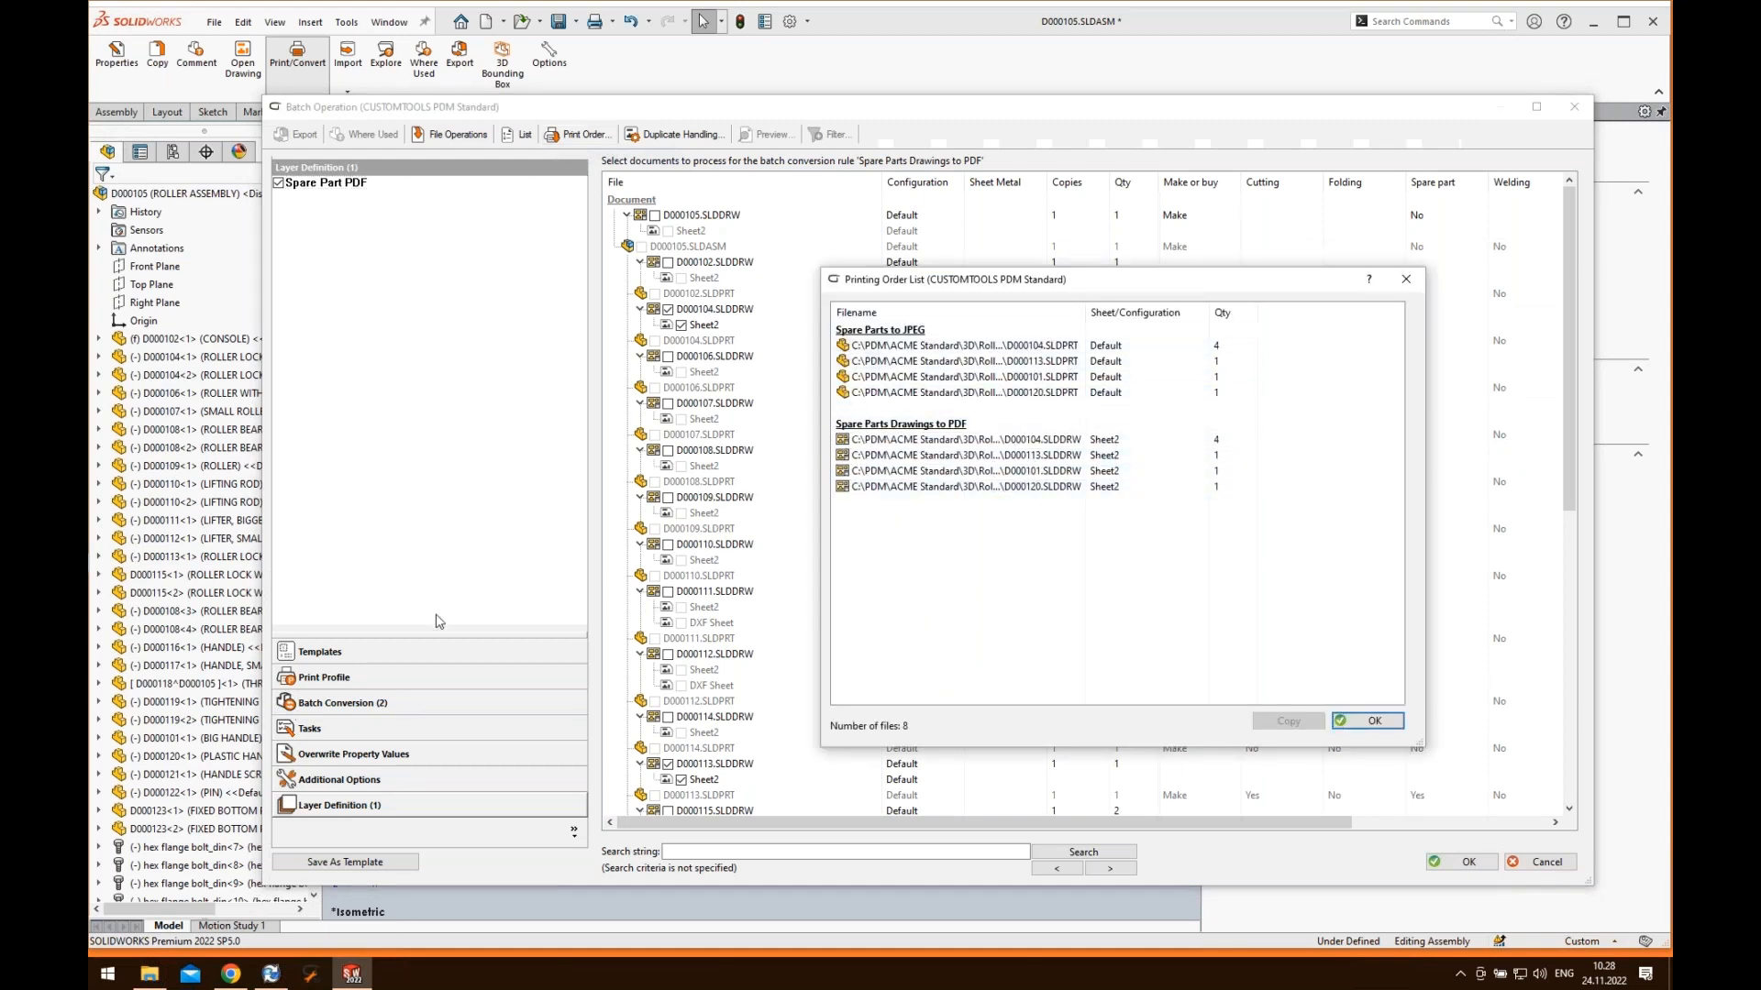
{"action": "left_click", "coordinate": [1369, 723]}
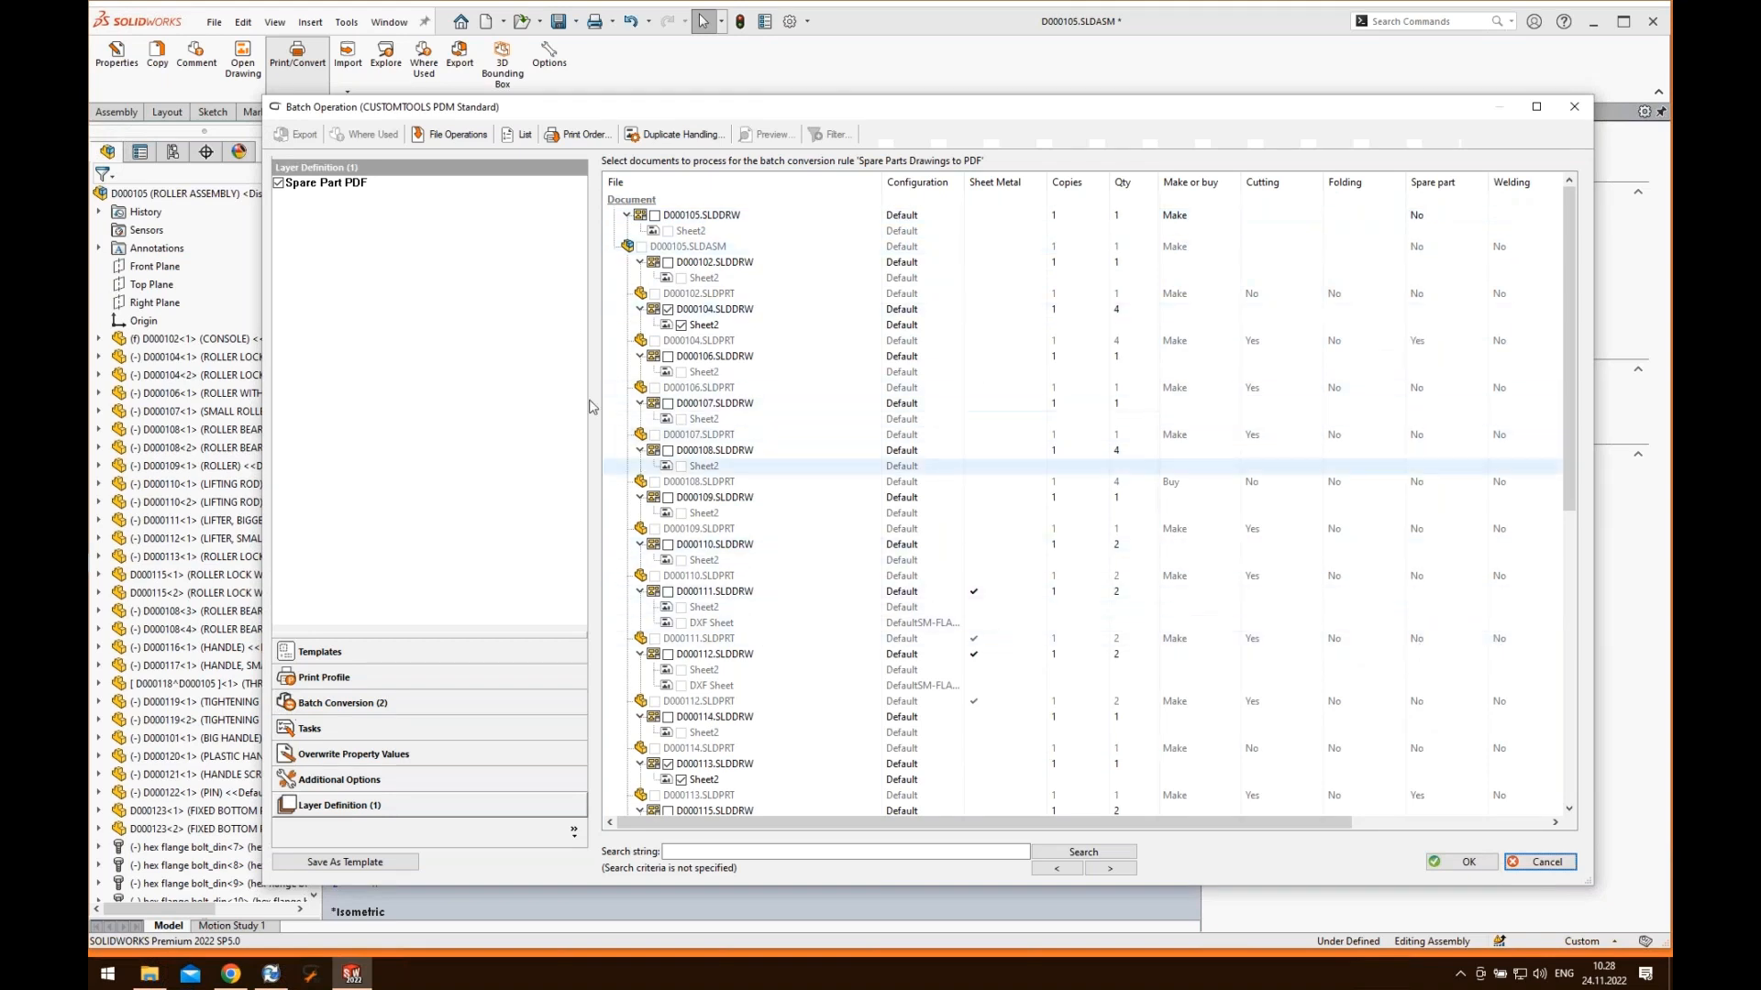
- Apply the Manufacturing documents template to the batch operation, discarding the current selections
{"action": "left_click", "coordinate": [385, 653]}
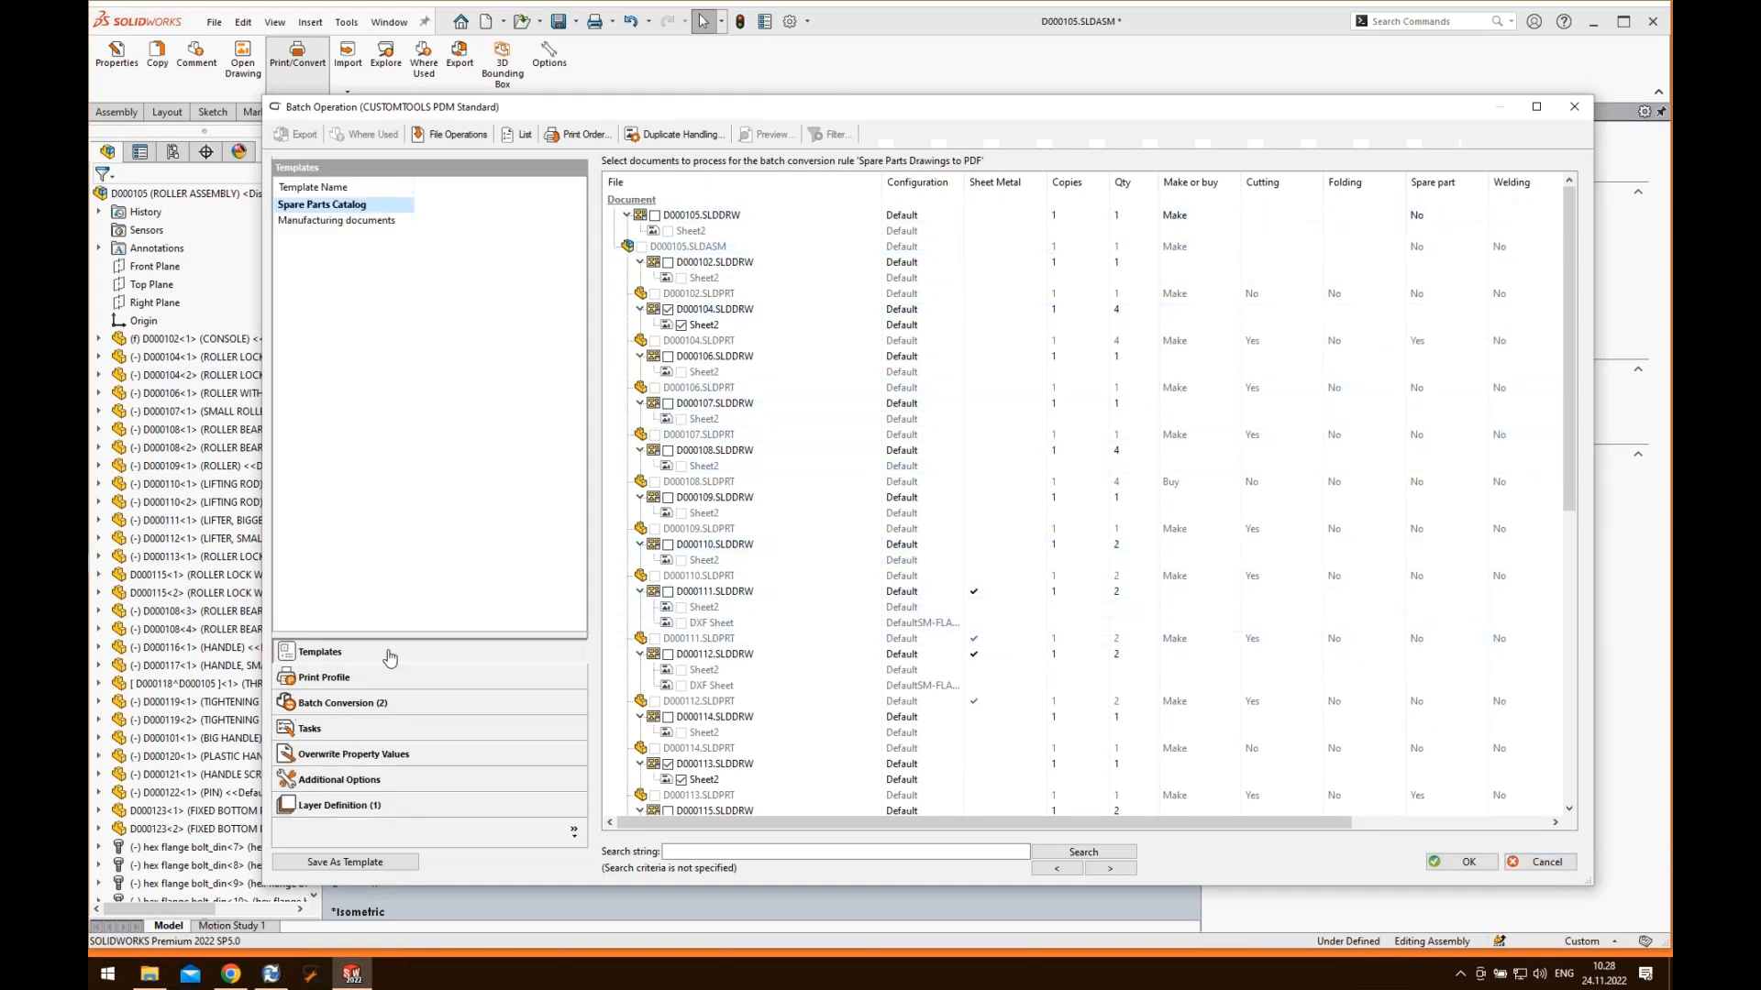
{"action": "left_click", "coordinate": [372, 221]}
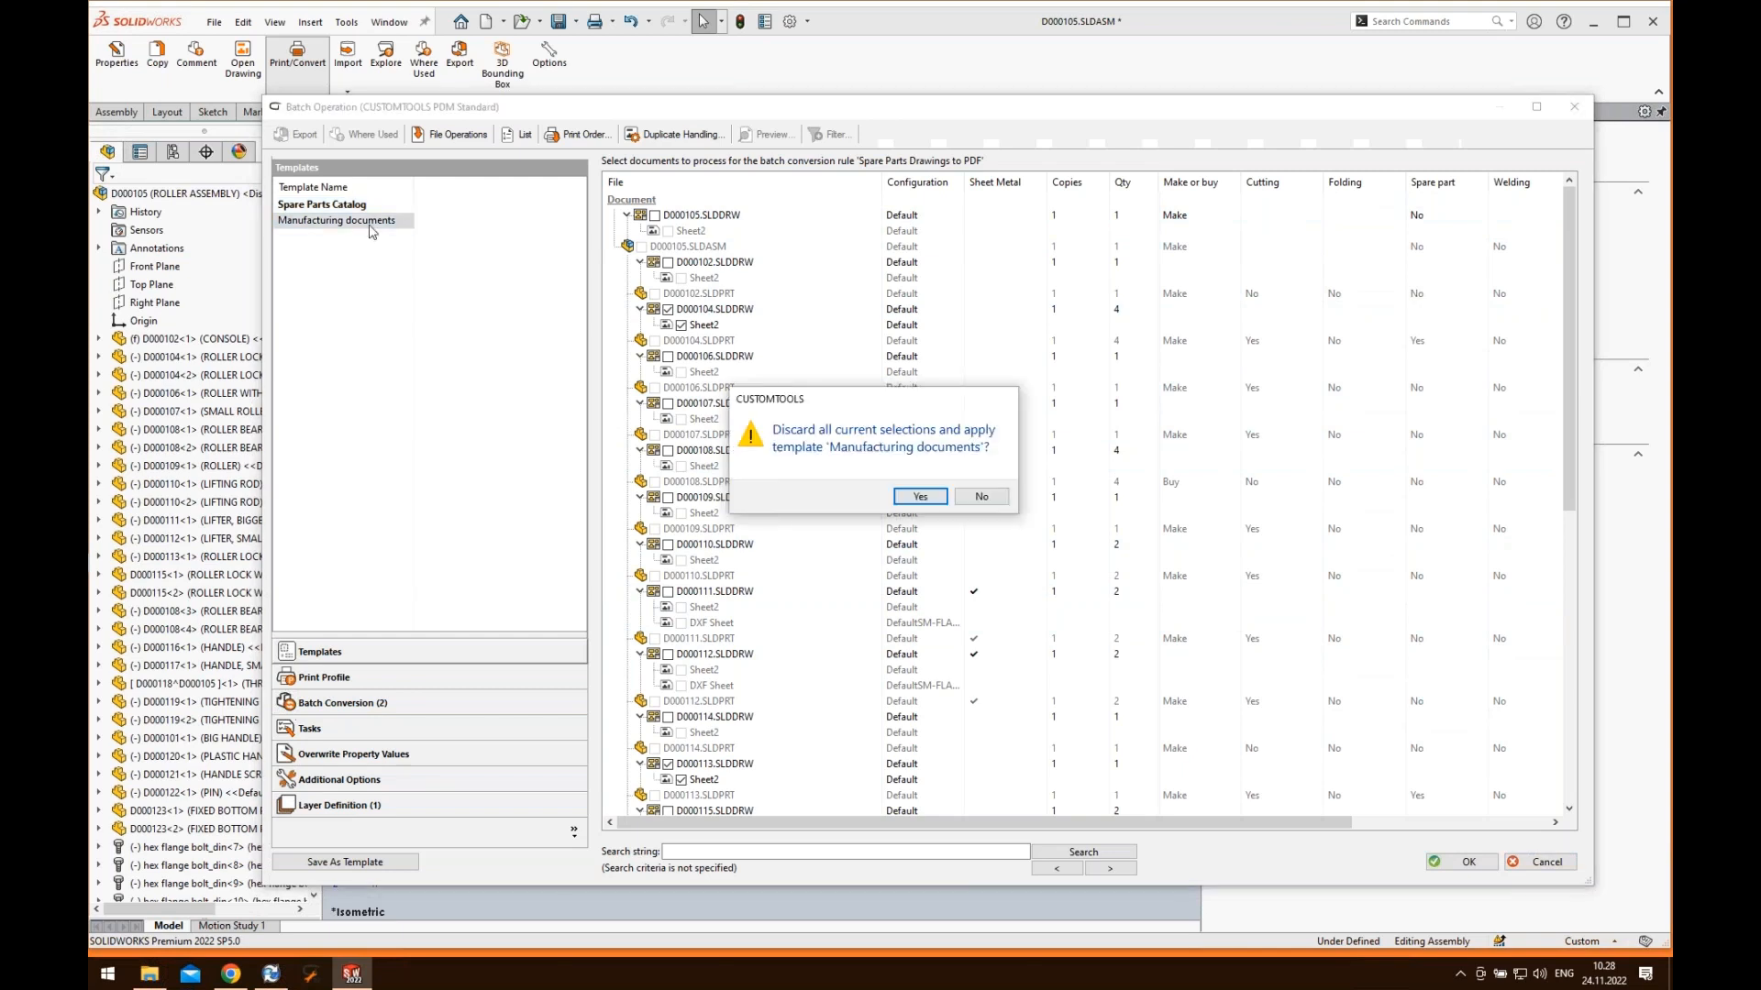
{"action": "left_click", "coordinate": [919, 497]}
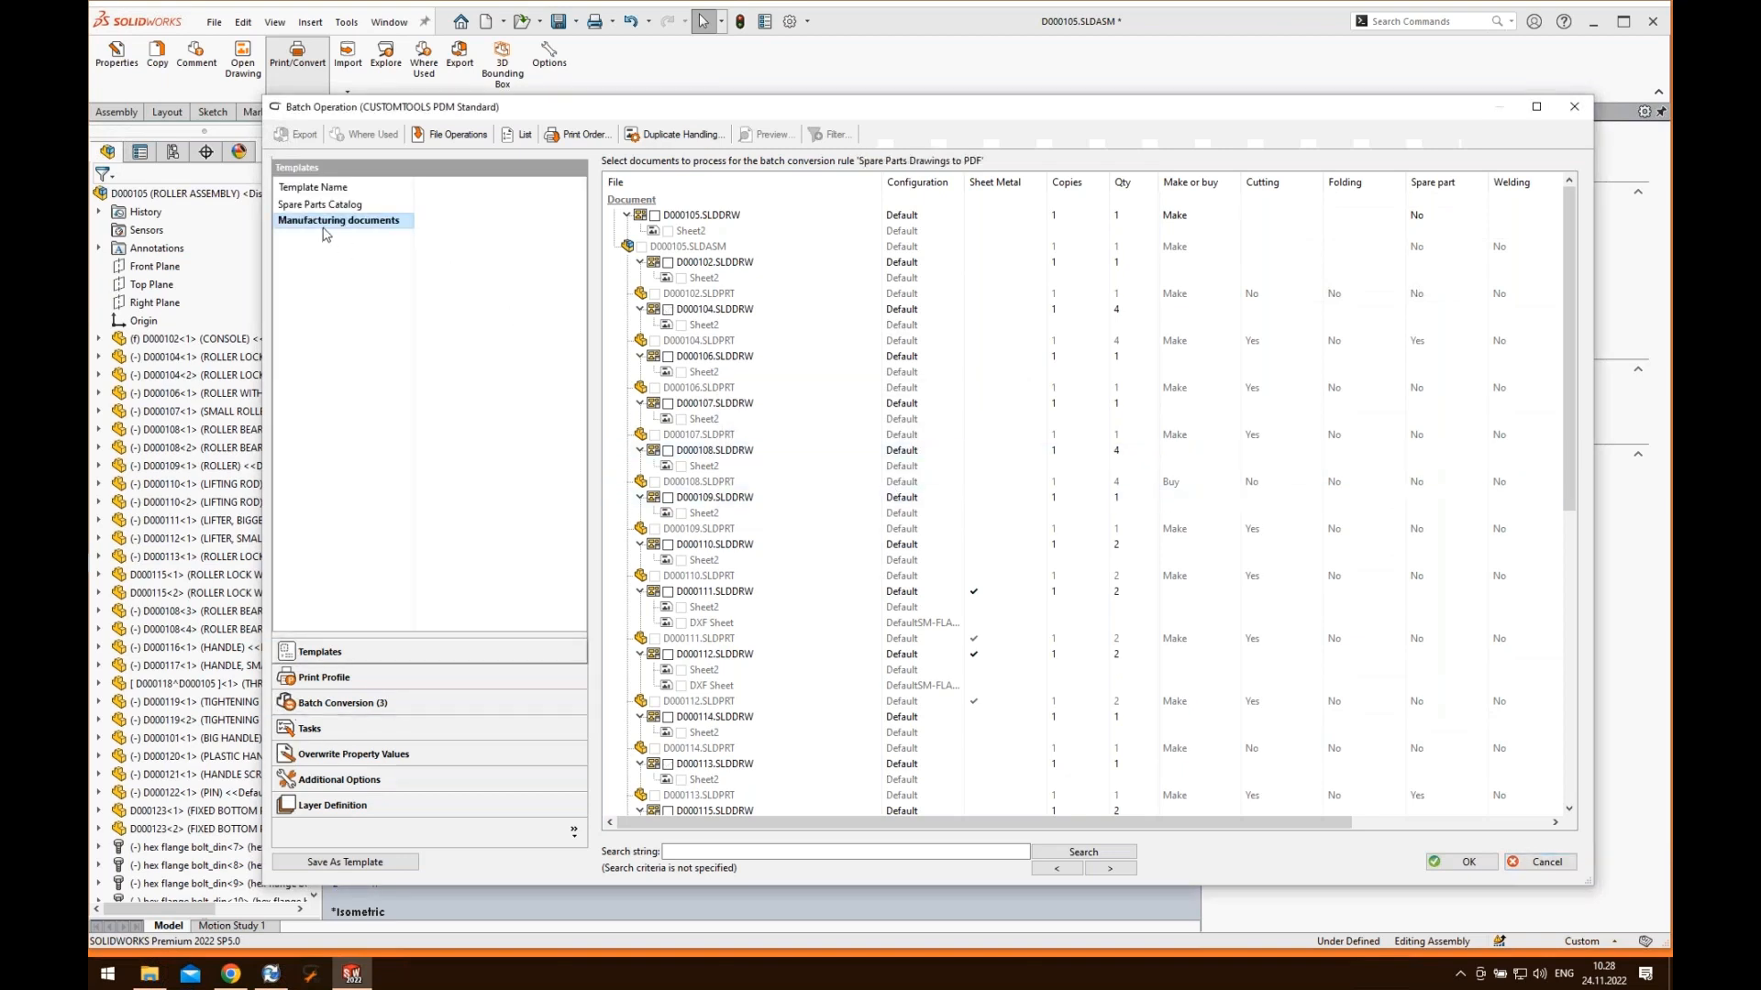
- Review the Manufacturing documents template's conversion rules, layer definition, additional options and full printing order list
{"action": "left_click", "coordinate": [336, 702]}
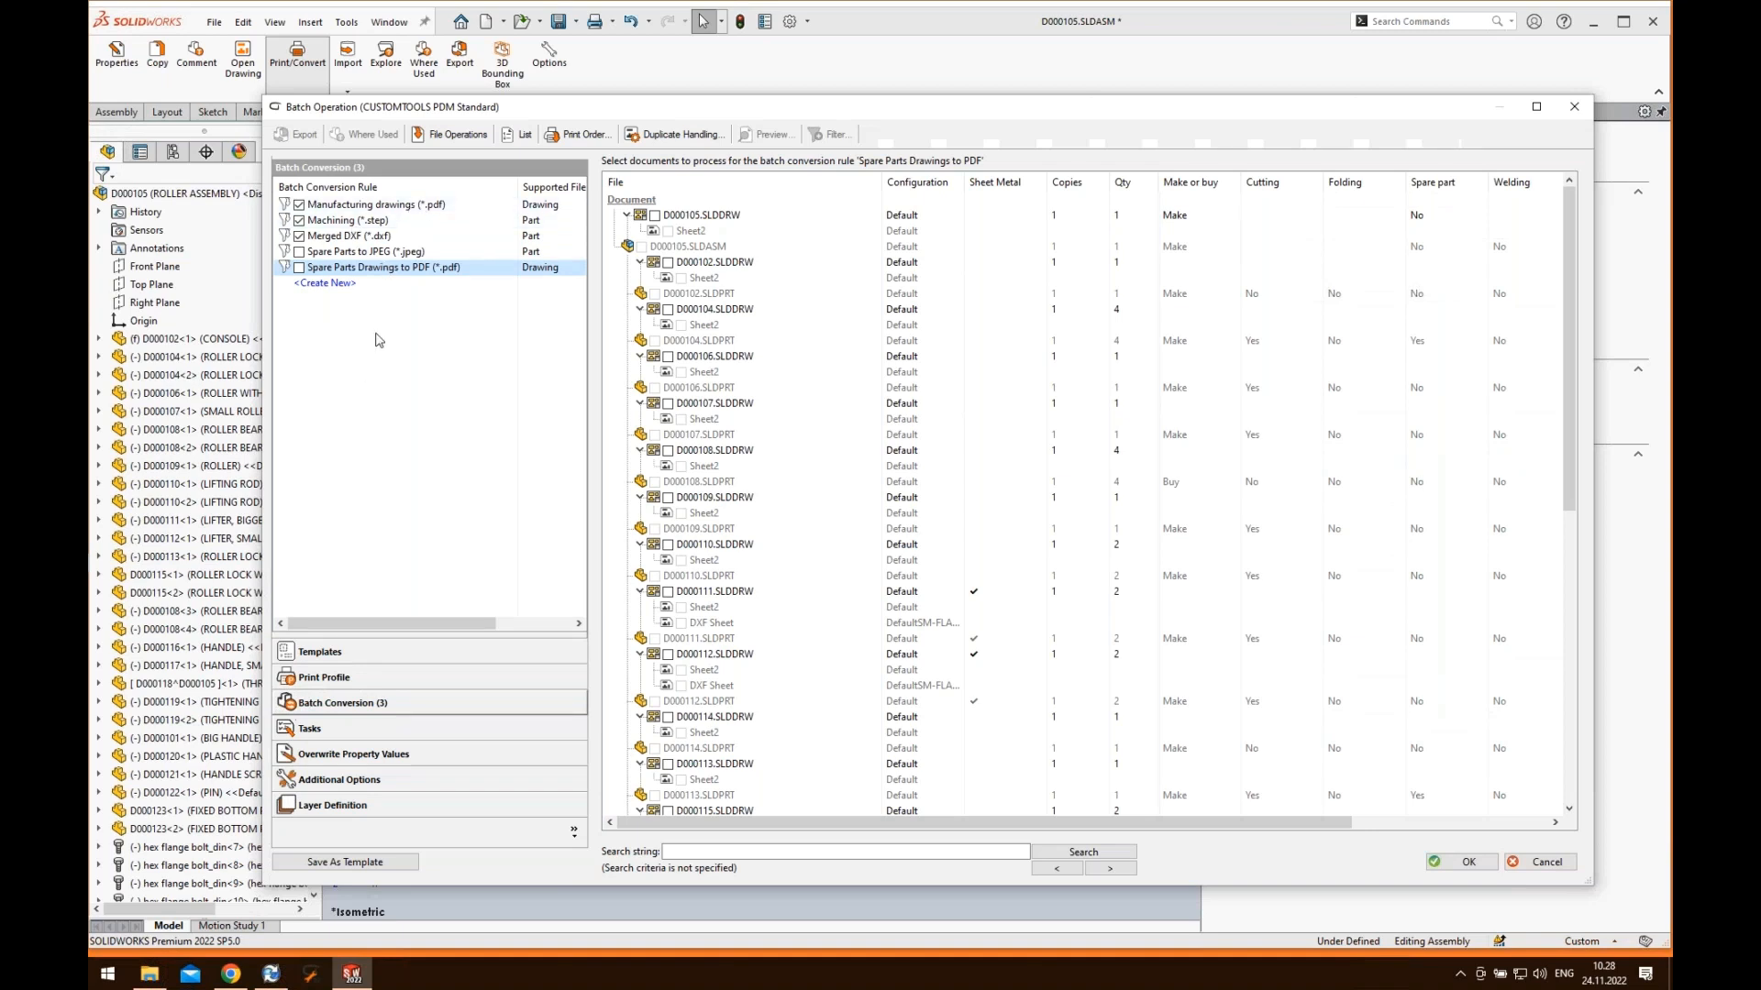
{"action": "left_click", "coordinate": [348, 807]}
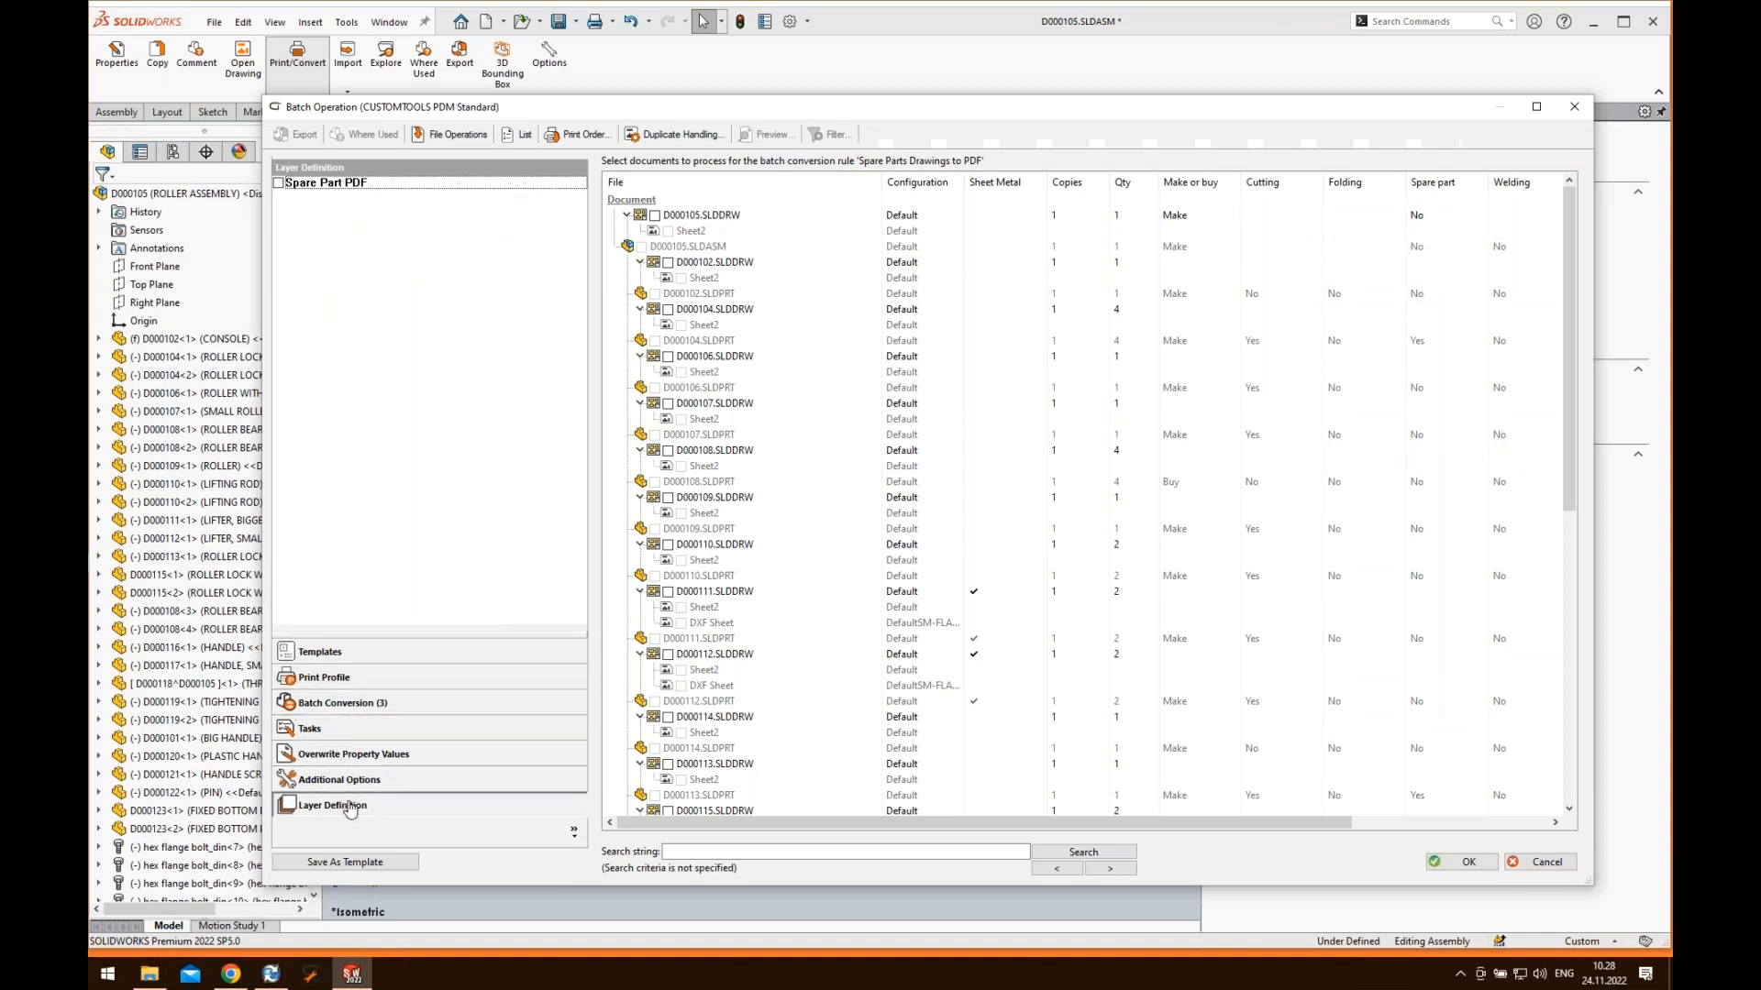
{"action": "left_click", "coordinate": [371, 781]}
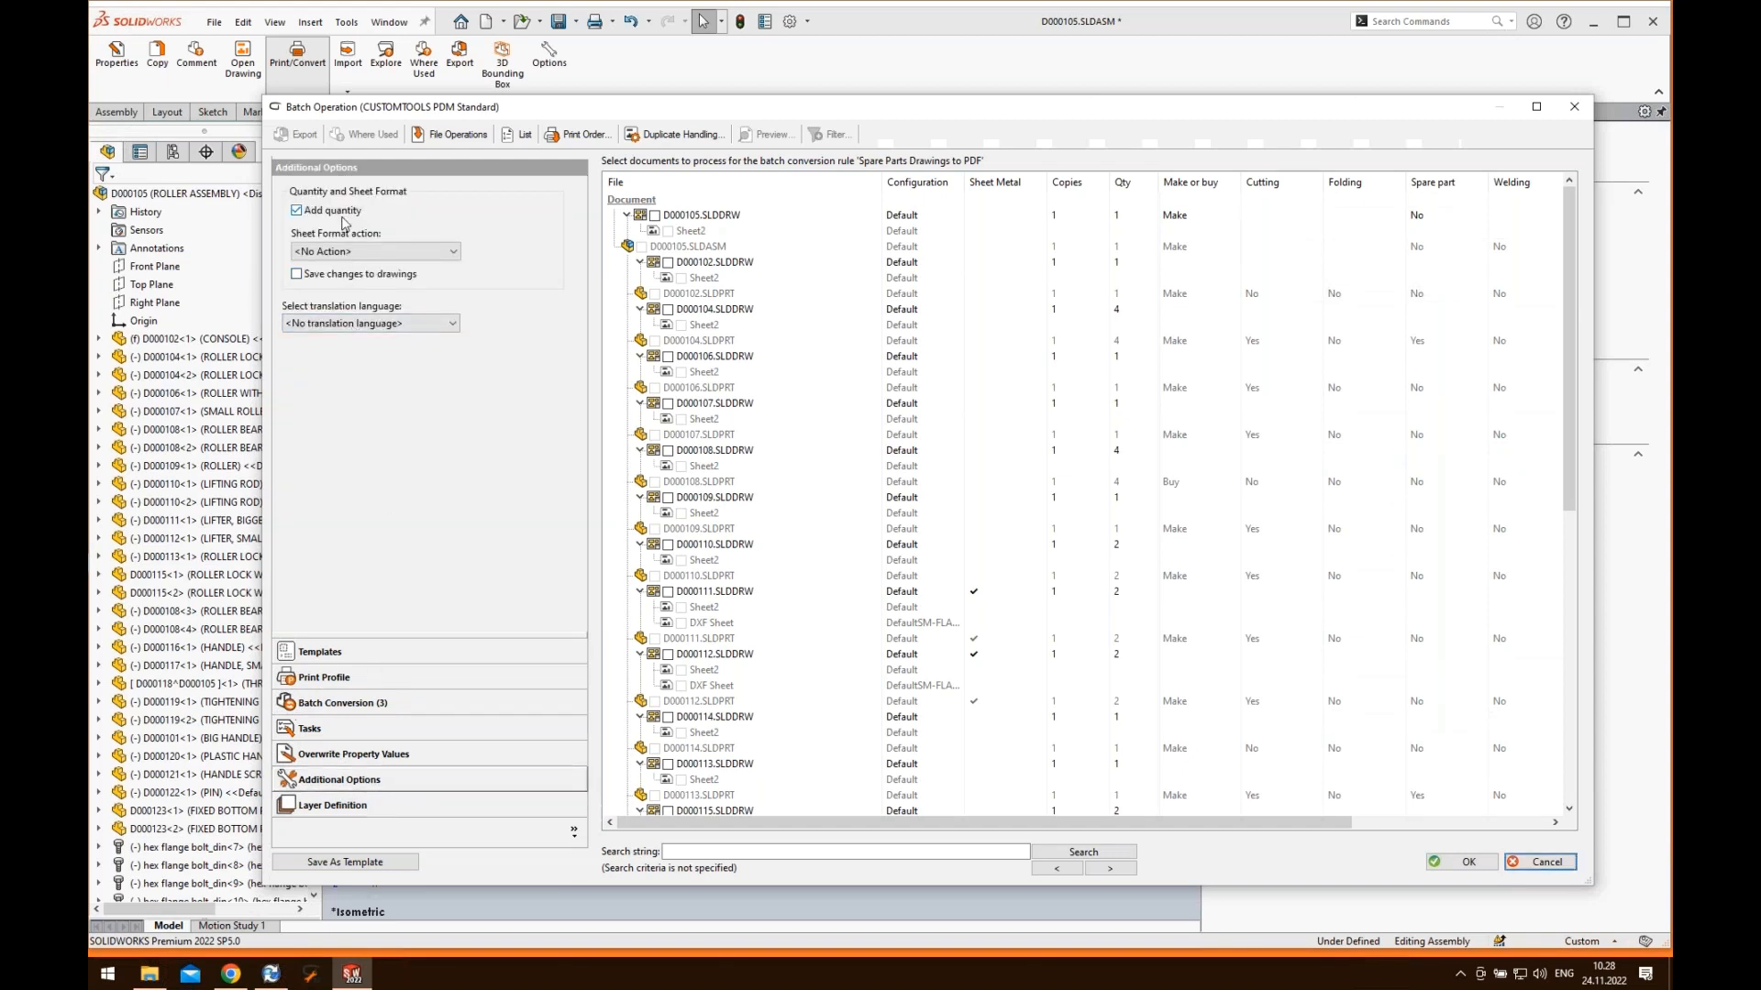
{"action": "left_click", "coordinate": [587, 136]}
{"action": "left_click", "coordinate": [591, 154]}
{"action": "left_click_drag", "start_coordinate": [1403, 385], "coordinate": [1401, 512]}
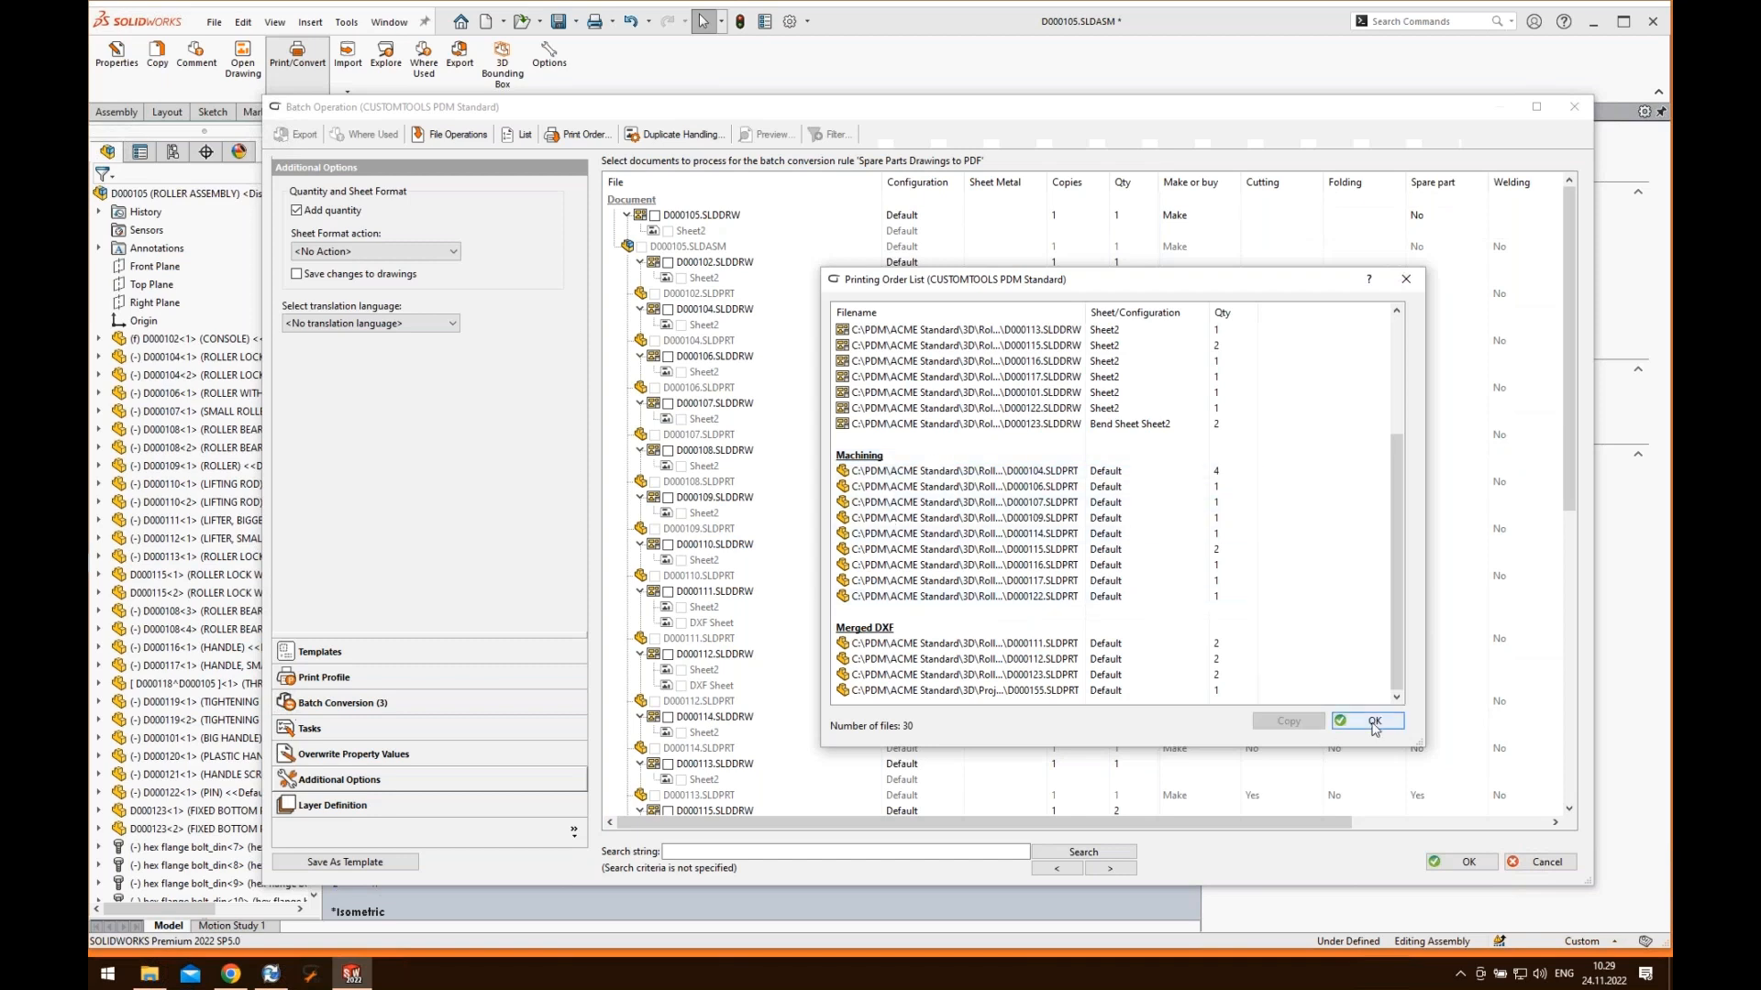
{"action": "left_click", "coordinate": [1405, 279]}
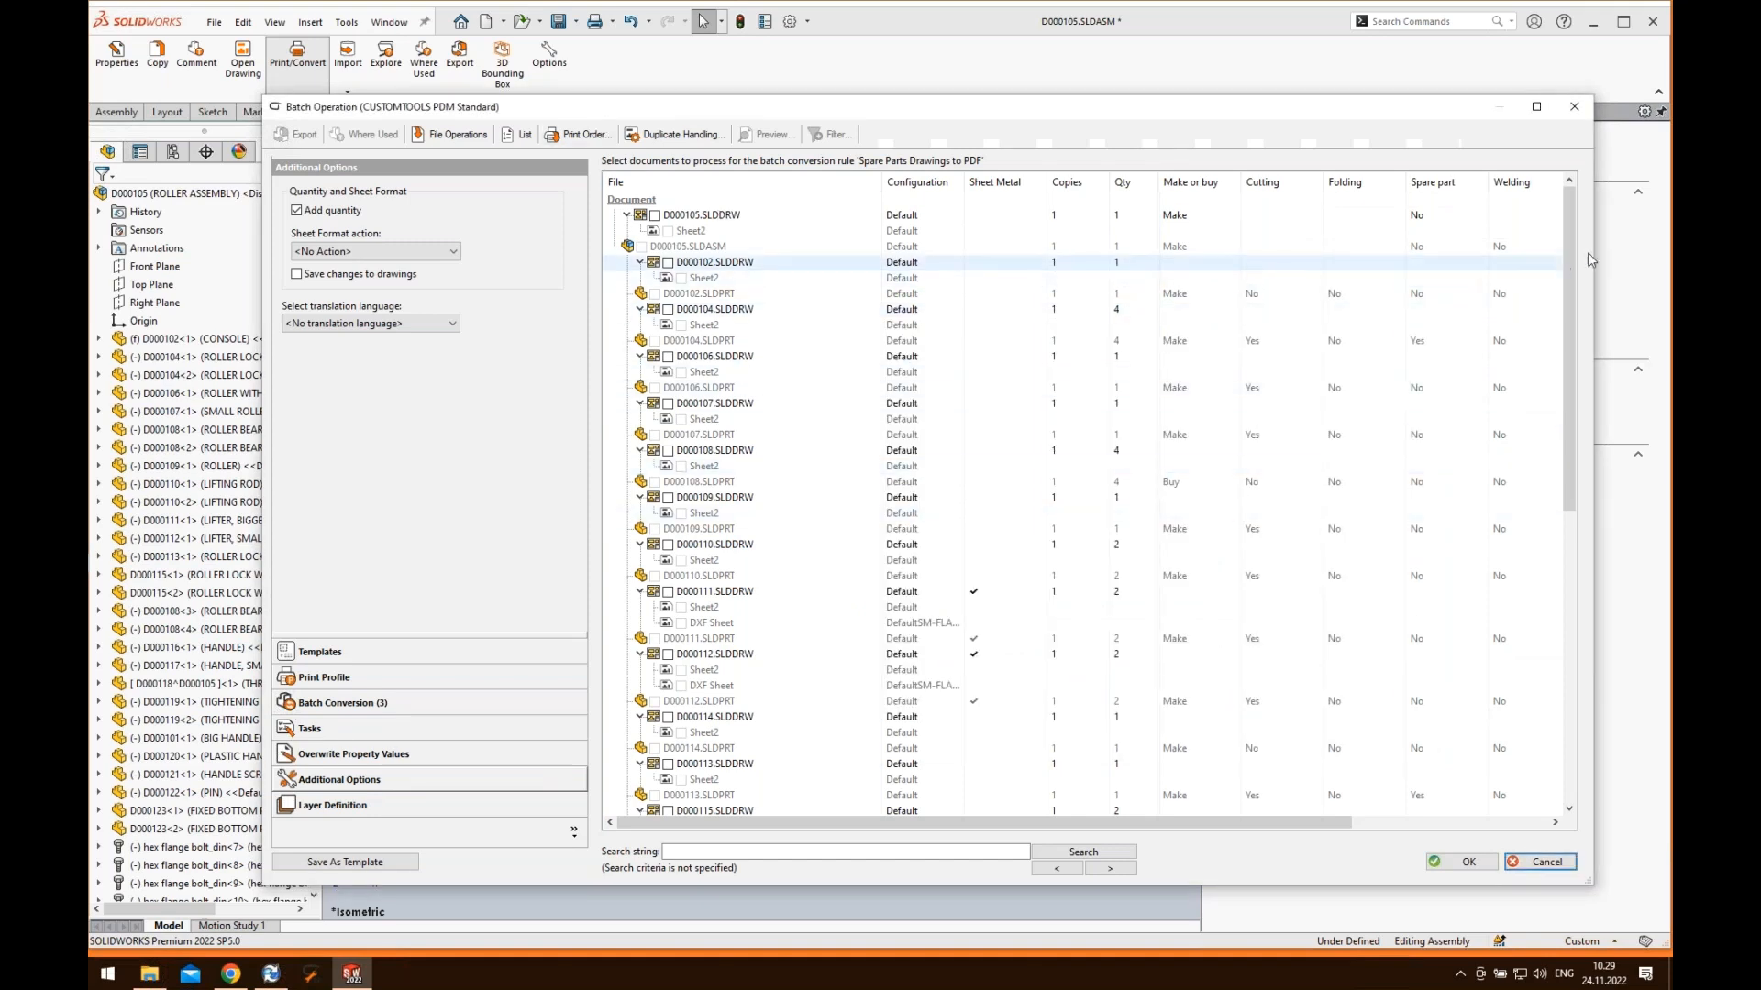
- Open the BOM export for D000105.SLDASM from the batch list, skip the Odoo compare, and set the export profile to Excel
{"action": "left_click", "coordinate": [708, 248]}
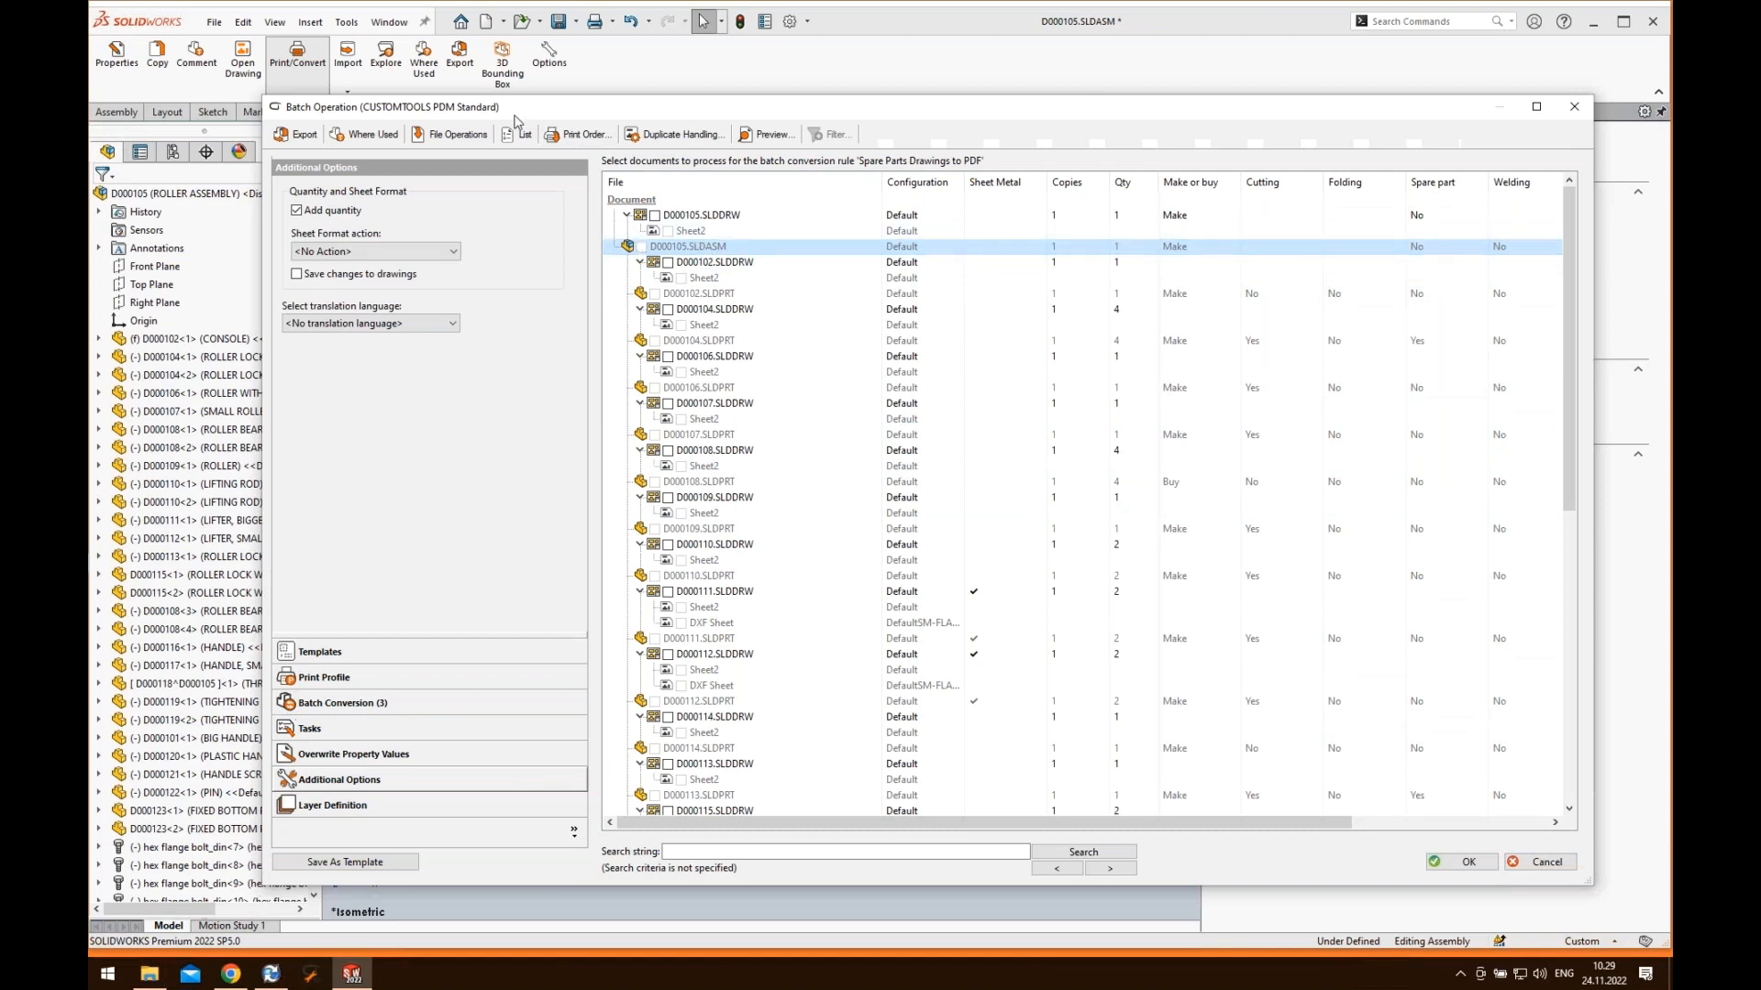
{"action": "left_click_drag", "start_coordinate": [515, 117], "coordinate": [492, 128]}
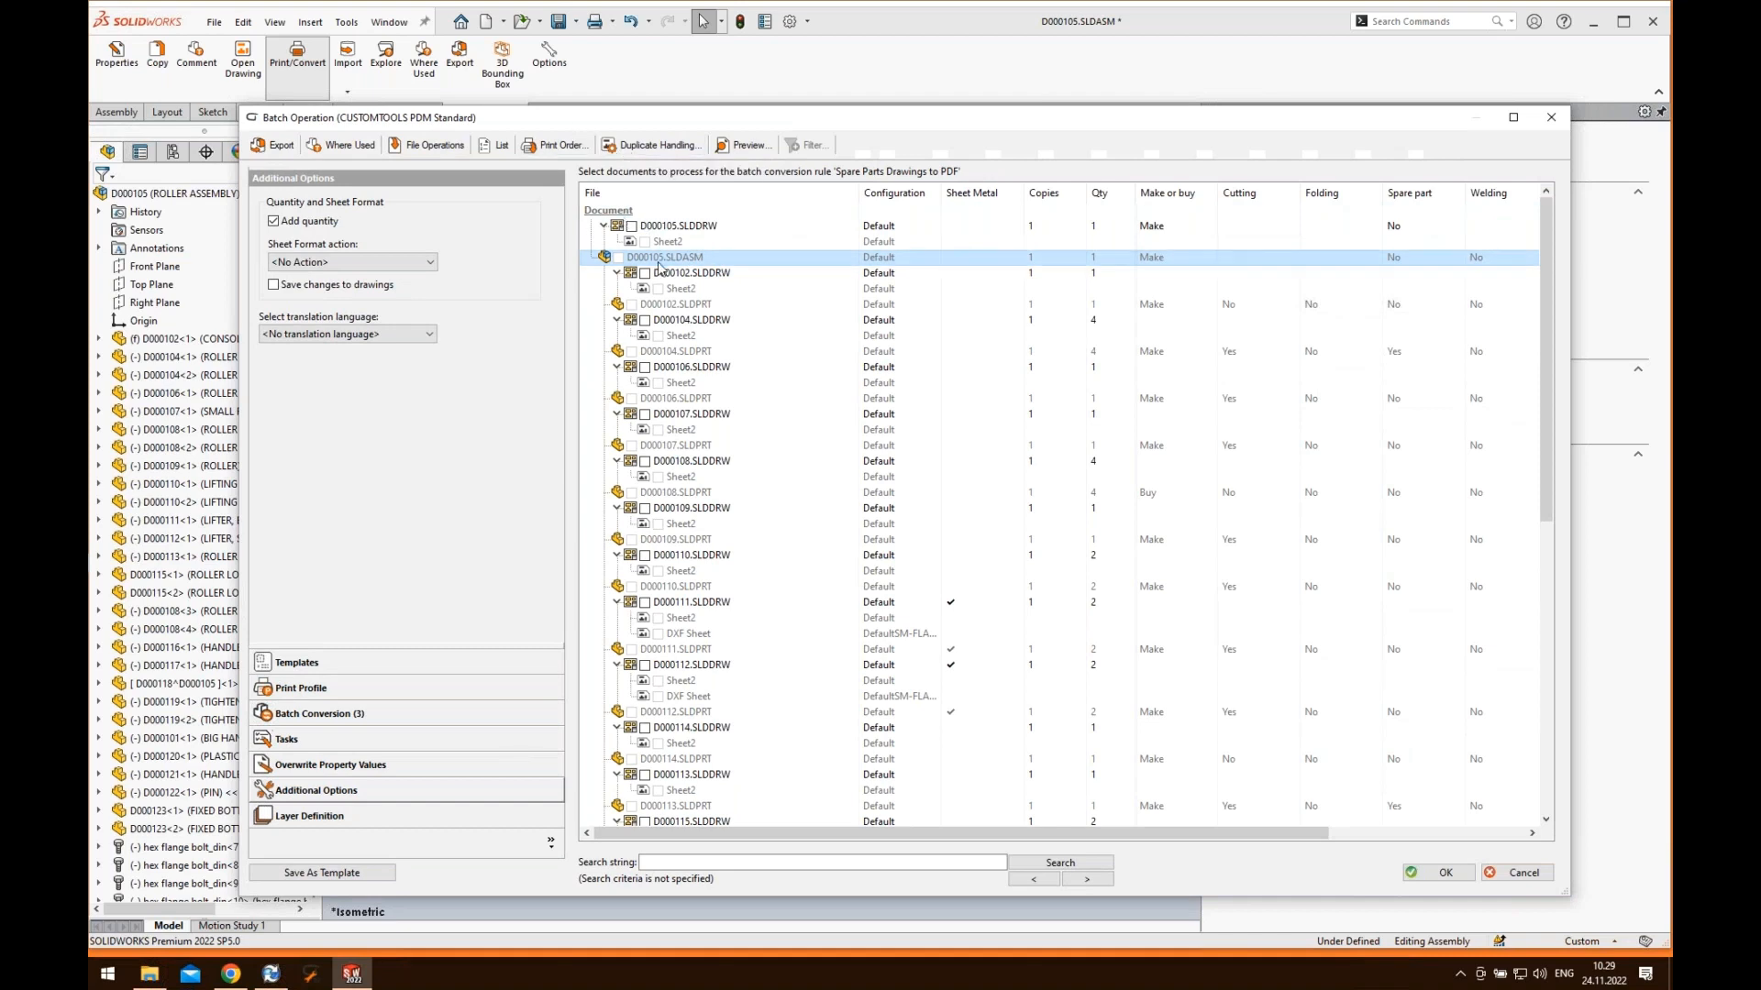
{"action": "left_click", "coordinate": [273, 145]}
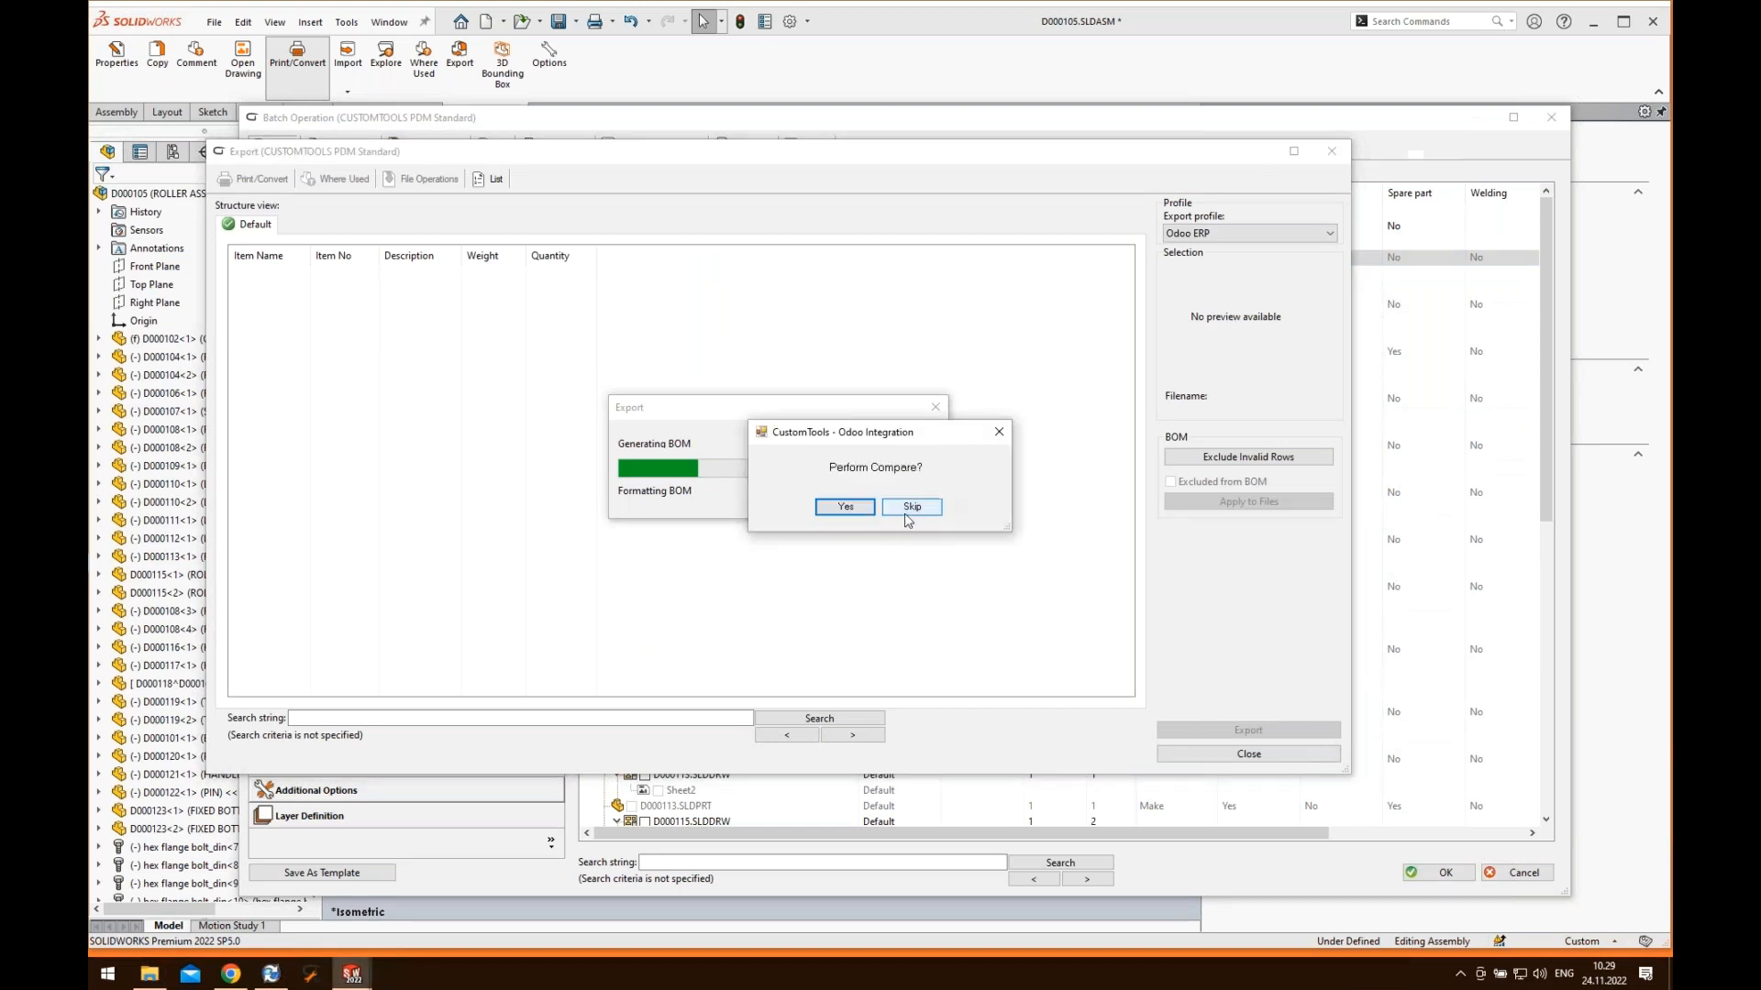
{"action": "left_click", "coordinate": [913, 508]}
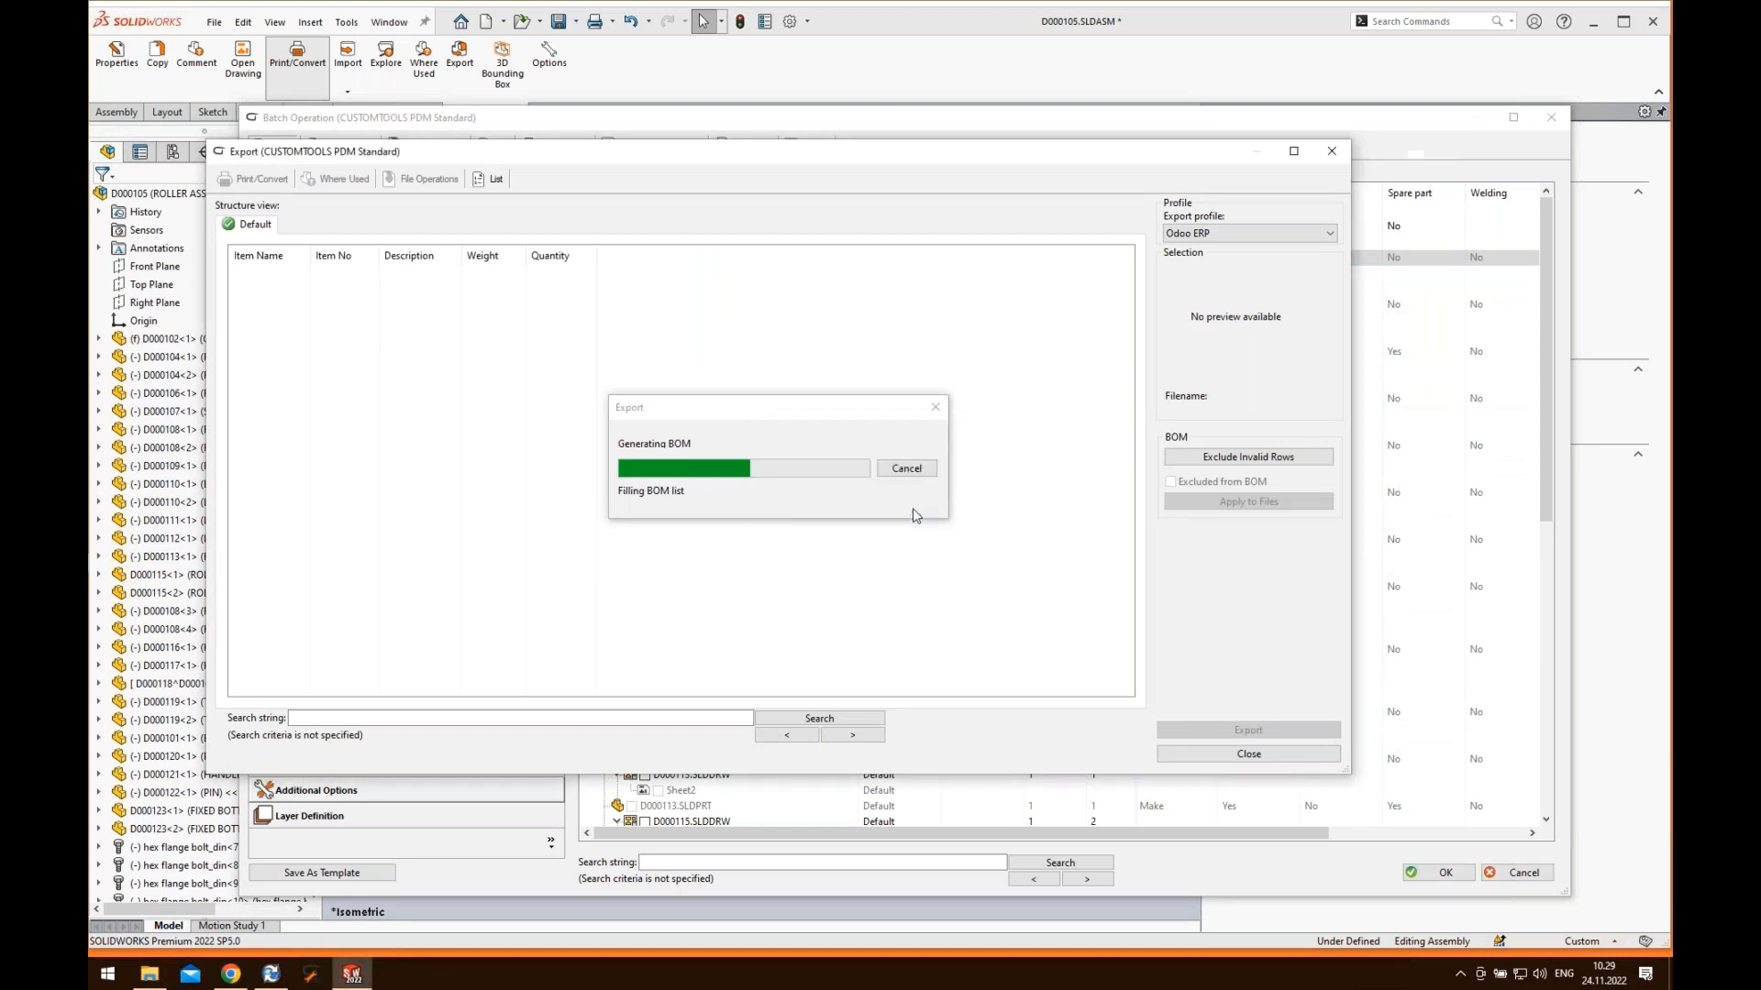
{"action": "left_click", "coordinate": [1203, 234]}
{"action": "left_click", "coordinate": [1201, 263]}
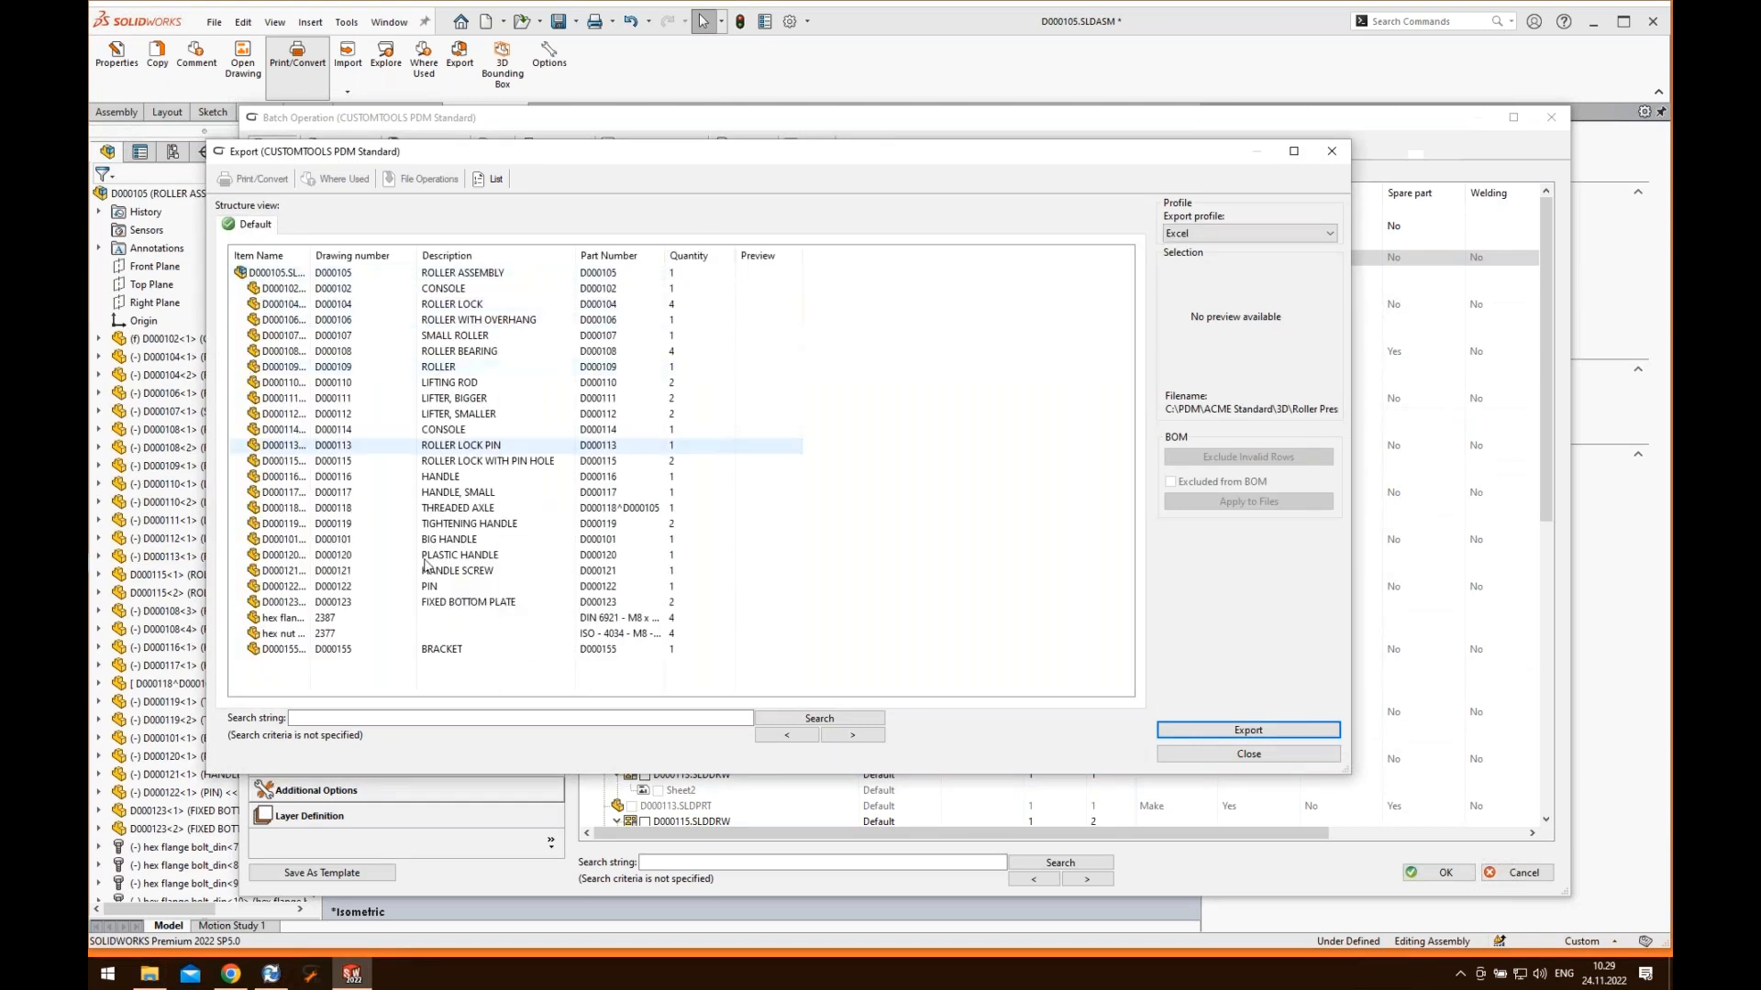
- Browse the previews of the BOM components, starting from the roller D000109
{"action": "left_click", "coordinate": [454, 366]}
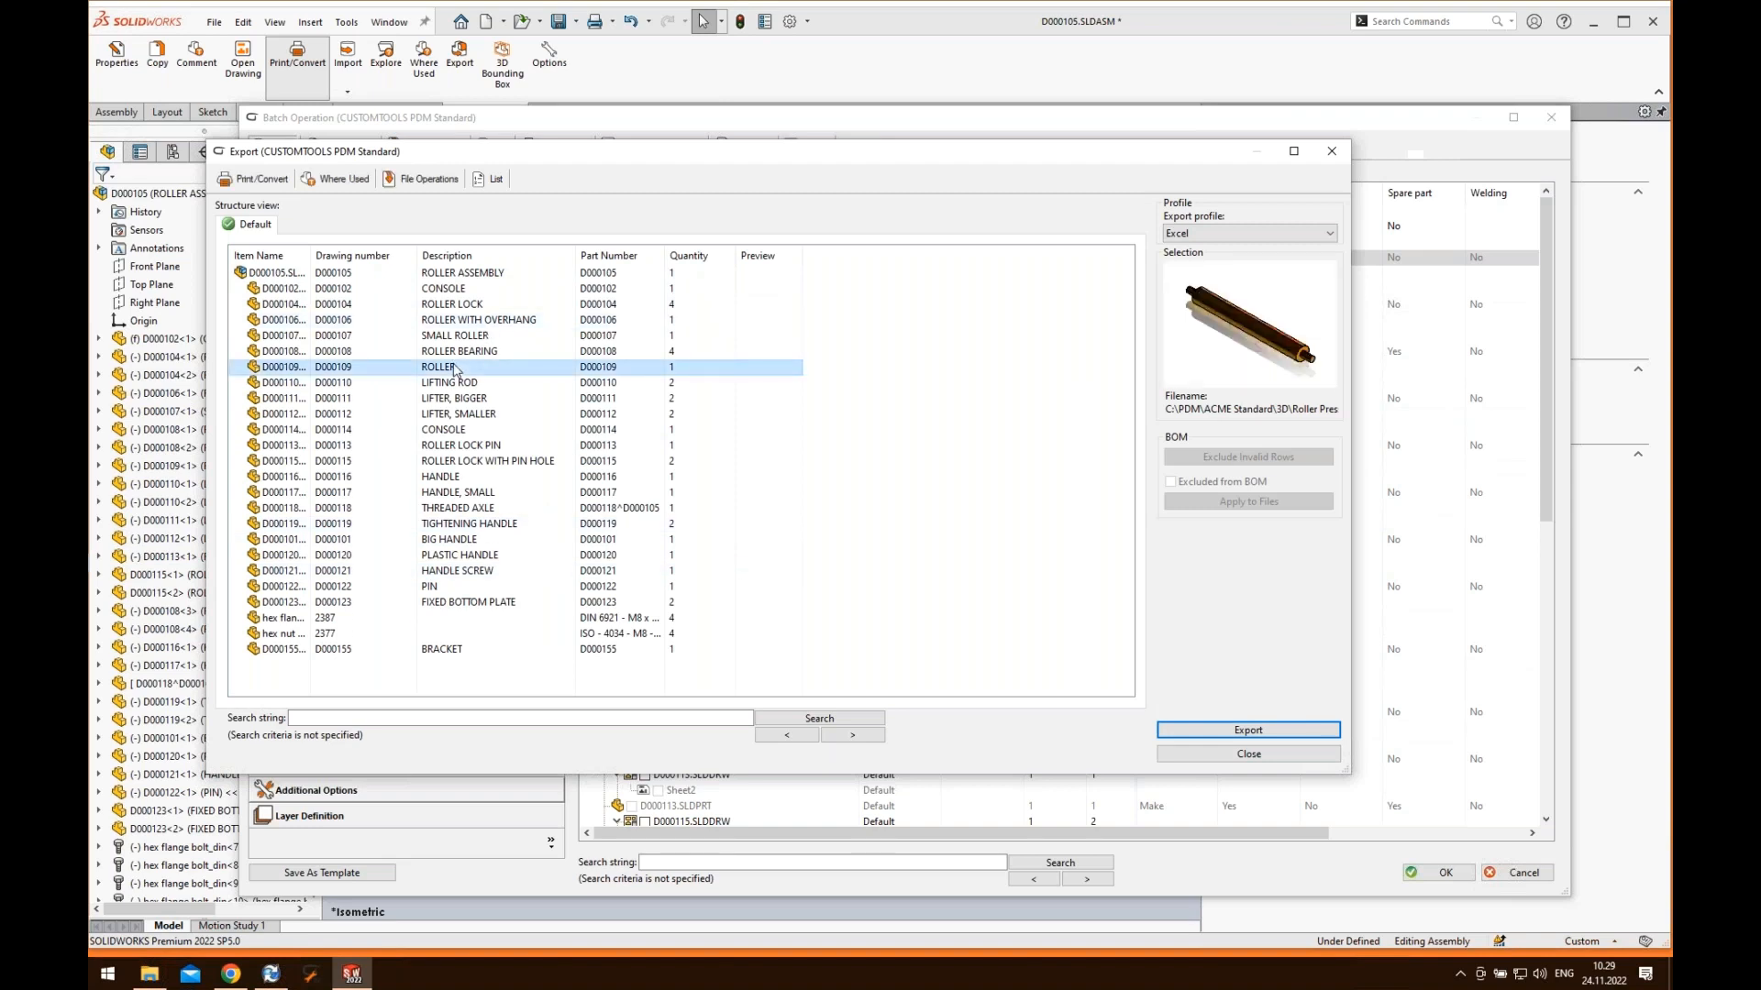
{"action": "key", "text": "Down"}
{"action": "key", "text": "Down"}
{"action": "key", "text": "Down"}
{"action": "key", "text": "Down"}
{"action": "key", "text": "Down"}
{"action": "key", "text": "Down"}
{"action": "key", "text": "Down"}
{"action": "key", "text": "Up"}
{"action": "key", "text": "Up"}
{"action": "key", "text": "Up"}
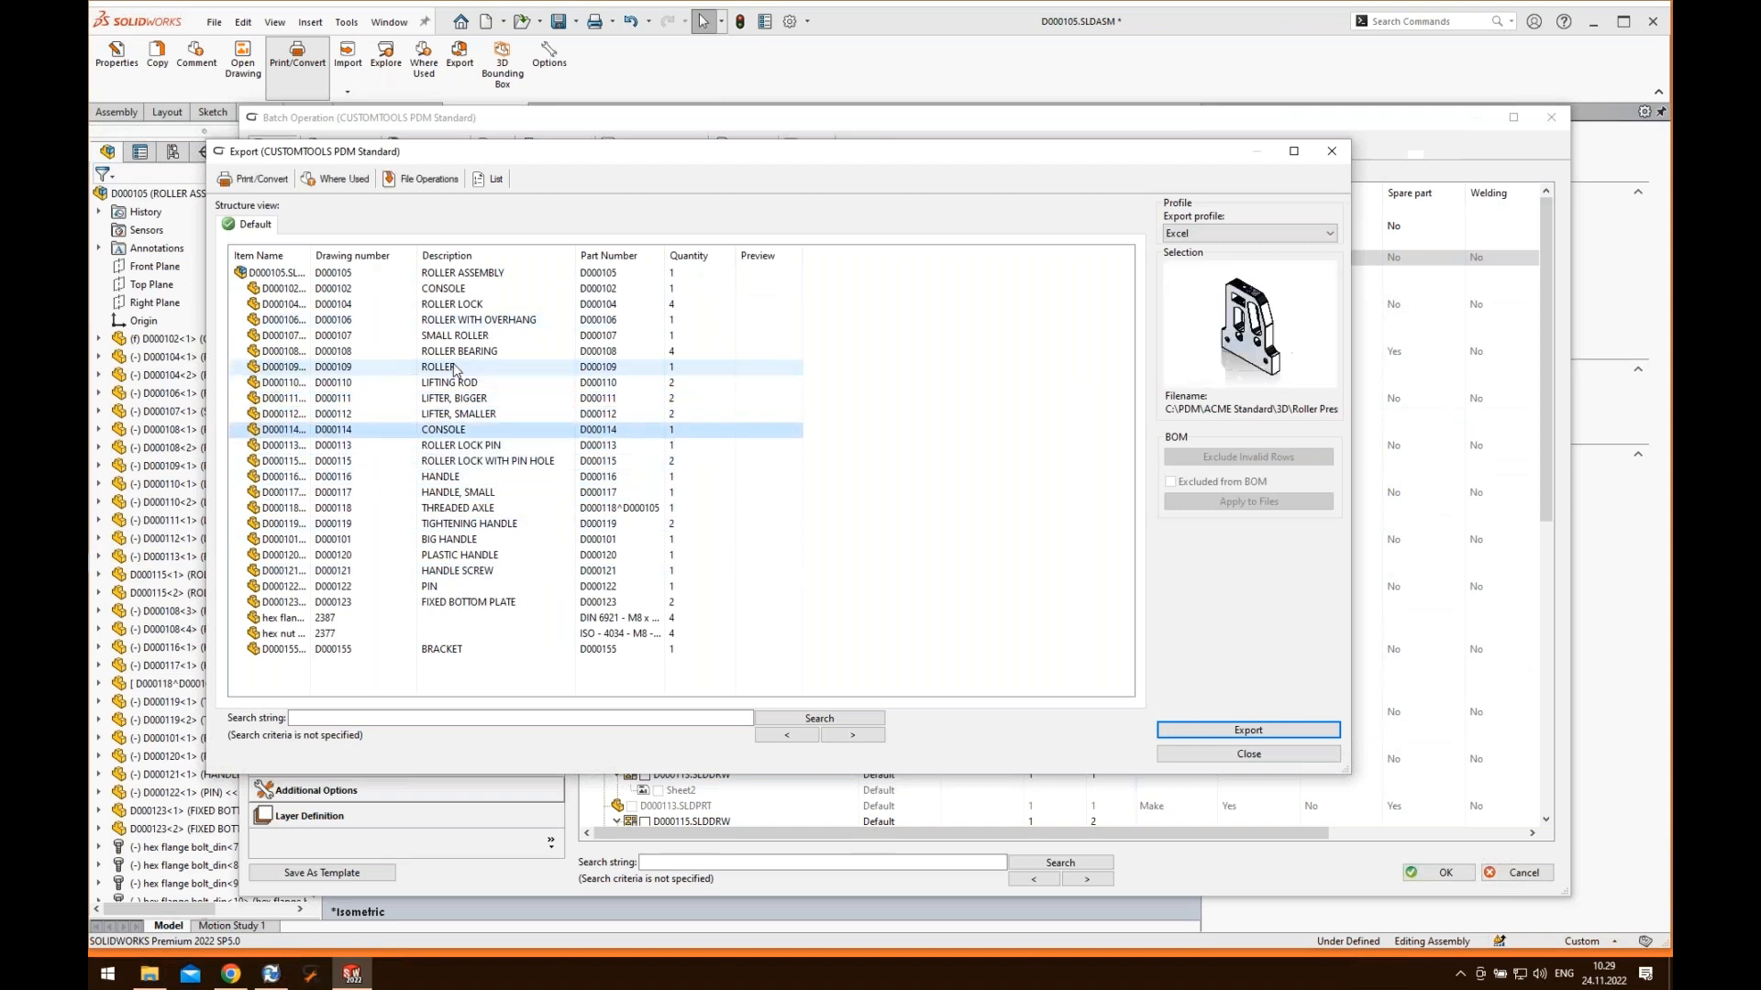
{"action": "key", "text": "Up"}
{"action": "key", "text": "Up"}
{"action": "key", "text": "Up"}
{"action": "key", "text": "Up"}
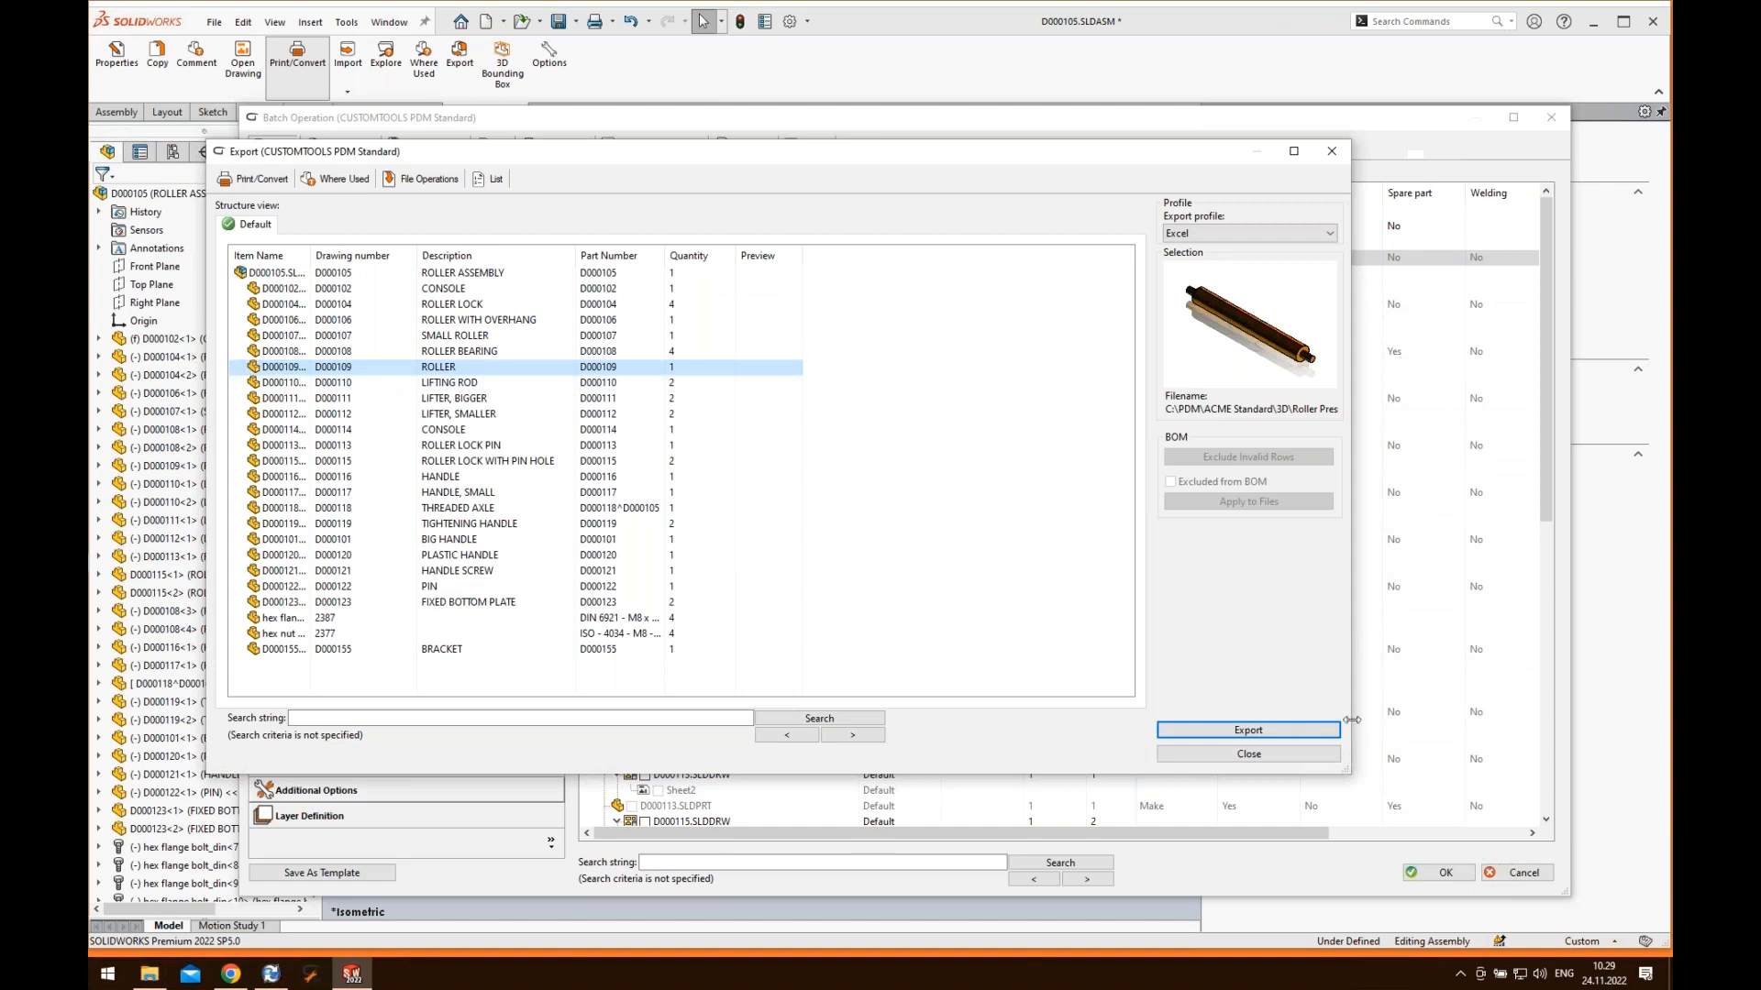
- Export the roller assembly's BOM to Excel, dismiss the check-in message, and switch to the D000105.xlsx report in Excel
{"action": "left_click", "coordinate": [1281, 736]}
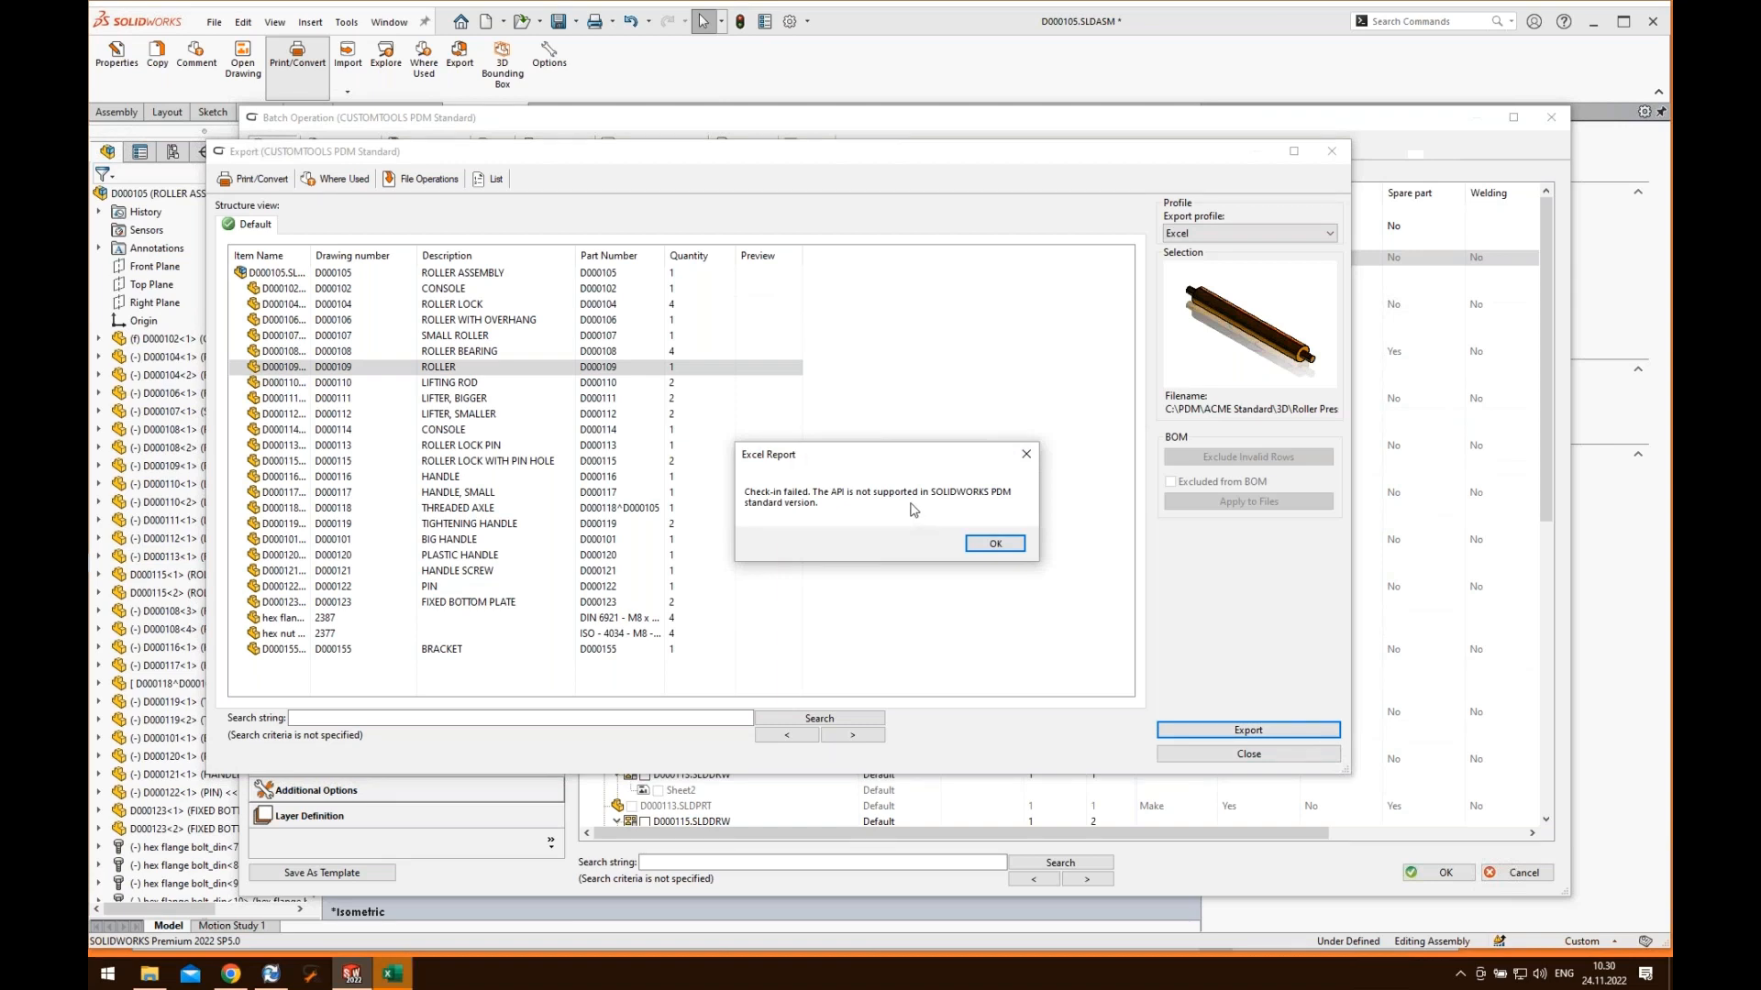
{"action": "left_click", "coordinate": [996, 545]}
{"action": "left_click", "coordinate": [389, 975]}
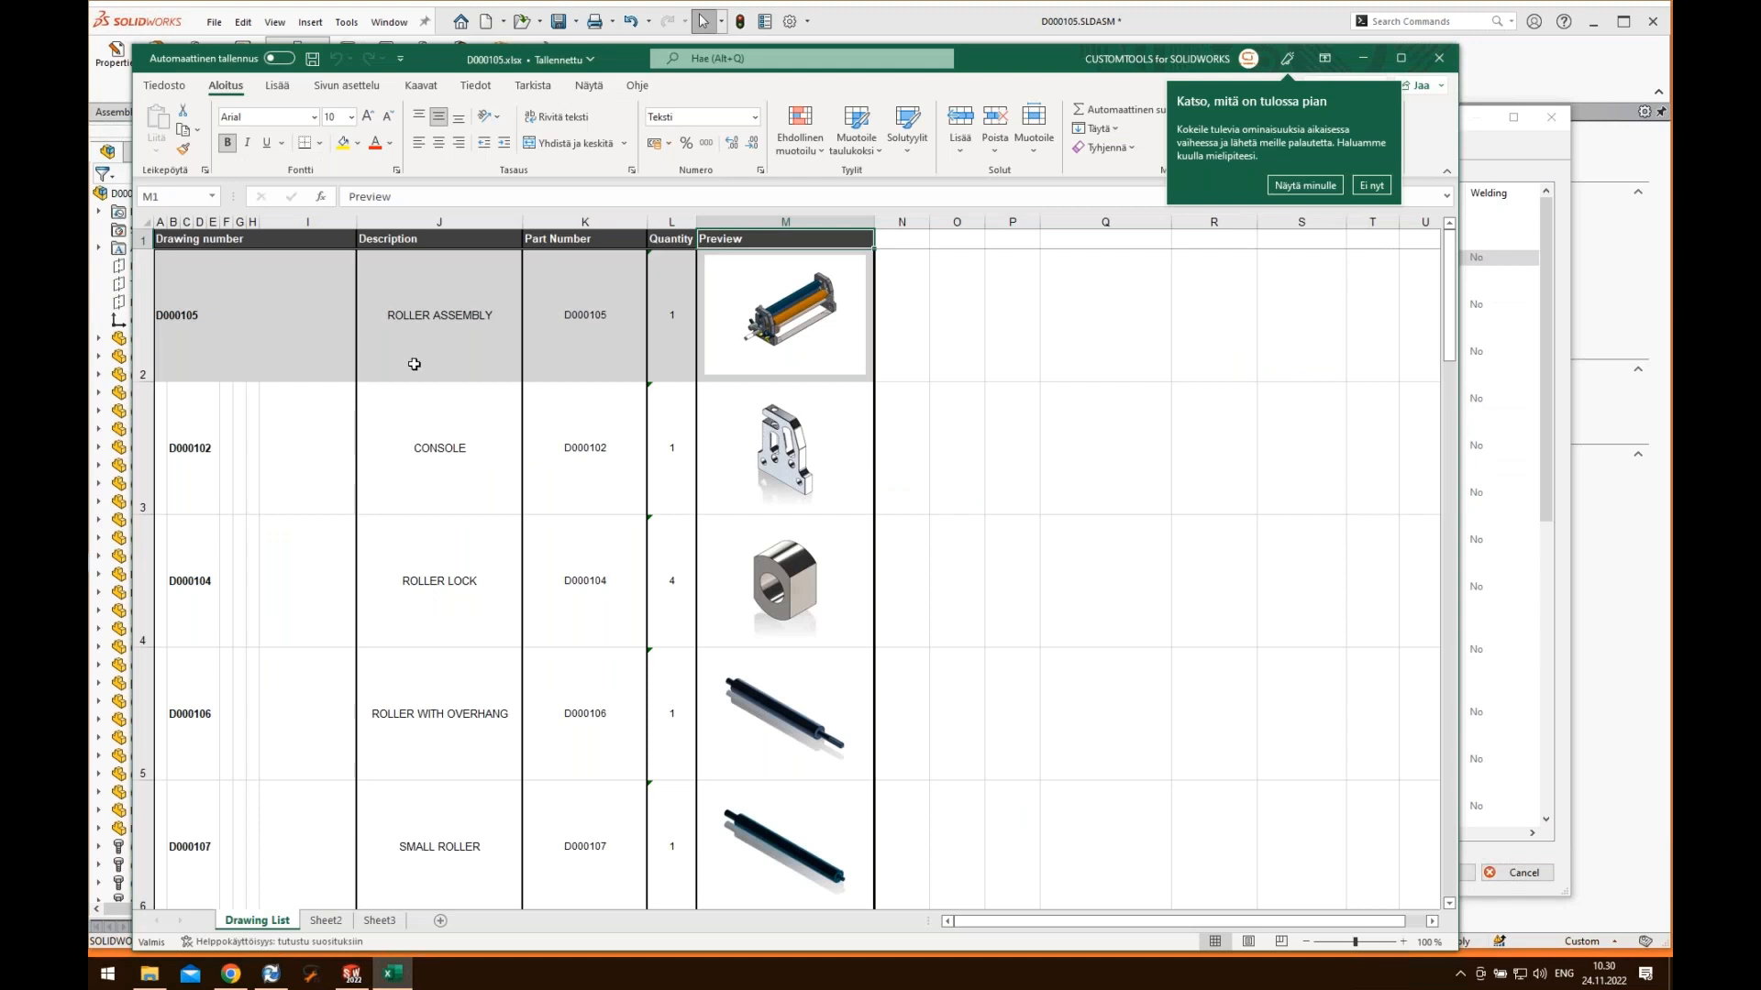
- Look through the exported drawing list with its descriptions, quantities and preview images, and close the workbook
{"action": "scroll", "coordinate": [414, 364], "scroll_direction": "down", "scroll_amount": 3}
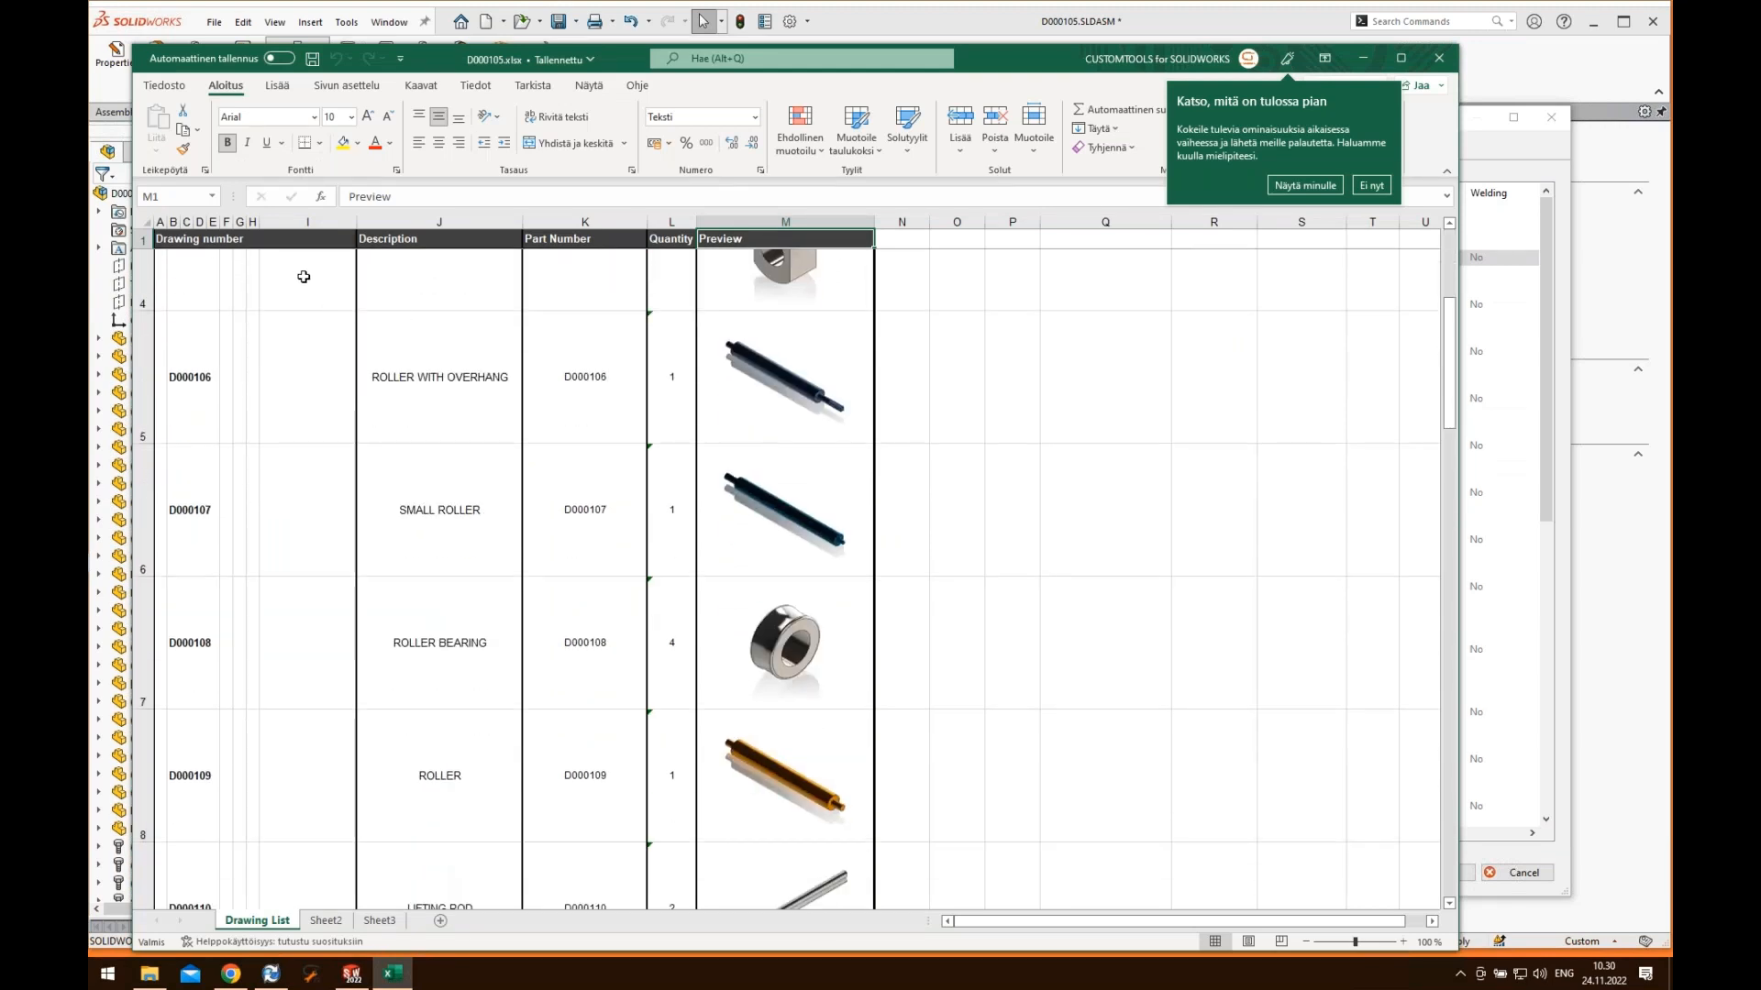
{"action": "scroll", "coordinate": [439, 372], "scroll_direction": "down", "scroll_amount": 3}
{"action": "scroll", "coordinate": [440, 372], "scroll_direction": "down", "scroll_amount": 9}
{"action": "scroll", "coordinate": [428, 373], "scroll_direction": "down", "scroll_amount": 7}
{"action": "scroll", "coordinate": [427, 372], "scroll_direction": "up", "scroll_amount": 9}
{"action": "scroll", "coordinate": [427, 372], "scroll_direction": "up", "scroll_amount": 8}
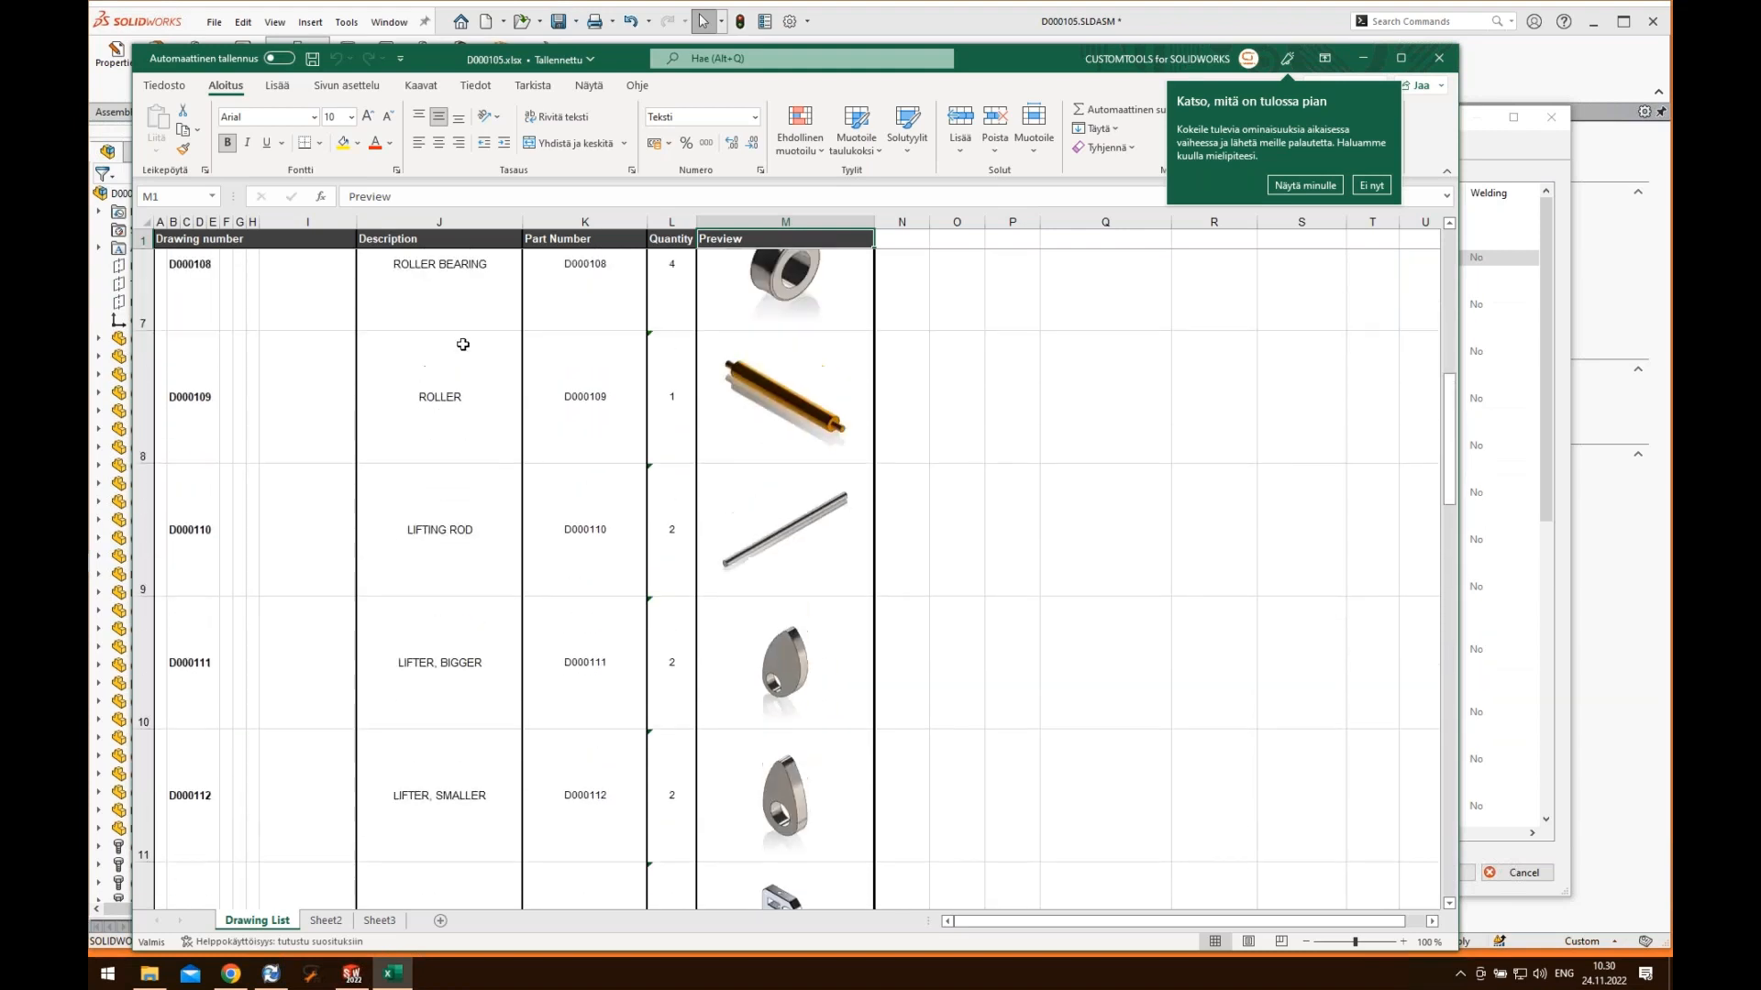
{"action": "left_click", "coordinate": [1440, 61]}
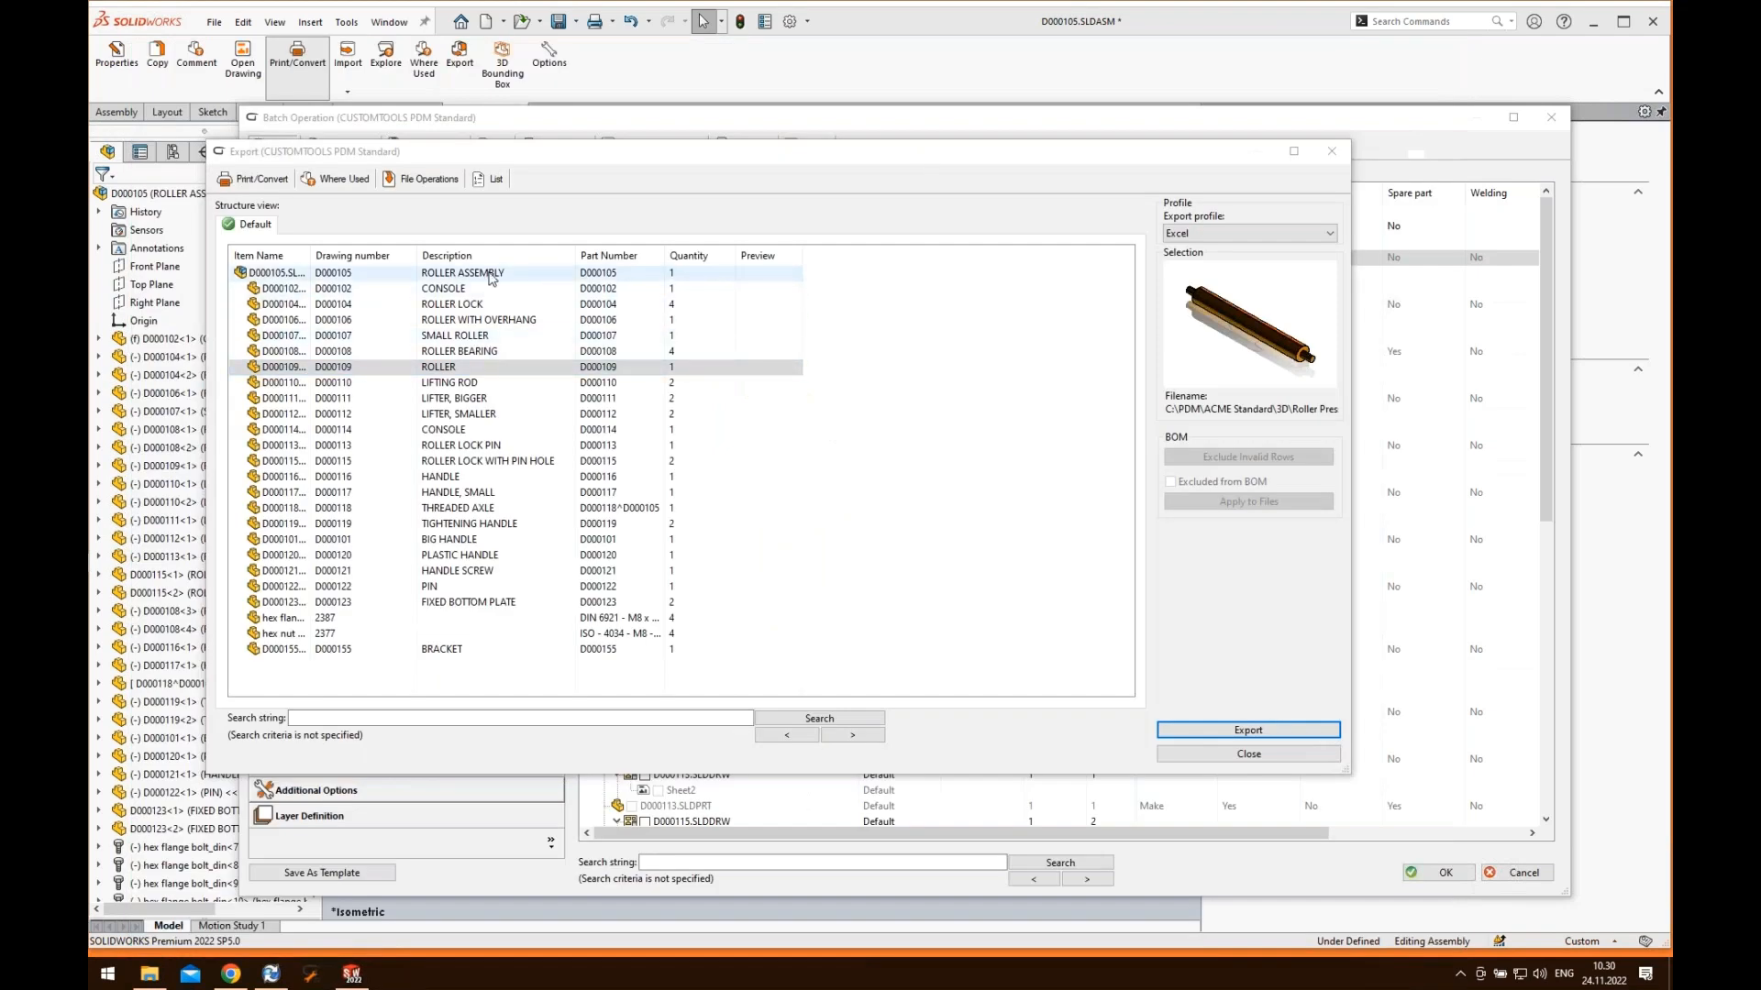
- Show the top-level roller assembly file from the BOM list in File Explorer
{"action": "left_click", "coordinate": [493, 275]}
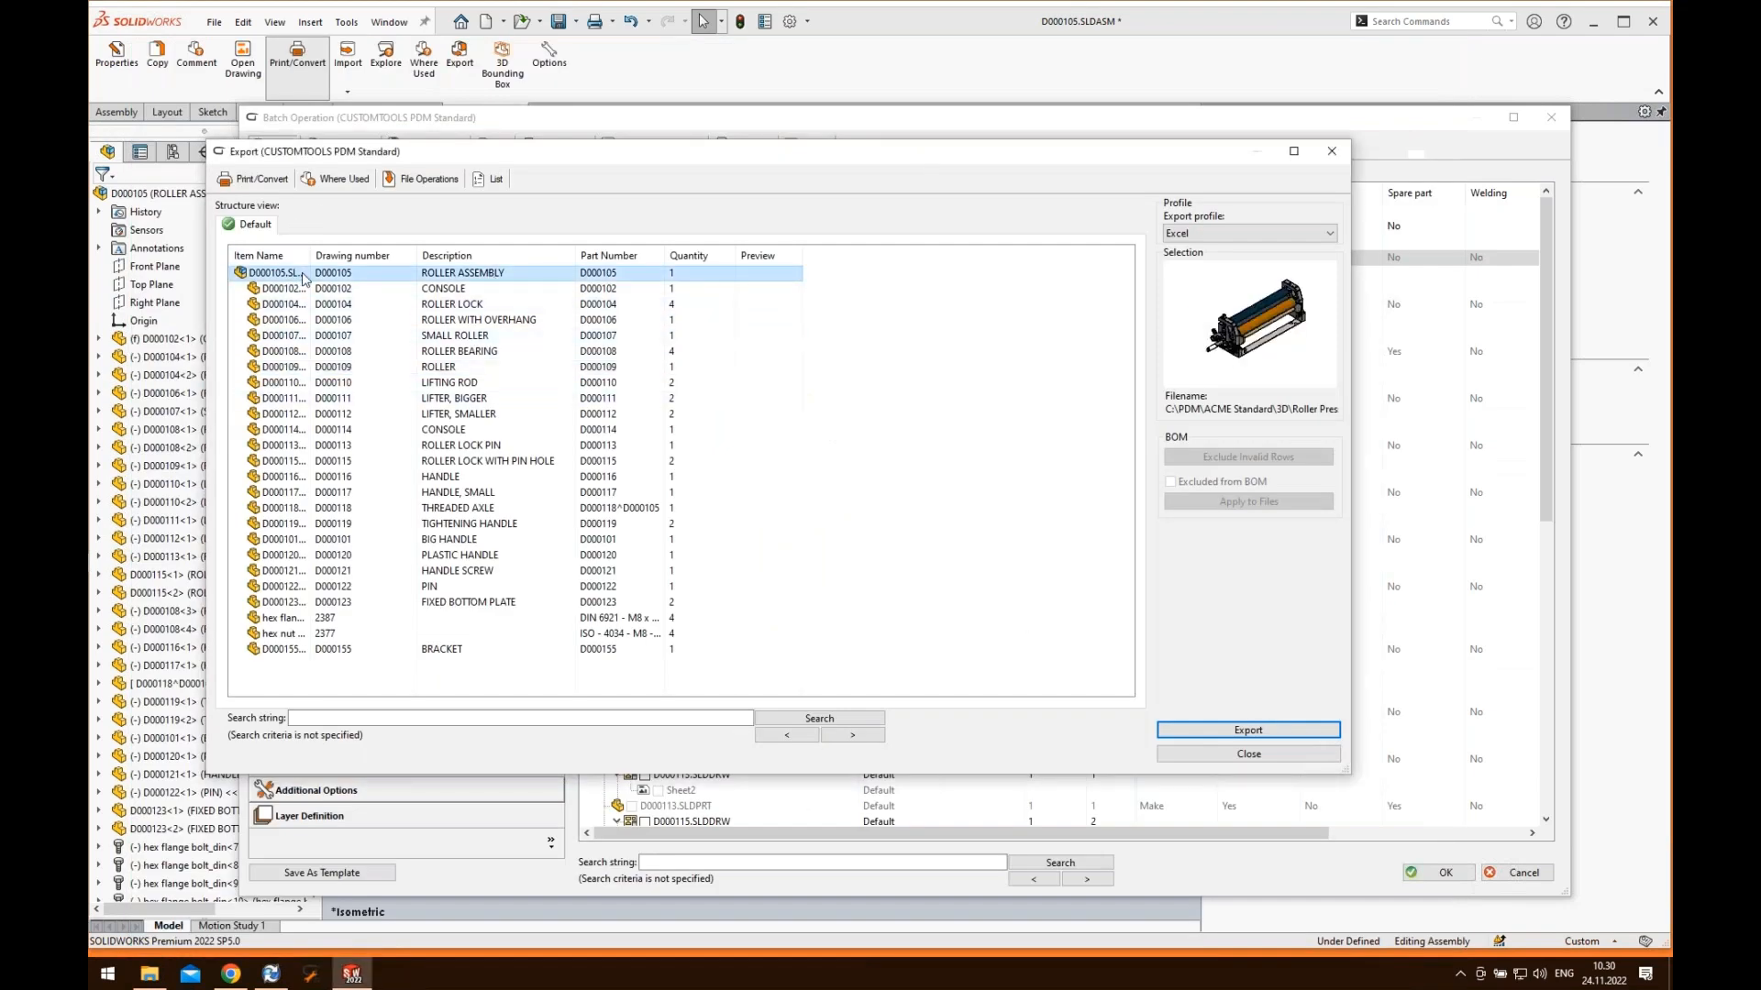
{"action": "left_click", "coordinate": [431, 180]}
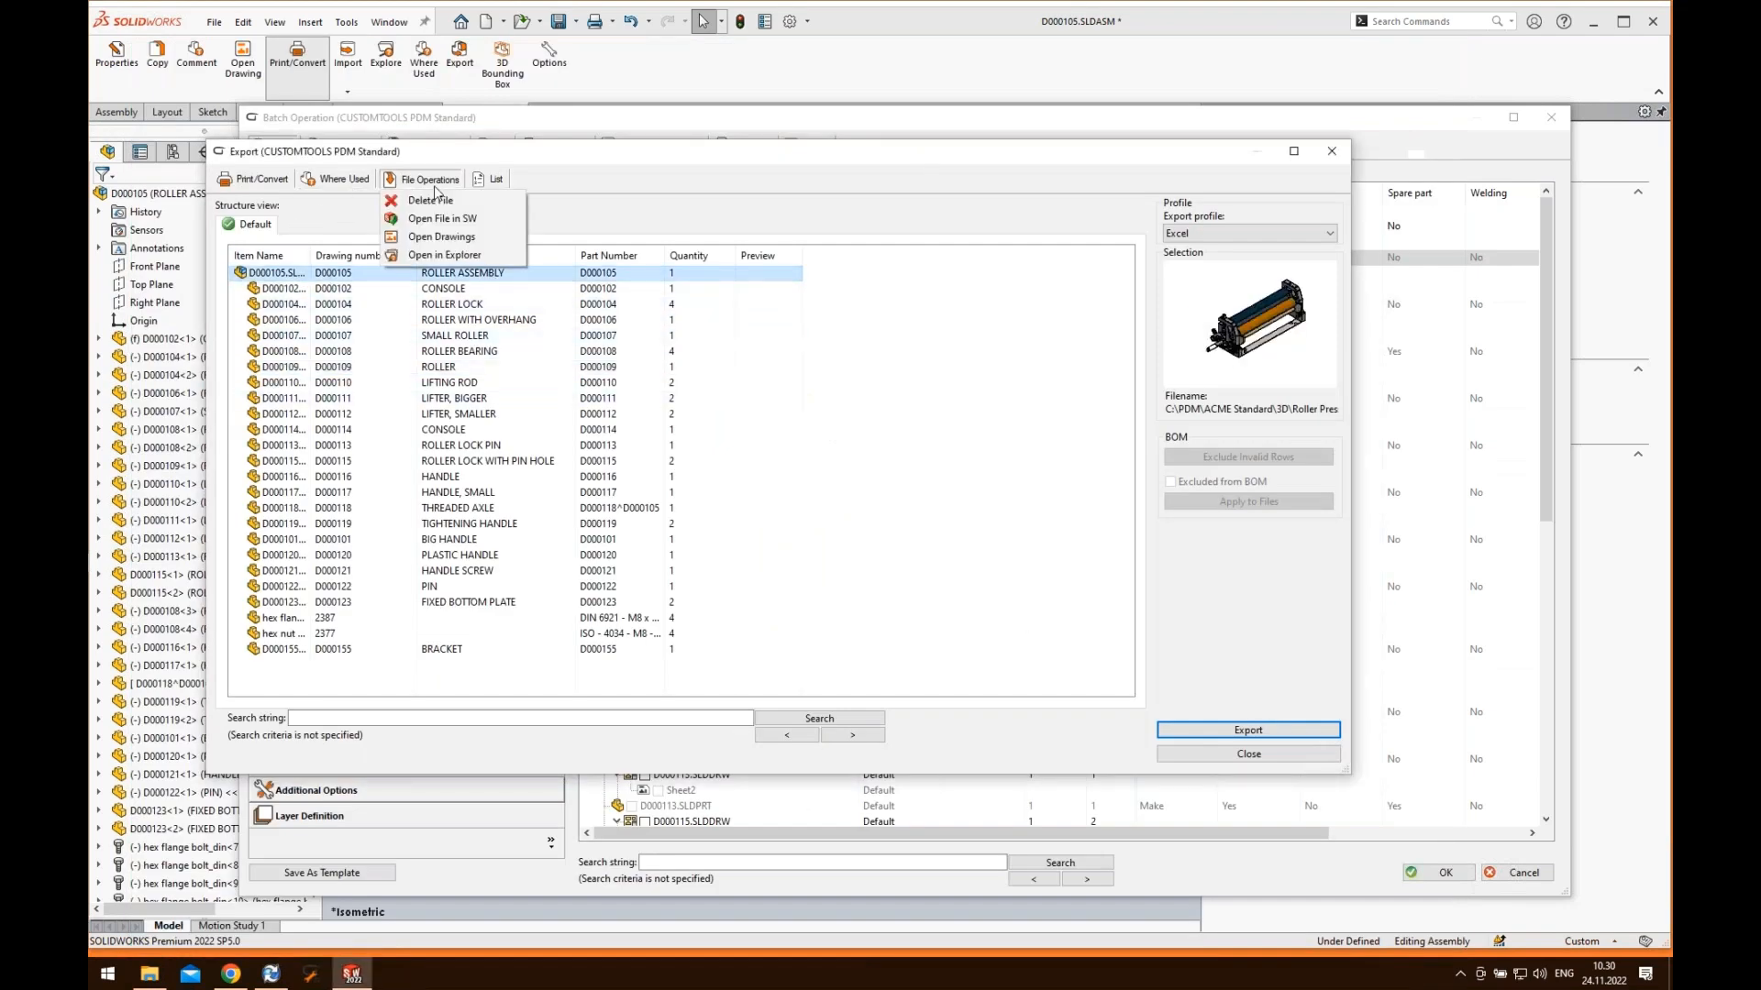
{"action": "left_click", "coordinate": [445, 255]}
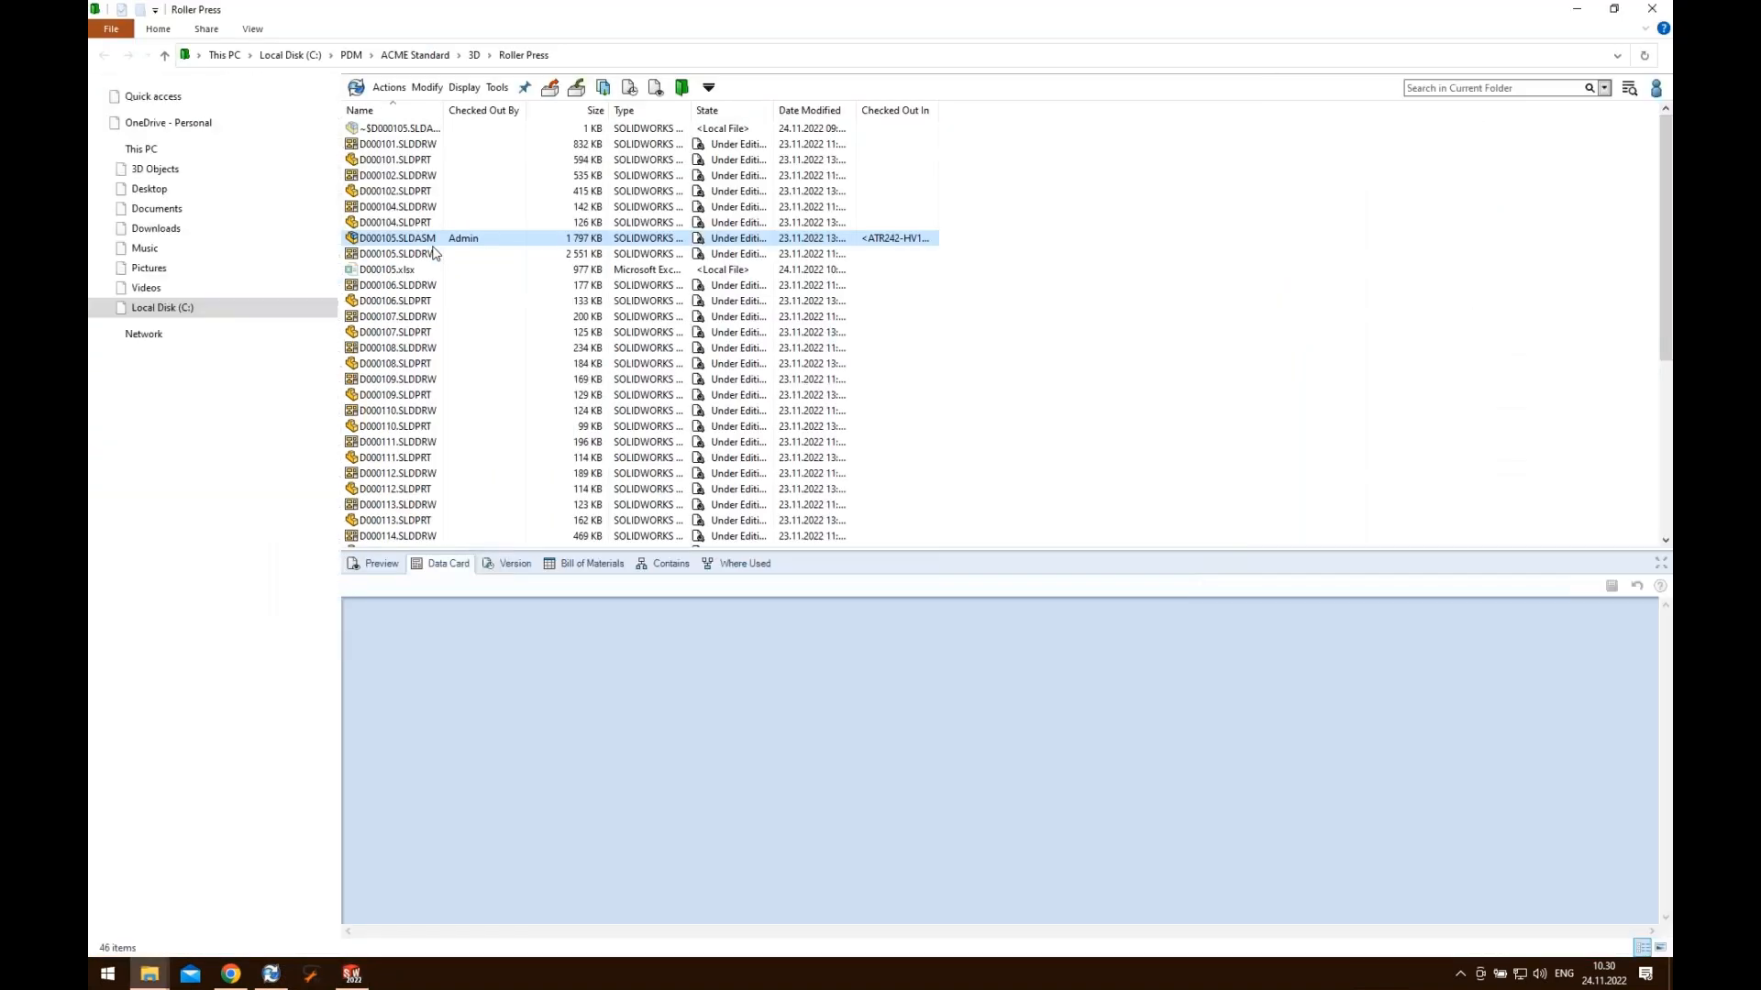
- Add the D000105.xlsx report in the Roller Press folder to the file vault and check it in
{"action": "left_click", "coordinate": [536, 273]}
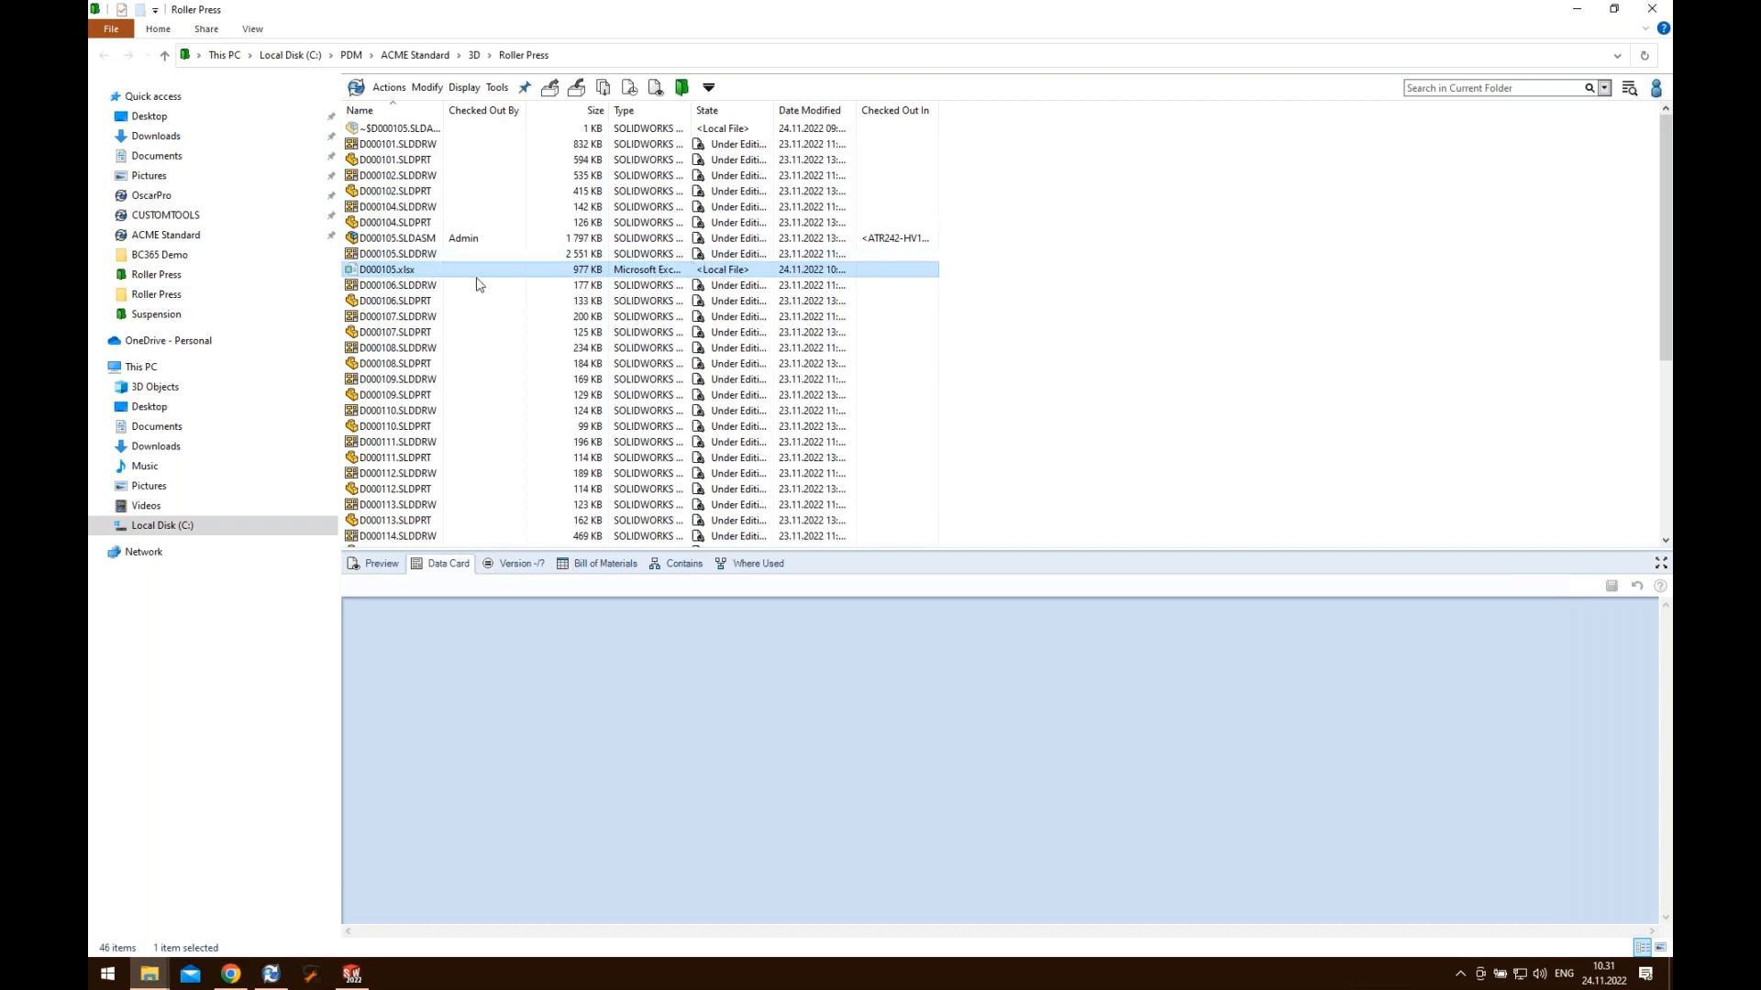
{"action": "right_click", "coordinate": [389, 272]}
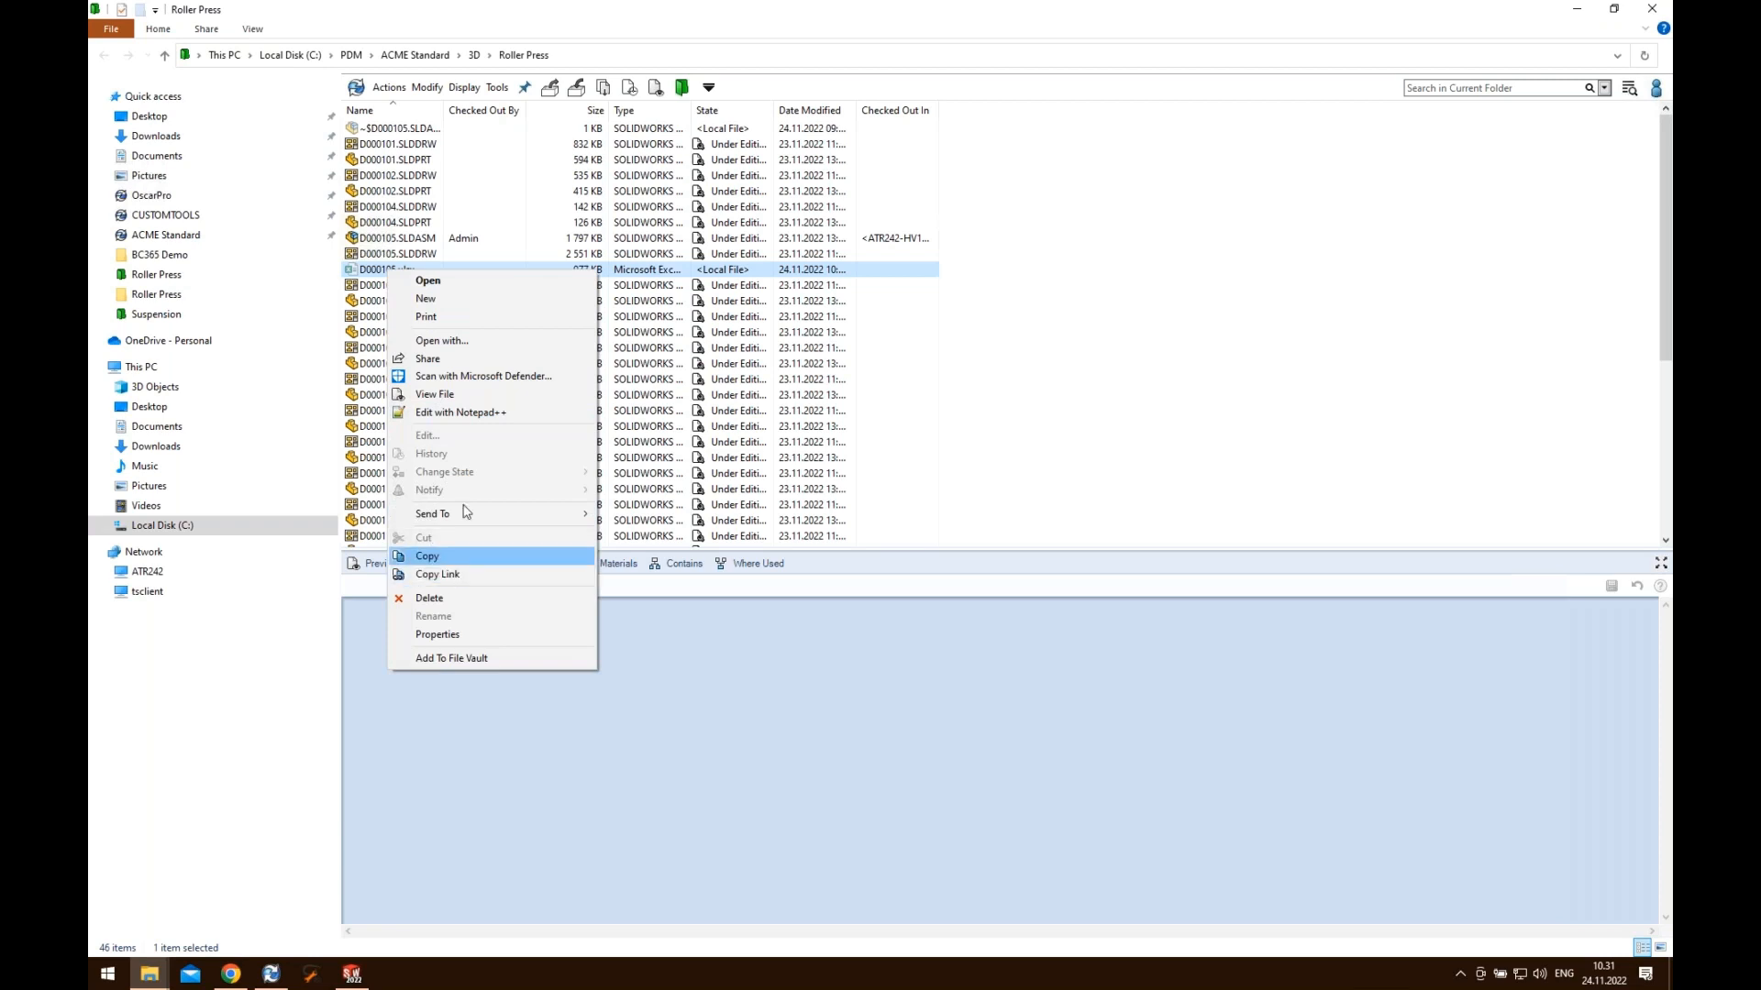
{"action": "left_click", "coordinate": [464, 660]}
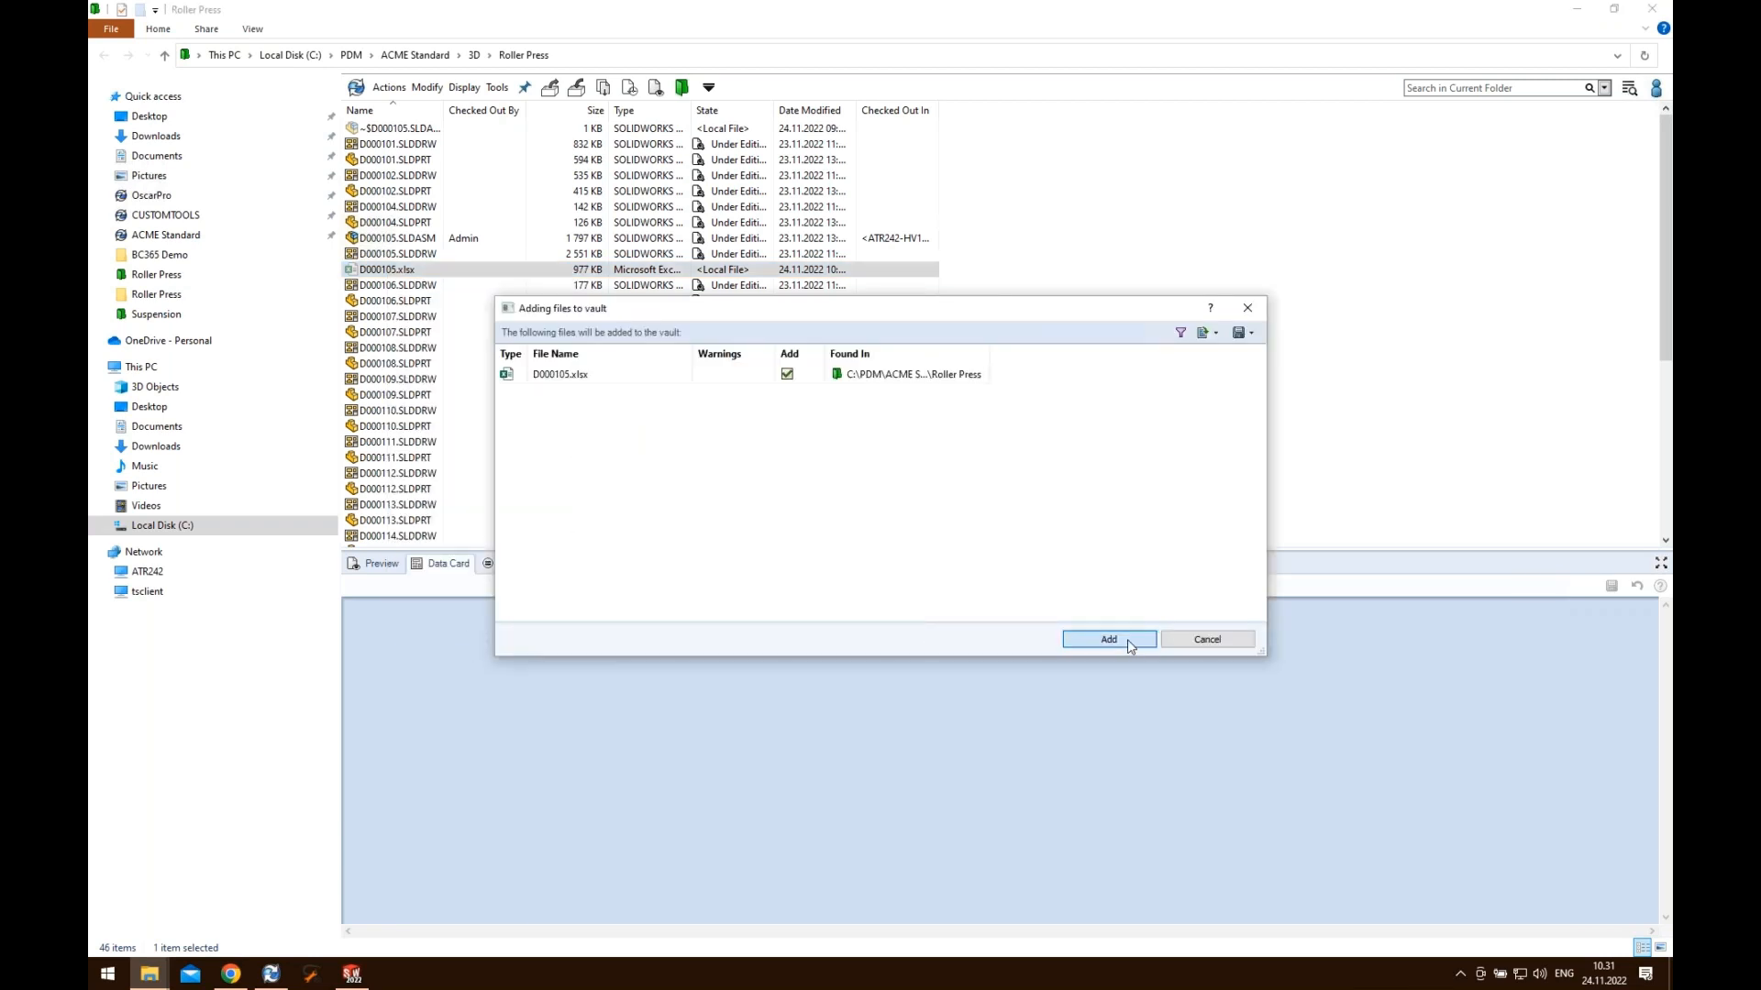
{"action": "left_click", "coordinate": [1126, 642]}
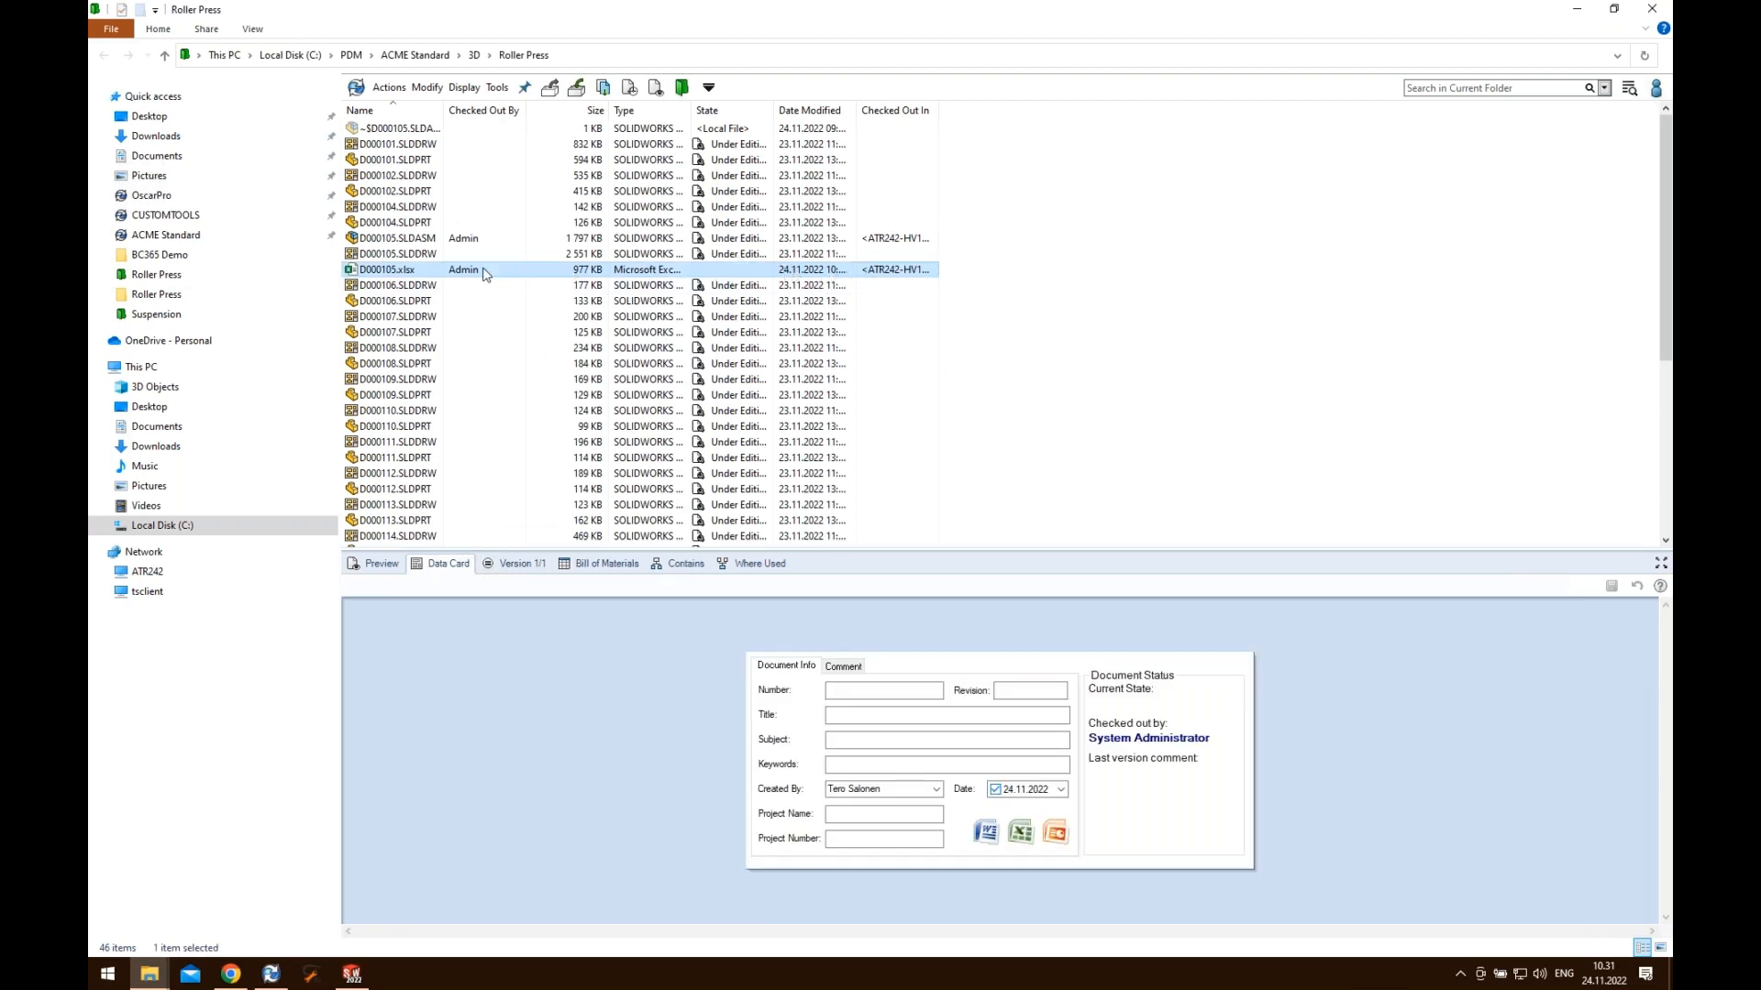
{"action": "right_click", "coordinate": [430, 269]}
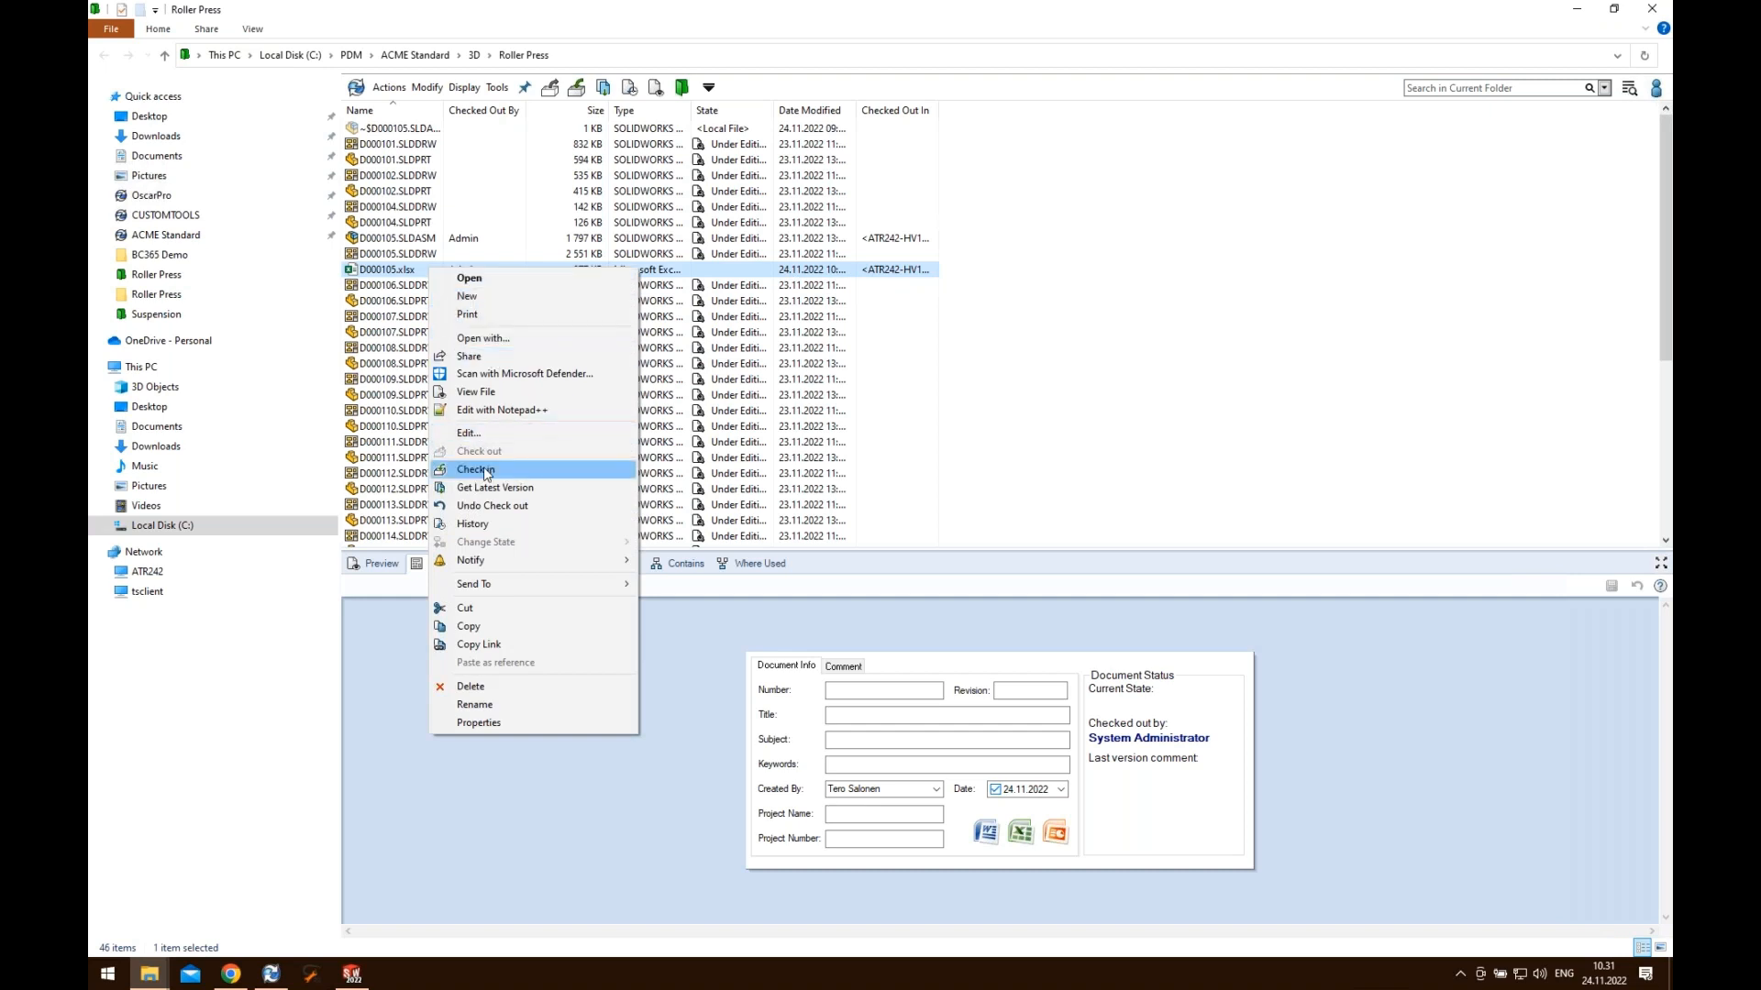
{"action": "left_click", "coordinate": [477, 468]}
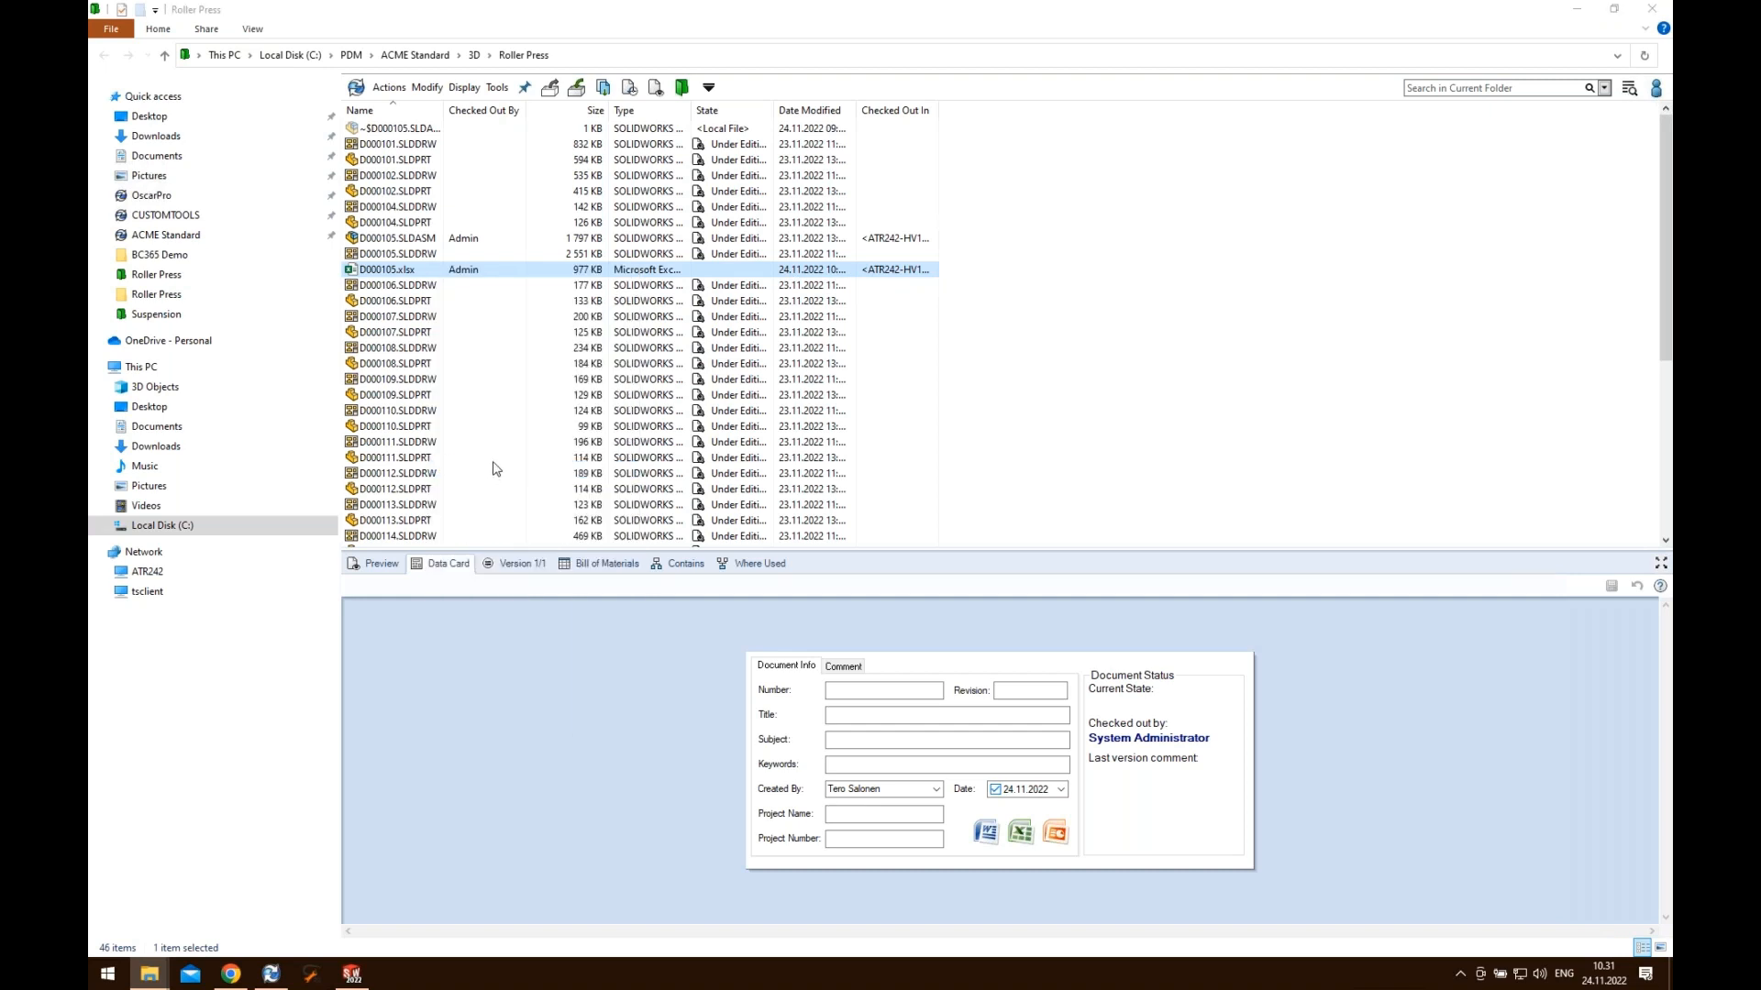
{"action": "left_click", "coordinate": [1142, 650]}
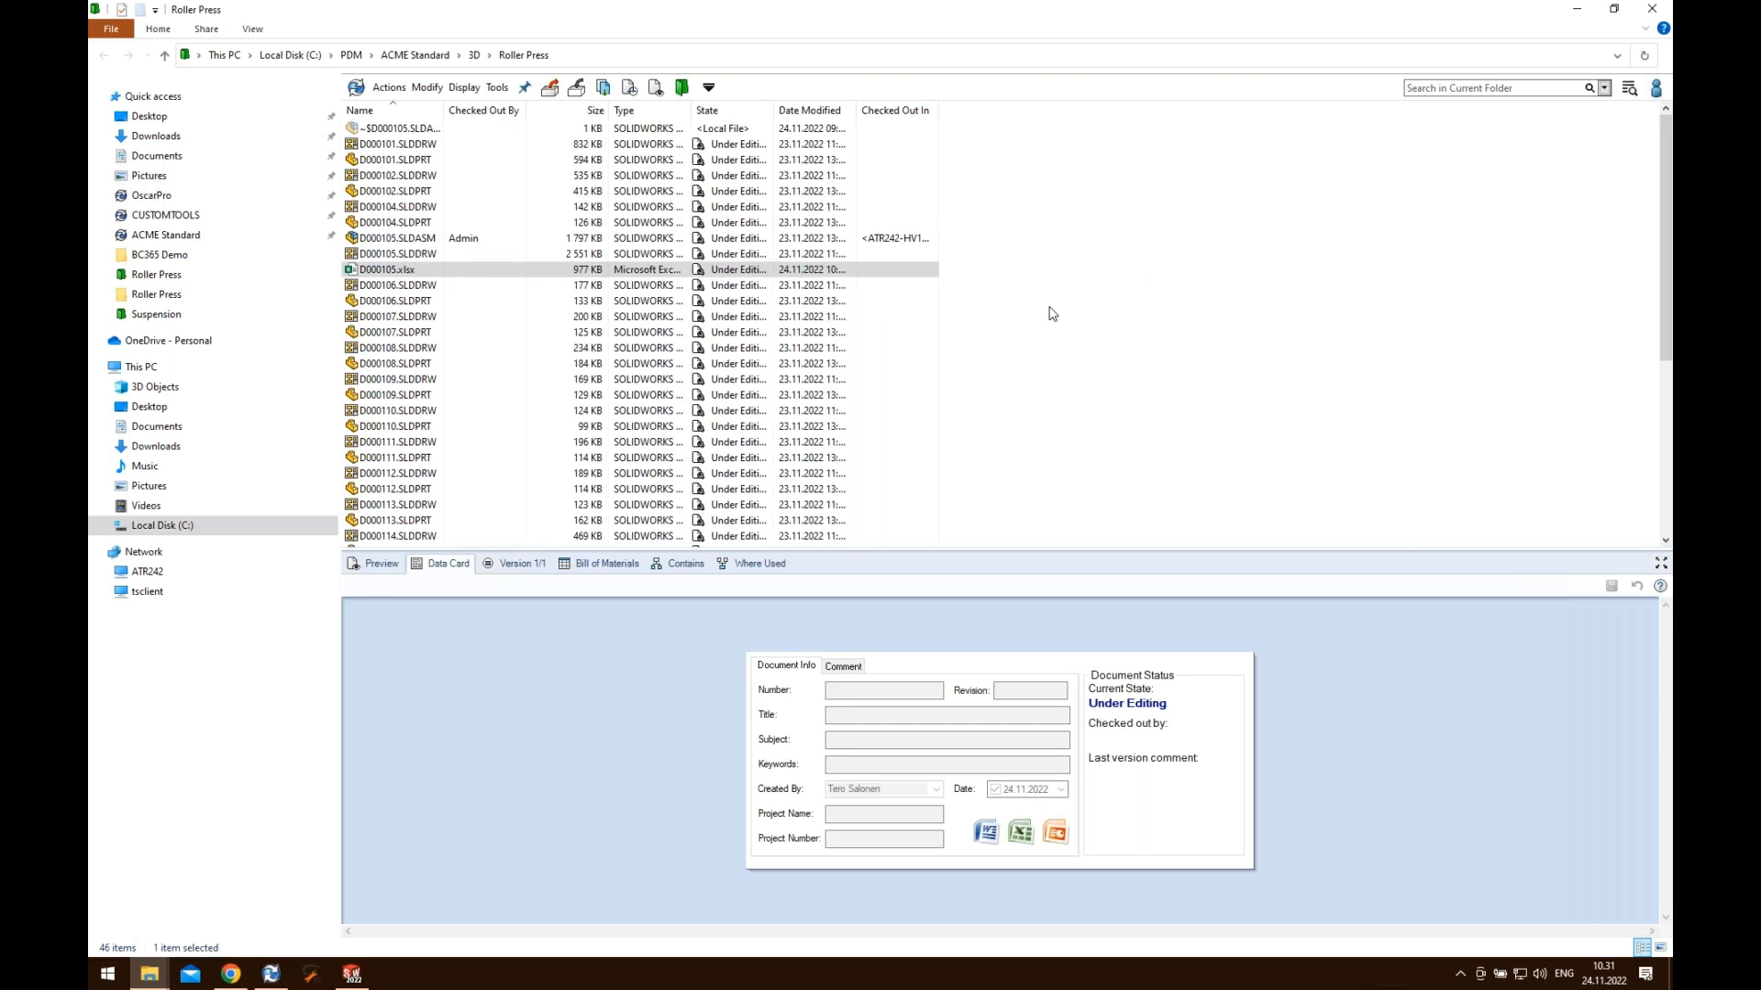
- Return to SOLIDWORKS, close the Export window and cancel the Batch Operation
{"action": "left_click", "coordinate": [1577, 11]}
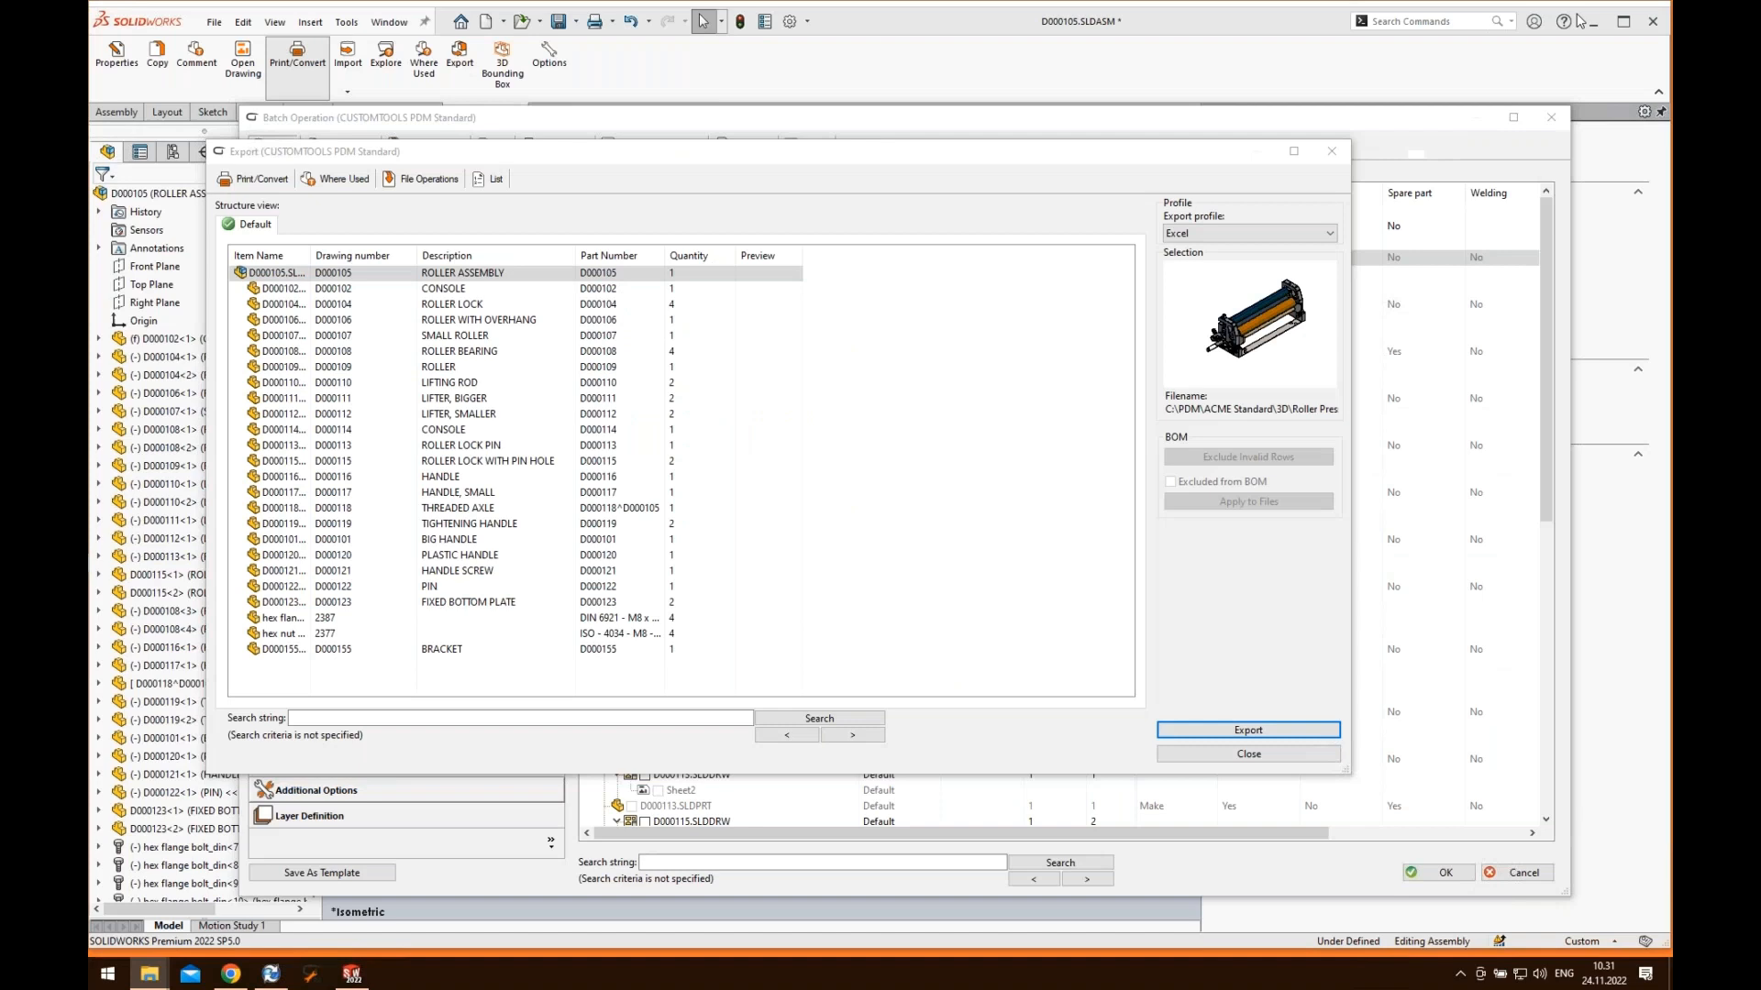
{"action": "left_click", "coordinate": [1246, 753]}
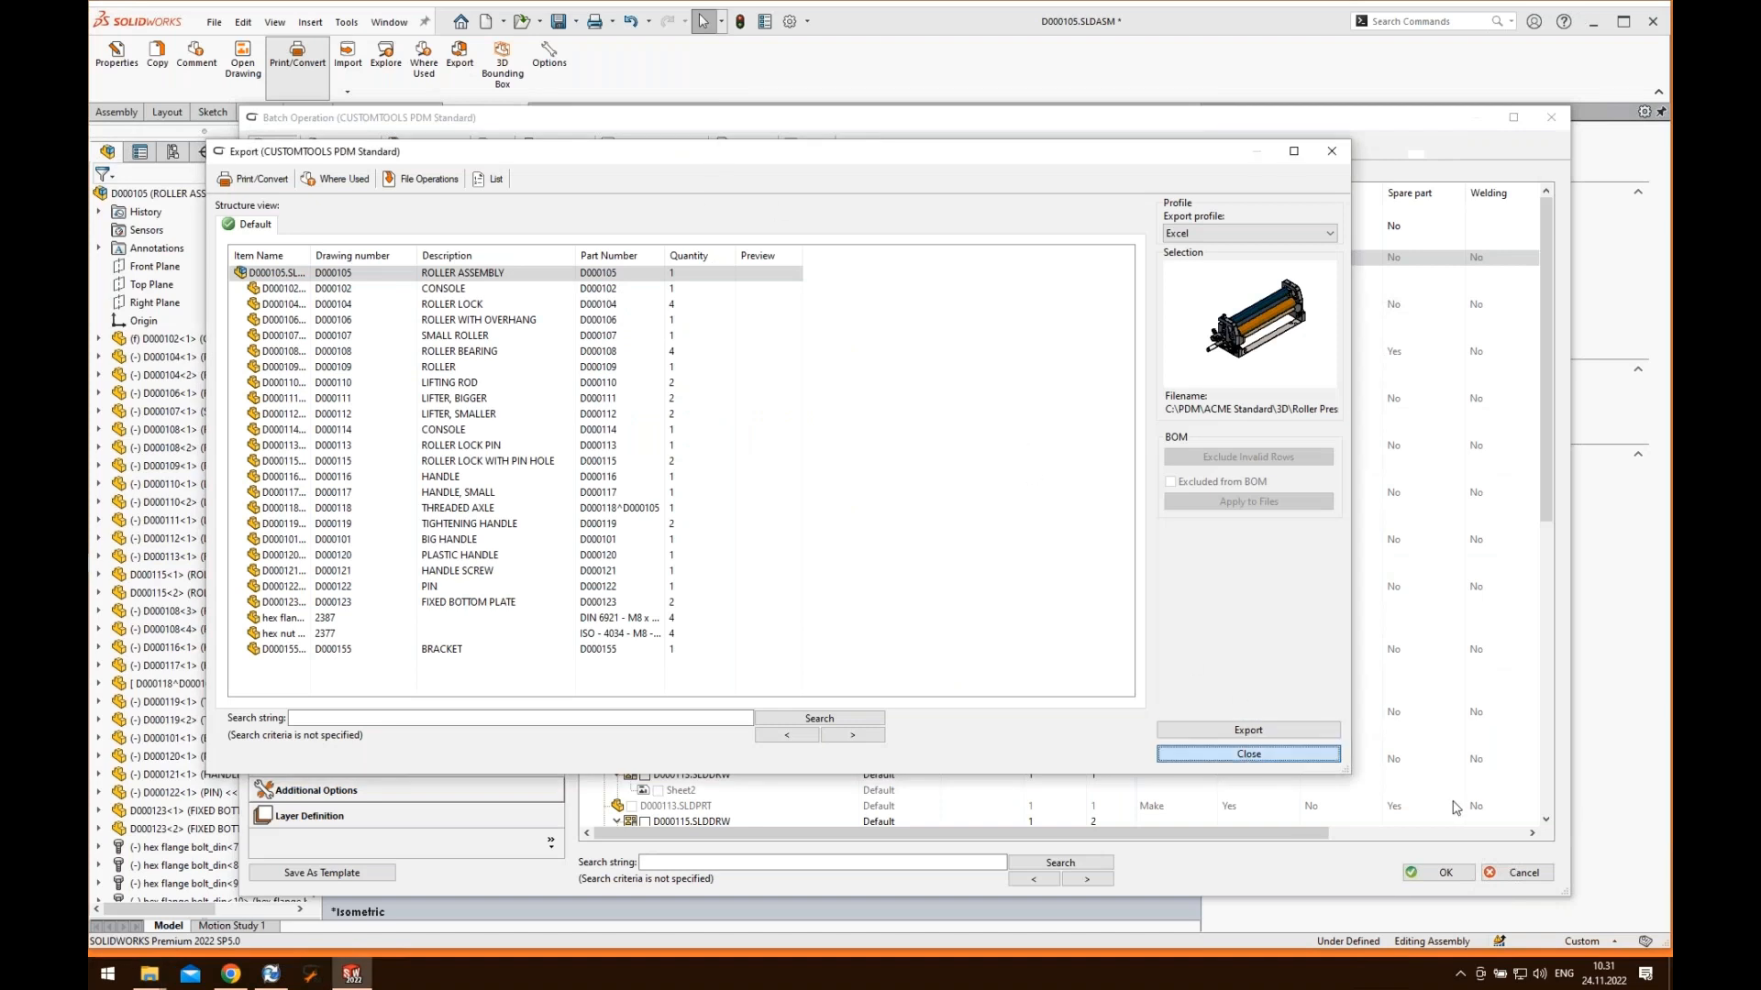
{"action": "left_click", "coordinate": [1525, 873]}
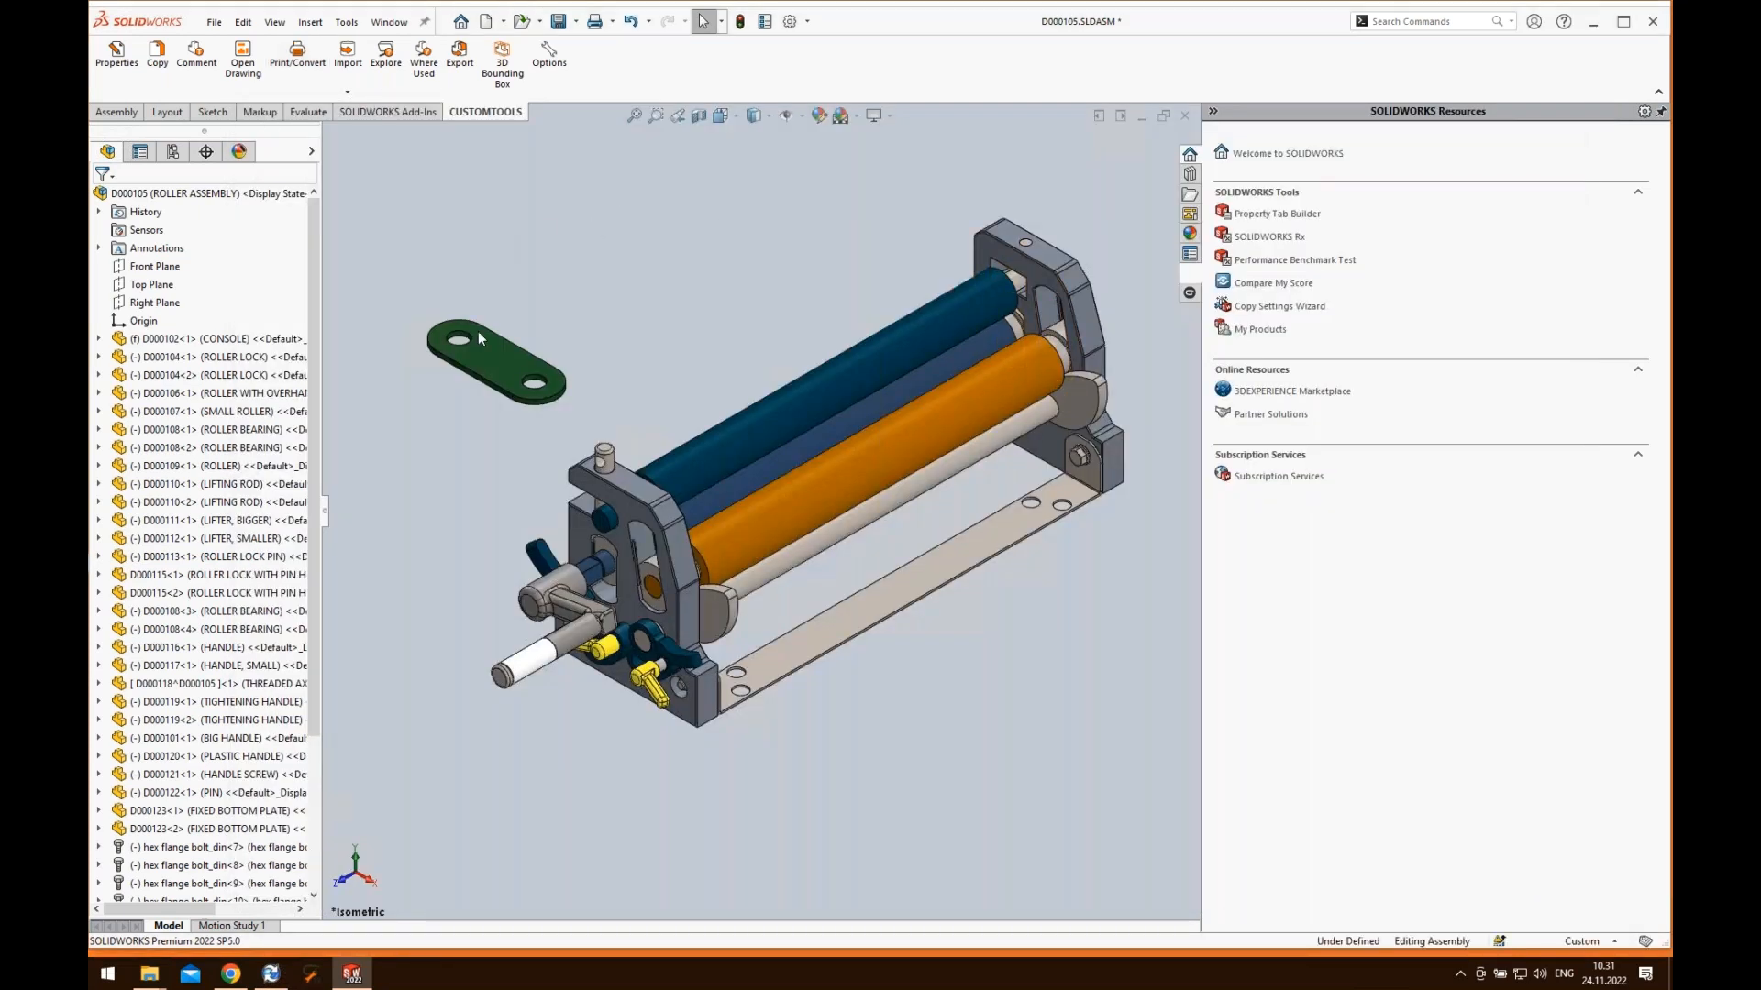
- Delete the green bracket component D000155 from the roller assembly
{"action": "left_click", "coordinate": [499, 365]}
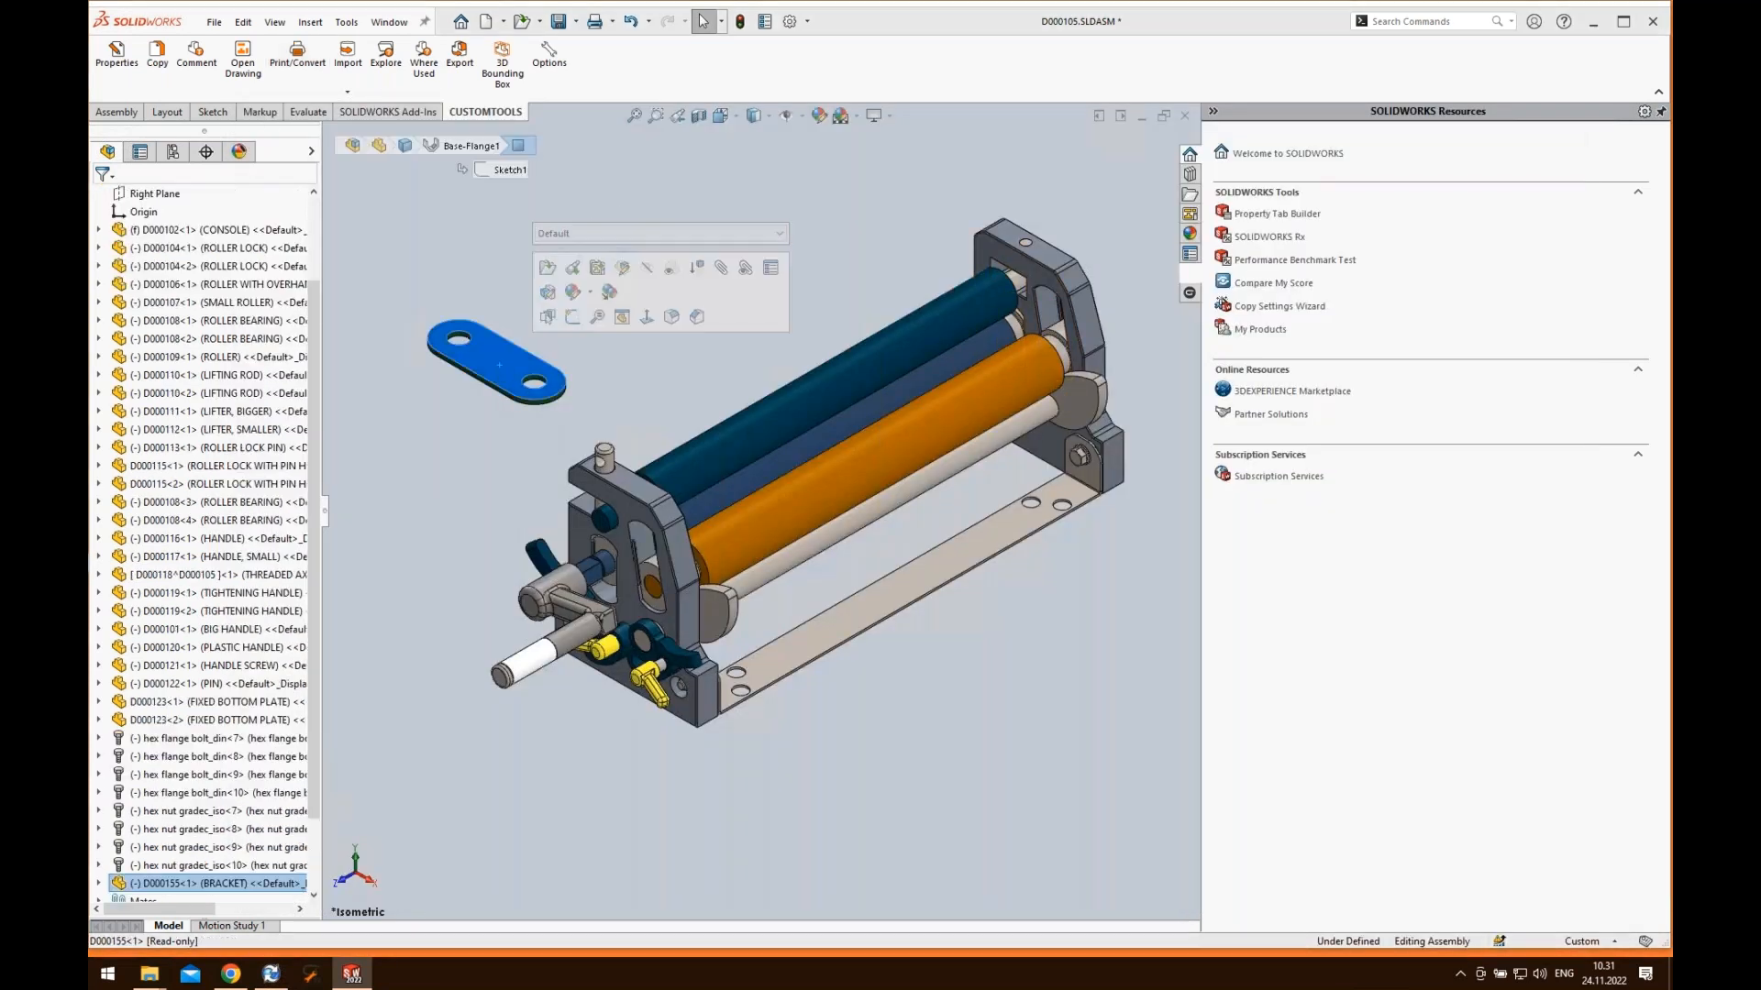
{"action": "key", "text": "Delete"}
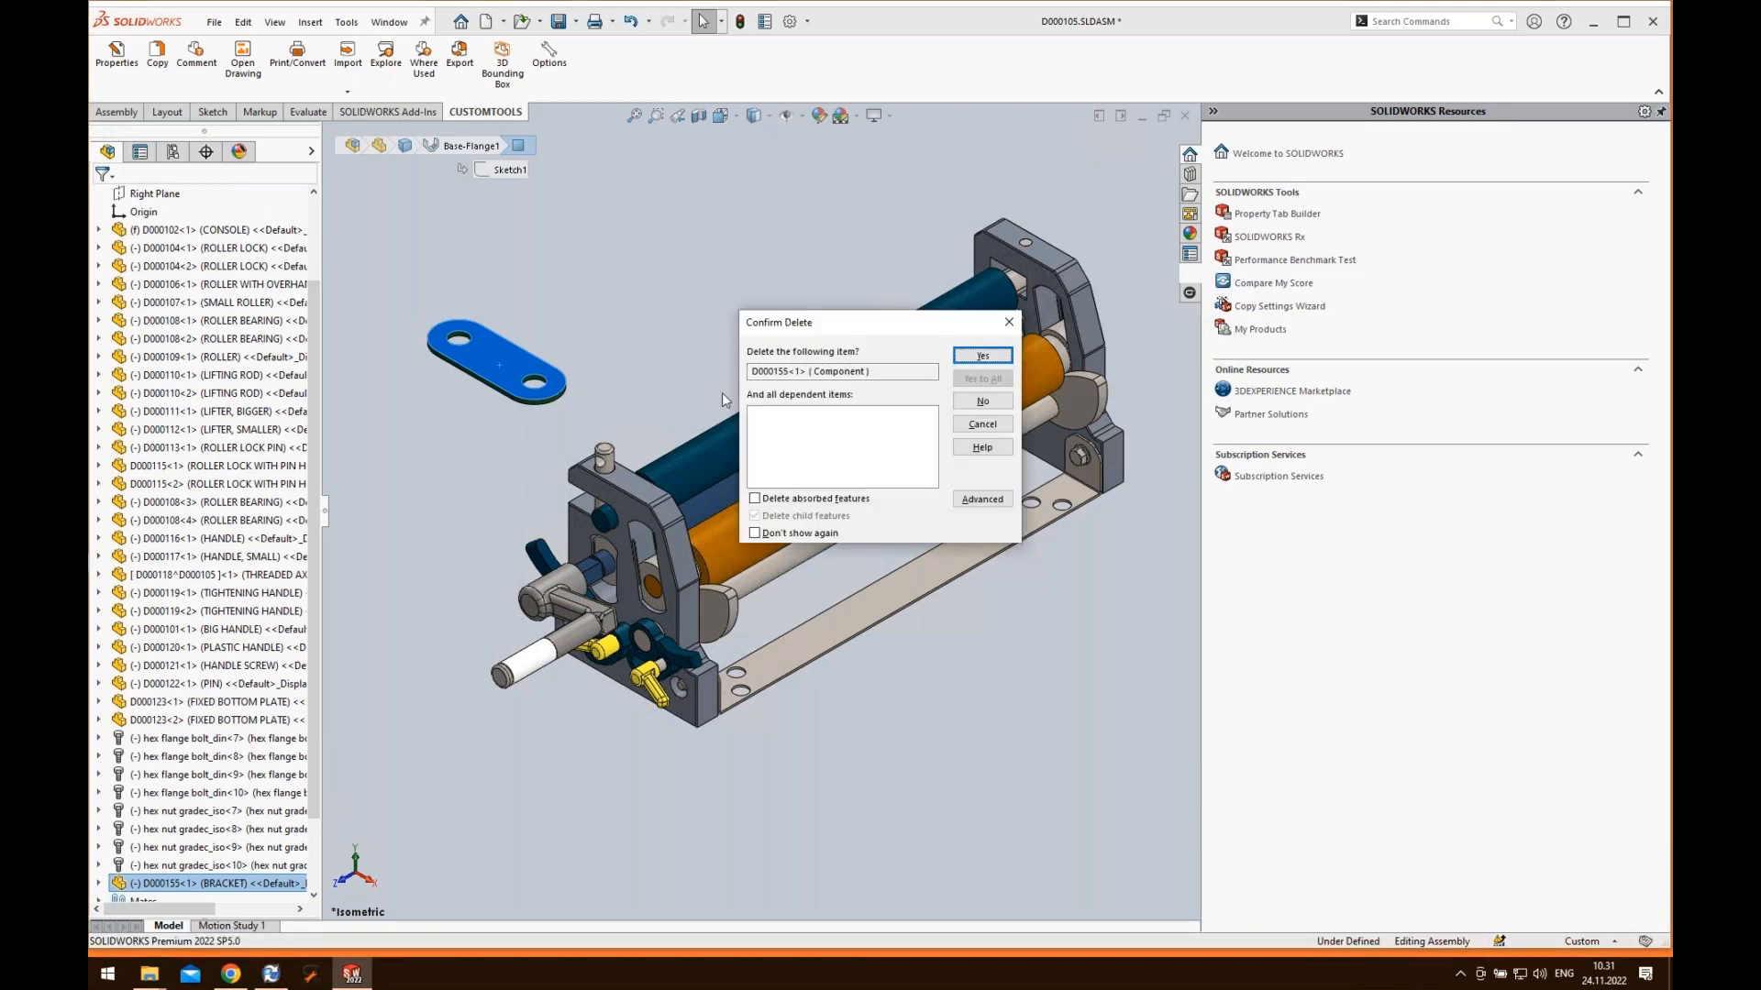
{"action": "left_click", "coordinate": [976, 359]}
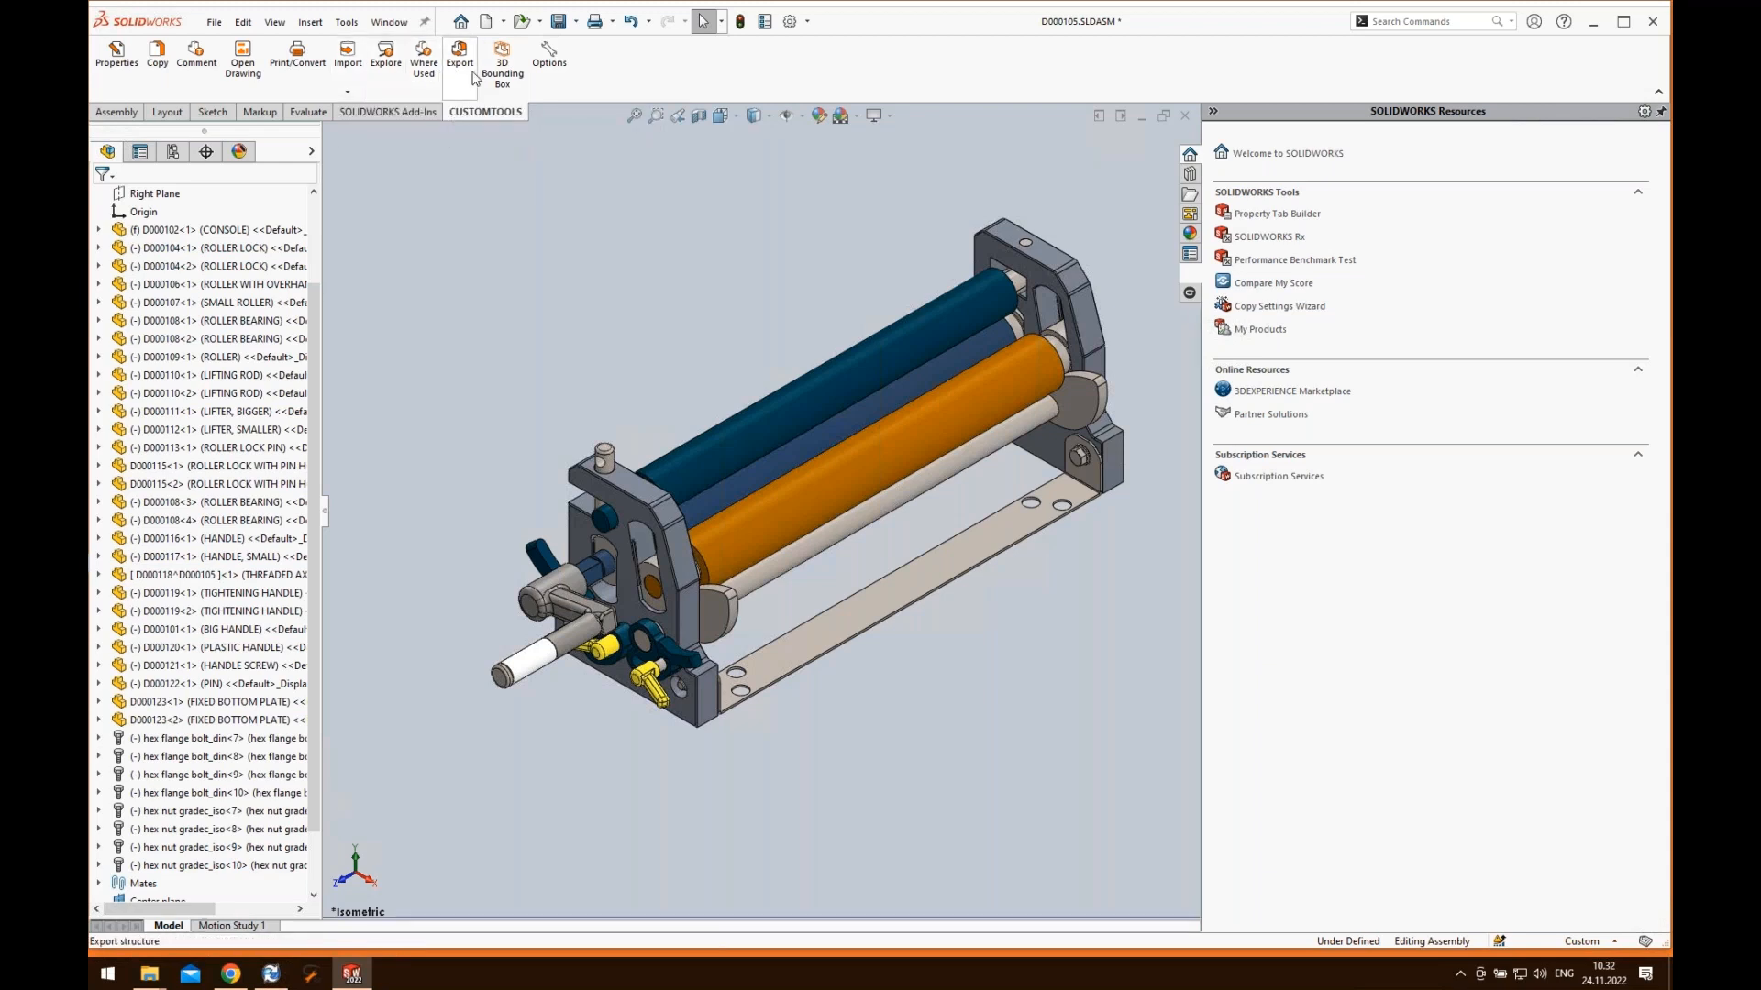
- Open the CUSTOMTOOLS export for the assembly without saving, choose the Odoo ERP profile, and compare the BOM with Odoo
{"action": "left_click", "coordinate": [474, 79]}
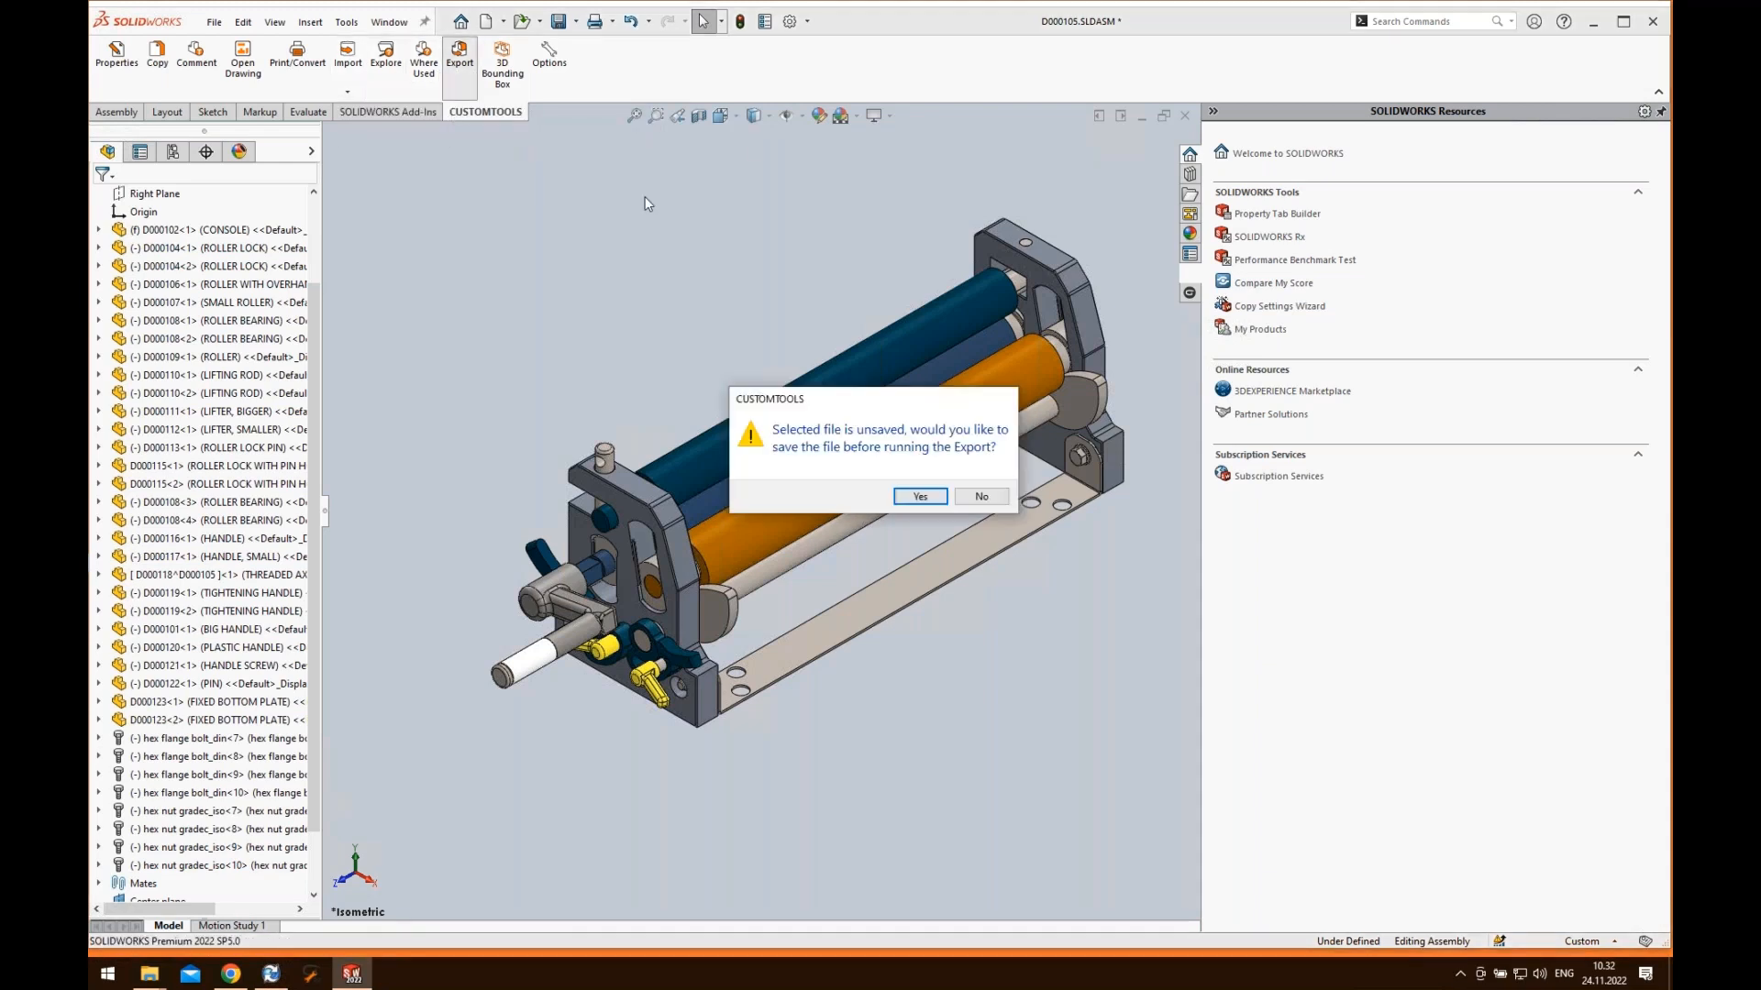
{"action": "left_click", "coordinate": [986, 502]}
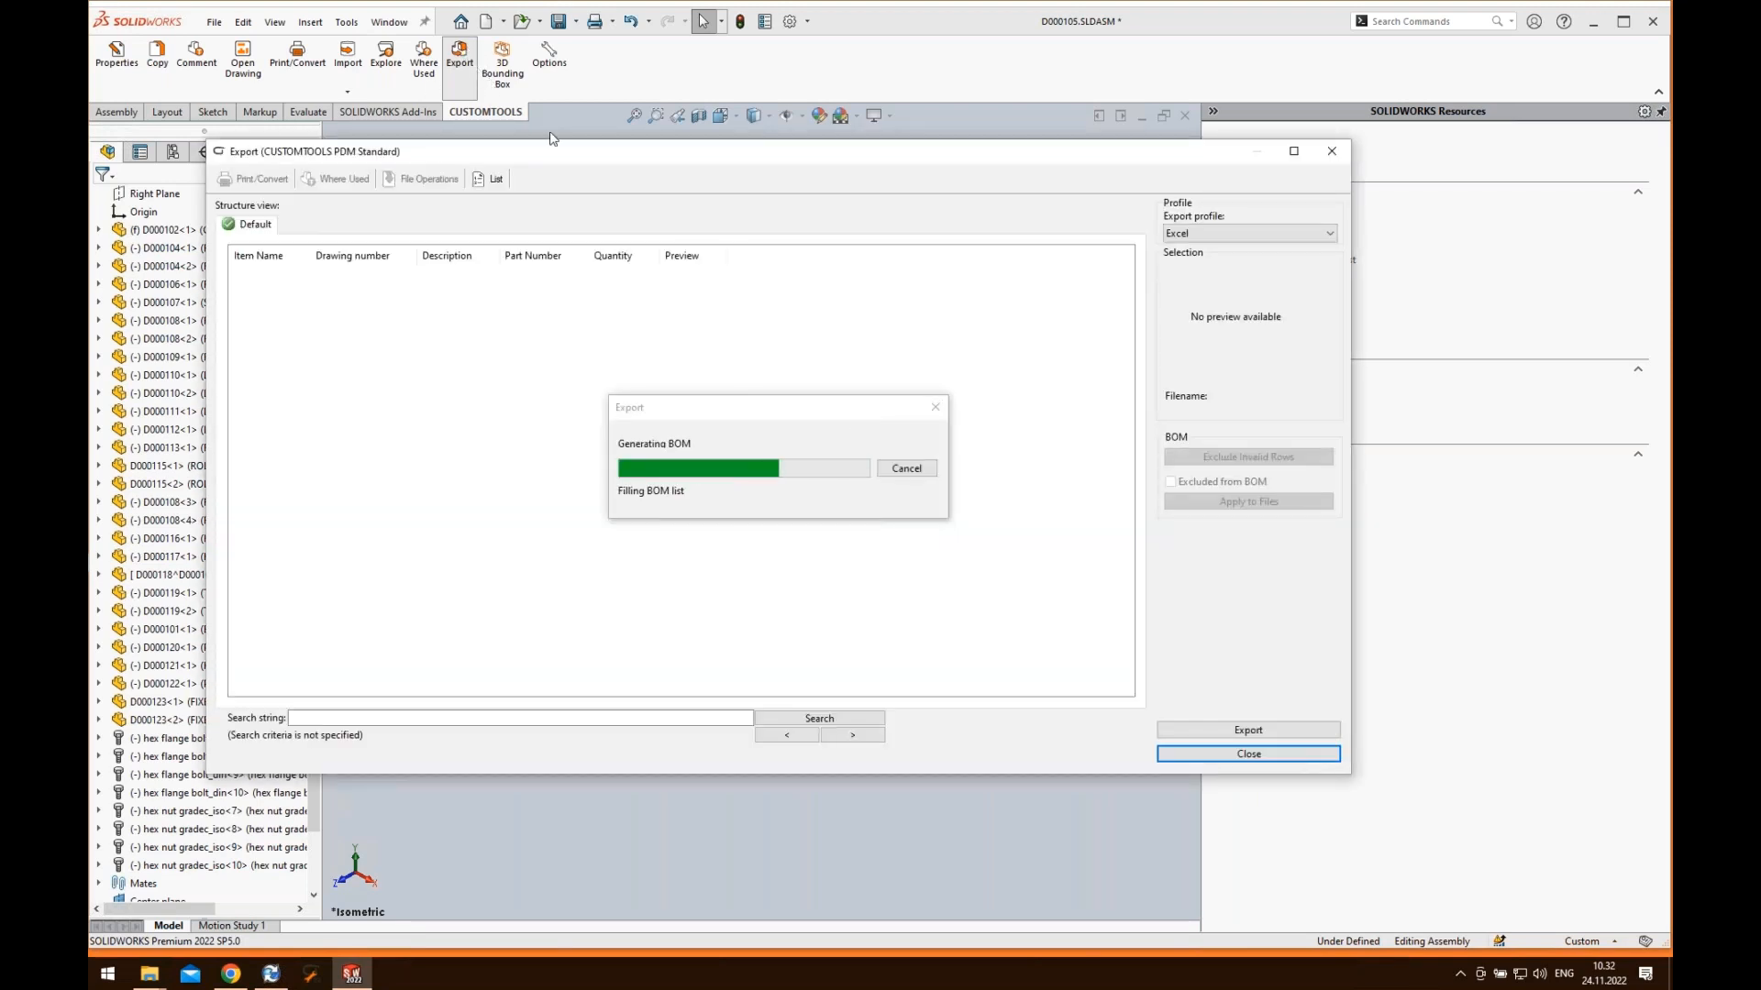
{"action": "left_click", "coordinate": [1195, 233]}
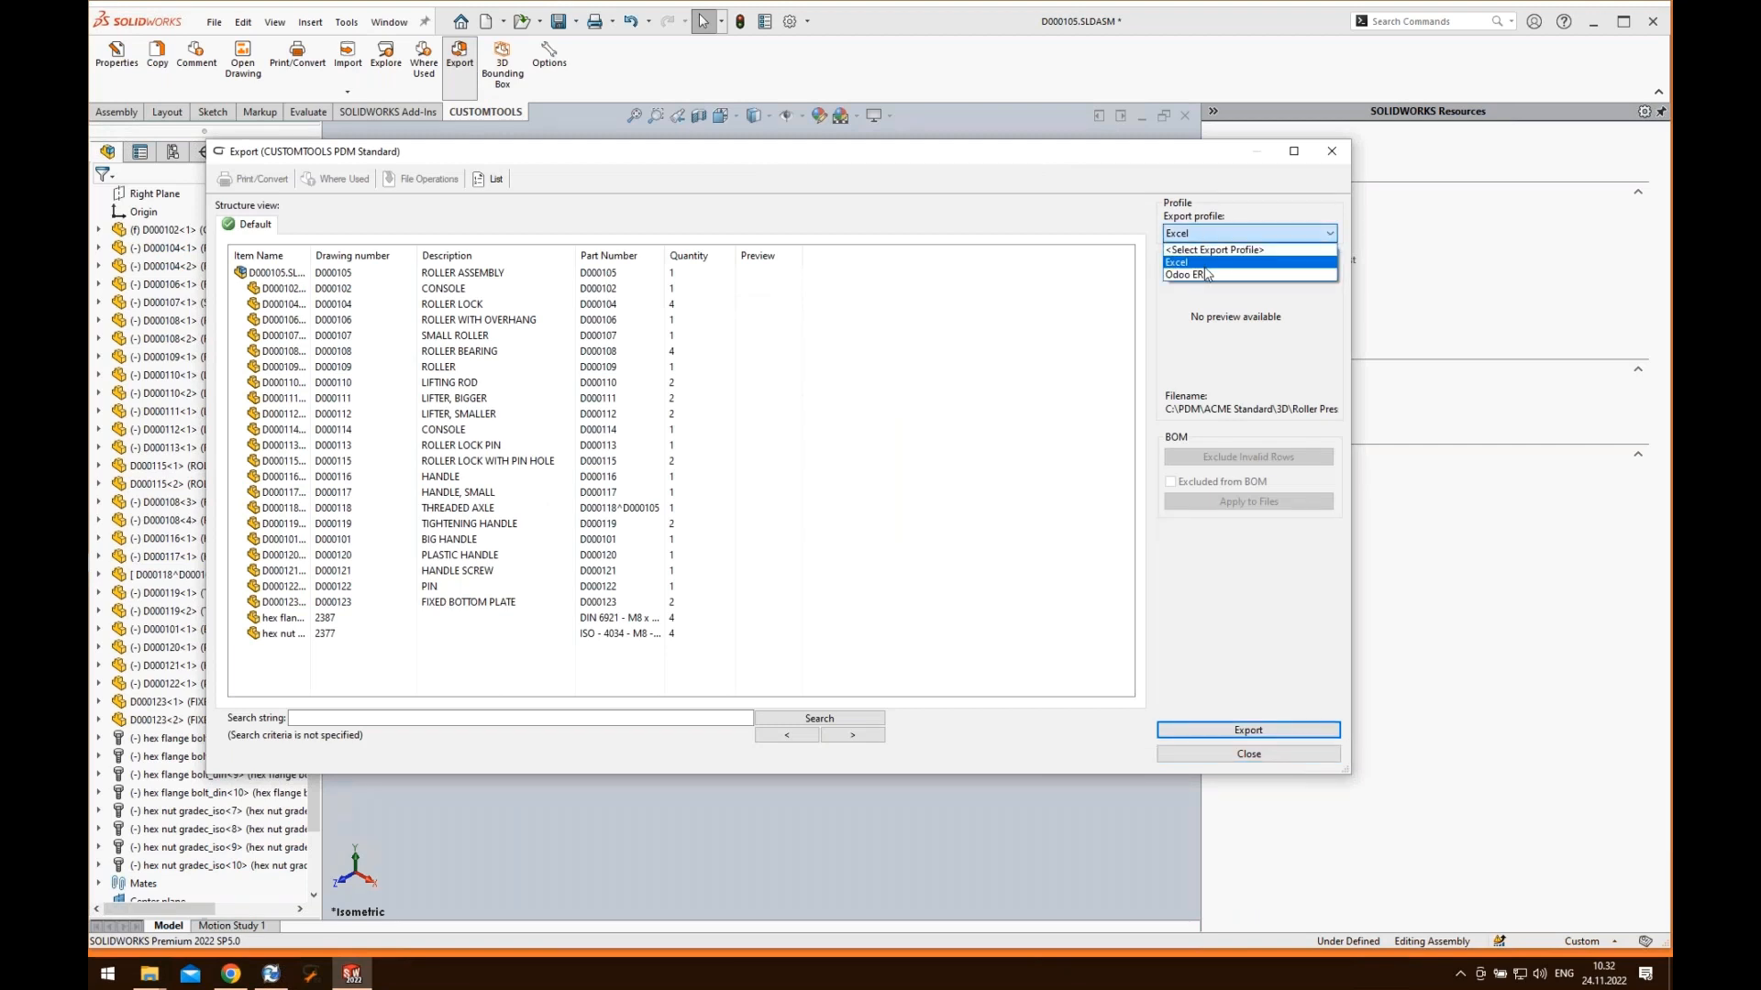
{"action": "left_click", "coordinate": [1186, 274]}
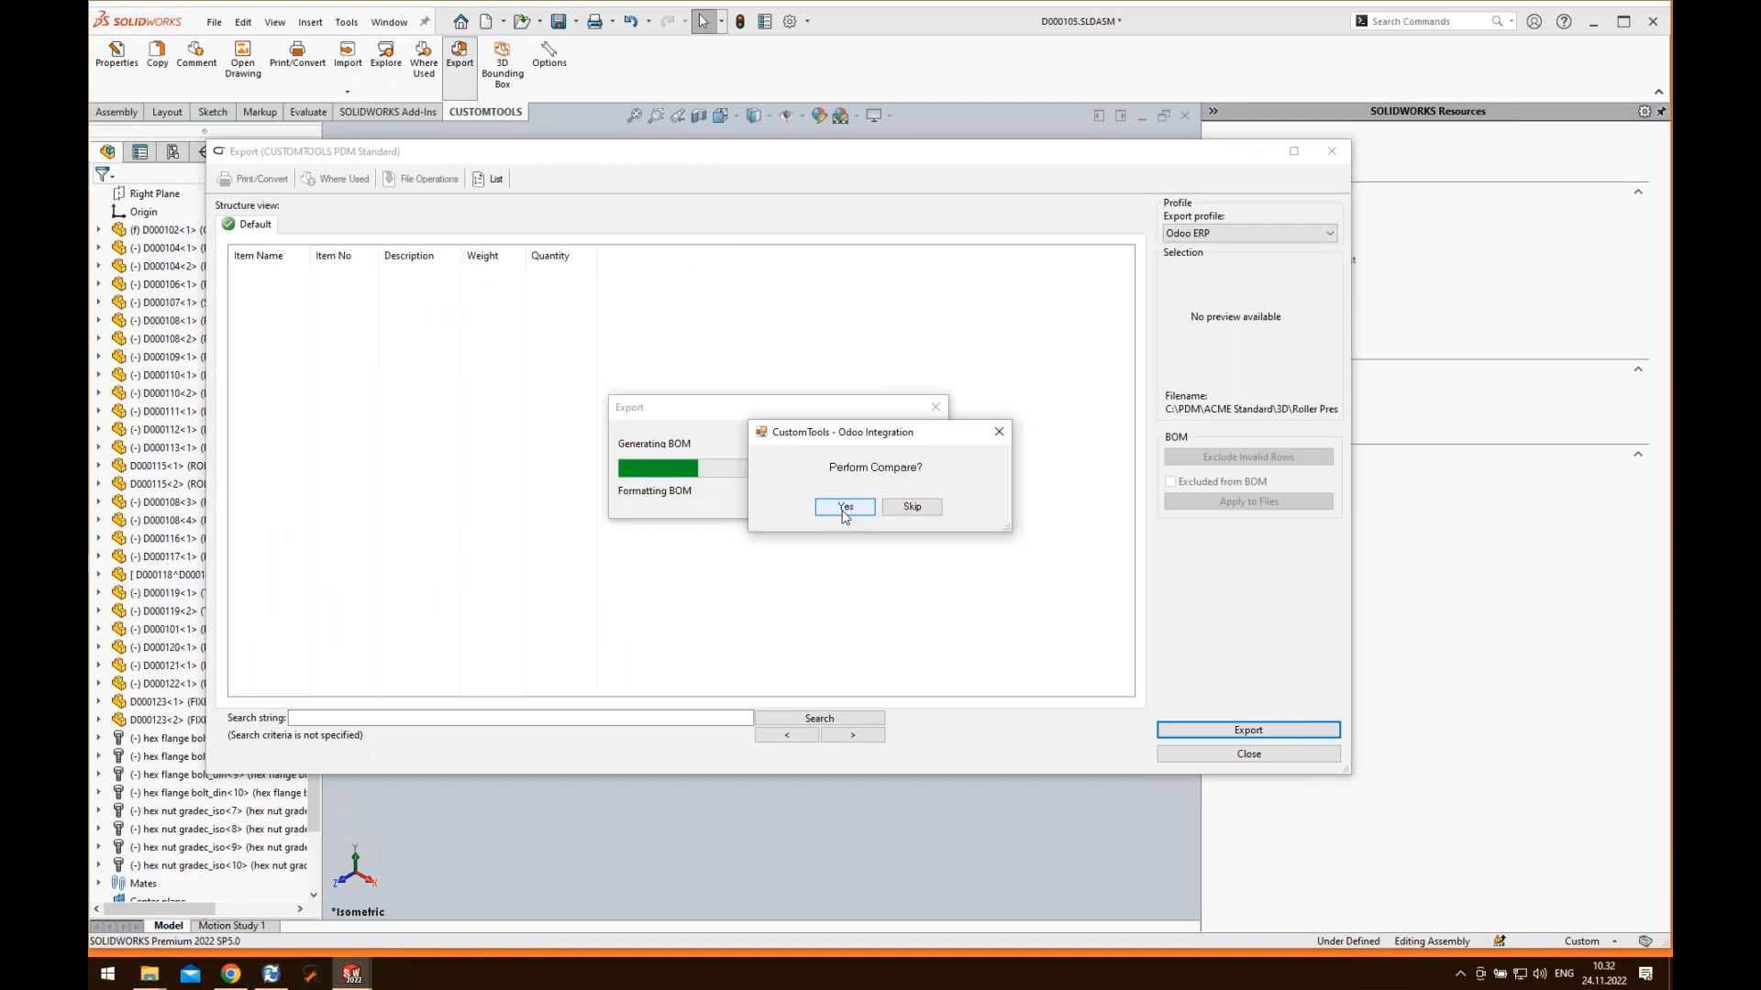
{"action": "left_click", "coordinate": [847, 506]}
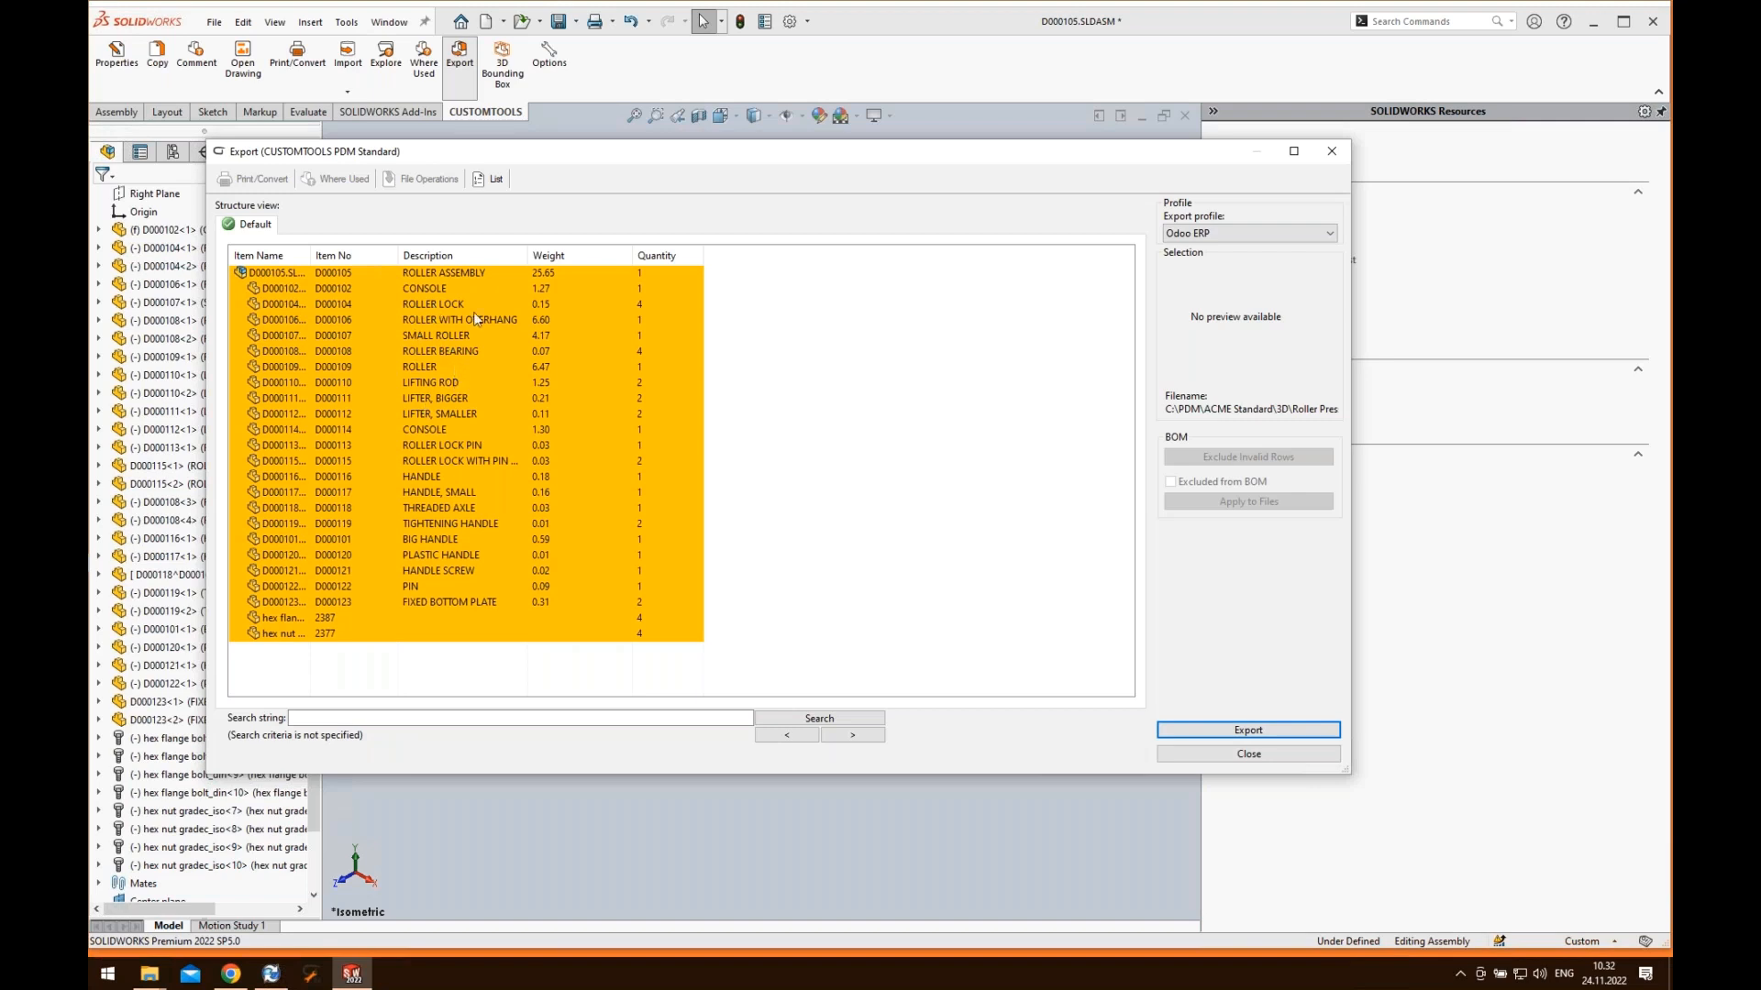
- Exclude the hex flange bolt (2387) and the hex nut (2377) from the BOM
{"action": "left_click", "coordinate": [503, 620]}
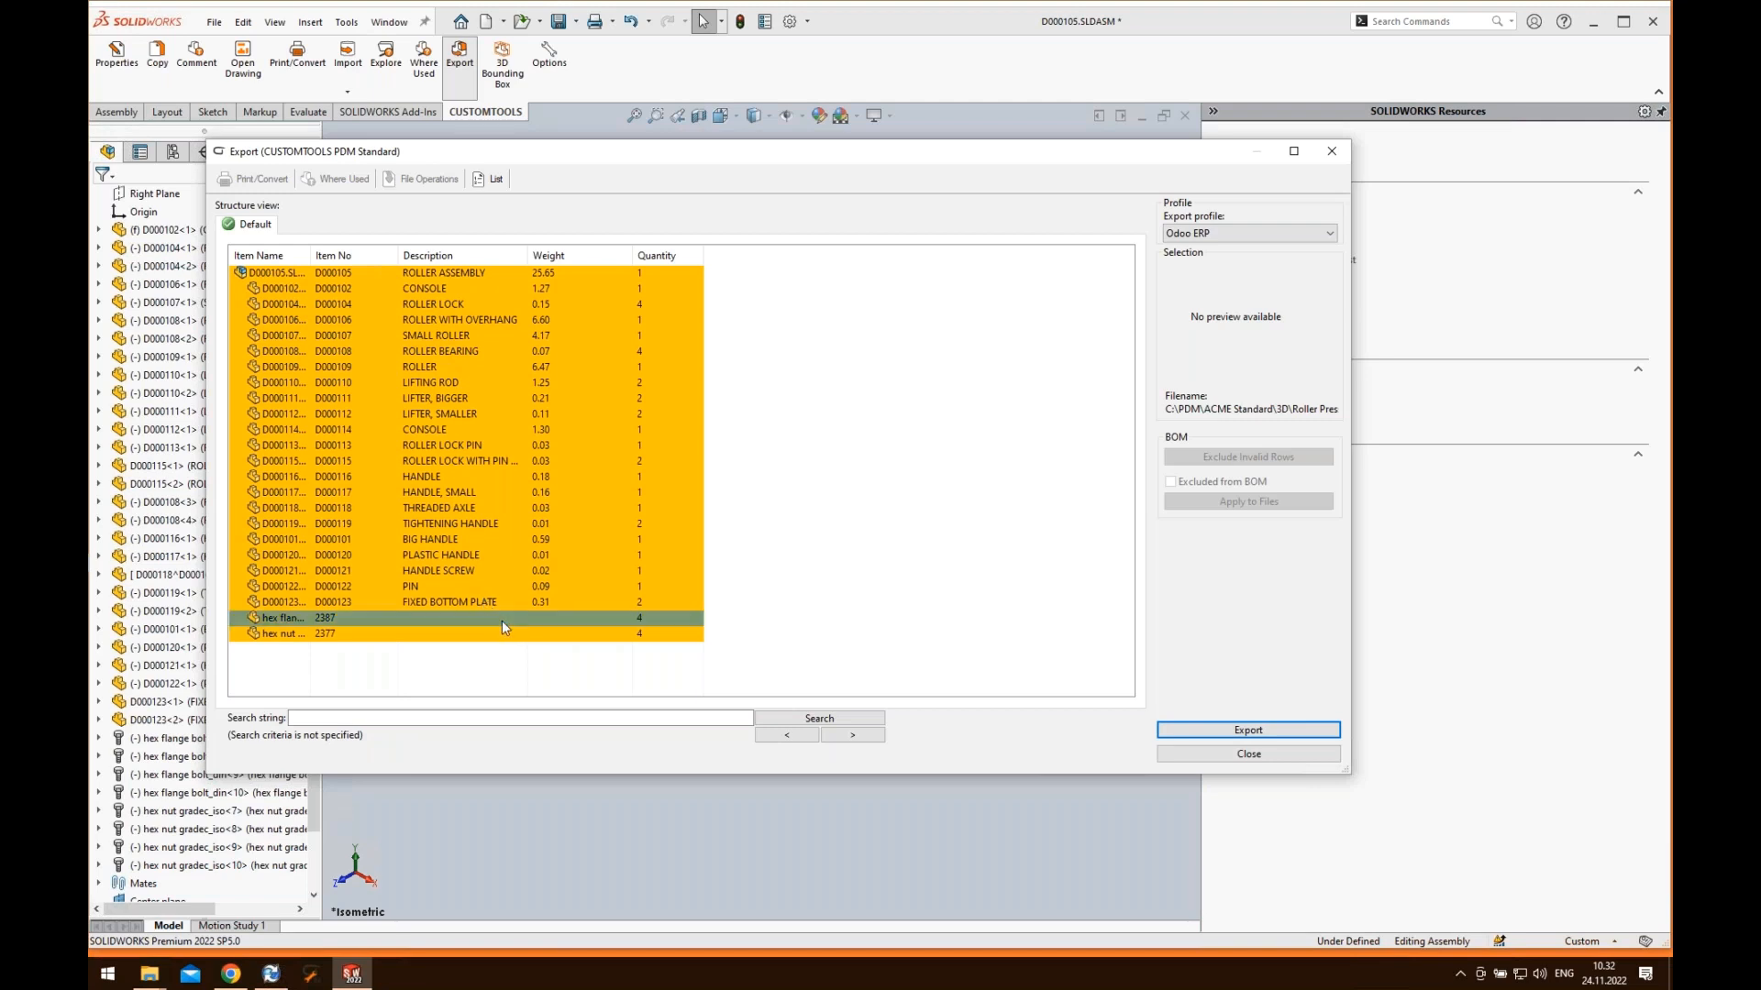
{"action": "left_click", "coordinate": [361, 633]}
{"action": "left_click", "coordinate": [361, 620]}
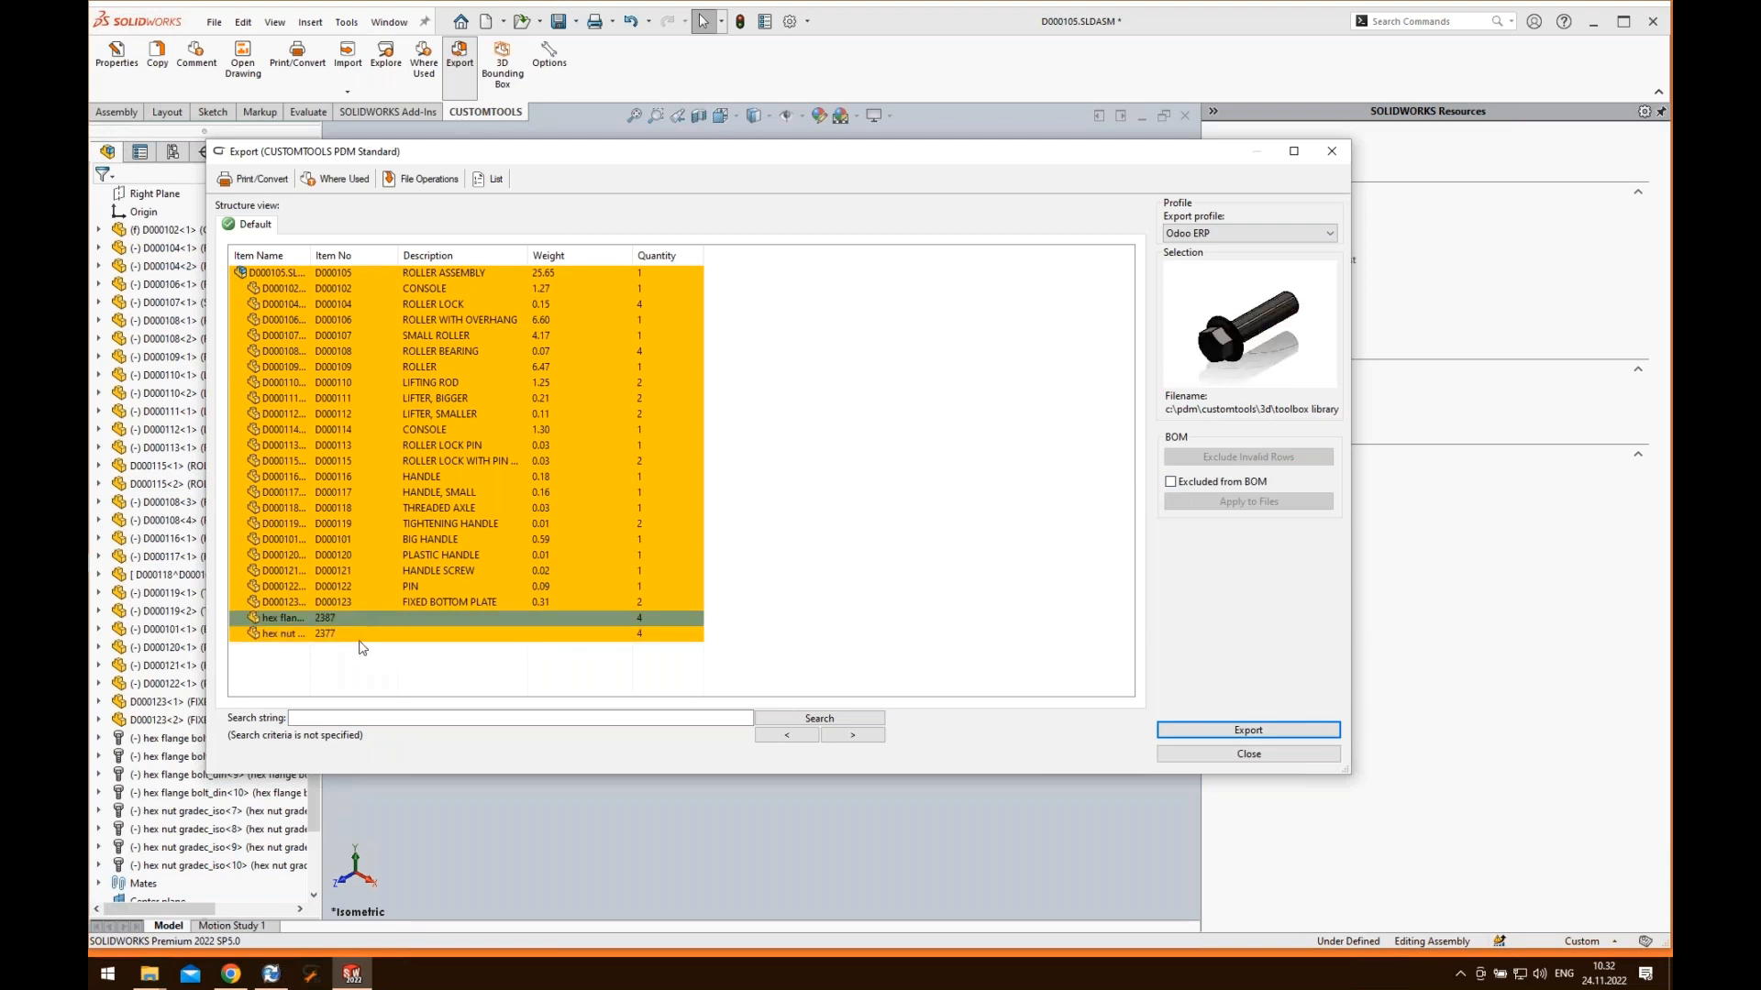
{"action": "left_click", "coordinate": [1181, 483]}
{"action": "left_click", "coordinate": [601, 634]}
{"action": "left_click", "coordinate": [1192, 483]}
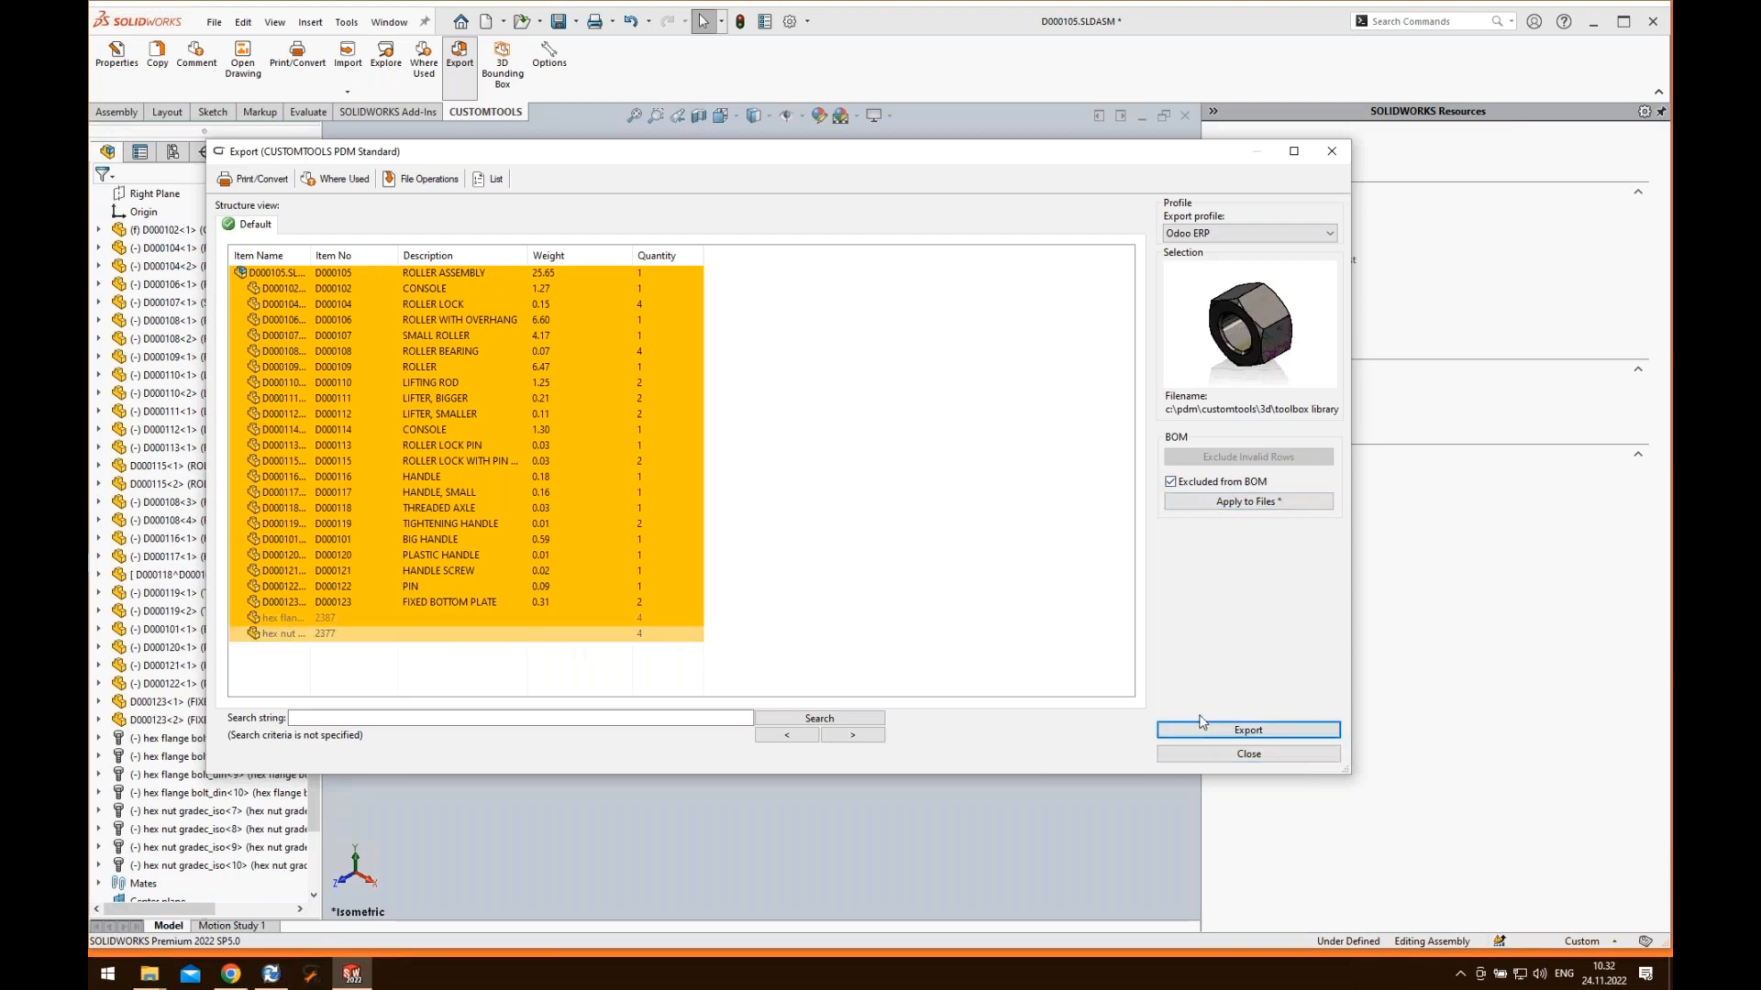
- Export the roller assembly structure to Odoo ERP without applying the exclusions to the files, and dismiss the completion message
{"action": "left_click", "coordinate": [1183, 757]}
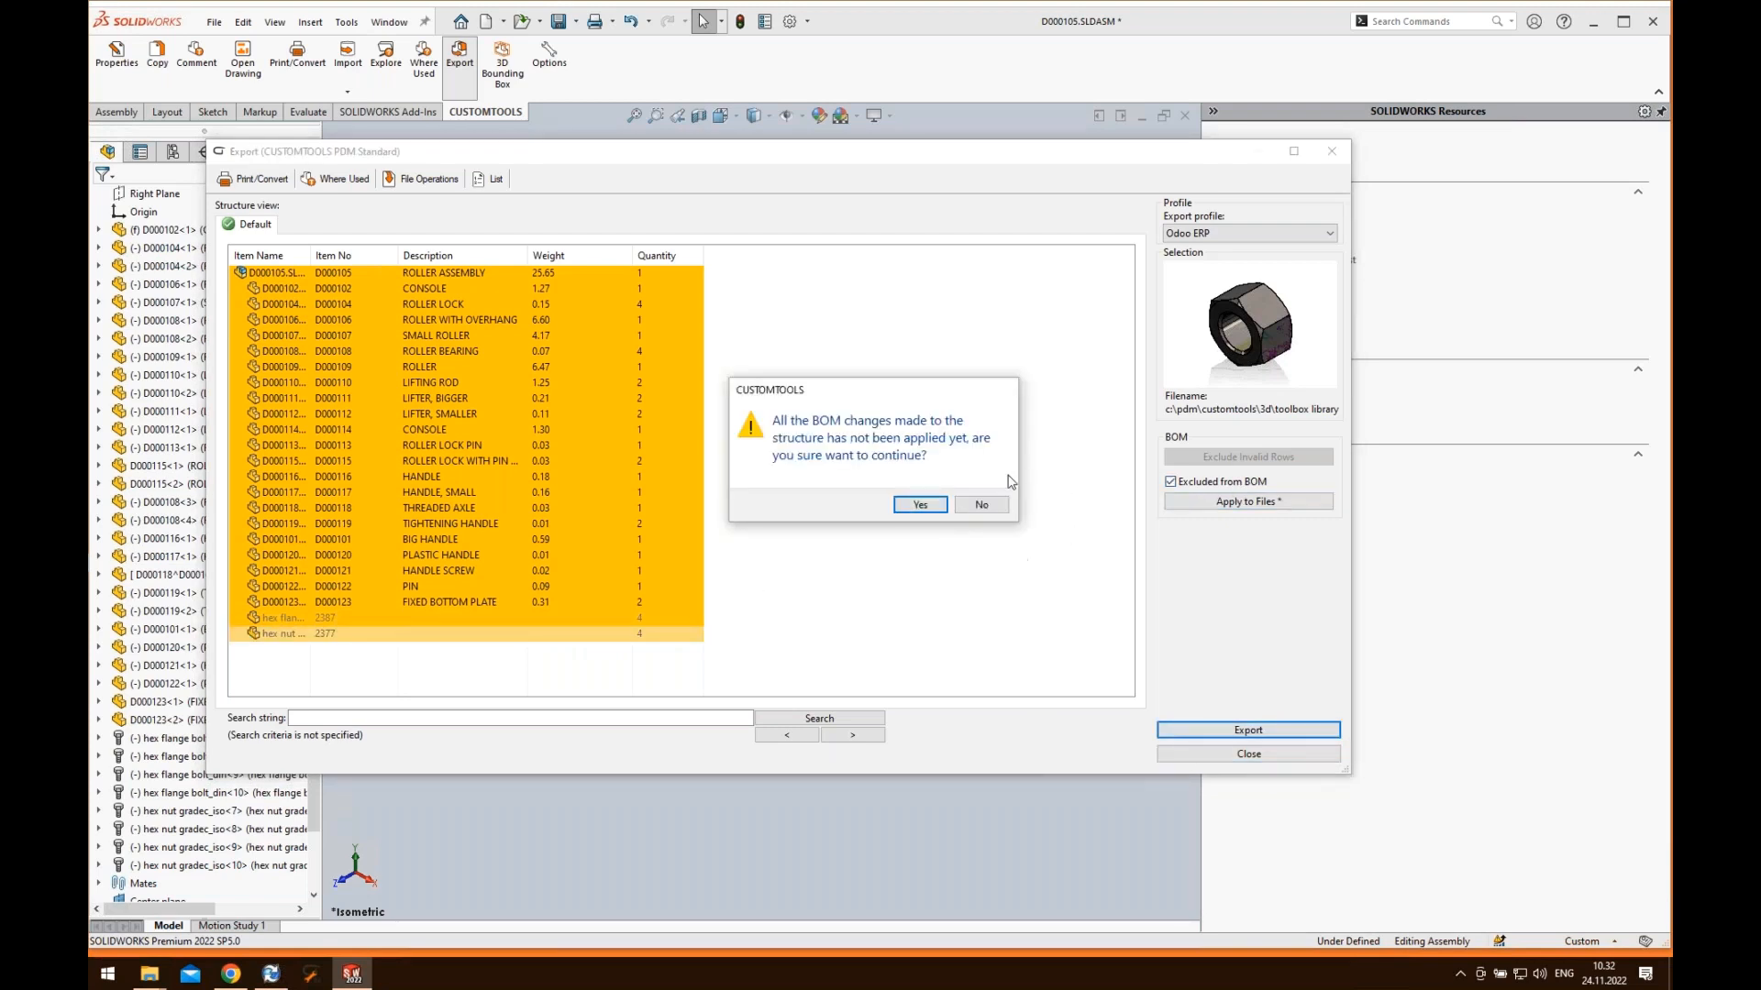
{"action": "left_click", "coordinate": [976, 507]}
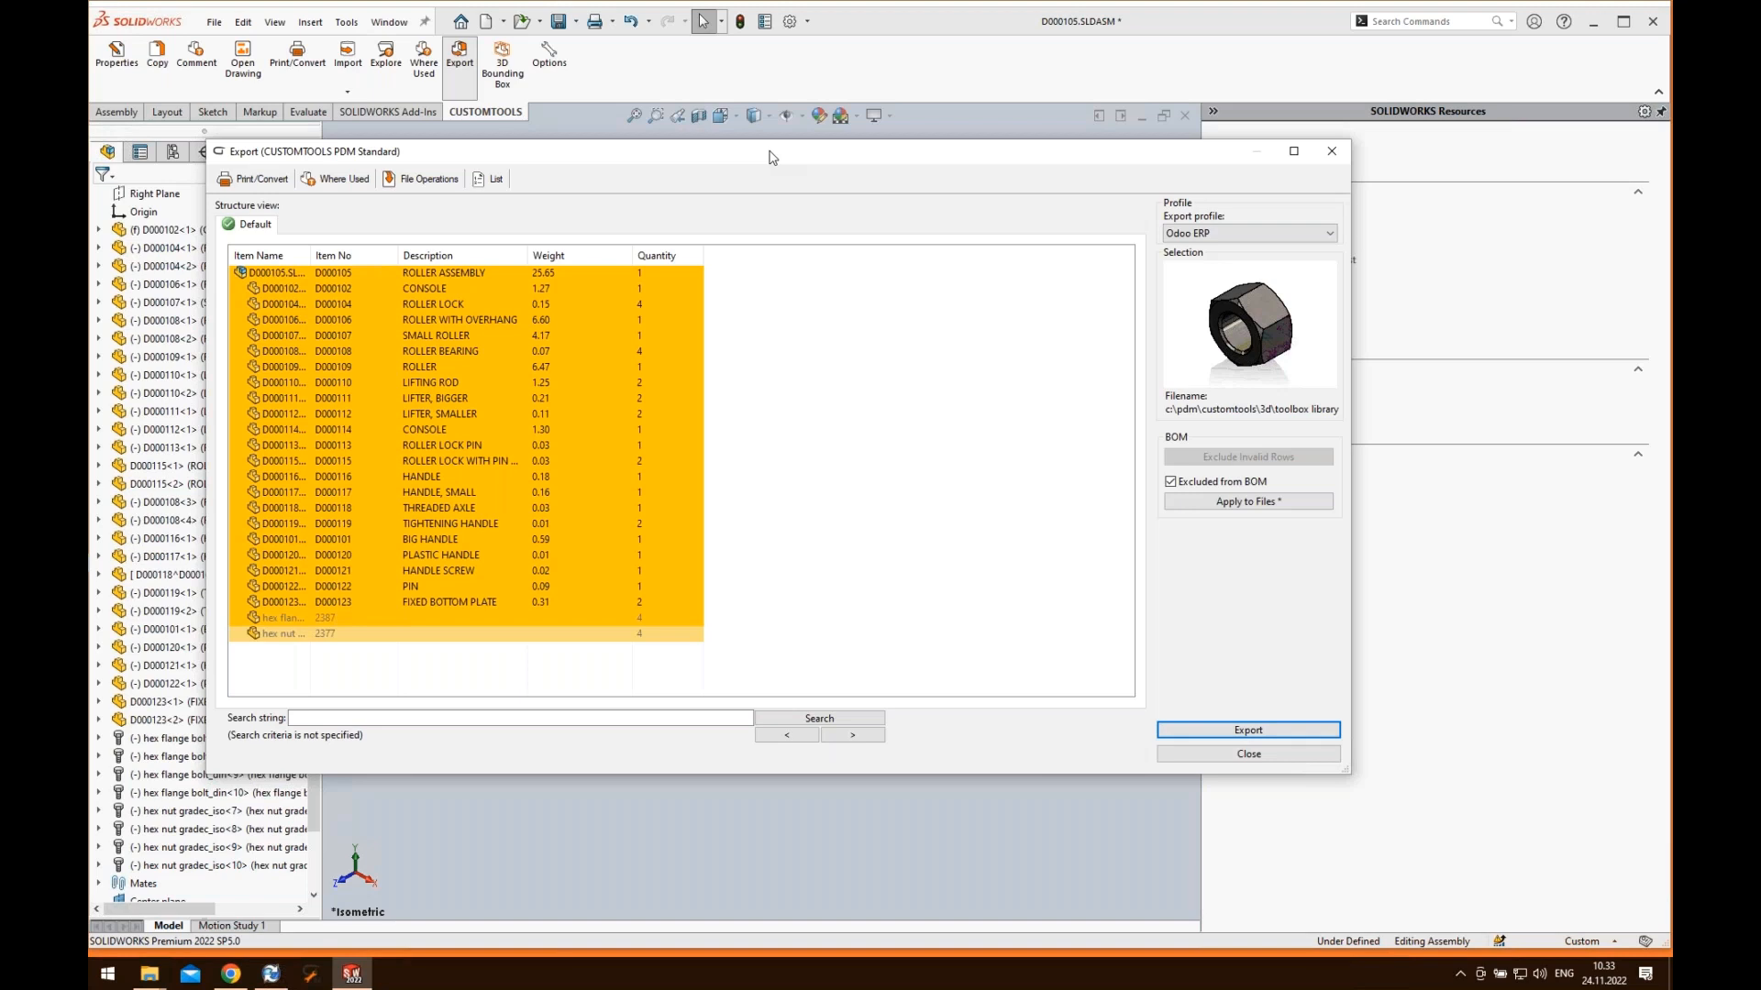
{"action": "left_click_drag", "start_coordinate": [772, 157], "coordinate": [795, 171]}
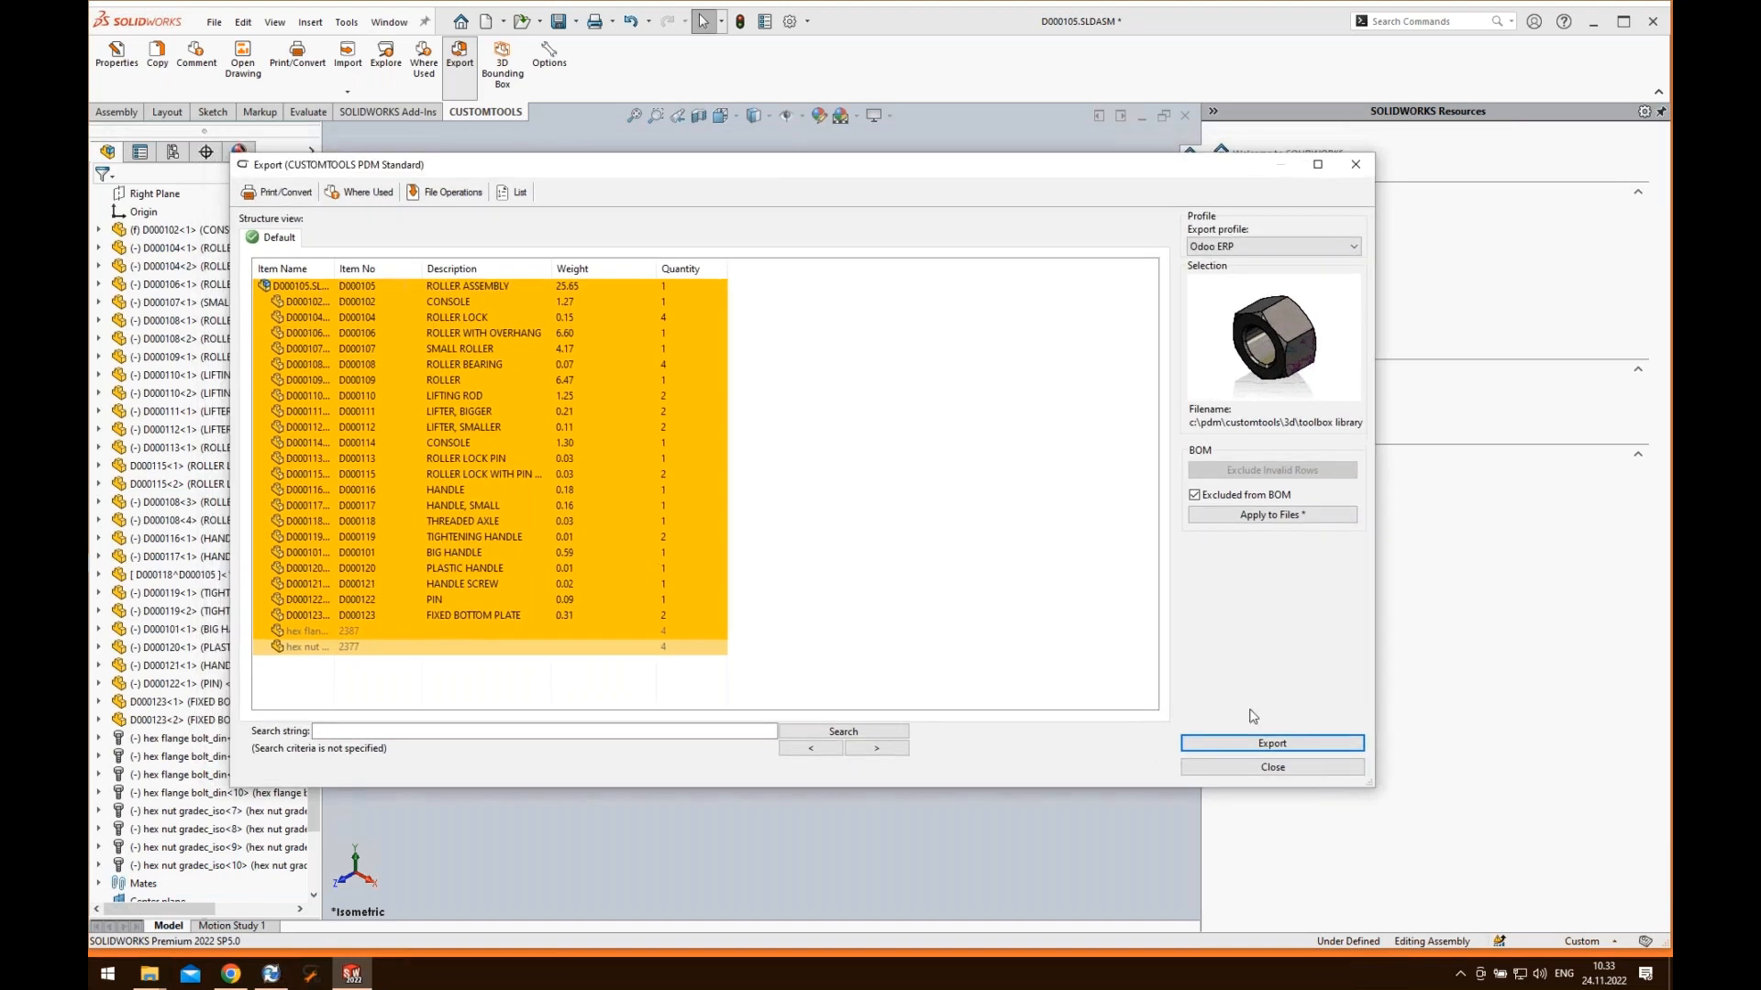
{"action": "left_click", "coordinate": [1252, 744]}
{"action": "left_click", "coordinate": [908, 512]}
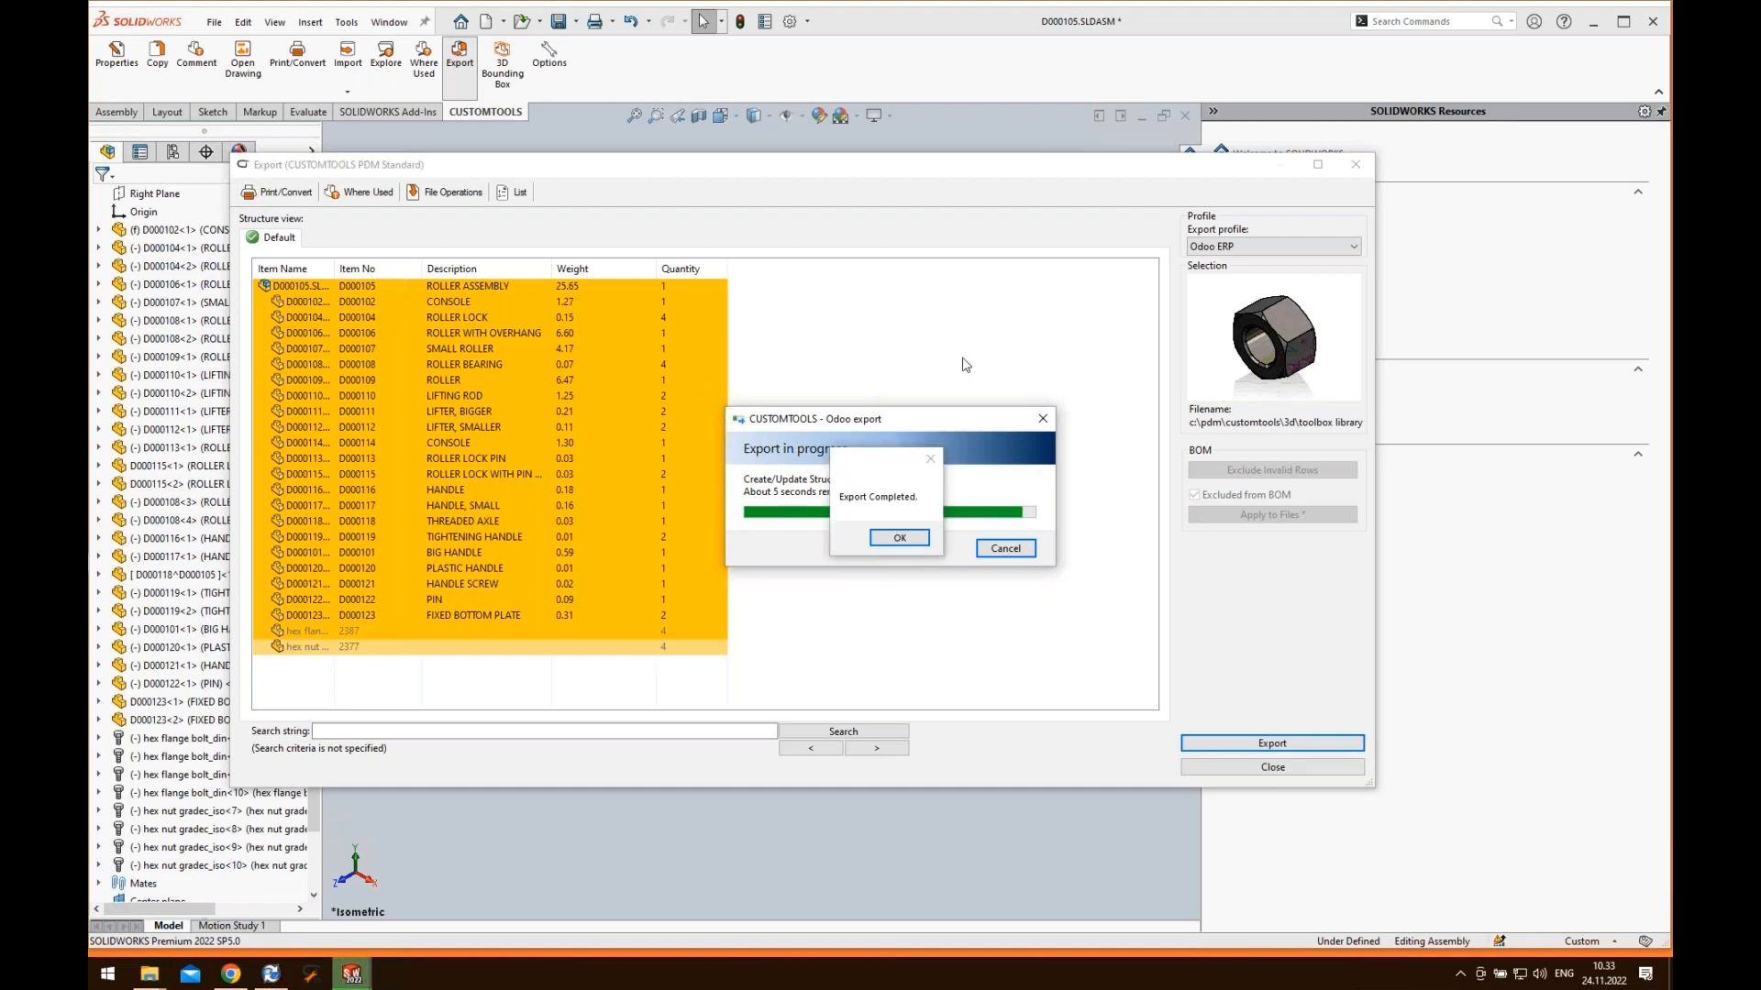
{"action": "left_click", "coordinate": [900, 537]}
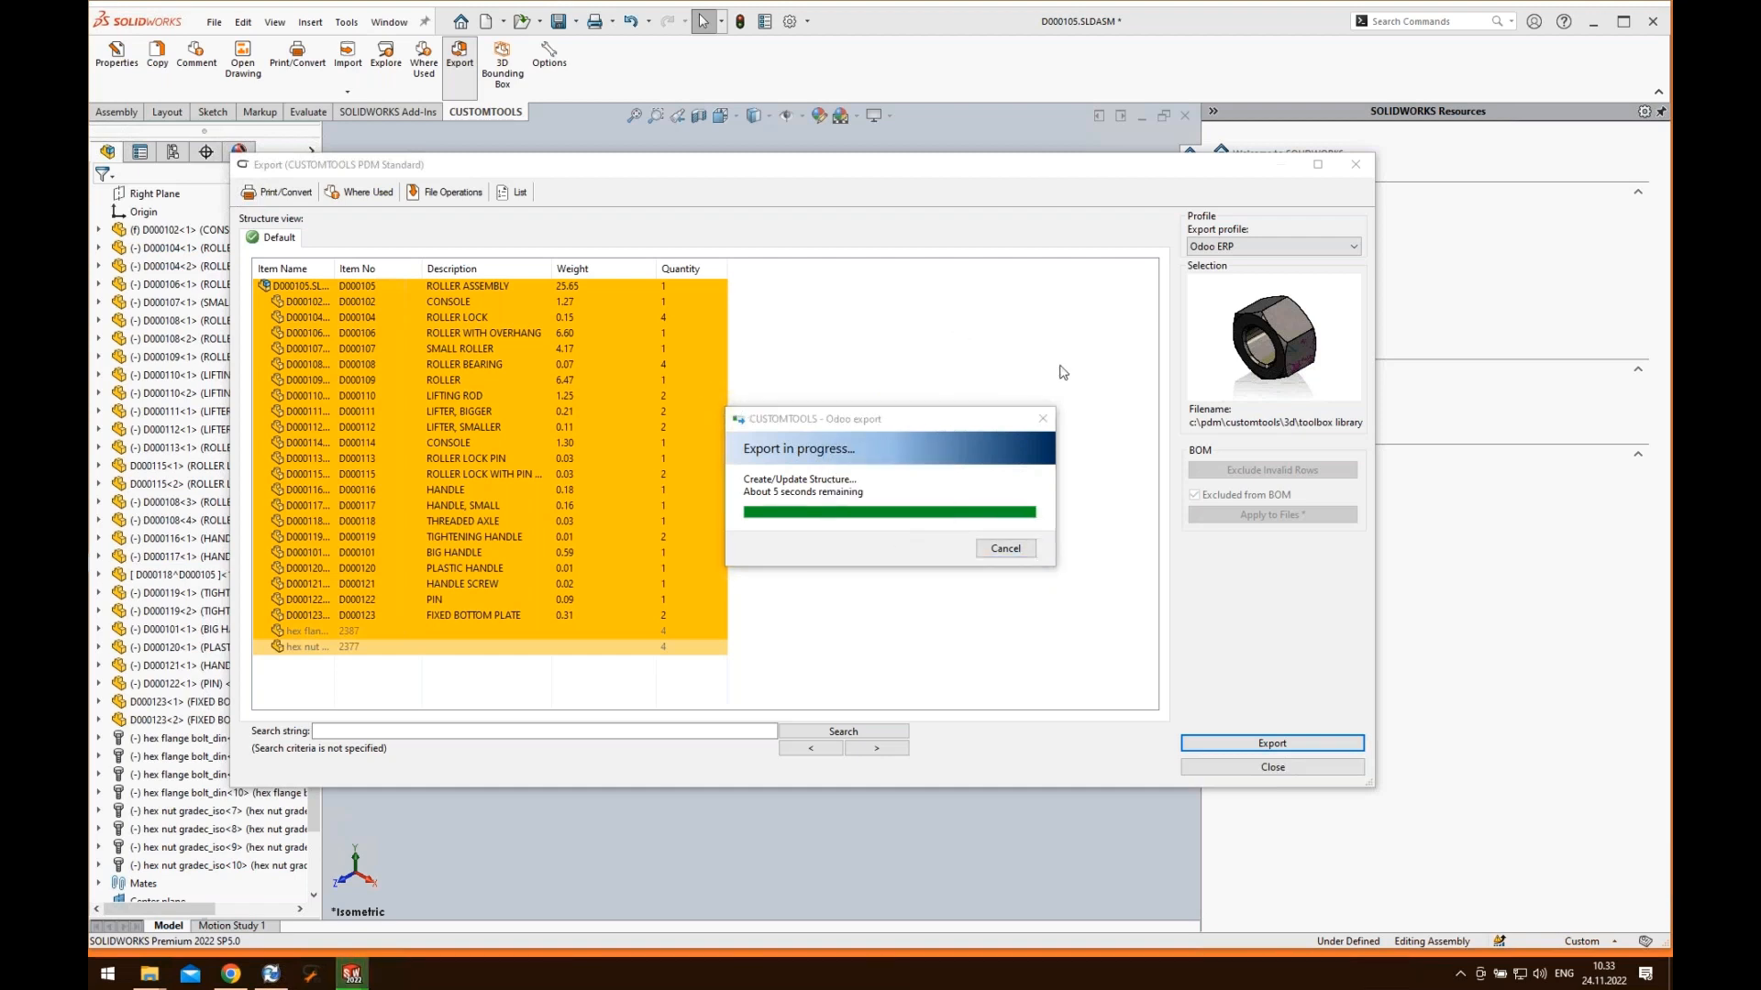
- Reload the Odoo ERP export profile and compare the BOM with Odoo again
{"action": "left_click", "coordinate": [1225, 248]}
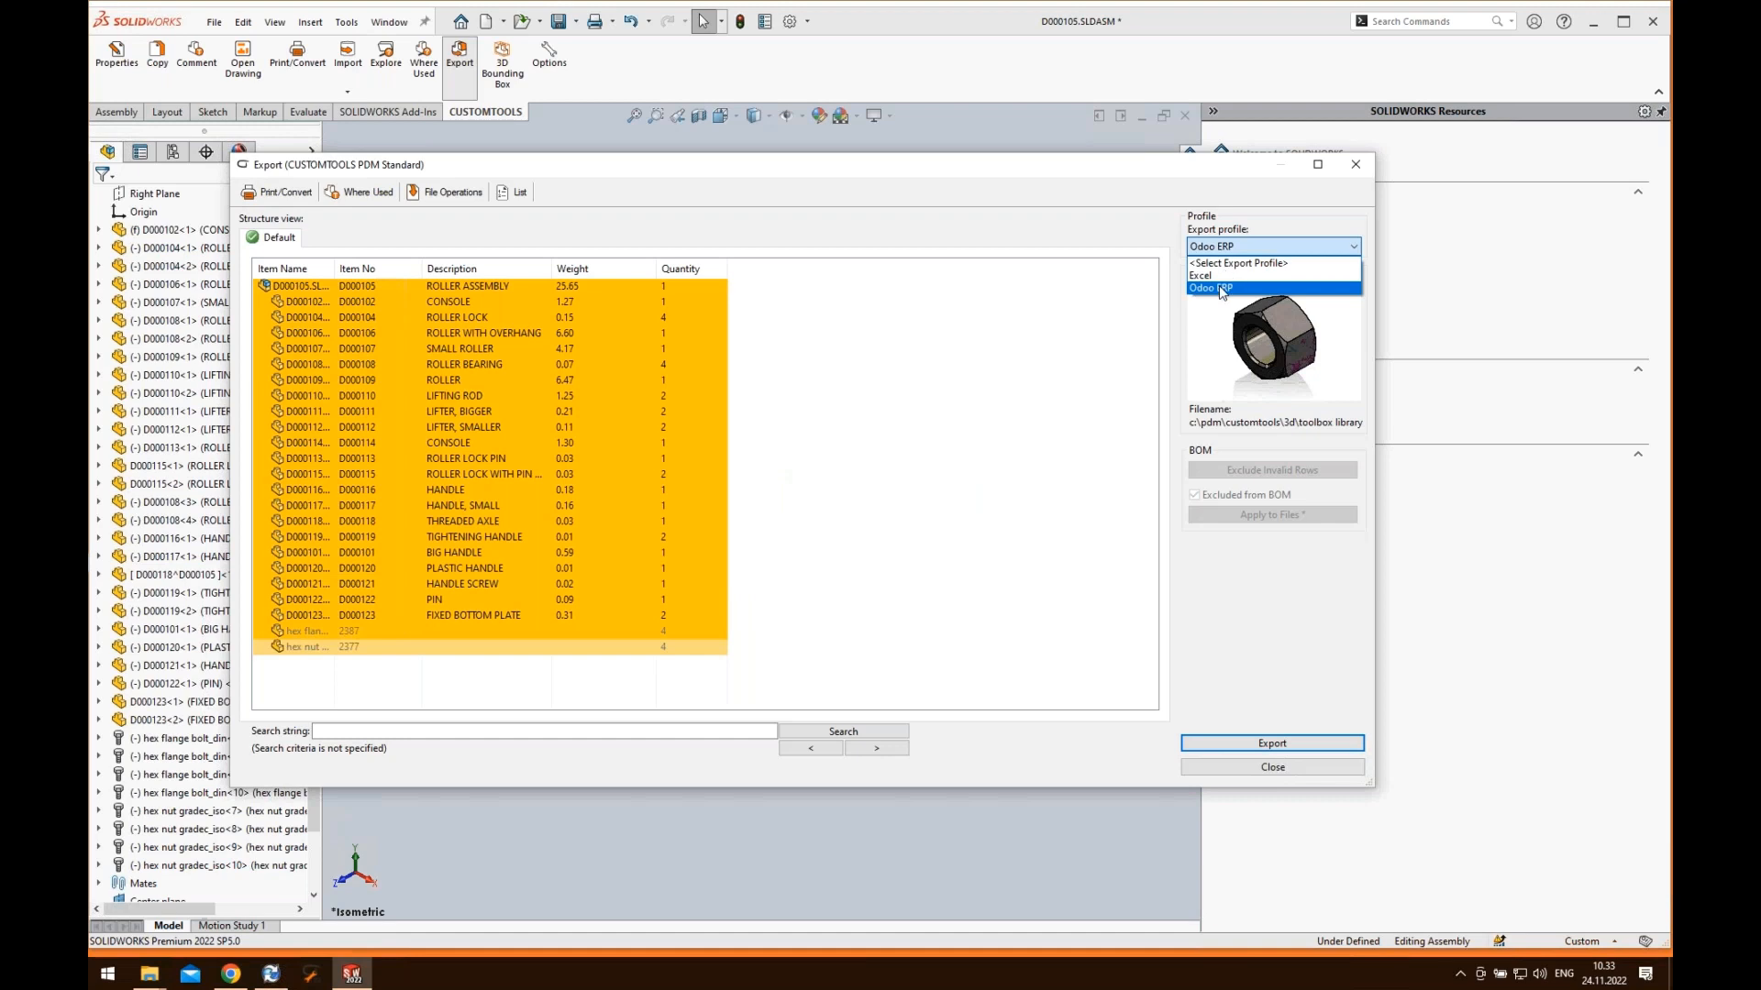
{"action": "left_click", "coordinate": [1211, 288]}
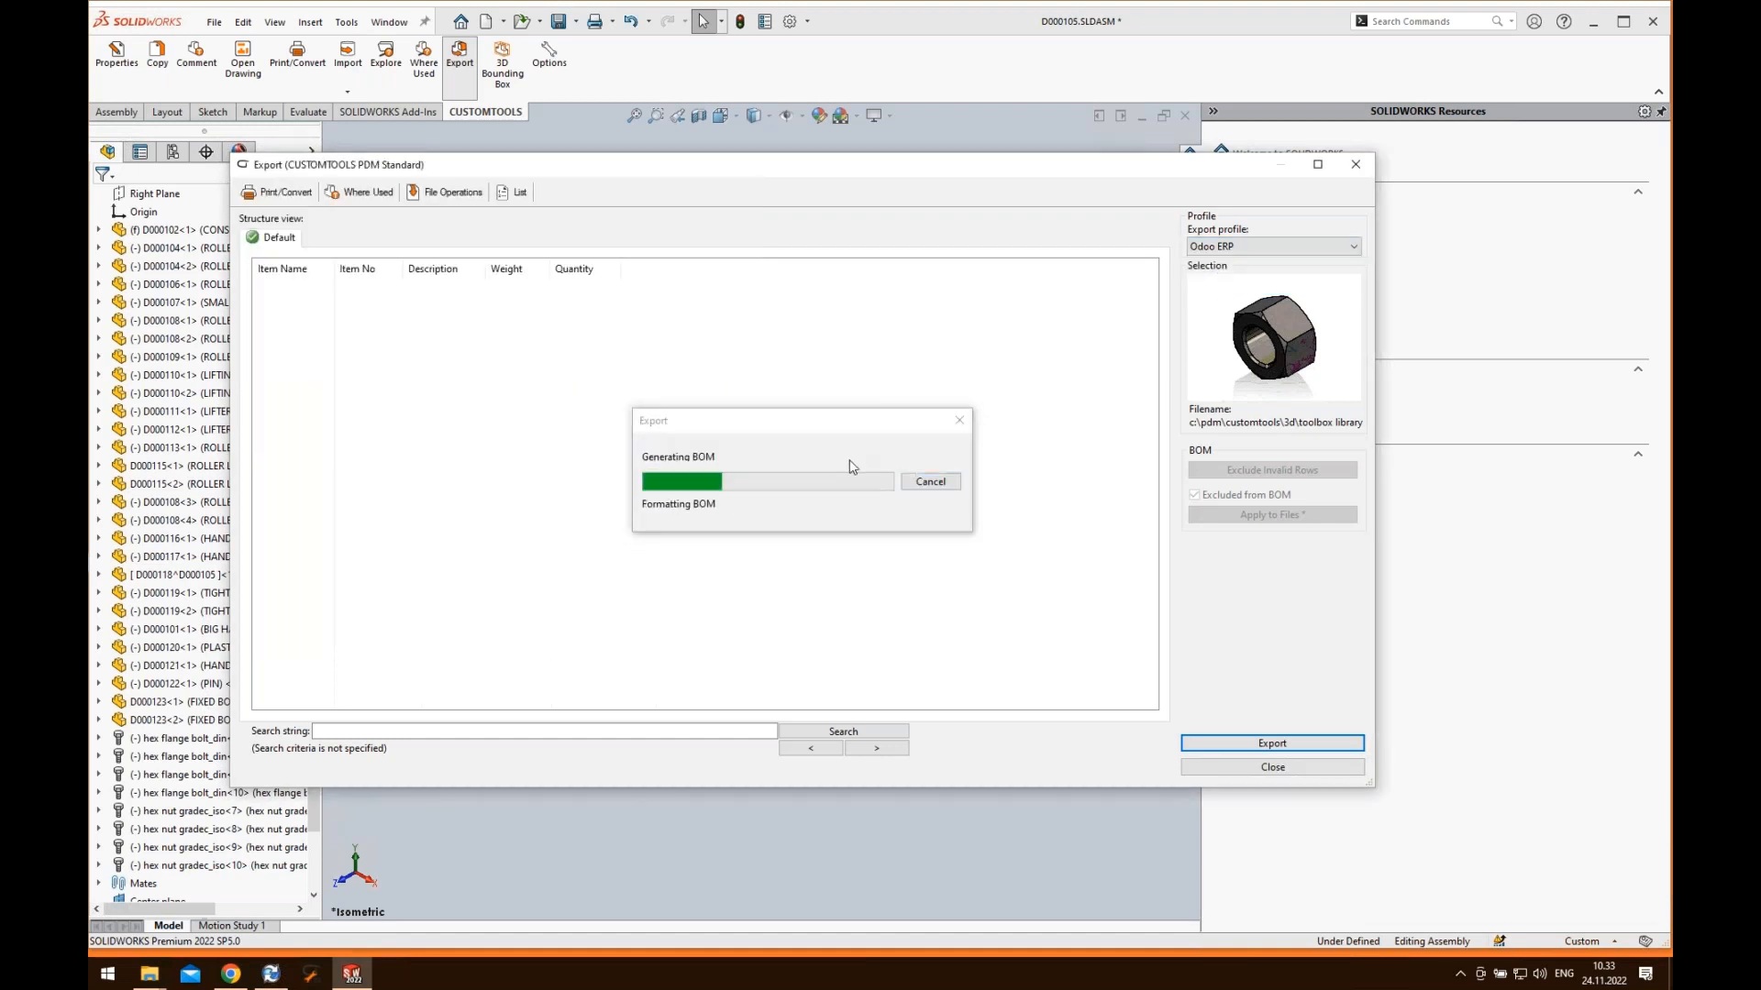
{"action": "left_click", "coordinate": [845, 507]}
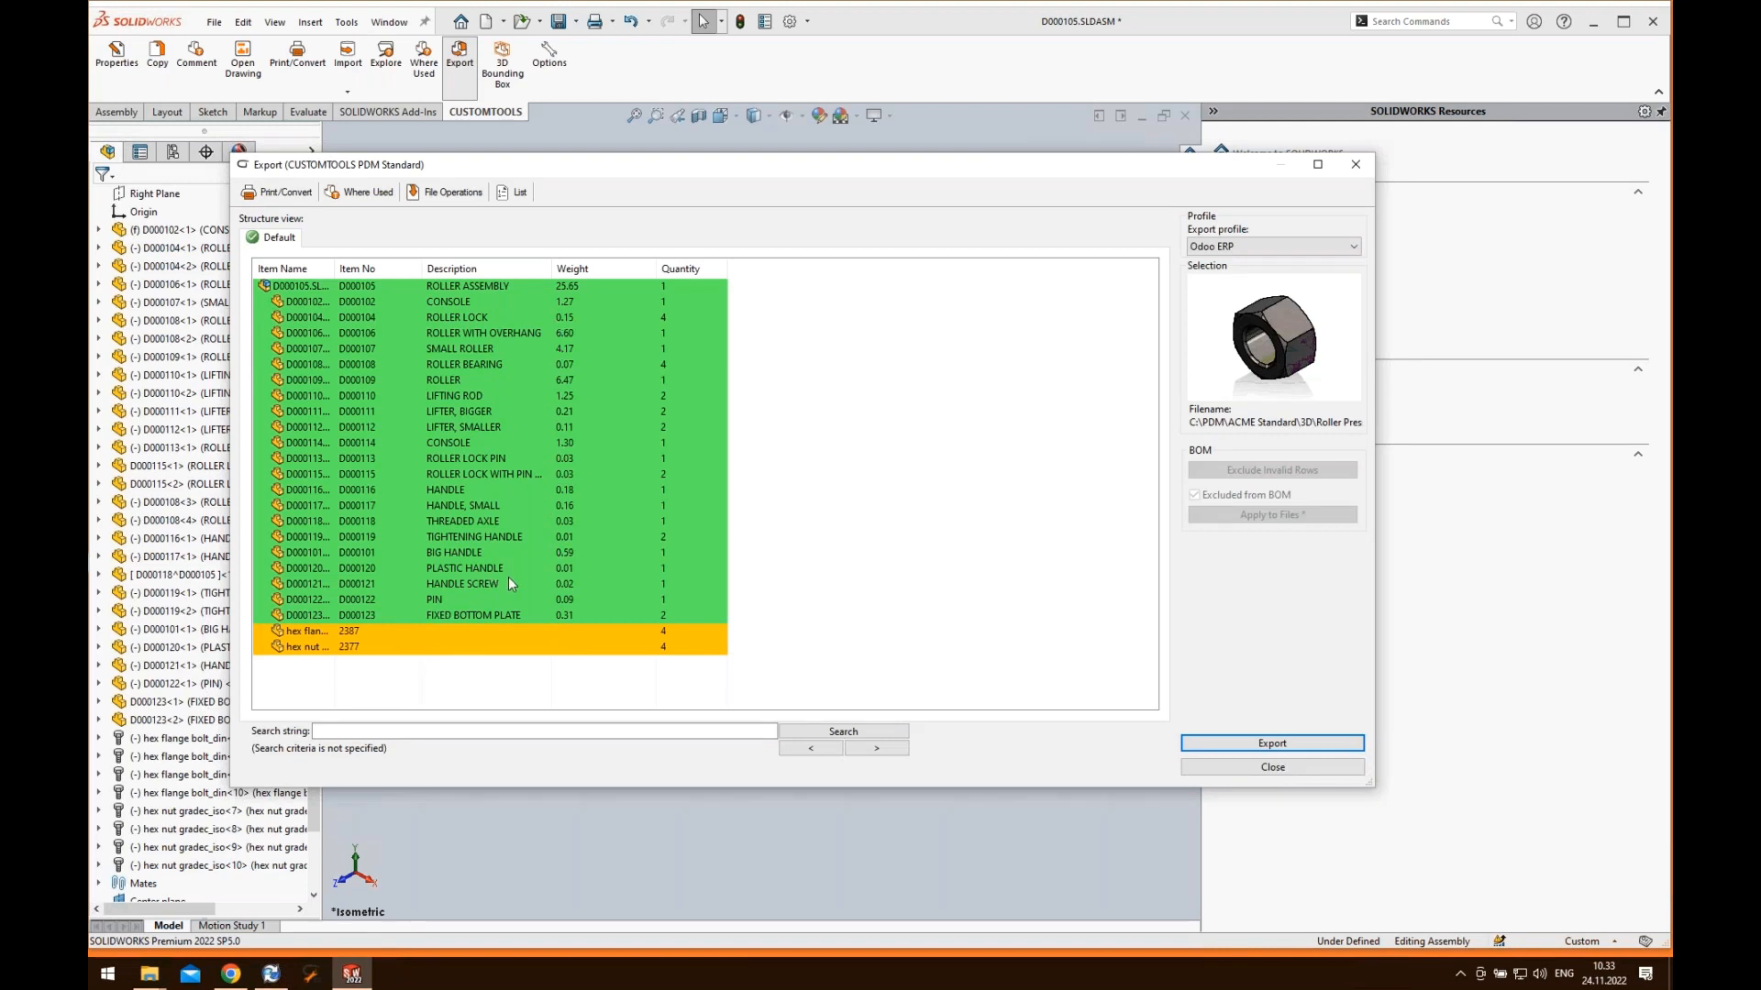
- Switch to Odoo in Chrome, search its applications for "pro", and open the Manufacturing products list
{"action": "left_click", "coordinate": [229, 974]}
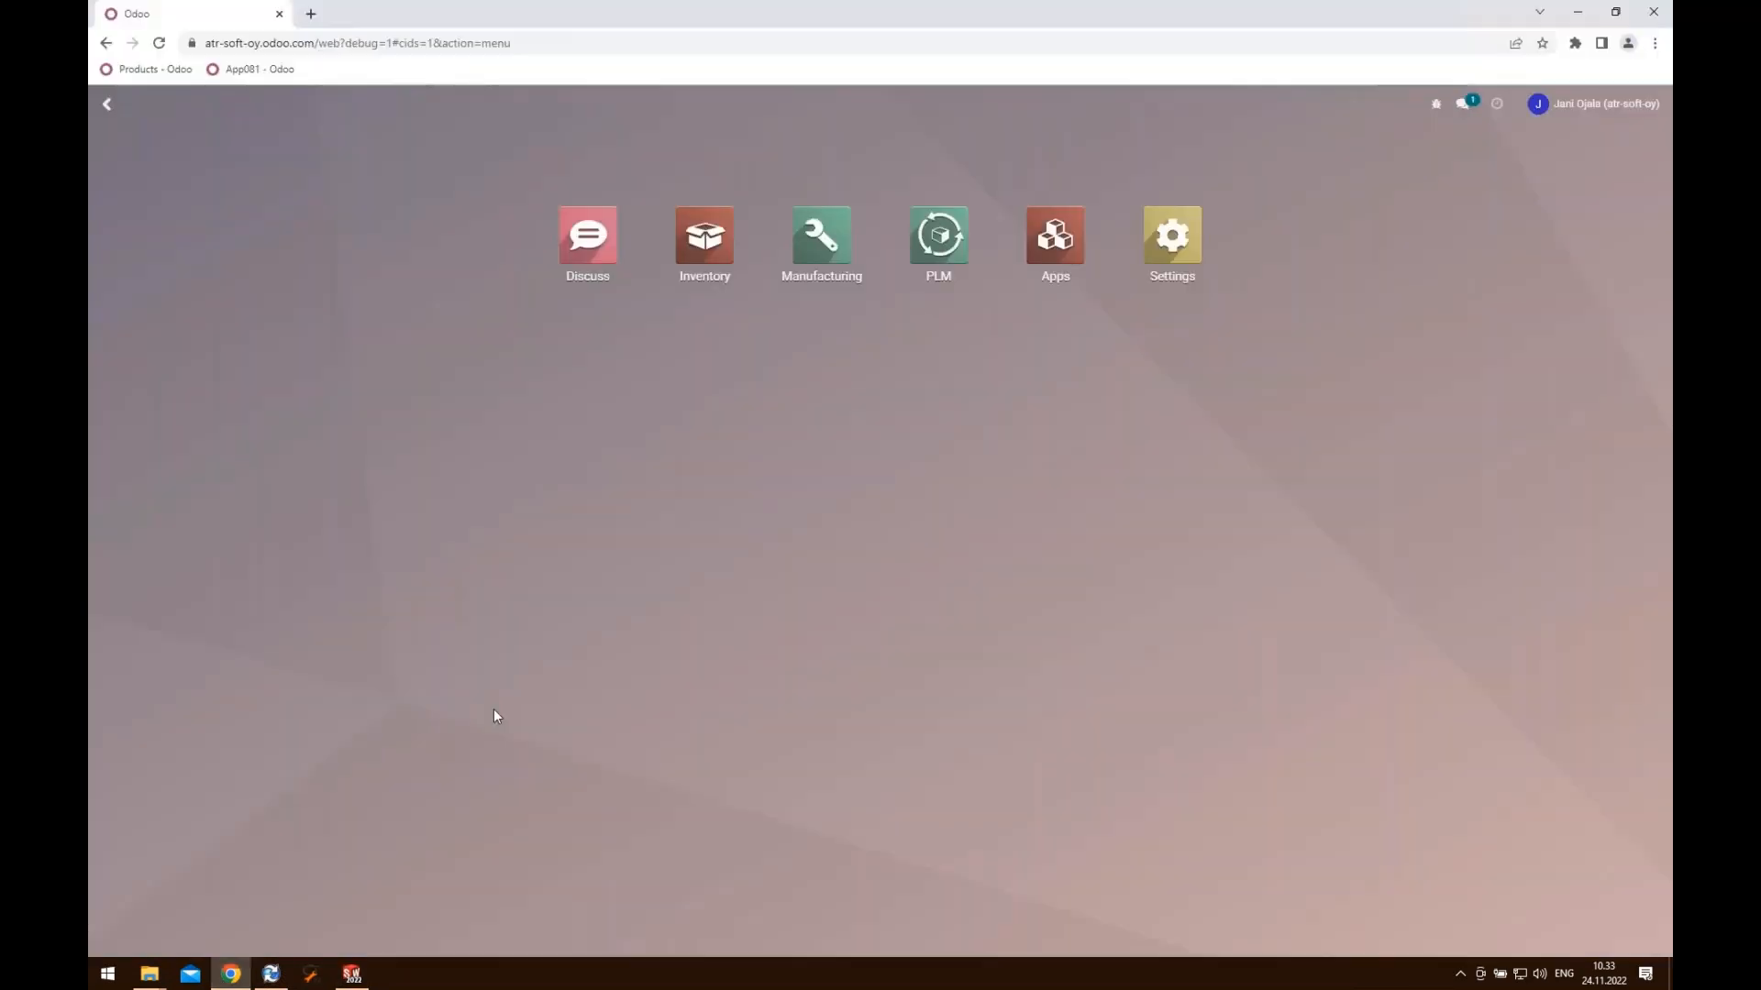
{"action": "type", "text": "pro"}
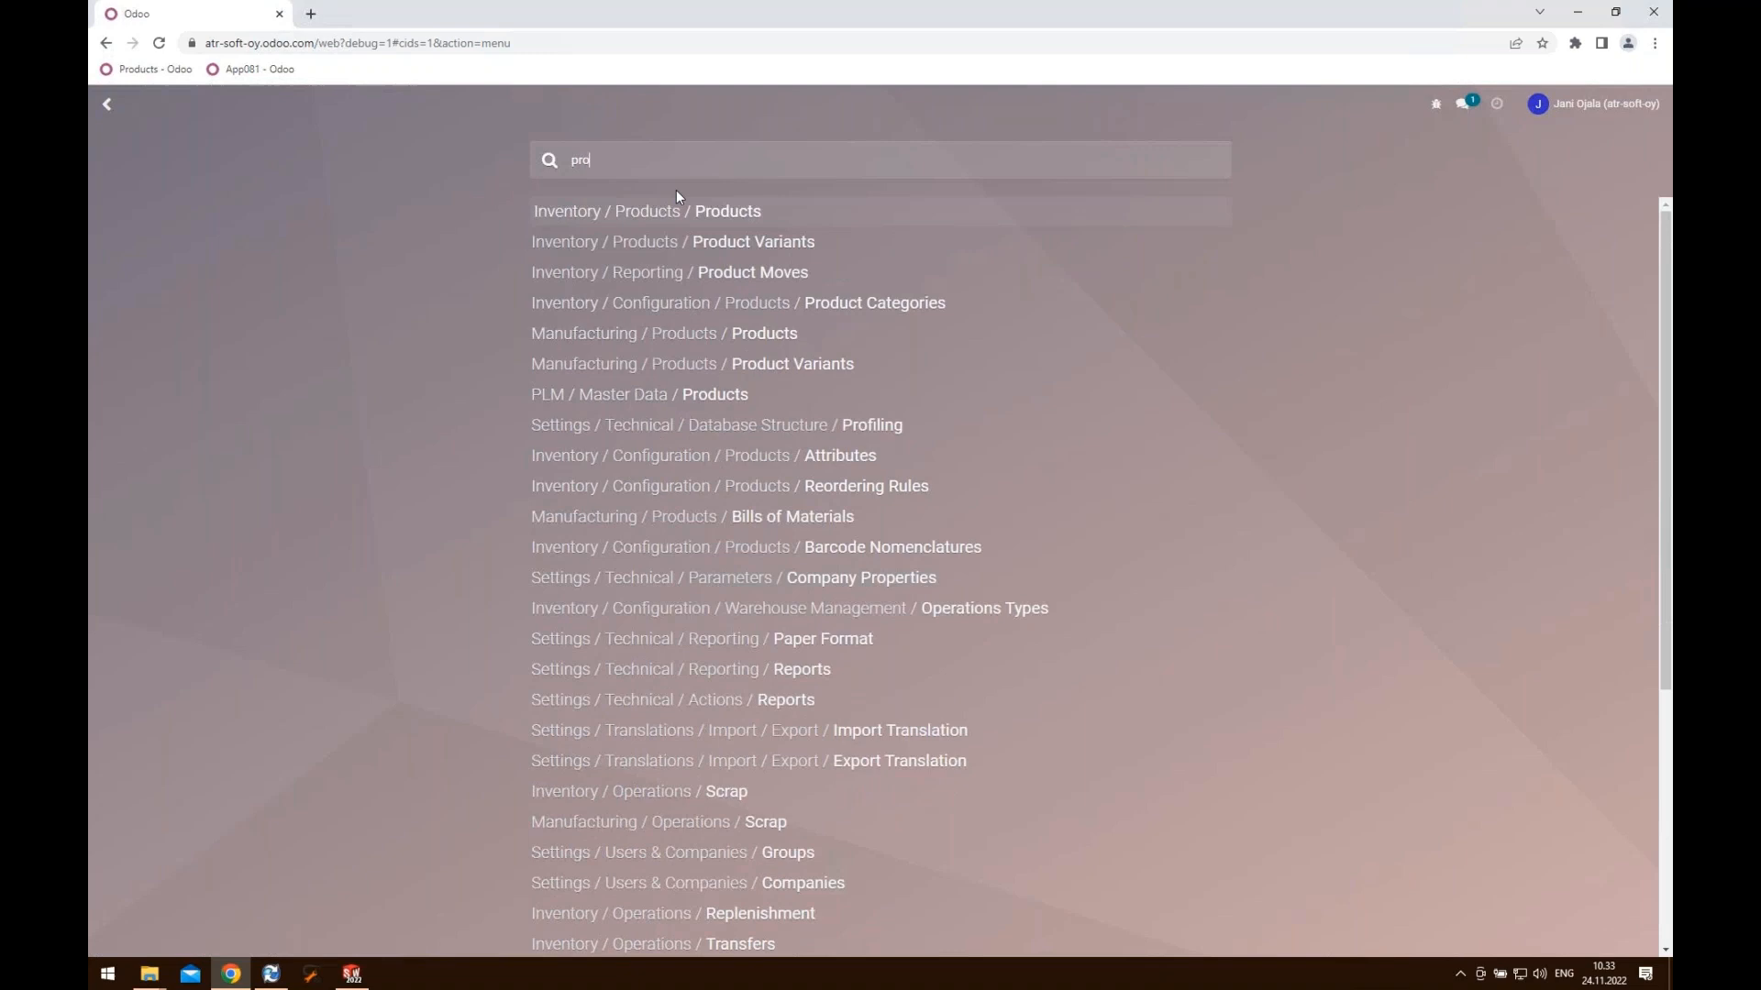
{"action": "left_click", "coordinate": [720, 333]}
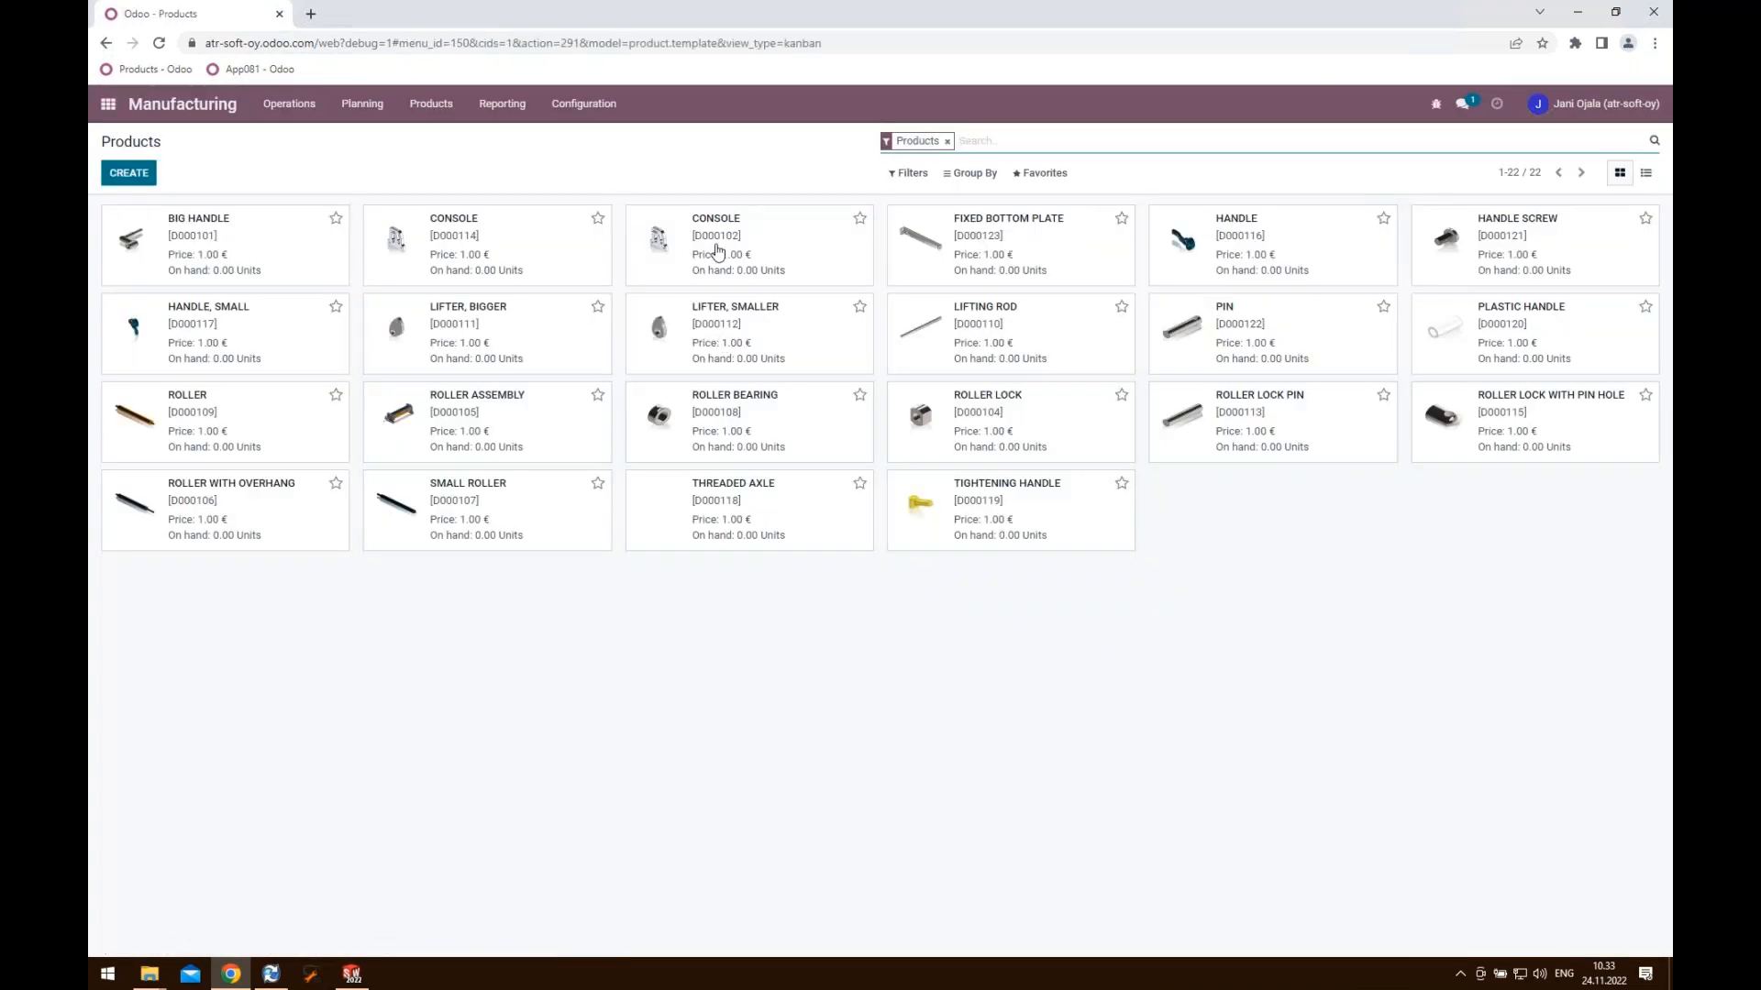
- Open the bill of materials of [D000105] ROLLER ASSEMBLY in Odoo to examine its components and quantities
{"action": "left_click", "coordinate": [444, 108]}
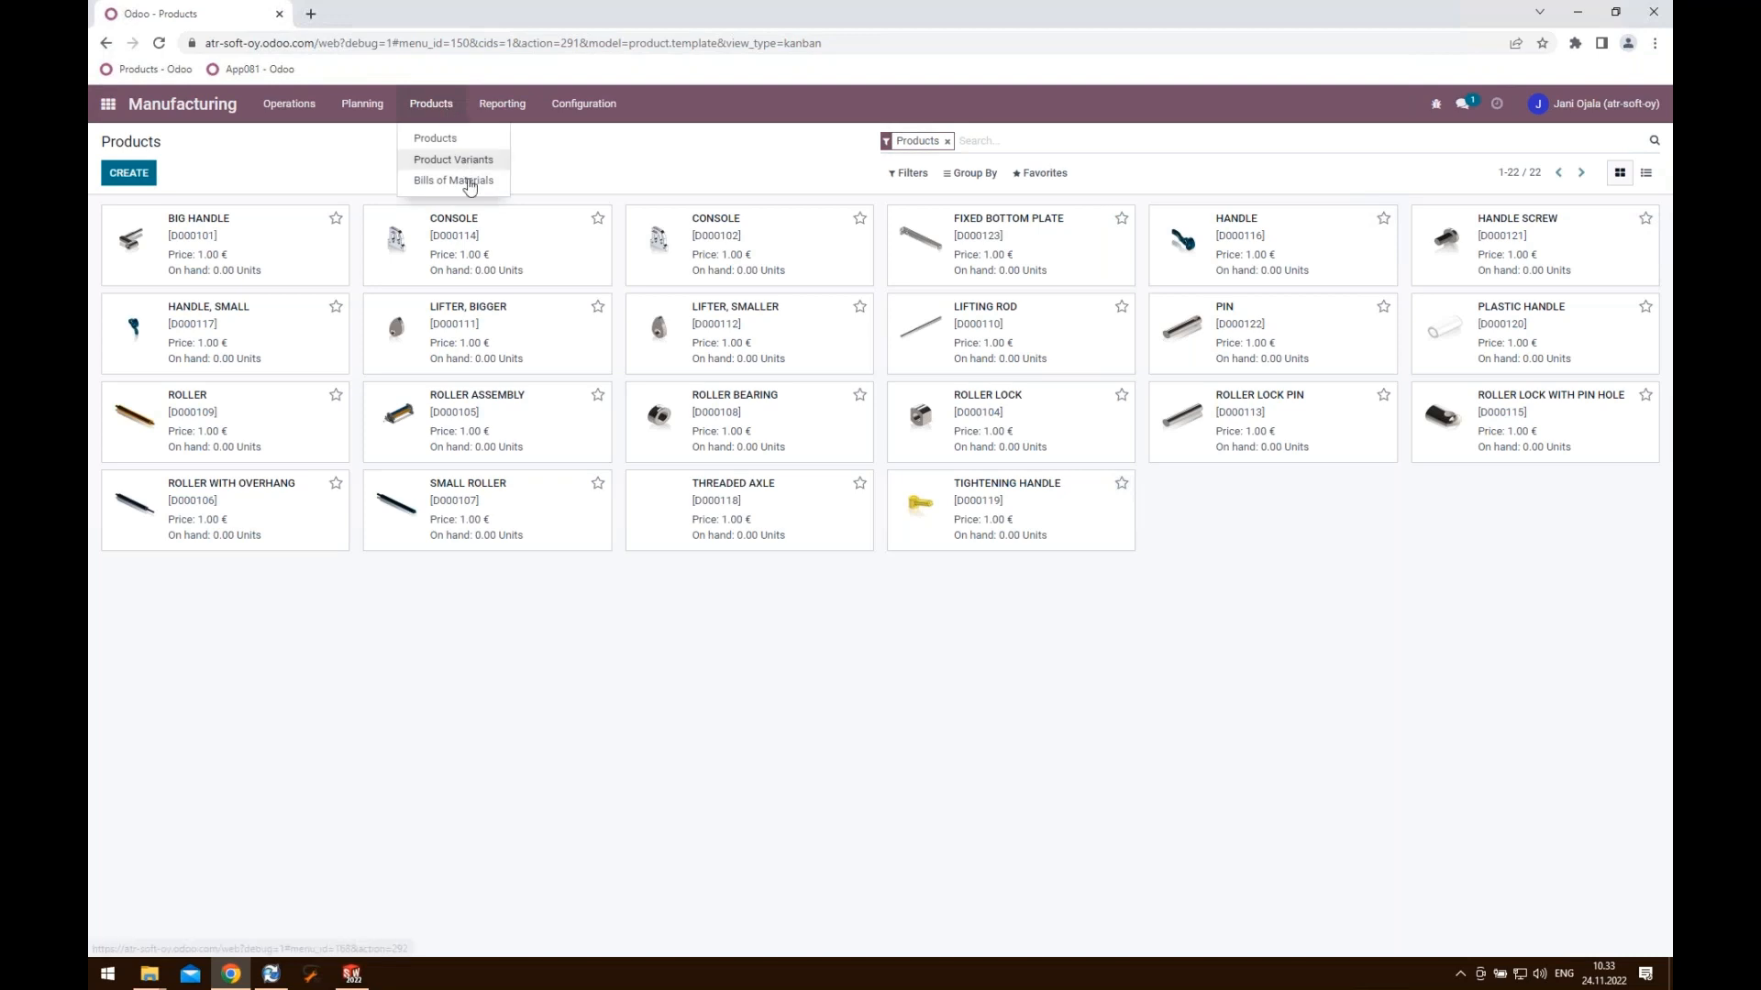
{"action": "left_click", "coordinate": [469, 182]}
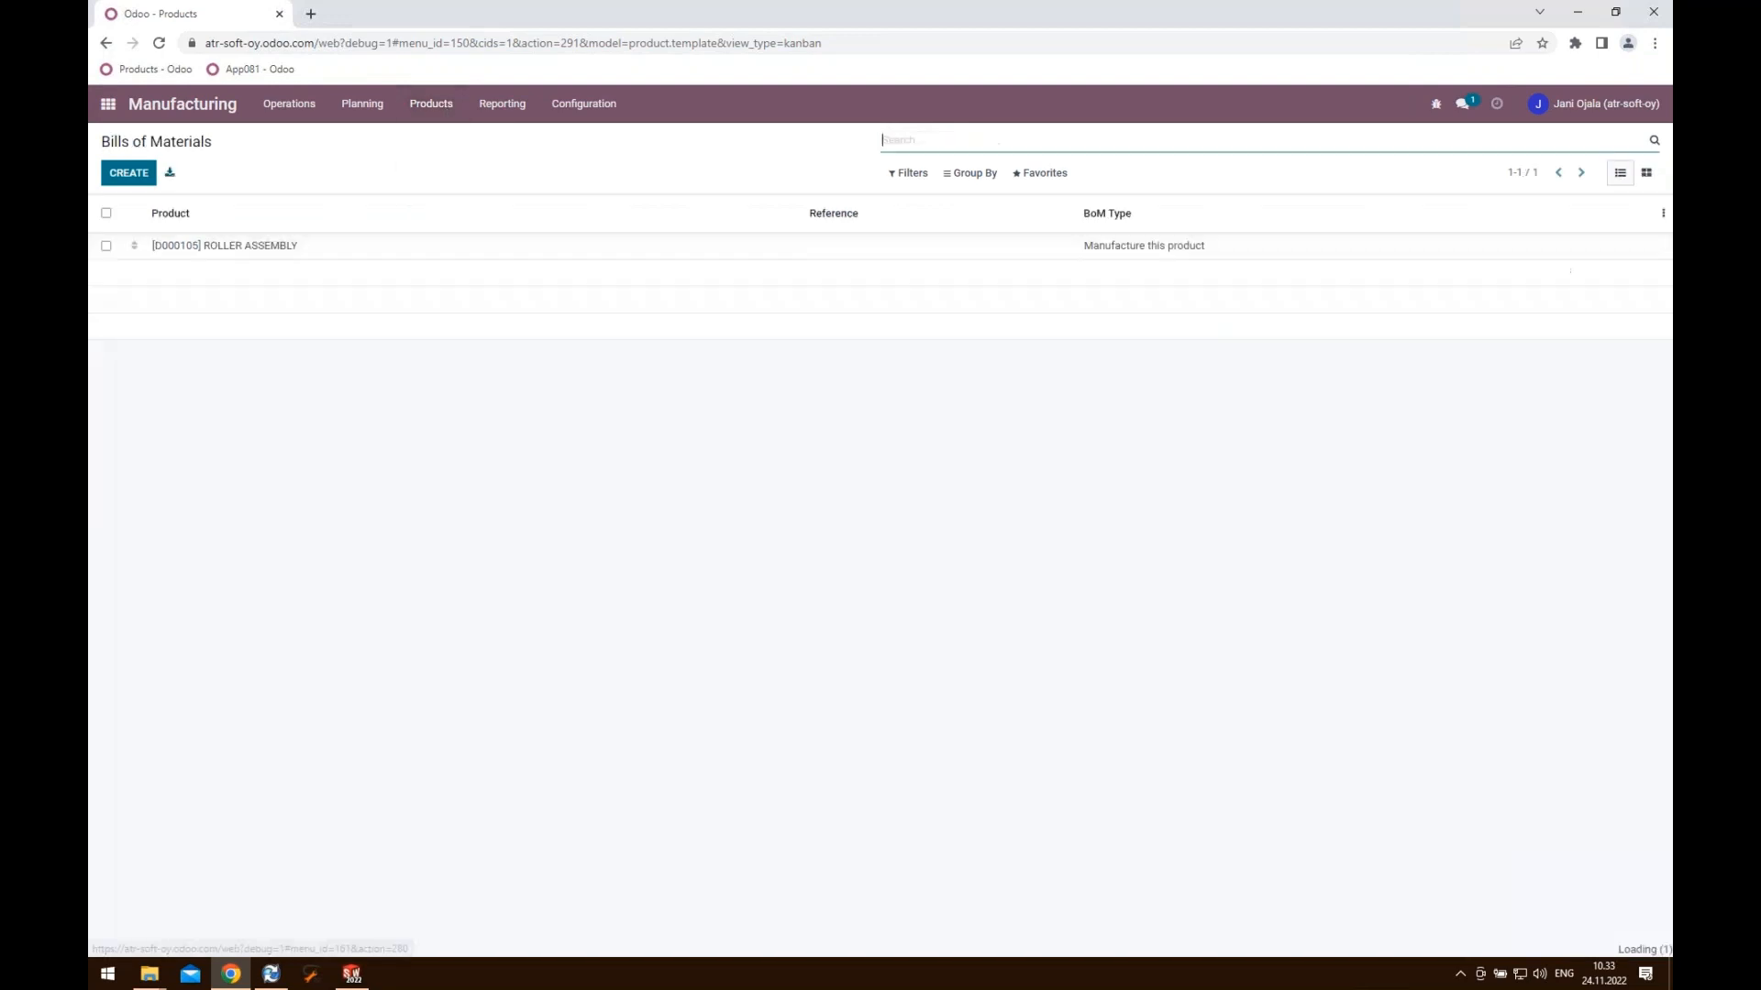
{"action": "left_click", "coordinate": [271, 245]}
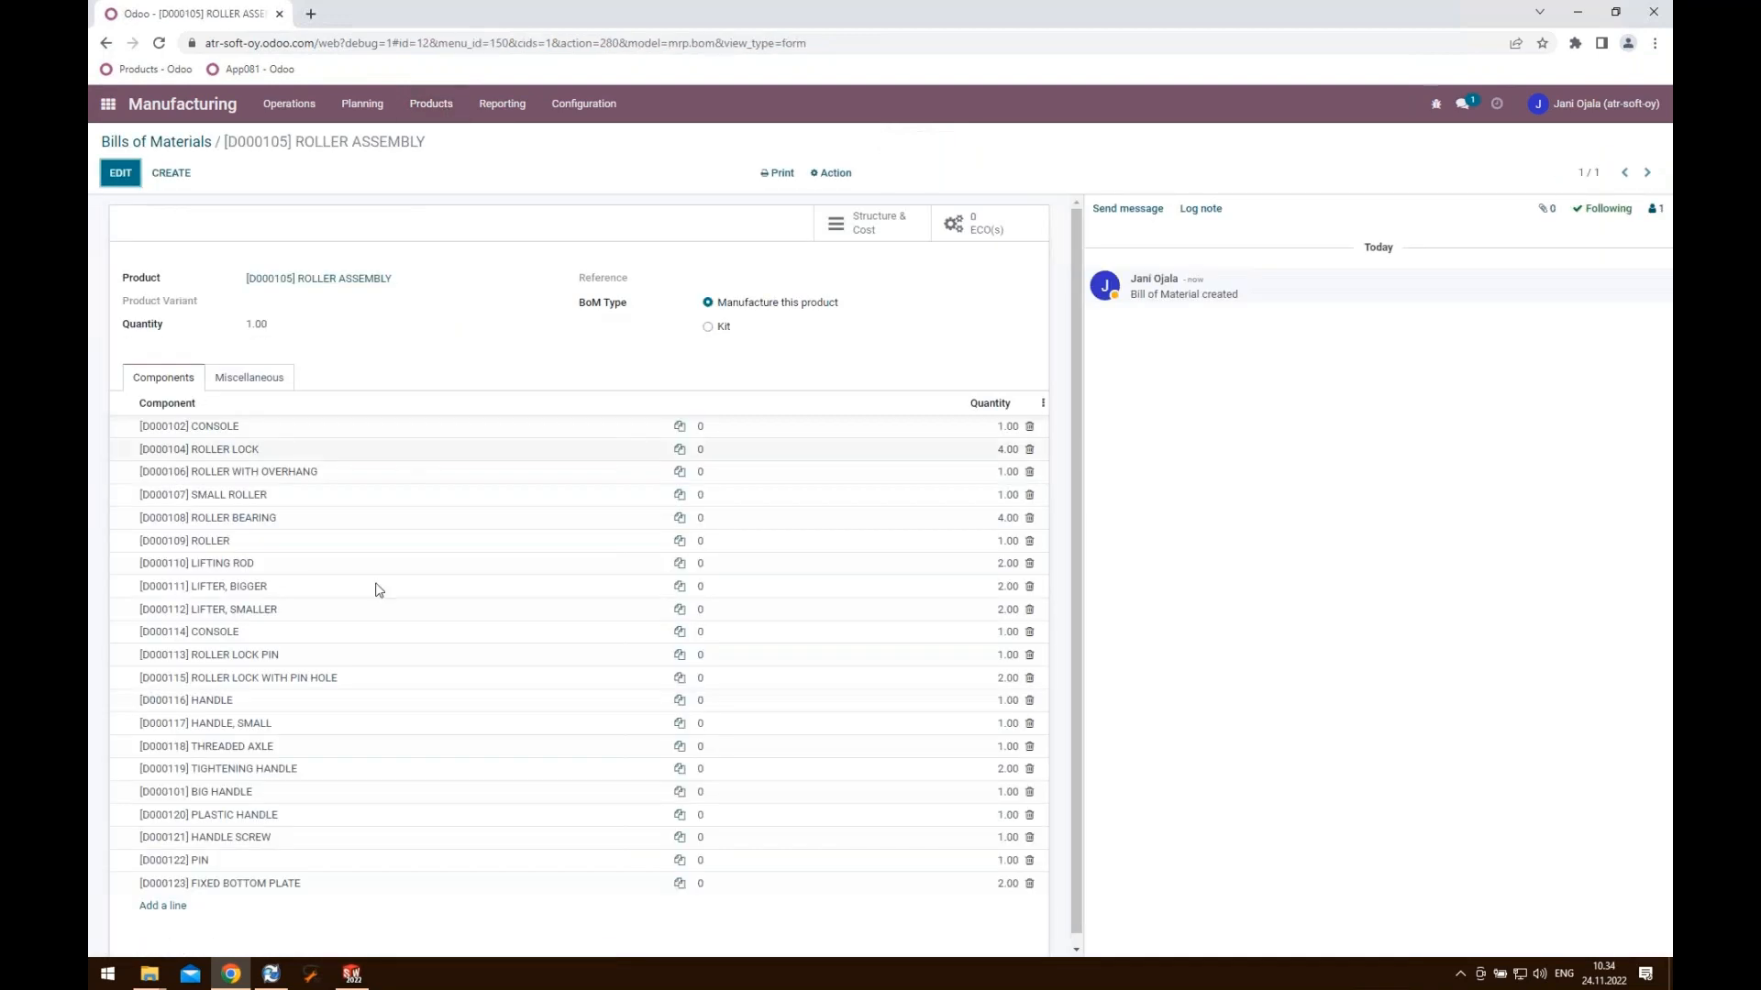
- Leave Odoo, close the roller assembly's Export window, and switch to File Explorer's Roller Press vault folder
{"action": "left_click", "coordinate": [1578, 13]}
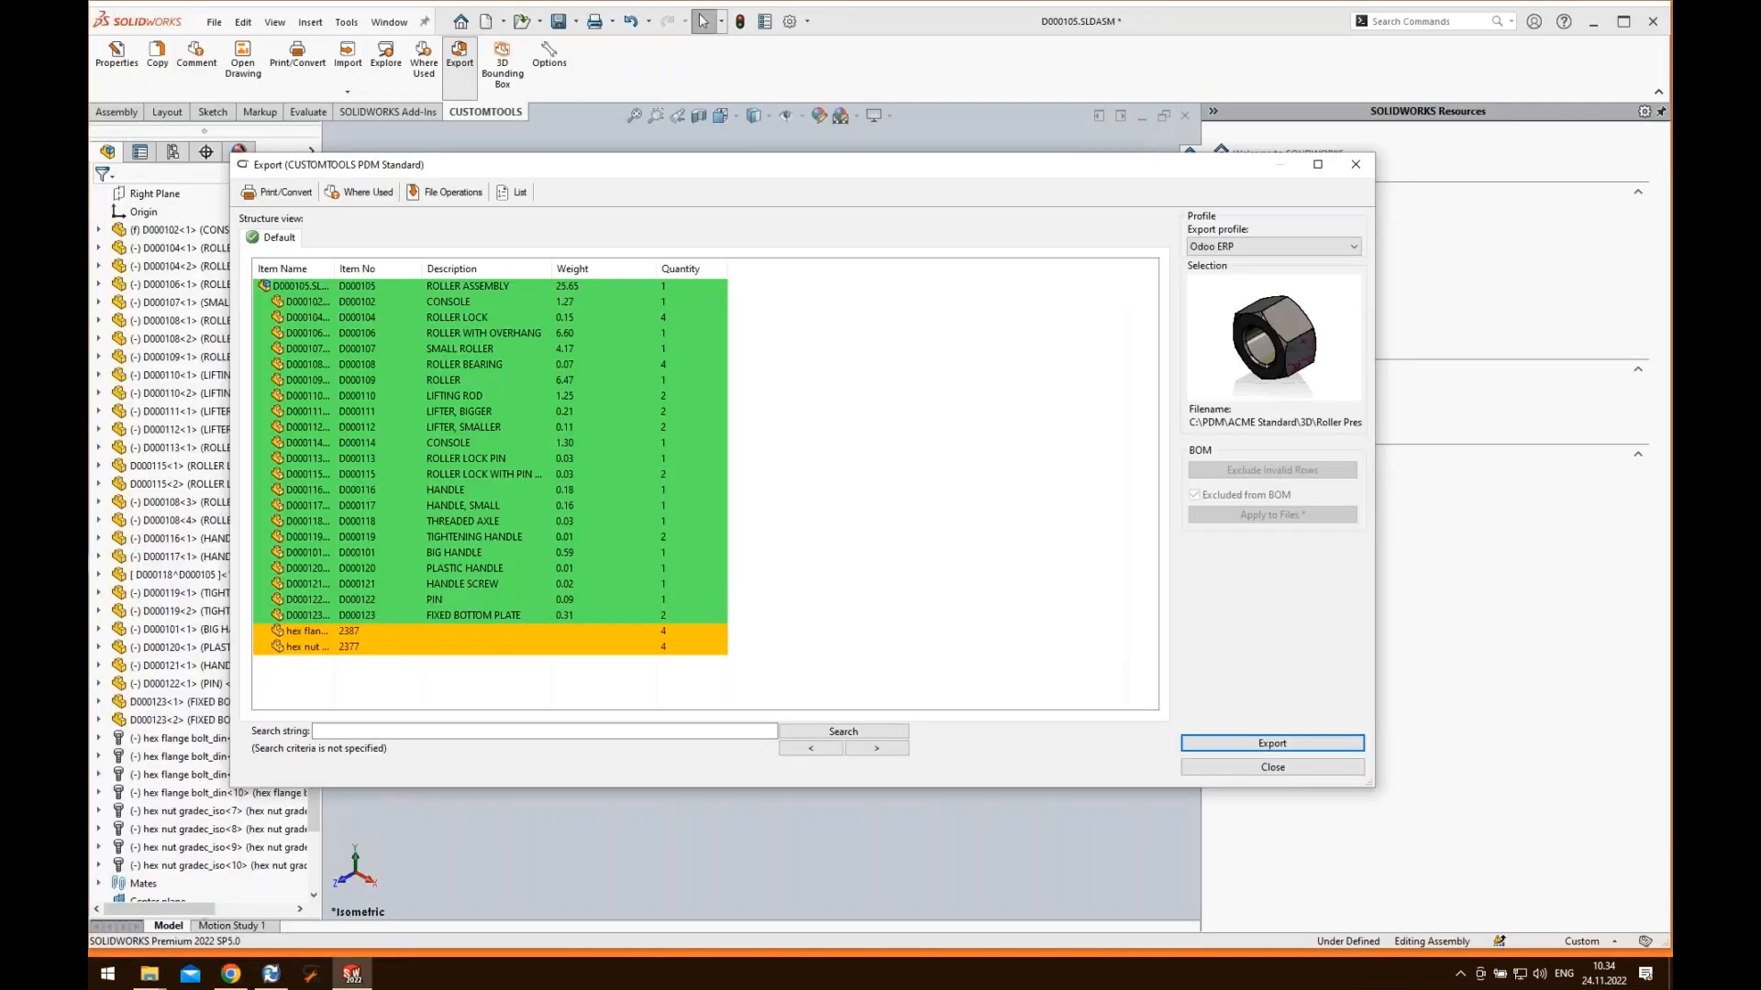
{"action": "left_click", "coordinate": [1272, 767]}
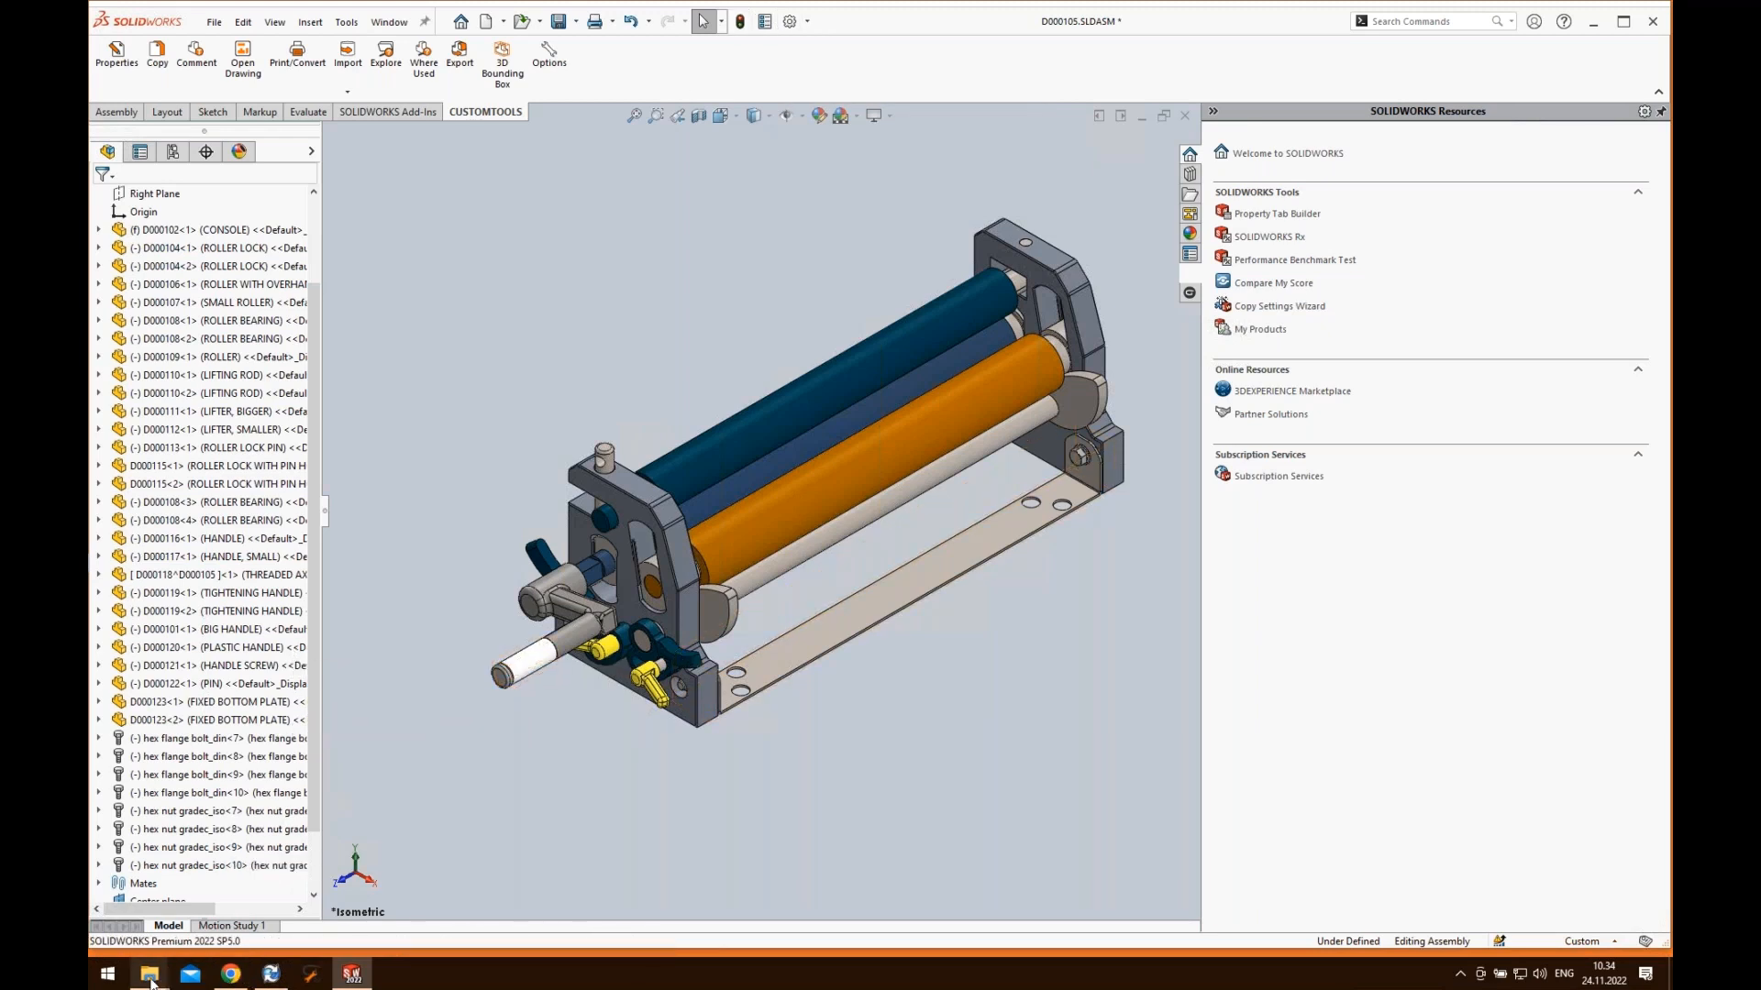
{"action": "mouse_move", "coordinate": [149, 980]}
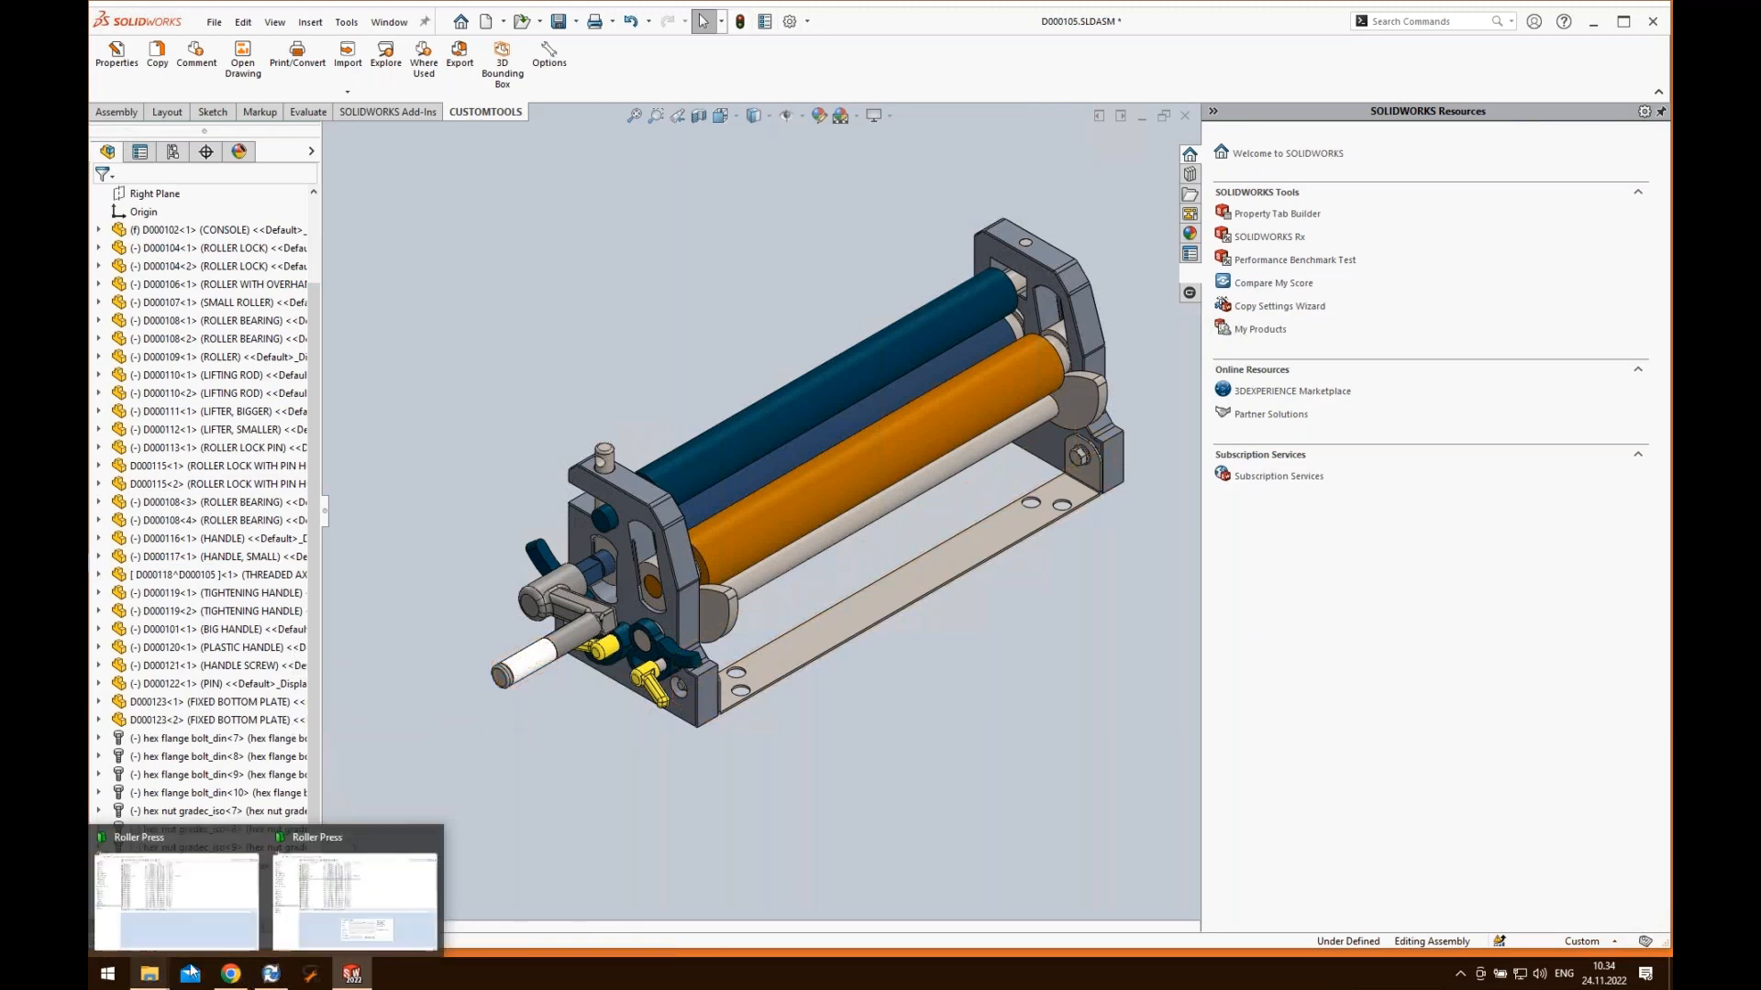
{"action": "left_click", "coordinate": [321, 908]}
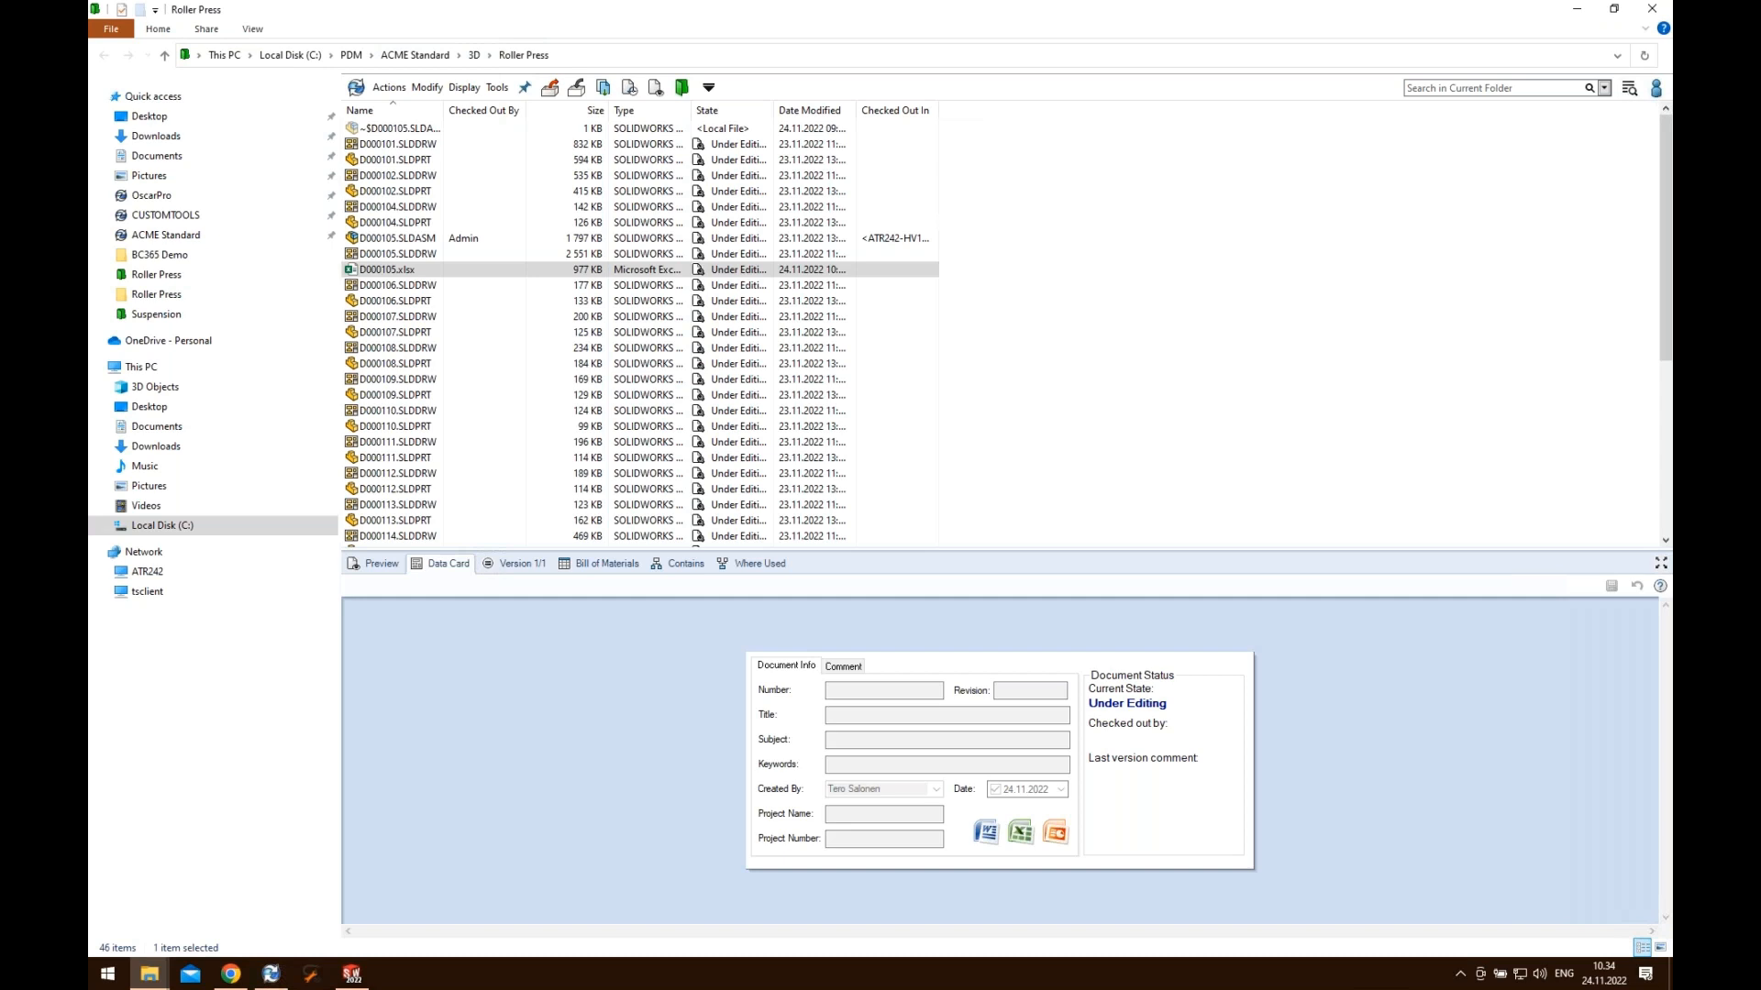
- Open the vault's 3D > Projects > ACME > 125588 folder
{"action": "left_click", "coordinate": [474, 55]}
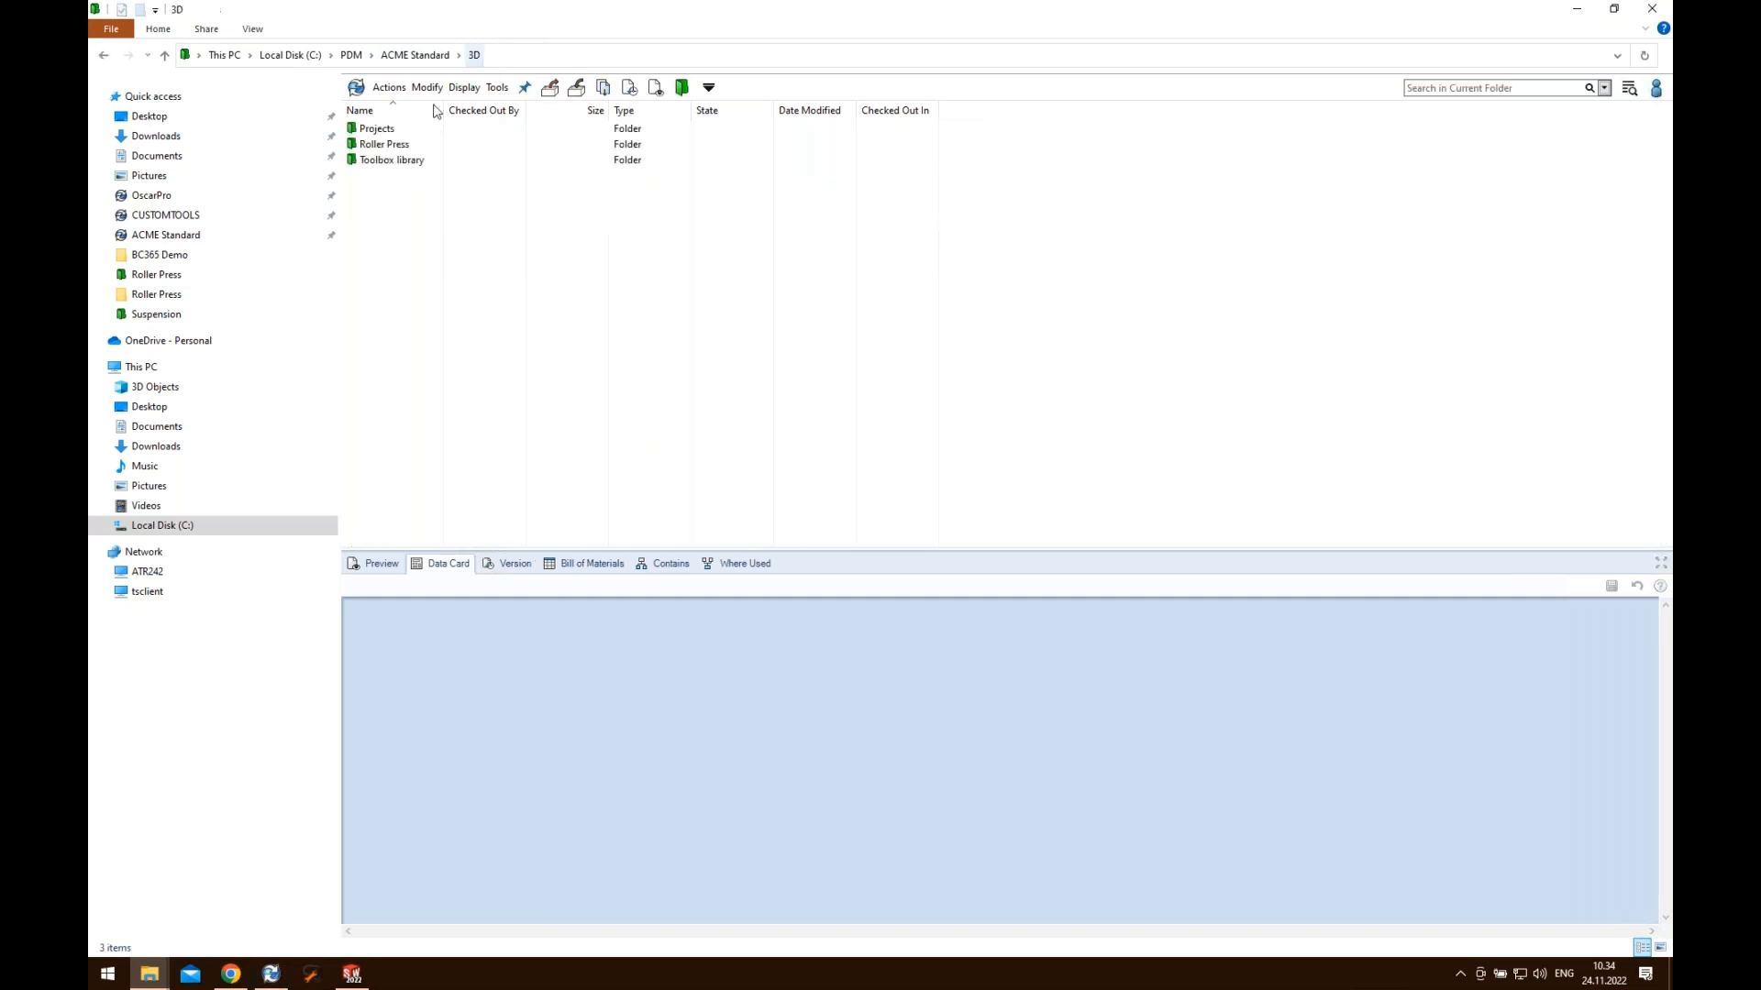
{"action": "left_click", "coordinate": [397, 128]}
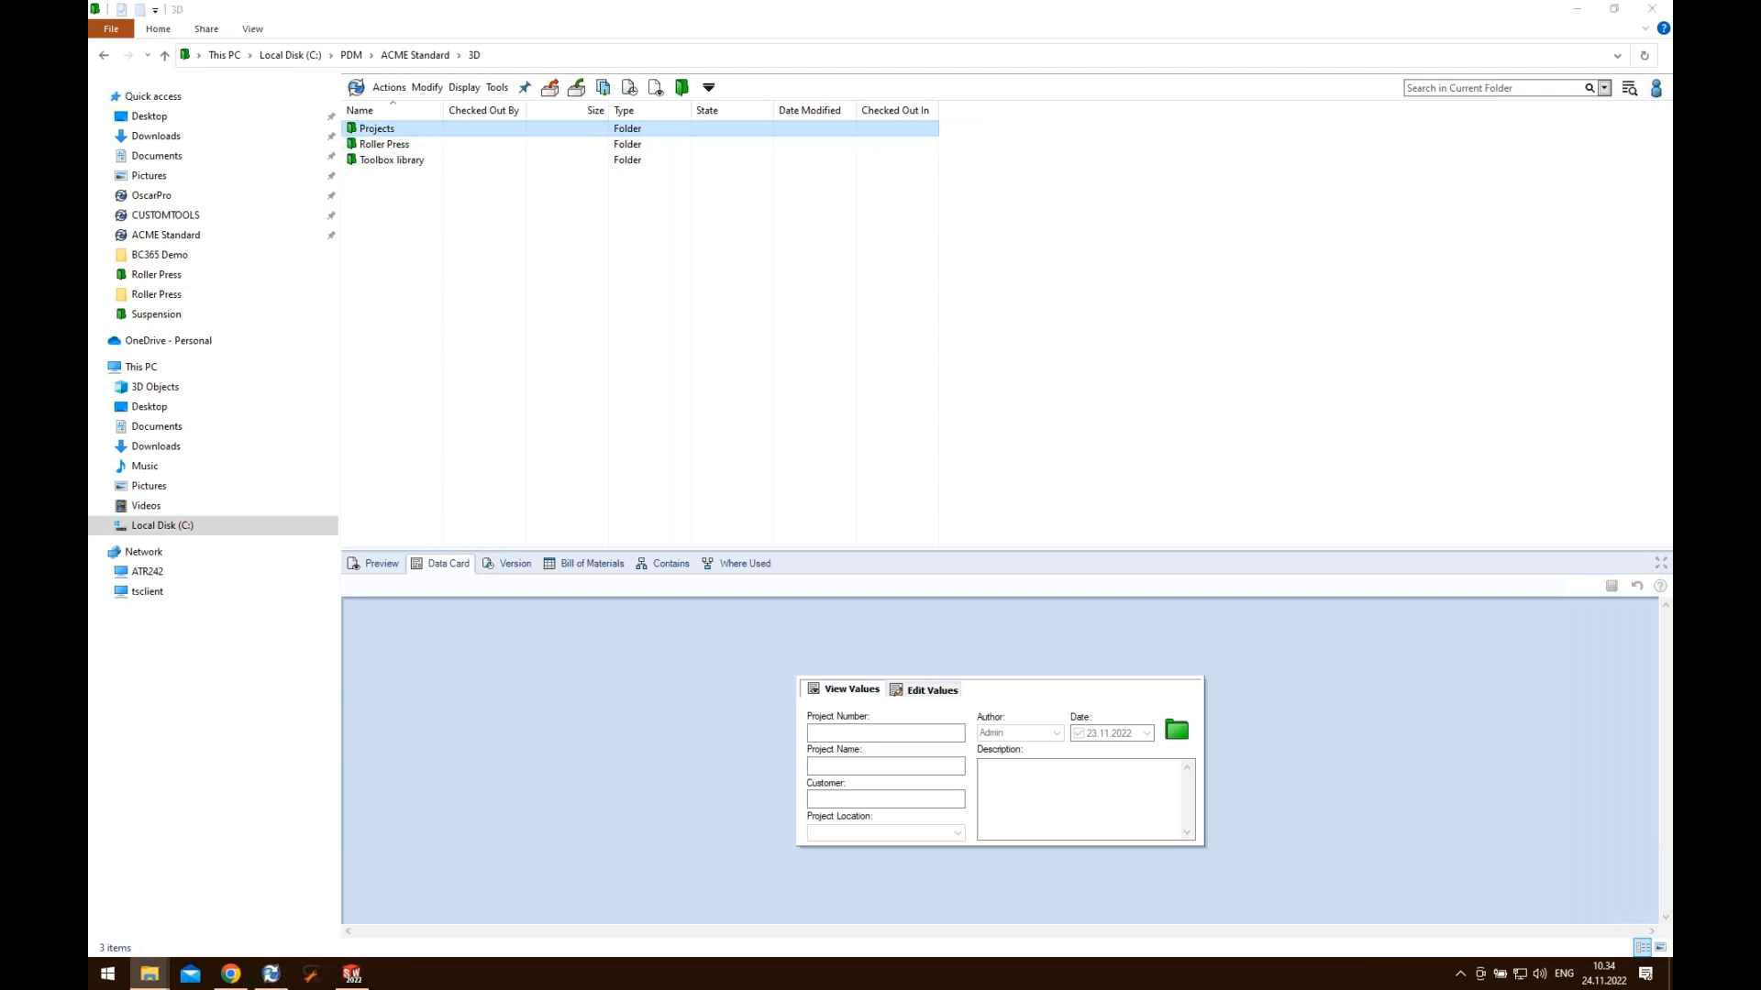
{"action": "double_click", "coordinate": [394, 128]}
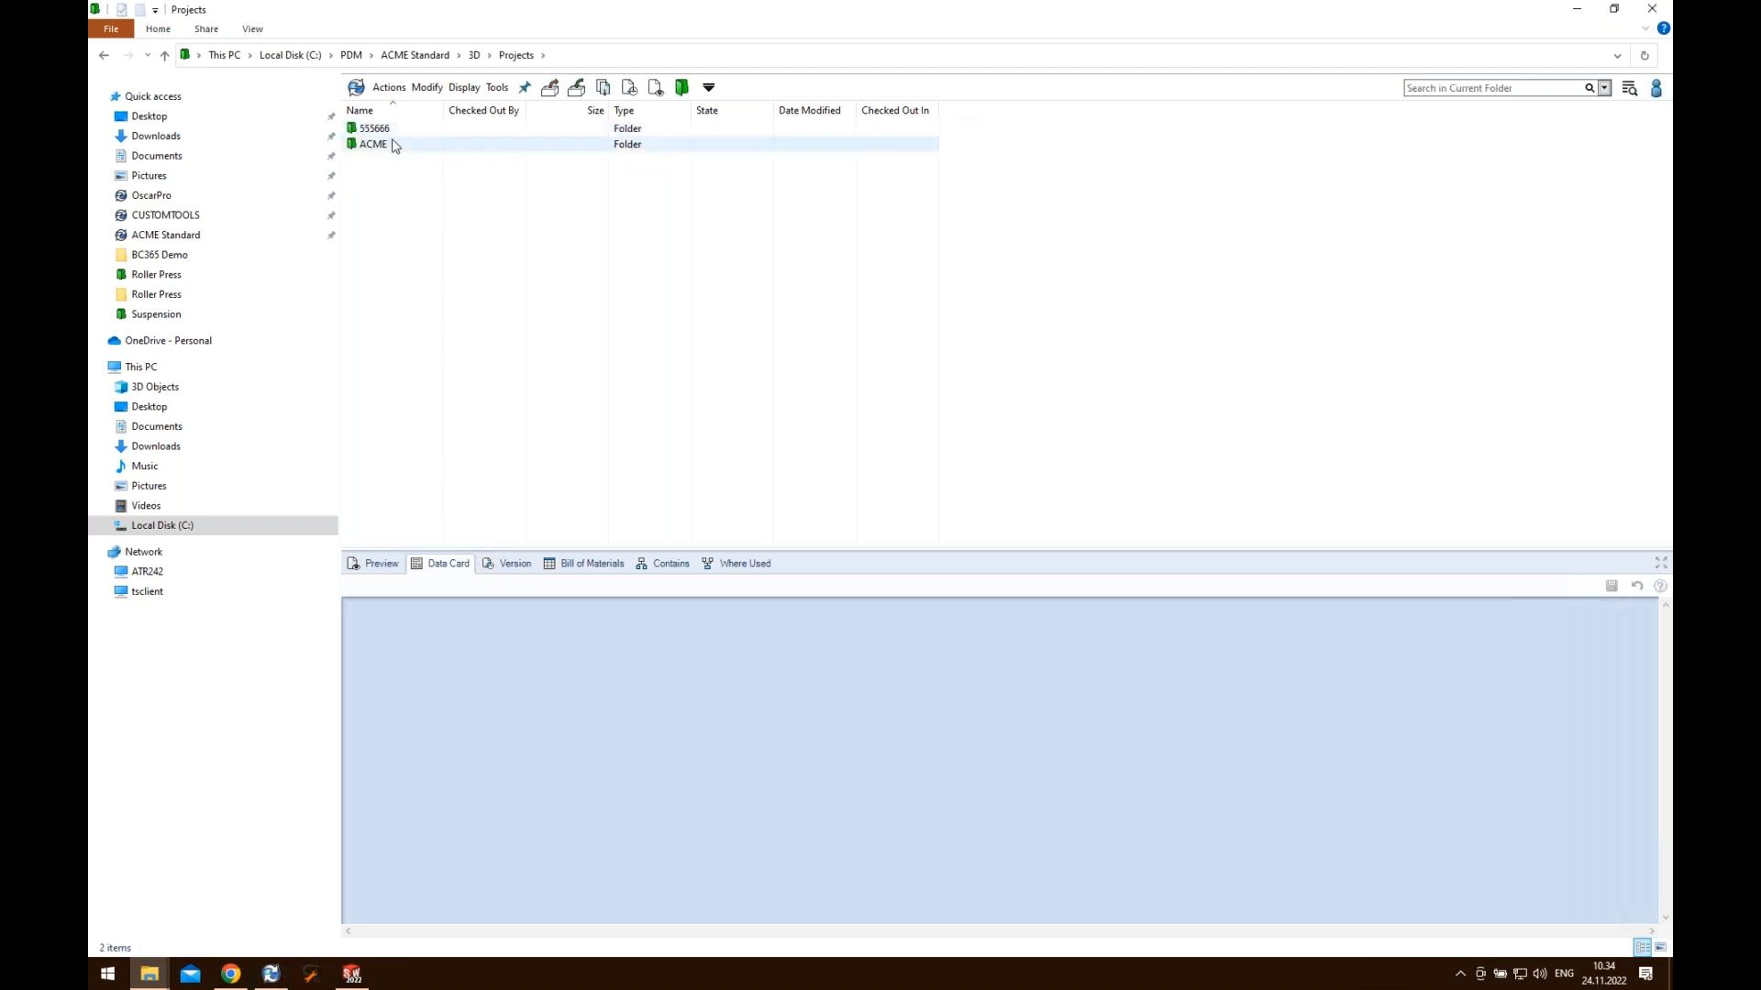
{"action": "left_click", "coordinate": [395, 145]}
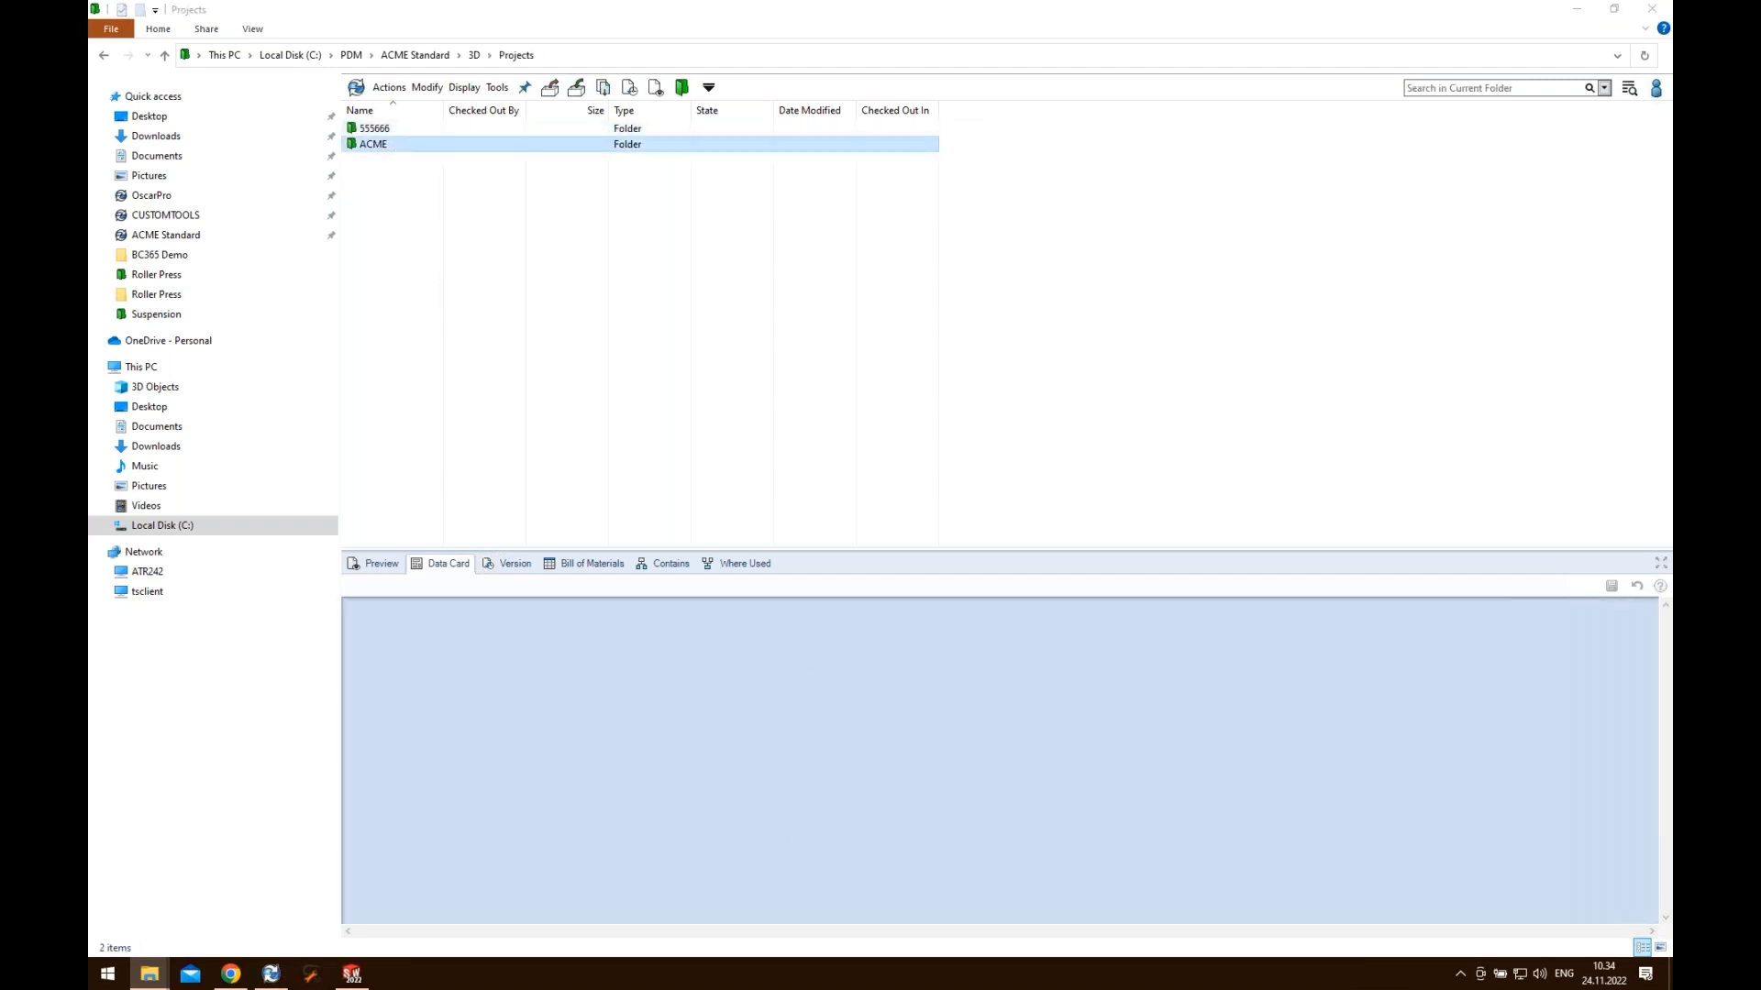
{"action": "double_click", "coordinate": [367, 145]}
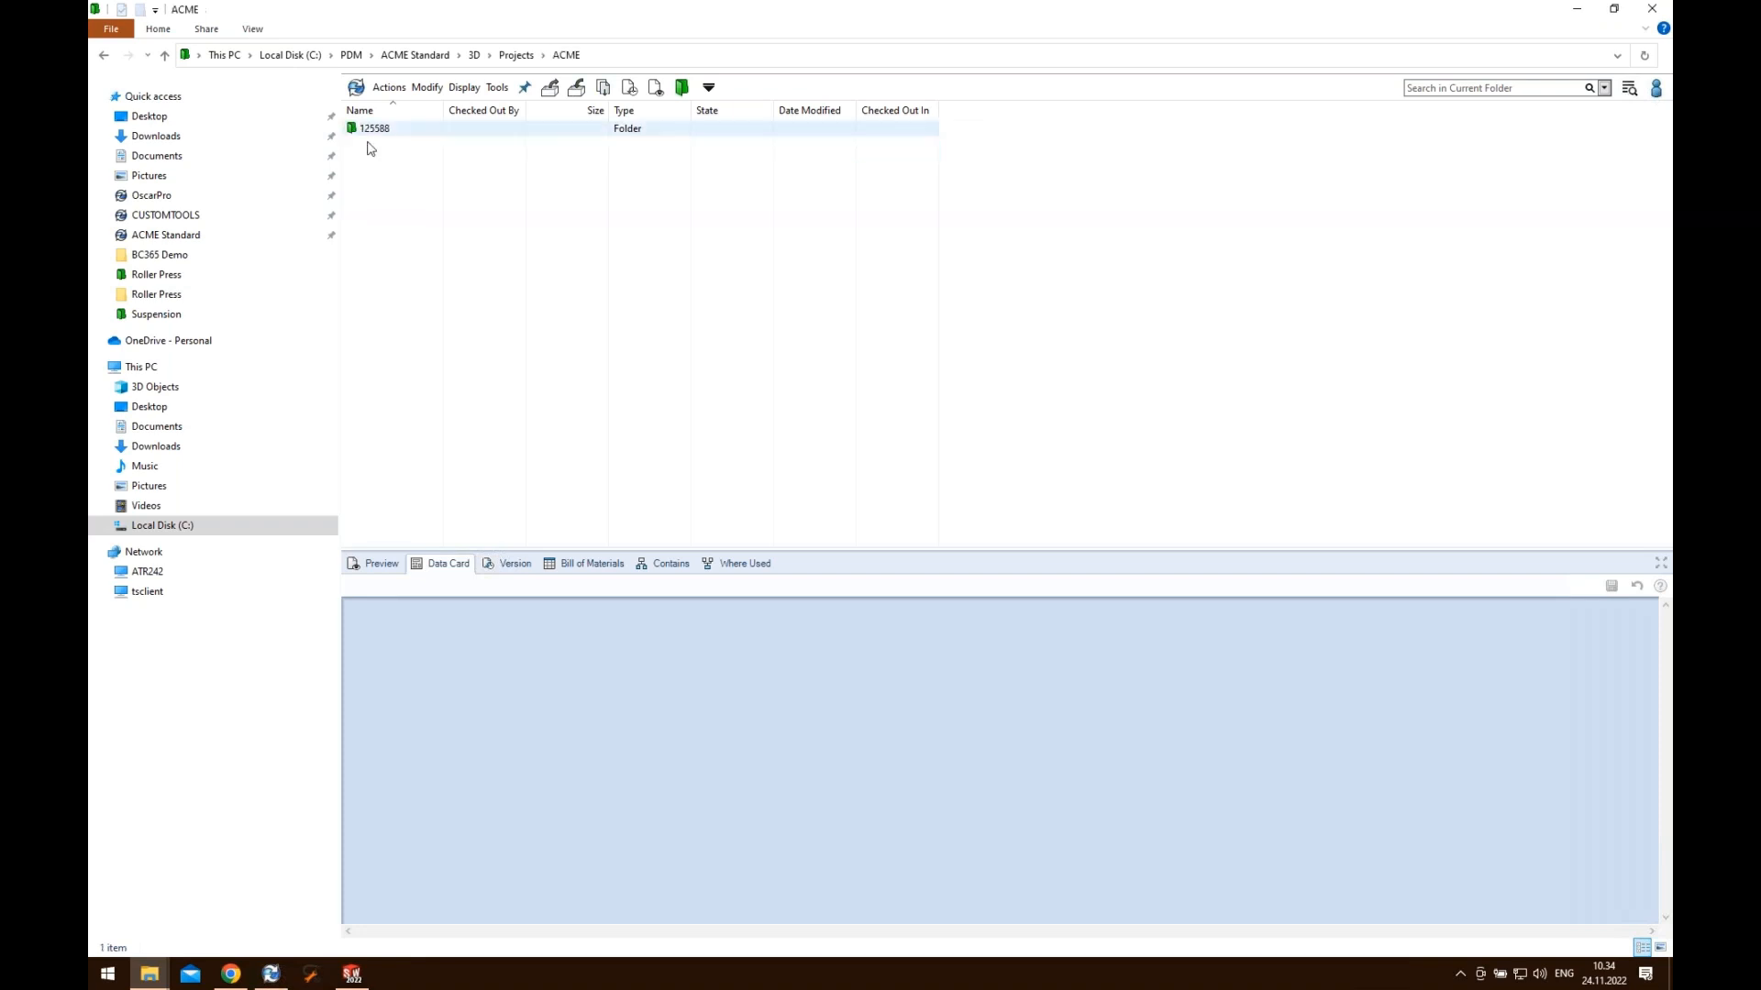
{"action": "left_click", "coordinate": [390, 129]}
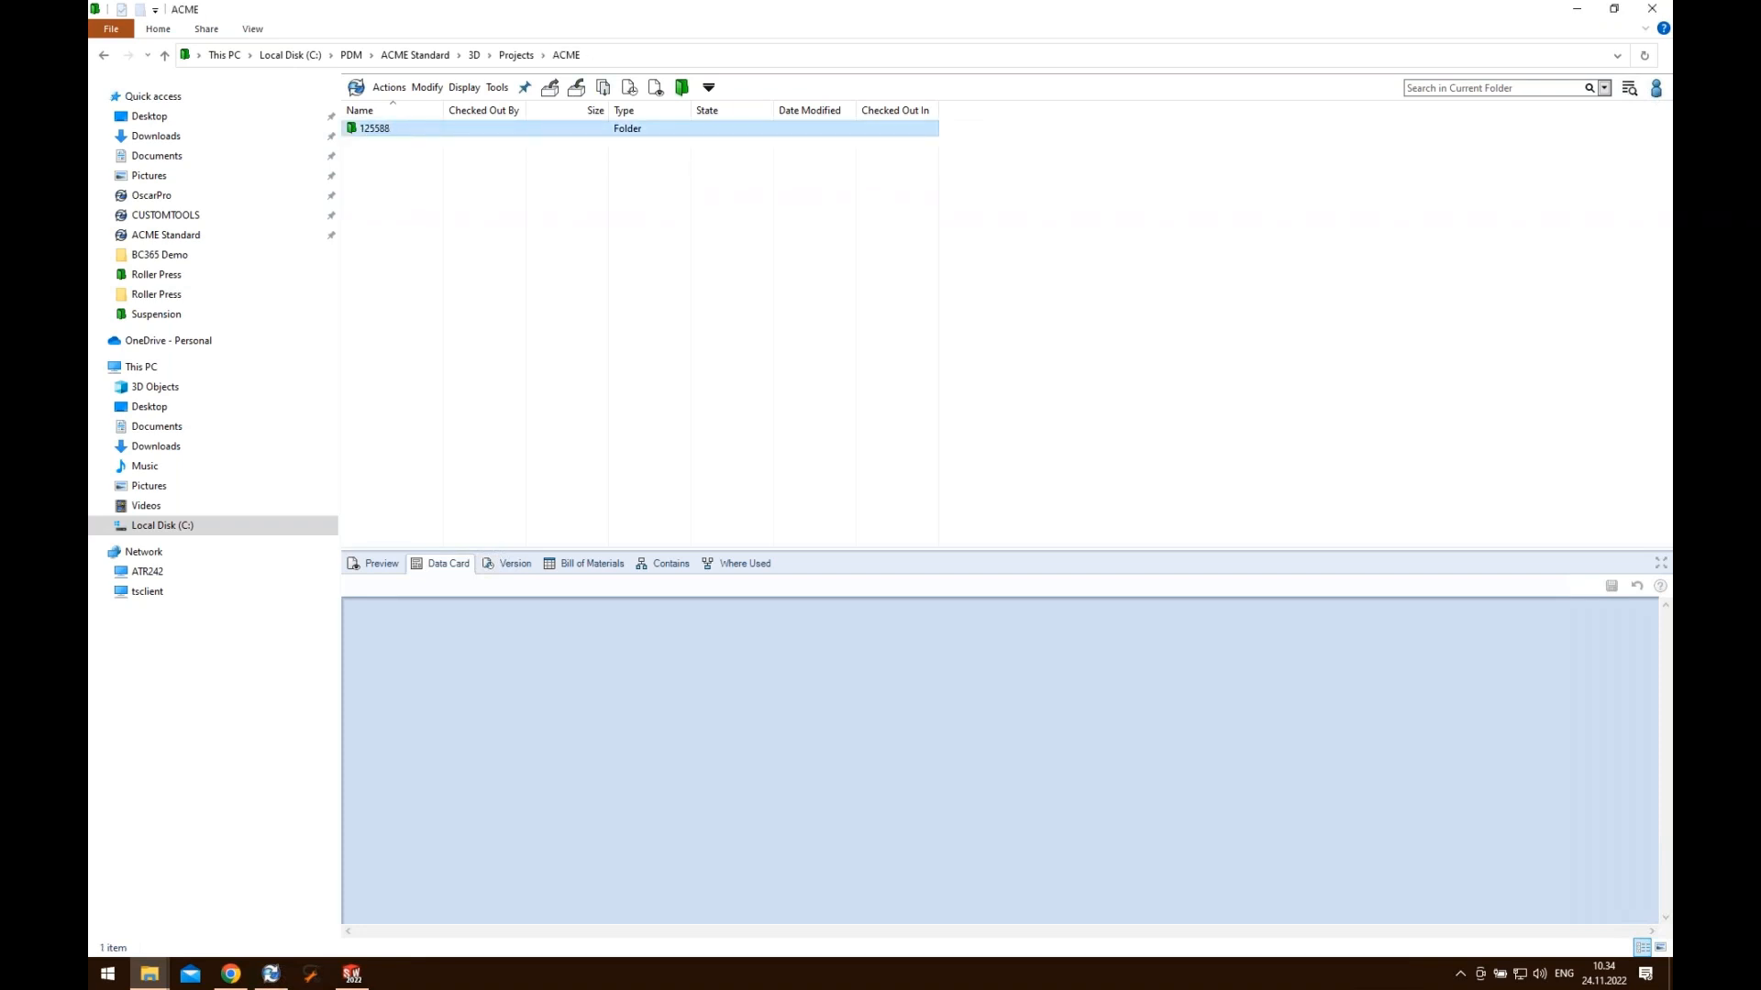
{"action": "key", "text": "Return"}
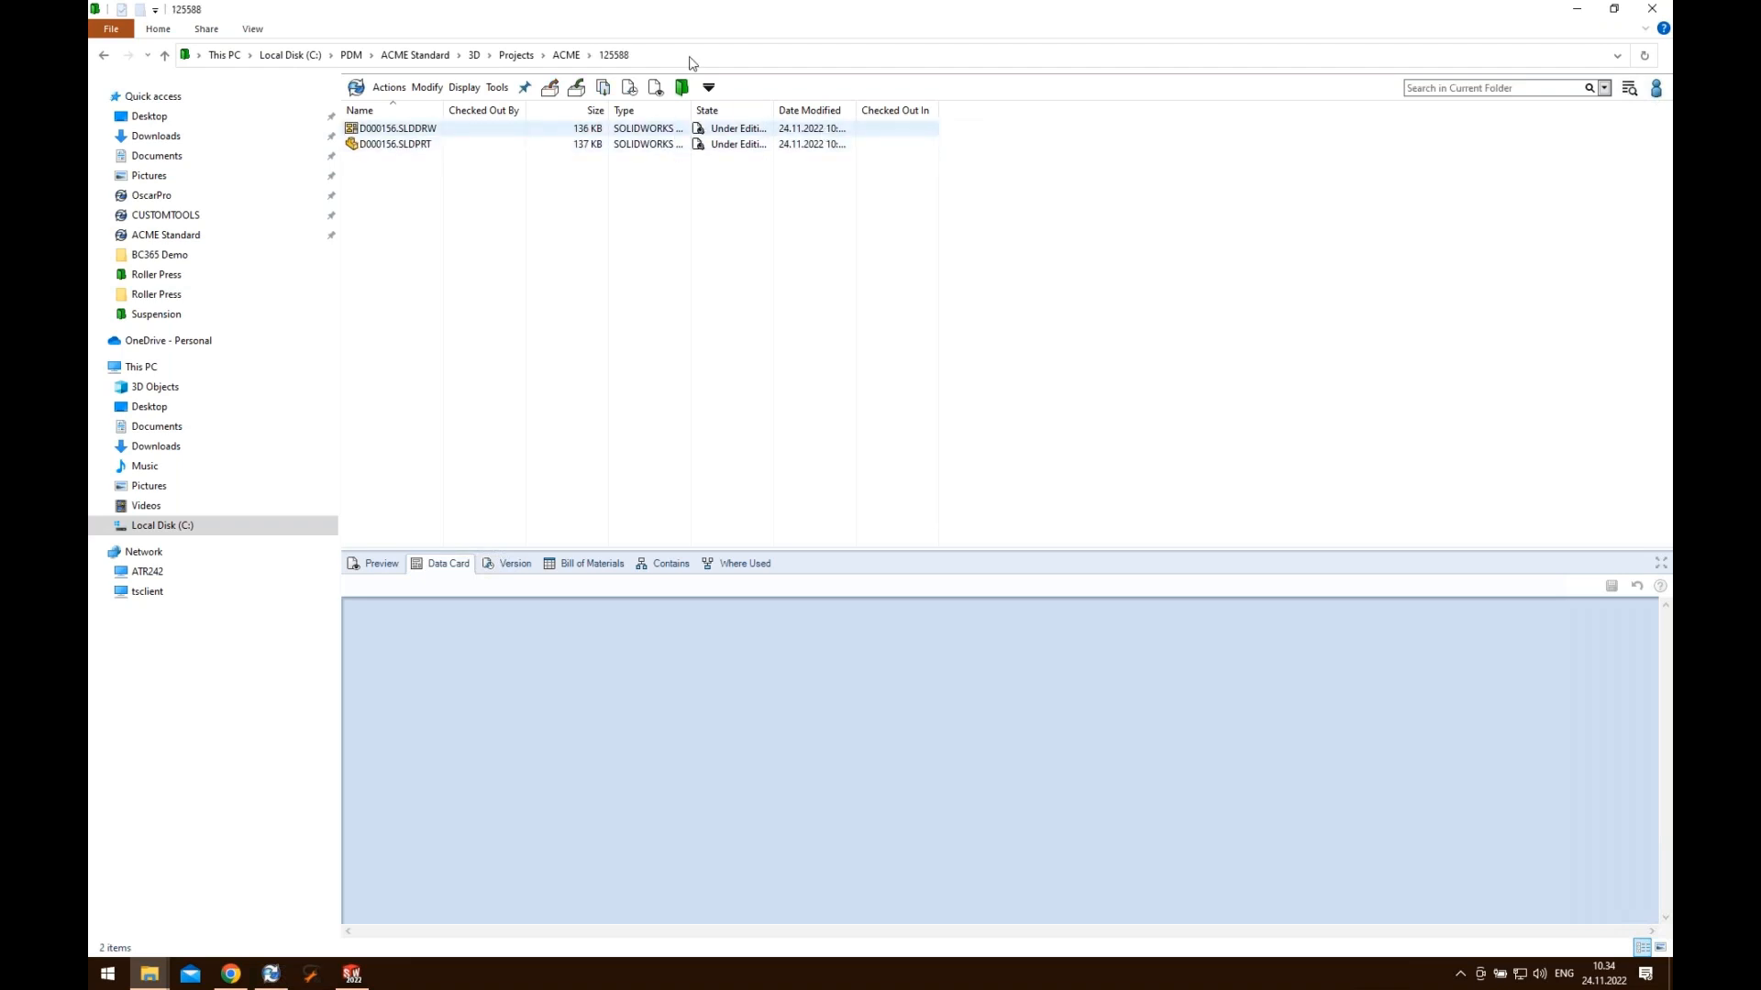
- Add "Webinar" after the number in the D000156.SLDPRT file name and widen the file name column
{"action": "left_click", "coordinate": [411, 147]}
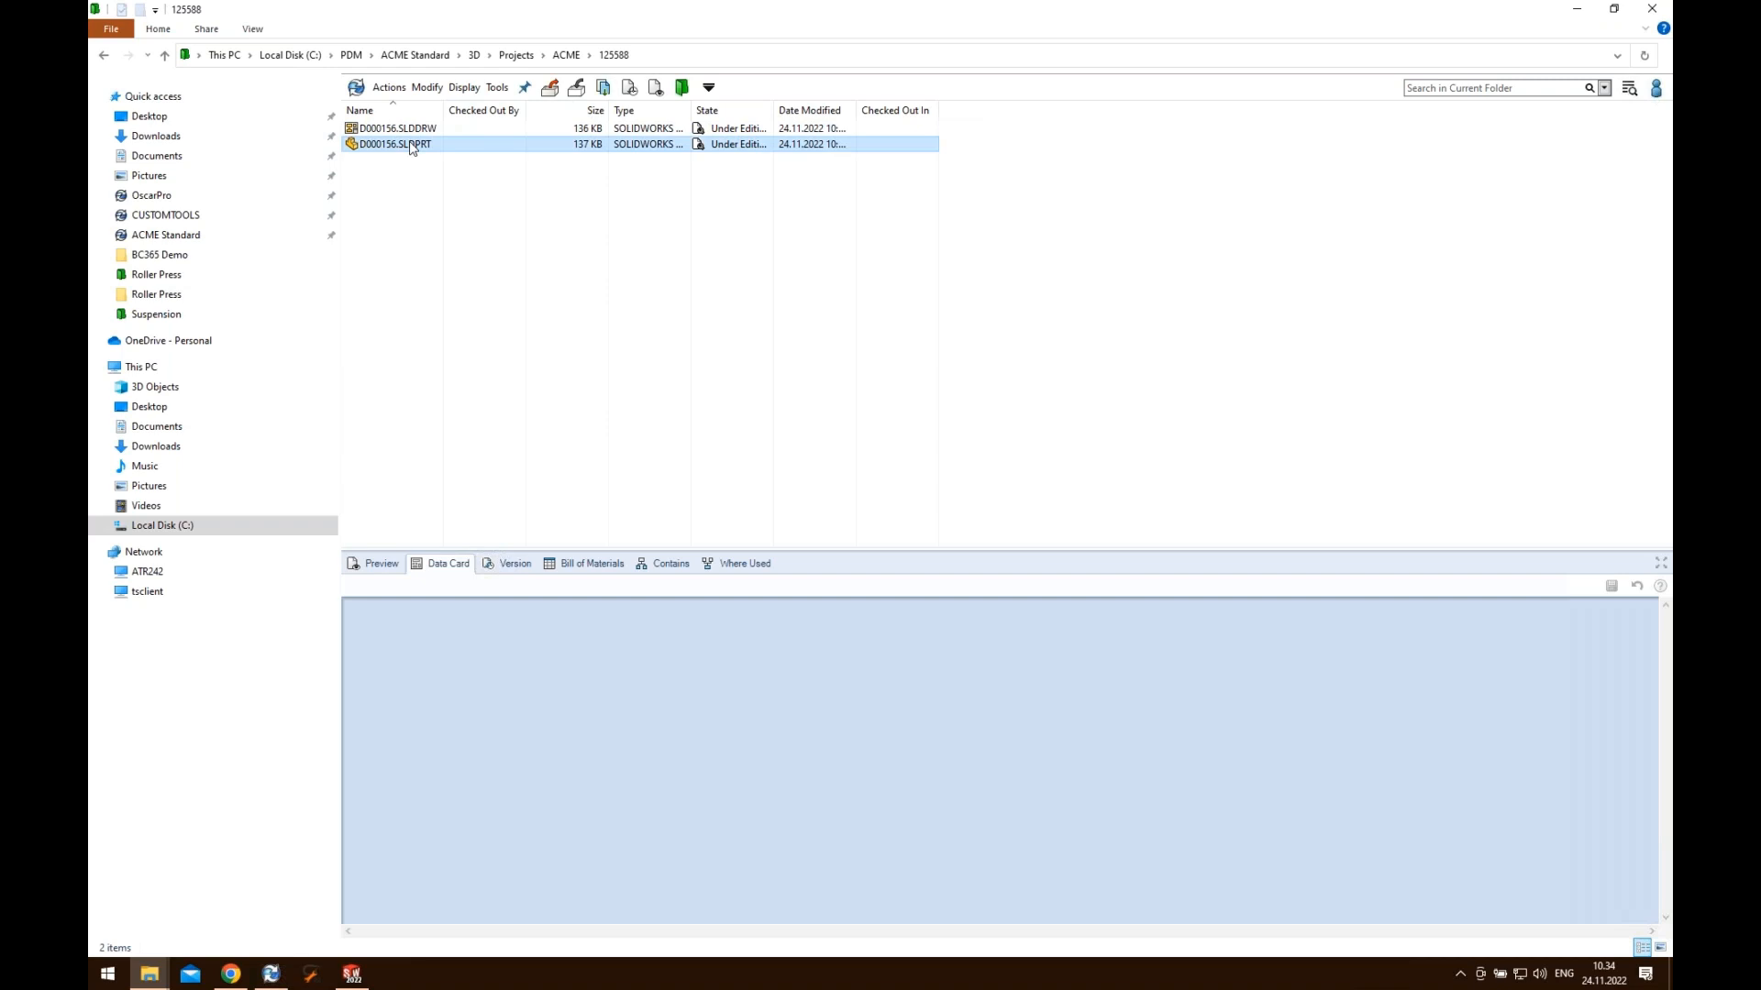
{"action": "left_click", "coordinate": [411, 145]}
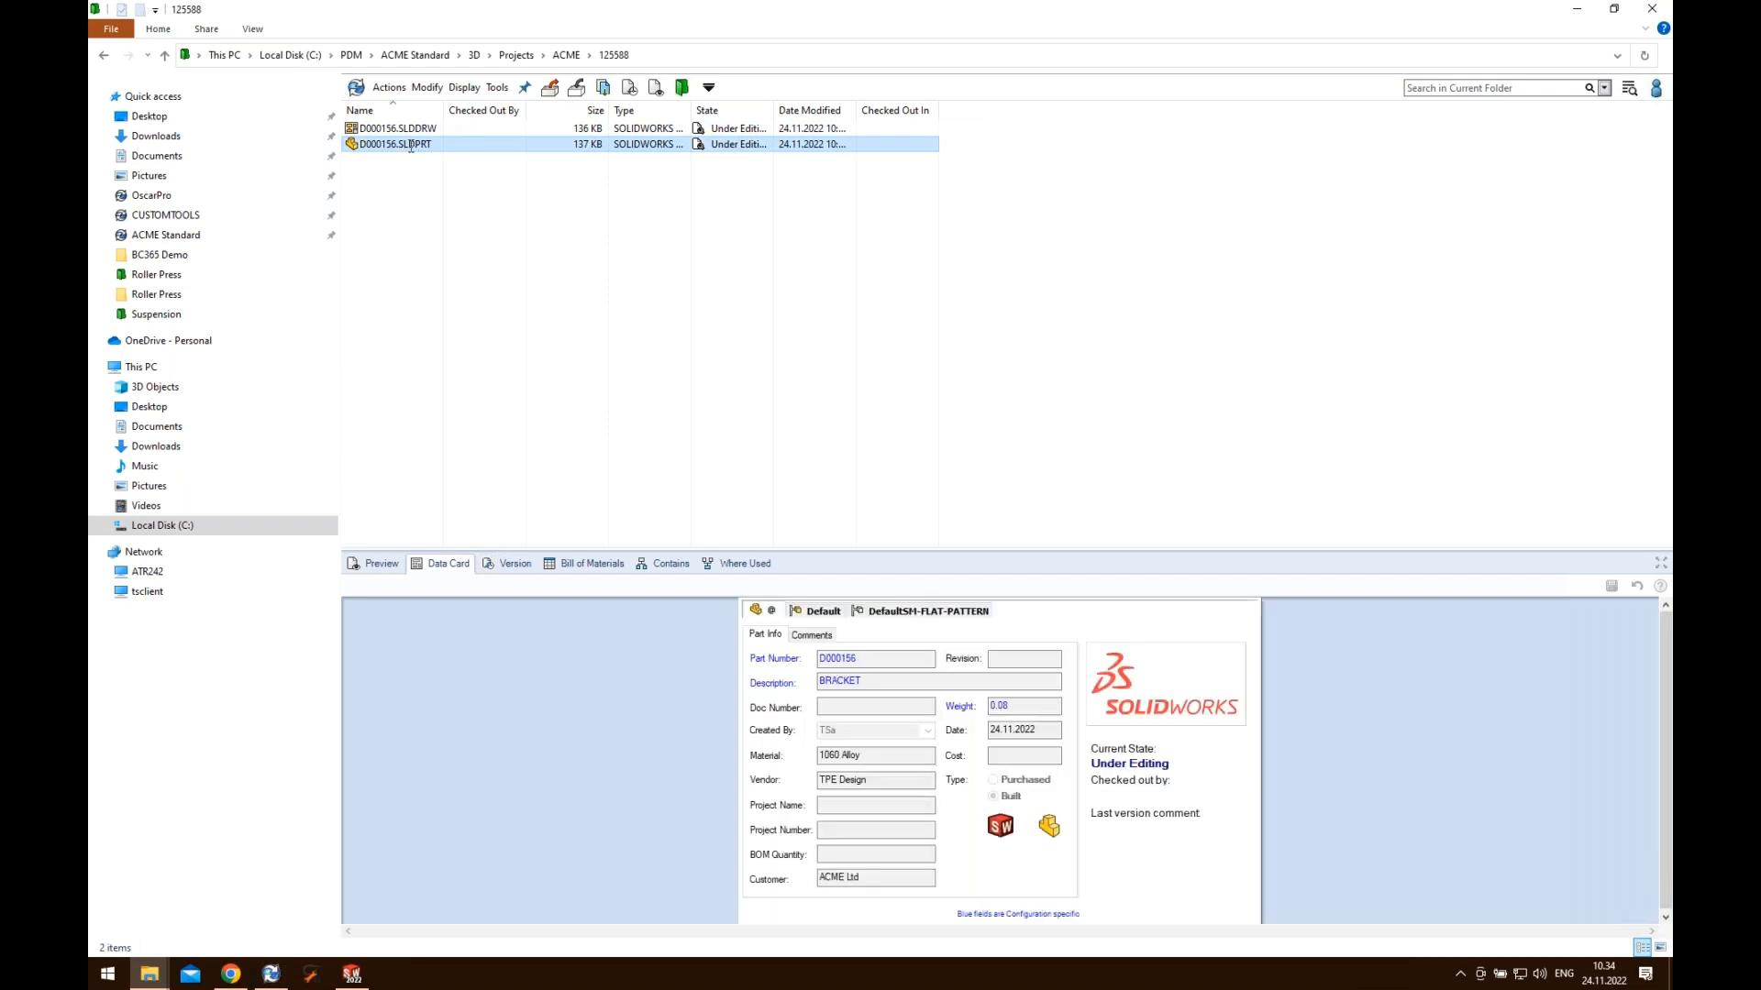
{"action": "key", "text": "Right"}
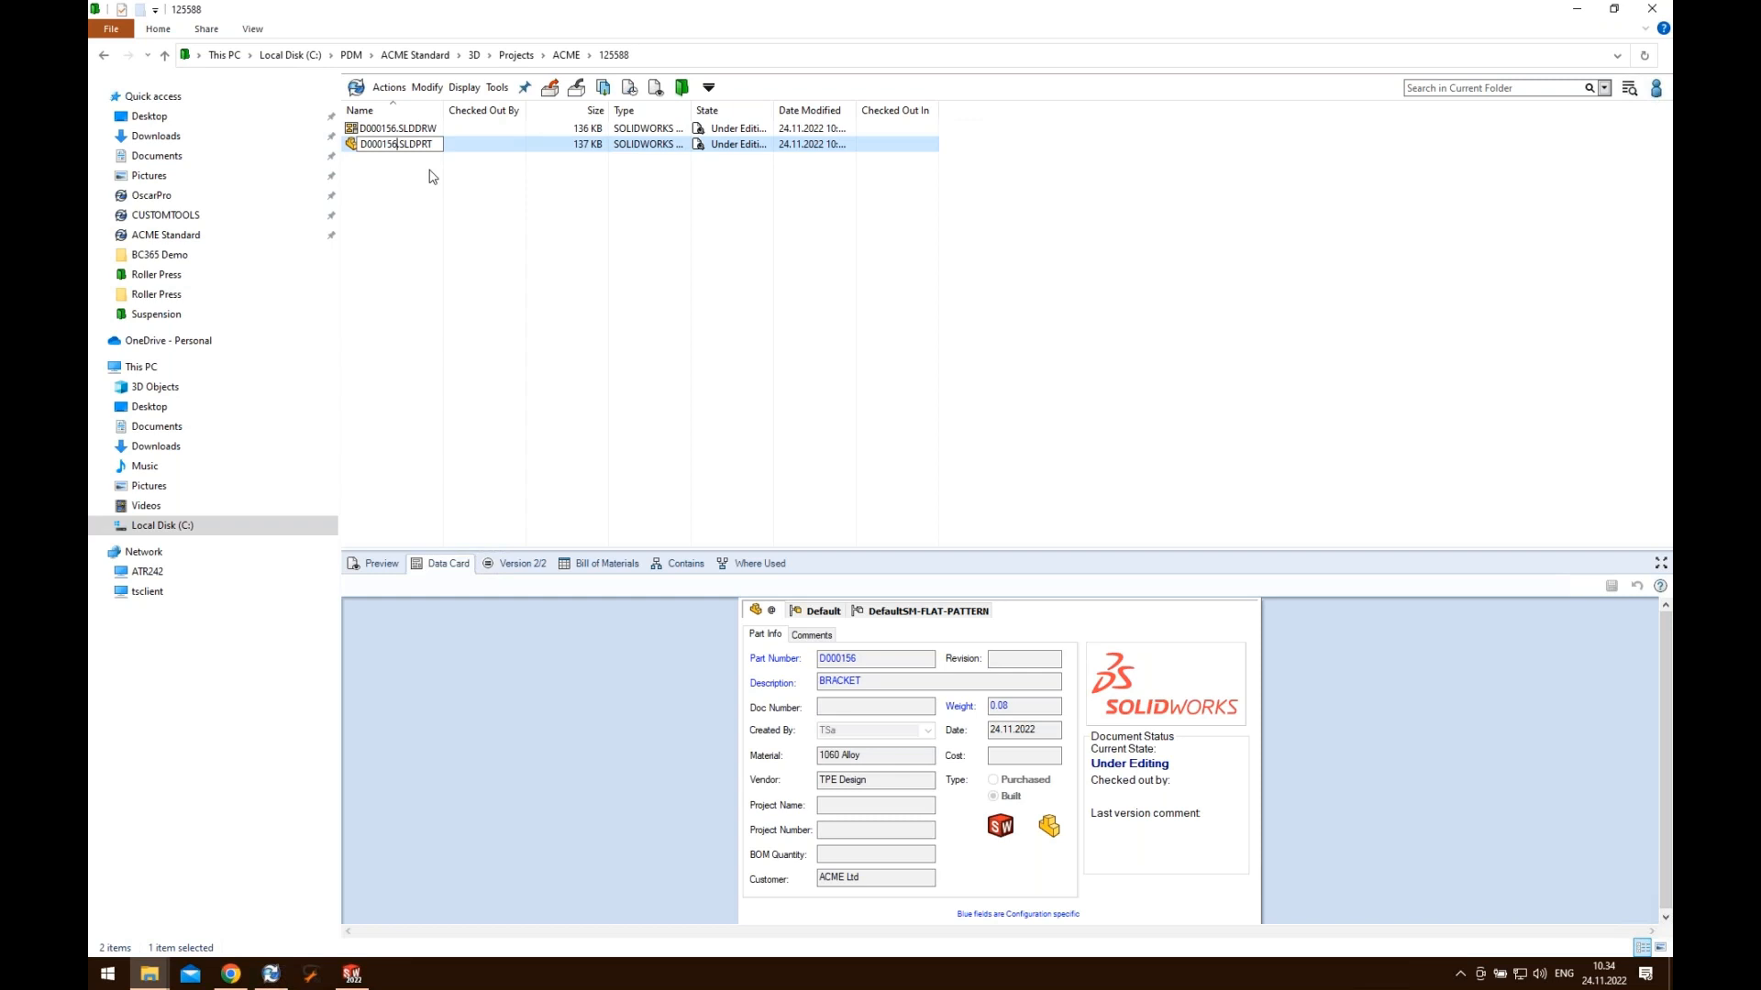
{"action": "type", "text": "Webinar"}
{"action": "key", "text": "Return"}
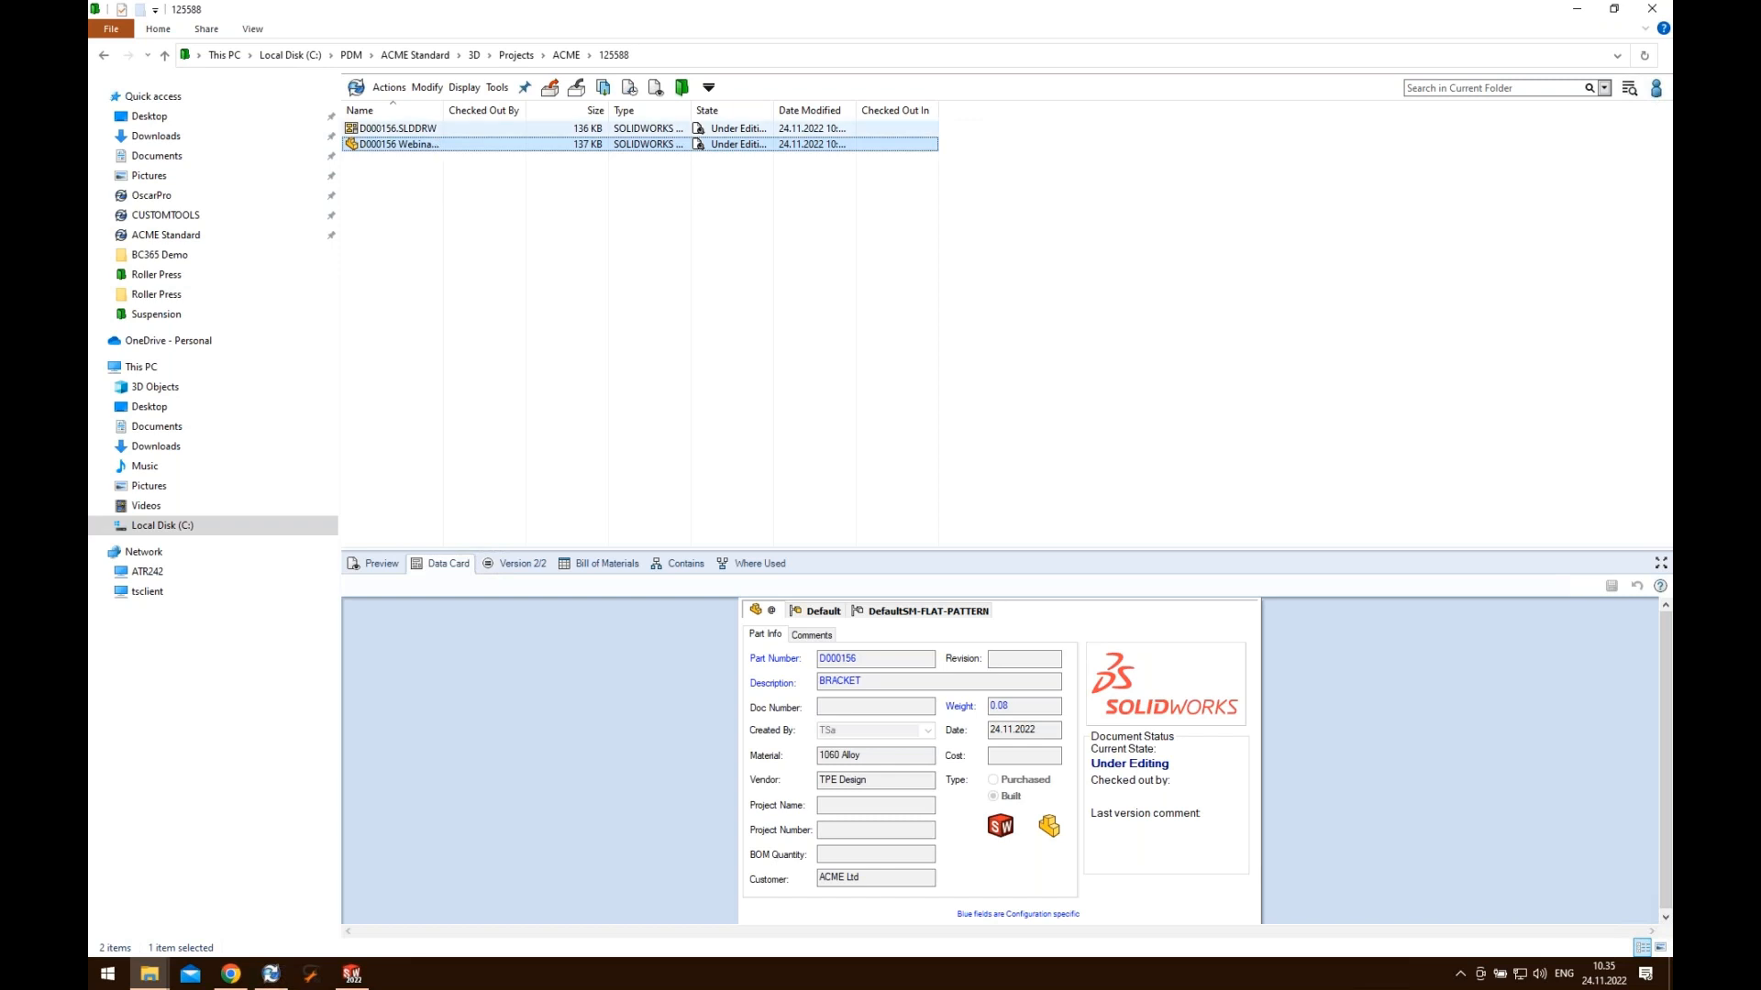
{"action": "left_click_drag", "start_coordinate": [444, 110], "coordinate": [455, 117]}
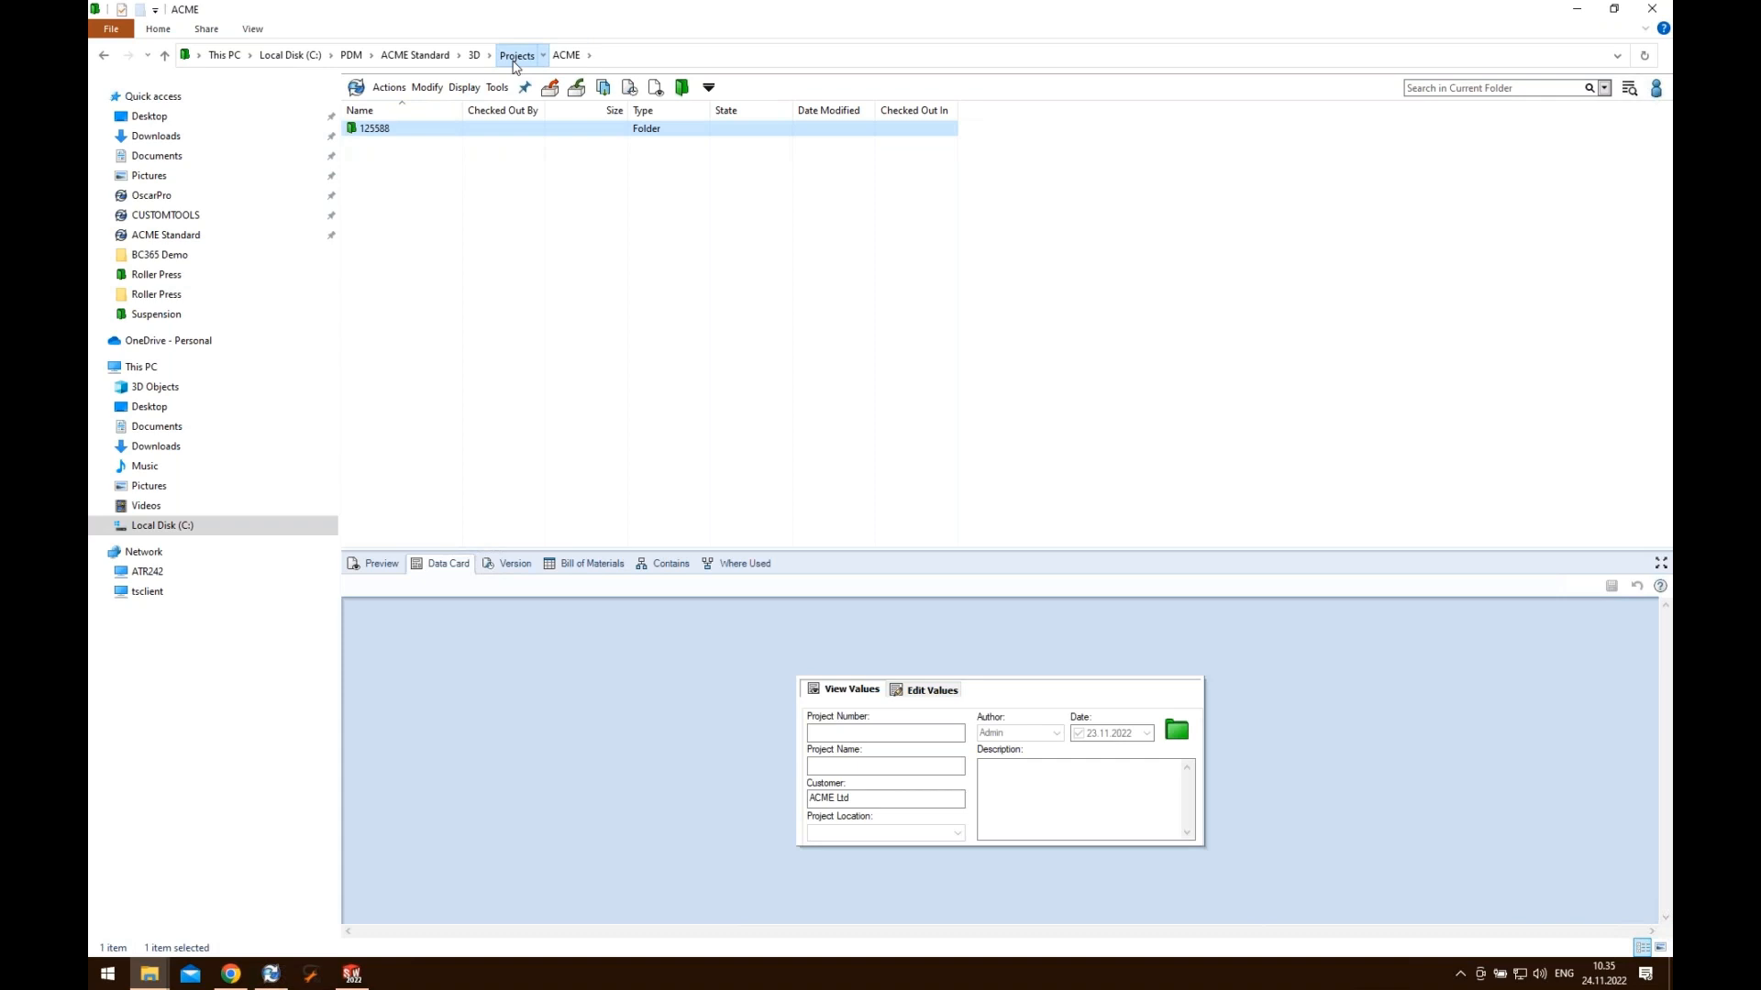
- Try to delete D000155.SLDDRW and D000155.SLDPRT from the vault's Projects > 555666 folder
{"action": "key", "text": "BackSpace"}
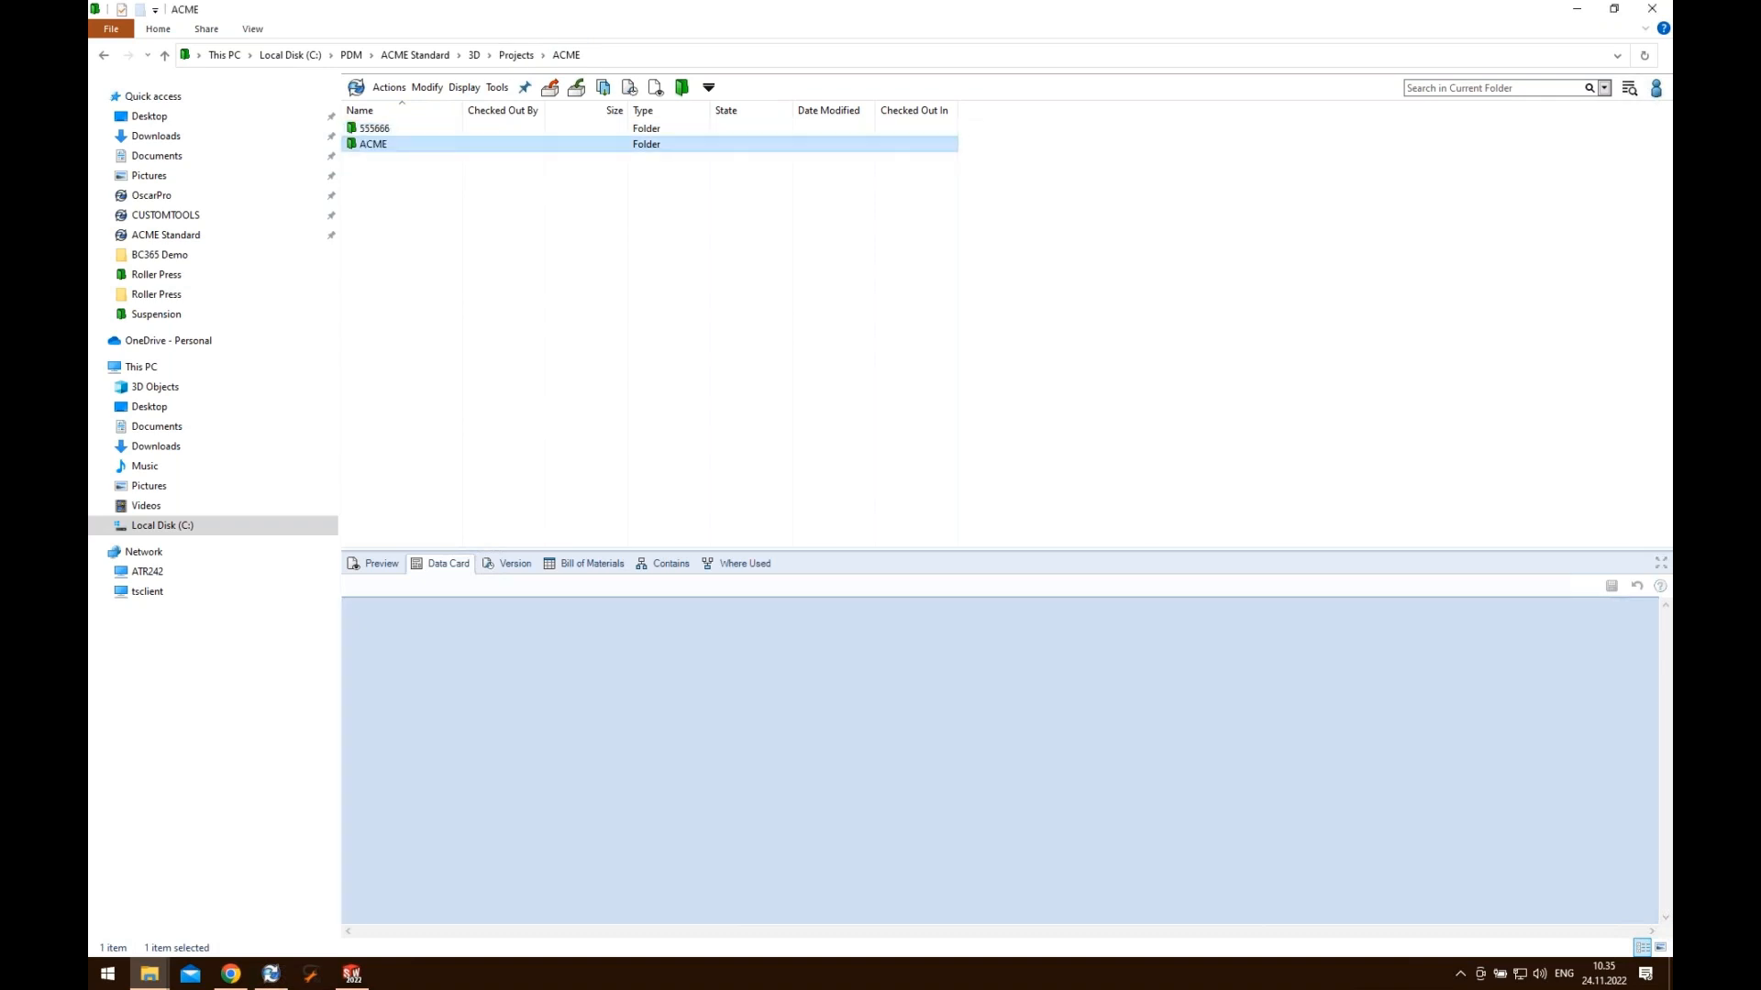
{"action": "key", "text": "Return"}
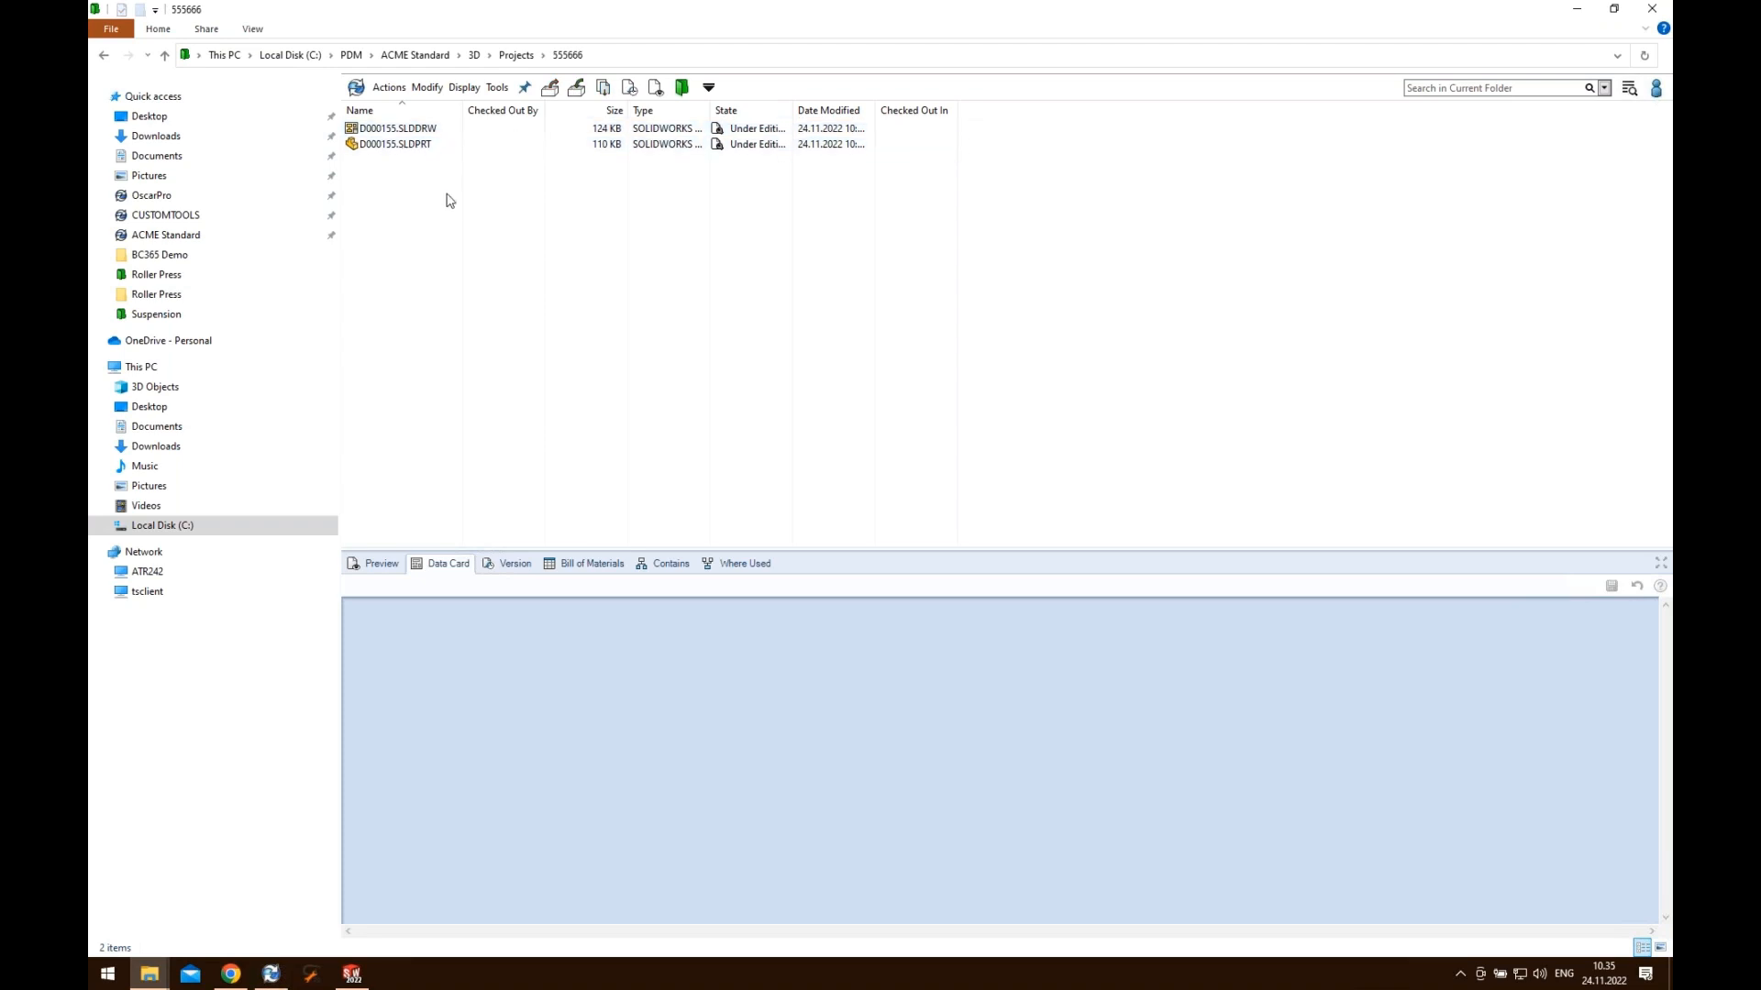
{"action": "left_click_drag", "start_coordinate": [453, 198], "coordinate": [404, 136]}
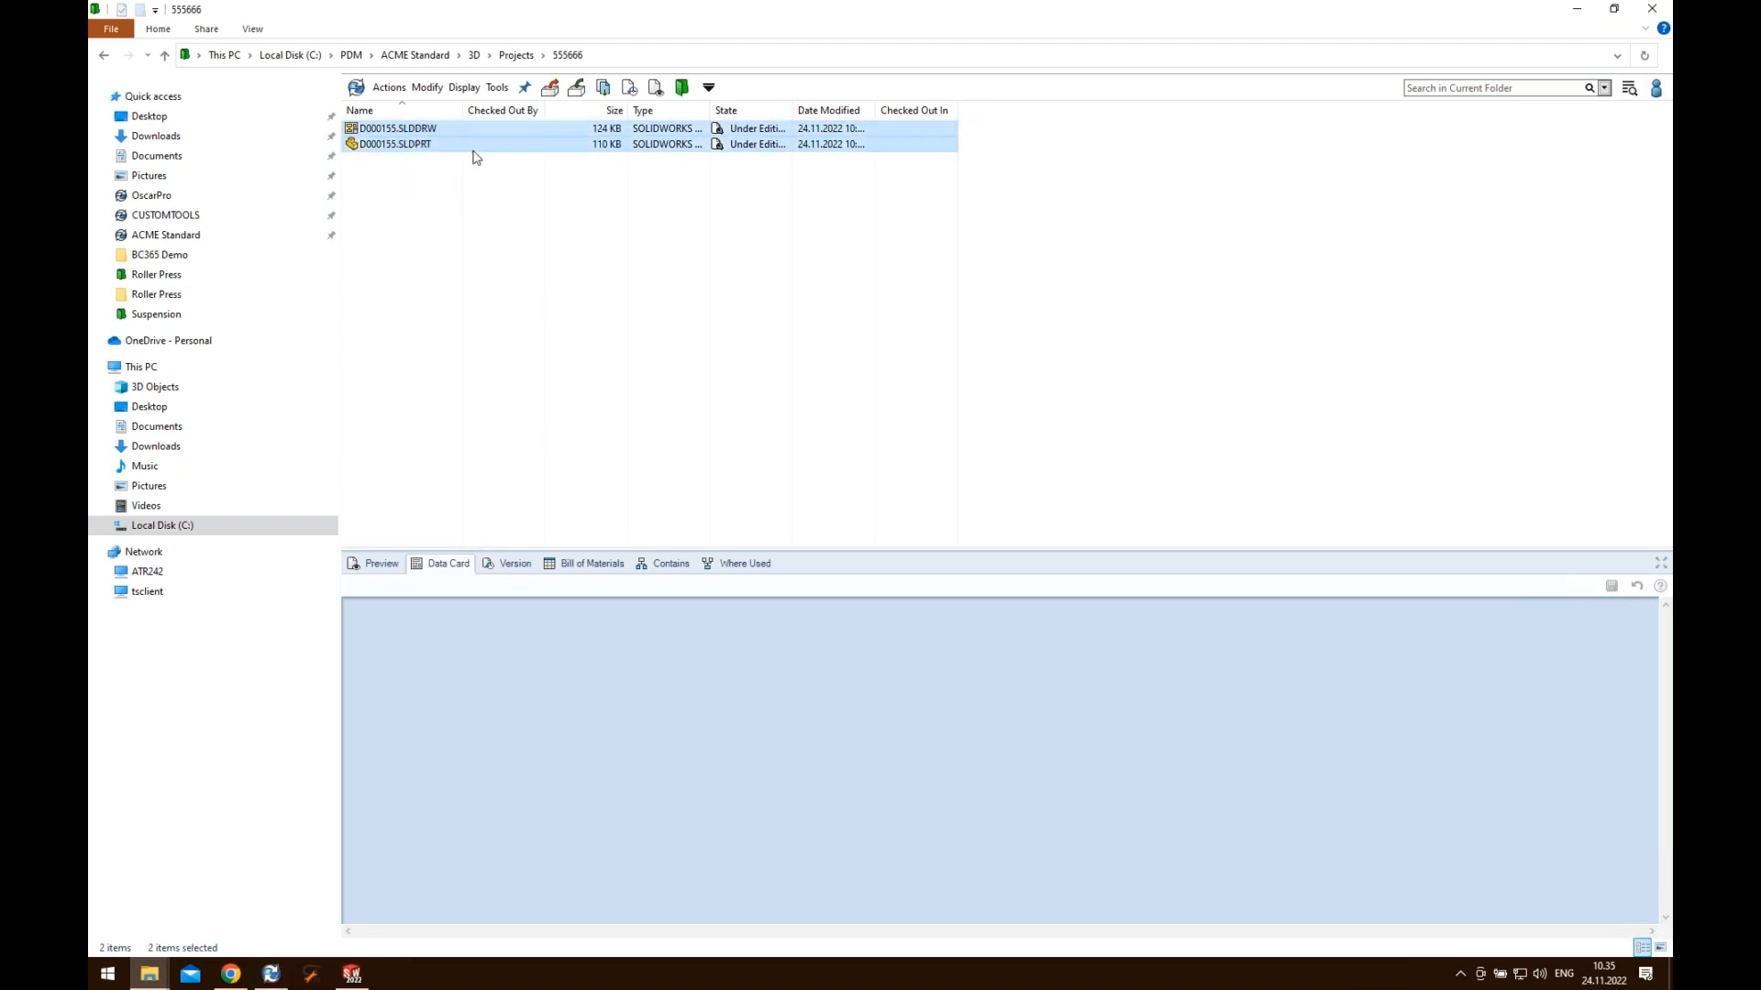
{"action": "key", "text": "Delete"}
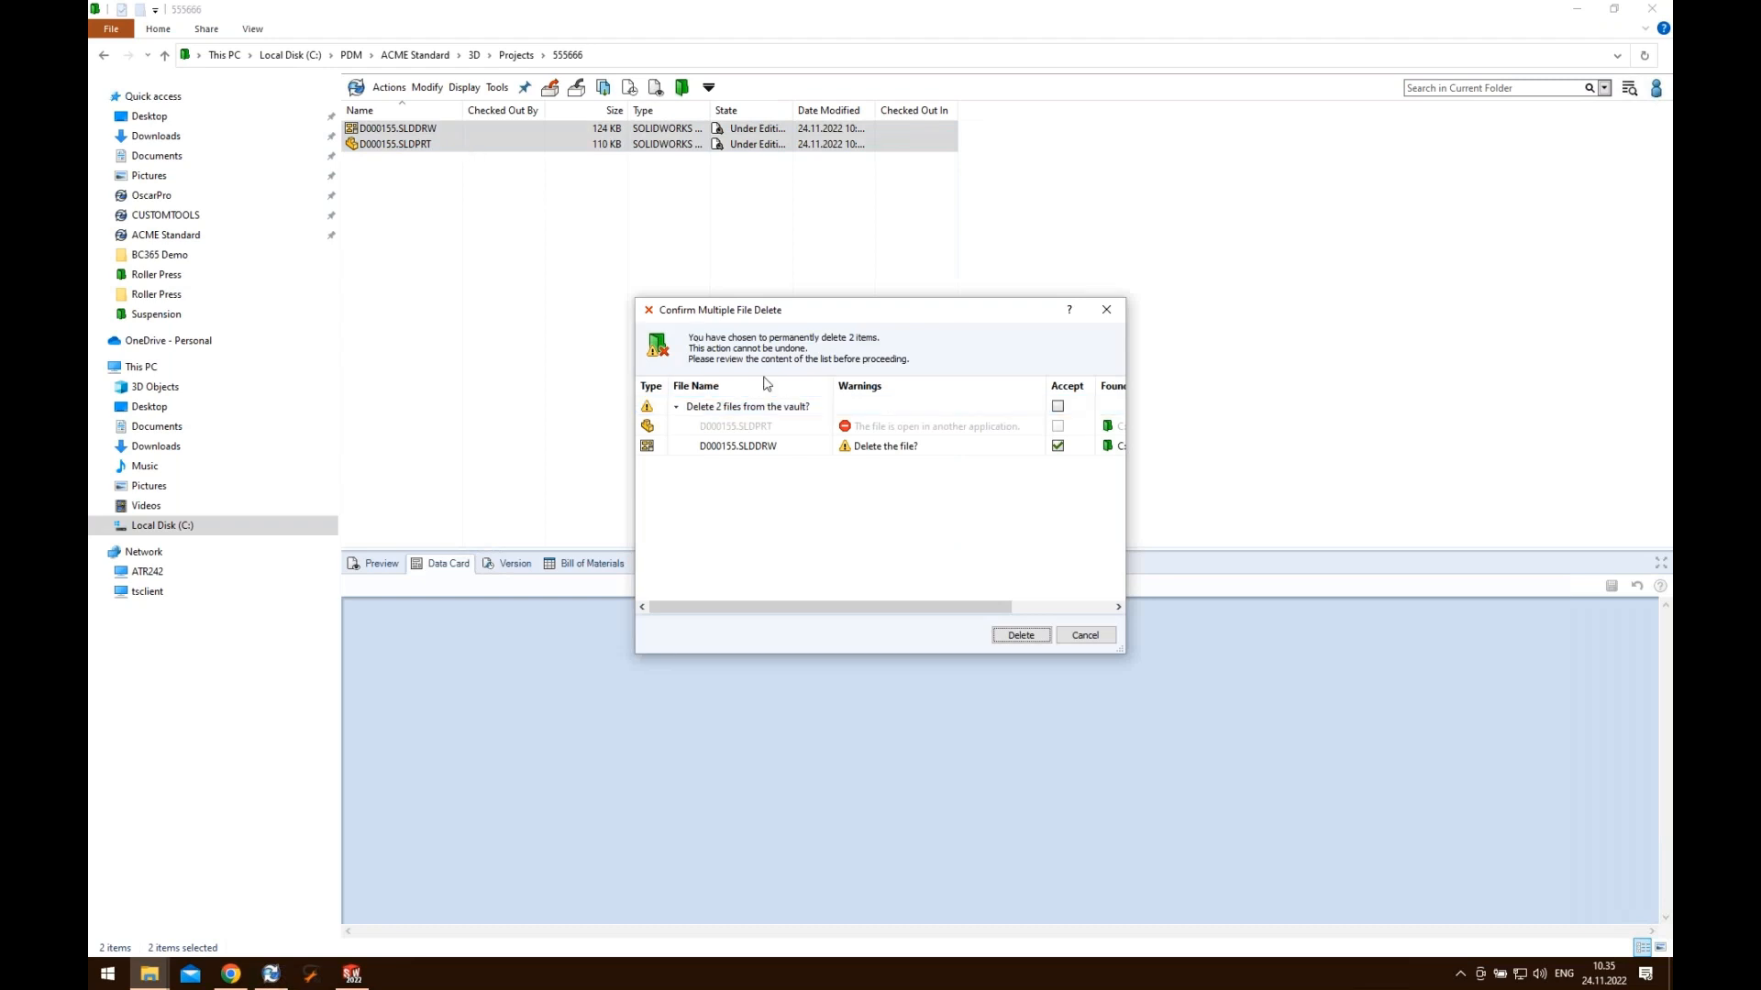
- Close the roller assembly in SOLIDWORKS without saving its changes, and cancel the pending vault deletion in File Explorer
{"action": "left_click", "coordinate": [354, 975]}
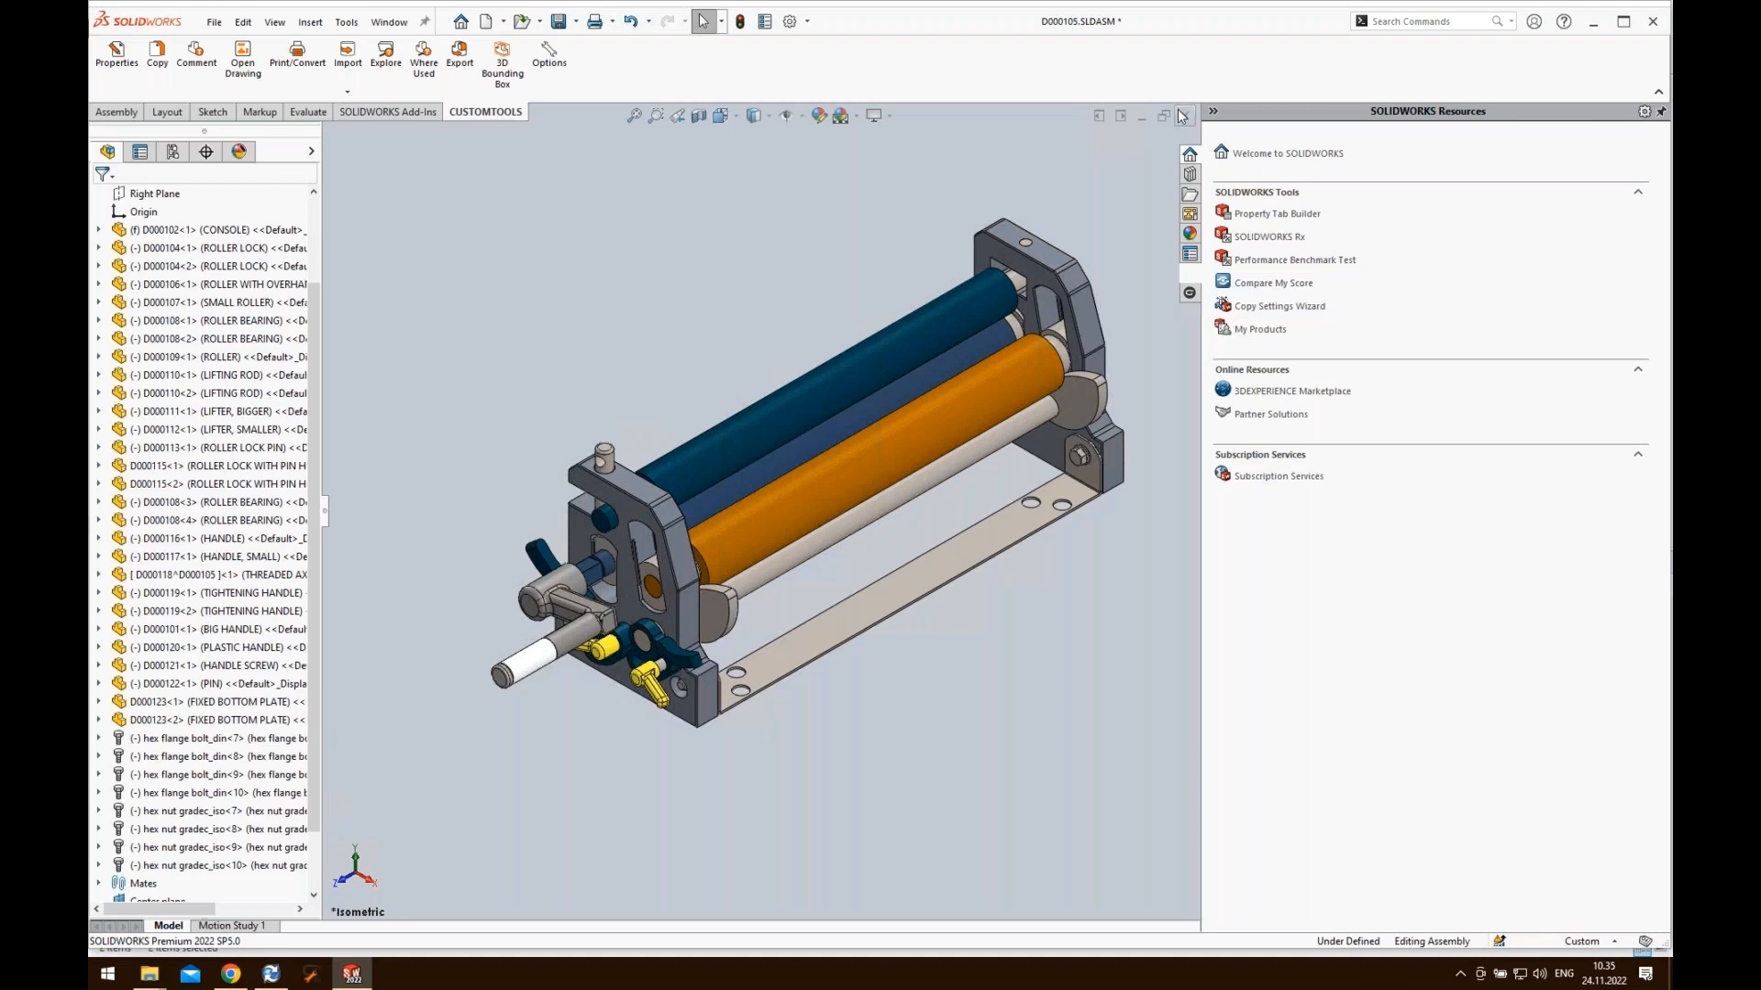
{"action": "left_click", "coordinate": [1184, 115]}
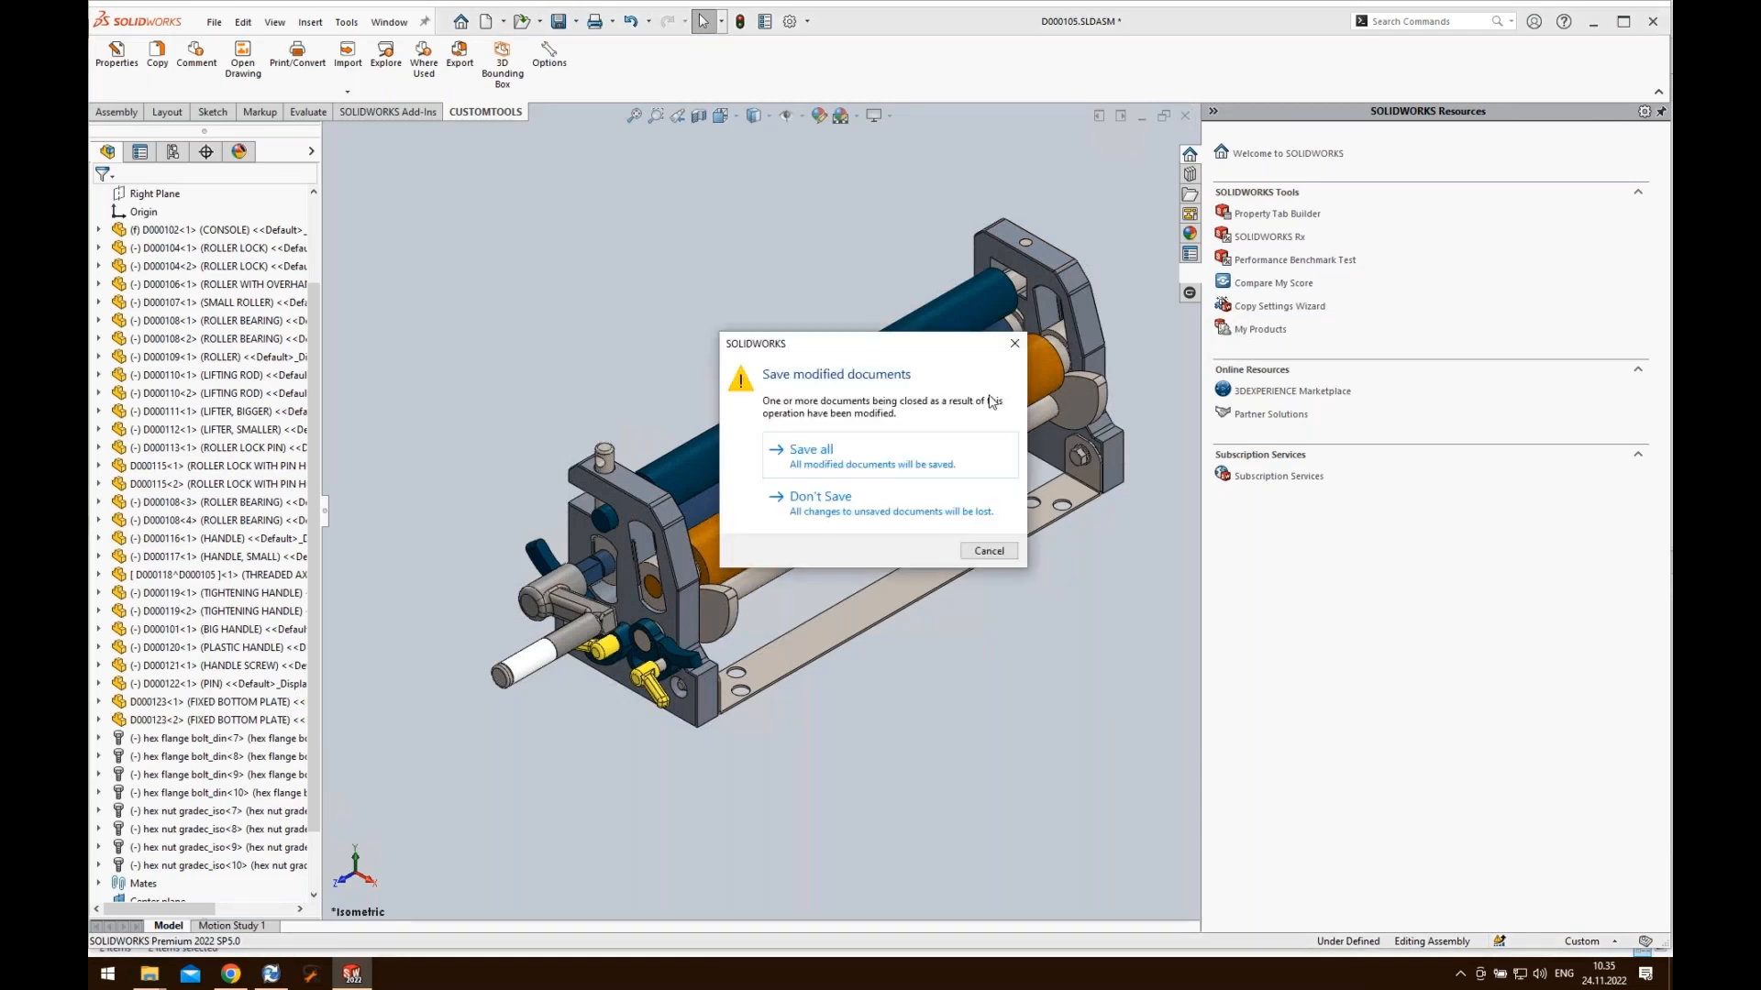
{"action": "left_click", "coordinate": [862, 513]}
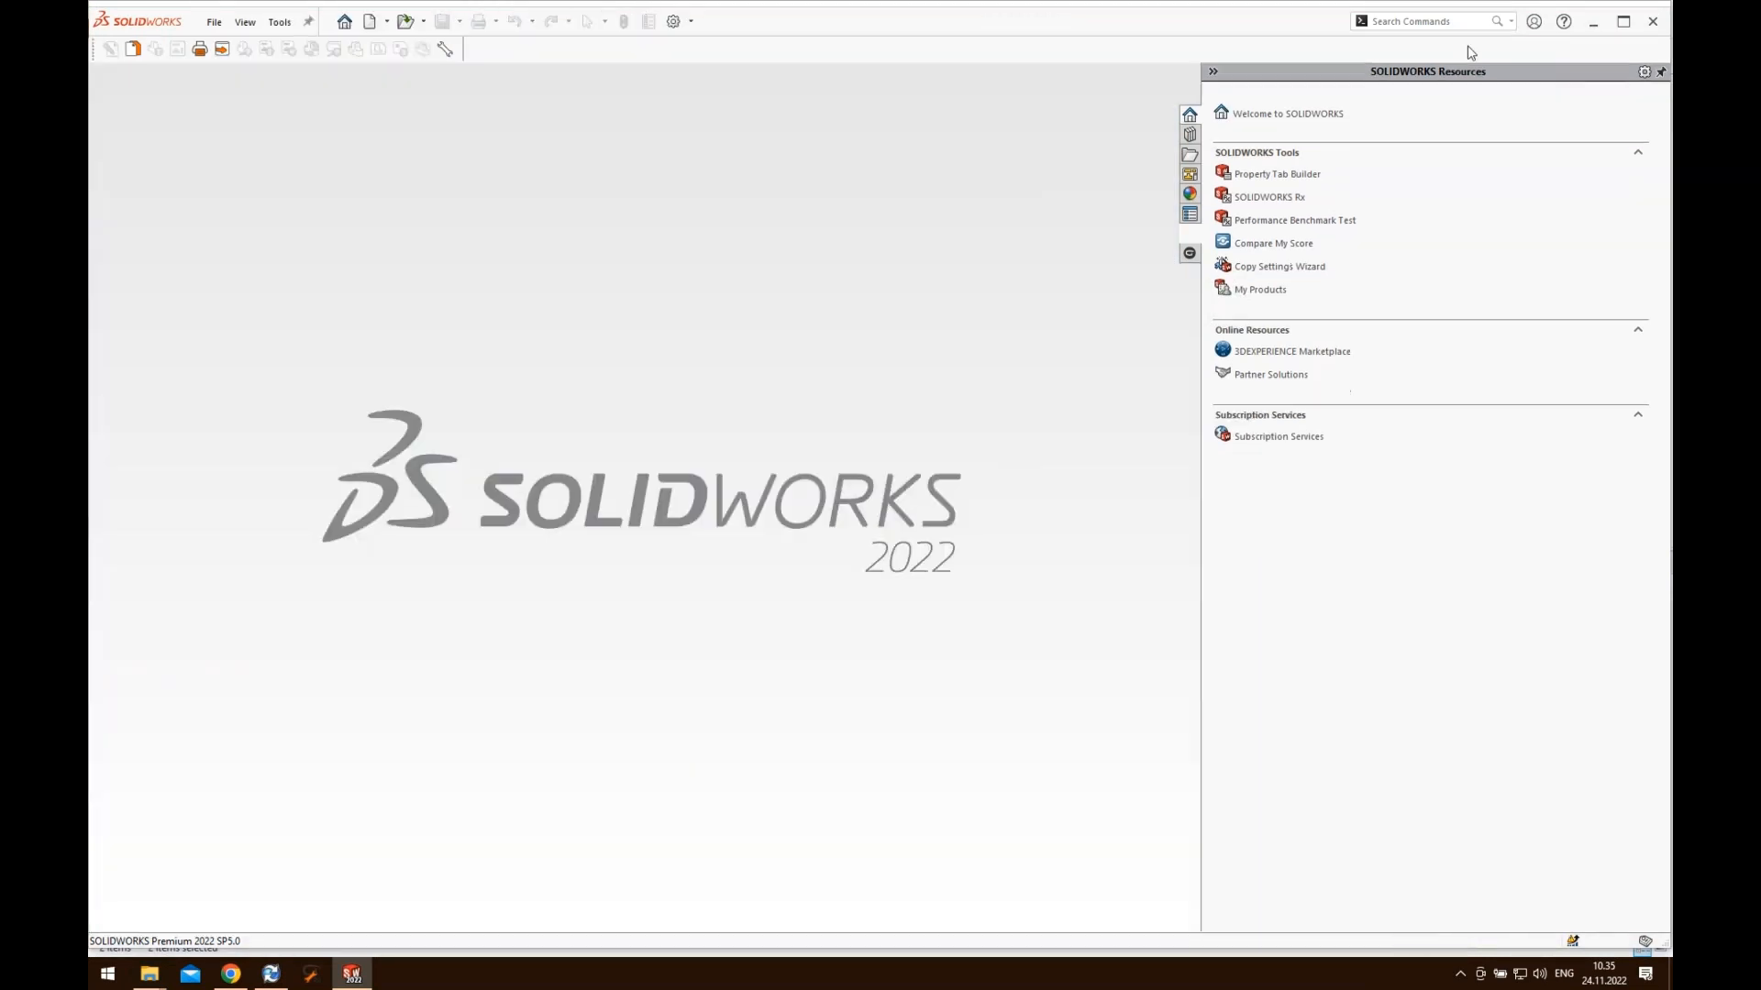
{"action": "left_click", "coordinate": [1592, 24]}
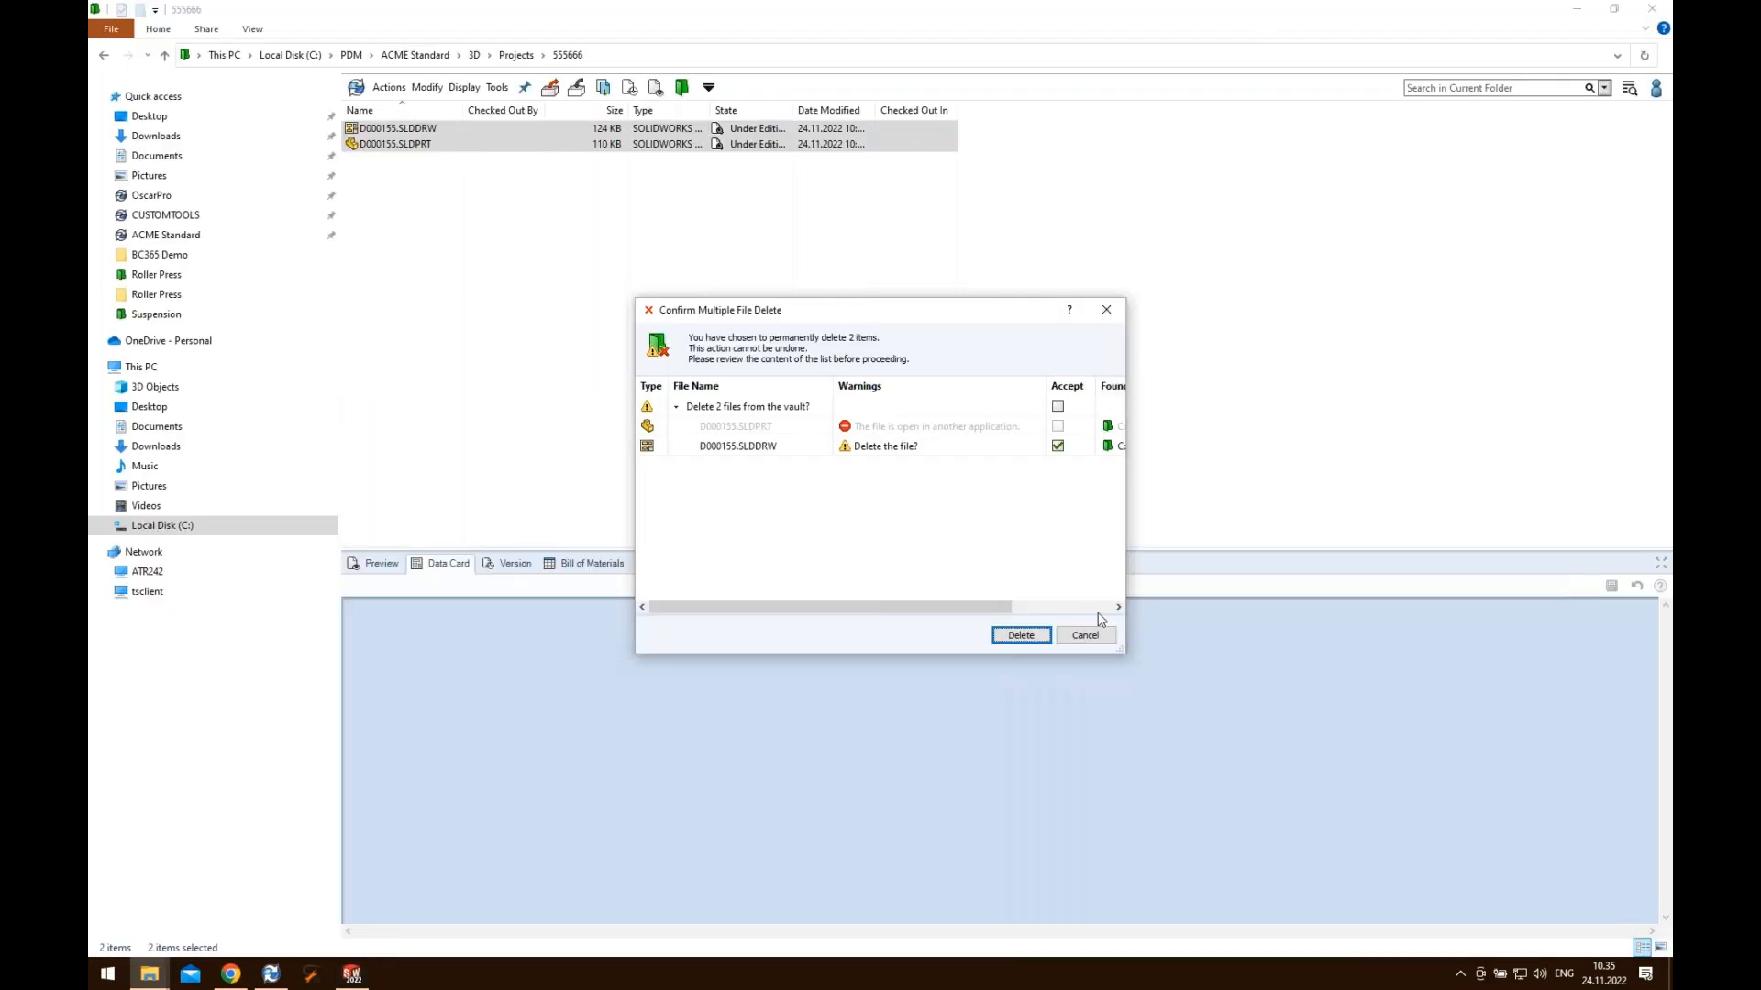
{"action": "left_click", "coordinate": [1096, 641]}
- Retry deleting the D000155 drawing and part with the assembly closed, and cancel the deletion
{"action": "left_click", "coordinate": [499, 224]}
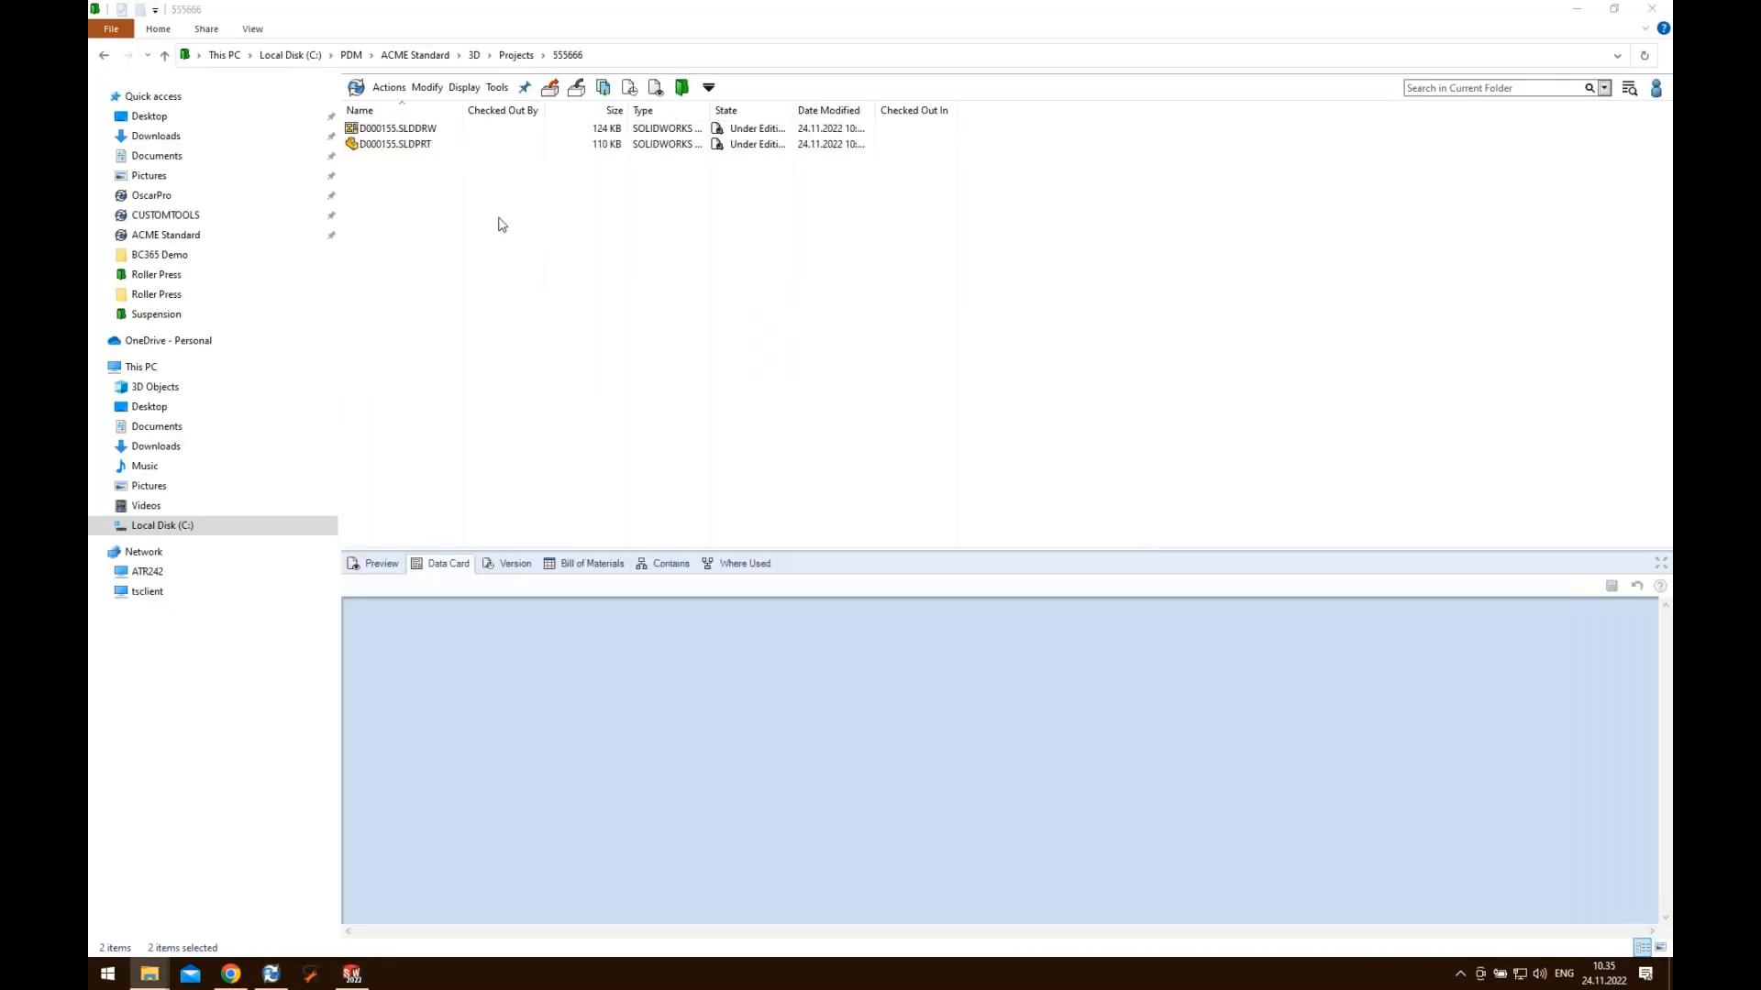
{"action": "left_click_drag", "start_coordinate": [487, 203], "coordinate": [407, 129]}
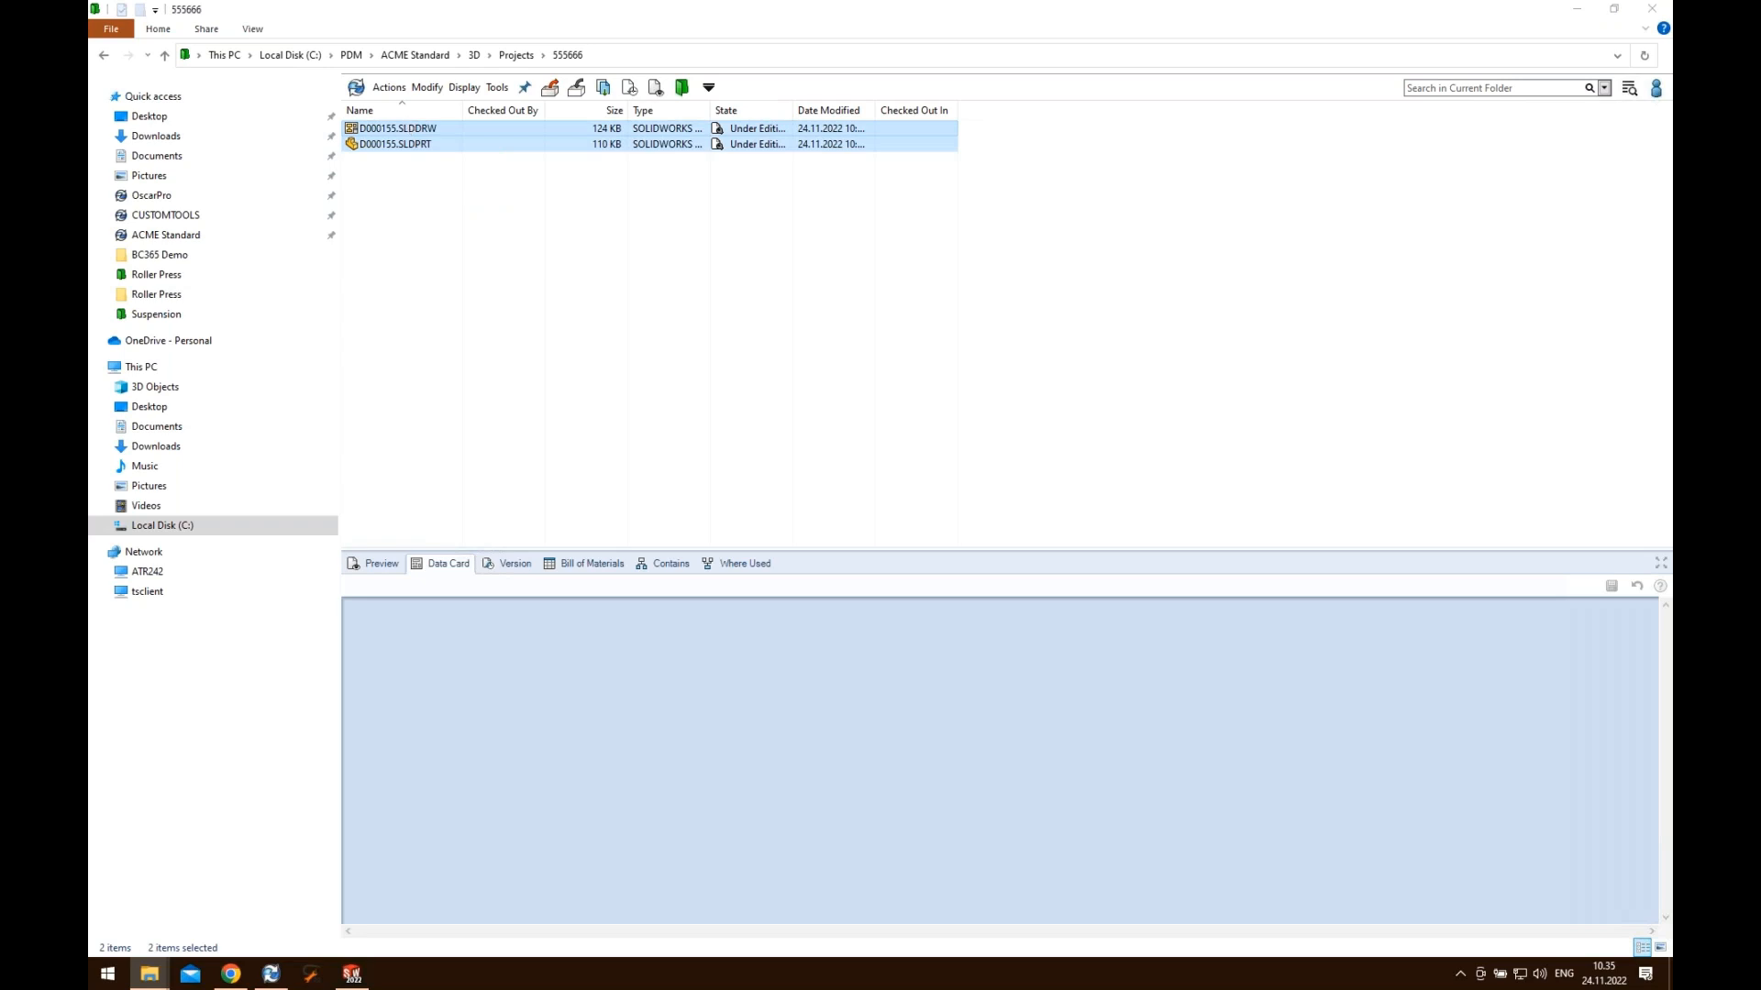
{"action": "key", "text": "Delete"}
{"action": "key", "text": "Escape"}
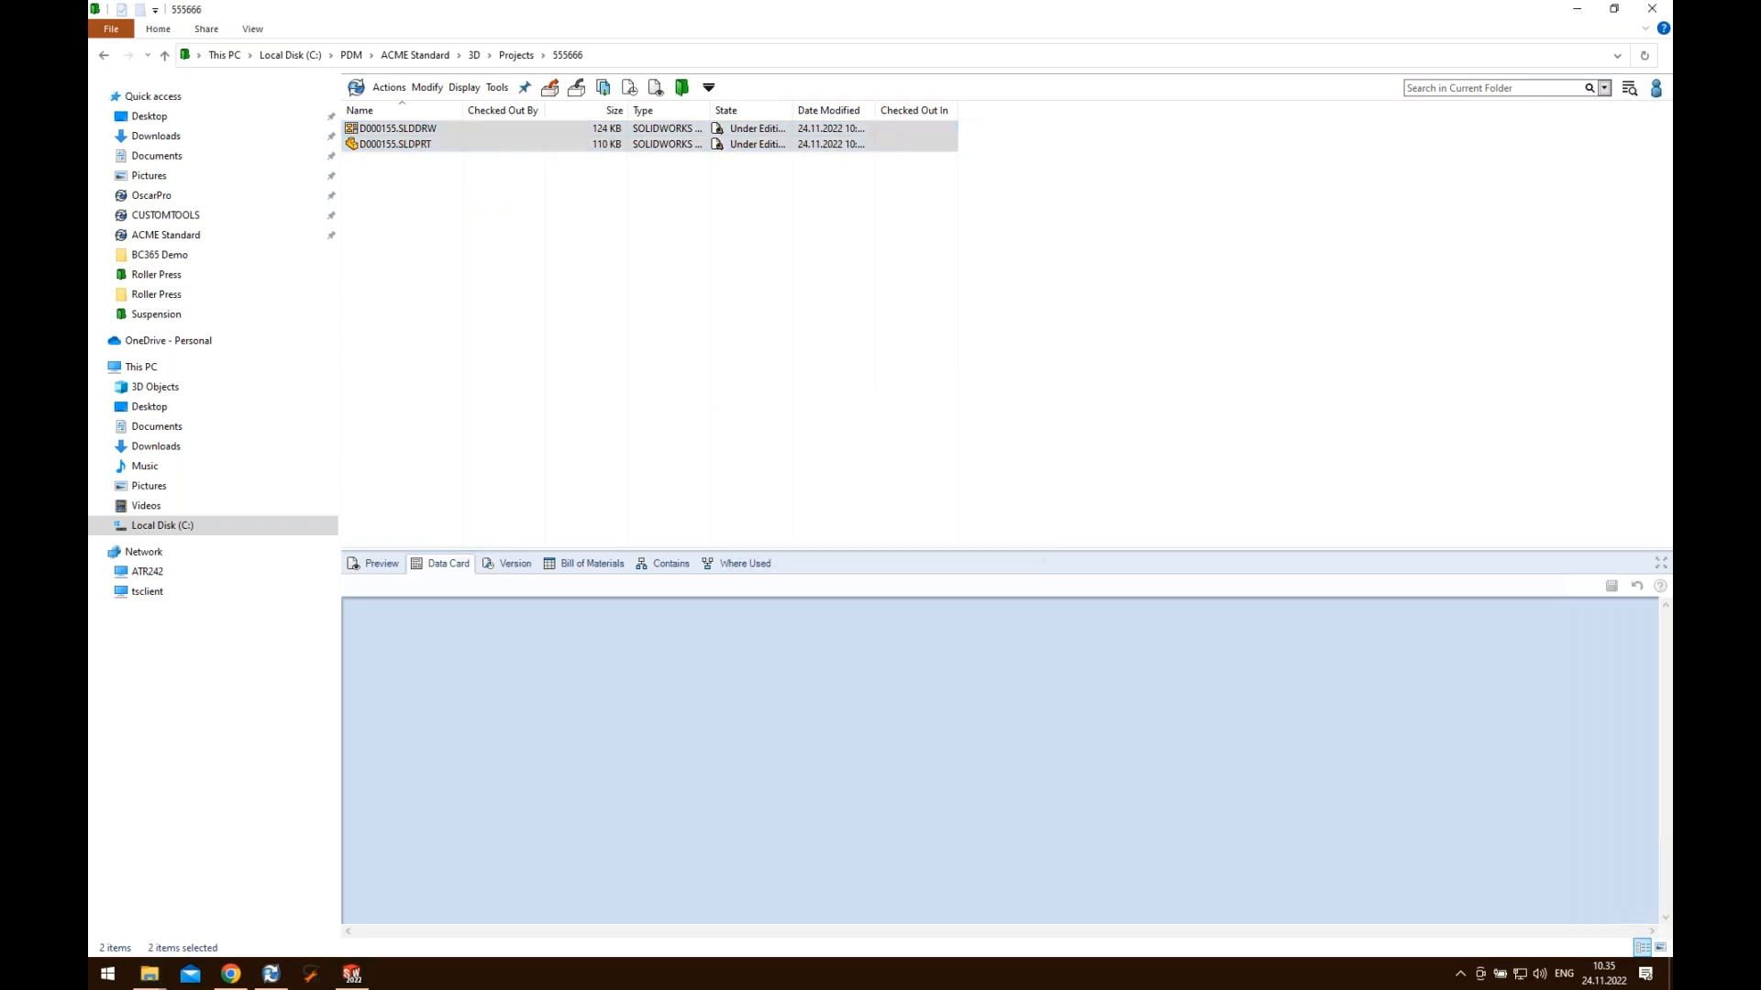
- Switch to SOLIDWORKS, show the CUSTOMTOOLS information pane, and deactivate the CUSTOMTOOLS 2022 add-in
{"action": "left_click", "coordinate": [353, 974]}
{"action": "left_click", "coordinate": [1190, 254]}
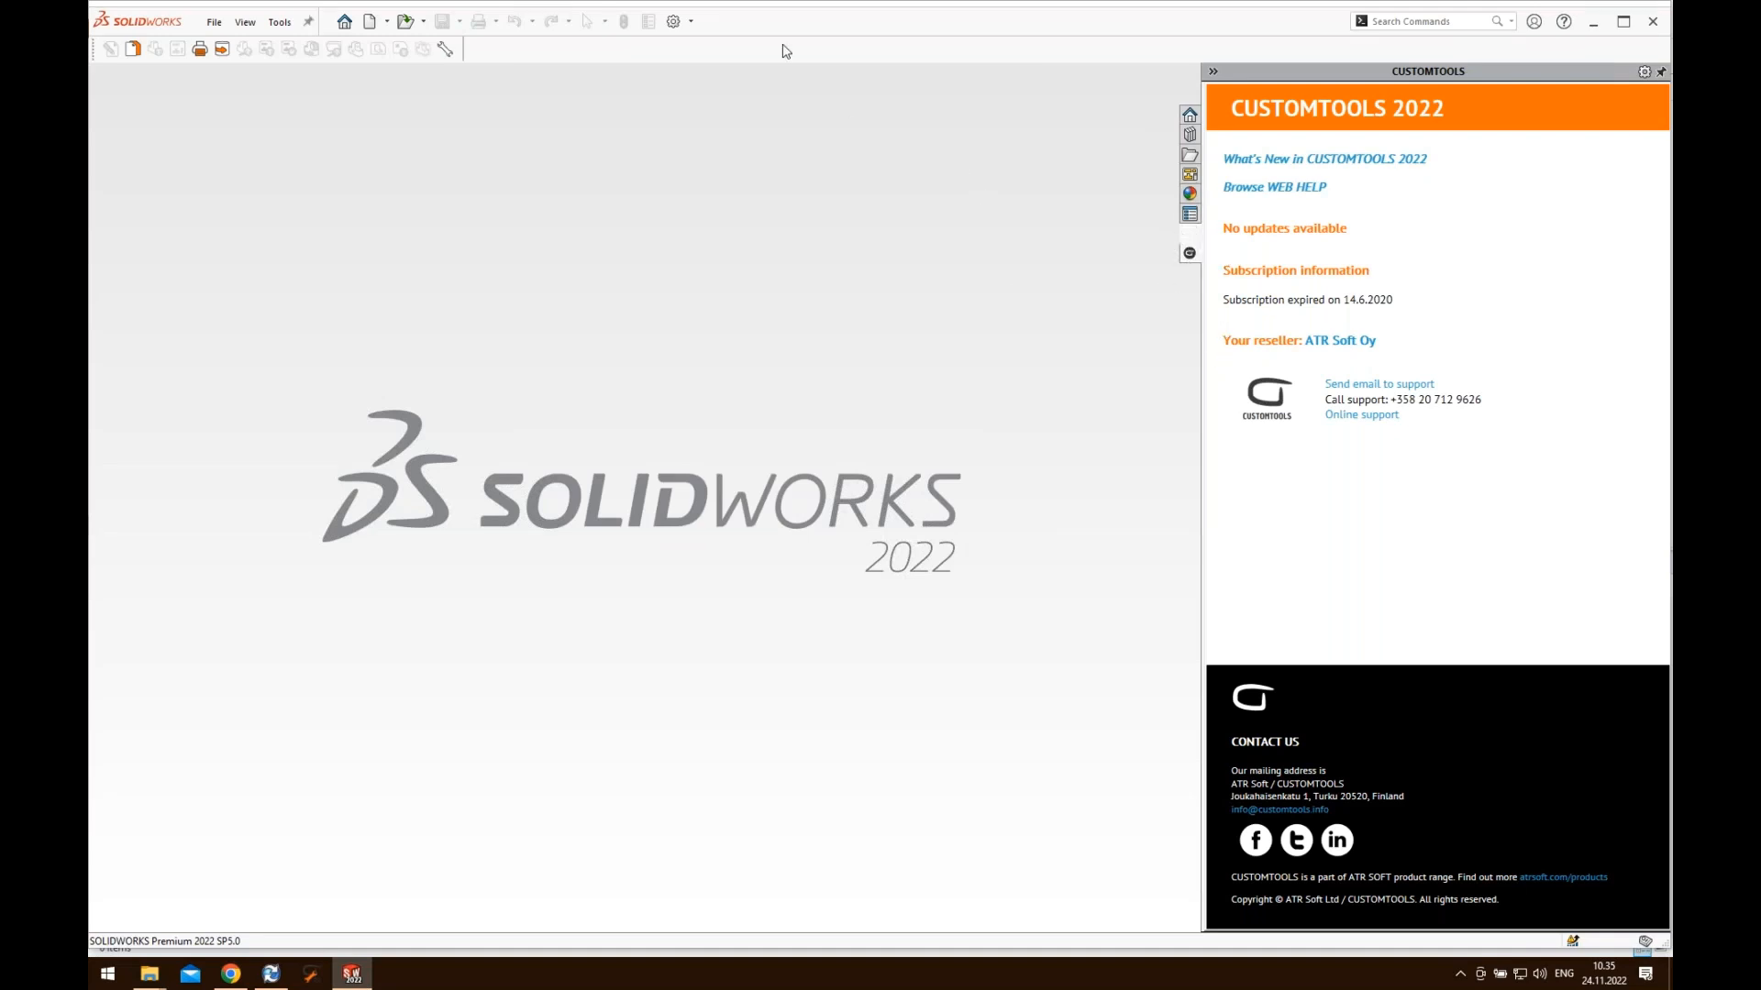
{"action": "left_click", "coordinate": [691, 21]}
{"action": "left_click", "coordinate": [691, 21]}
{"action": "left_click", "coordinate": [710, 63]}
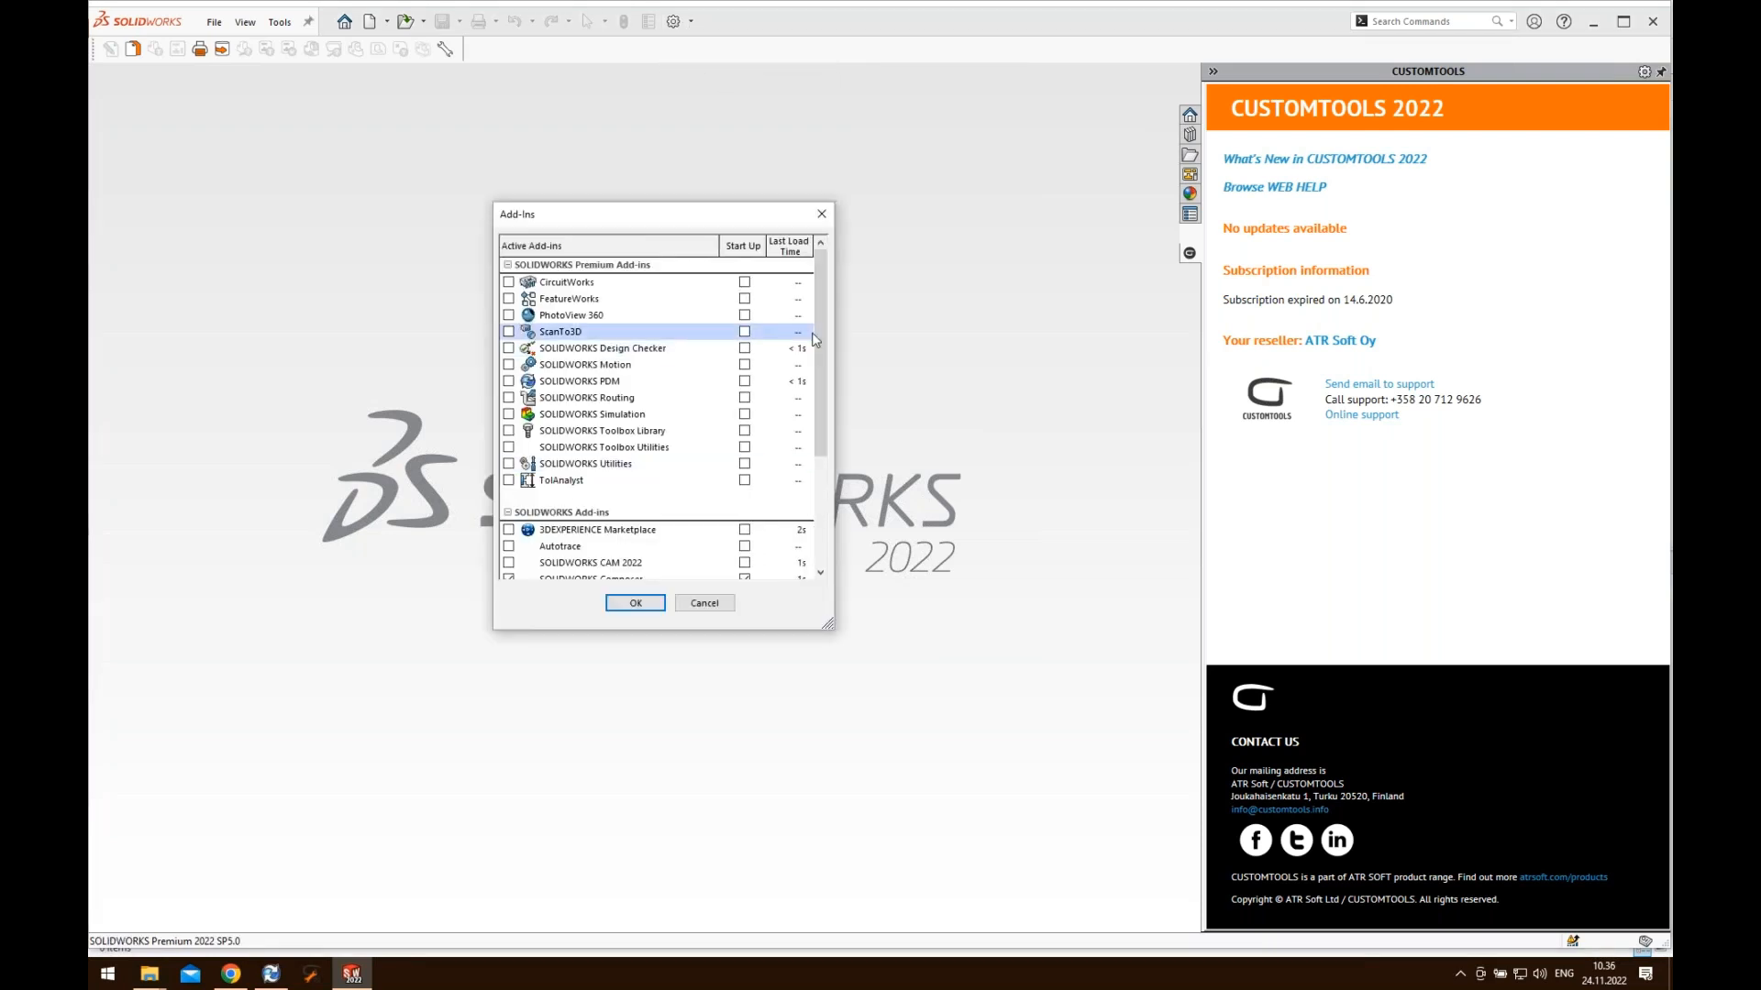
{"action": "left_click_drag", "start_coordinate": [823, 328], "coordinate": [825, 438]}
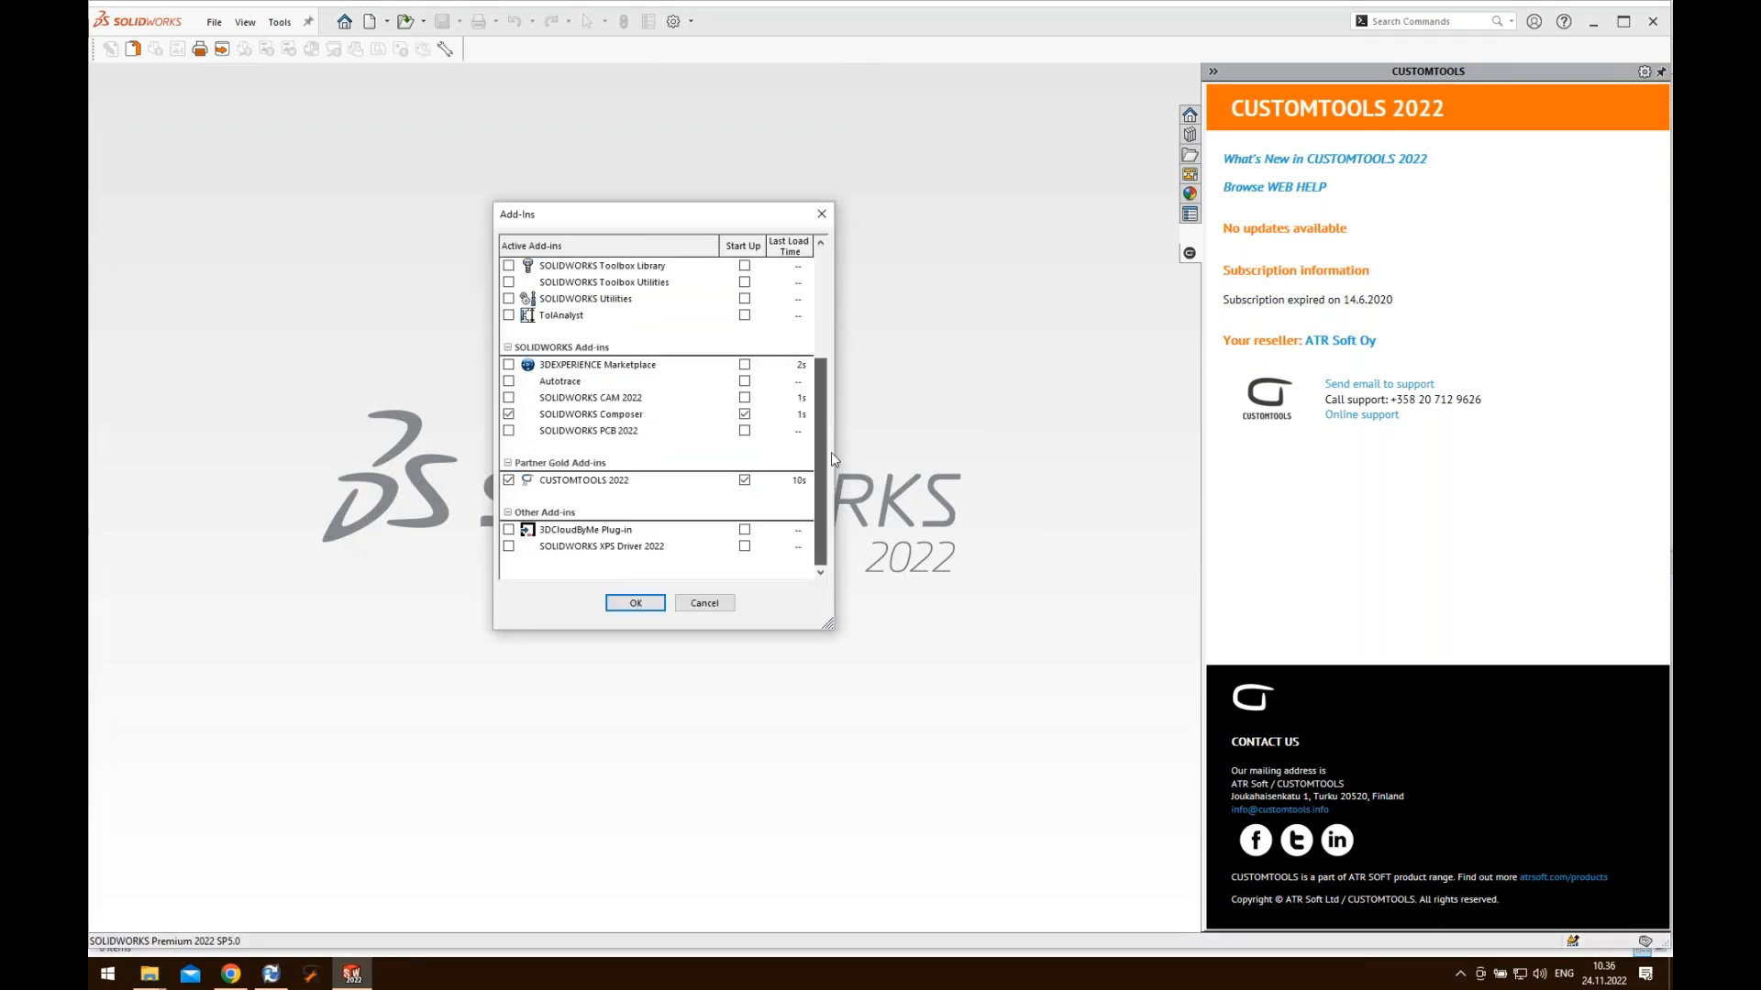
{"action": "left_click", "coordinate": [516, 486]}
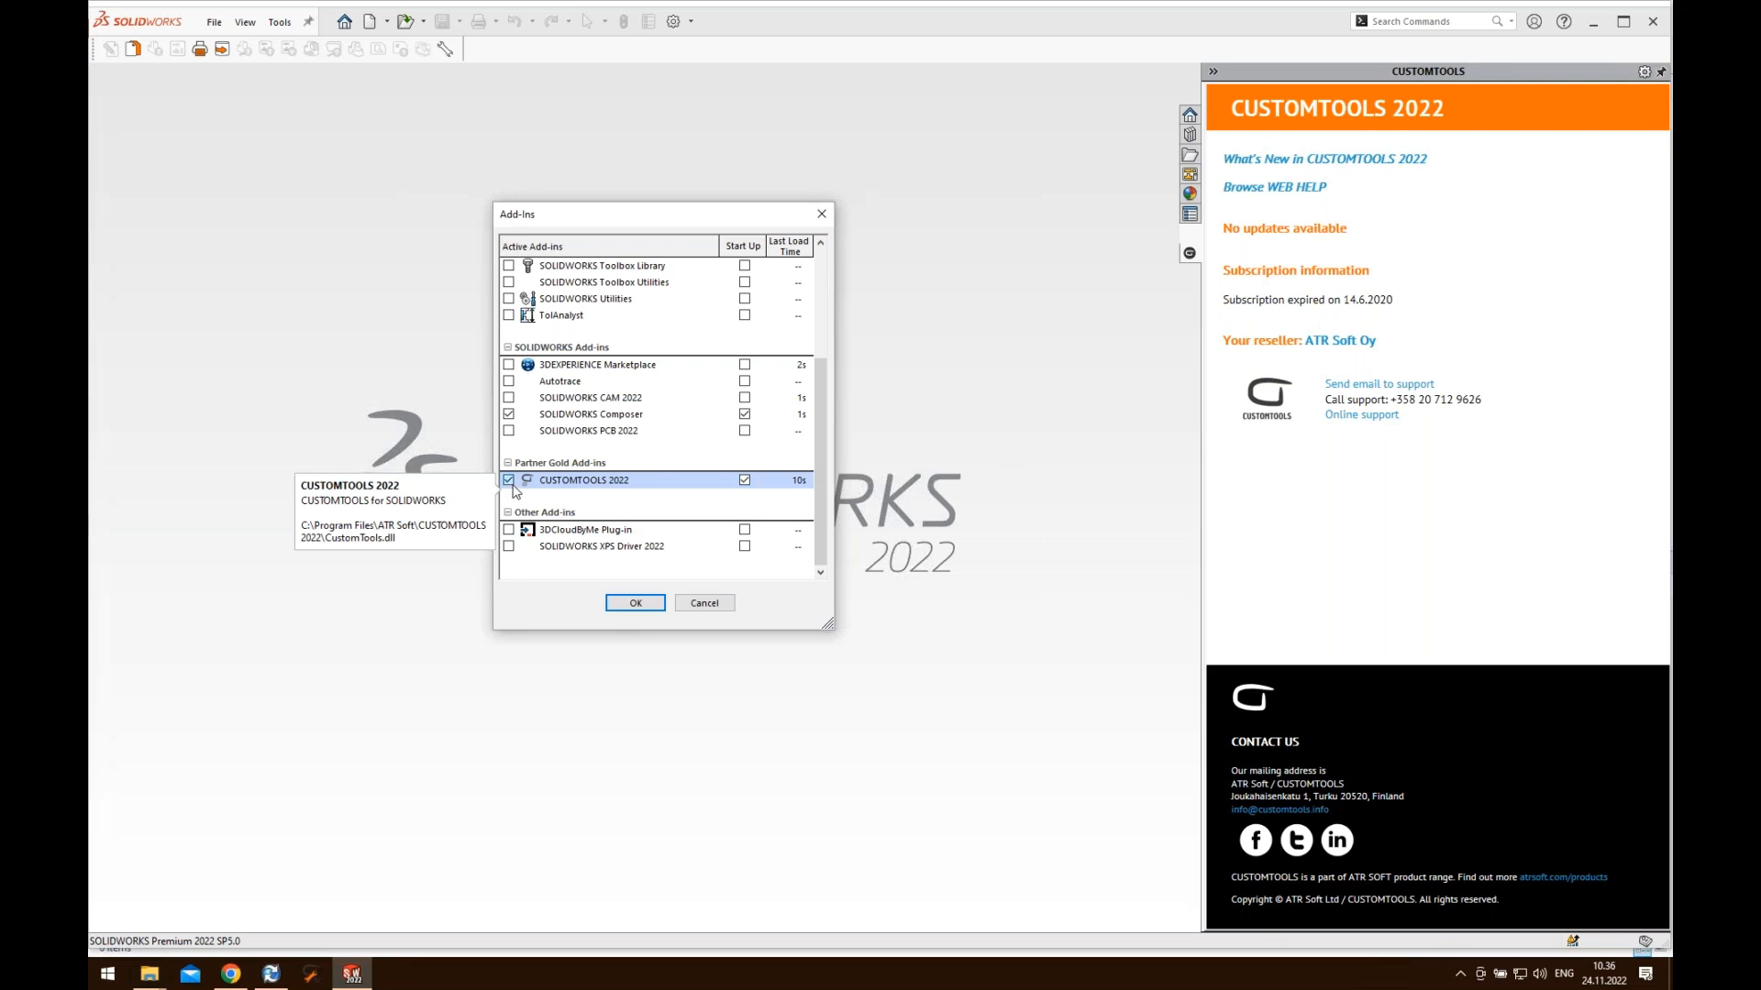
{"action": "left_click", "coordinate": [633, 602]}
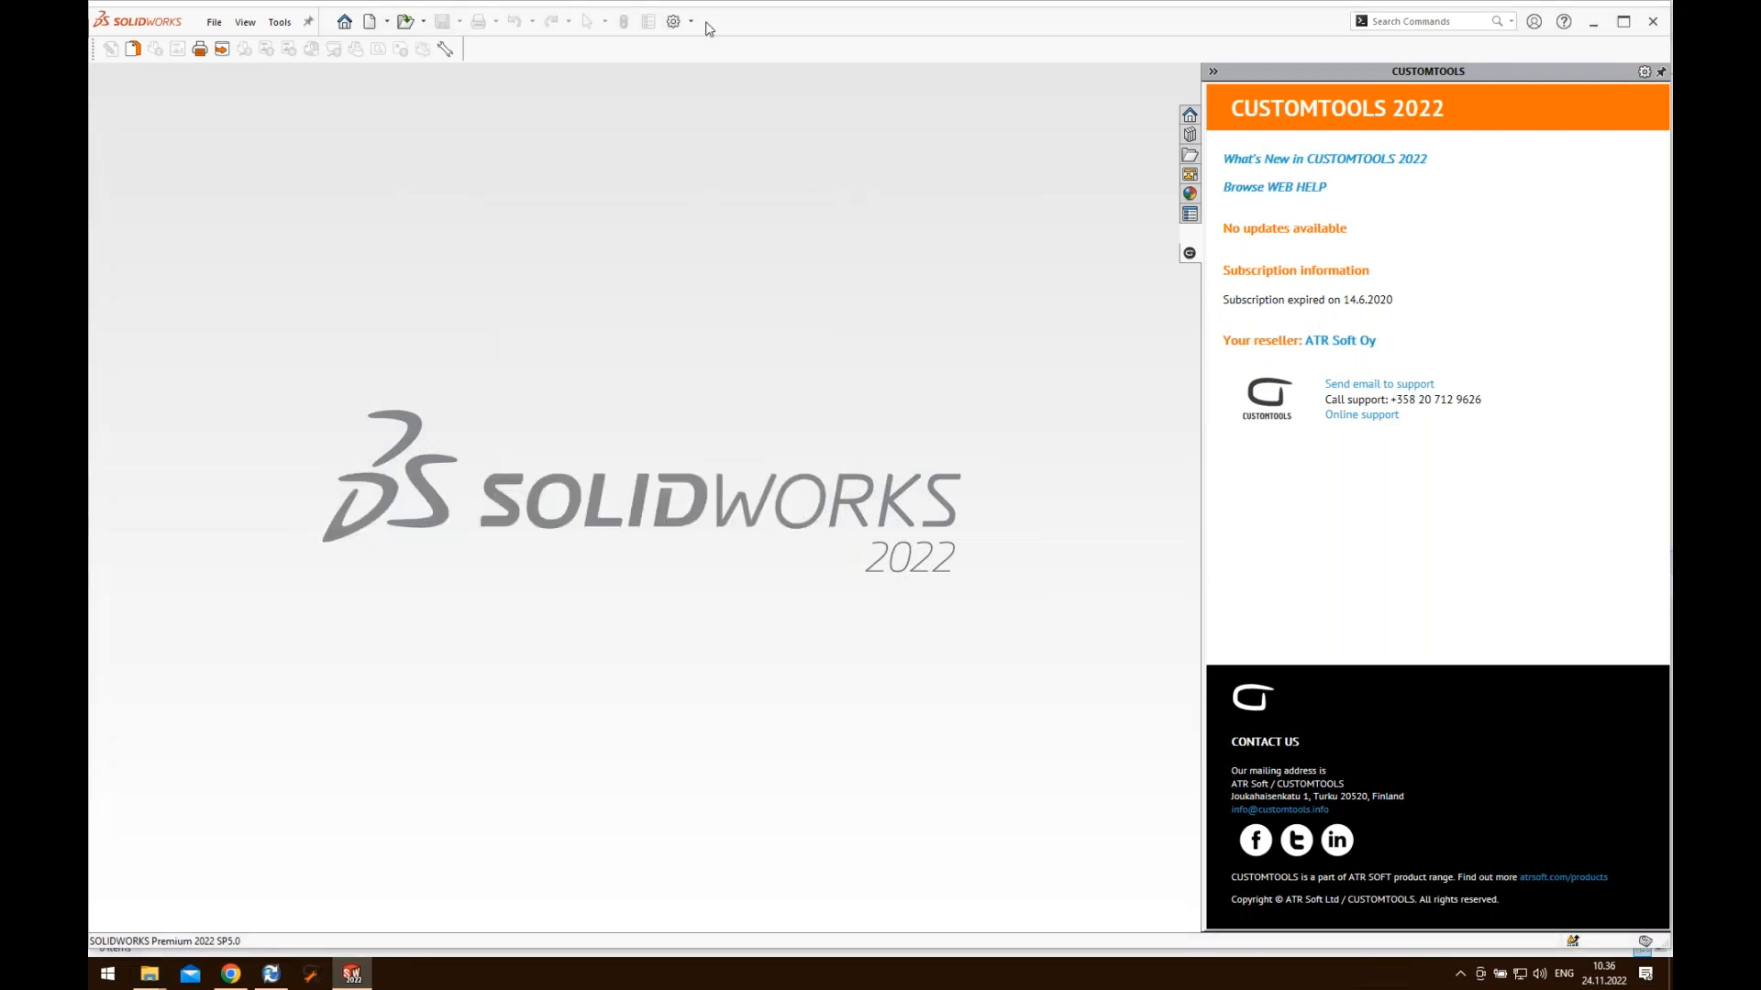
- Activate the CUSTOMTOOLS 2022 add-in again to bring up its login window
{"action": "left_click", "coordinate": [690, 21]}
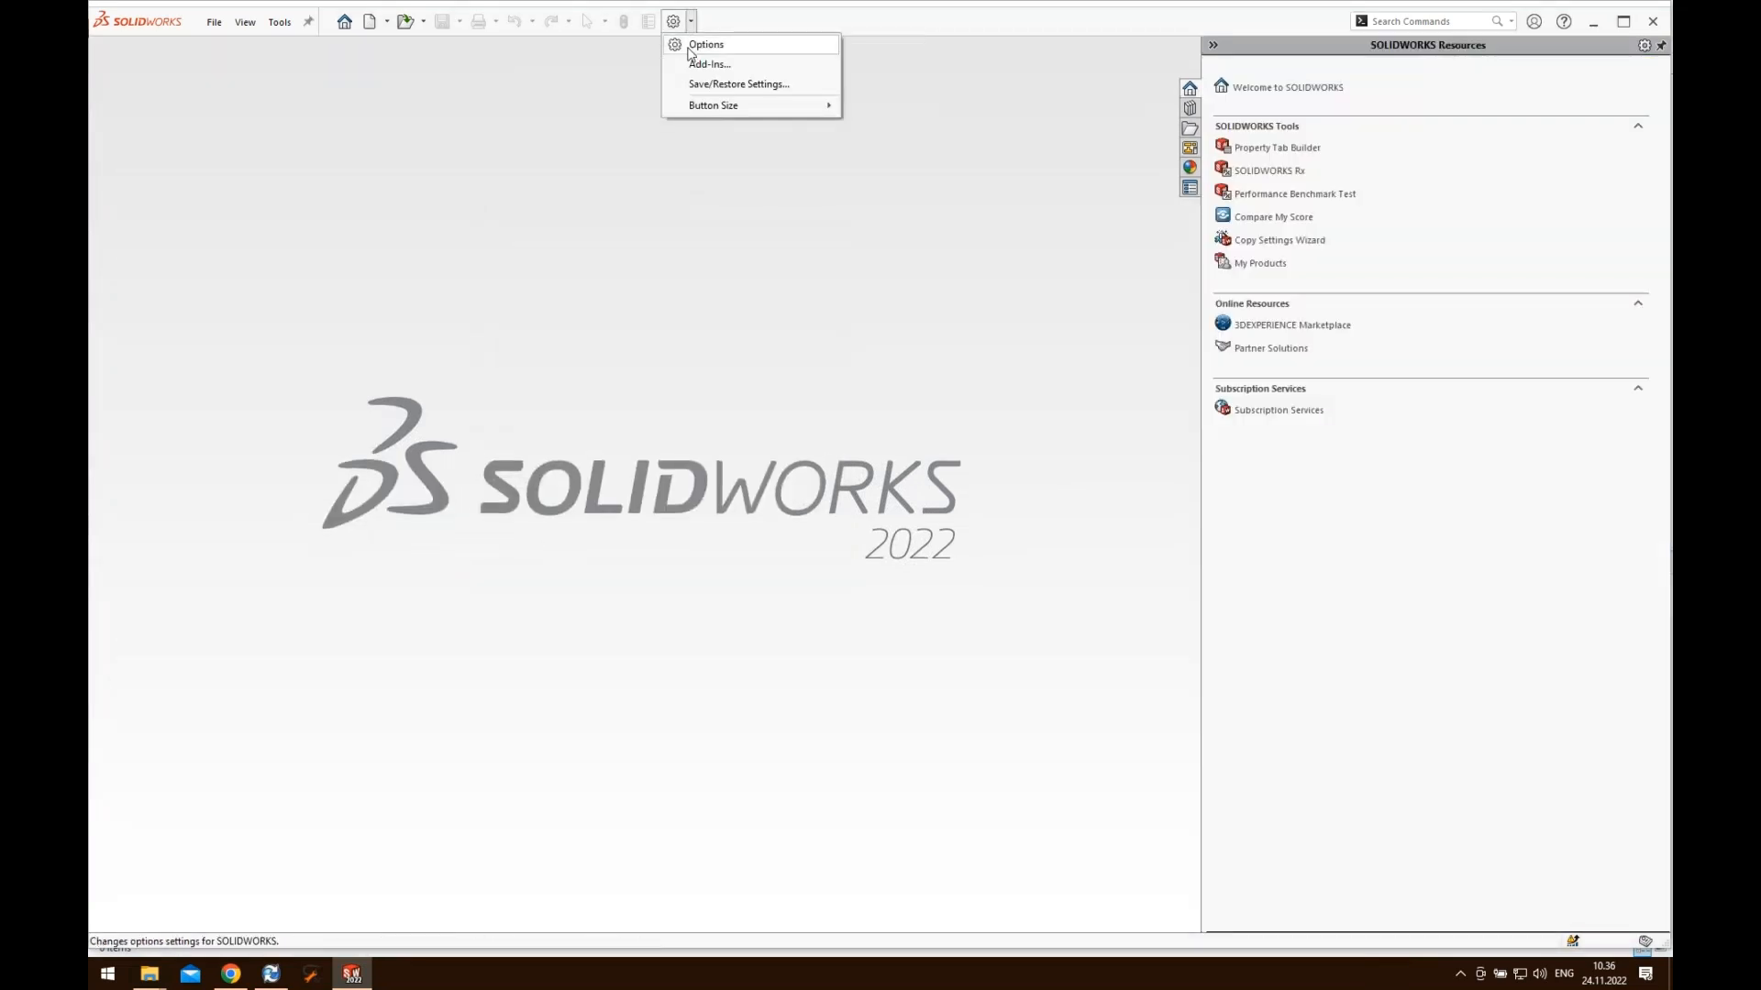
{"action": "left_click", "coordinate": [704, 64]}
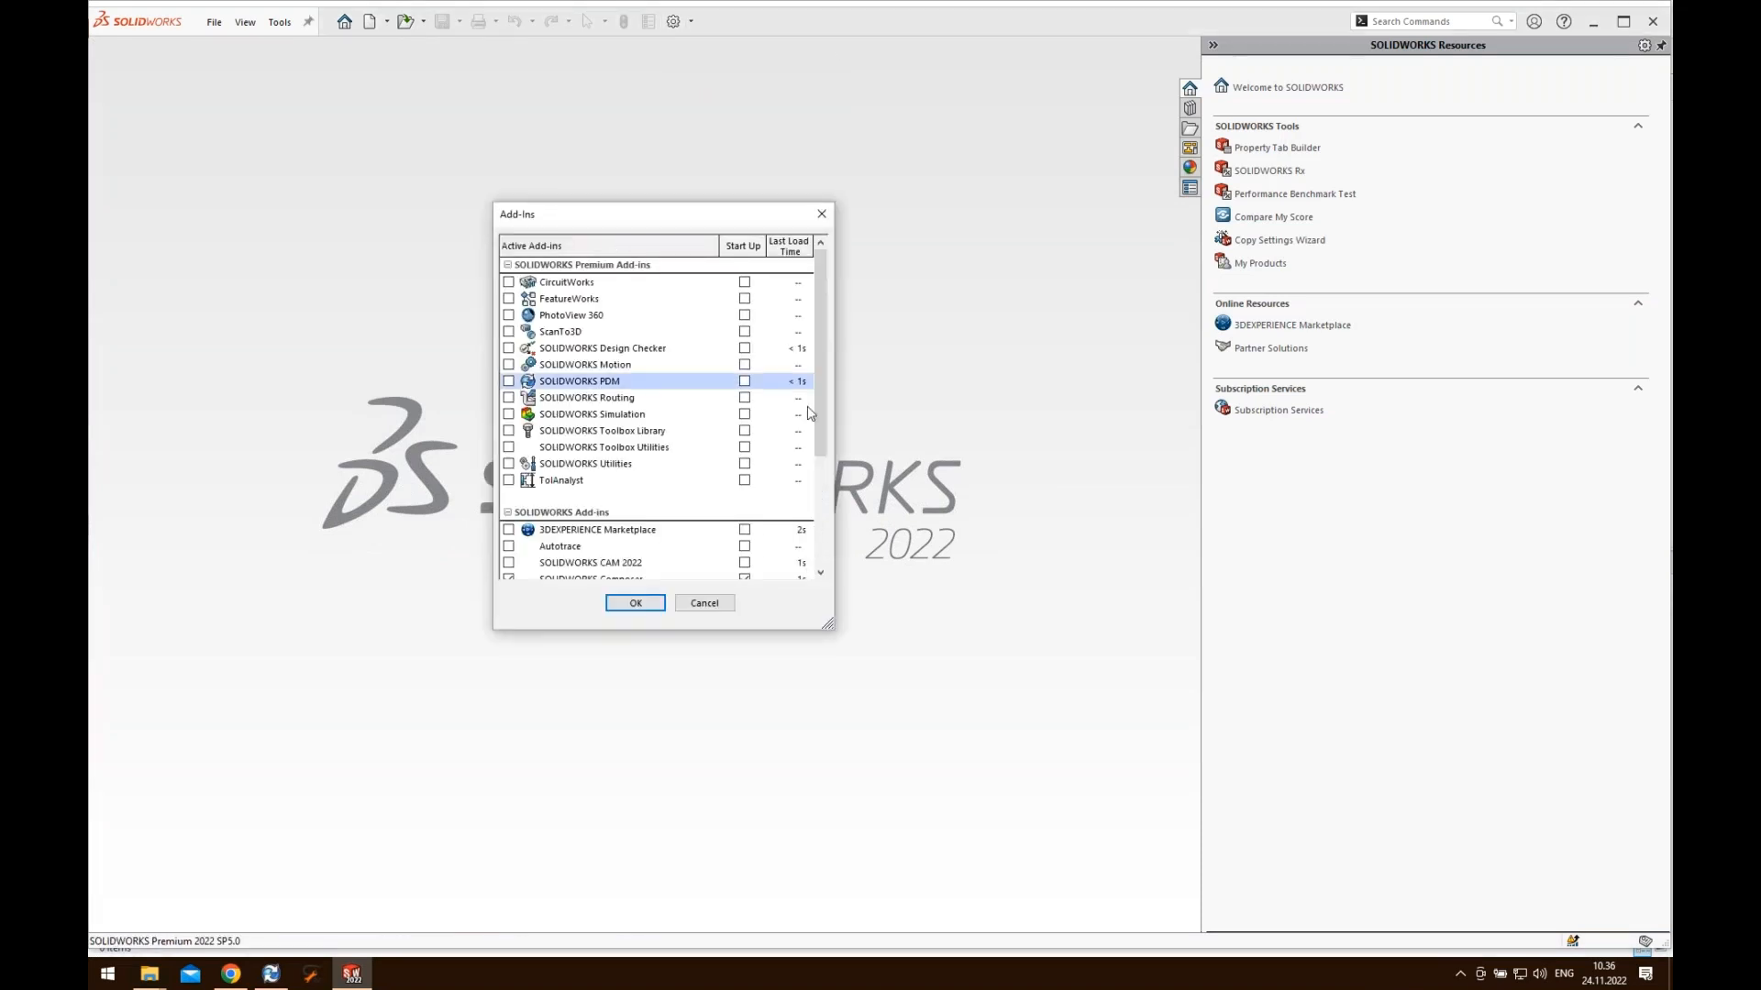
{"action": "scroll", "coordinate": [817, 325], "scroll_direction": "down", "scroll_amount": 3}
{"action": "left_click", "coordinate": [508, 497]}
{"action": "left_click", "coordinate": [641, 603]}
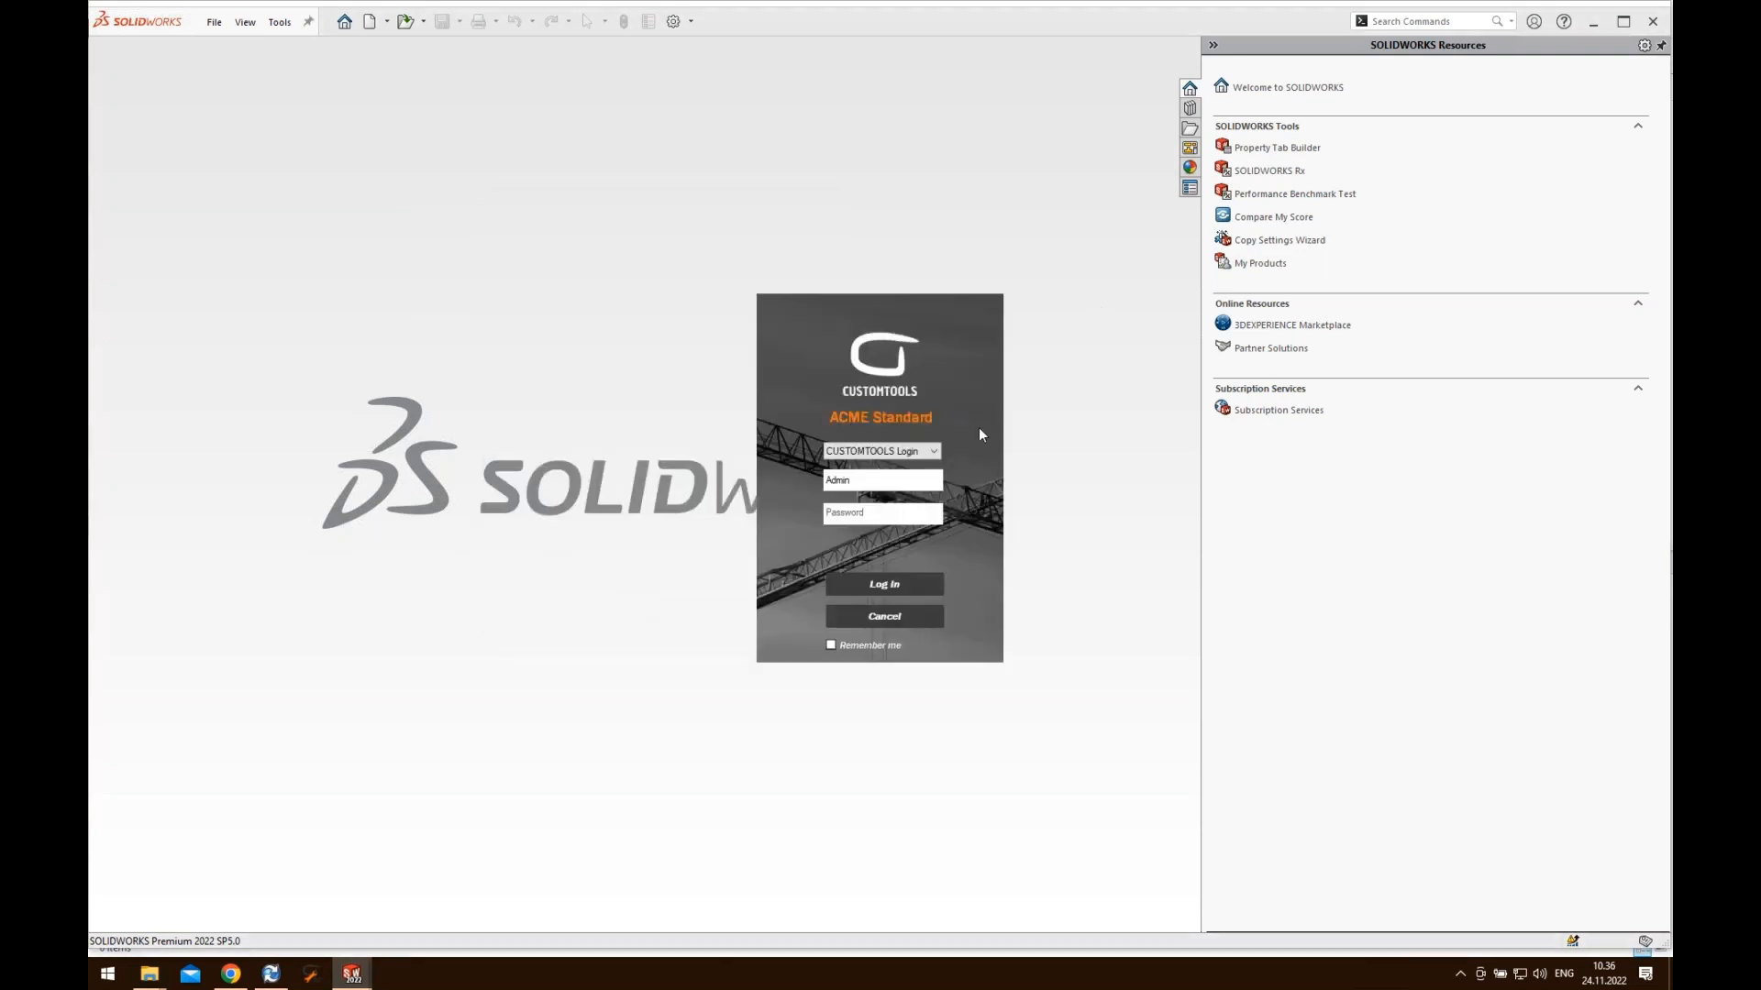
- Log in to CUSTOMTOOLS with the Admin account and run a free search for "brack"
{"action": "left_click", "coordinate": [895, 583]}
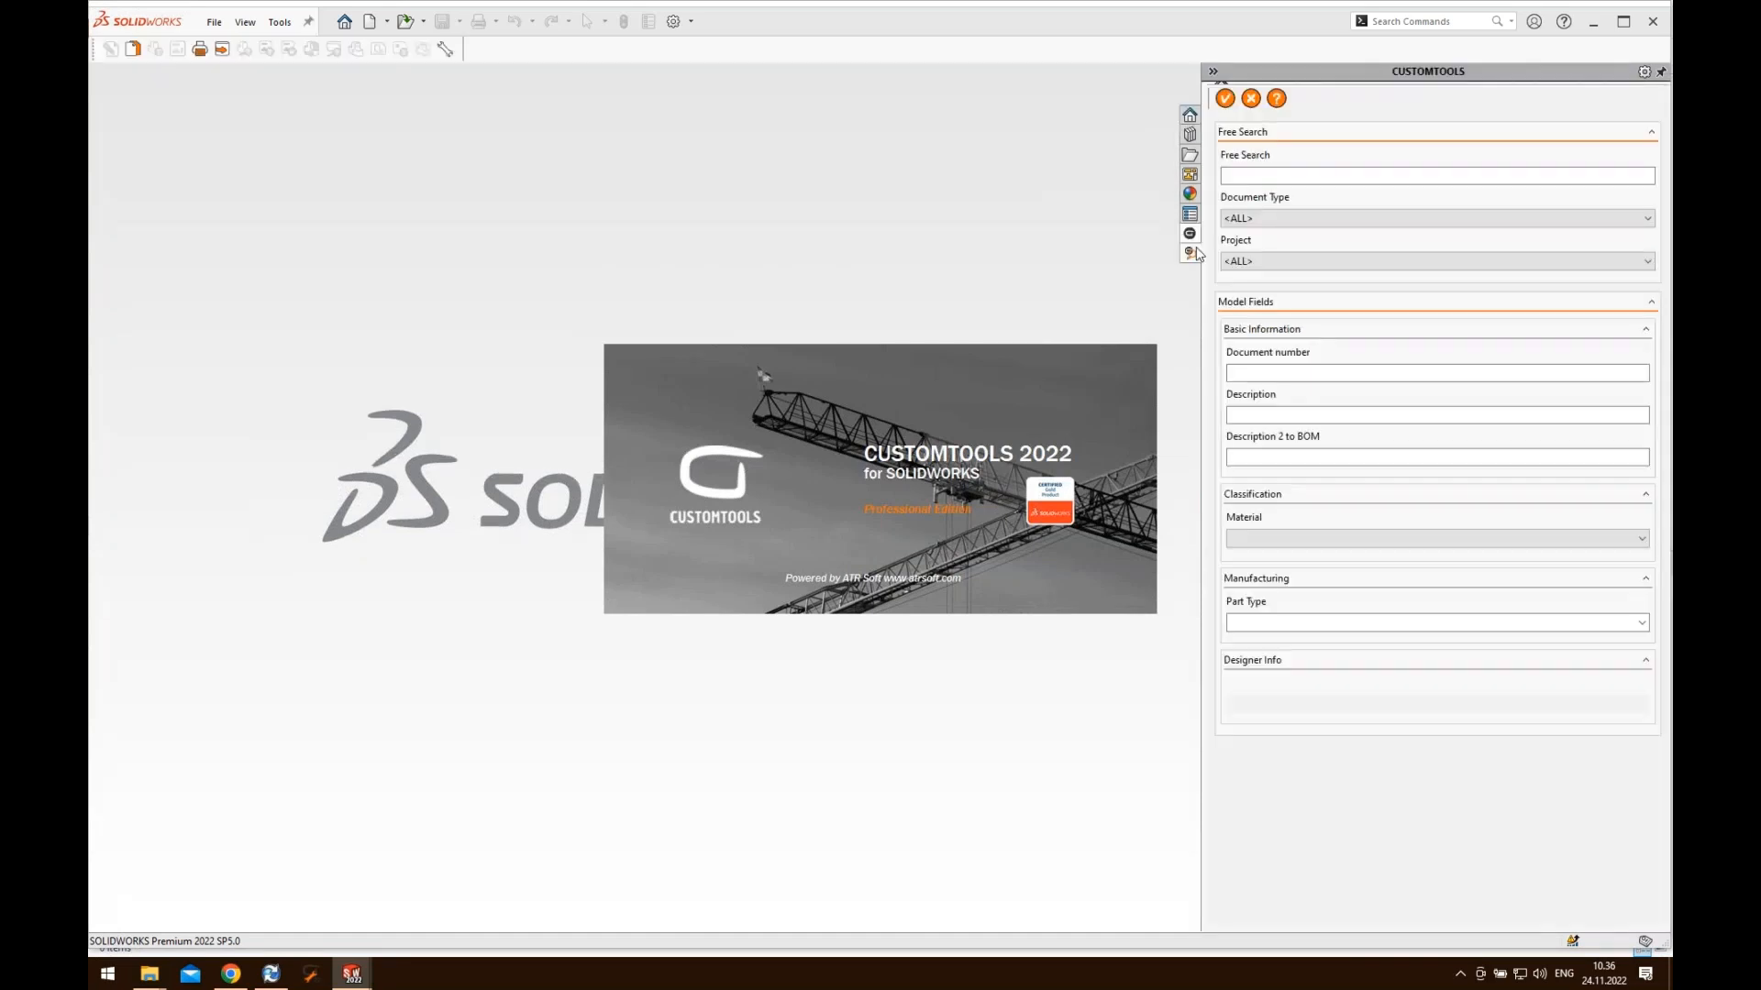
{"action": "left_click", "coordinate": [1242, 180]}
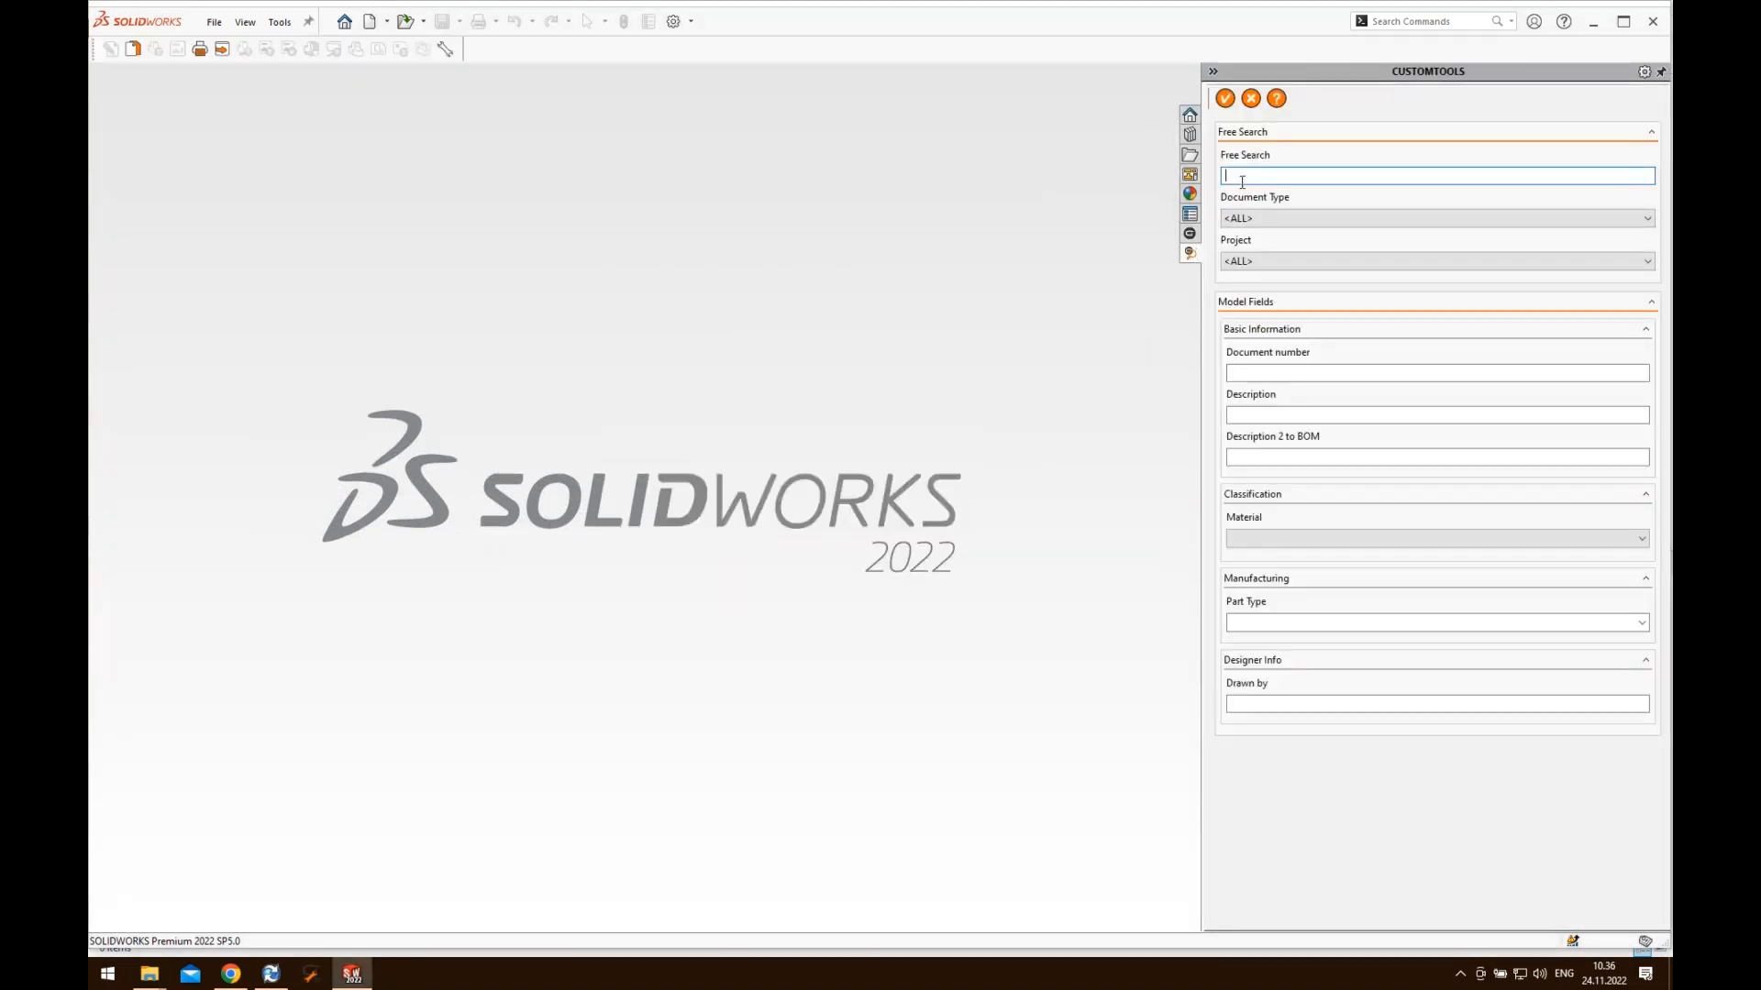
{"action": "type", "text": "brack"}
{"action": "key", "text": "Return"}
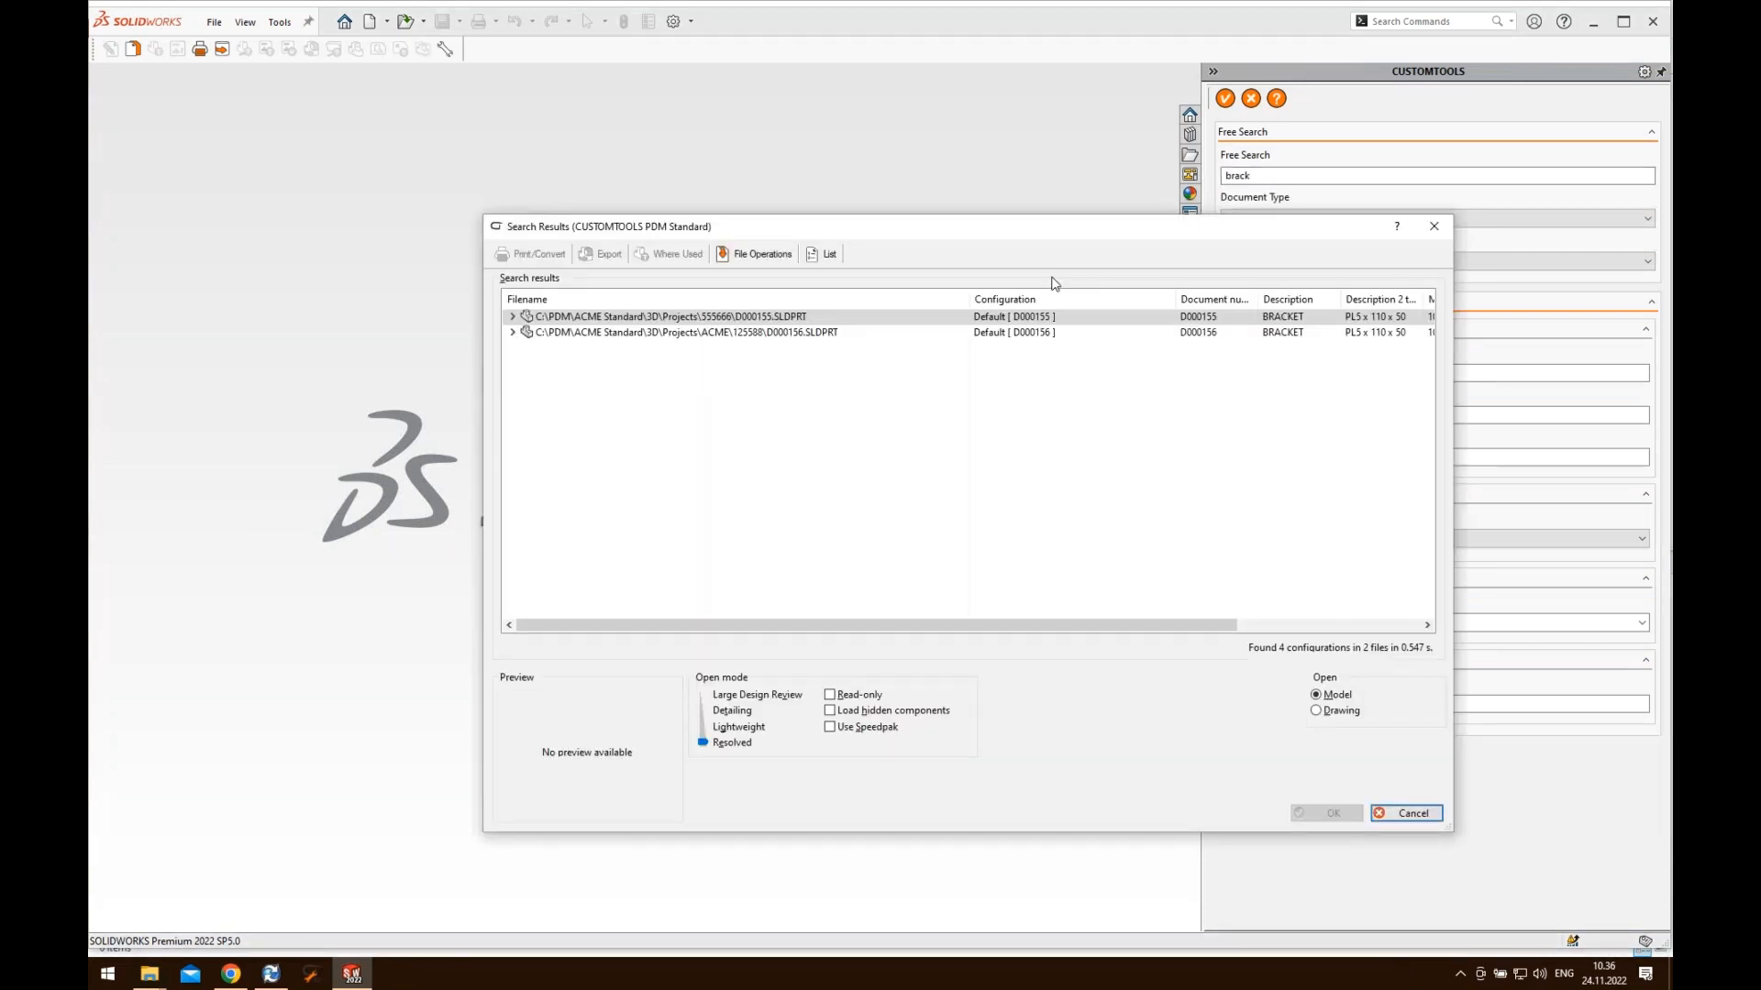
- Try to open the D000155 bracket part in project 555666 from the search results, and dismiss the resulting dialogs
{"action": "left_click", "coordinate": [828, 333]}
{"action": "left_click", "coordinate": [823, 319]}
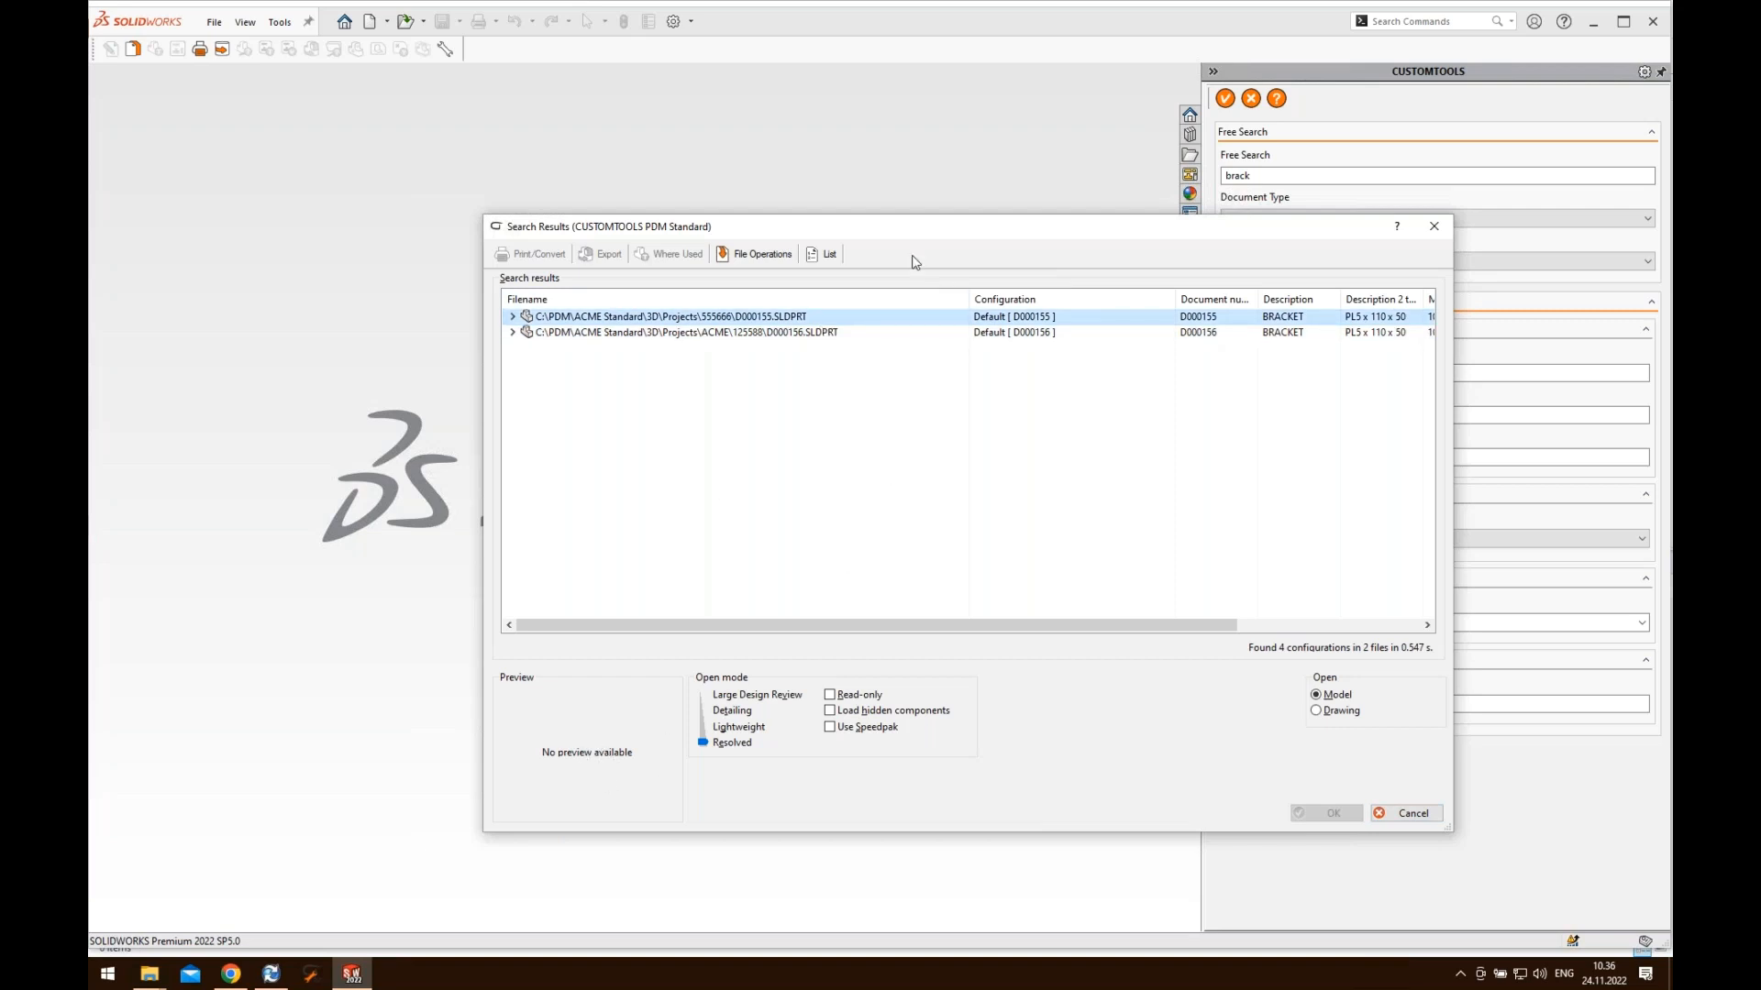
{"action": "left_click_drag", "start_coordinate": [903, 227], "coordinate": [809, 203]}
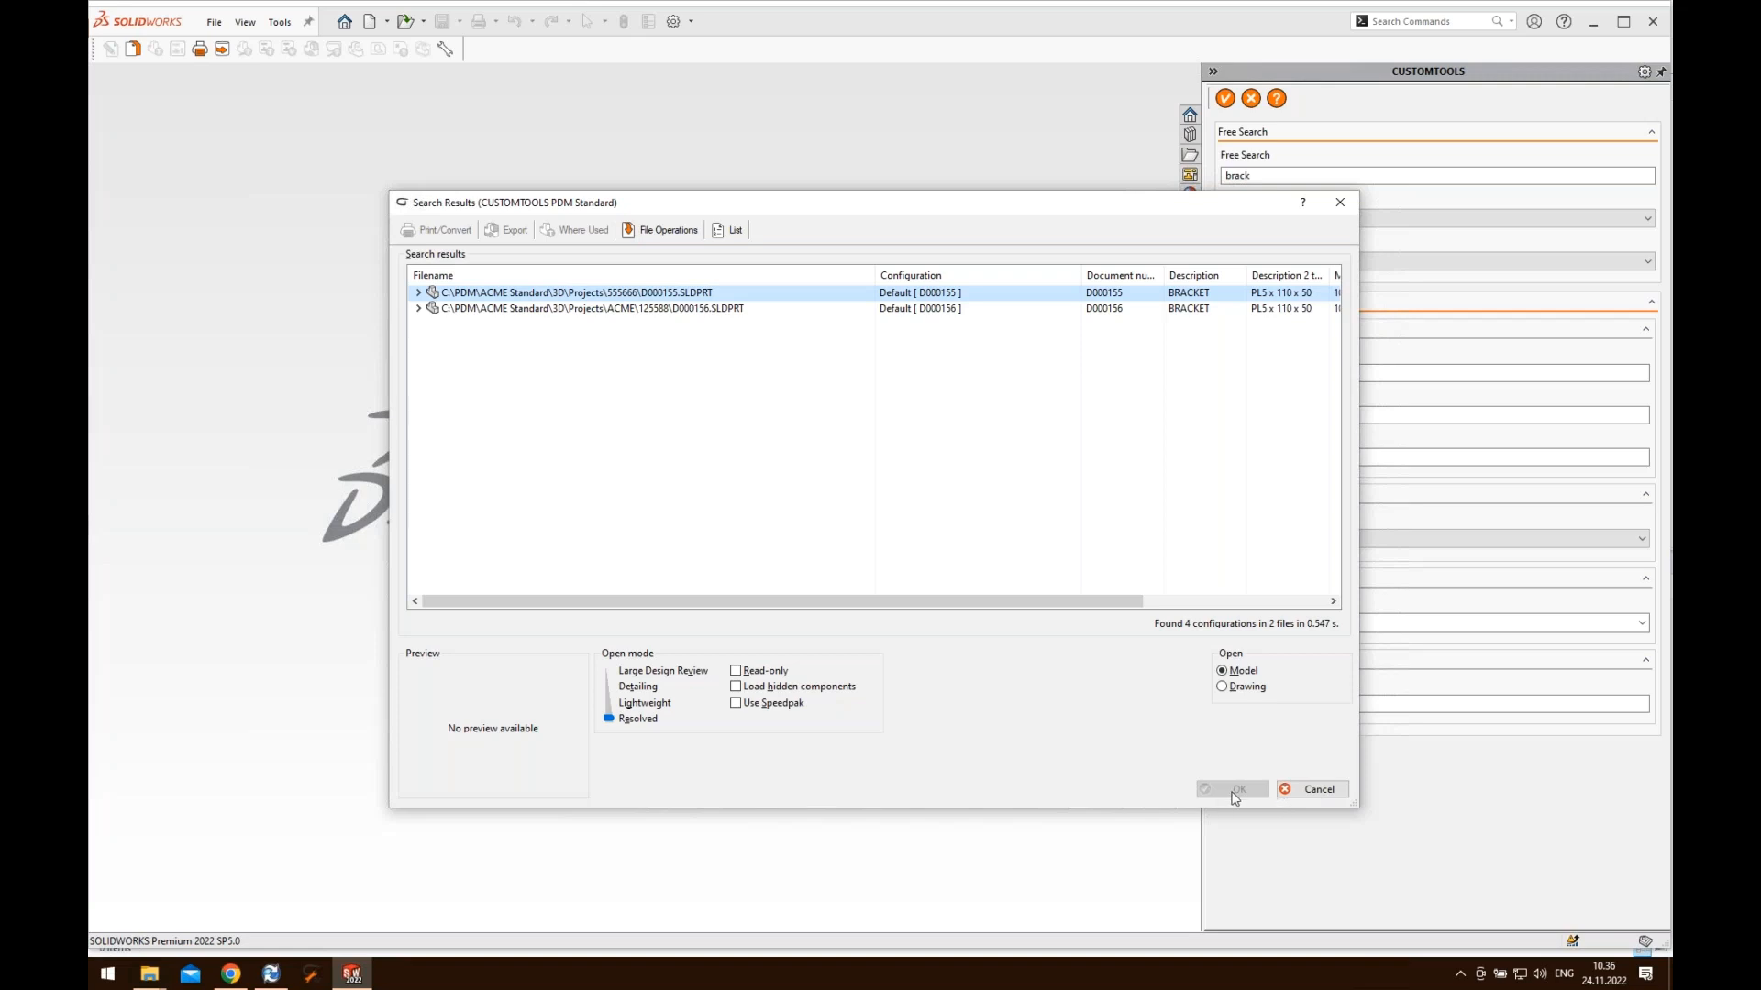
{"action": "double_click", "coordinate": [680, 293]}
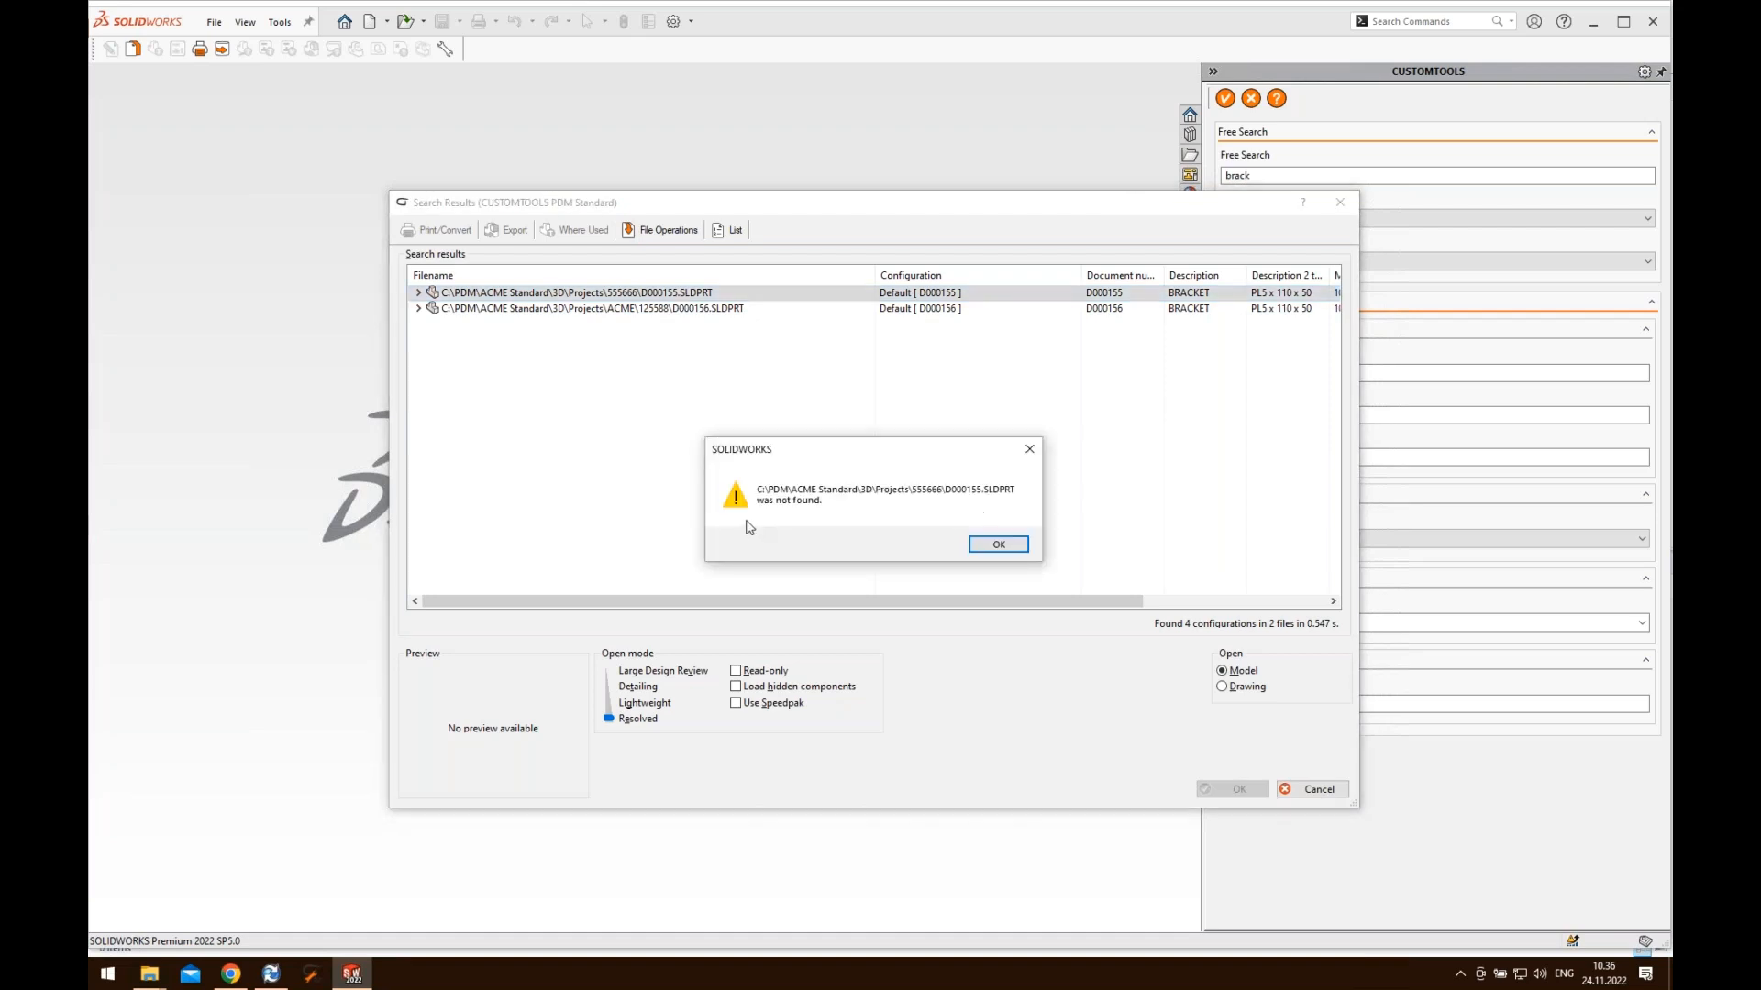
{"action": "left_click", "coordinate": [1001, 555]}
{"action": "left_click", "coordinate": [988, 543]}
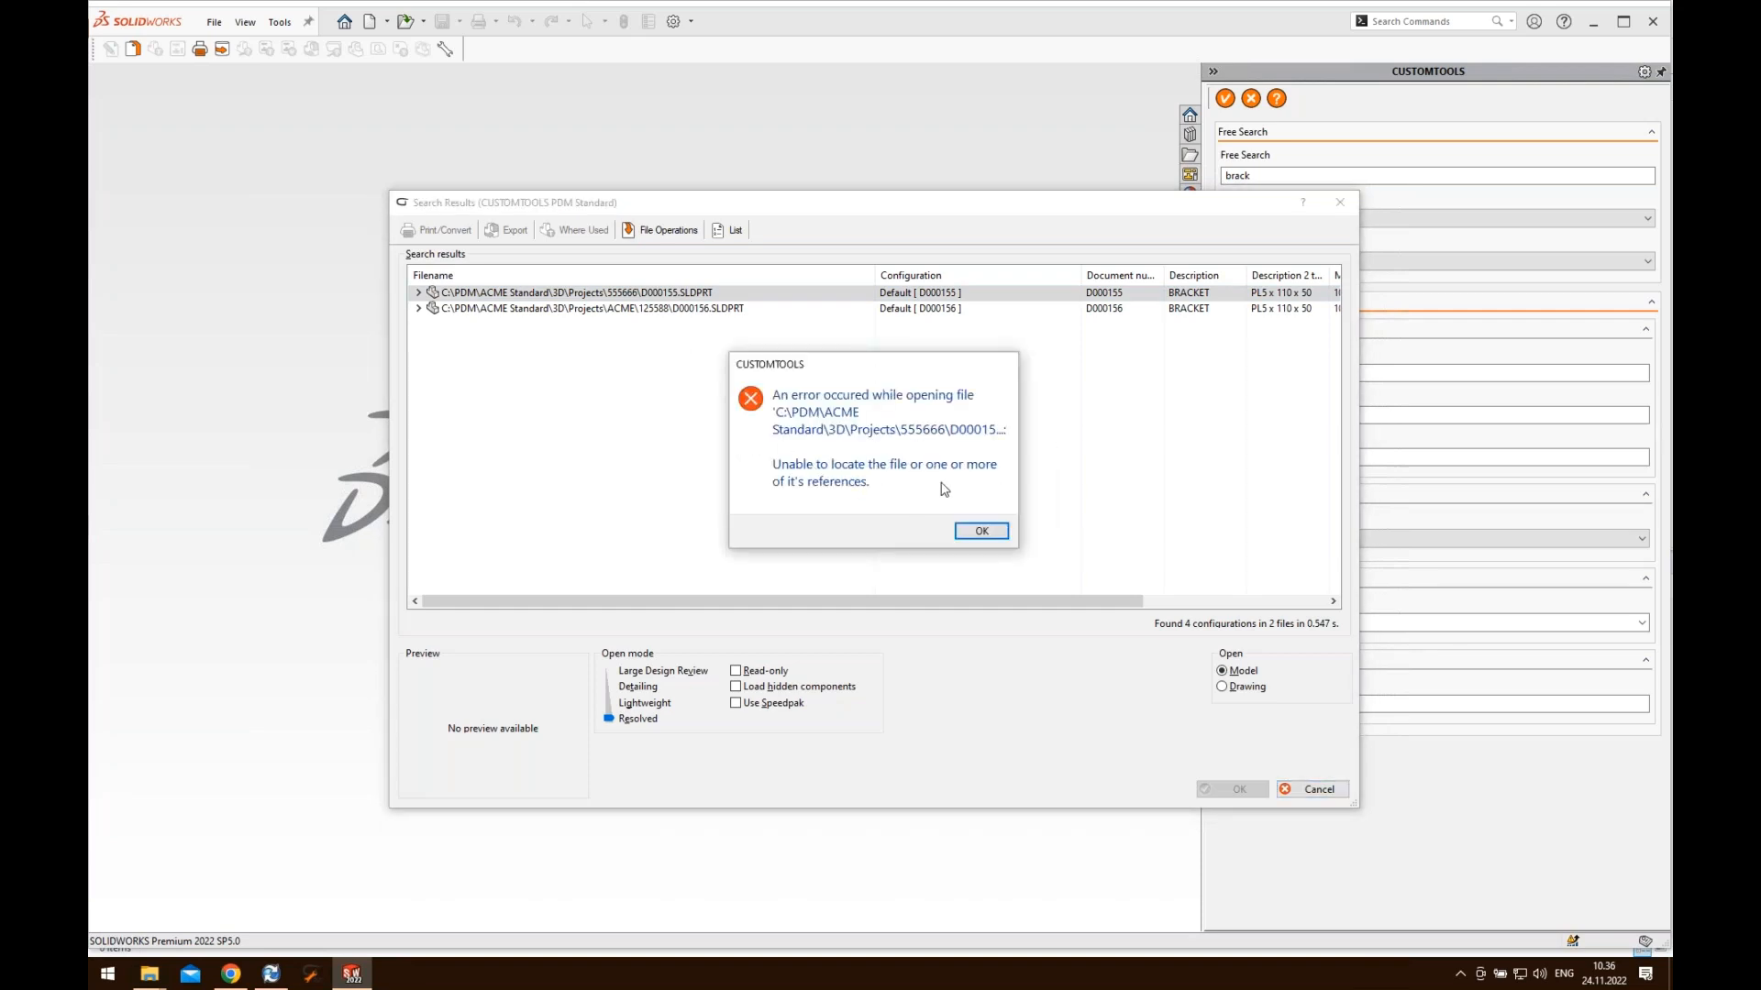
{"action": "left_click", "coordinate": [975, 530]}
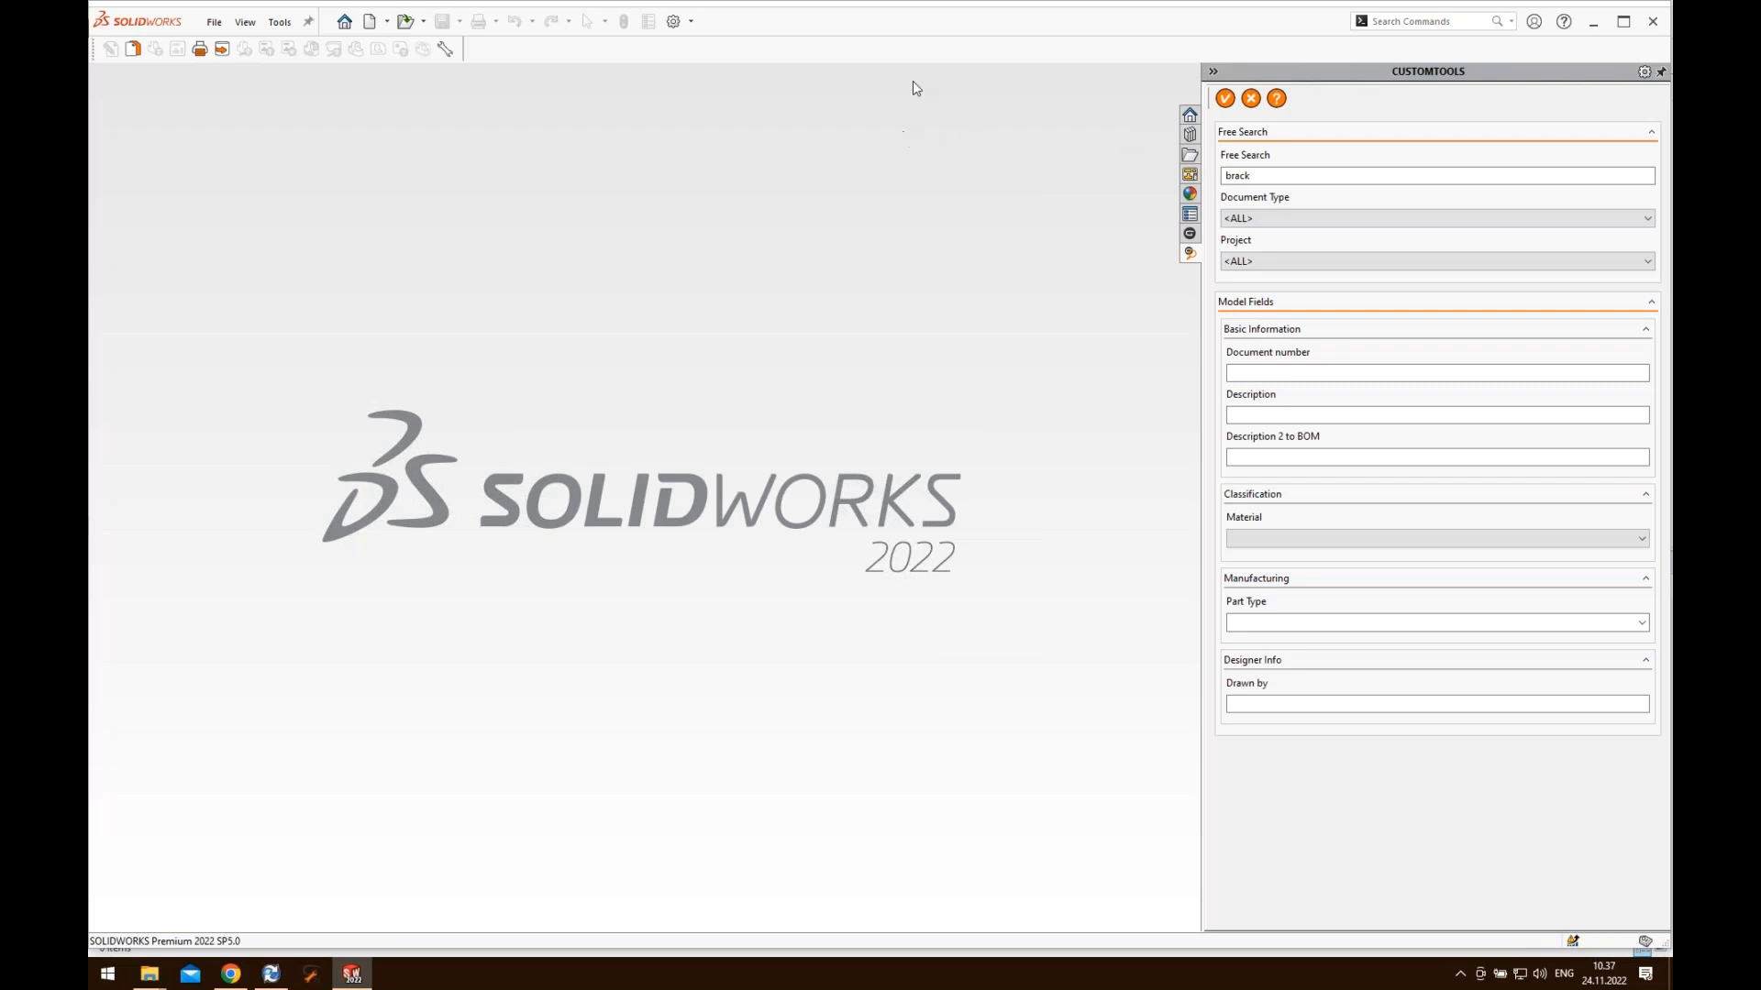
- Open the SOLIDWORKS PDM Settings in the CUSTOMTOOLS profile options, and view the ACME Standard and CUSTOMTOOLS vault settings
{"action": "left_click", "coordinate": [446, 50]}
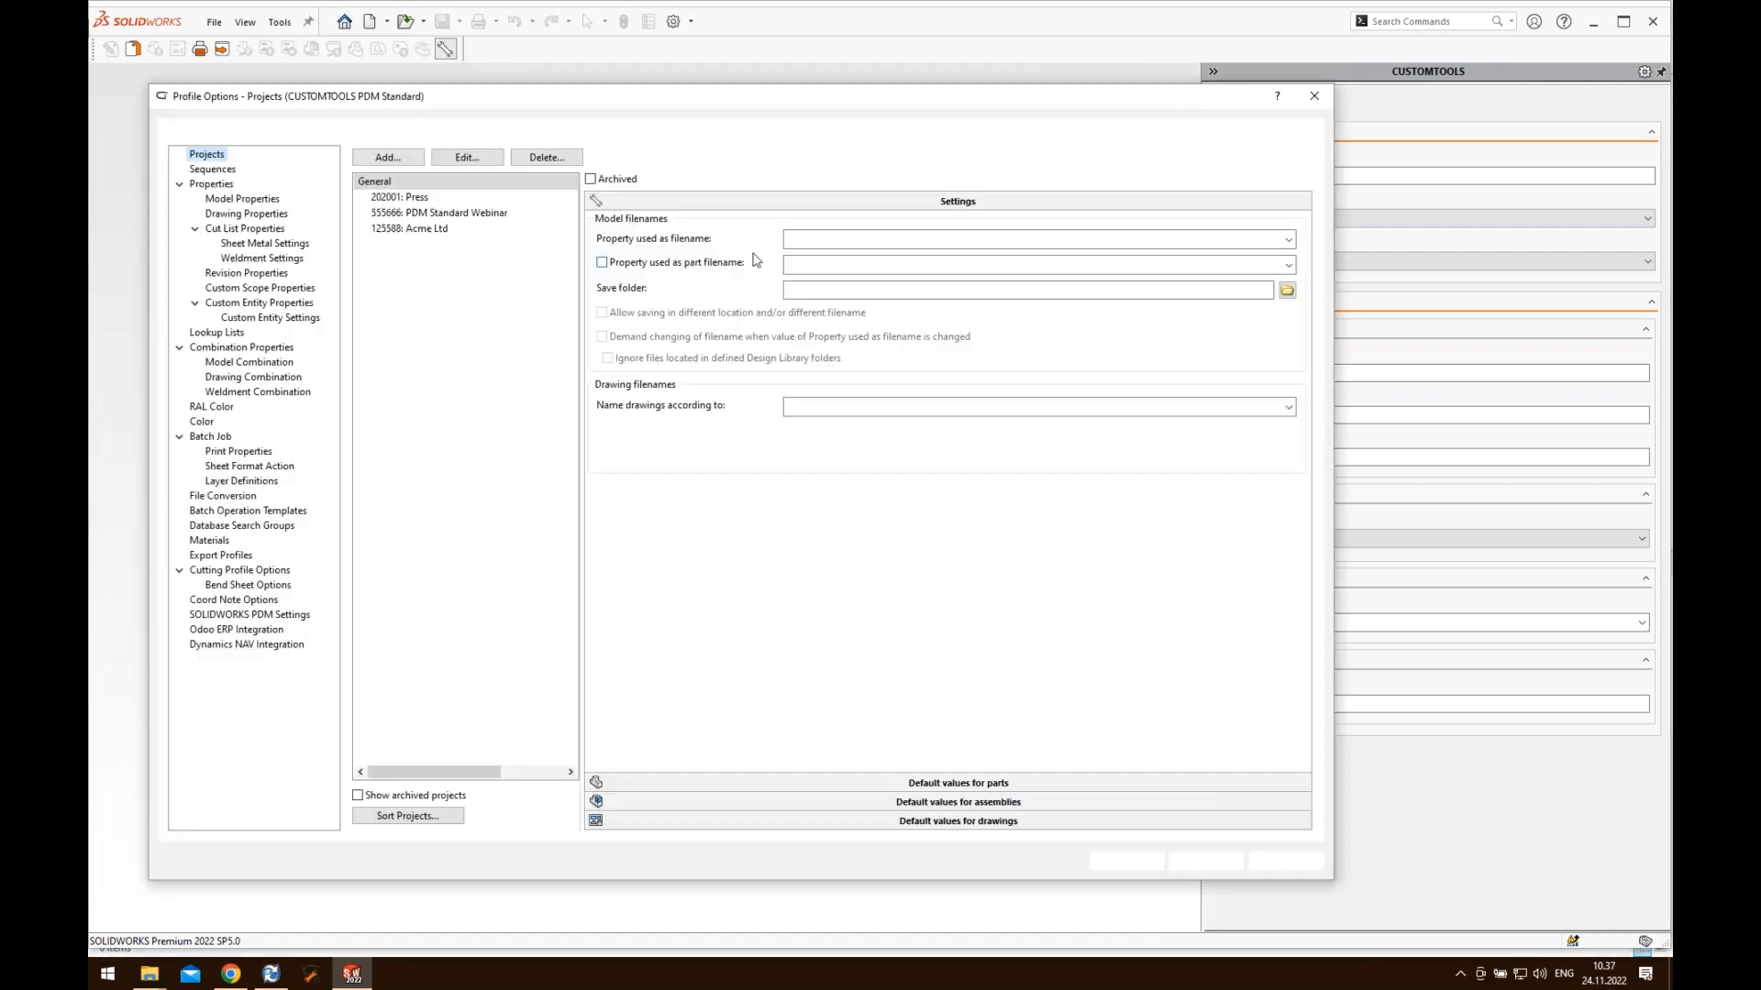
{"action": "left_click", "coordinate": [247, 615]}
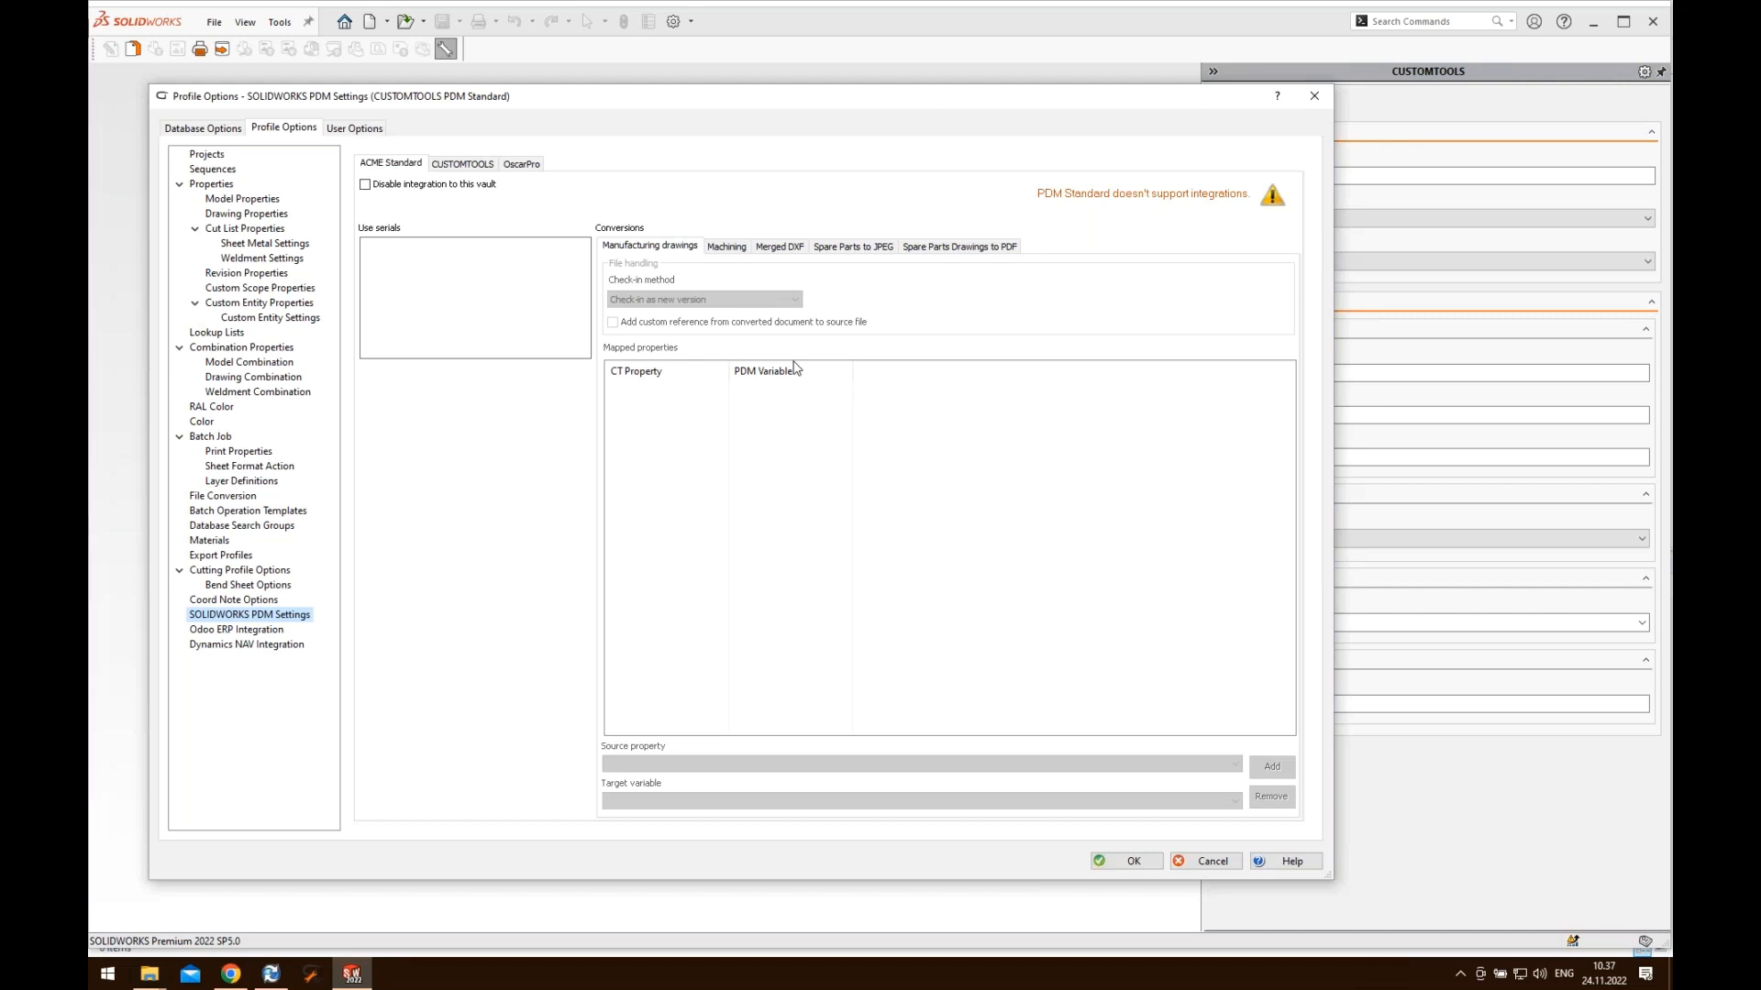
{"action": "left_click", "coordinate": [480, 163]}
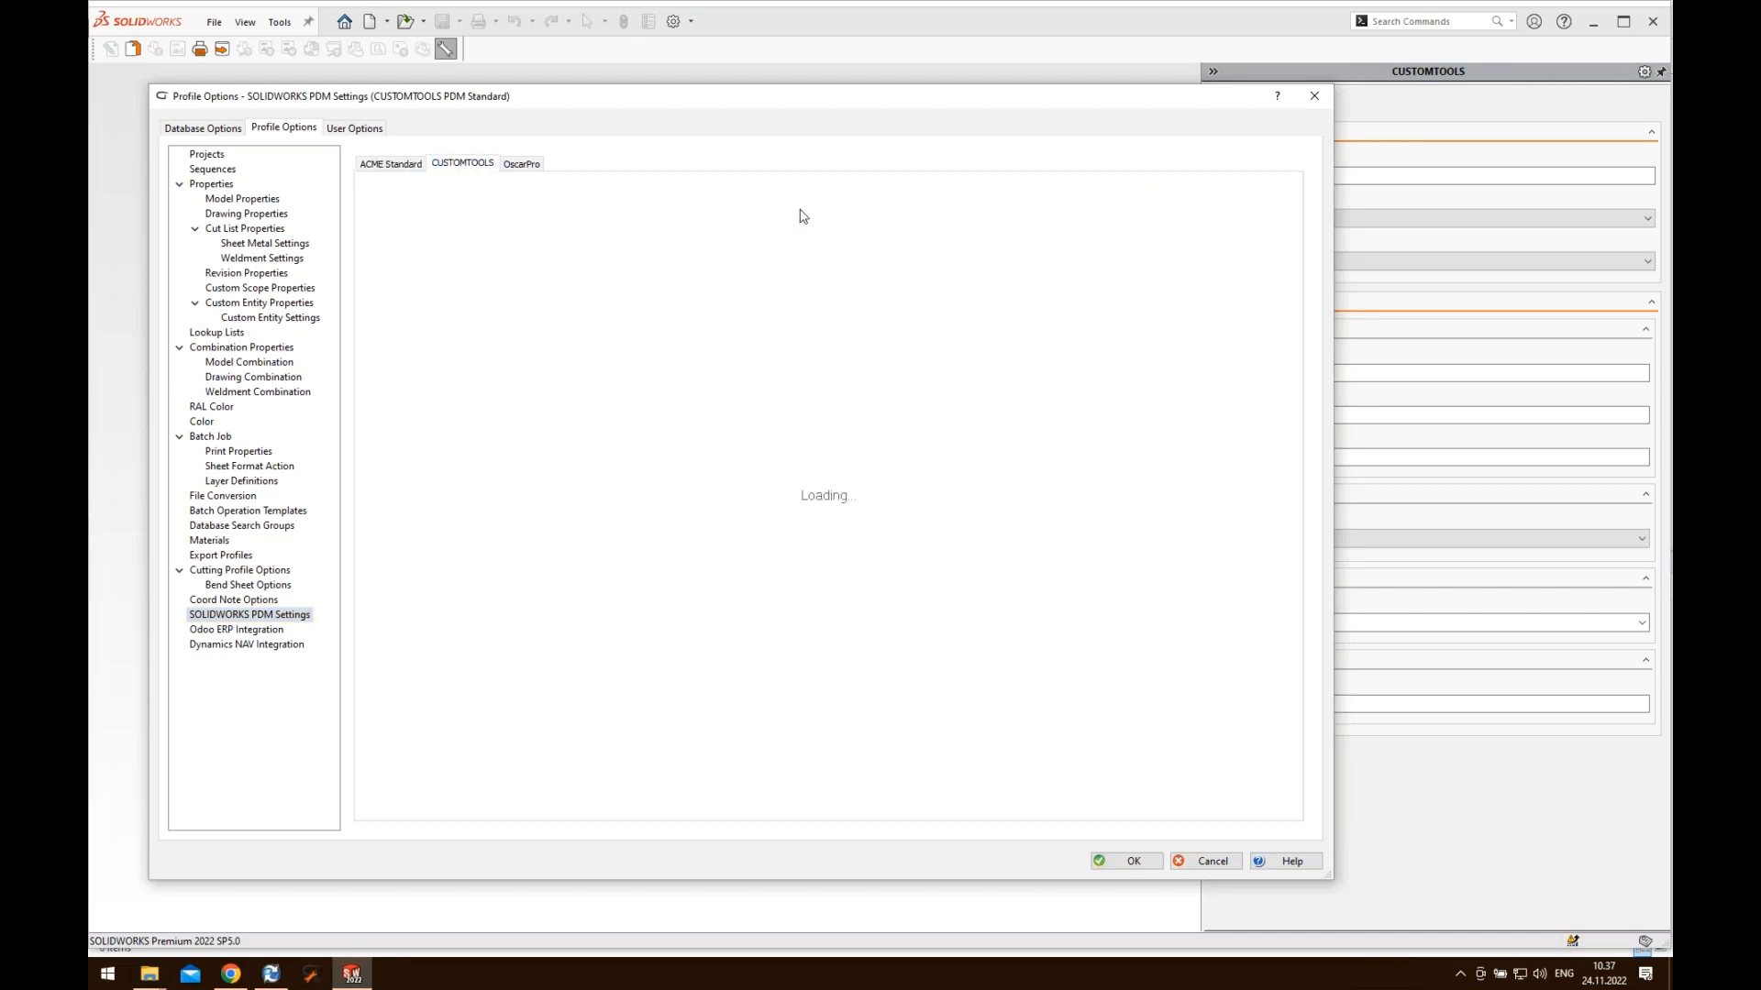